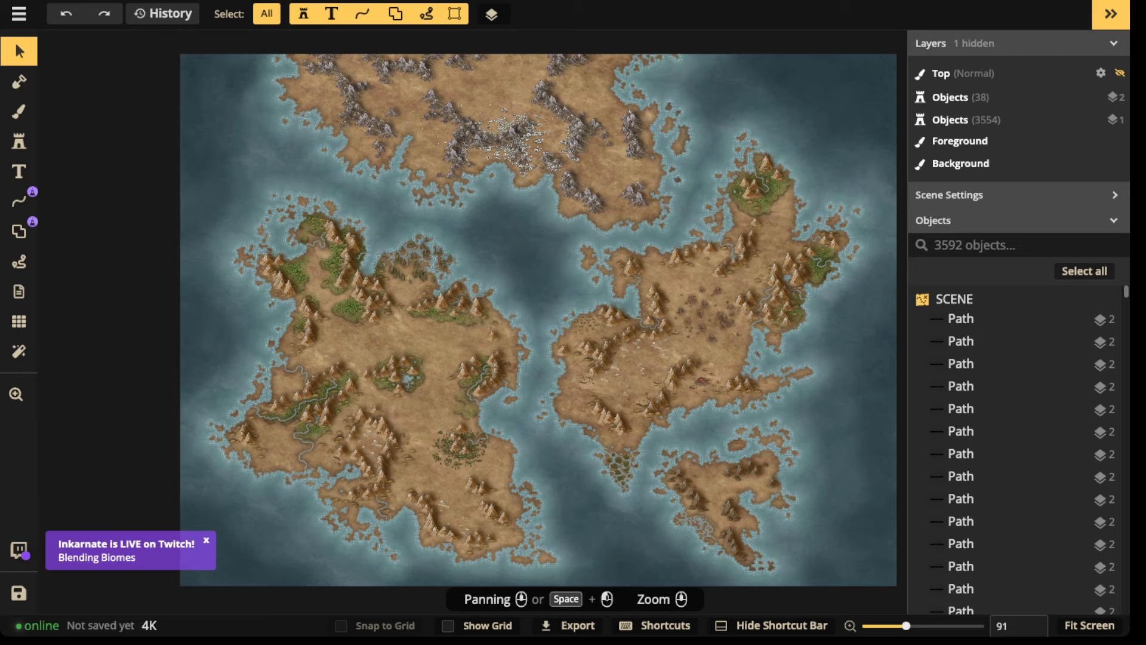
Examine the northern landmass with its grey mountains and clustered trees, and compare it with the continents to its south.
scroll(412, 381, "up", 5)
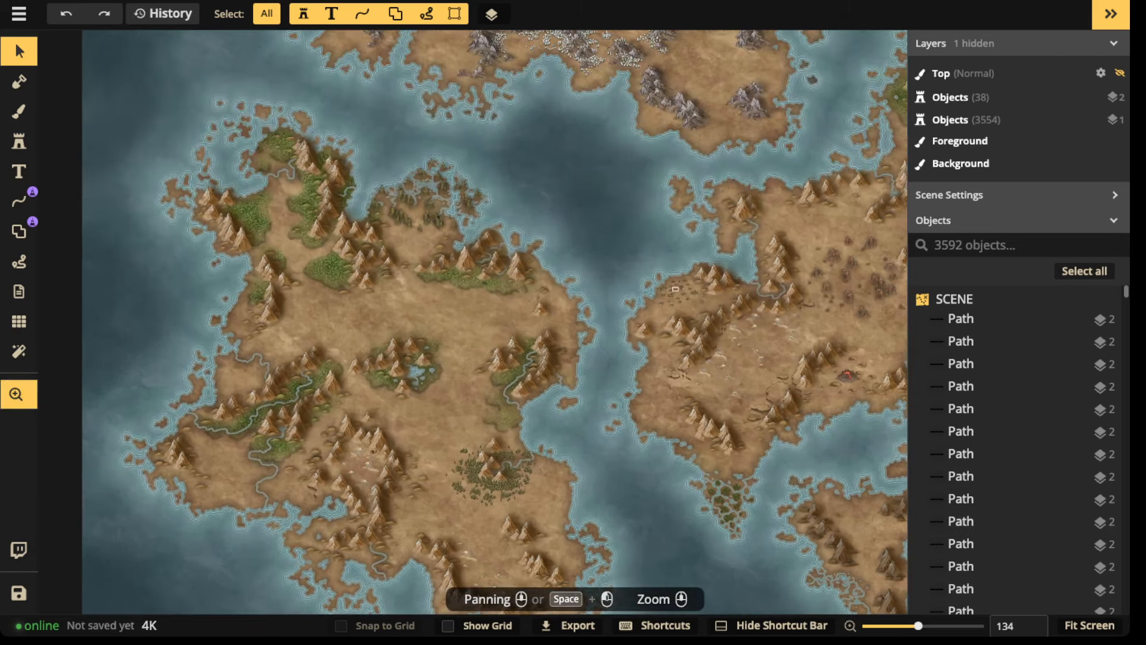
left_click_drag(412, 380, 332, 594)
left_click_drag(459, 199, 469, 349)
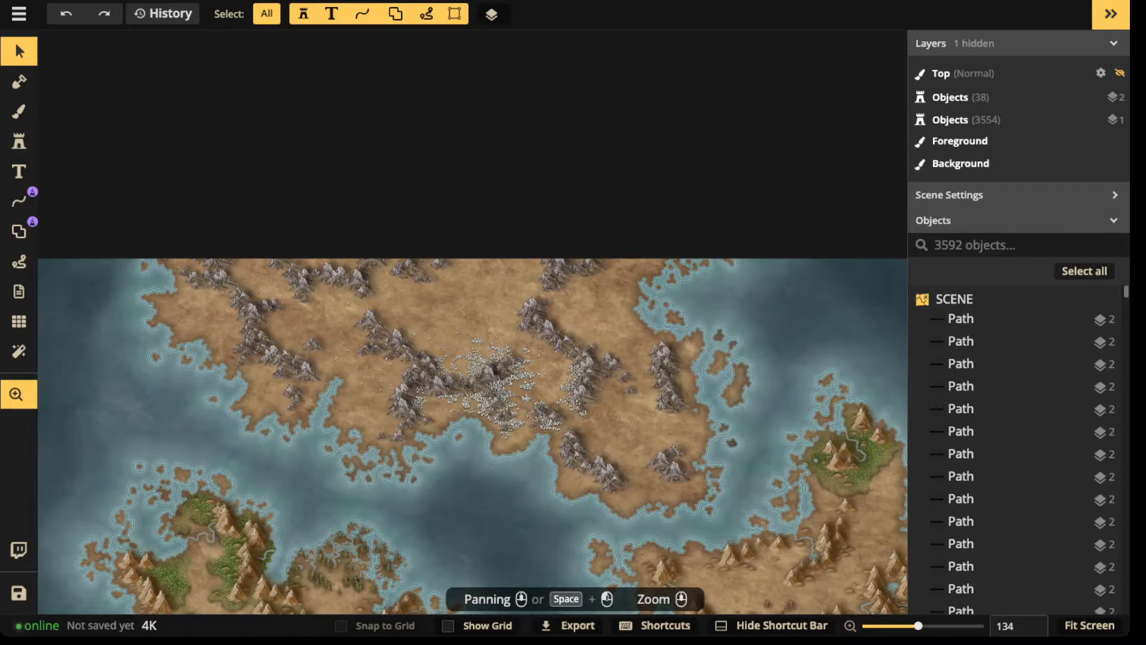
scroll(468, 349, "up", 4)
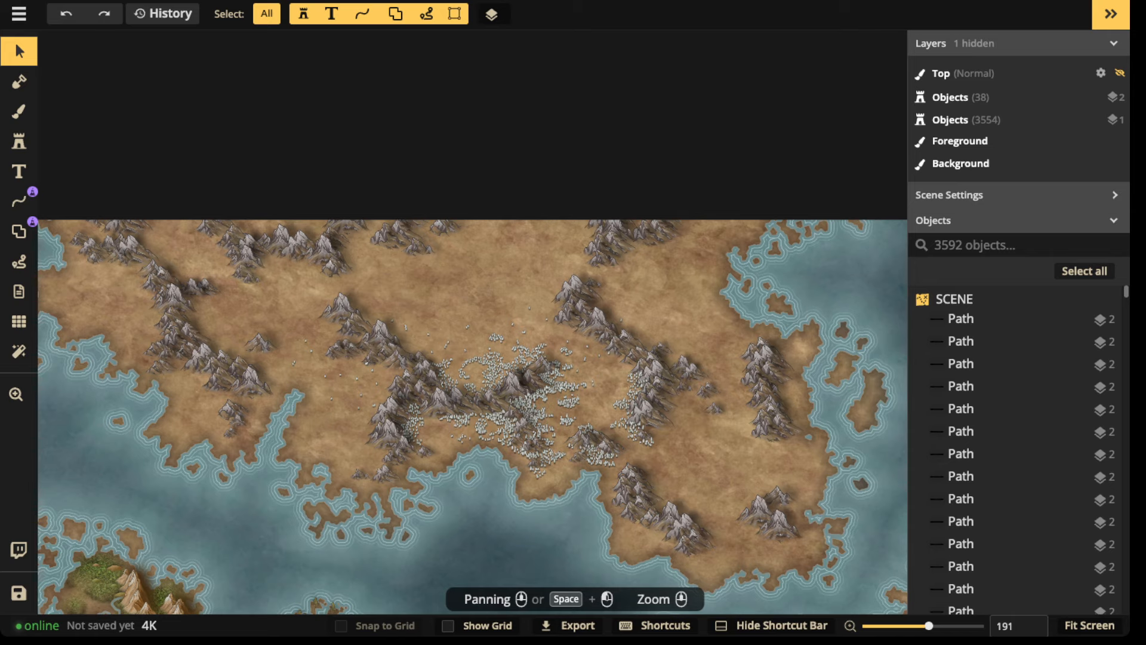
scroll(379, 382, "down", 6)
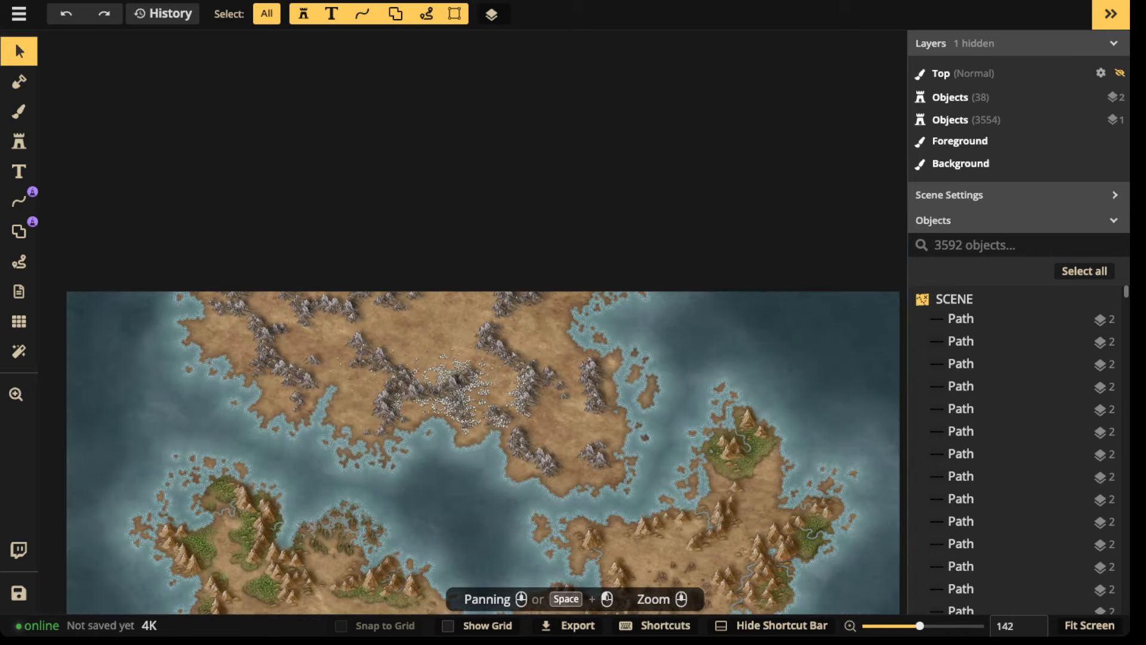
left_click_drag(378, 381, 466, 204)
left_click_drag(441, 345, 339, 581)
scroll(491, 192, "up", 5)
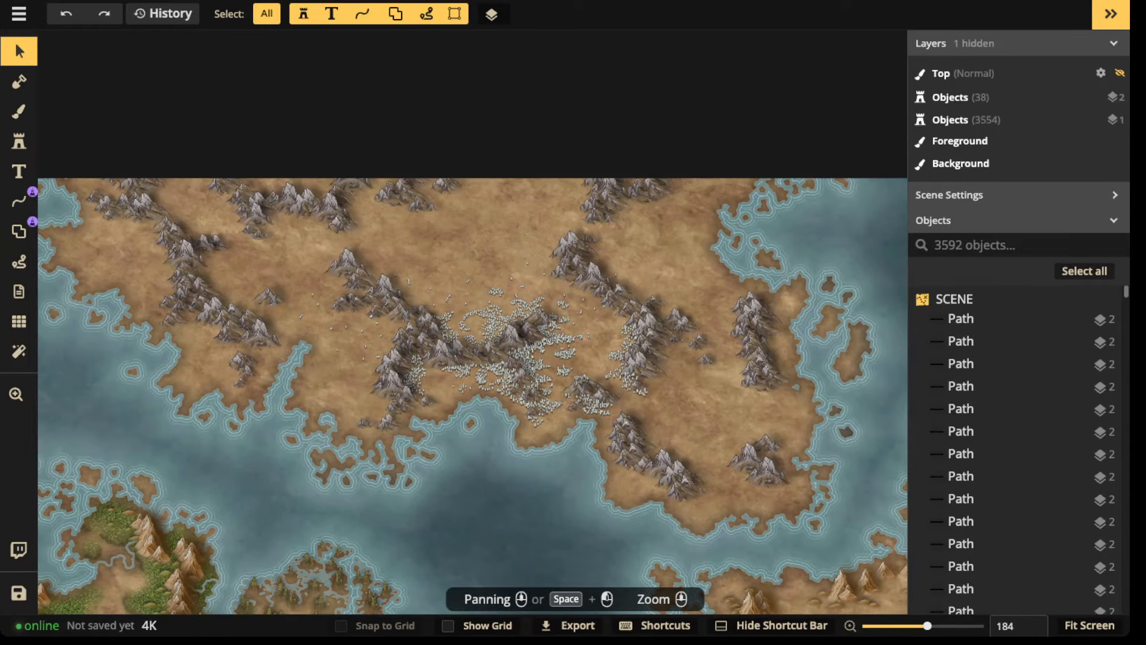
Paint the whole northern landmass on the foreground layer with the grey-green barren texture at brush size 80, opacity 1 and softness 1.
left_click(19, 110)
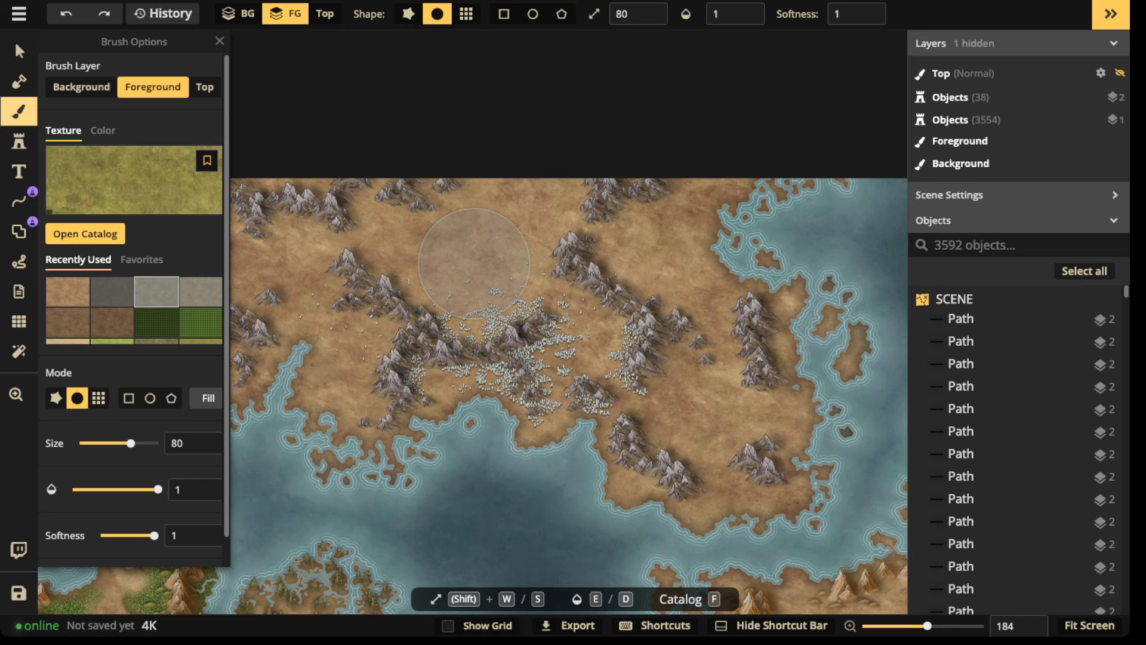
left_click(157, 291)
mouse_move(348, 230)
left_mouse_down()
mouse_move(506, 231)
mouse_move(452, 212)
mouse_move(492, 182)
mouse_move(685, 190)
mouse_move(680, 253)
mouse_move(527, 273)
mouse_move(408, 269)
left_mouse_up()
scroll(409, 268, "down", 4)
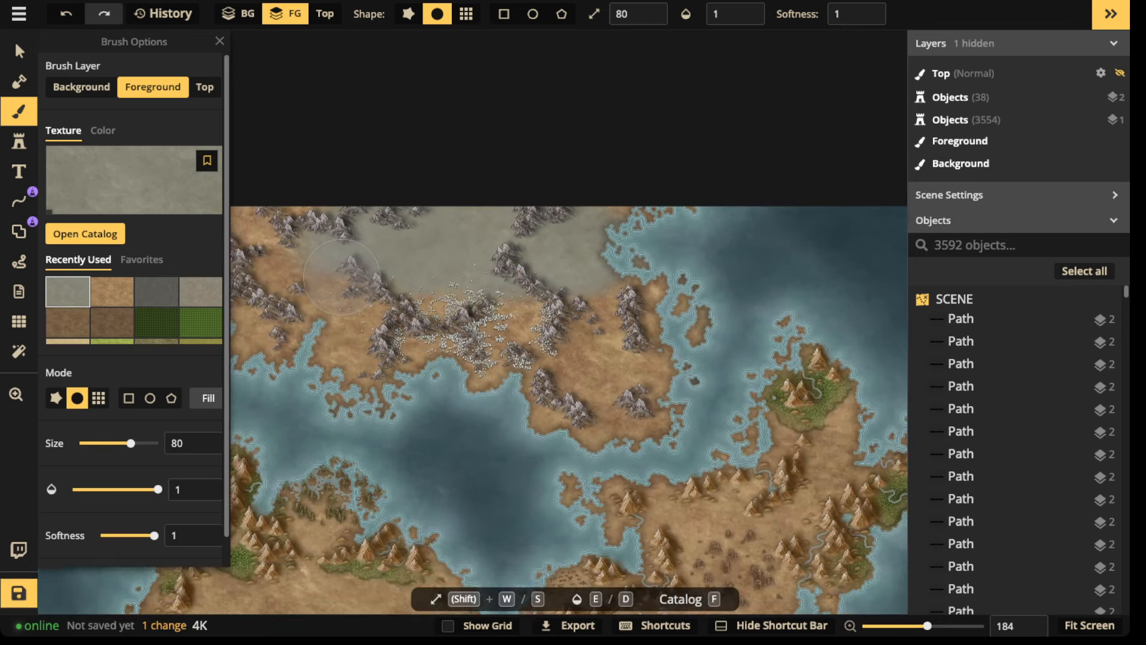
left_click_drag(376, 230, 565, 221)
mouse_move(439, 217)
left_mouse_down()
mouse_move(409, 256)
mouse_move(423, 277)
mouse_move(512, 302)
mouse_move(464, 326)
mouse_move(496, 341)
mouse_move(533, 309)
mouse_move(503, 316)
mouse_move(549, 284)
mouse_move(616, 308)
mouse_move(593, 341)
mouse_move(583, 393)
mouse_move(626, 391)
mouse_move(667, 313)
mouse_move(689, 332)
mouse_move(846, 309)
mouse_move(886, 252)
mouse_move(876, 212)
left_mouse_up()
left_click_drag(804, 198, 625, 199)
mouse_move(678, 262)
left_mouse_down()
mouse_move(665, 326)
mouse_move(493, 374)
mouse_move(661, 425)
mouse_move(626, 380)
mouse_move(765, 292)
mouse_move(620, 230)
mouse_move(394, 244)
mouse_move(415, 234)
left_mouse_up()
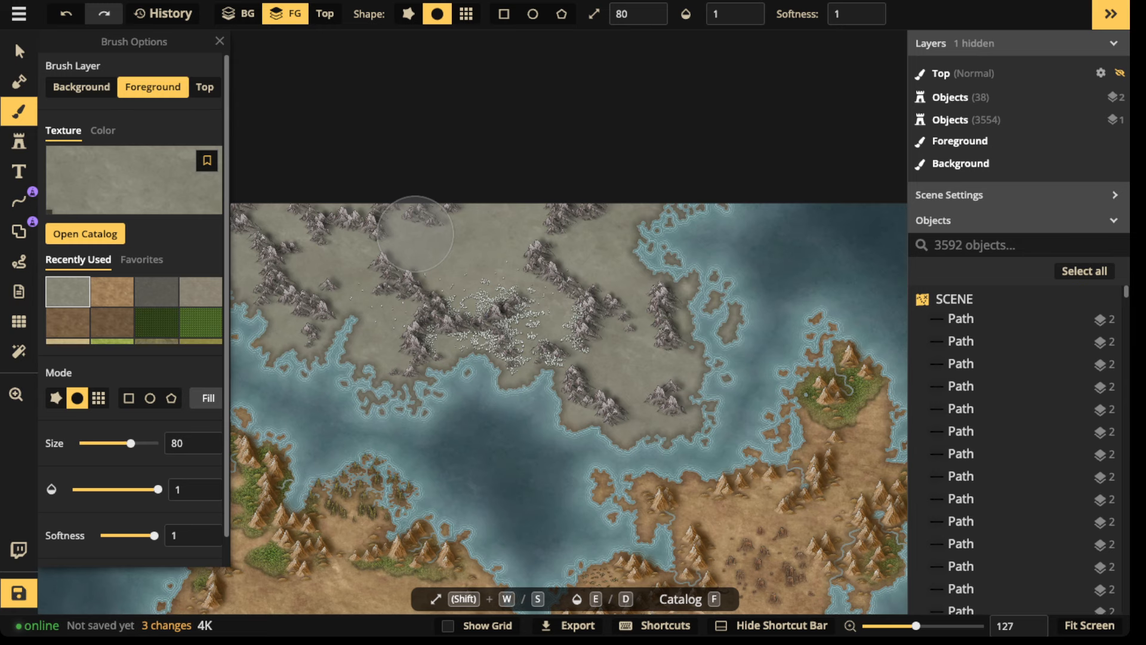
Outline the open areas between the northern mountain ranges with temporary dashed white paths, deleting each path once drawn.
scroll(399, 199, "up", 5)
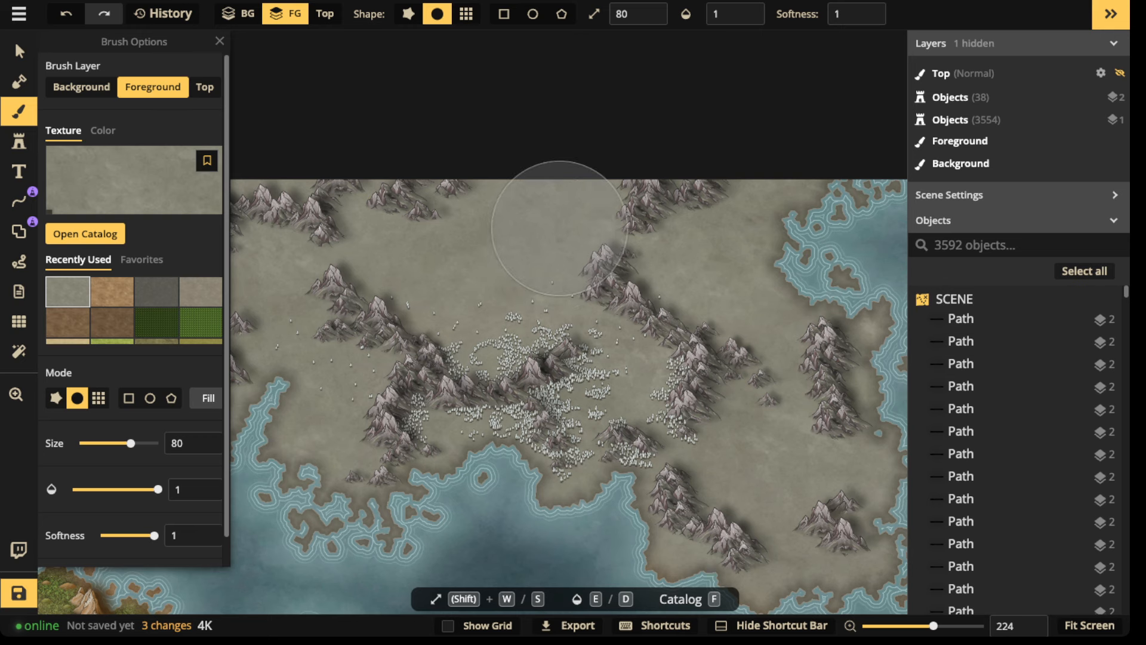
left_click(19, 261)
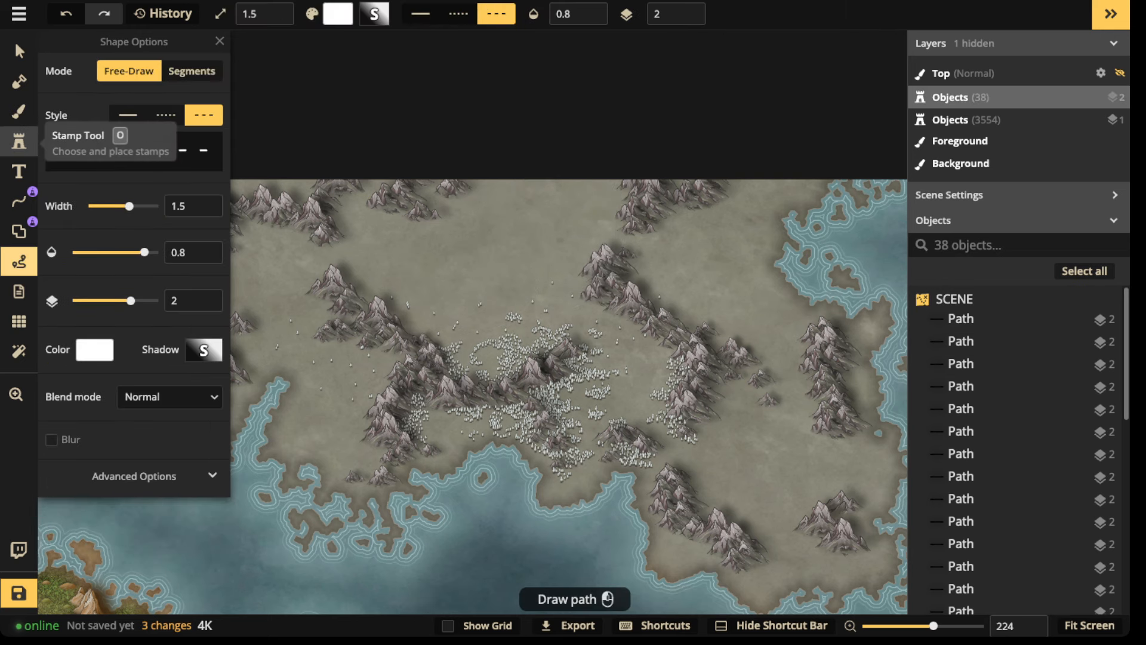
mouse_move(406, 225)
left_mouse_down()
mouse_move(412, 307)
mouse_move(531, 332)
mouse_move(583, 187)
mouse_move(434, 234)
left_mouse_up()
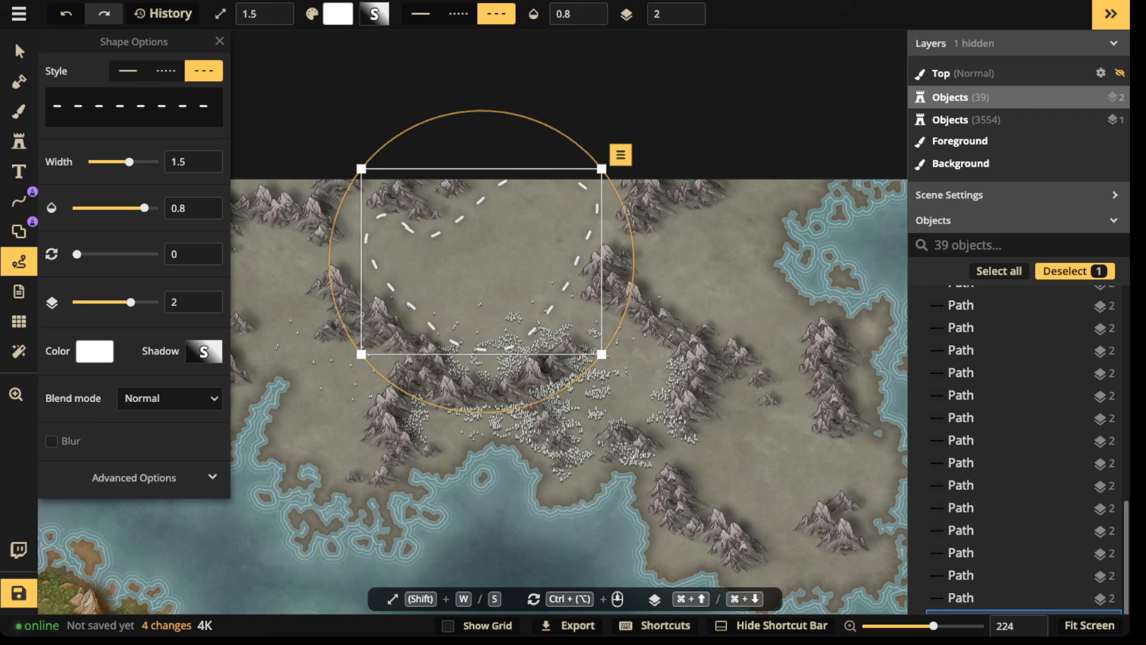
key("Delete")
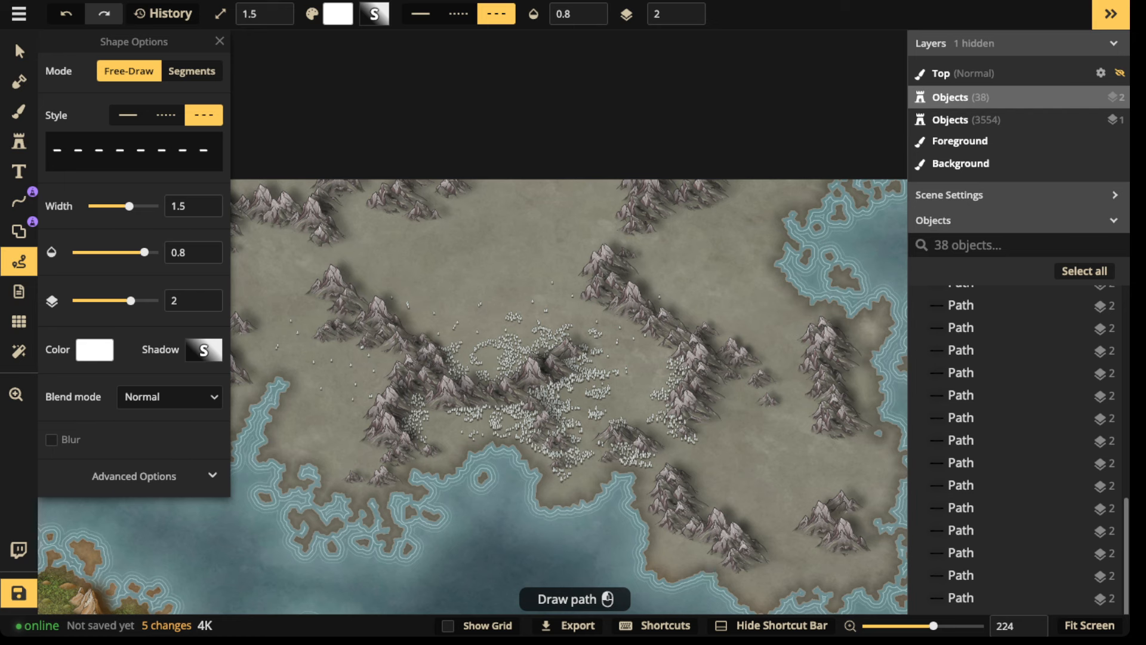
mouse_move(738, 193)
left_mouse_down()
mouse_move(662, 228)
mouse_move(705, 302)
mouse_move(801, 325)
mouse_move(785, 203)
mouse_move(766, 186)
left_mouse_up()
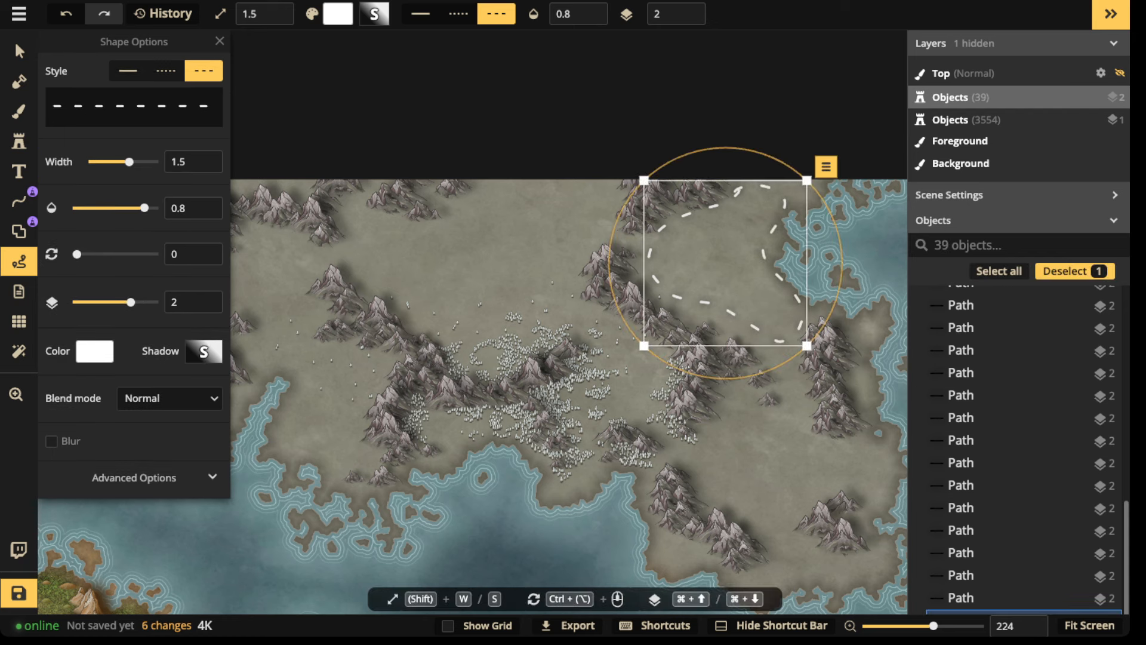
key("Delete")
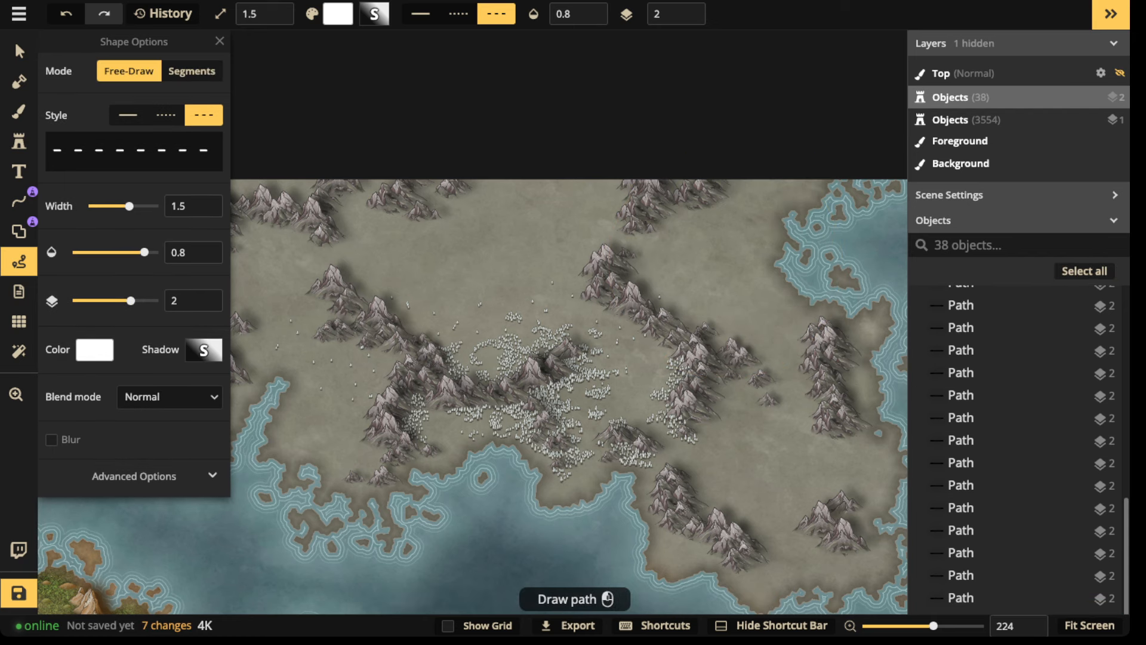
mouse_move(391, 218)
left_mouse_down()
mouse_move(350, 245)
mouse_move(423, 323)
mouse_move(517, 363)
mouse_move(580, 307)
mouse_move(586, 189)
mouse_move(396, 218)
left_mouse_up()
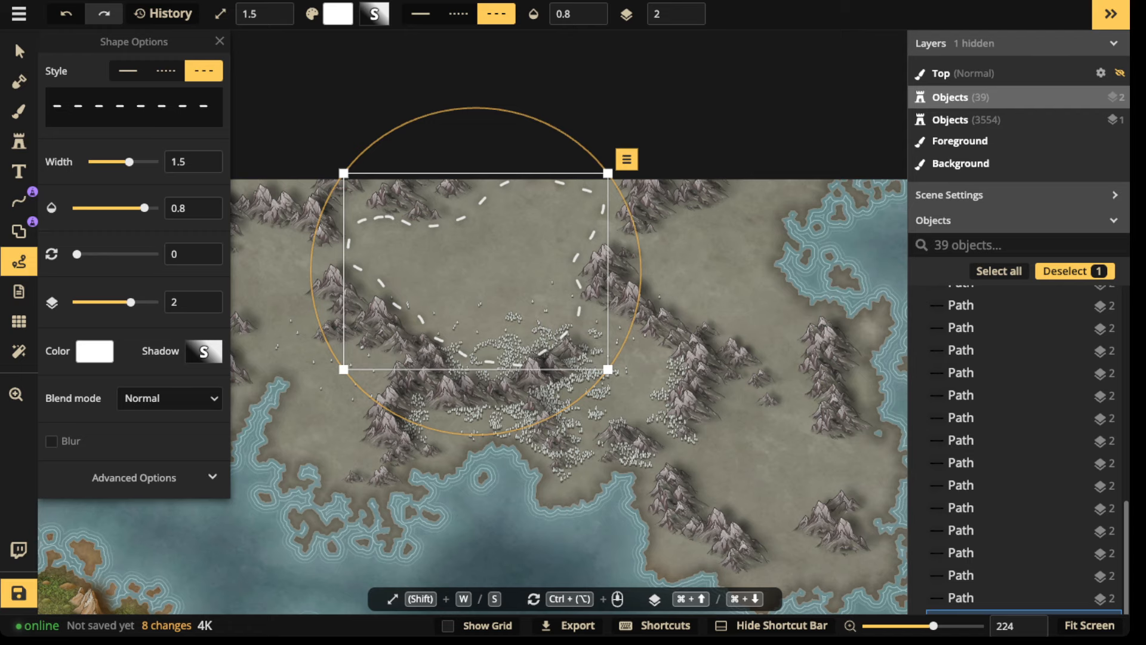
key("space")
left_click_drag(447, 526, 347, 515)
key("space")
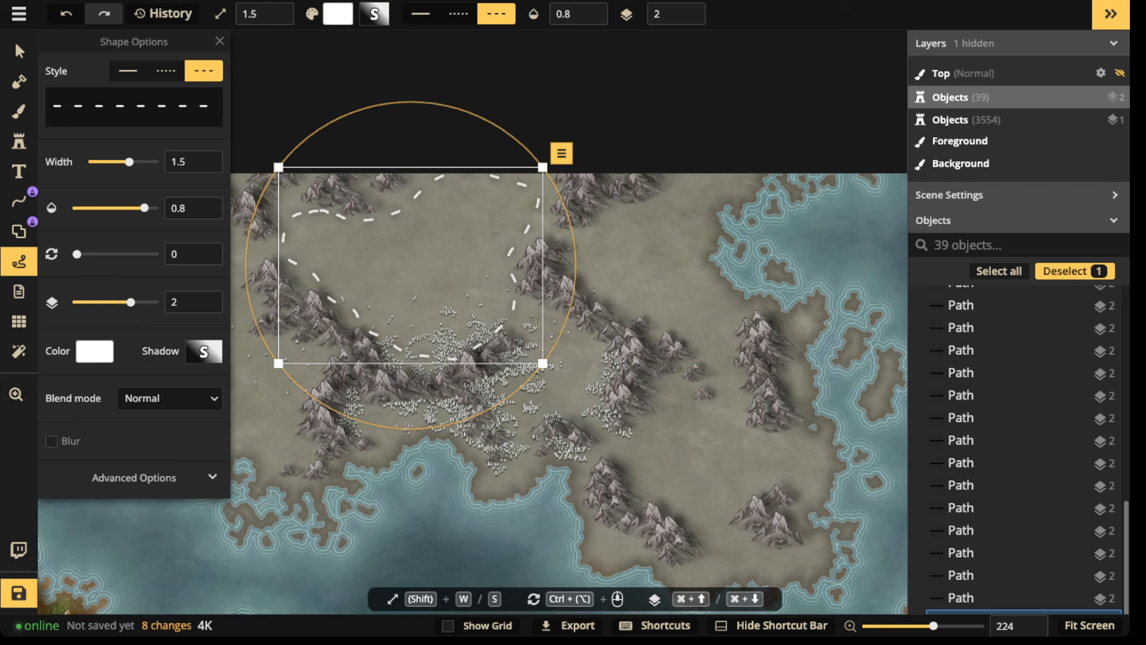
key("Delete")
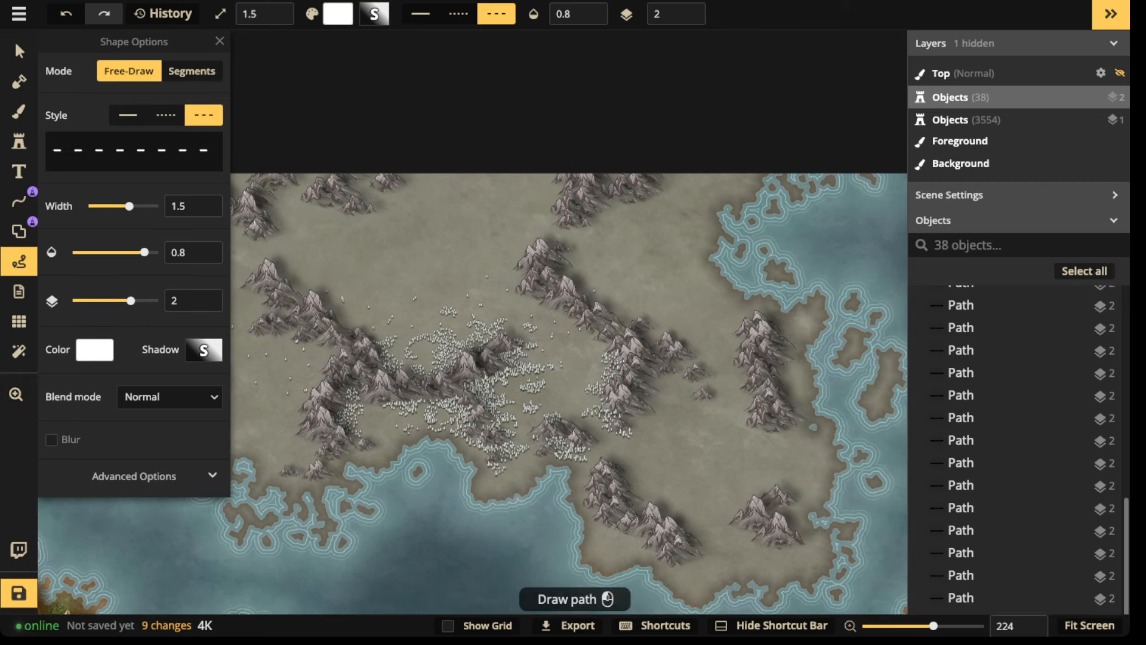
Search the Fantasy World texture catalog for "snow" and choose the white Core texture for the foreground brush.
scroll(472, 263, "down", 2)
key("space")
left_click_drag(471, 263, 584, 265)
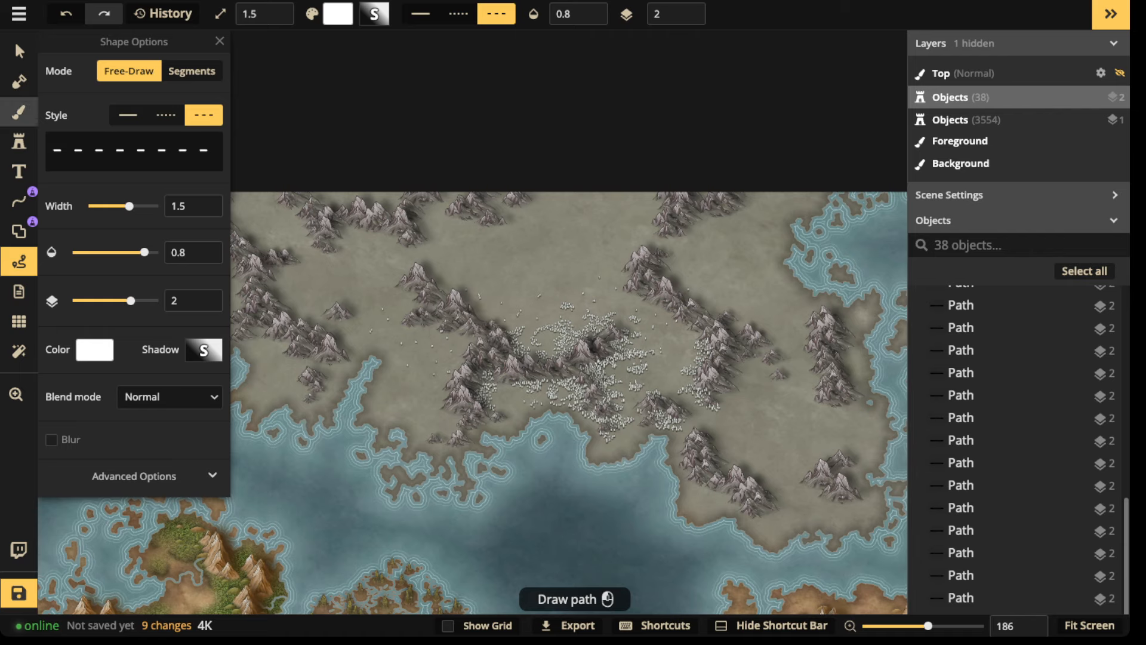
left_click(19, 112)
left_click(123, 180)
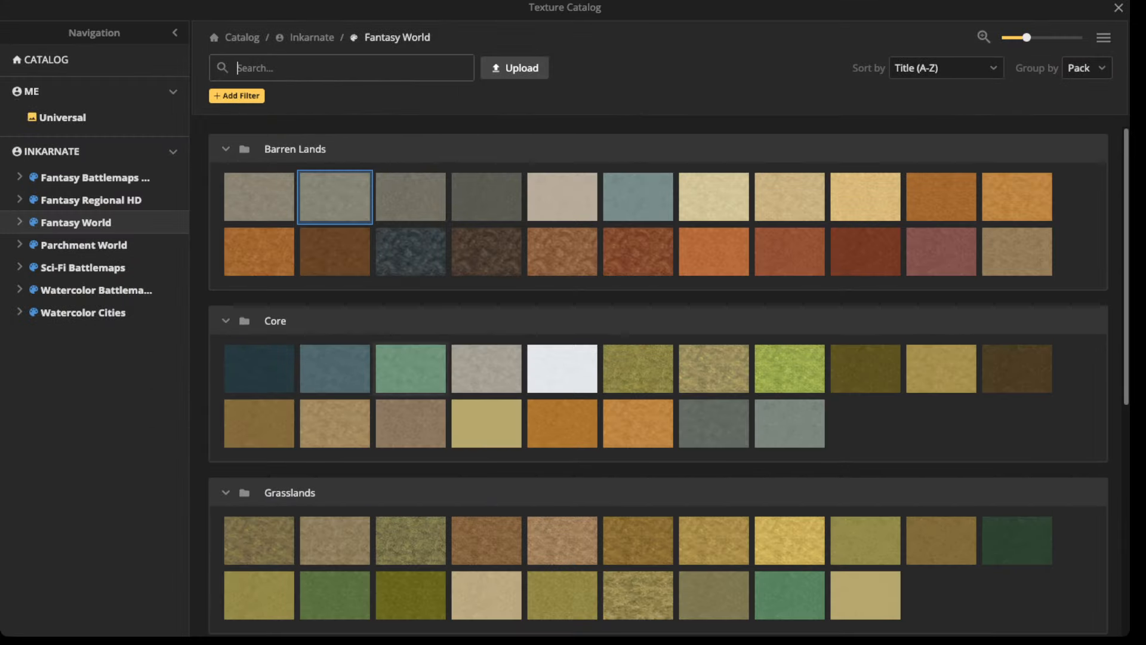
left_click(562, 368)
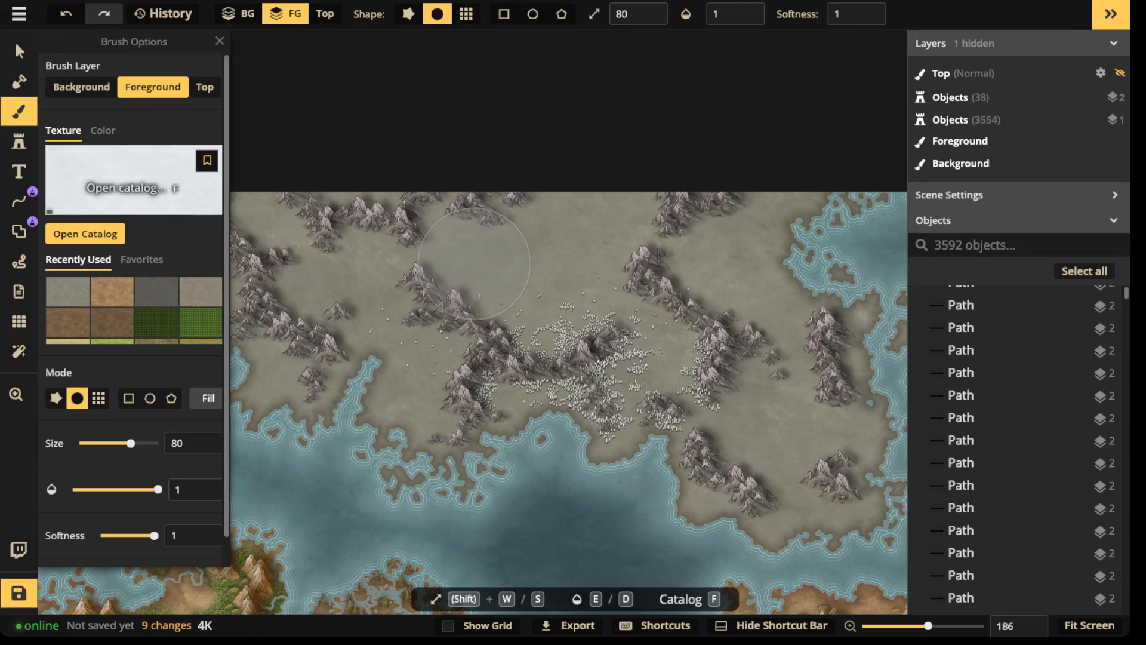
left_click(129, 182)
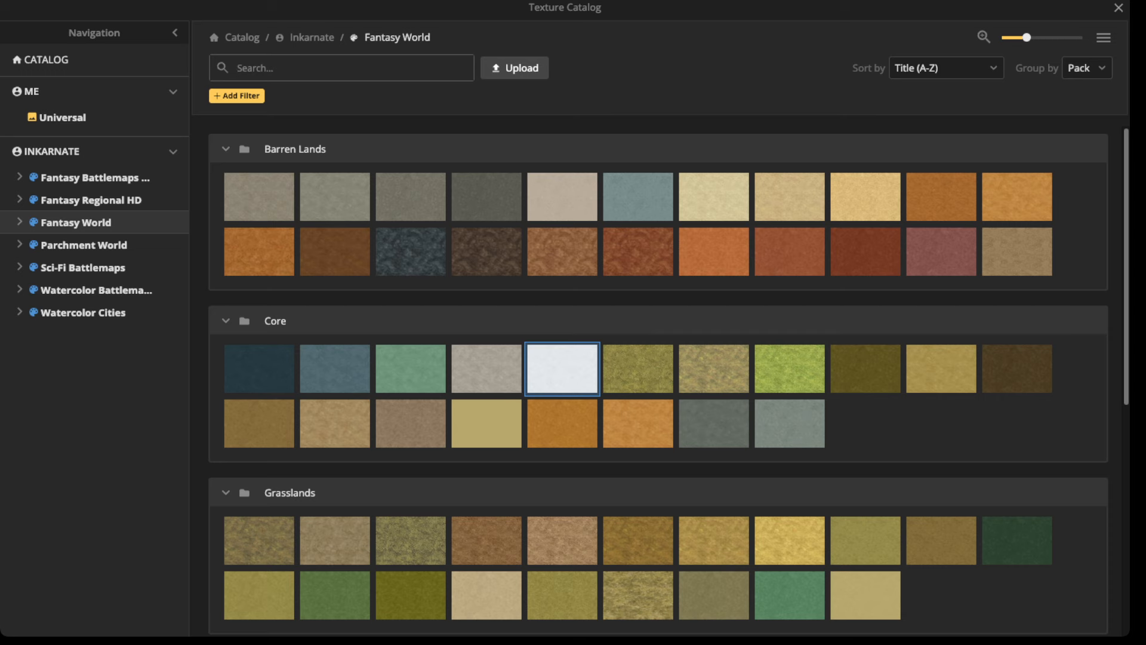
type("snow")
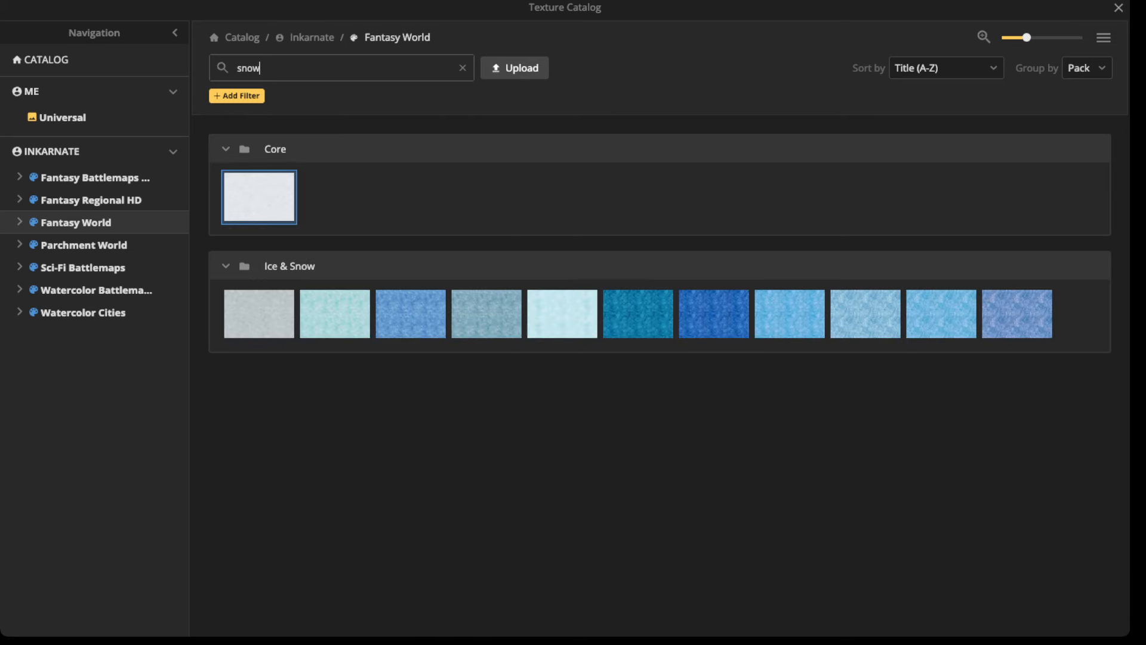
left_click(259, 197)
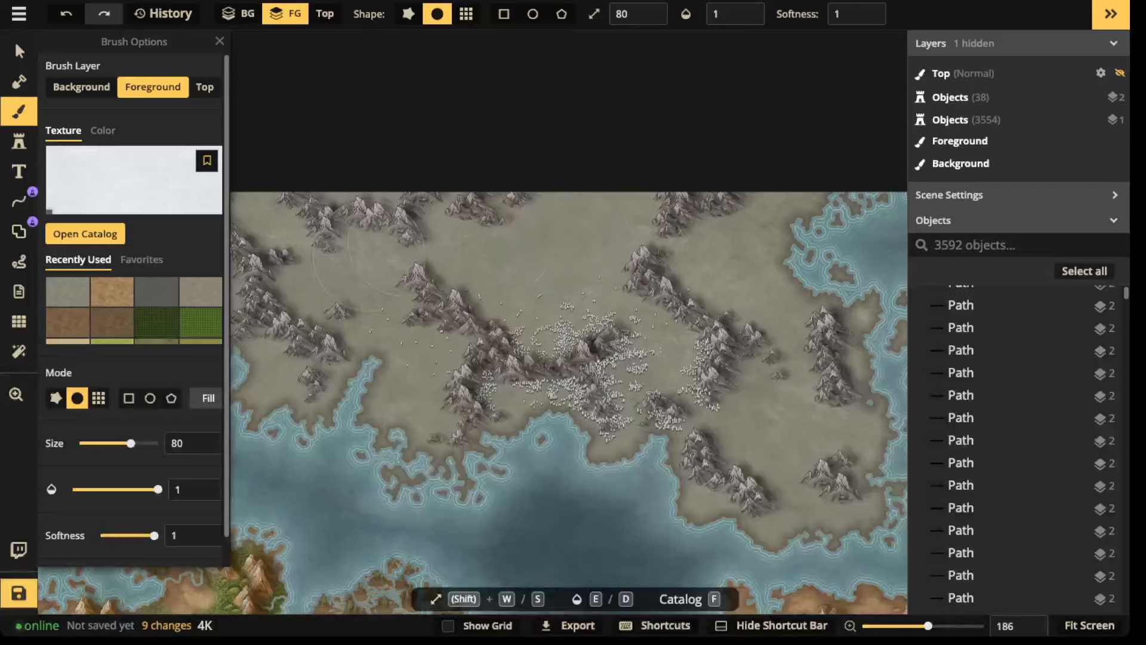
Reduce the foreground brush to size 34 and its opacity to 0.35.
key("s")
key("s")
key("s")
key("s")
key("s")
key("s")
key("s")
key("s")
key("s")
key("s")
key("s")
key("s")
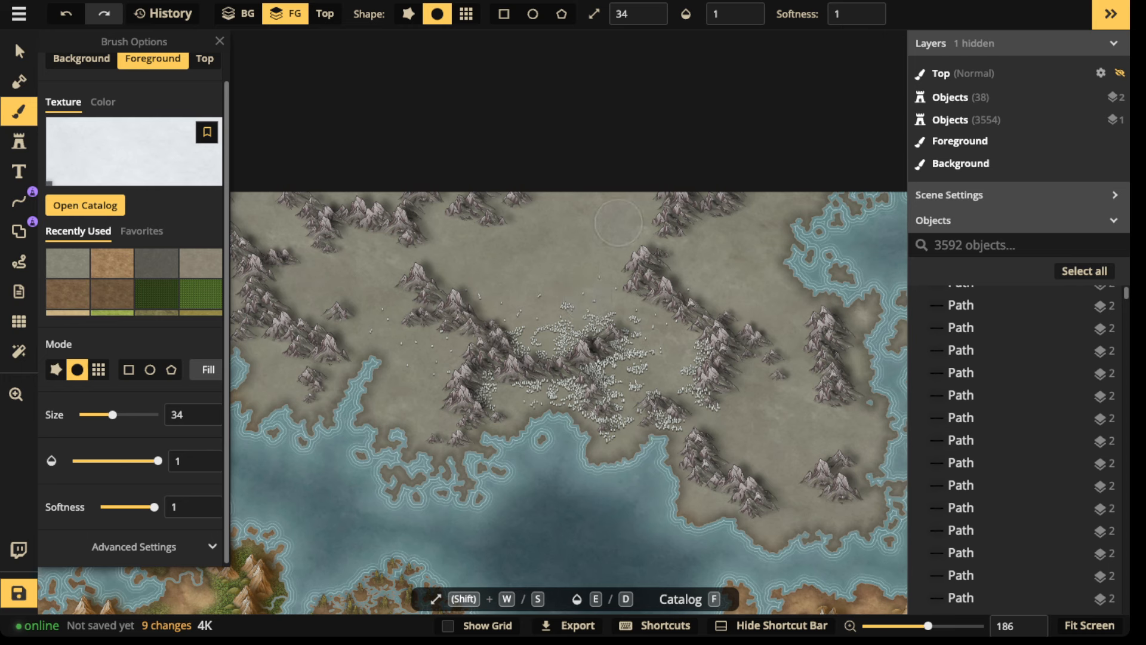
key("d")
key("d")
key("d")
key("d")
key("d")
key("d")
key("d")
key("d")
key("d")
key("d")
key("d")
key("d")
key("d")
Brush translucent snow into the open areas between and around the central and eastern mountain ranges of the northern landmass.
mouse_move(456, 262)
left_mouse_down()
mouse_move(486, 275)
mouse_move(518, 255)
mouse_move(516, 299)
mouse_move(554, 282)
mouse_move(543, 320)
mouse_move(594, 290)
mouse_move(601, 248)
mouse_move(633, 214)
mouse_move(578, 195)
mouse_move(535, 230)
mouse_move(526, 263)
mouse_move(576, 268)
mouse_move(599, 223)
mouse_move(579, 197)
mouse_move(534, 284)
mouse_move(477, 270)
left_mouse_up()
left_click_drag(681, 318, 641, 388)
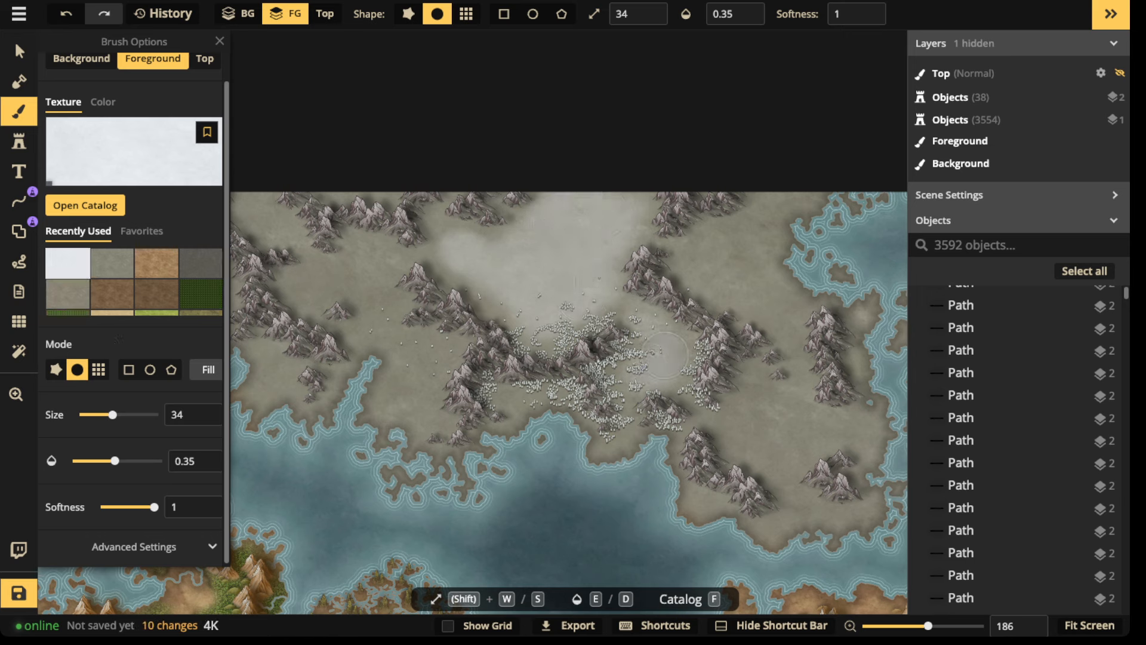
left_click_drag(522, 397, 514, 389)
mouse_move(430, 334)
left_mouse_down()
mouse_move(405, 366)
mouse_move(425, 387)
mouse_move(350, 261)
mouse_move(300, 279)
mouse_move(334, 298)
left_mouse_up()
mouse_move(731, 238)
left_mouse_down()
mouse_move(706, 251)
mouse_move(734, 284)
mouse_move(753, 285)
mouse_move(778, 193)
left_mouse_up()
Brush translucent snow over the open ground around the western mountain ranges, up to the map's northern edge.
key("space")
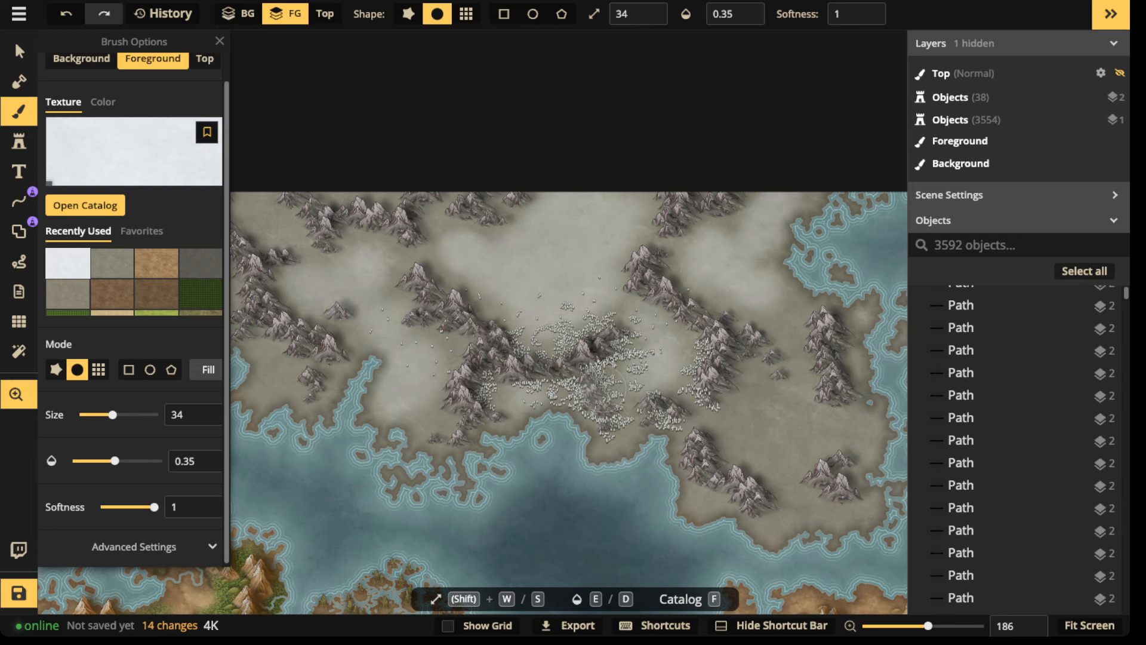
left_click_drag(542, 370, 734, 338)
left_click_drag(449, 376, 451, 388)
mouse_move(346, 256)
left_mouse_down()
mouse_move(396, 279)
mouse_move(401, 295)
left_mouse_up()
left_click_drag(454, 228, 445, 182)
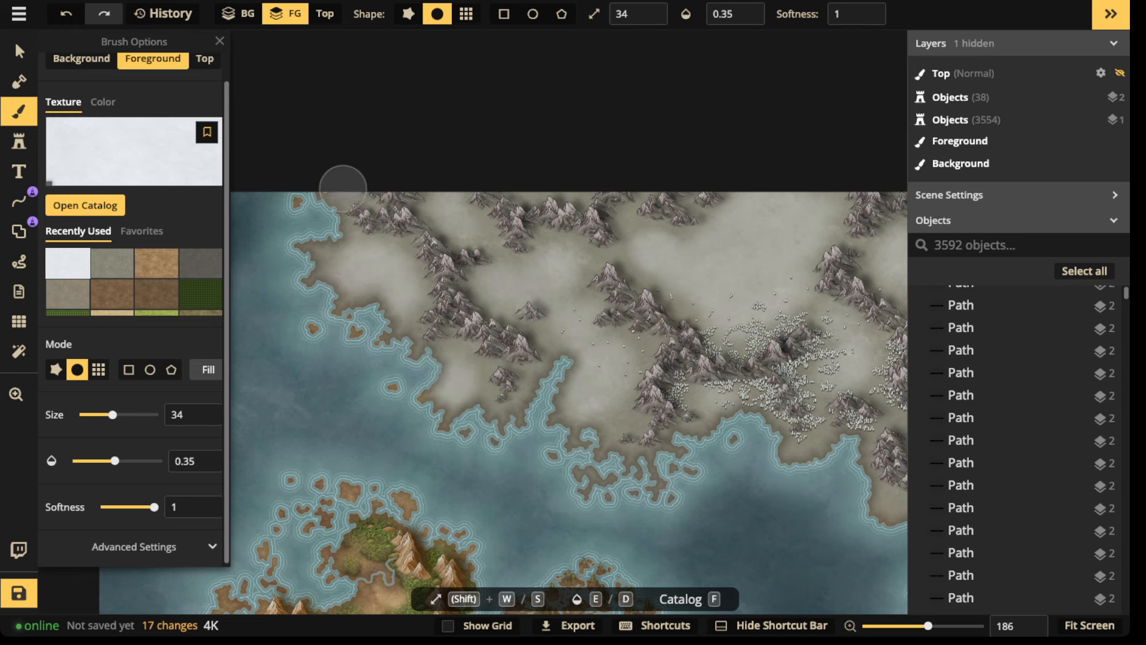
left_click_drag(342, 187, 329, 161)
Dab denser snow patches across the central clearing north of the forest using brush size 14 at 0.35 opacity.
scroll(329, 160, "down", 4)
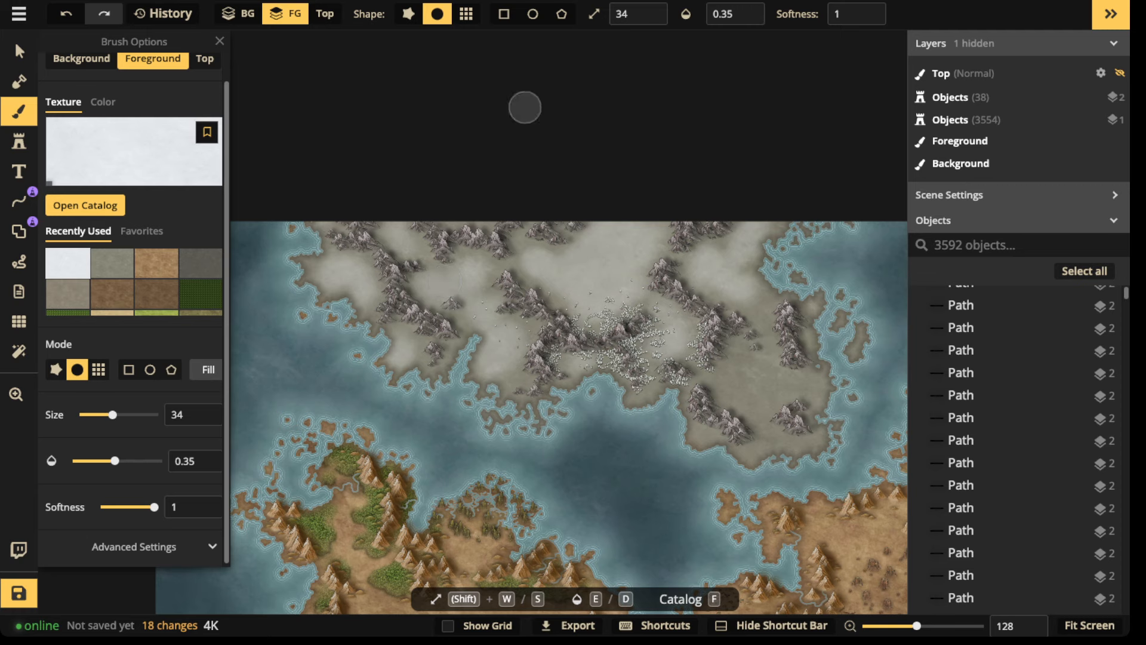
scroll(615, 271, "up", 3)
scroll(616, 271, "up", 2)
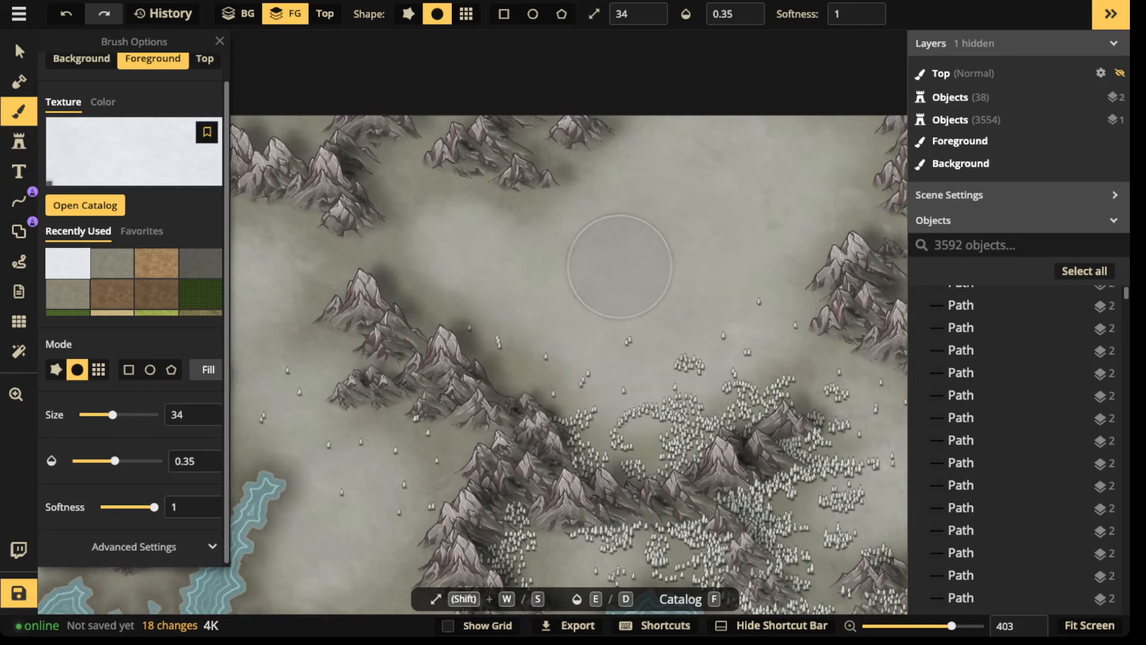
key("s")
key("s")
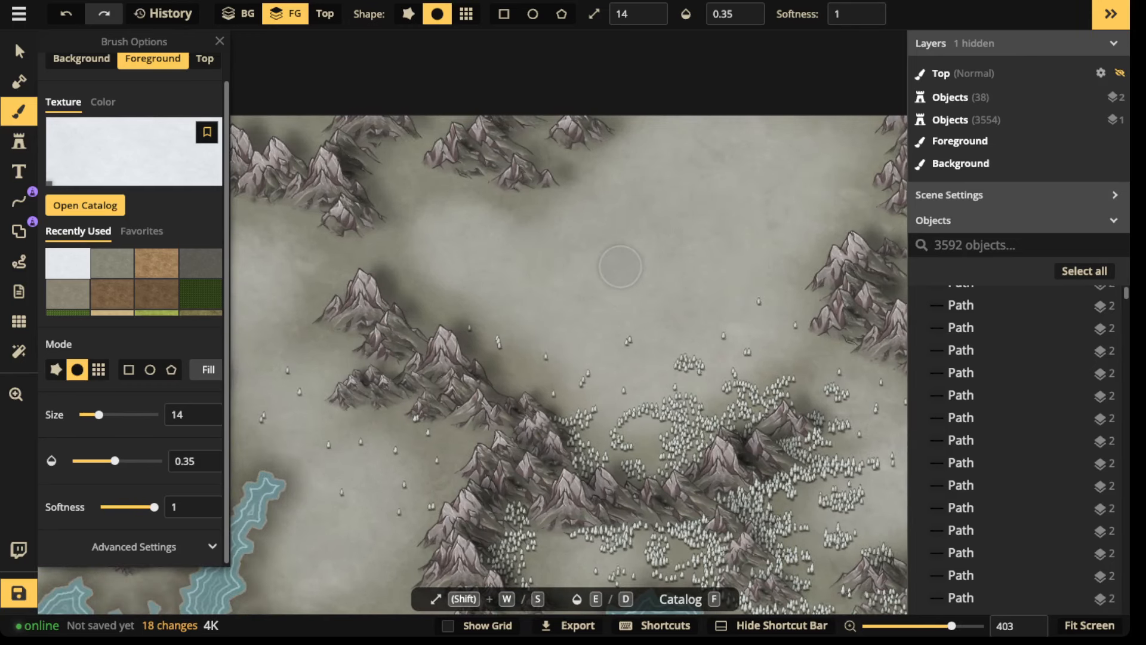
left_click(577, 266)
left_click(588, 254)
left_click(594, 243)
left_click(623, 253)
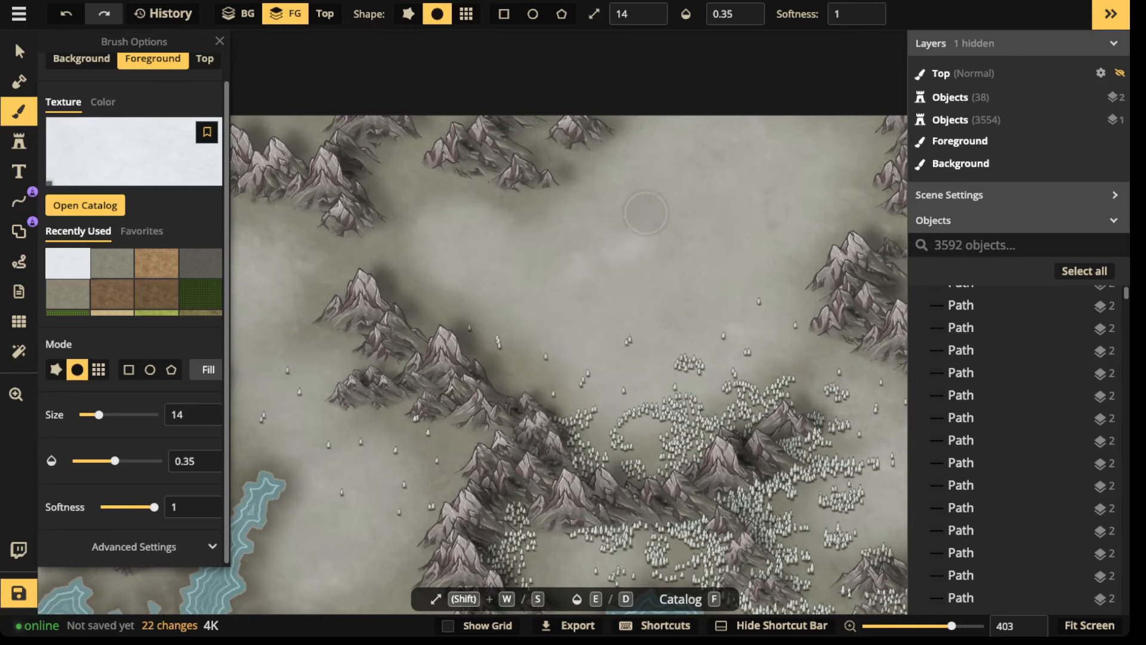
left_click(636, 234)
left_click(646, 214)
left_click(595, 269)
left_click(563, 274)
left_click(517, 264)
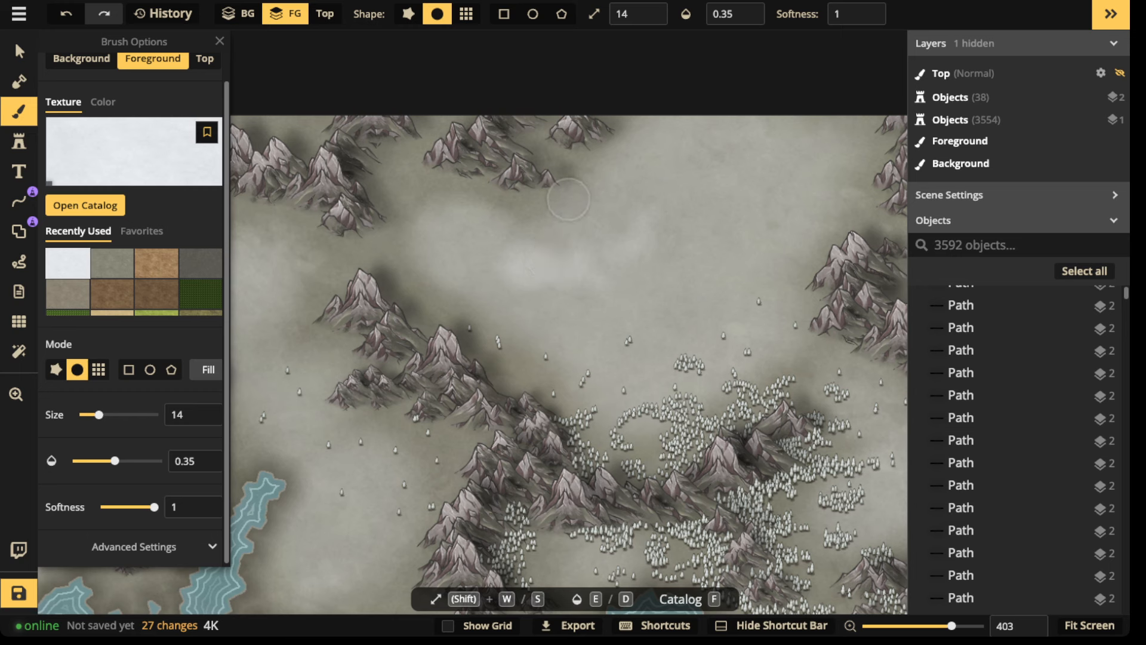
left_click(561, 274)
left_click(585, 298)
left_click(598, 288)
left_click(664, 287)
left_click(664, 287)
left_click(623, 301)
left_click(611, 292)
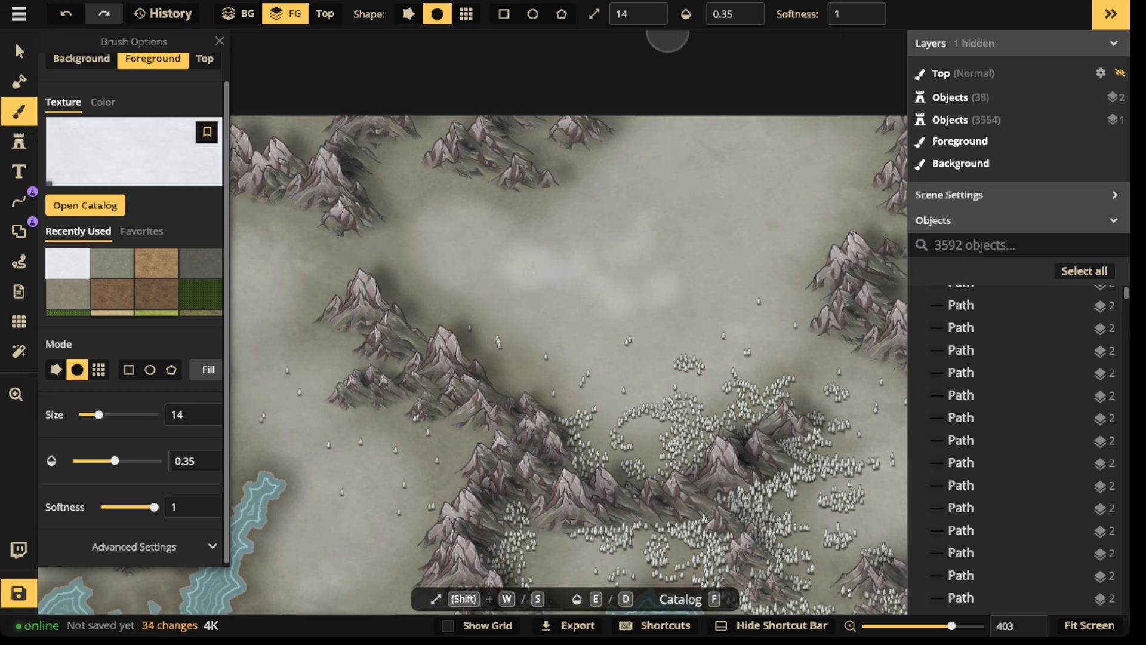
Raise the brush opacity to 0.49 and dab brighter snow patches in the northeastern part of the central clearing.
left_click(747, 9)
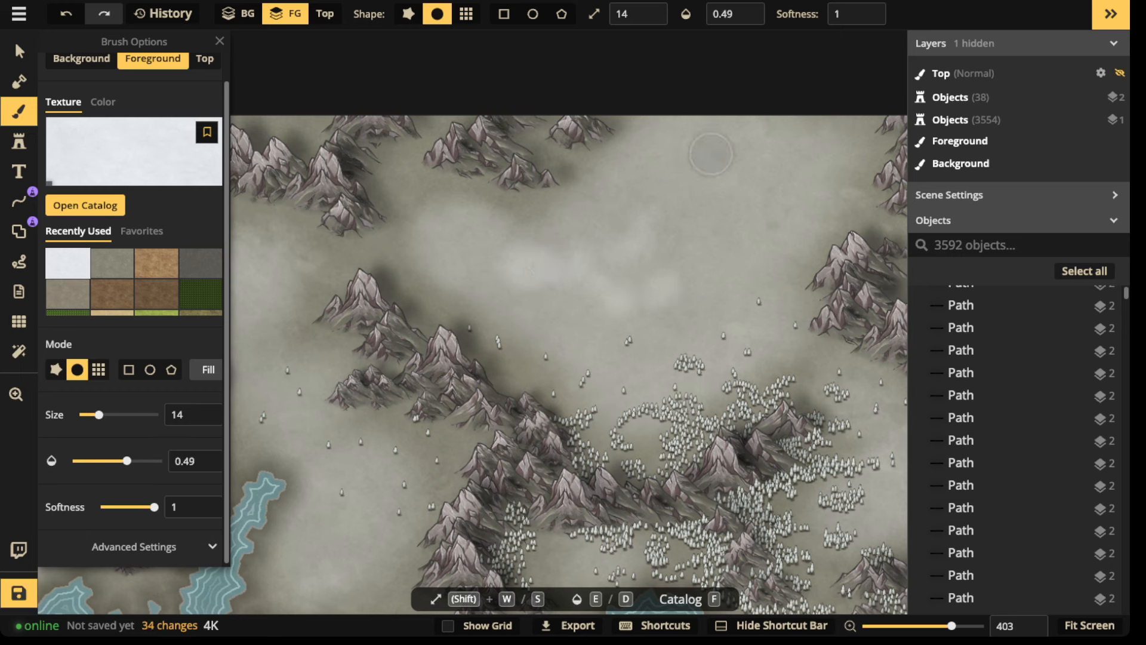
left_click(725, 230)
left_click(726, 231)
left_click(710, 223)
left_click(673, 199)
left_click(686, 188)
left_click(729, 215)
left_click(684, 231)
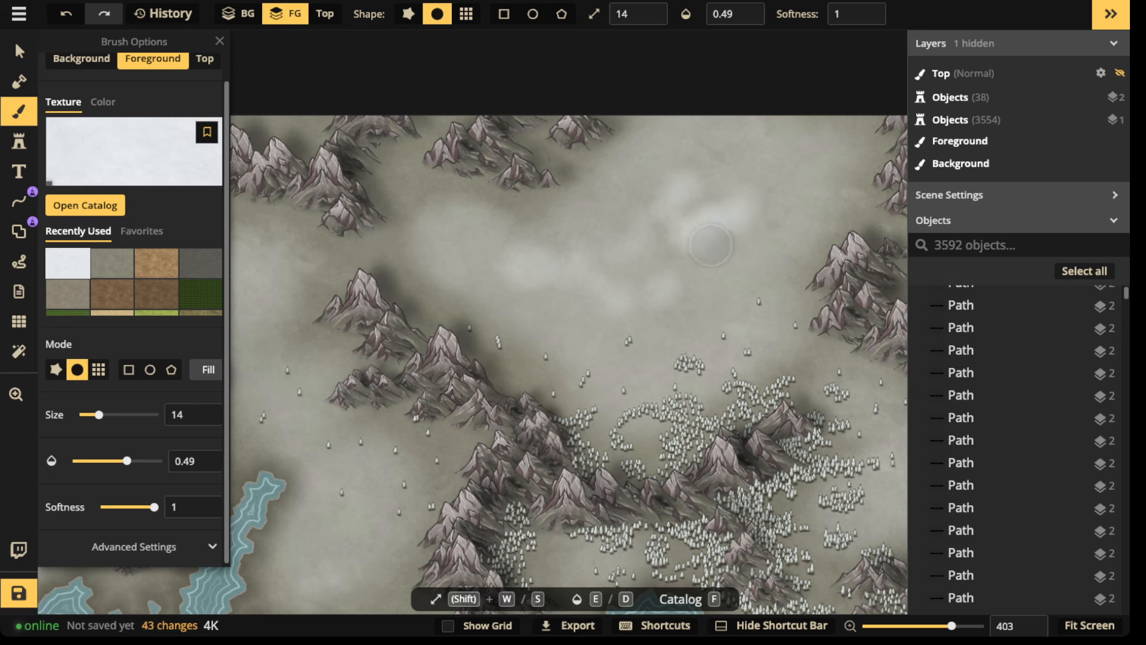
Dab bright snow patches through the middle of the central clearing and down to the forest's northern edge, keeping the brush at 0.49 opacity.
left_click(708, 242)
left_click(700, 253)
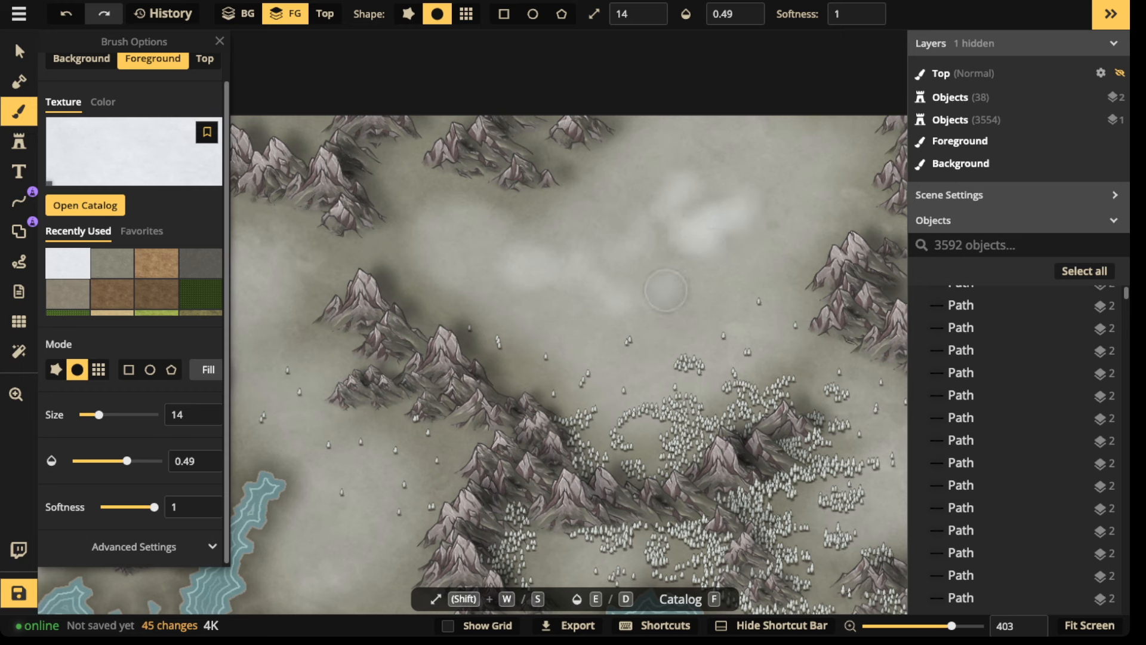
left_click(546, 291)
left_click(569, 318)
left_click(553, 334)
left_click(633, 307)
left_click(673, 287)
left_click(693, 304)
left_click(665, 323)
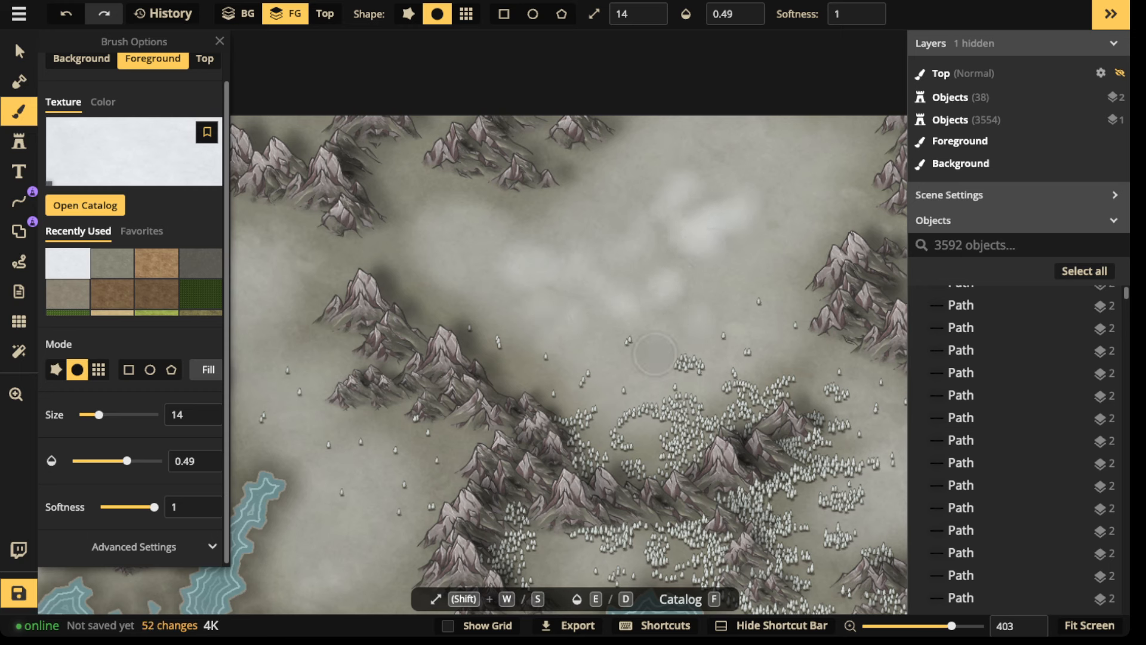
left_click(657, 352)
left_click(635, 366)
Dab bright snow patches over the eastern and northern parts of the central clearing and back across its middle.
left_click(697, 323)
left_click(737, 298)
left_click(722, 263)
left_click(774, 256)
left_click(760, 228)
left_click(792, 206)
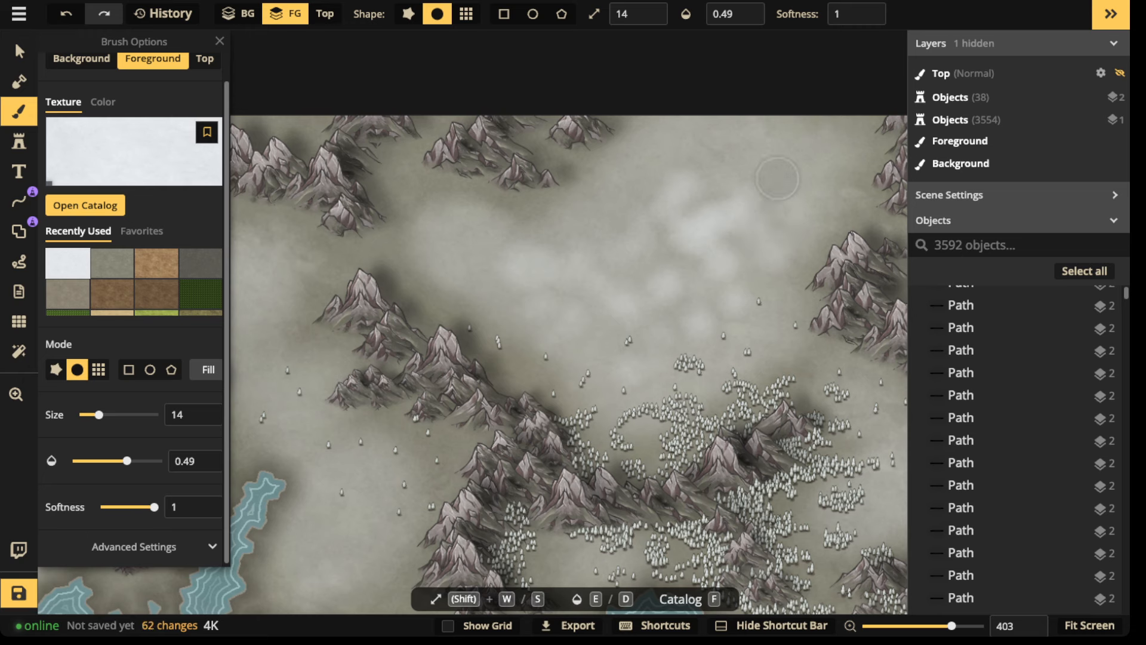
left_click(803, 179)
left_click(758, 159)
left_click(693, 156)
left_click(640, 168)
left_click(657, 195)
left_click(607, 219)
left_click(541, 255)
Brighten the snow at the clearing's western end and build up extra patches in its middle and along the northern map edge.
left_click(474, 245)
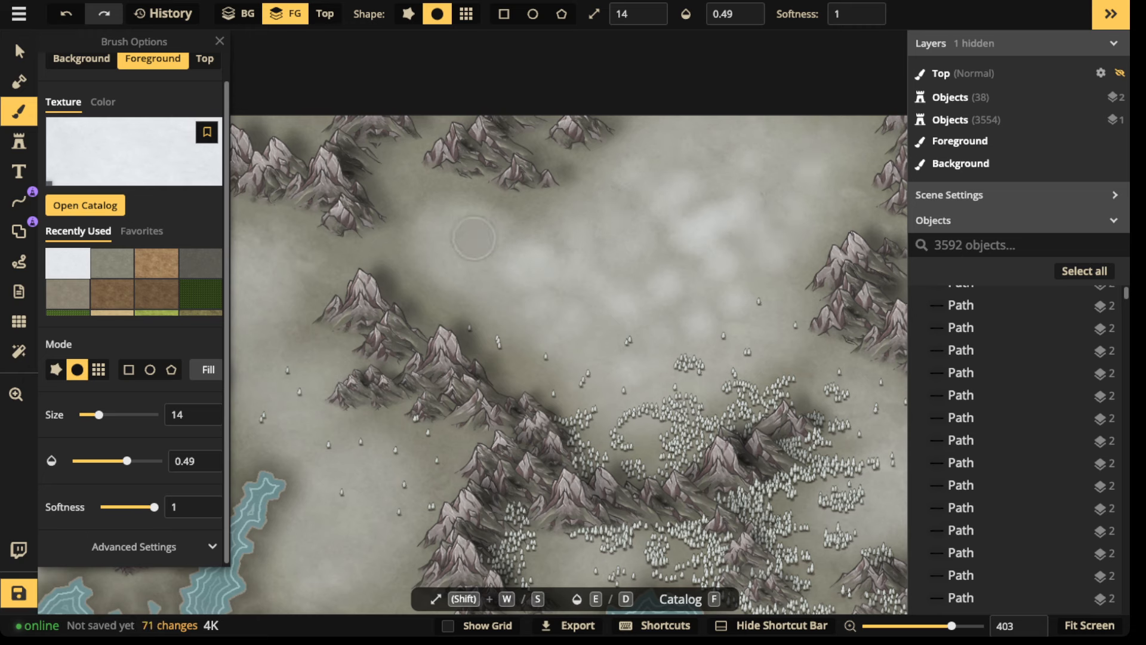
left_click(447, 238)
left_click(452, 246)
left_click(475, 257)
left_click(497, 249)
left_click(723, 256)
left_click(657, 257)
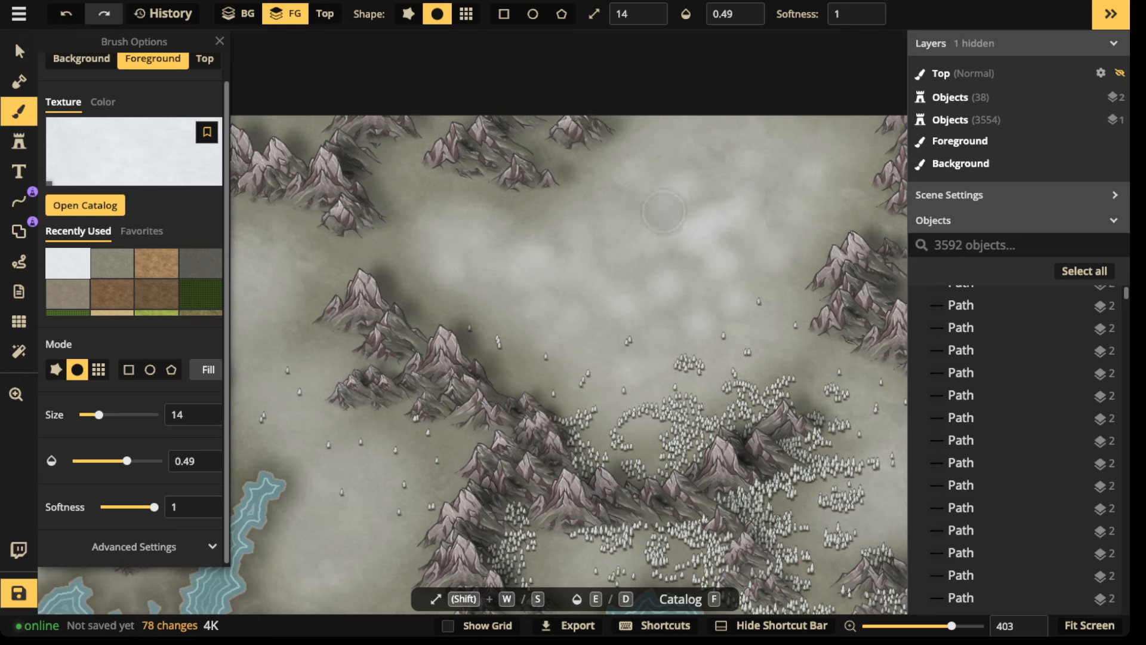
left_click(665, 213)
left_click(636, 269)
left_click(768, 177)
left_click(782, 146)
left_click(814, 140)
left_click(692, 145)
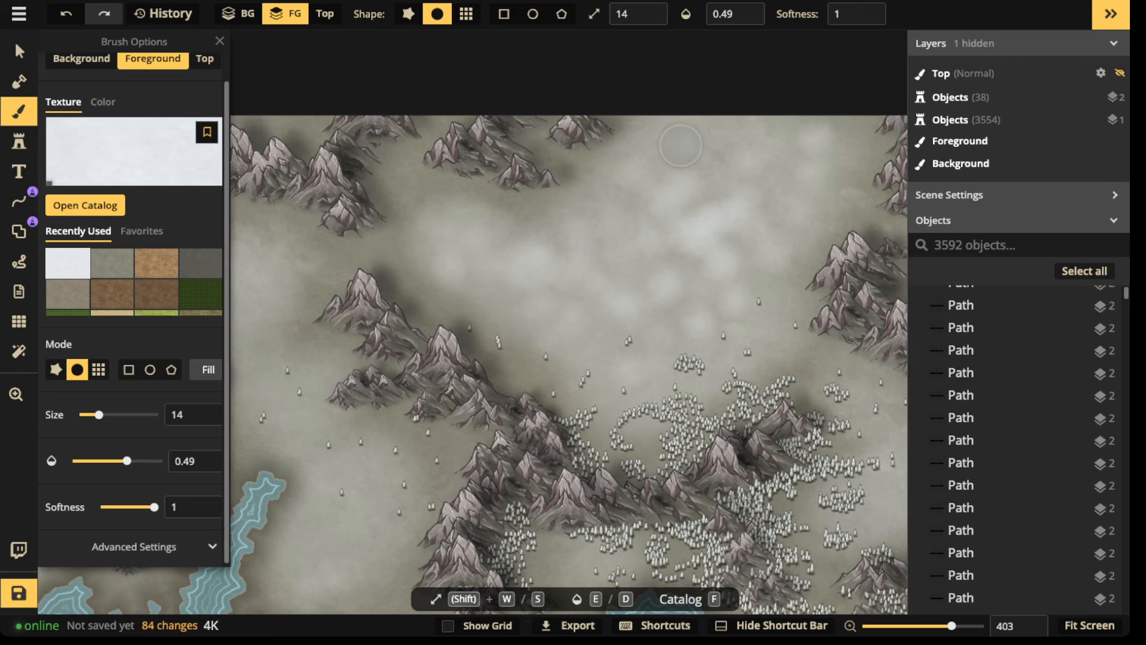
Brush denser snow patches into the open areas between the western mountain ranges and towards the western coast.
scroll(681, 145, "down", 10)
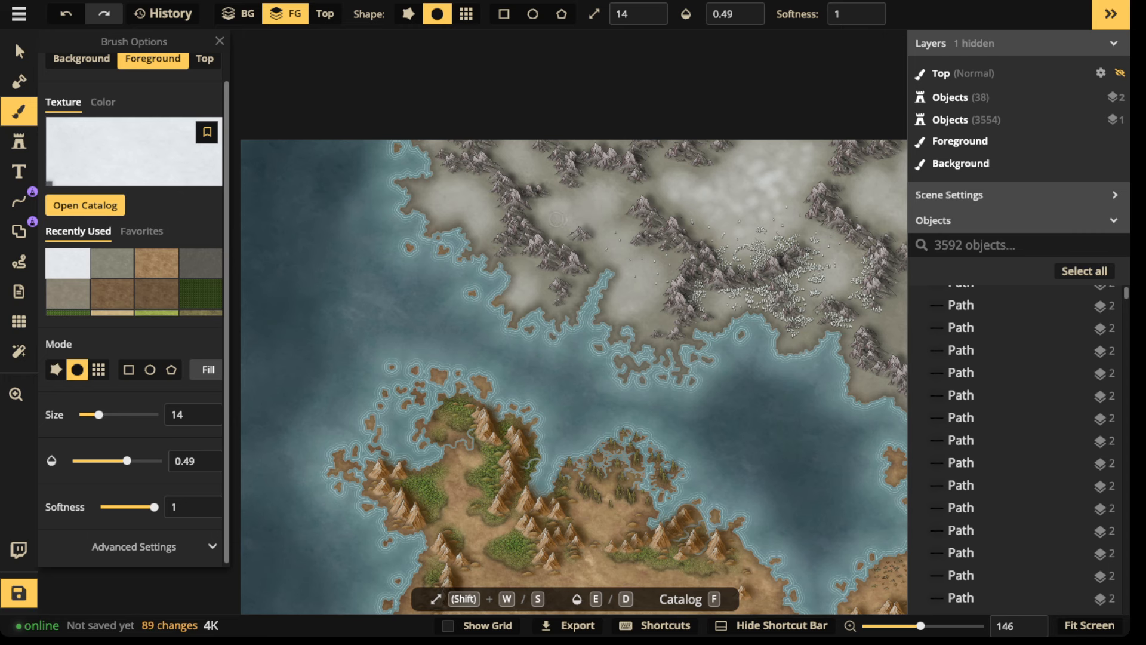
left_click_drag(590, 201, 623, 198)
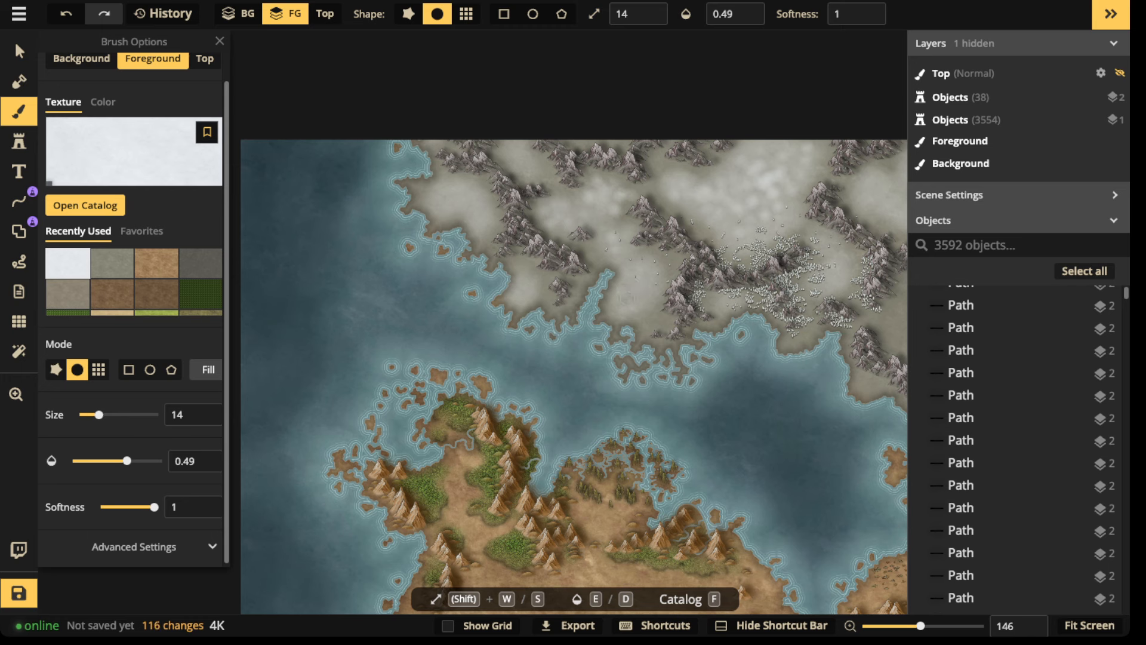
left_click_drag(628, 298, 651, 269)
mouse_move(533, 288)
left_mouse_down()
mouse_move(469, 187)
mouse_move(450, 197)
mouse_move(475, 205)
mouse_move(471, 195)
mouse_move(437, 206)
mouse_move(473, 194)
mouse_move(460, 204)
mouse_move(433, 194)
mouse_move(459, 166)
mouse_move(480, 182)
left_mouse_up()
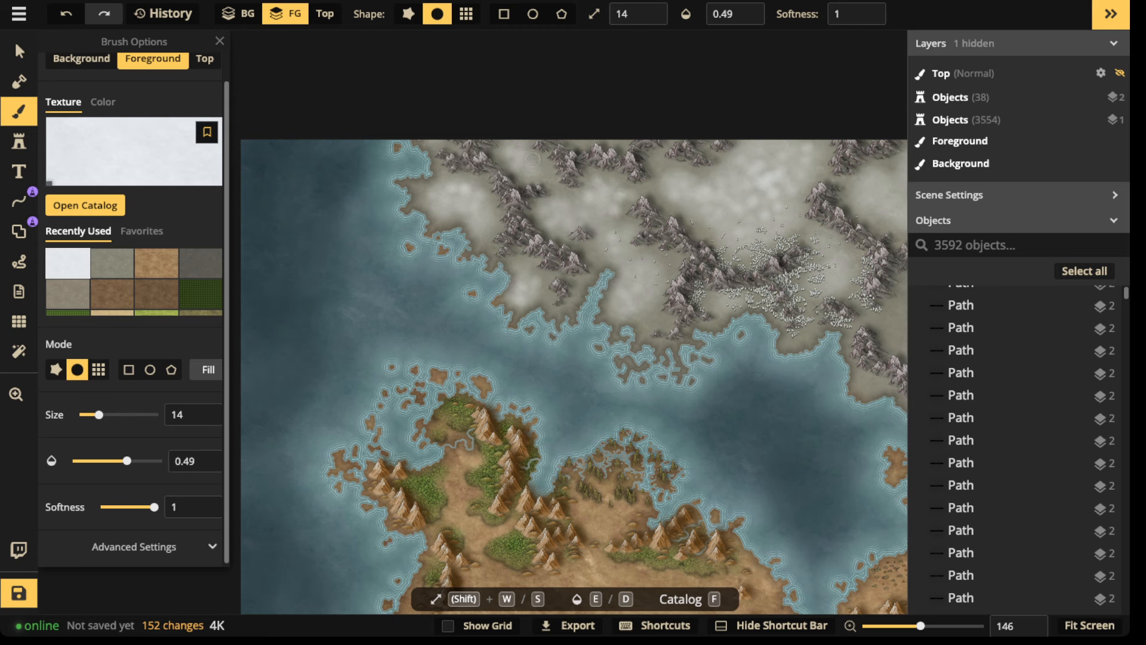
mouse_move(525, 167)
left_mouse_down()
mouse_move(519, 144)
mouse_move(429, 131)
mouse_move(688, 251)
mouse_move(443, 279)
left_mouse_up()
Dab denser snow patches in the northeastern valley up to the map edge and in the small clearing east of the snowy forest.
key("space")
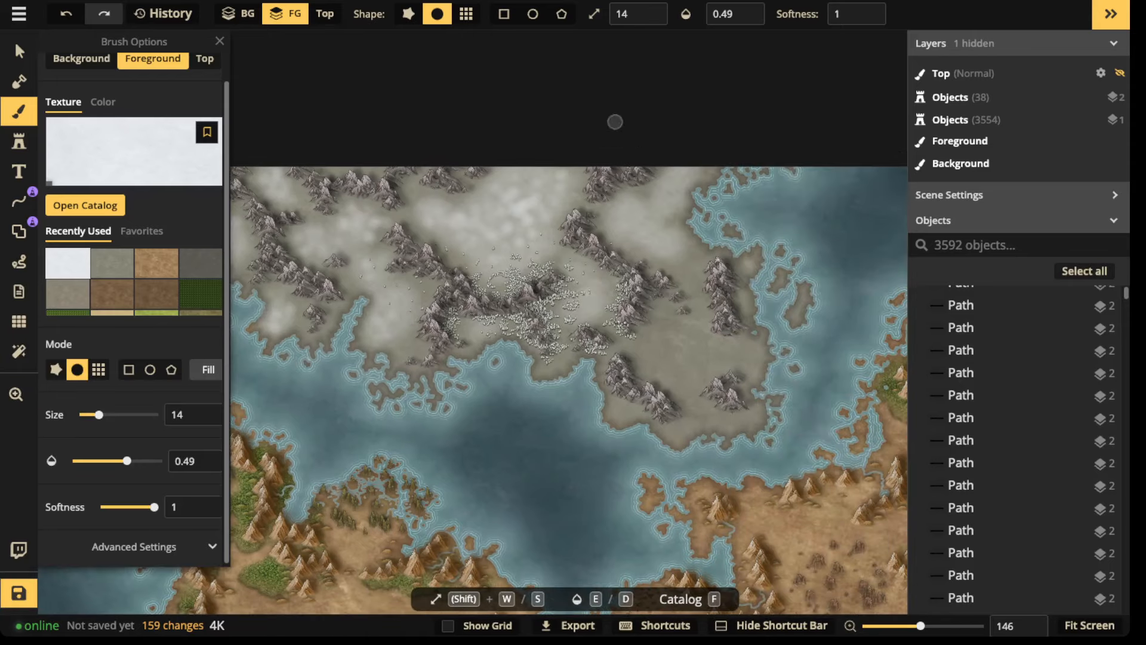
left_click(625, 225)
left_click(624, 216)
left_click(641, 226)
left_click(647, 233)
left_click(656, 221)
left_click(669, 246)
left_click(667, 215)
left_click(666, 196)
left_click(677, 192)
left_click(676, 184)
left_click(675, 175)
left_click(696, 164)
left_click(587, 310)
left_click(591, 294)
left_click(602, 289)
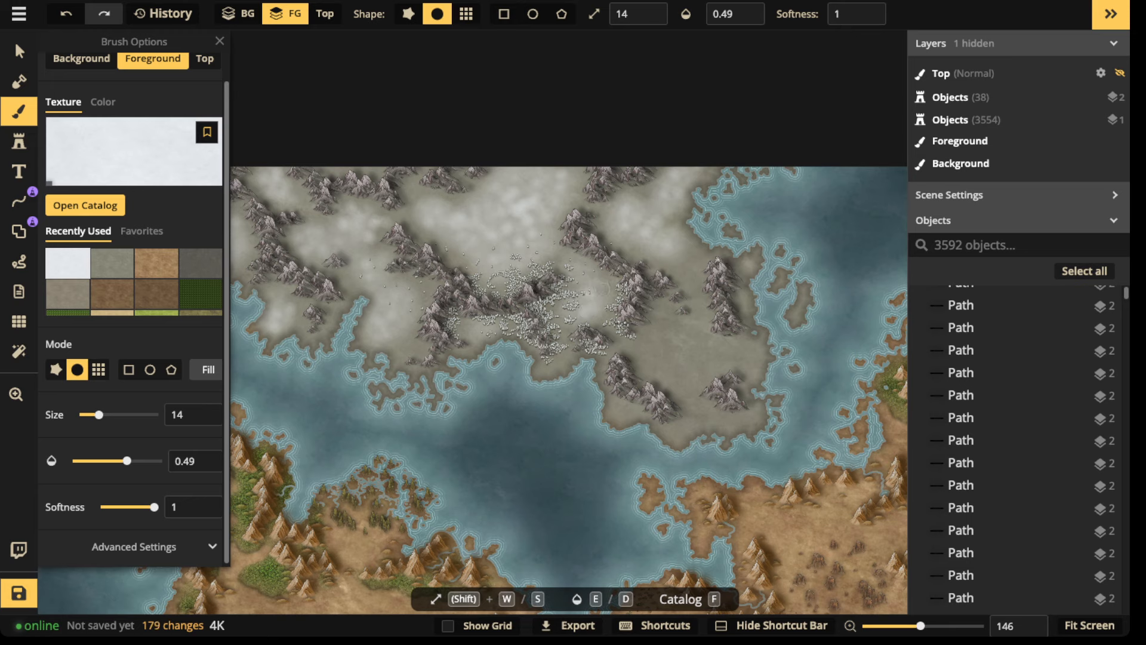
left_click(572, 263)
left_click(575, 248)
scroll(575, 250, "down", 5)
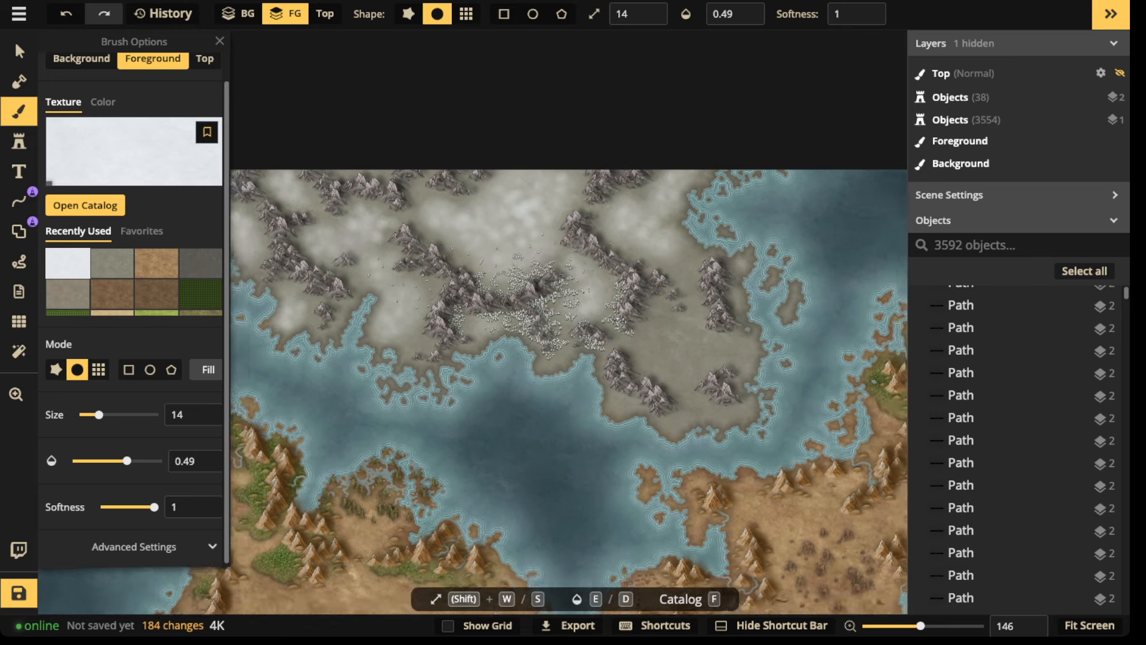
left_click_drag(465, 246, 654, 254)
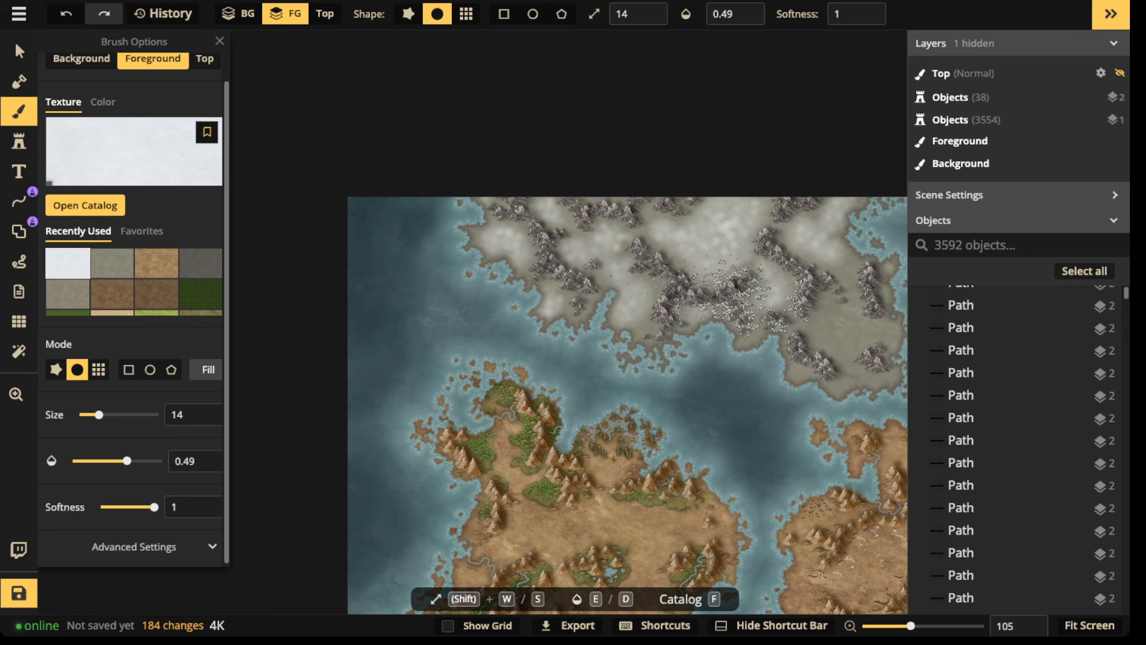
scroll(651, 269, "up", 7)
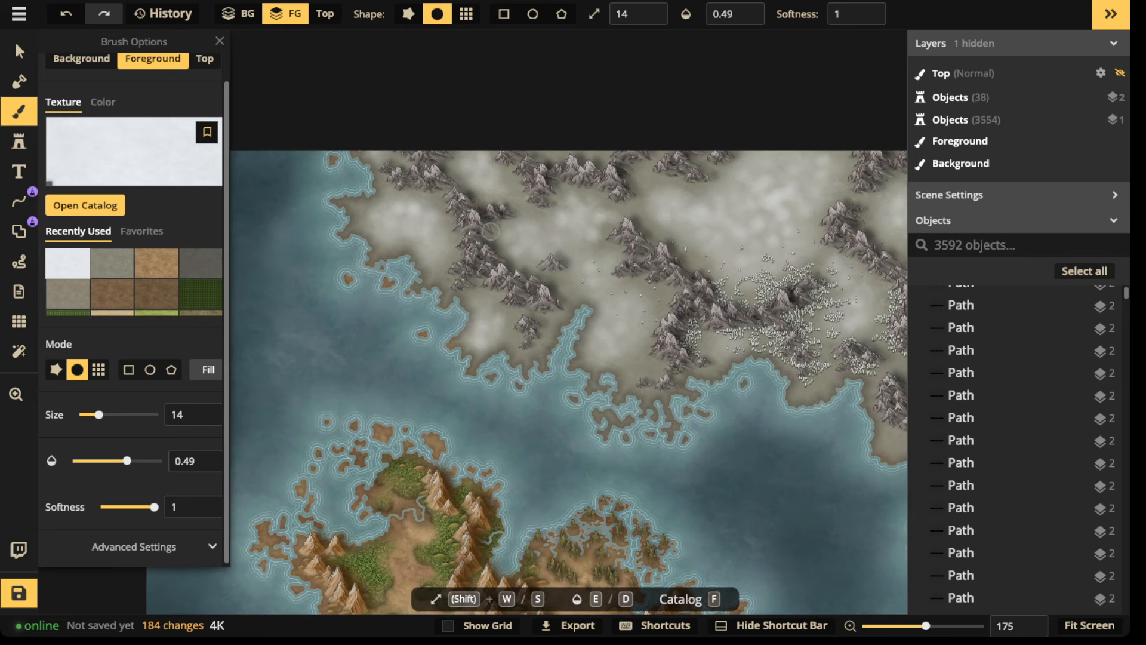
left_click_drag(643, 252, 402, 253)
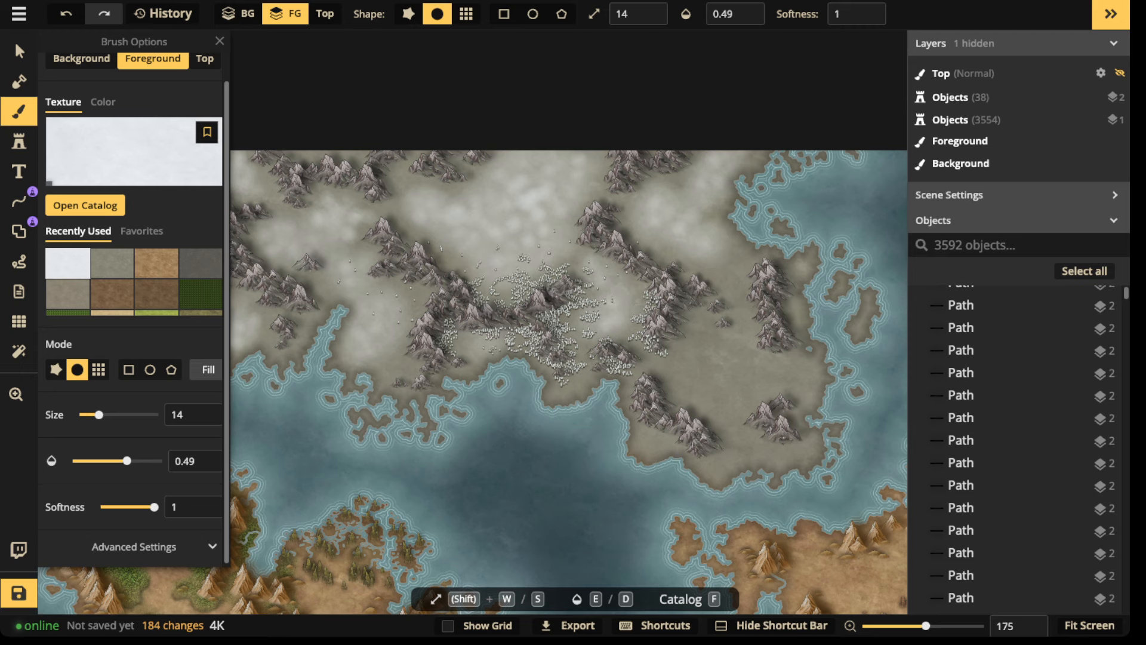
scroll(551, 228, "up", 3)
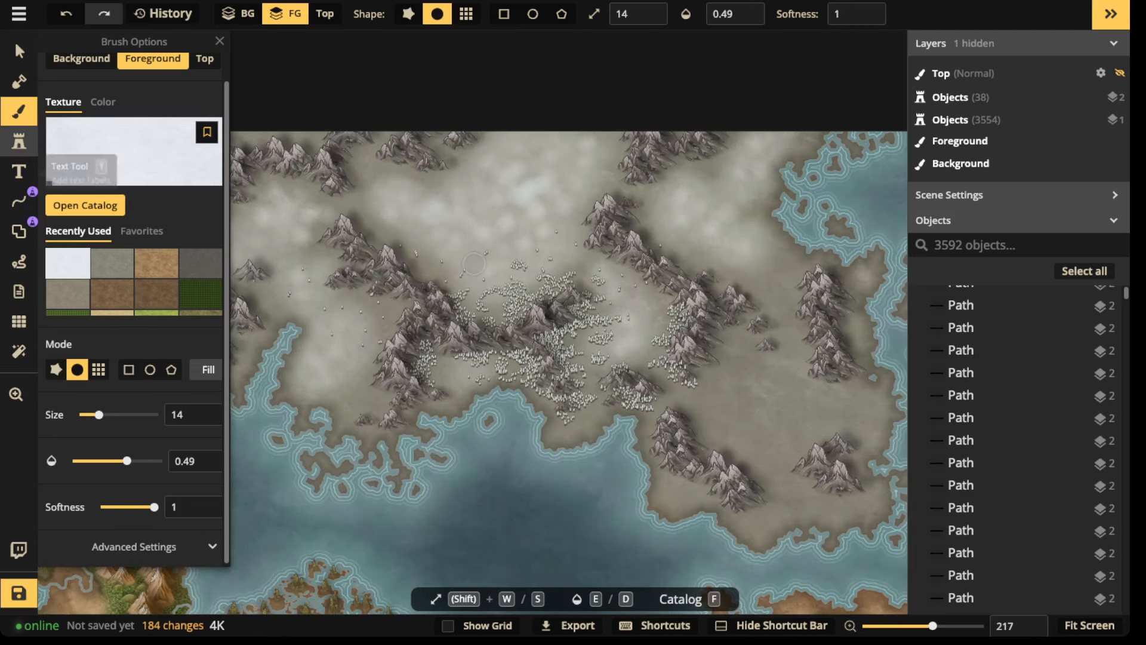
Choose the olive-green conifer tree stamp and set its size to 65.
key("o")
left_click(61, 265)
scroll(683, 405, "up", 7)
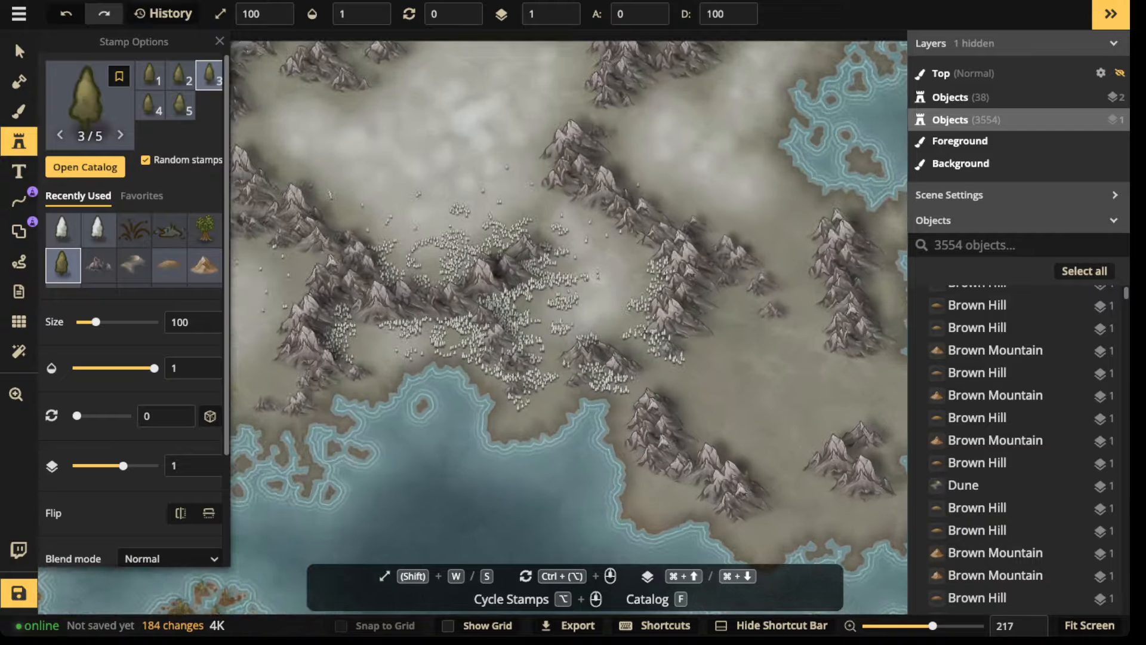
scroll(523, 351, "up", 6)
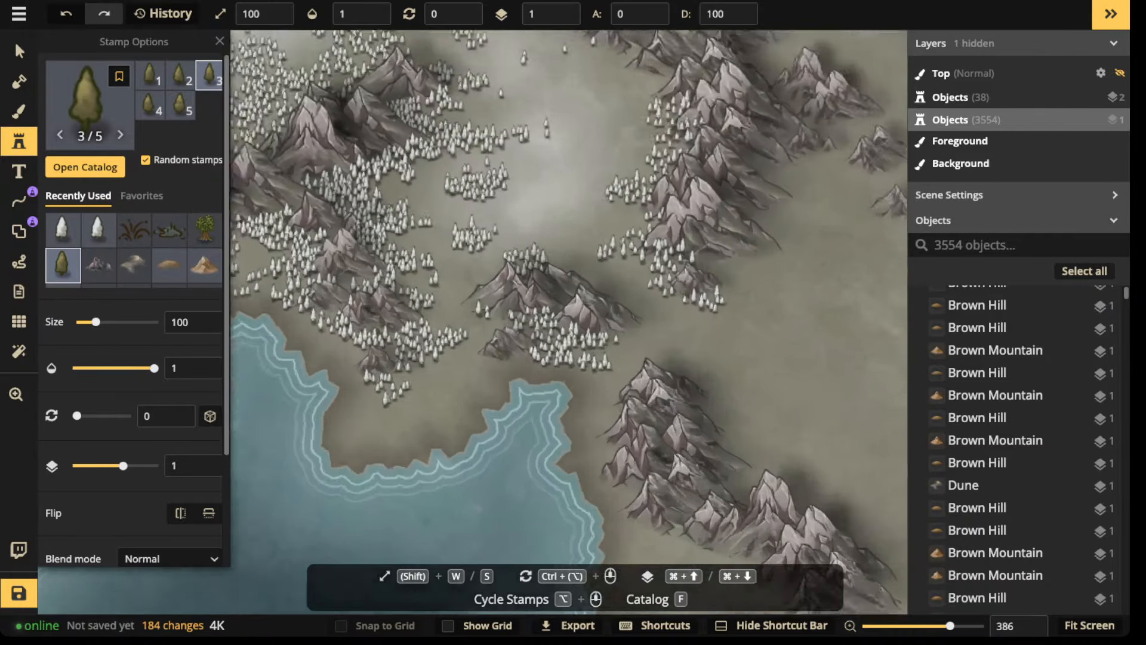
key("s")
key("s")
key("s")
scroll(410, 358, "down", 5)
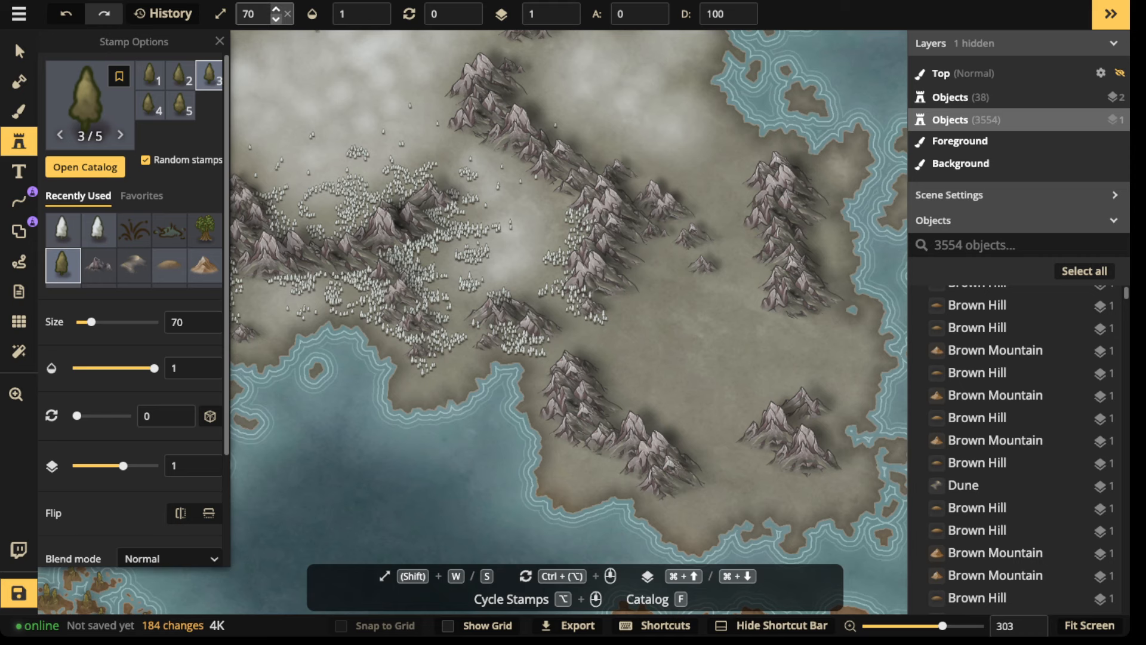
key("s")
scroll(412, 358, "down", 2)
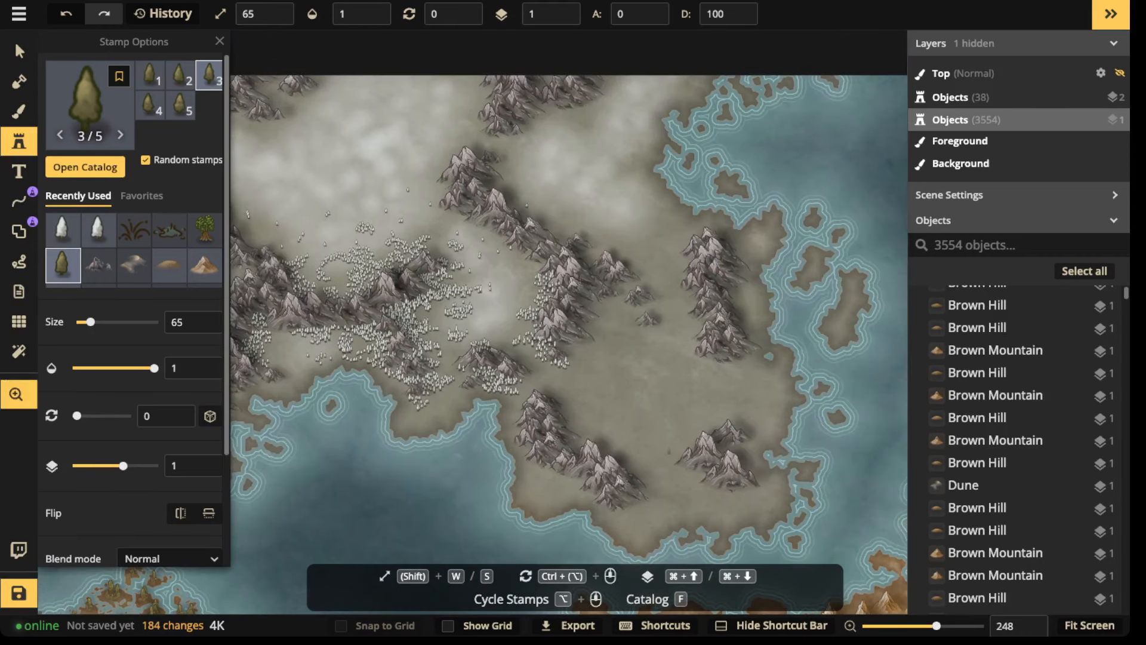
Paint olive-green forests beside the two southern mountain groups of the southeastern peninsula, with a separate grove north of them.
mouse_move(567, 414)
left_mouse_down()
mouse_move(644, 466)
mouse_move(628, 431)
mouse_move(591, 439)
left_mouse_up()
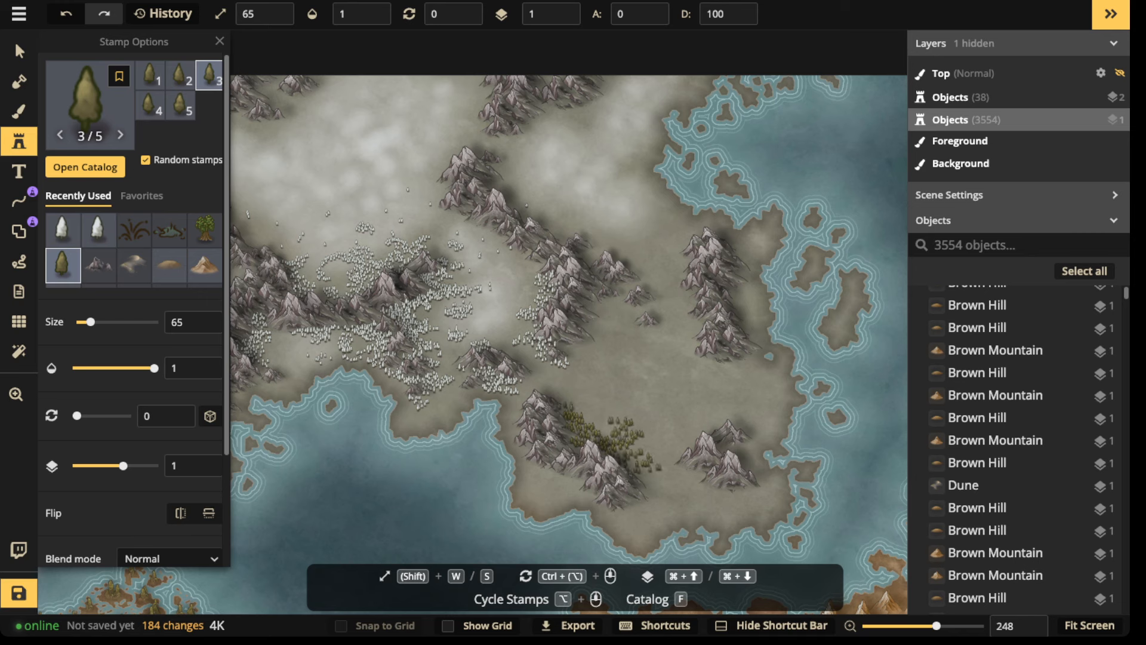
mouse_move(695, 420)
left_mouse_down()
mouse_move(679, 426)
mouse_move(709, 424)
mouse_move(715, 390)
left_mouse_up()
mouse_move(694, 409)
left_mouse_down()
mouse_move(711, 415)
mouse_move(643, 480)
left_mouse_up()
mouse_move(652, 382)
left_mouse_down()
mouse_move(672, 376)
mouse_move(680, 391)
mouse_move(657, 371)
mouse_move(685, 377)
mouse_move(650, 370)
mouse_move(690, 438)
mouse_move(729, 413)
left_mouse_up()
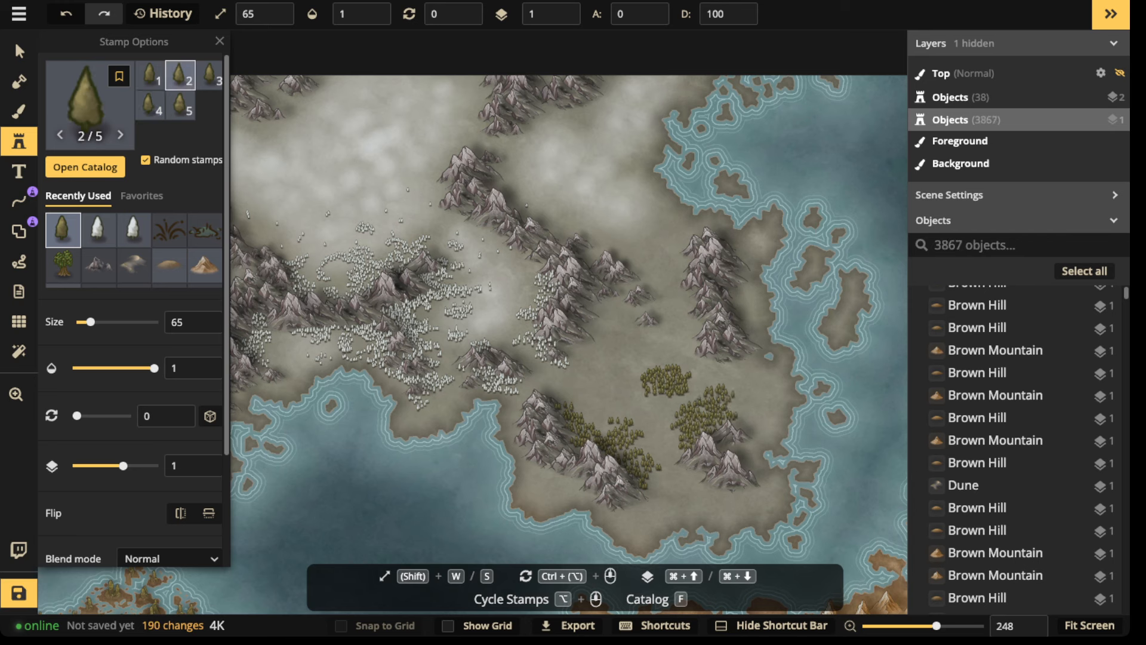
Thicken the forest beside the southwestern range of the peninsula and add small olive-green clumps around the groves.
mouse_move(634, 449)
left_mouse_down()
mouse_move(600, 422)
mouse_move(606, 402)
mouse_move(575, 389)
left_mouse_up()
left_click_drag(663, 346, 752, 399)
left_click_drag(662, 404, 664, 405)
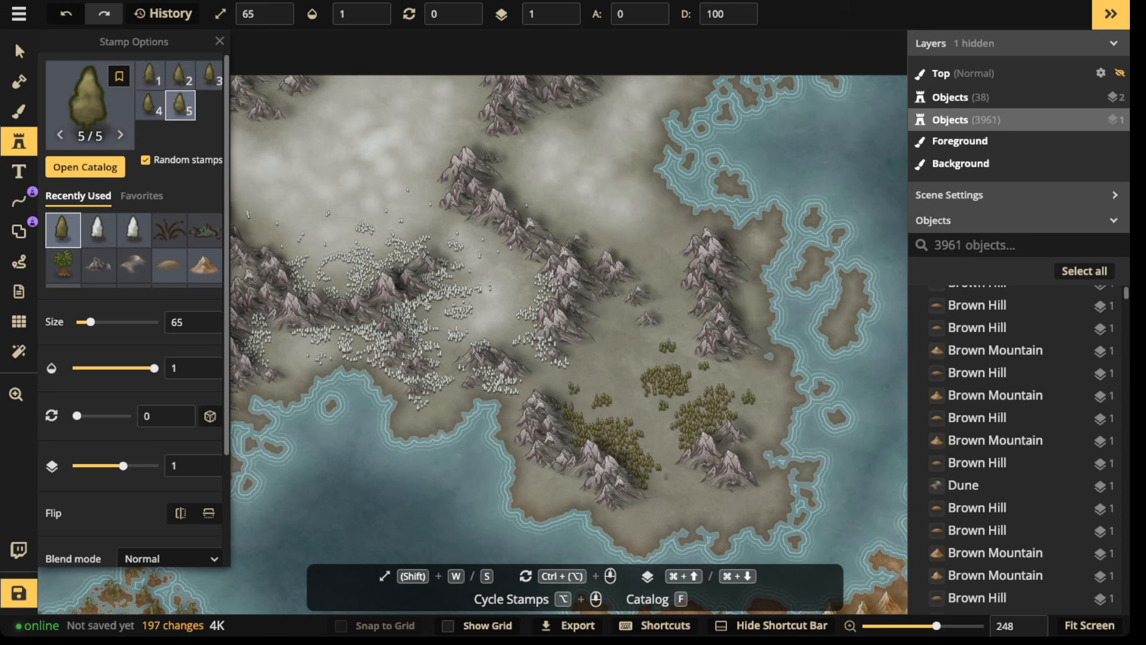
left_click_drag(657, 492, 660, 493)
left_click(614, 382)
left_click(623, 387)
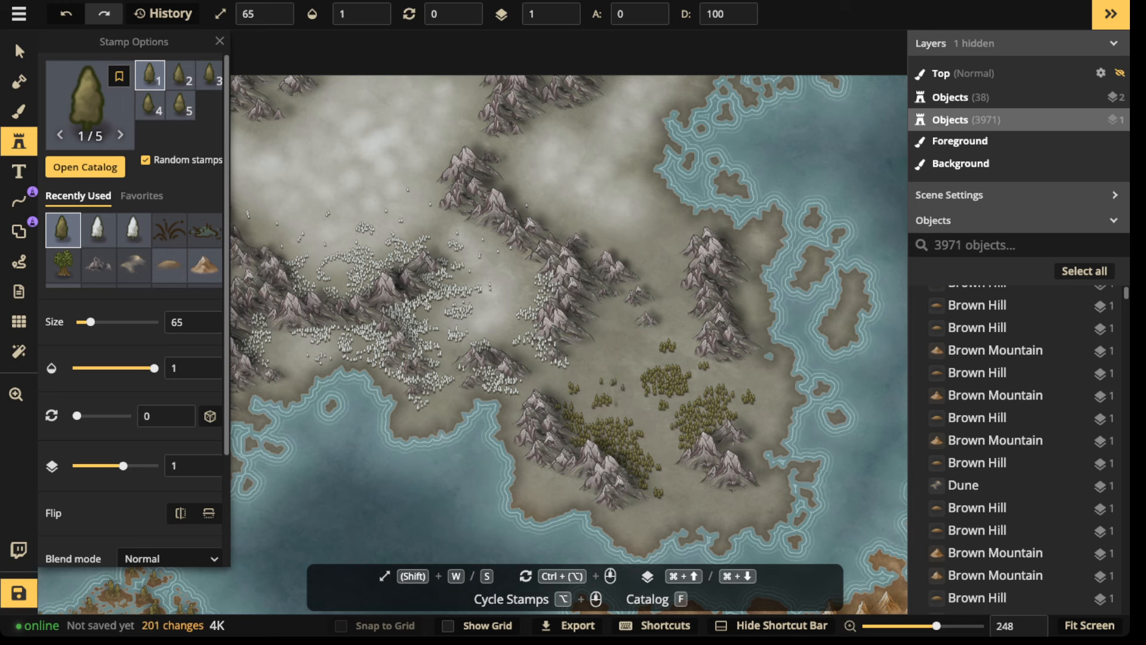
Scatter single olive-green trees north of the groves, between them, and towards the snowy forest.
left_click(566, 392)
left_click(655, 360)
left_click(647, 356)
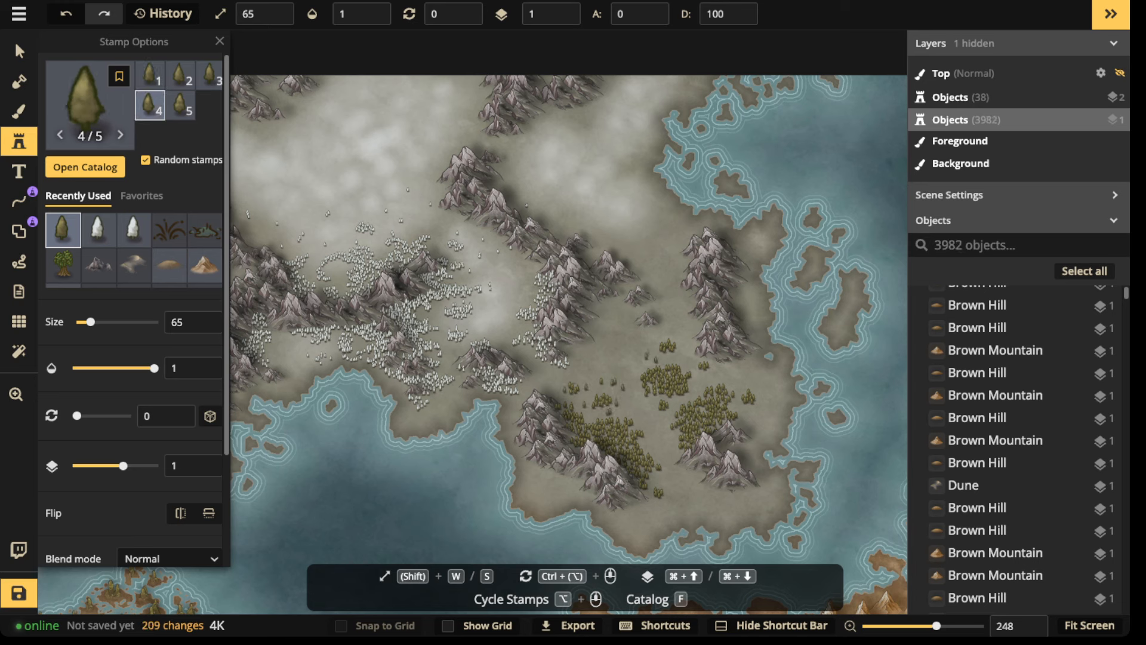
left_click(655, 348)
left_click(645, 347)
left_click(693, 382)
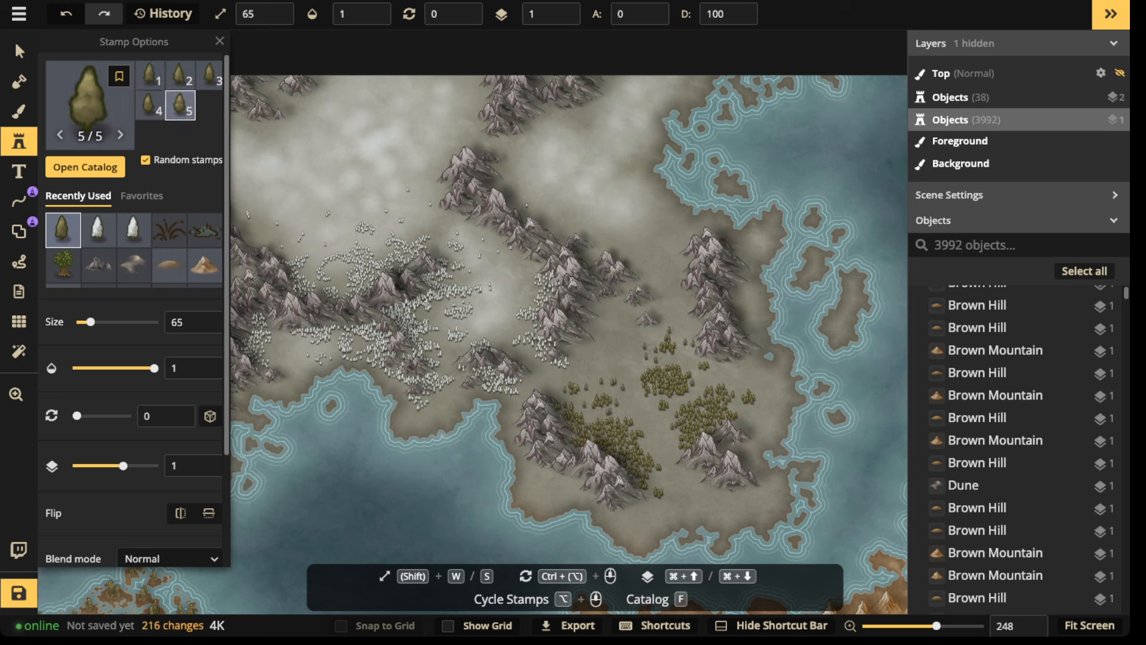
left_click(699, 383)
left_click(693, 394)
left_click(680, 404)
left_click(588, 366)
left_click(557, 378)
left_click(576, 358)
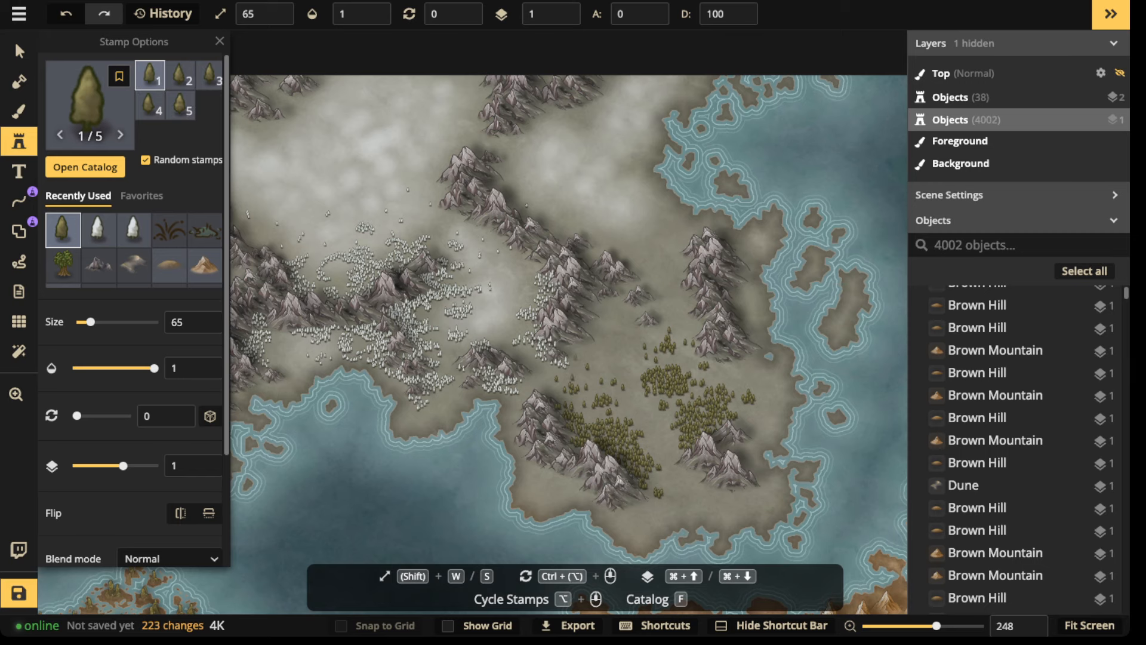
Mix a few single olive-green trees into the southeastern edges of the snowy forest around its mountains.
scroll(515, 361, "up", 10)
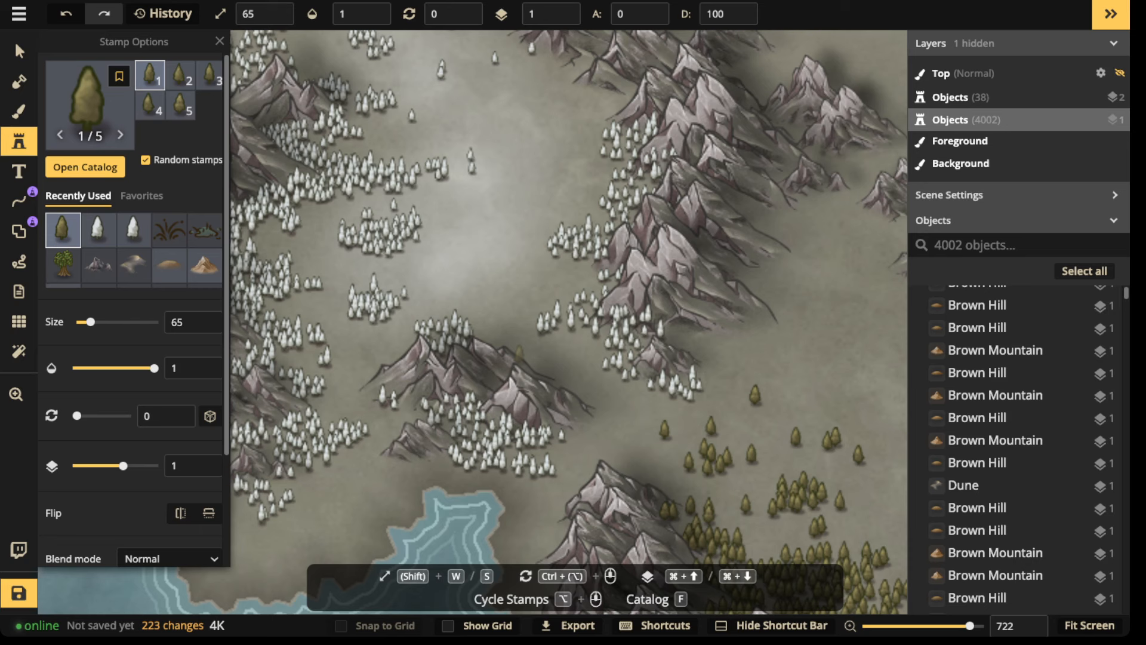
left_click(657, 380)
left_click(676, 380)
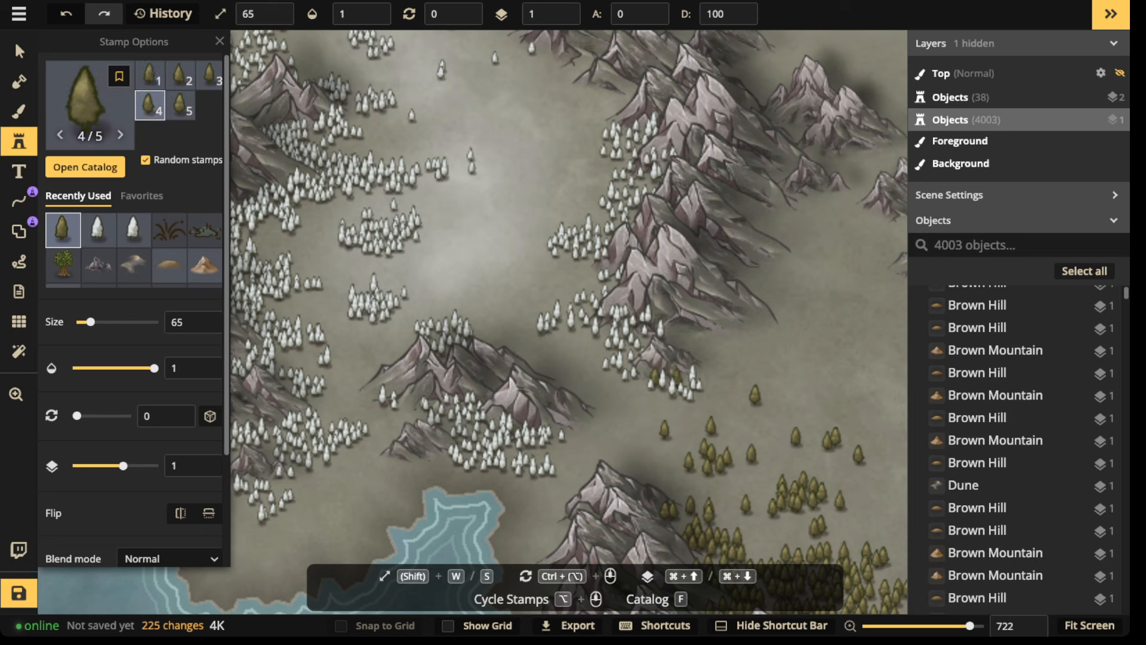
left_click(629, 356)
left_click(519, 443)
left_click(538, 445)
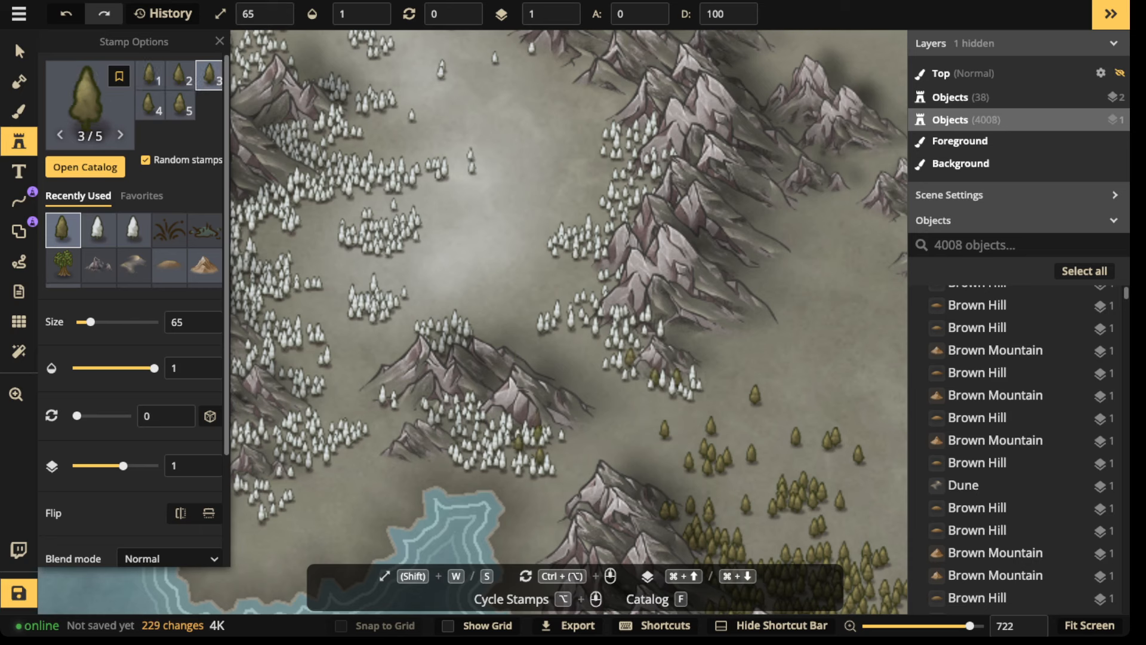
left_click(479, 440)
left_click(479, 418)
left_click(445, 454)
left_click(648, 323)
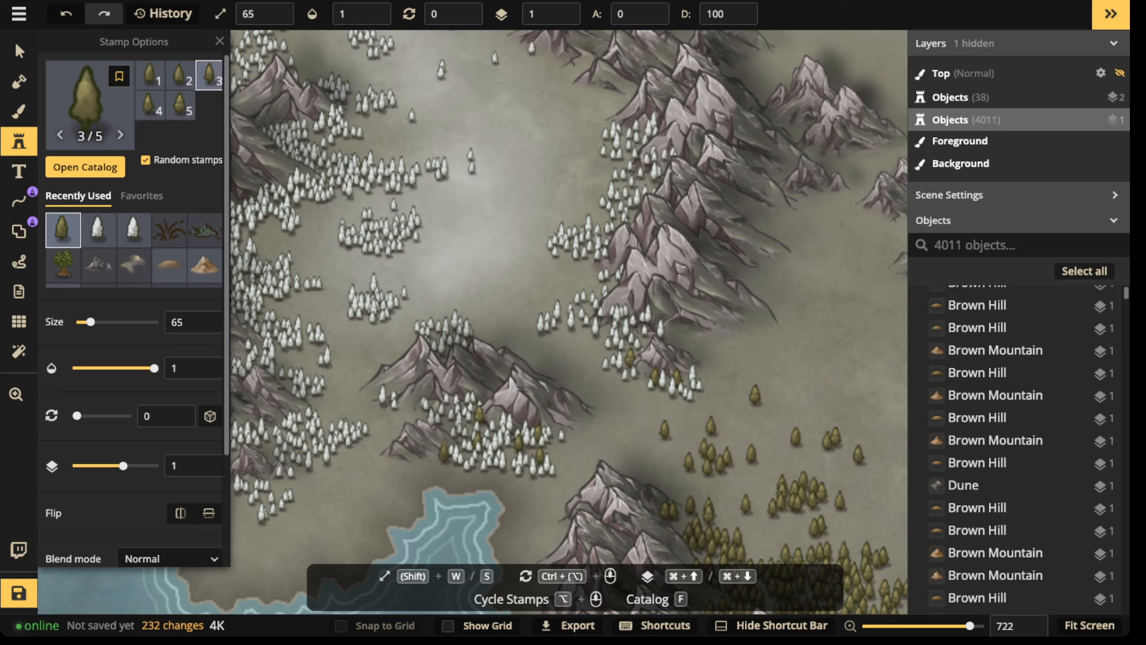
left_click(592, 316)
Switch to the snow-covered conifer stamp and place single snowy trees among the northernmost olive-green trees and by the forest edge.
left_click(98, 230)
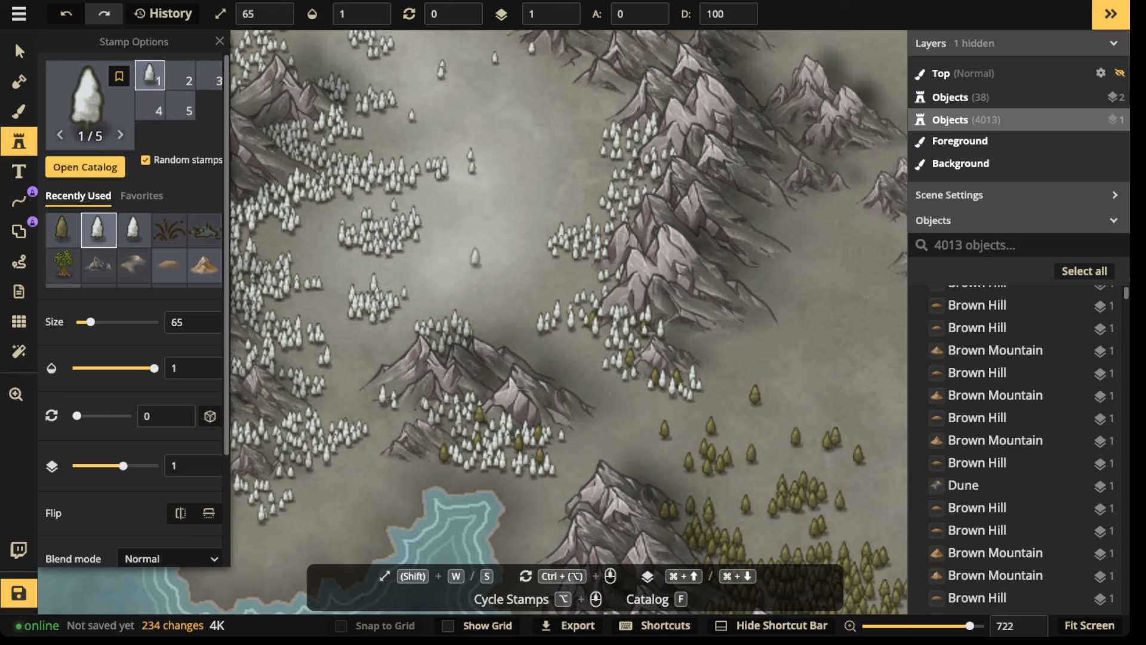
left_click(676, 427)
left_click(673, 419)
left_click(747, 403)
left_click(721, 418)
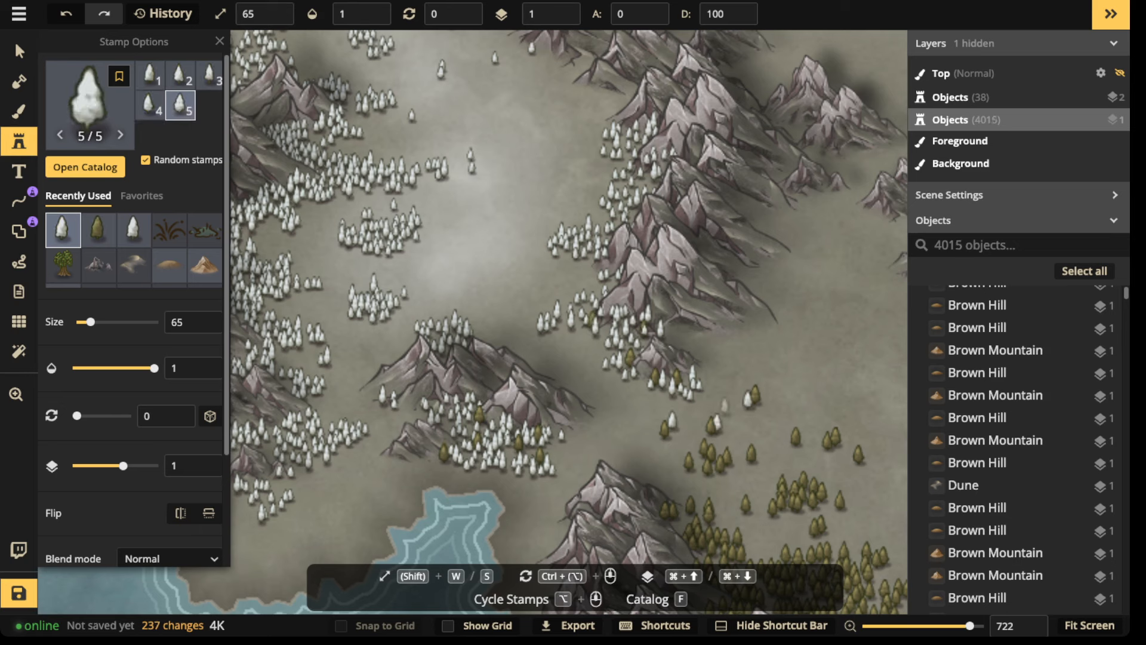
left_click(739, 442)
left_click(625, 397)
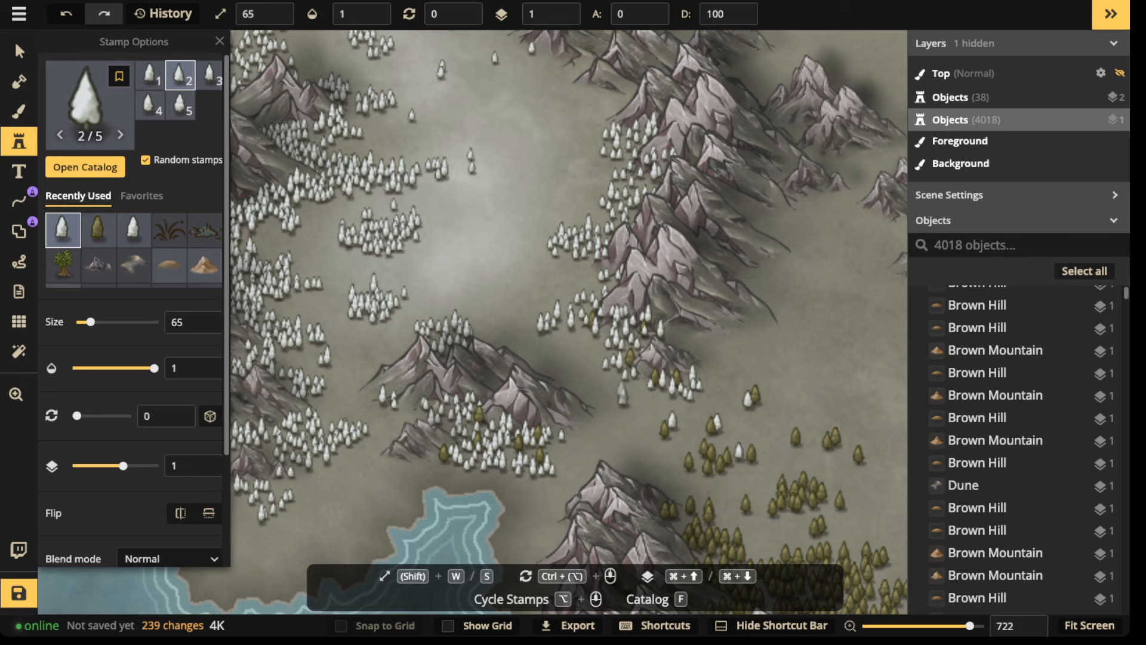
scroll(600, 391, "down", 10)
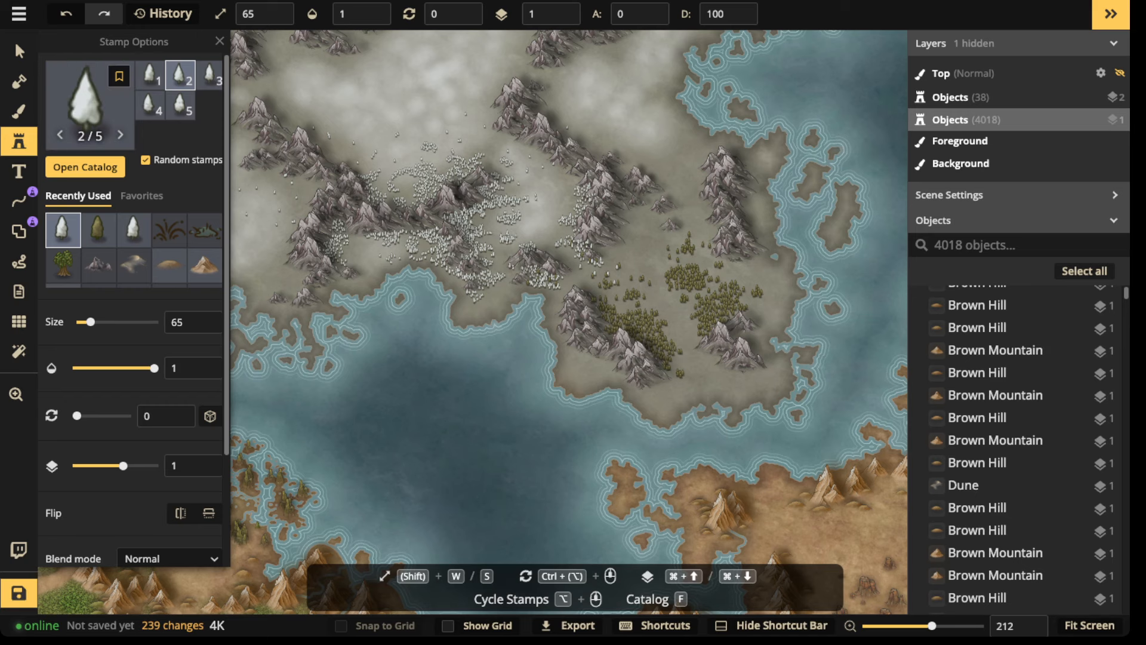
left_click(18, 111)
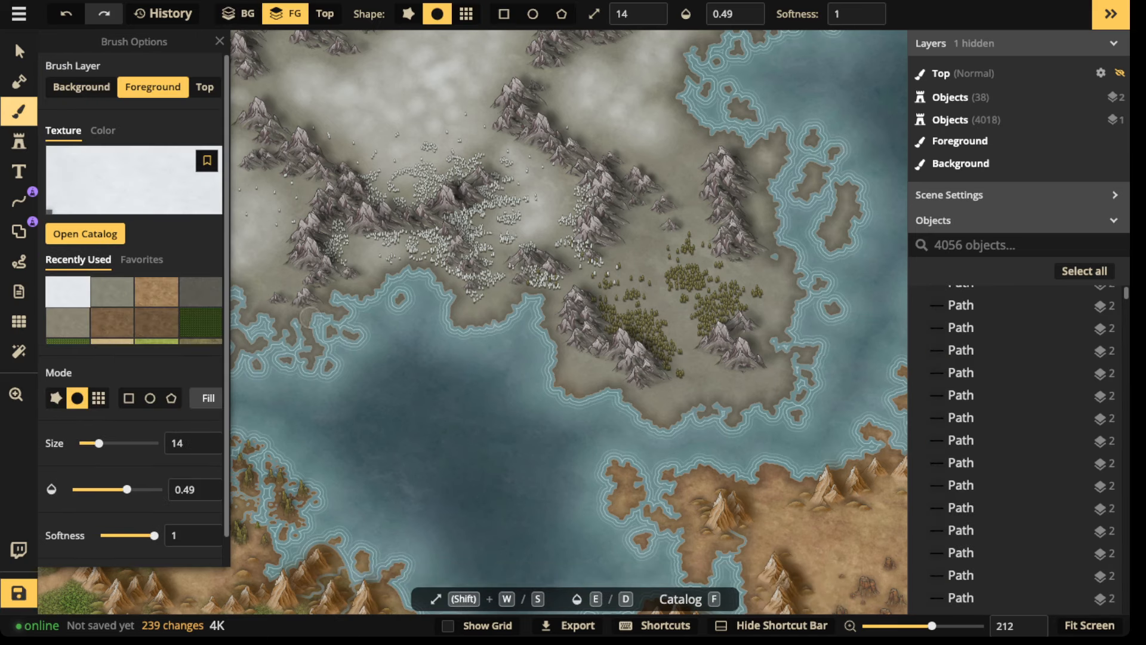
left_click(19, 51)
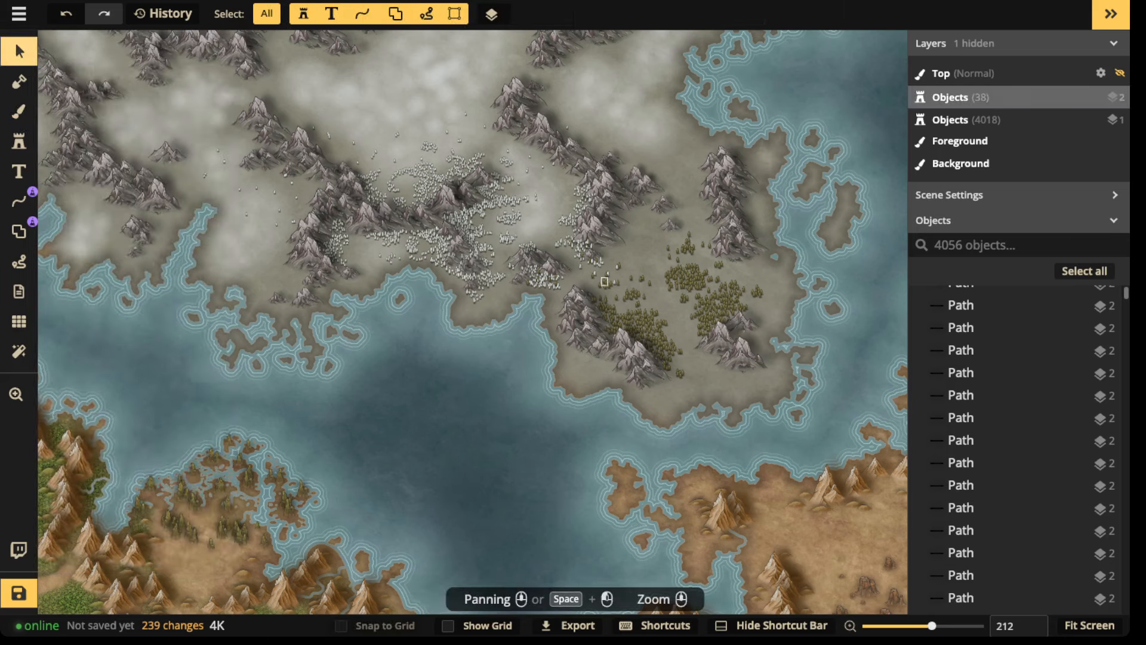
left_click(630, 297)
scroll(630, 296, "up", 5)
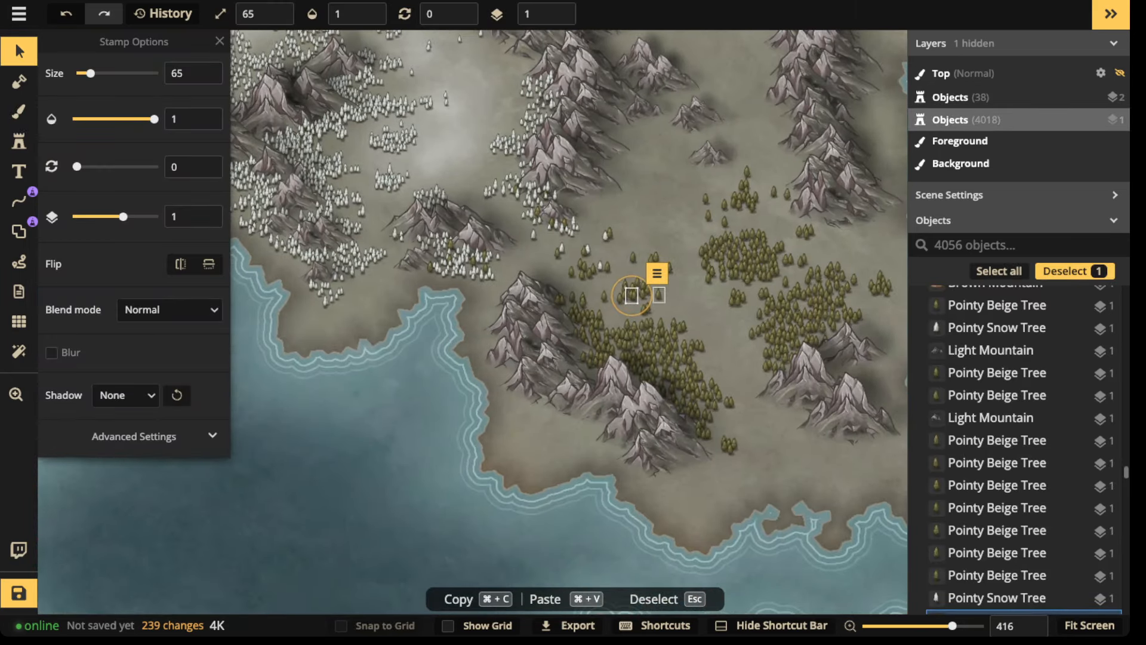
left_click(658, 274)
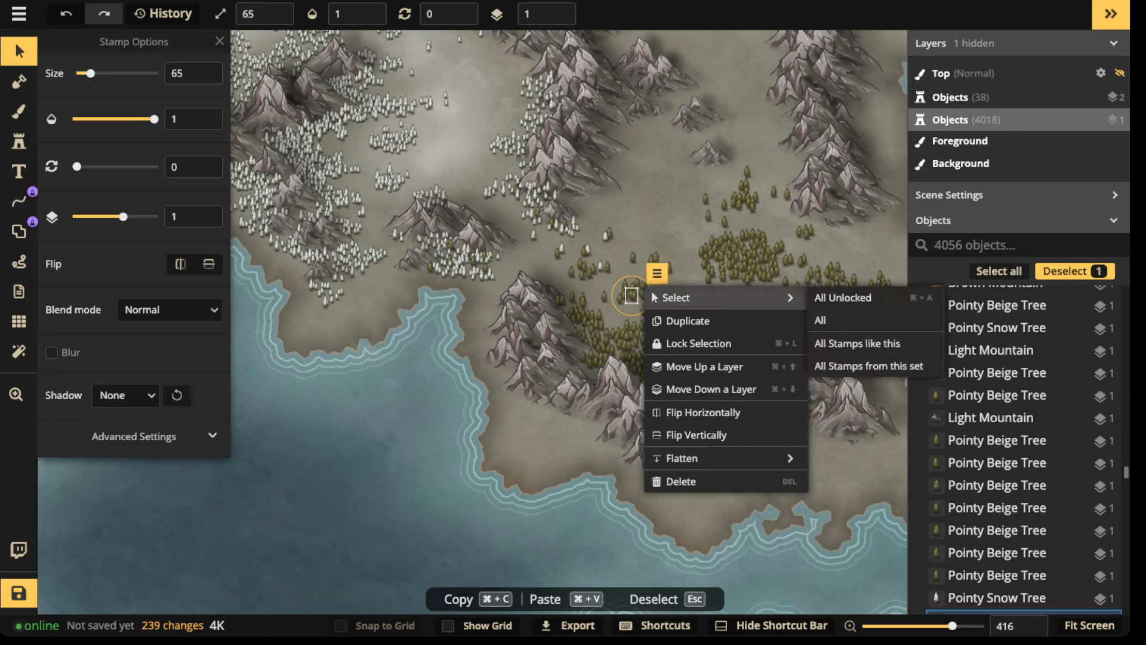
Set up the foreground brush with the olive-green grass texture at size 14 and opacity 0.45.
key("b")
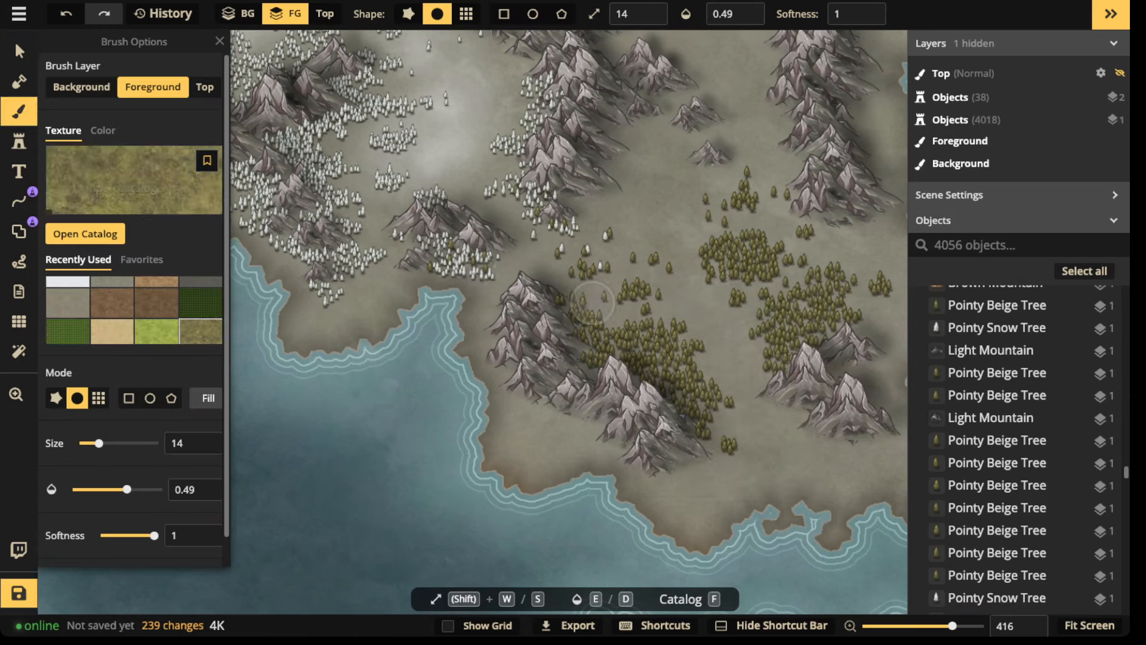
left_click(747, 20)
left_click(747, 20)
left_click(747, 20)
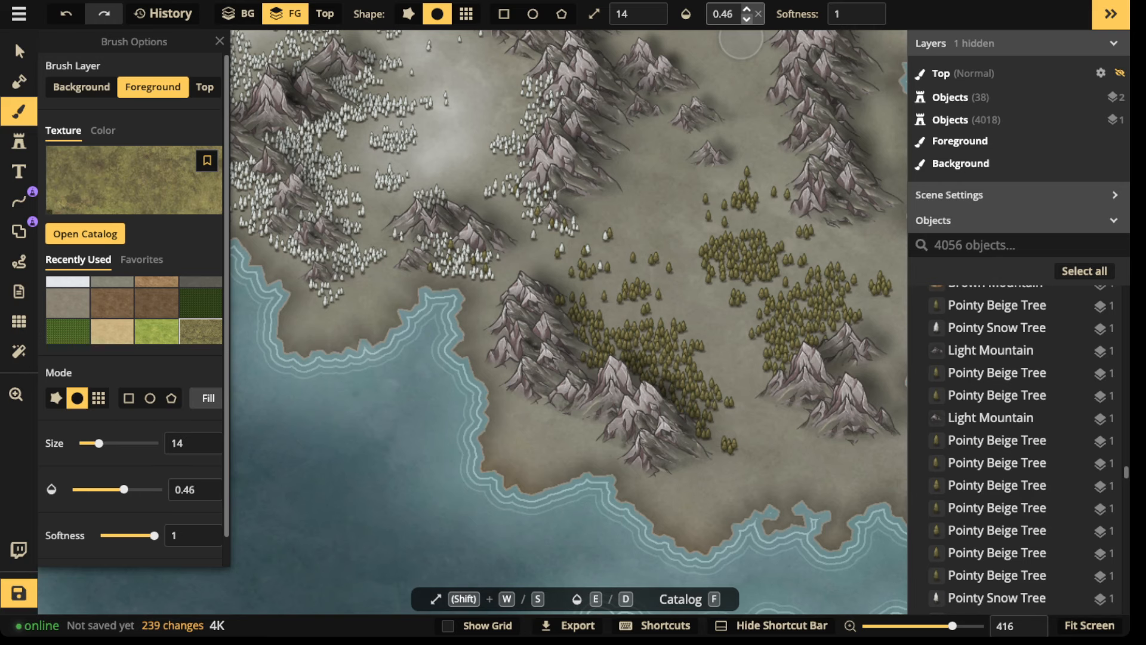
left_click(747, 20)
Paint the grass texture under the forest beside the southwestern range of the peninsula and around its northern edge.
left_click(588, 318)
left_click(593, 331)
left_click(633, 314)
left_click(612, 330)
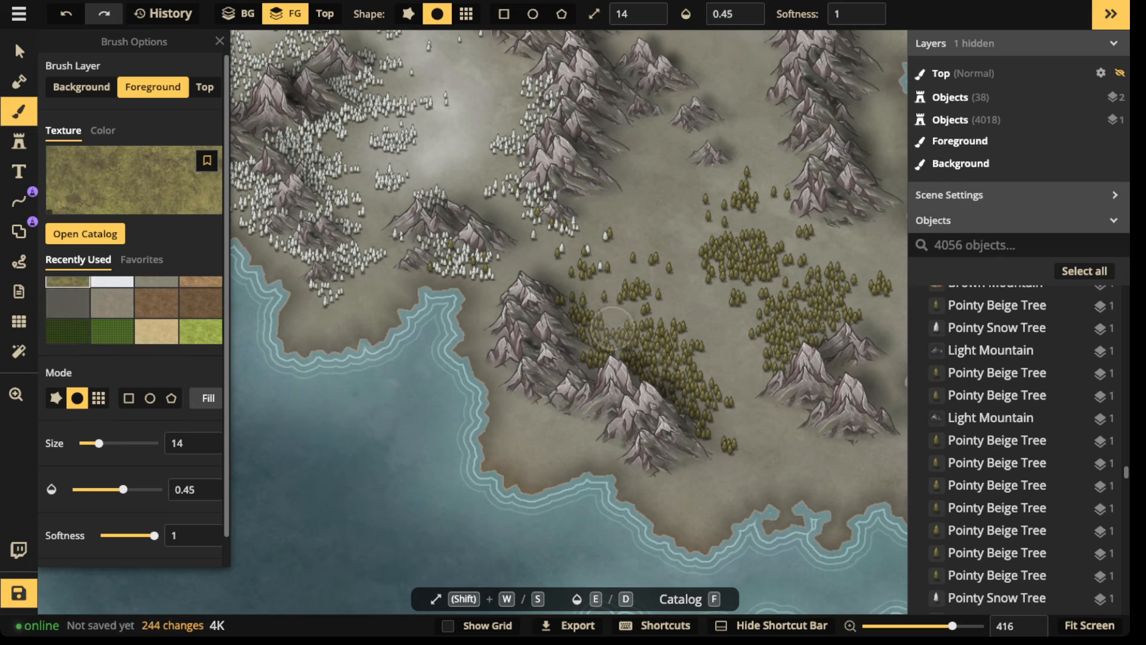
left_click(628, 319)
left_click(630, 336)
left_click(627, 322)
left_click(616, 314)
left_click(573, 306)
left_click(570, 261)
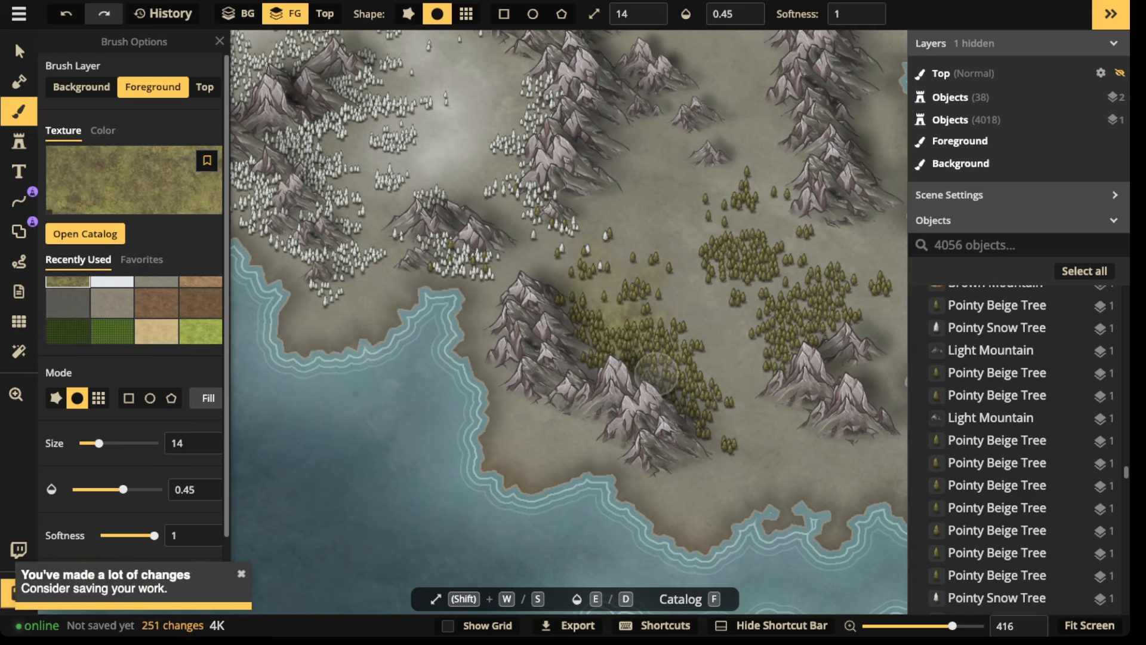
Paint soft patches of the grass texture under the eastern grove and above the southeastern mountains.
left_click(701, 269)
left_click(768, 285)
left_click(756, 317)
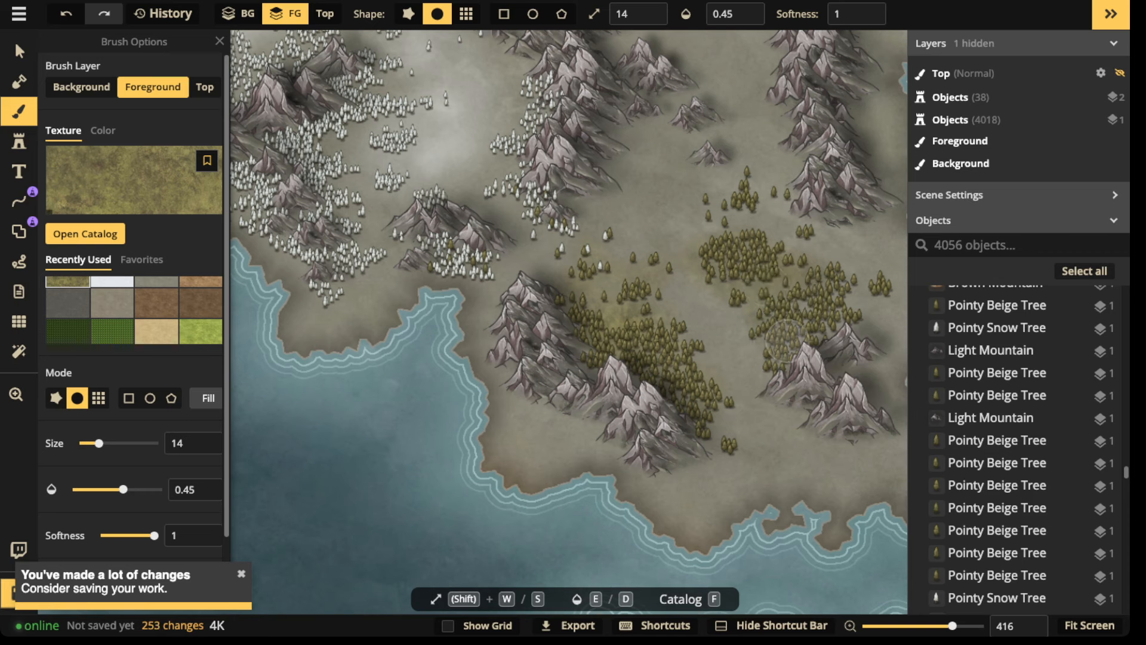
left_click(784, 344)
left_click(770, 364)
left_click(845, 285)
left_click(881, 285)
left_click(839, 303)
left_click(801, 312)
left_click(783, 271)
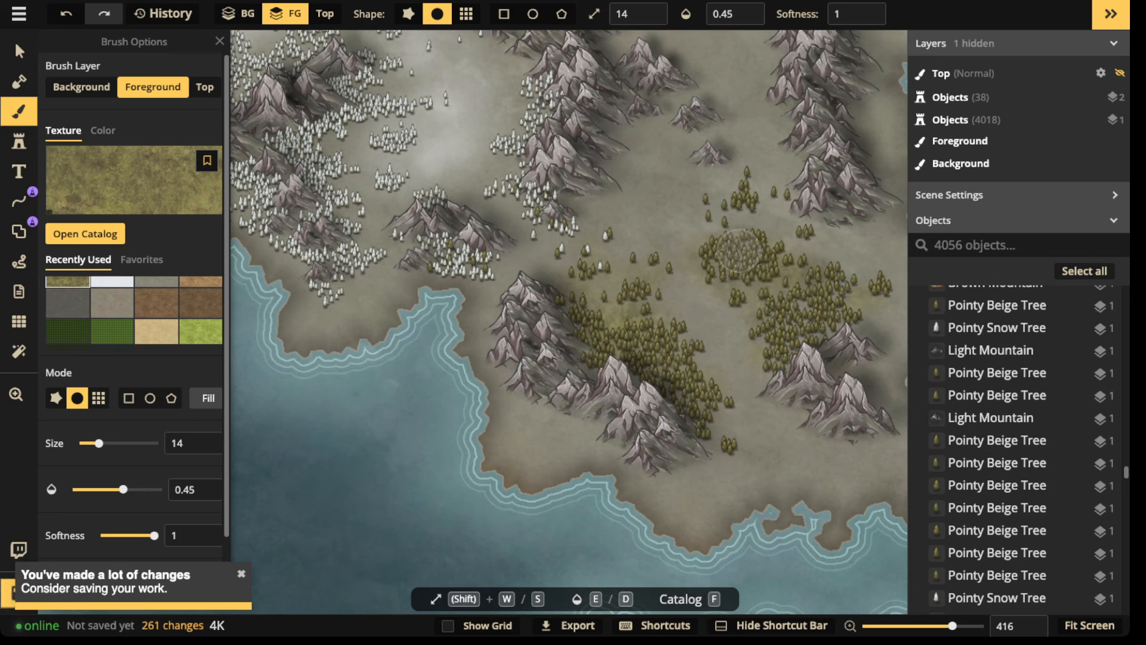
Paint the grass texture under the round central grove and build it up around the northernmost olive-green tree clump.
left_click(738, 252)
left_click(708, 205)
left_click(750, 182)
left_click(756, 201)
left_click(753, 198)
left_click(765, 190)
left_click(736, 192)
left_click(725, 190)
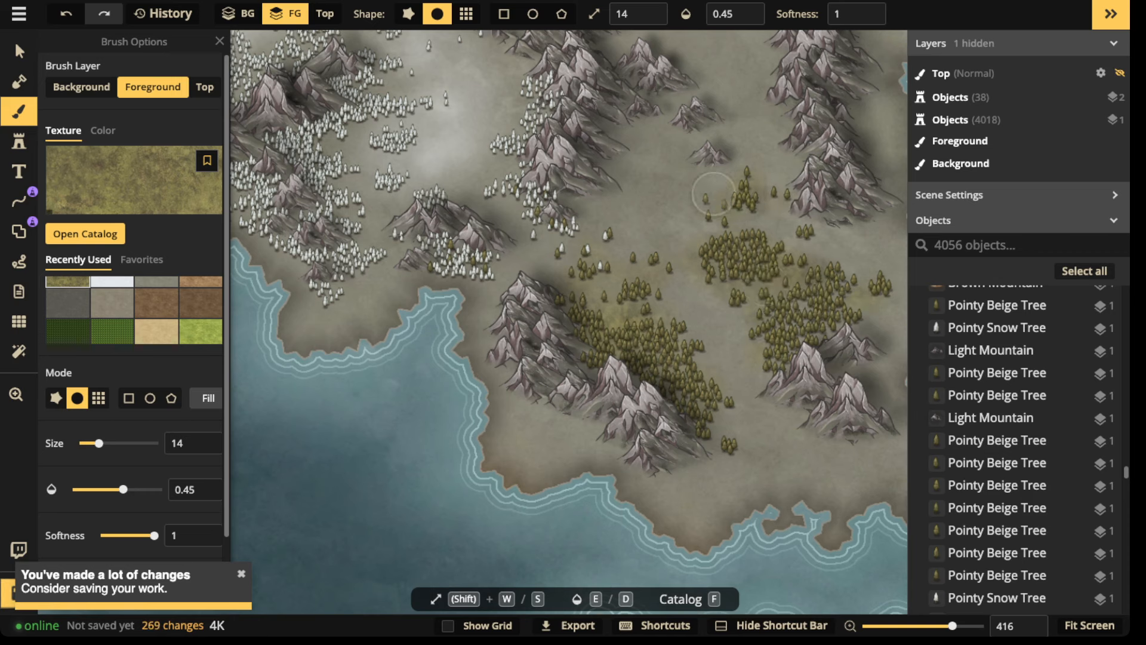
left_click(711, 197)
left_click(747, 178)
left_click(774, 191)
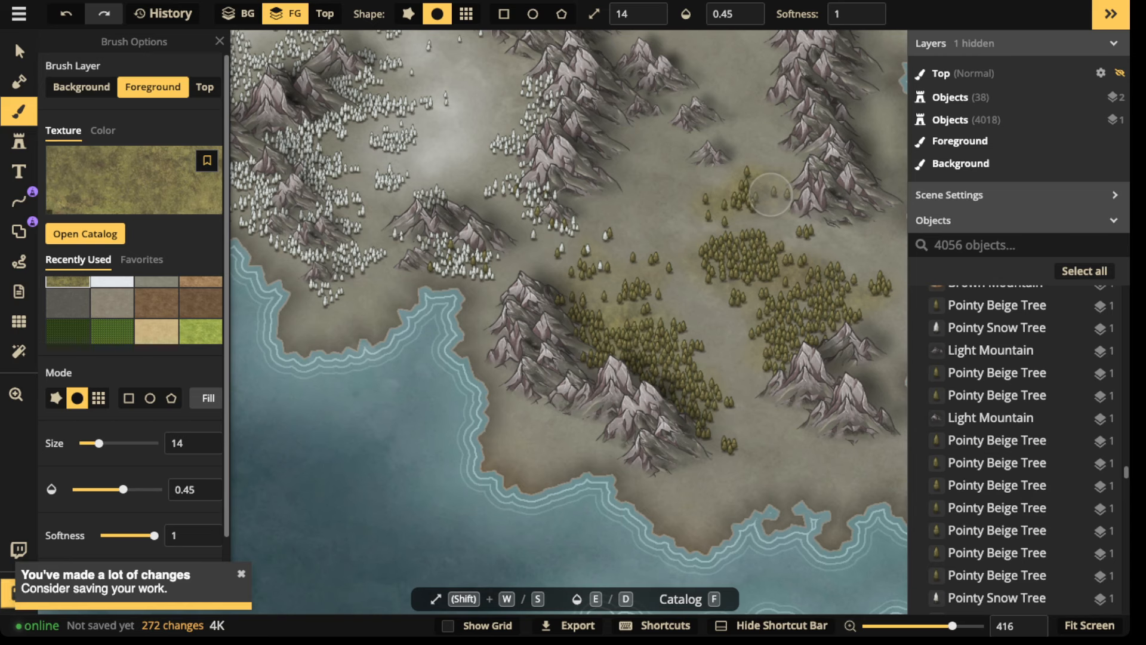
Tint the ground around the scattered trees near the snowy forest and along the southwestern forest's eastern edge with grass.
left_click(594, 246)
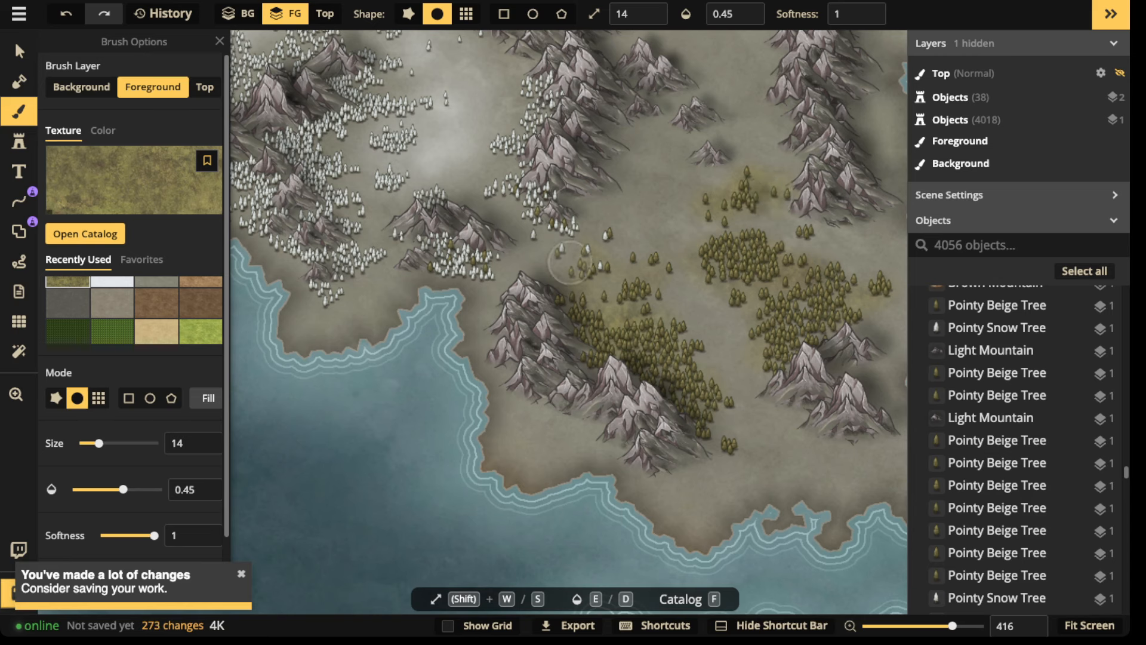
left_click(571, 263)
left_click(599, 243)
left_click(684, 332)
left_click(685, 343)
left_click(726, 365)
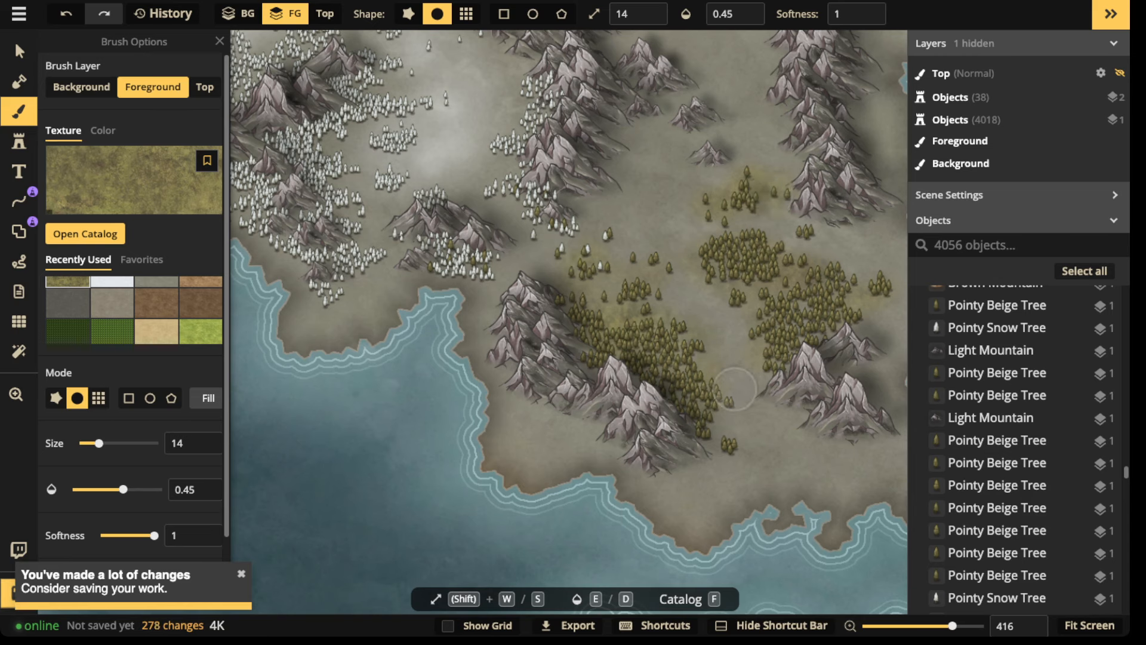
left_click(735, 388)
left_click(702, 420)
Build up the grass texture with further dabs across the eastern and central groves and the gap between them.
left_click(800, 349)
left_click(800, 300)
left_click(866, 262)
left_click(829, 257)
left_click(713, 229)
left_click(720, 259)
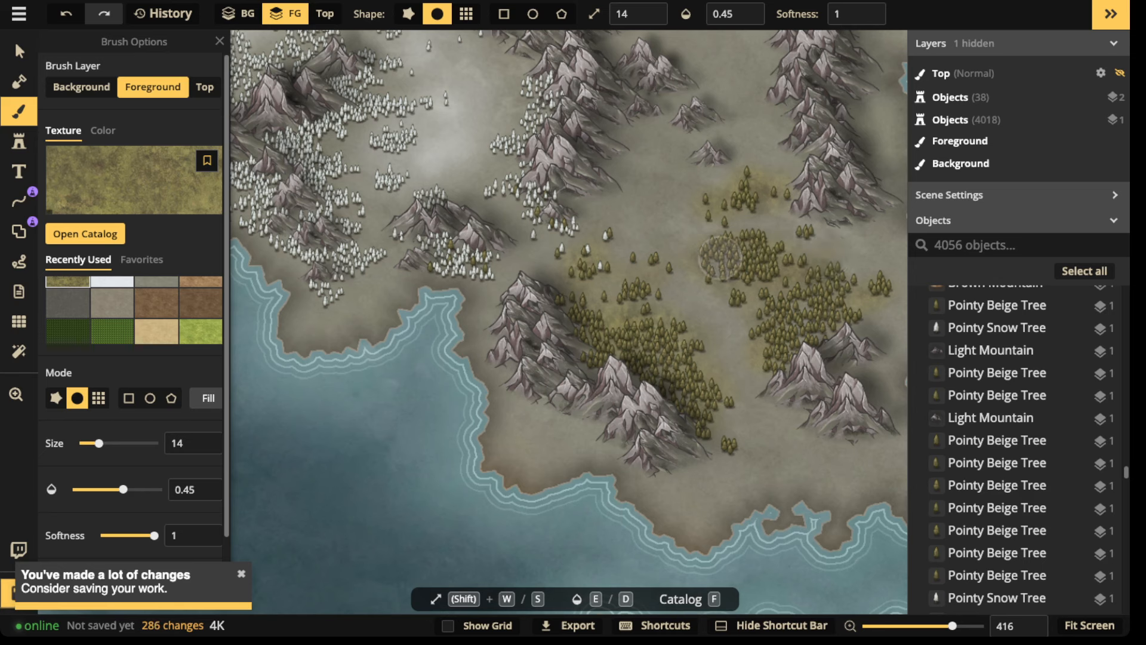
left_click(757, 277)
left_click(801, 281)
left_click(736, 260)
left_click(693, 254)
left_click(748, 243)
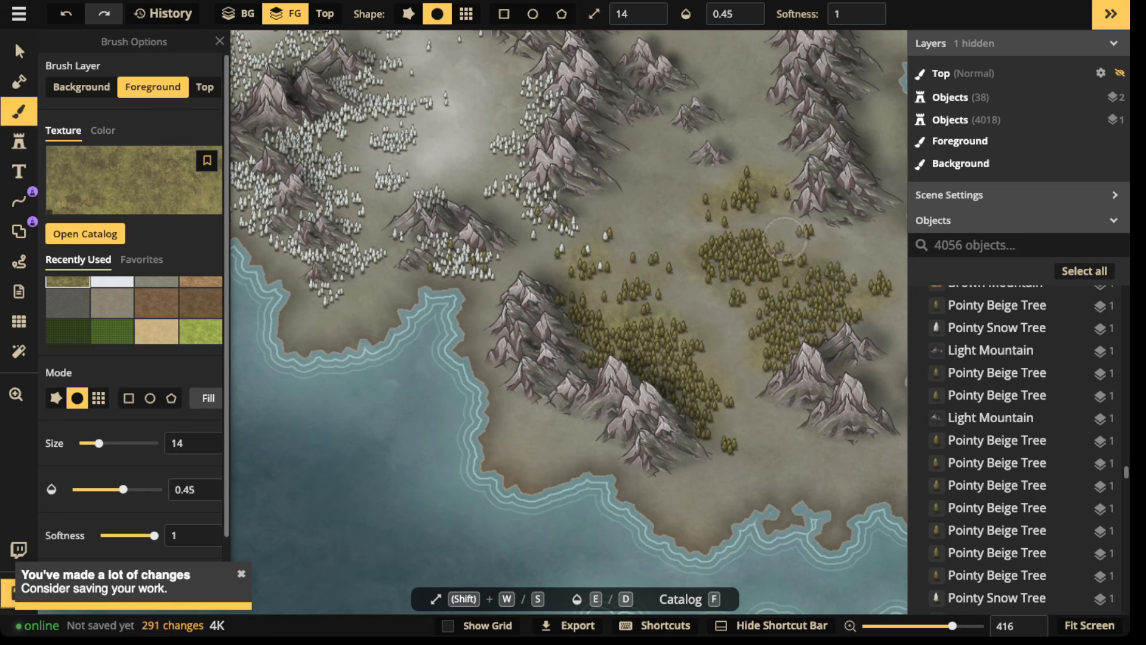
left_click(781, 264)
Extend the grass texture around the northernmost clump and over the scattered trees towards the snowy forest.
left_click(768, 219)
left_click(789, 157)
left_click(744, 131)
left_click(714, 192)
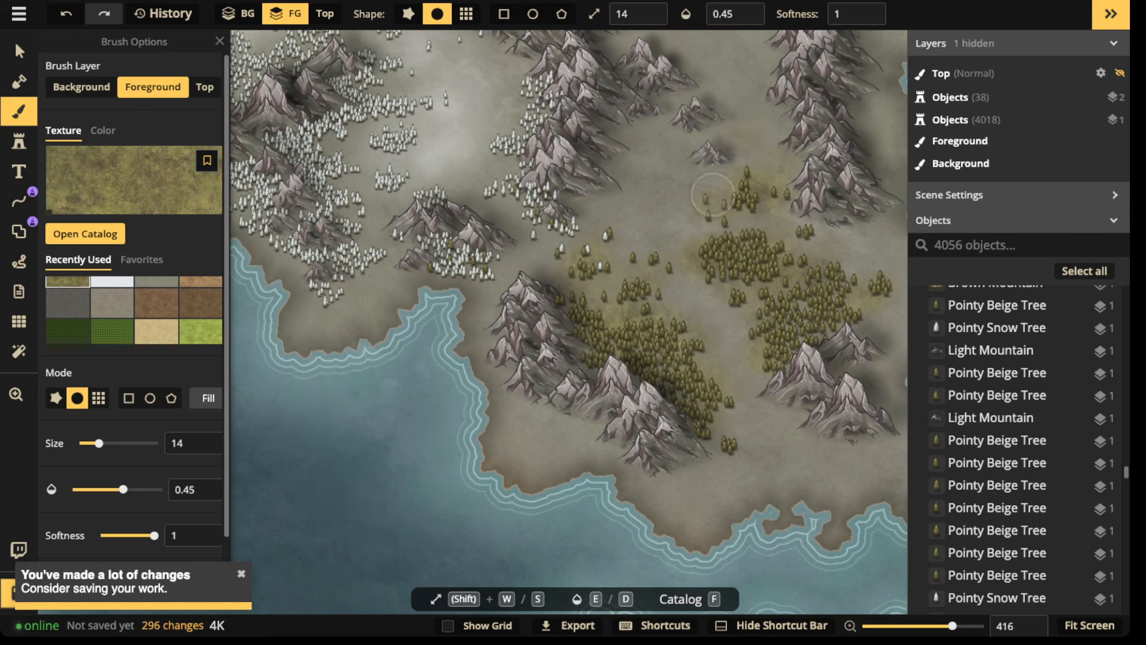
left_click(608, 256)
left_click(554, 245)
Select an olive-green tree north of the southwestern forest and extend the selection to all stamps like it.
left_click(19, 51)
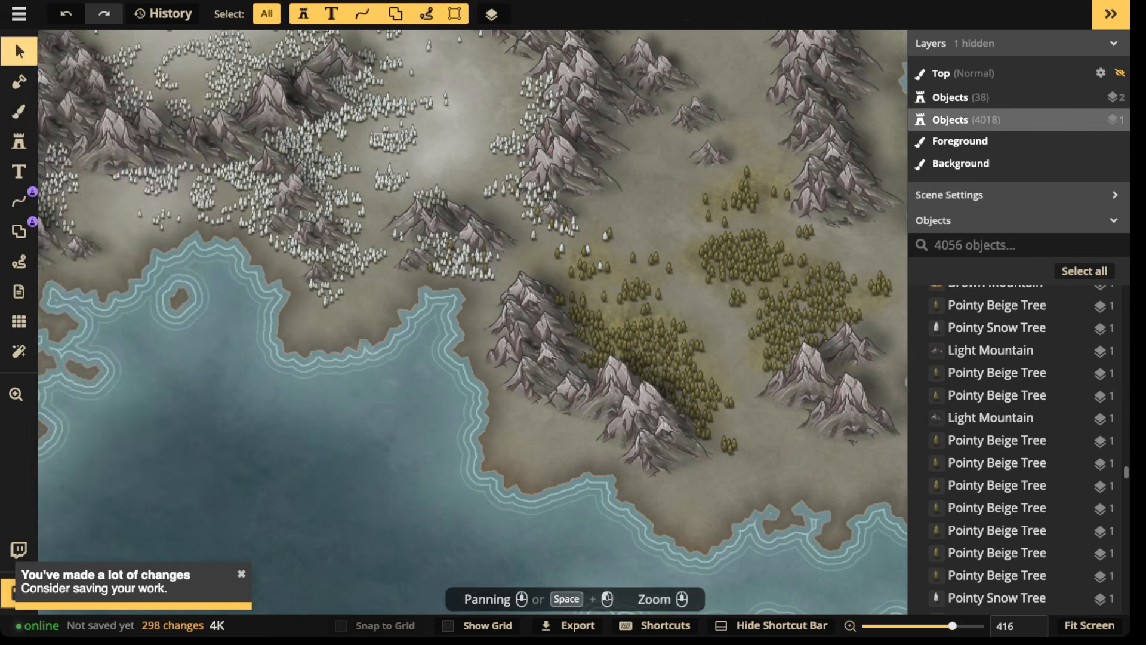
left_click(634, 258)
left_click(658, 236)
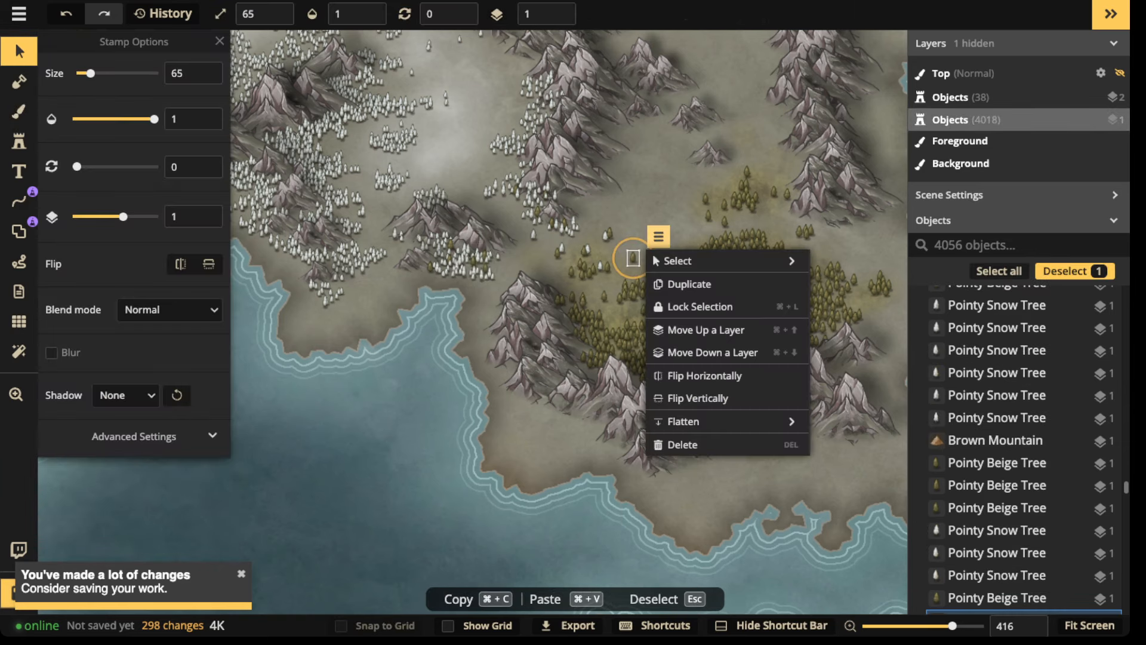
mouse_move(716, 261)
left_click(871, 307)
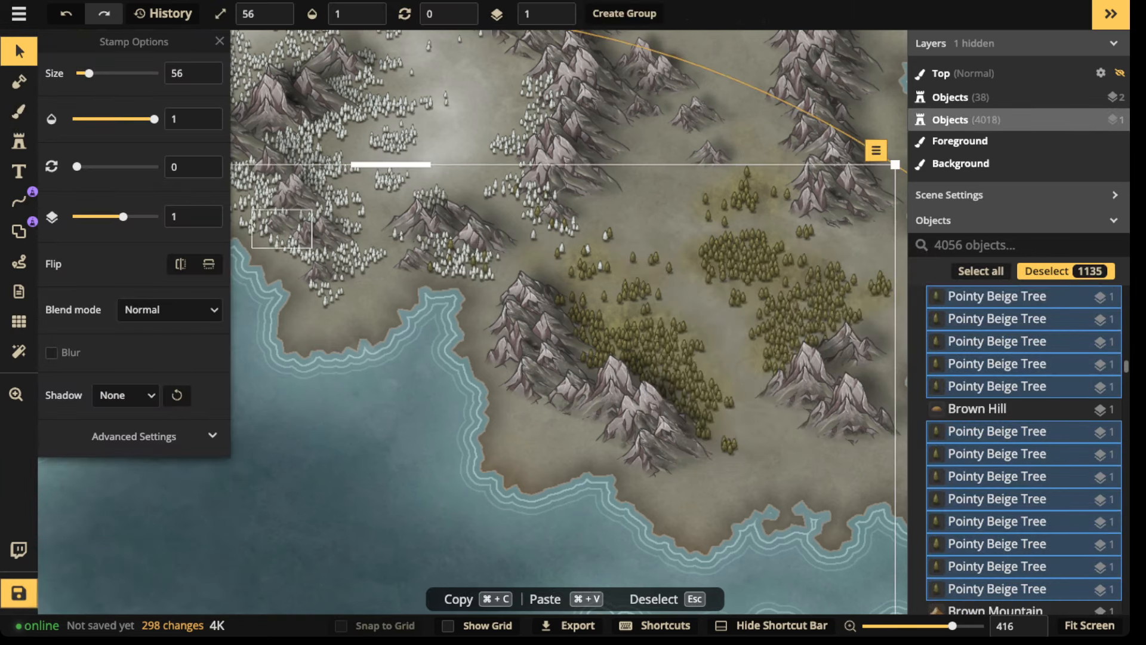
Give the selected olive-green trees a custom object shadow in dark green 293d0c and fine-tune its intensity.
left_click(125, 395)
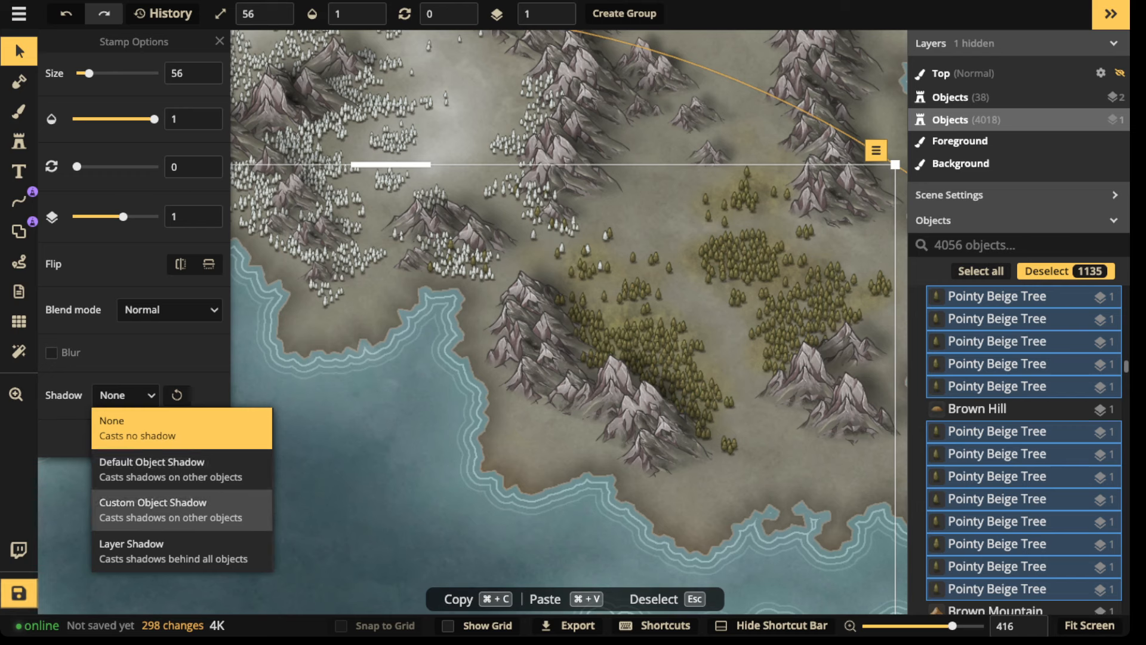
left_click(156, 511)
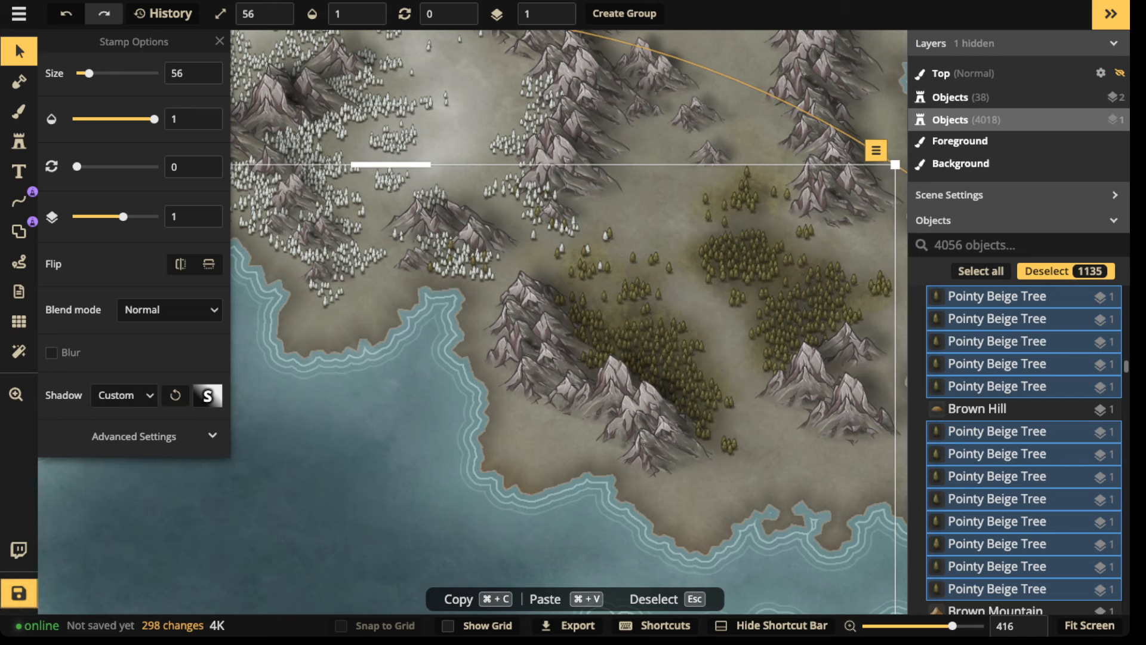
left_click(207, 395)
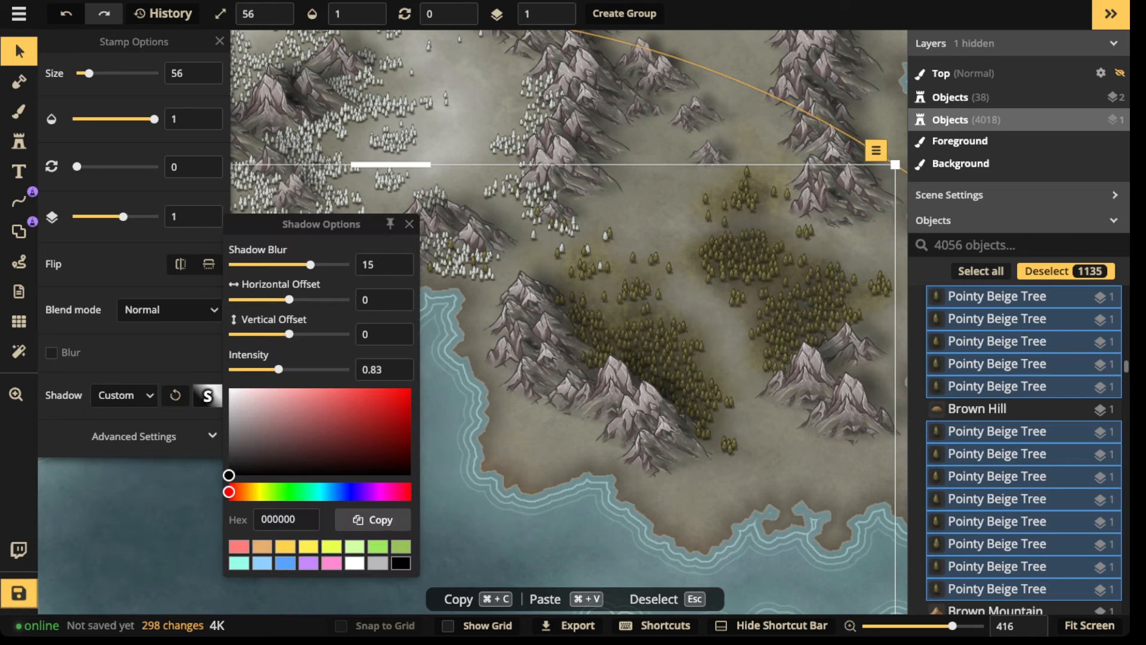
left_click(401, 546)
left_click_drag(328, 408, 374, 454)
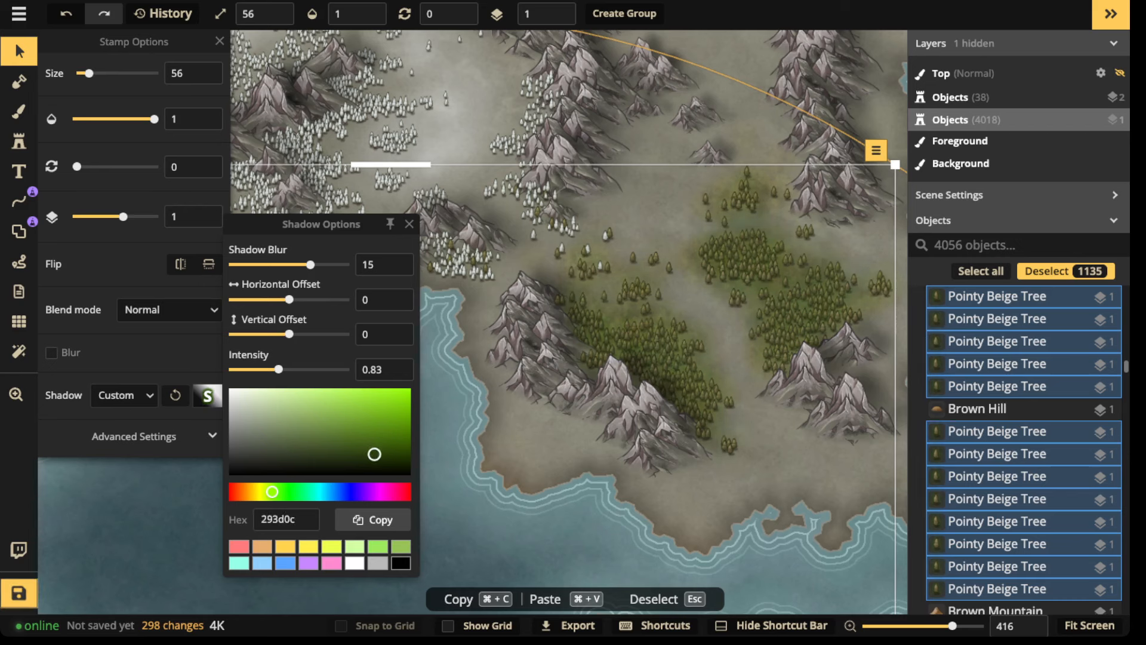
mouse_move(279, 370)
left_mouse_down()
mouse_move(267, 370)
mouse_move(278, 369)
left_mouse_up()
Select a snow-covered tree in the snowy forest and extend the selection to all stamps like it.
left_click(409, 139)
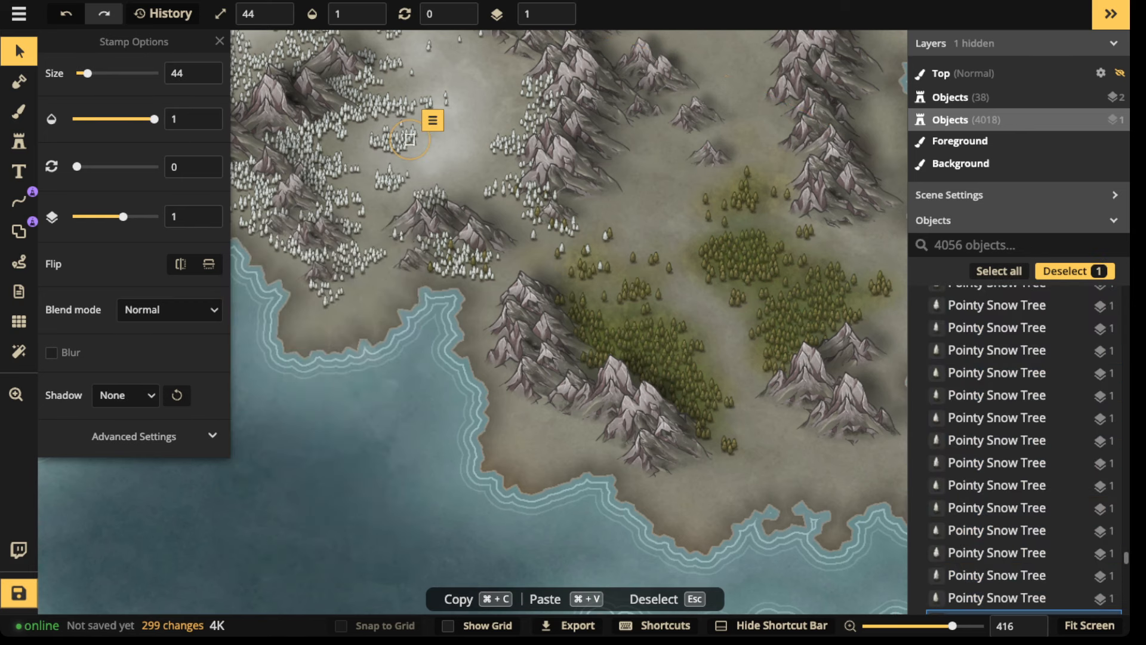
left_click(433, 120)
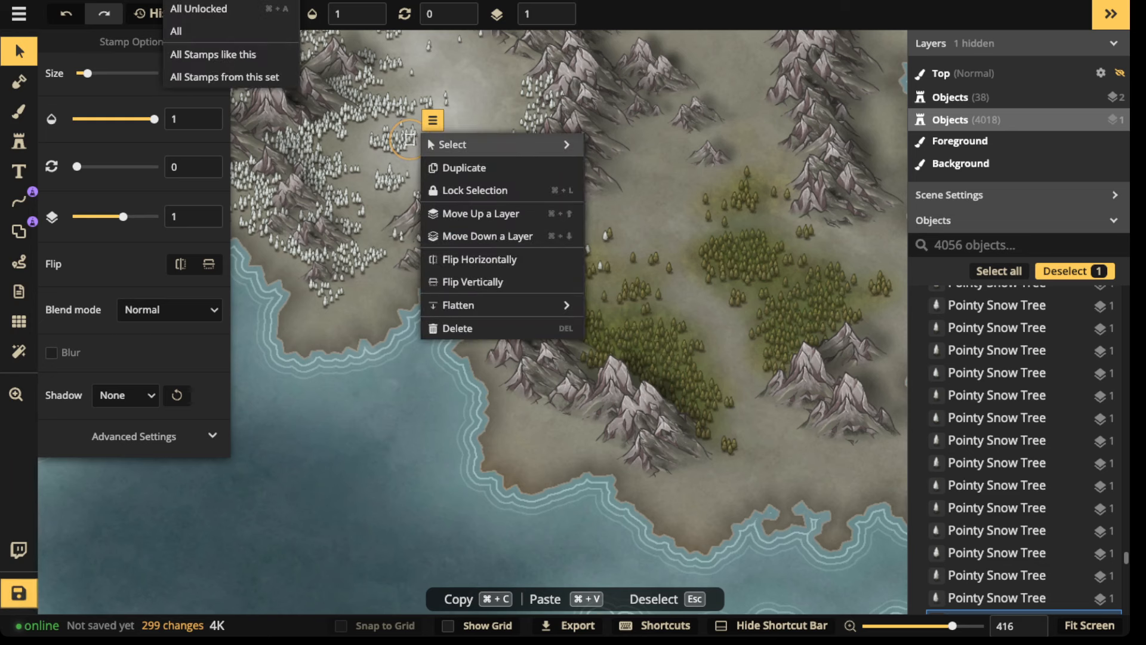
left_click(411, 141)
left_click(433, 120)
mouse_move(471, 145)
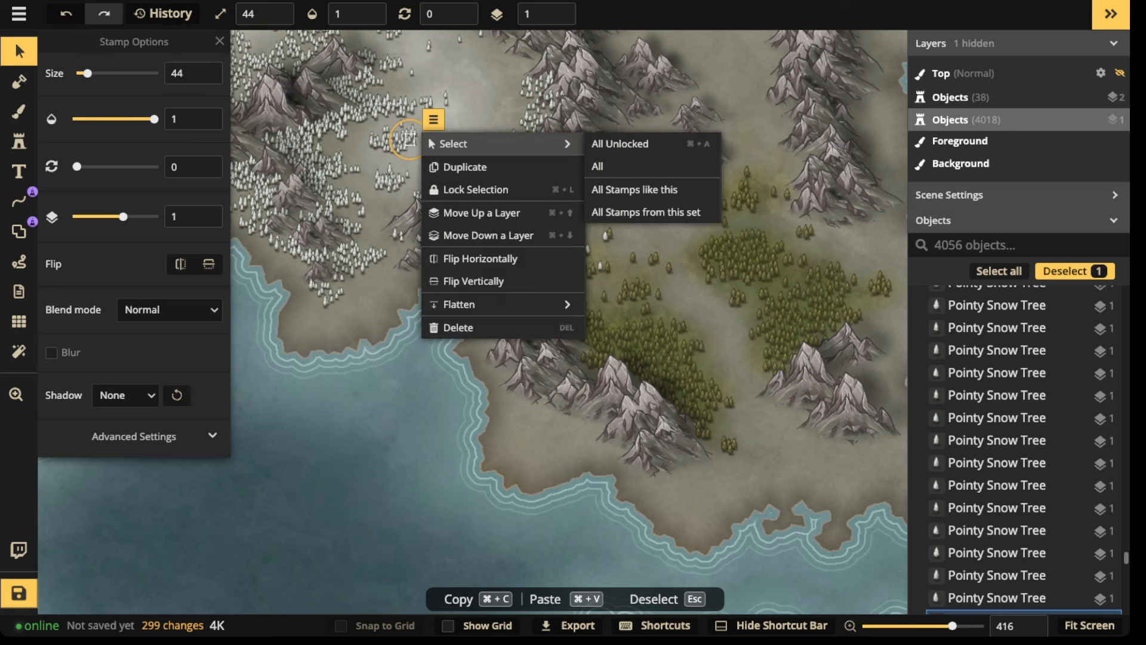
left_click(635, 189)
Give the selected snowy trees a custom object shadow in white ffffff with intensity 0.45, and deselect them.
left_click(125, 394)
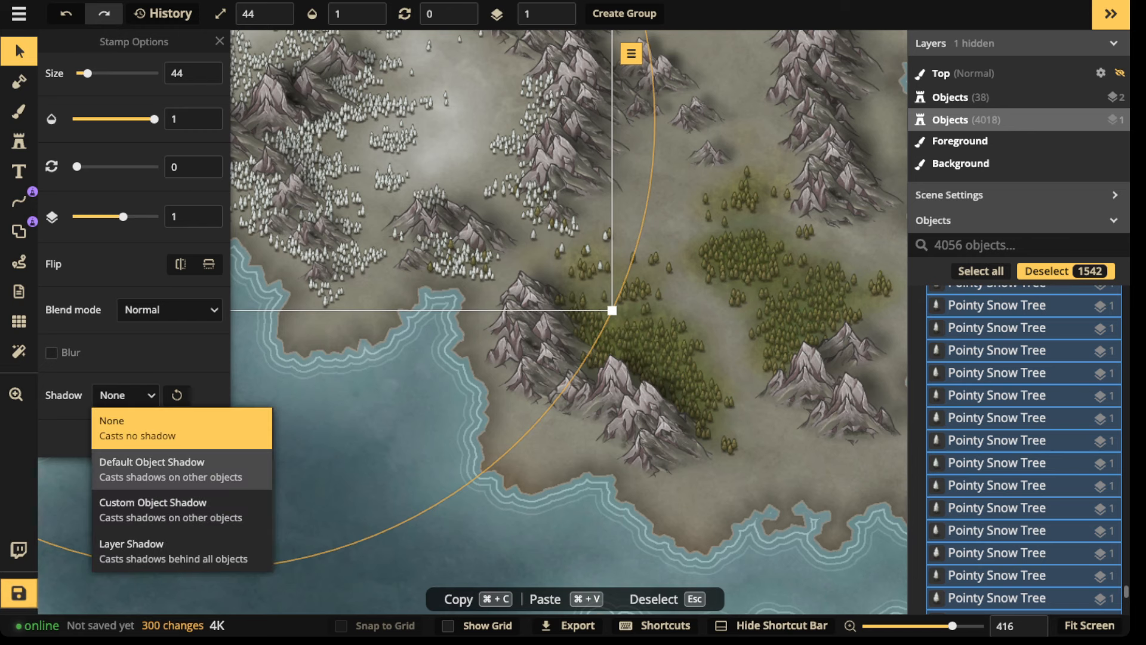
left_click(170, 510)
left_click(207, 395)
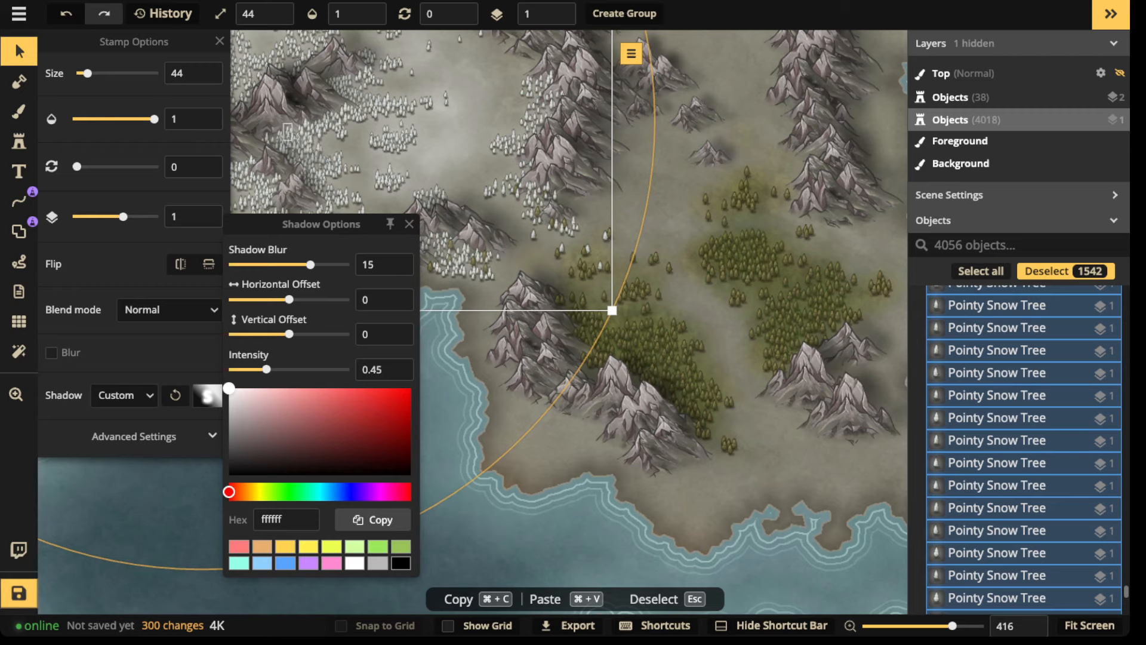
scroll(769, 331, "down", 3)
left_click_drag(520, 225, 466, 232)
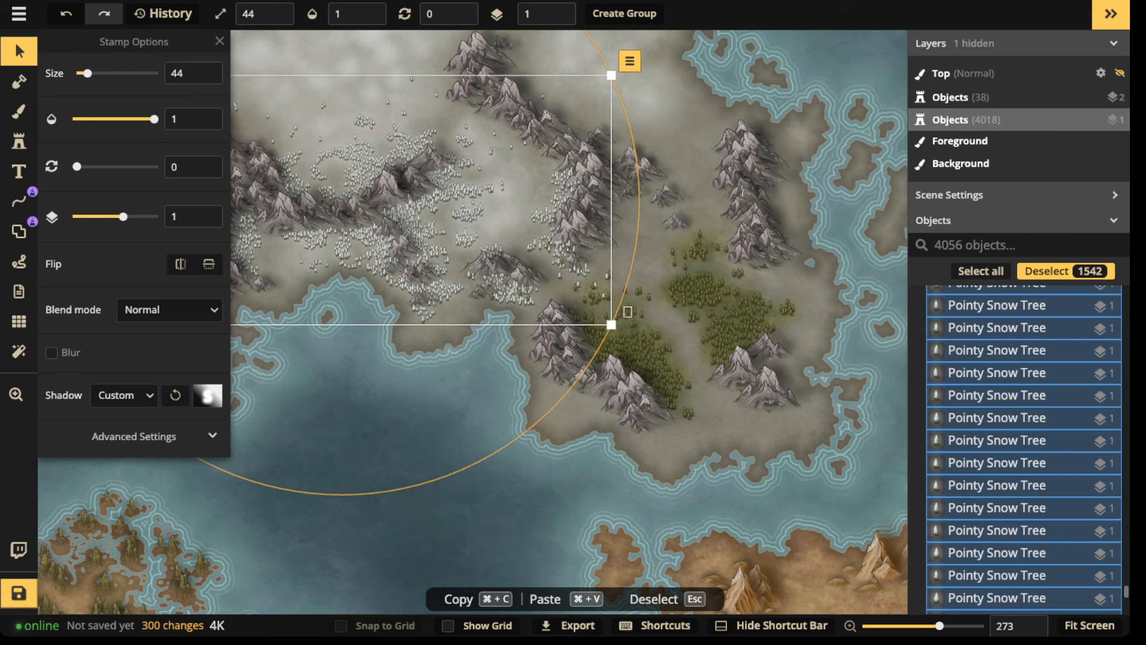
key("Escape")
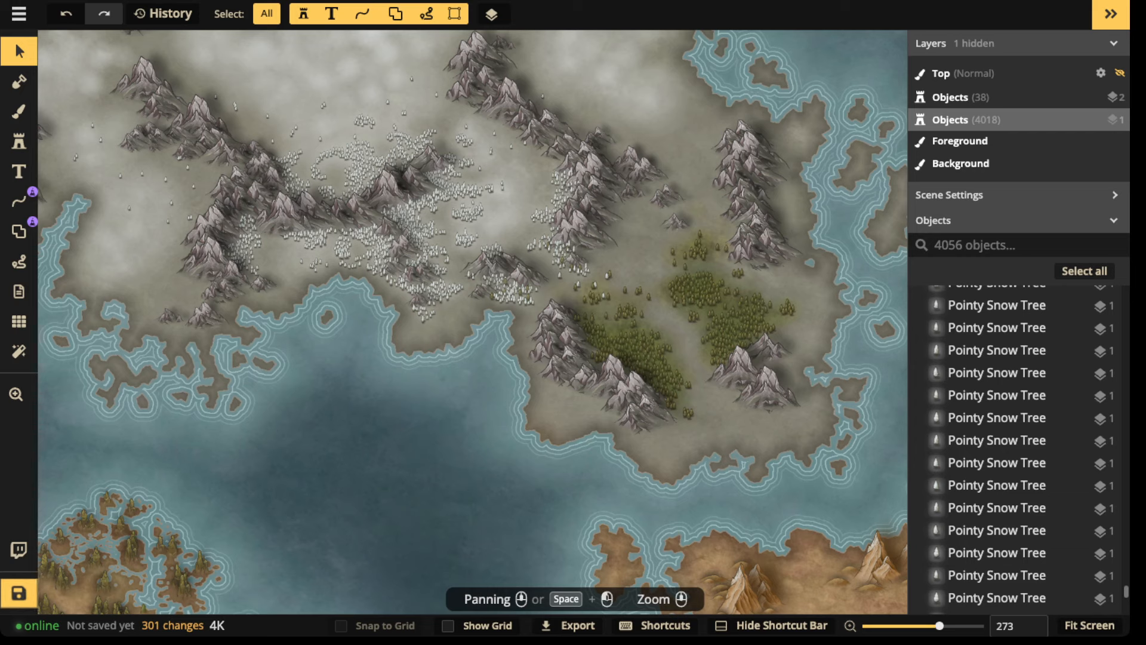
Open the foreground brush's texture catalog, clear the snow search, and widen the listing from Fantasy World to all Inkarnate styles.
left_click(19, 111)
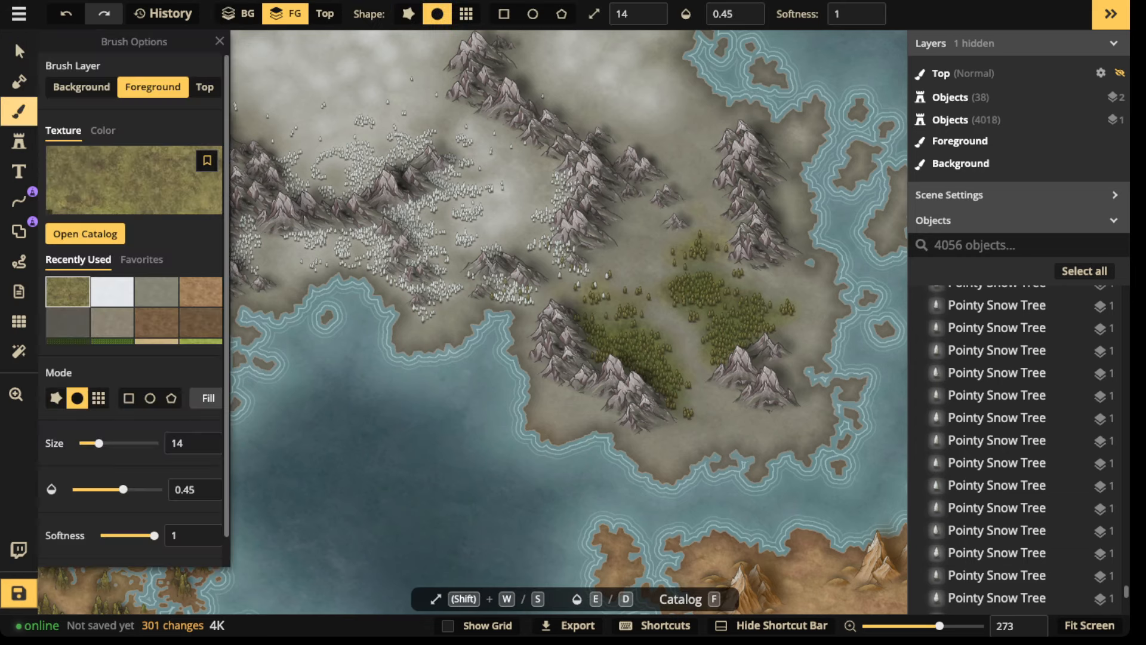
left_click(133, 181)
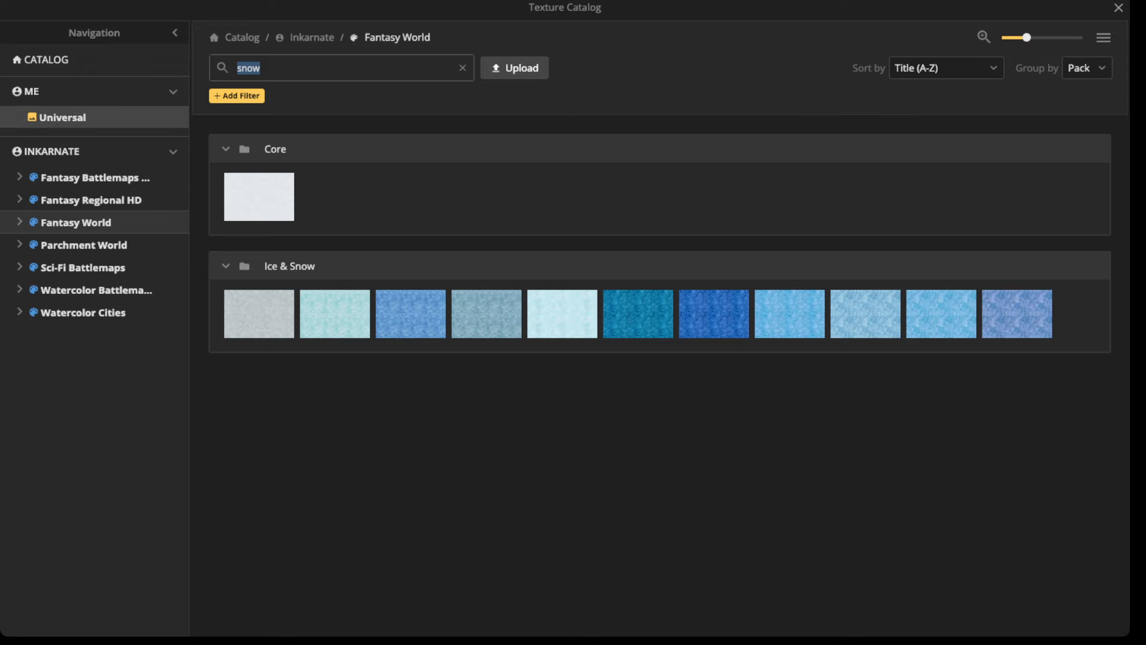
key("BackSpace")
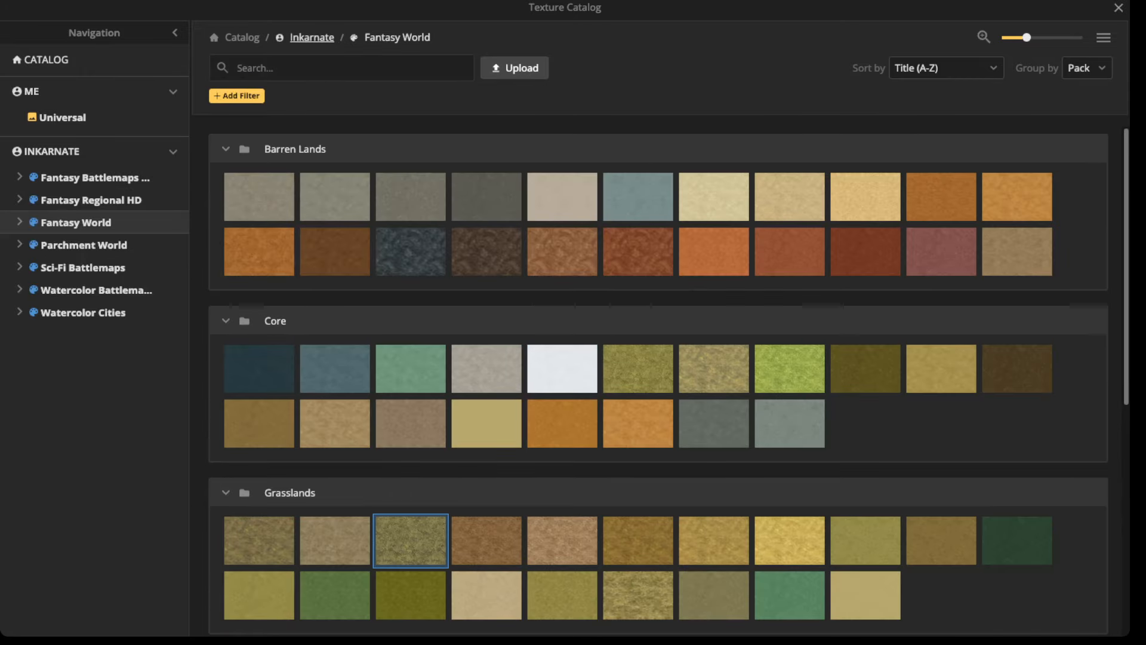
left_click(312, 38)
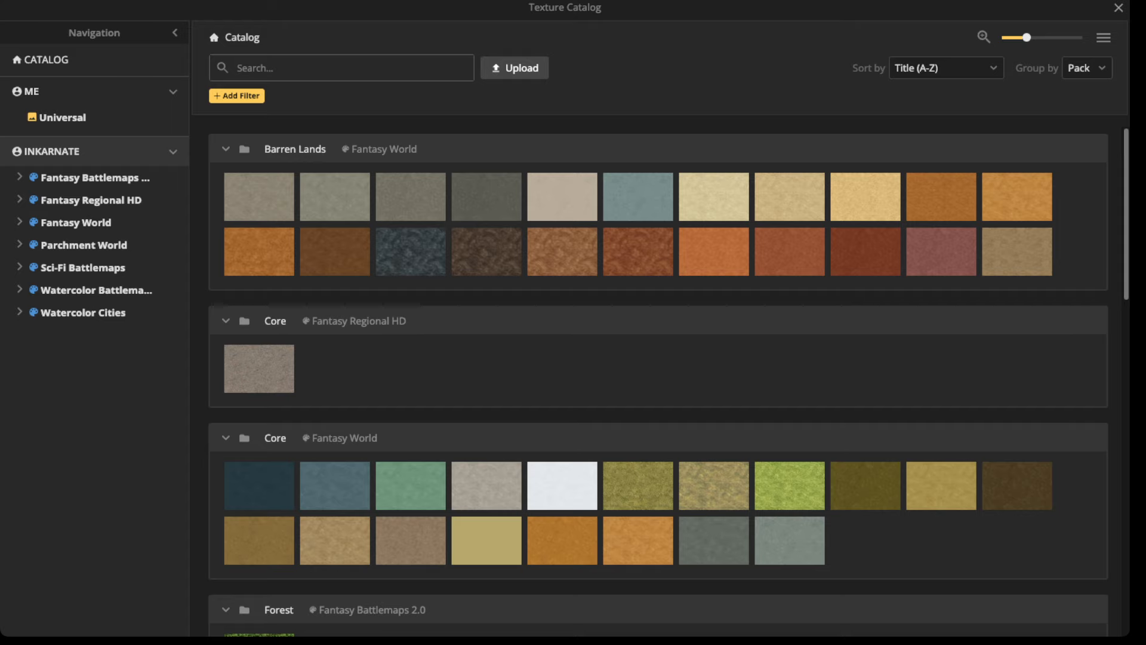
scroll(335, 251, "down", 10)
scroll(410, 242, "up", 10)
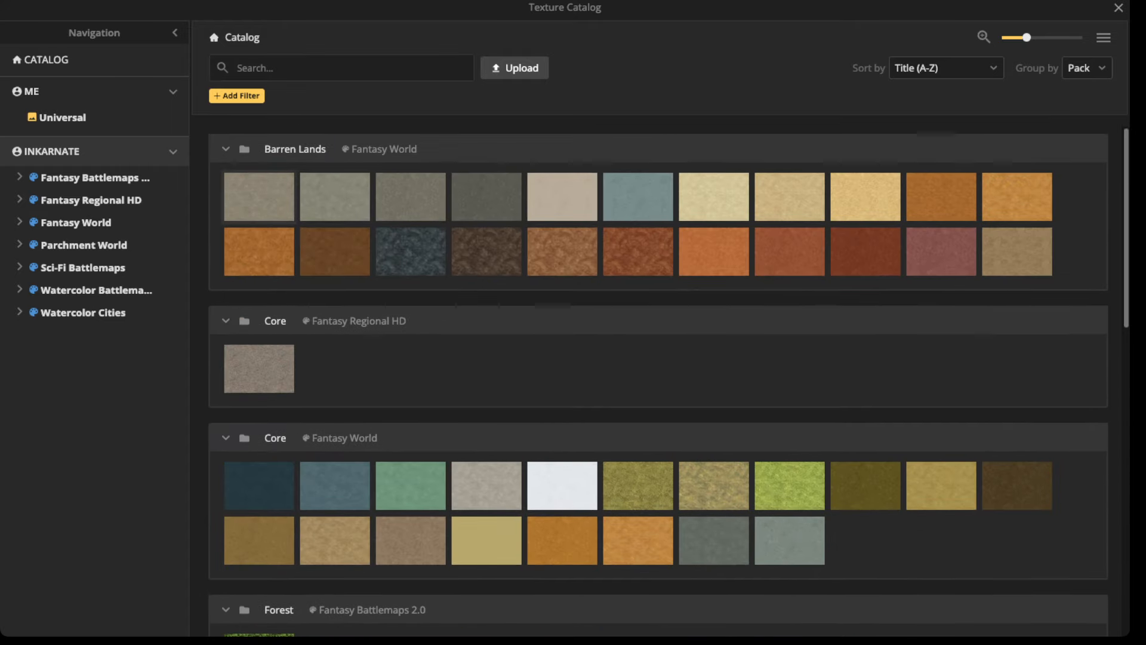
Try searching the catalog for alpha, clear the search, and choose the medium-density speckled texture from Parchment World's Alpha Textures.
type("alpha")
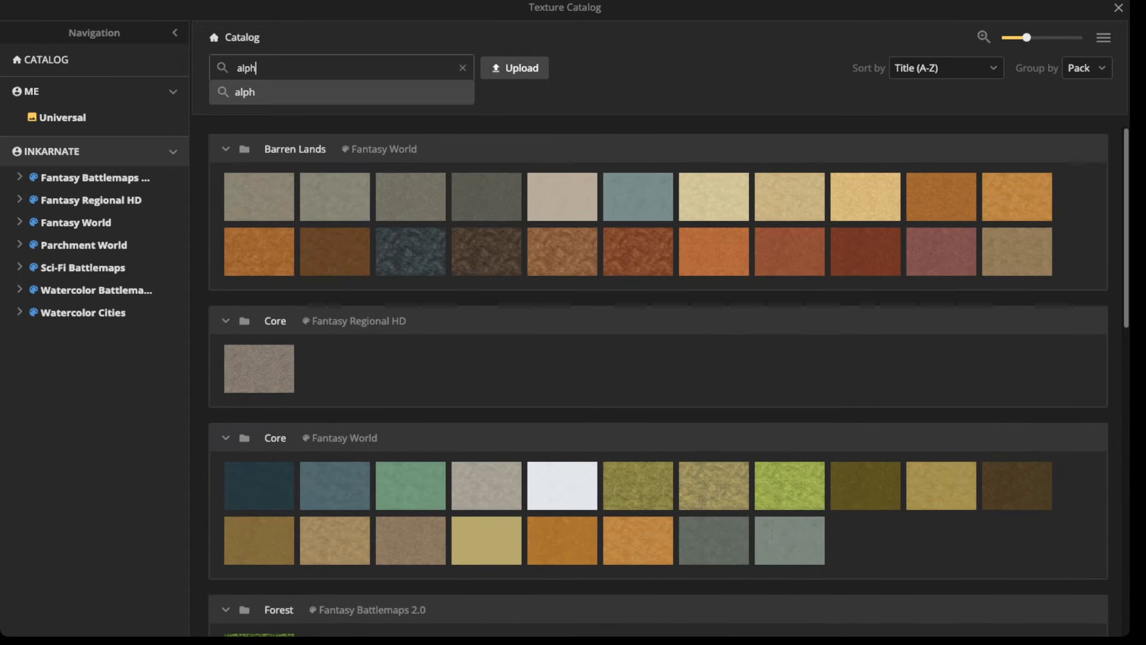
key("Return")
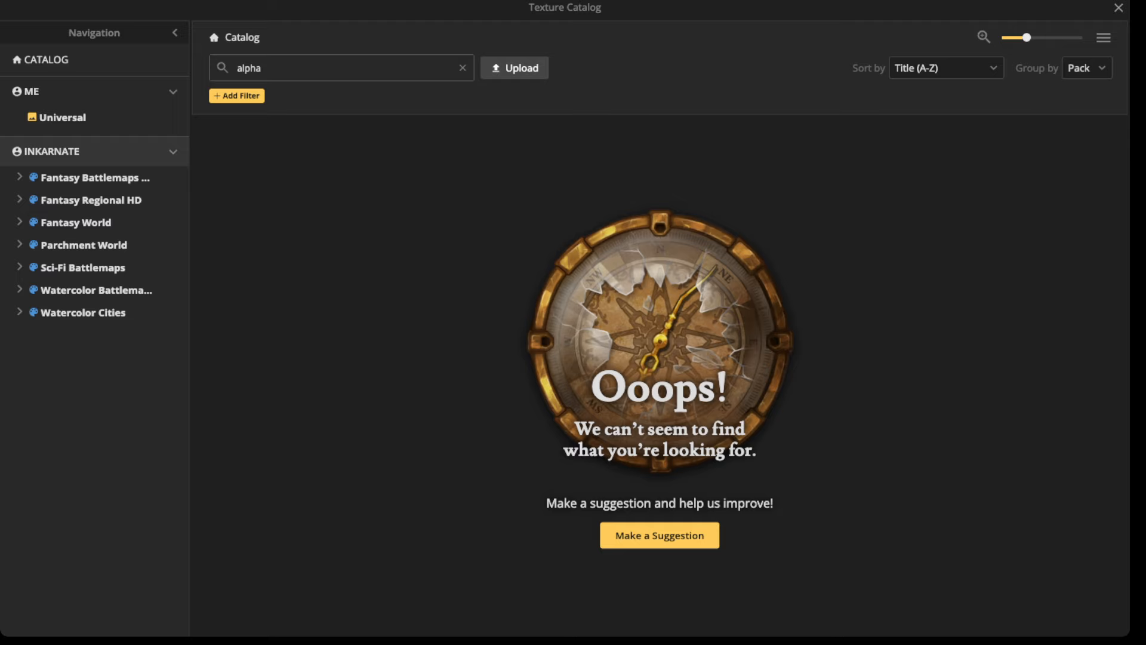
left_click(463, 68)
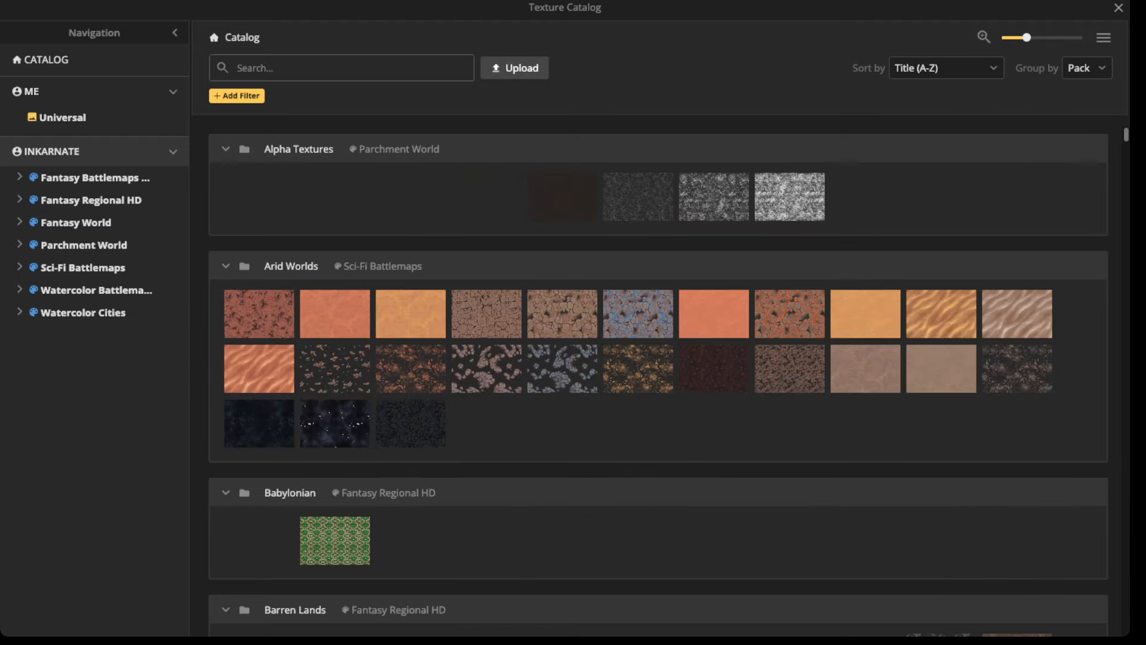
scroll(658, 382, "down", 1)
scroll(638, 197, "up", 1)
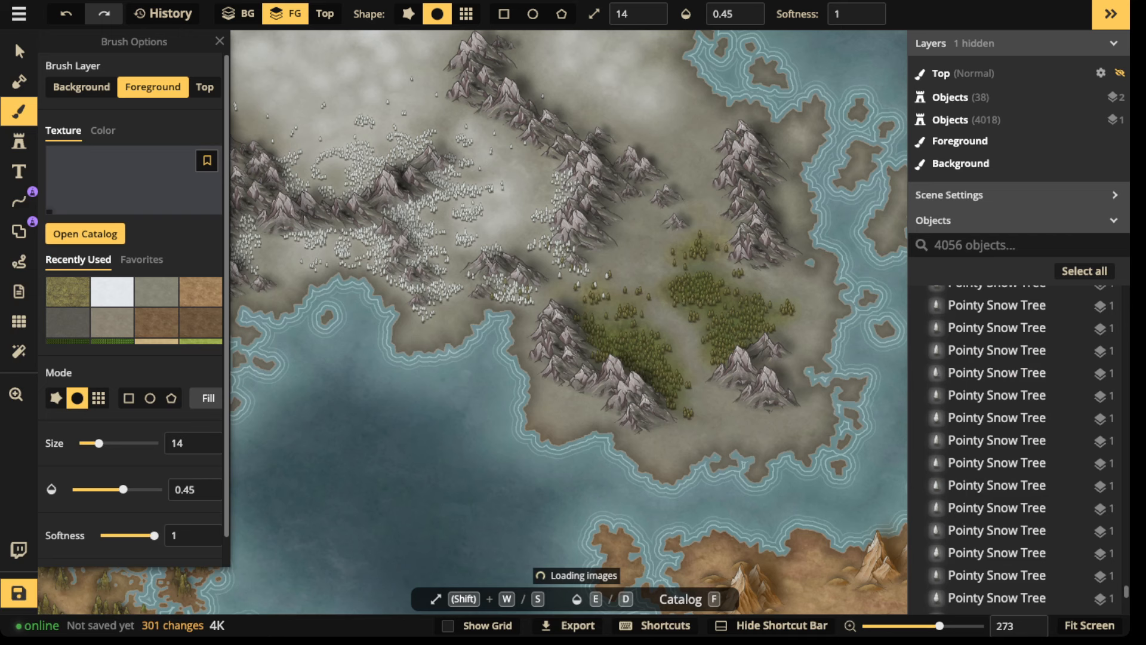
left_click(714, 198)
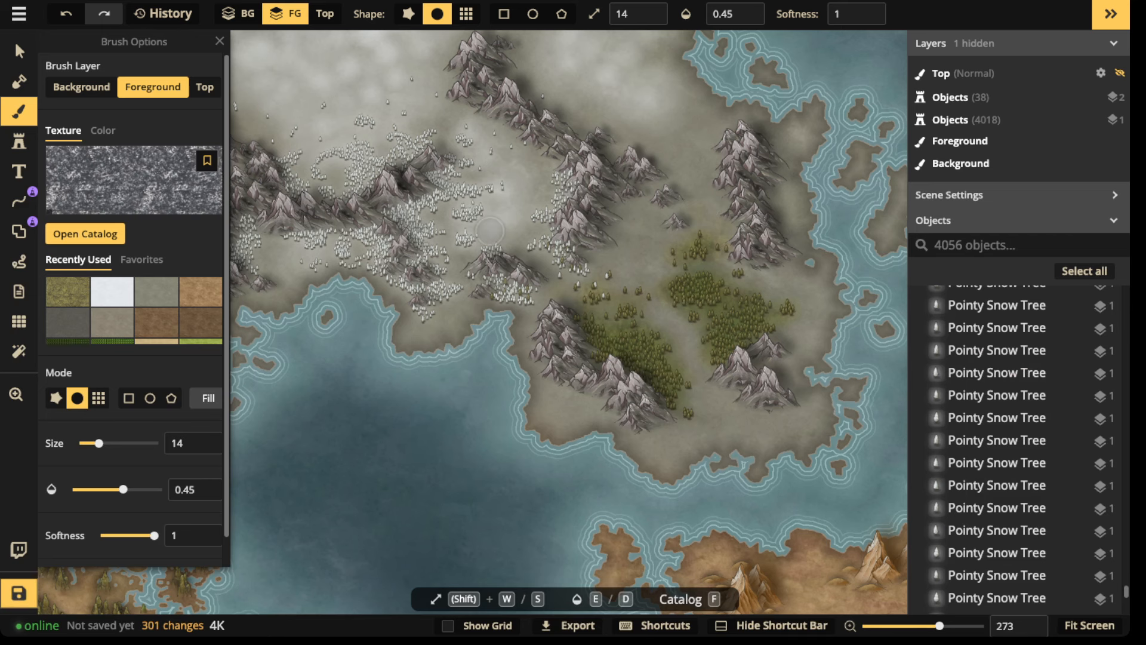
Set the brush opacity to 0.34 and dab the speckled texture at size 14 where the snowy forest meets the olive-green woodland.
scroll(501, 243, "up", 2)
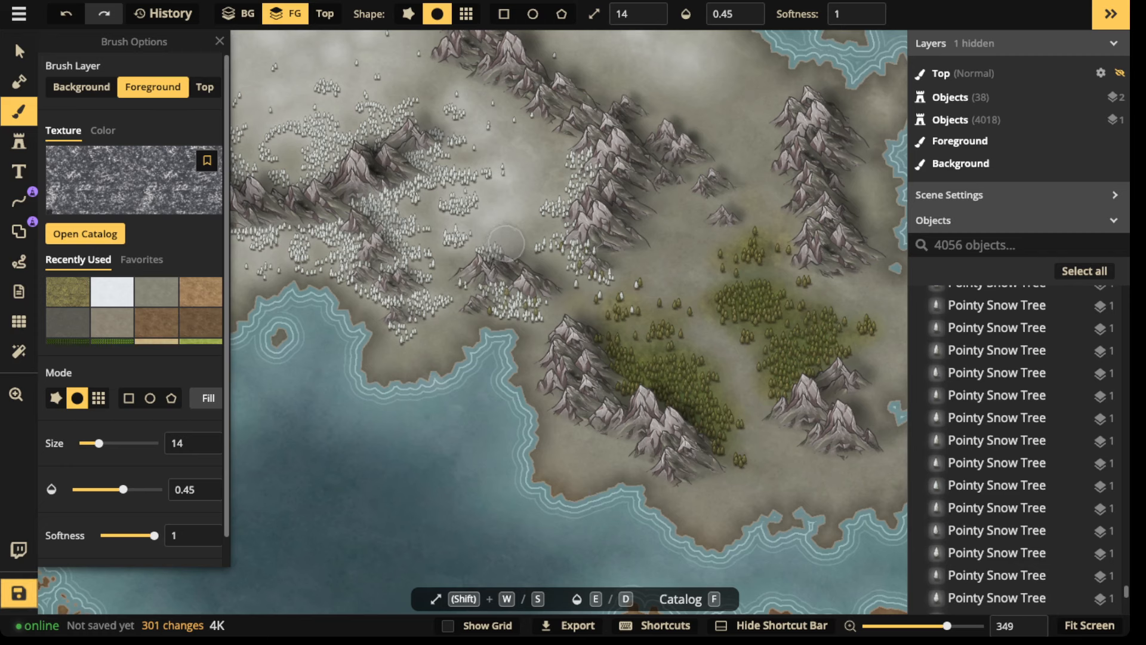
left_click(747, 20)
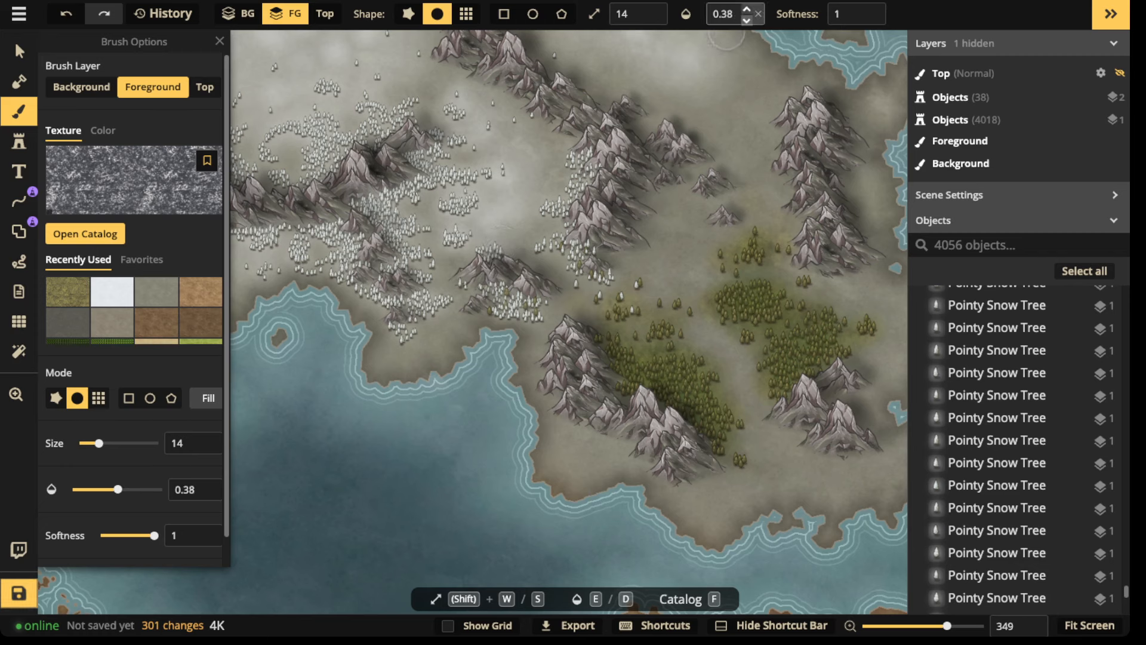
scroll(171, 398, "down", 1)
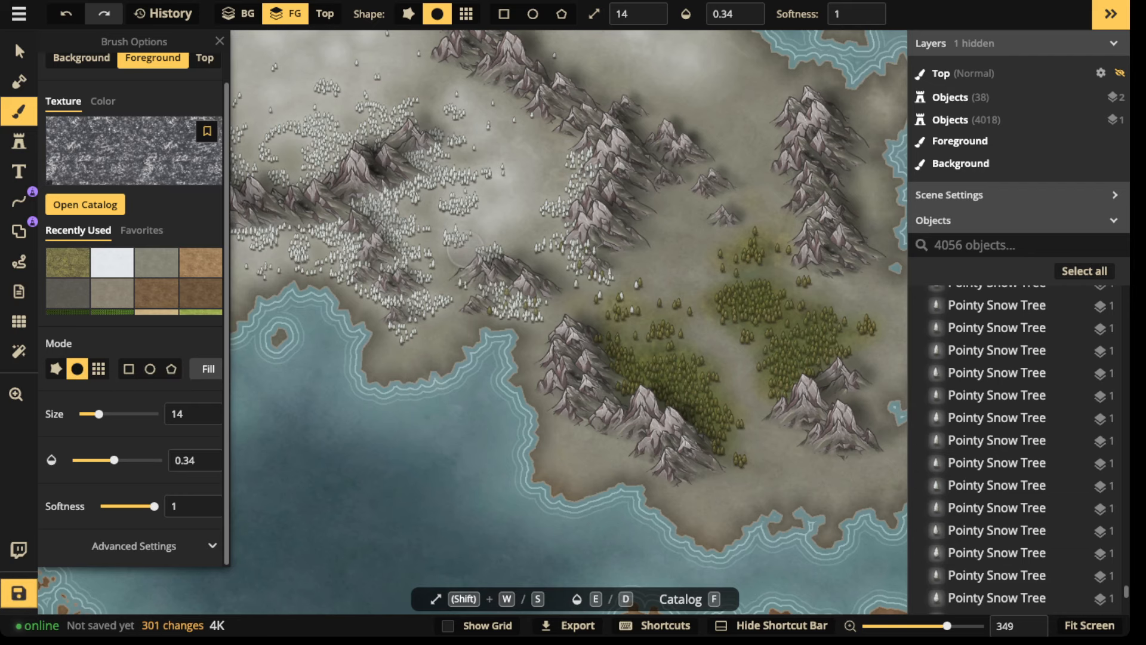
key("space")
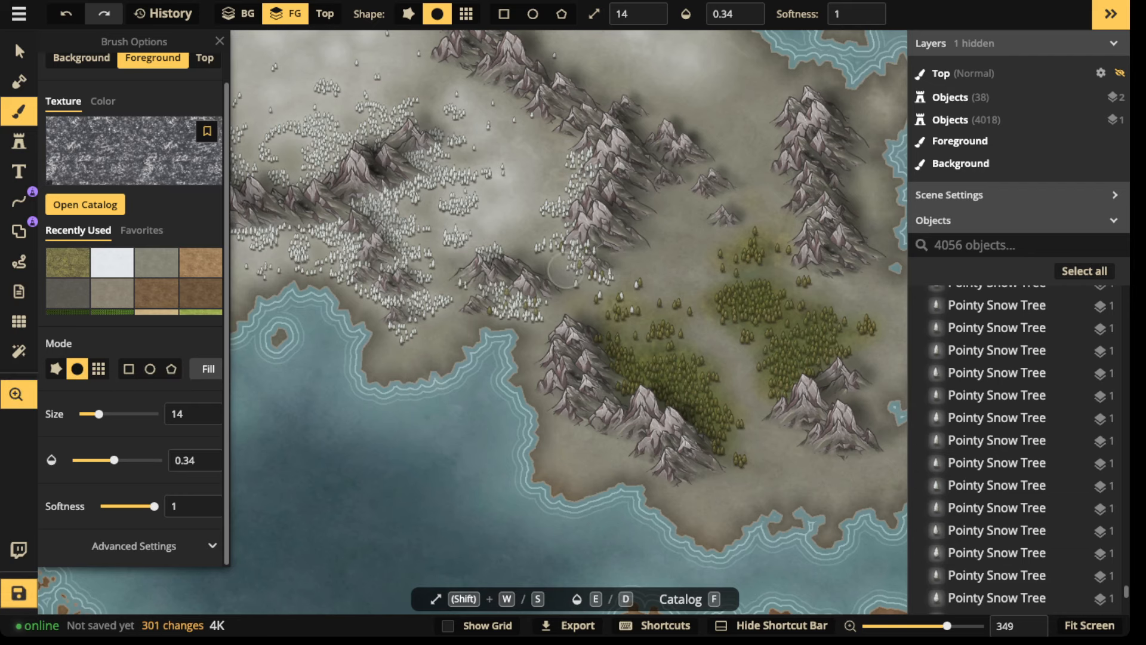
left_click_drag(561, 272, 600, 324)
left_click(560, 288)
left_click(560, 288)
left_click(573, 295)
left_click(585, 310)
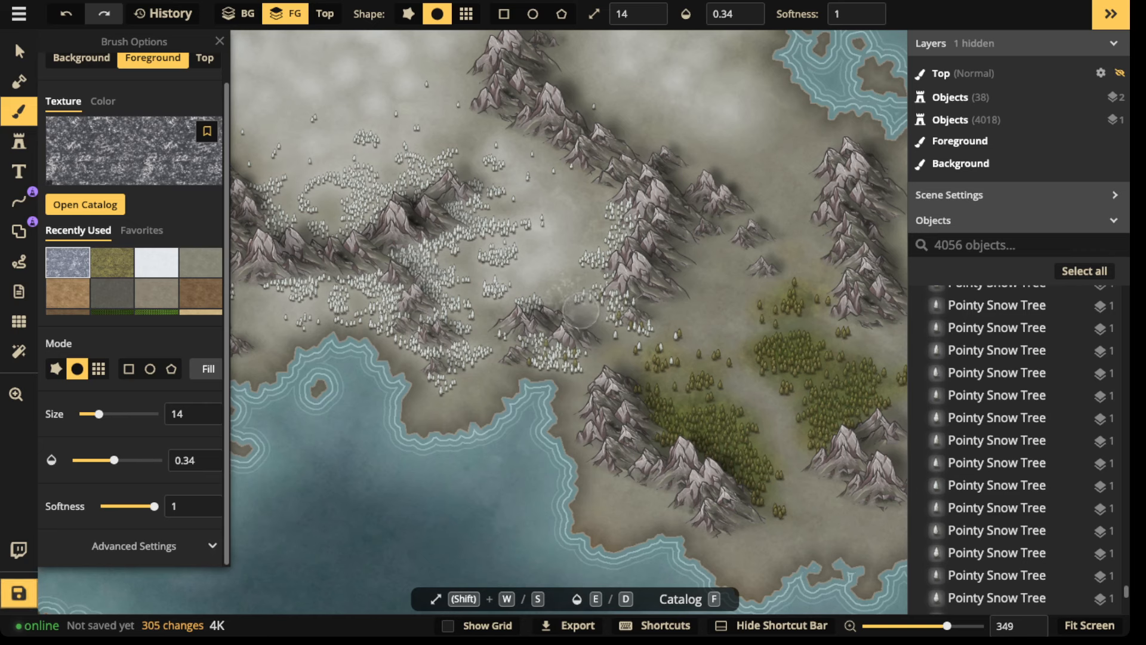
left_click(566, 304)
left_click(582, 309)
left_click(605, 316)
left_click(635, 323)
left_click(645, 320)
left_click(655, 316)
left_click(636, 329)
left_click(659, 325)
left_click(642, 348)
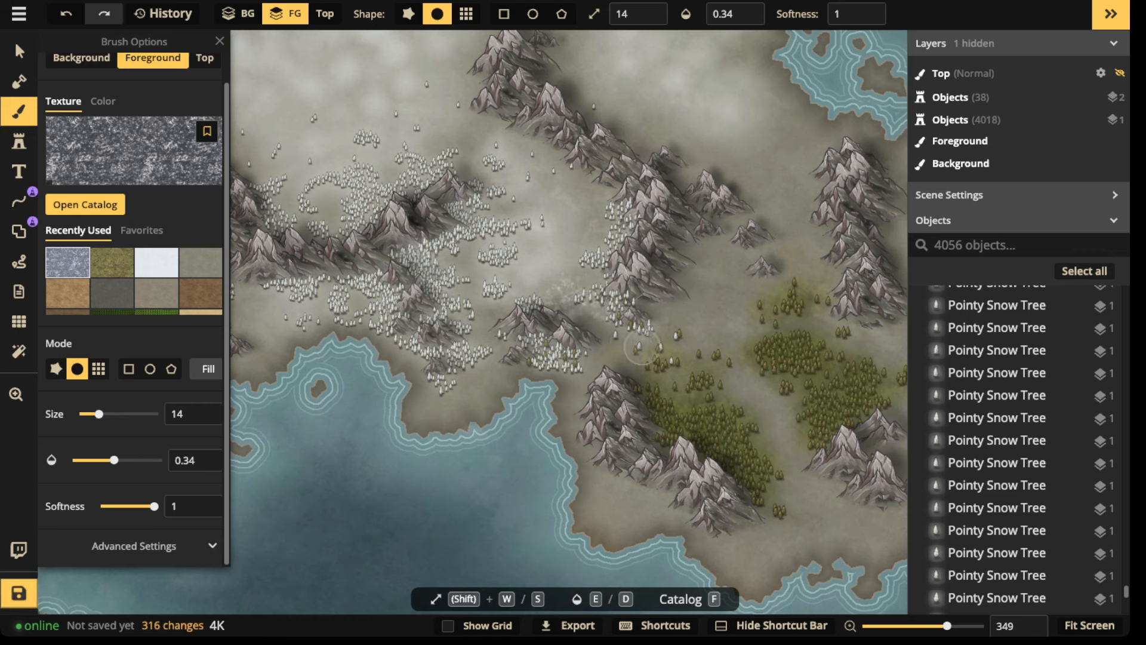
left_click(647, 351)
left_click(675, 350)
left_click(682, 317)
left_click(689, 334)
left_click(696, 331)
left_click(700, 329)
left_click(681, 326)
left_click(634, 342)
left_click(615, 352)
left_click(599, 388)
left_click(640, 346)
left_click(692, 332)
left_click(705, 335)
left_click(694, 366)
left_click(683, 373)
left_click(721, 357)
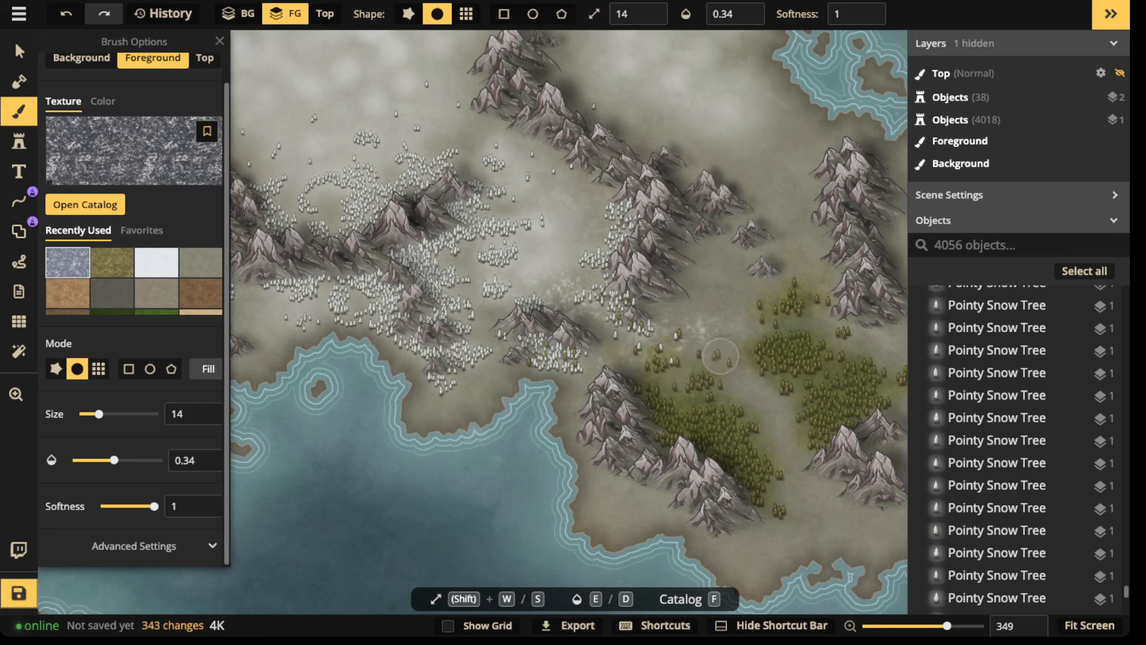
Dab the speckled texture around the small mountains north of the olive-green woodland, and along the coast and clearings of the snowy forest.
left_click(729, 371)
left_click(756, 372)
left_click(725, 359)
left_click(730, 326)
left_click(739, 305)
left_click(699, 279)
left_click(705, 267)
left_click(711, 253)
left_click(739, 236)
left_click(774, 276)
left_click(792, 288)
left_click(706, 259)
left_click(633, 251)
left_click(626, 323)
left_click(589, 360)
left_click(566, 379)
left_click(544, 369)
left_click(533, 368)
left_click(522, 366)
left_click(506, 364)
left_click(509, 335)
left_click(489, 369)
left_click(504, 374)
left_click(558, 311)
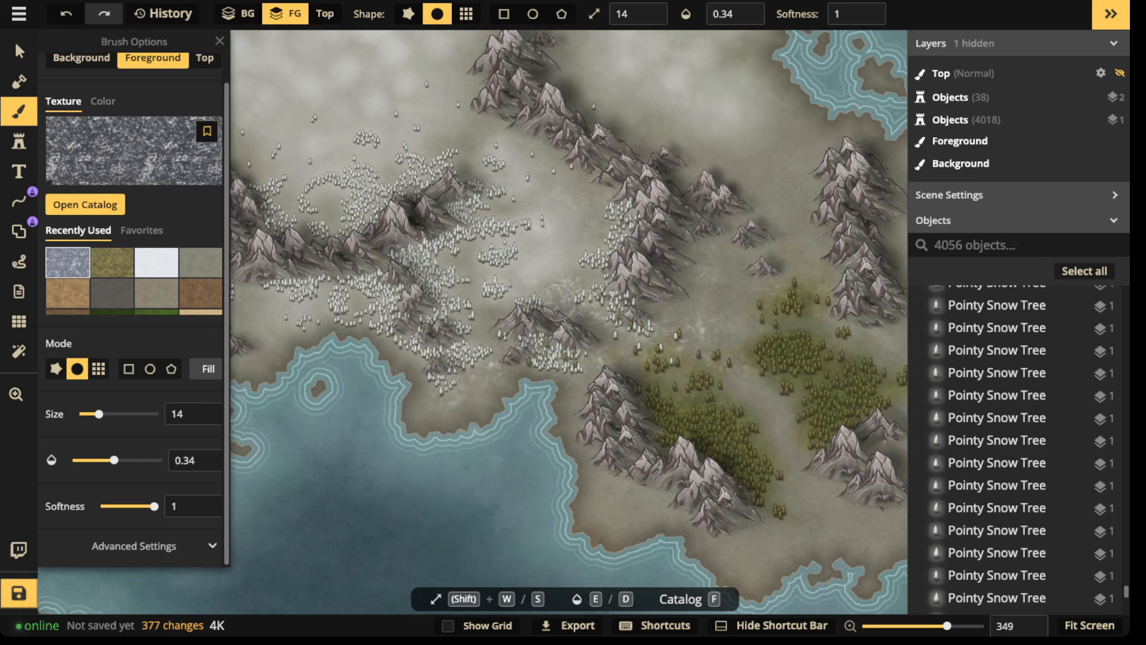
left_click(508, 277)
left_click(468, 276)
left_click(535, 120)
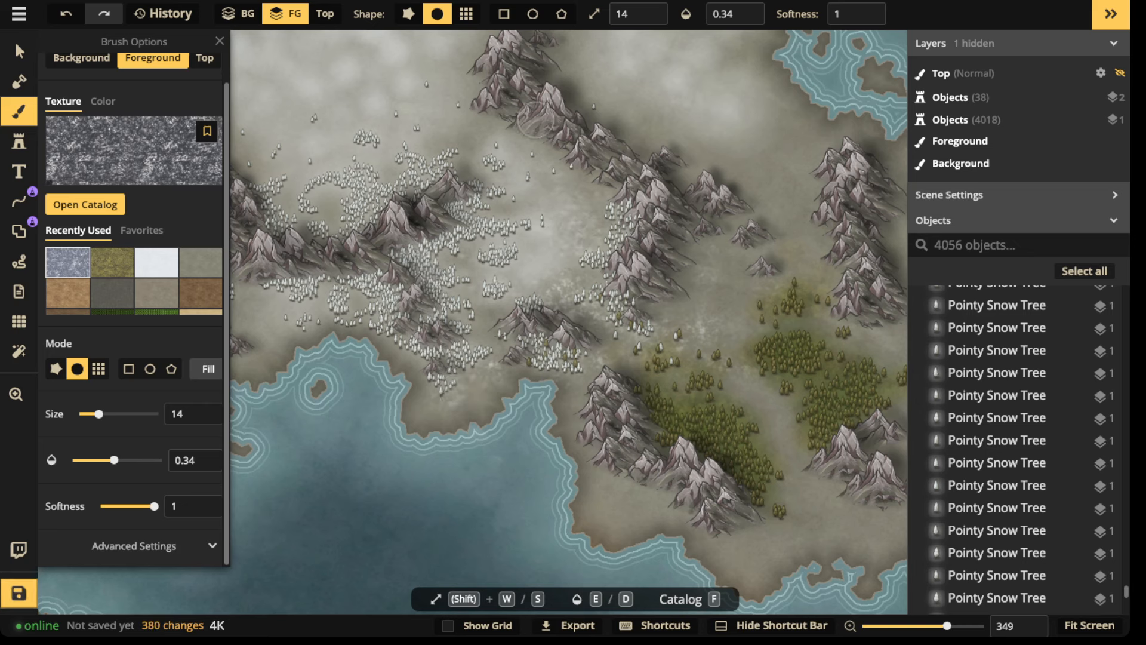
Add more speckled dabs between the two forests and along the woodland's northern edge to the foot of the eastern mountain range.
left_click(695, 294)
left_click(686, 301)
left_click(679, 309)
left_click(668, 309)
left_click(606, 352)
left_click(666, 358)
left_click(667, 358)
left_click(675, 373)
left_click(720, 355)
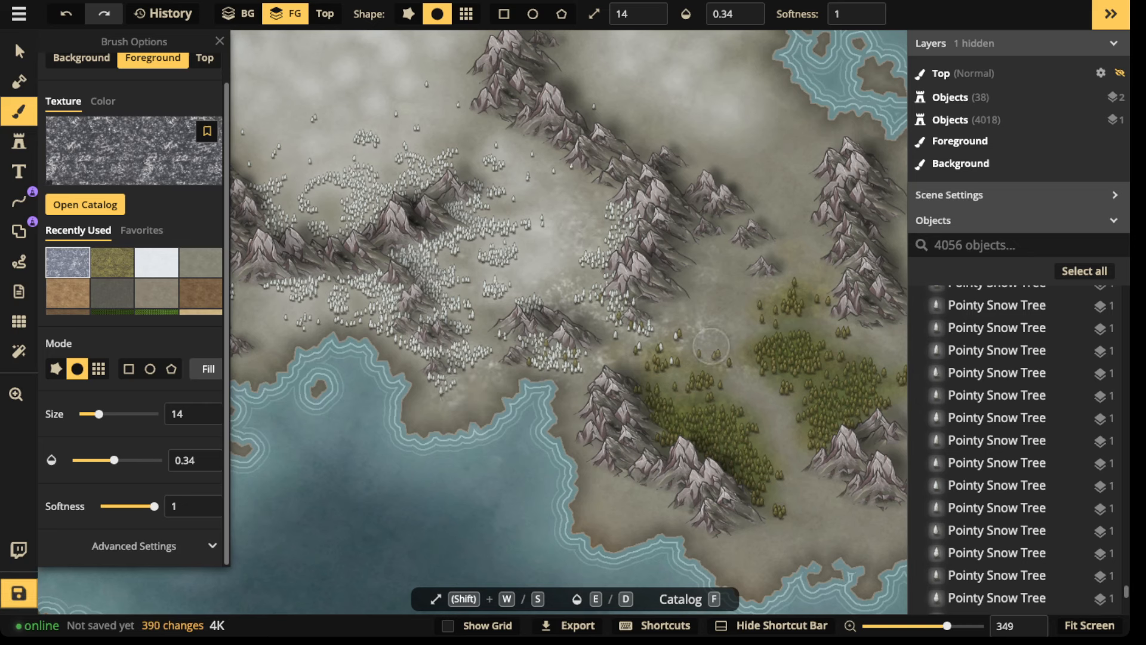
left_click(742, 296)
left_click(716, 245)
left_click(726, 224)
left_click(779, 223)
left_click(759, 242)
left_click(770, 251)
left_click(785, 268)
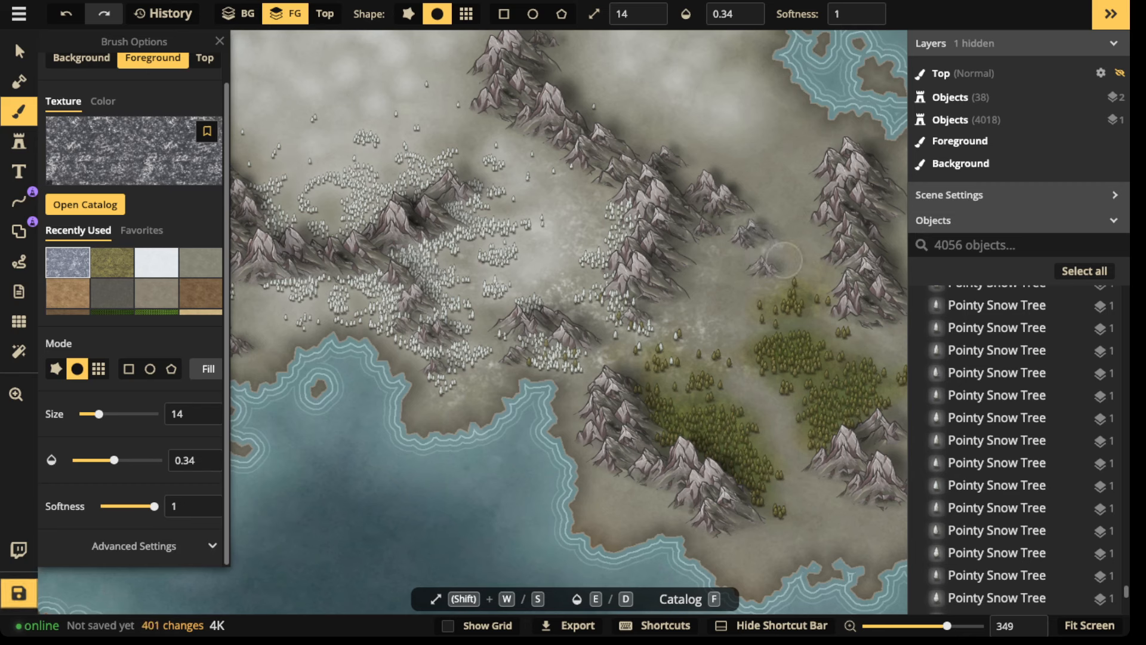
left_click(795, 280)
left_click(786, 293)
left_click(719, 277)
left_click(708, 230)
left_click(688, 293)
left_click(695, 321)
left_click(591, 373)
left_click(587, 382)
left_click(583, 392)
left_click(799, 276)
left_click(816, 284)
left_click(818, 296)
left_click(824, 307)
left_click(823, 321)
left_click(833, 328)
left_click(850, 334)
left_click(868, 331)
left_click(876, 331)
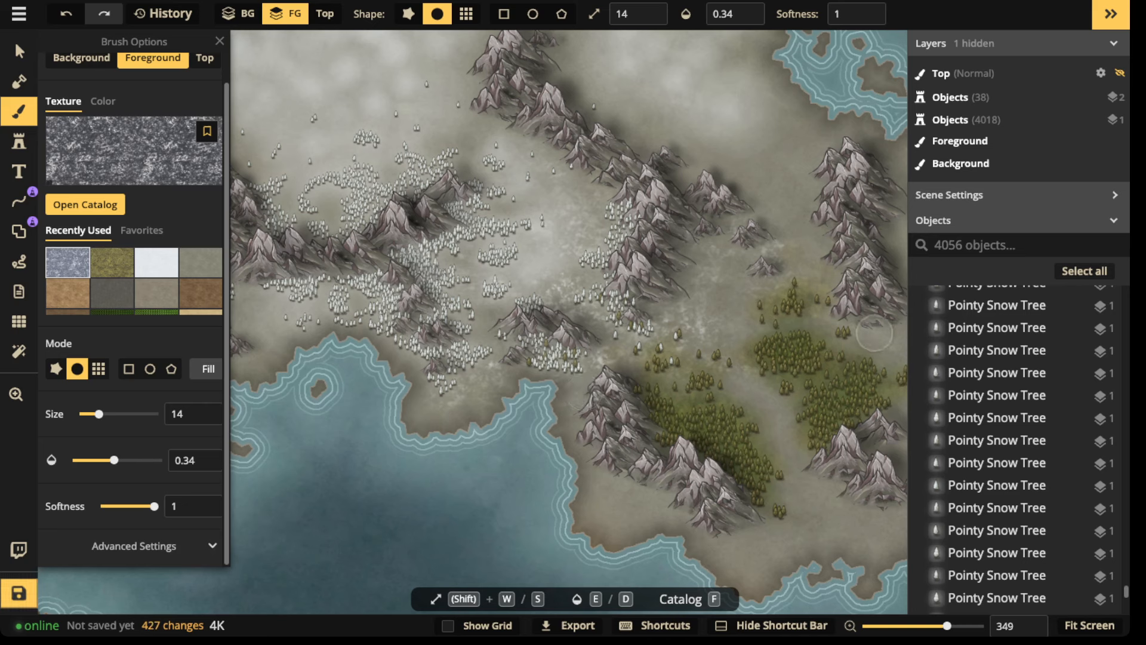
Extend the speckled ground texture northward across the open land between the central and eastern mountain ranges.
left_click(878, 344)
left_click(804, 277)
left_click(828, 239)
left_click(775, 223)
left_click(765, 195)
left_click(722, 171)
left_click(677, 162)
left_click(736, 133)
left_click(793, 151)
left_click(816, 137)
left_click(799, 126)
left_click(773, 121)
left_click(658, 189)
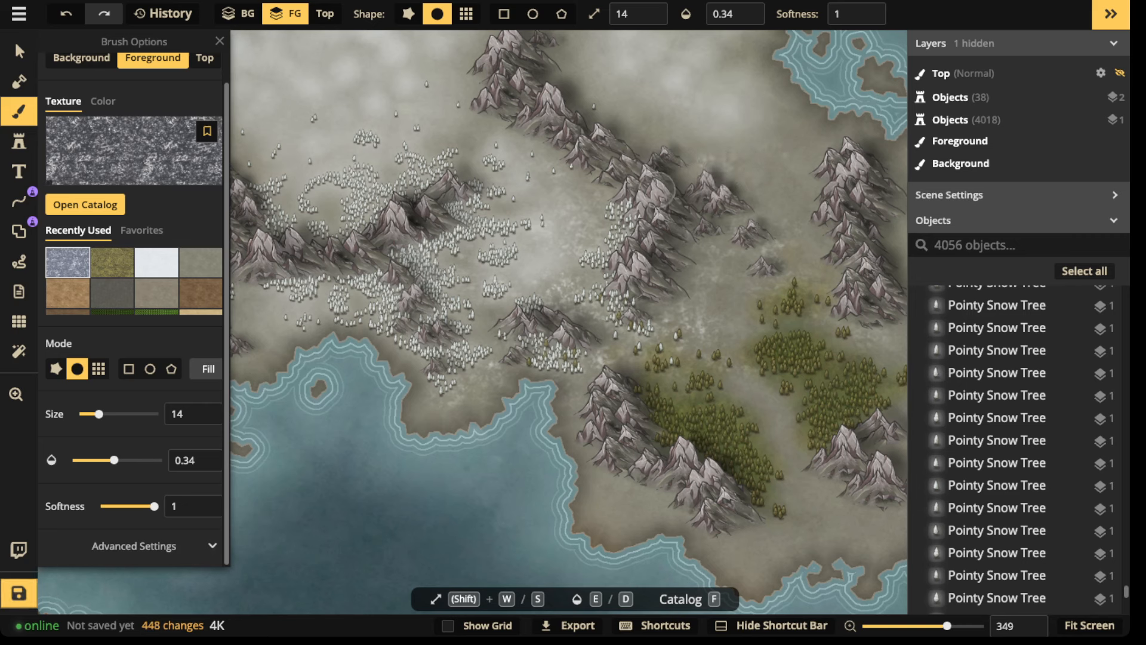
Go to the dune field on the central desert continent and search the texture catalog for "sand" as a foreground brush texture.
left_click(19, 51)
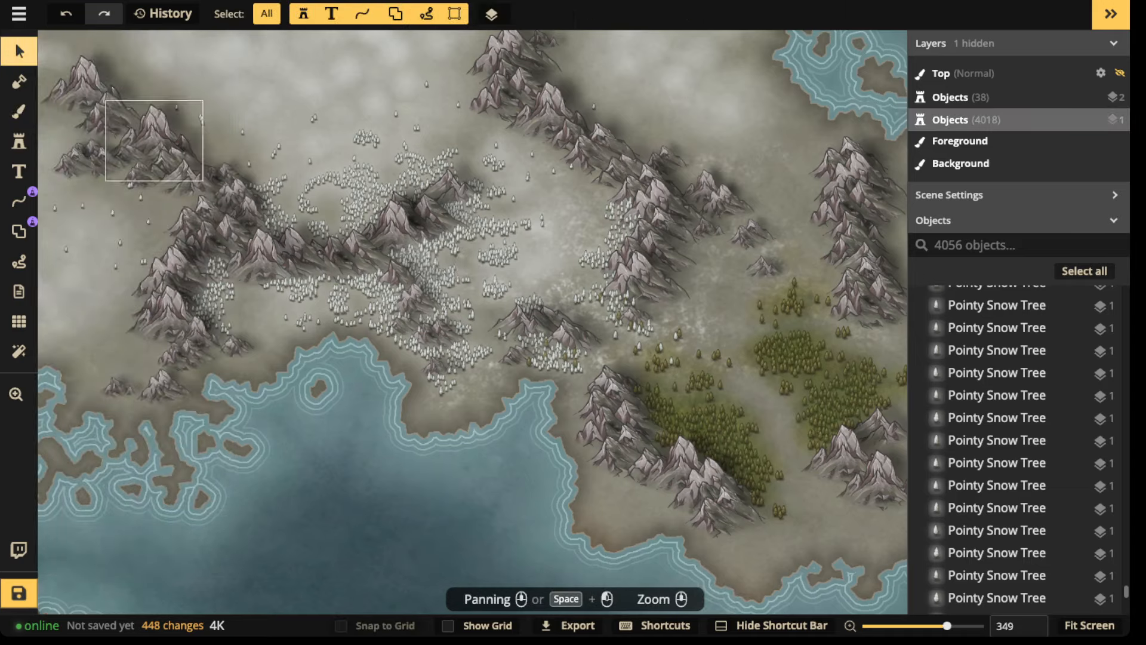
scroll(433, 352, "down", 5)
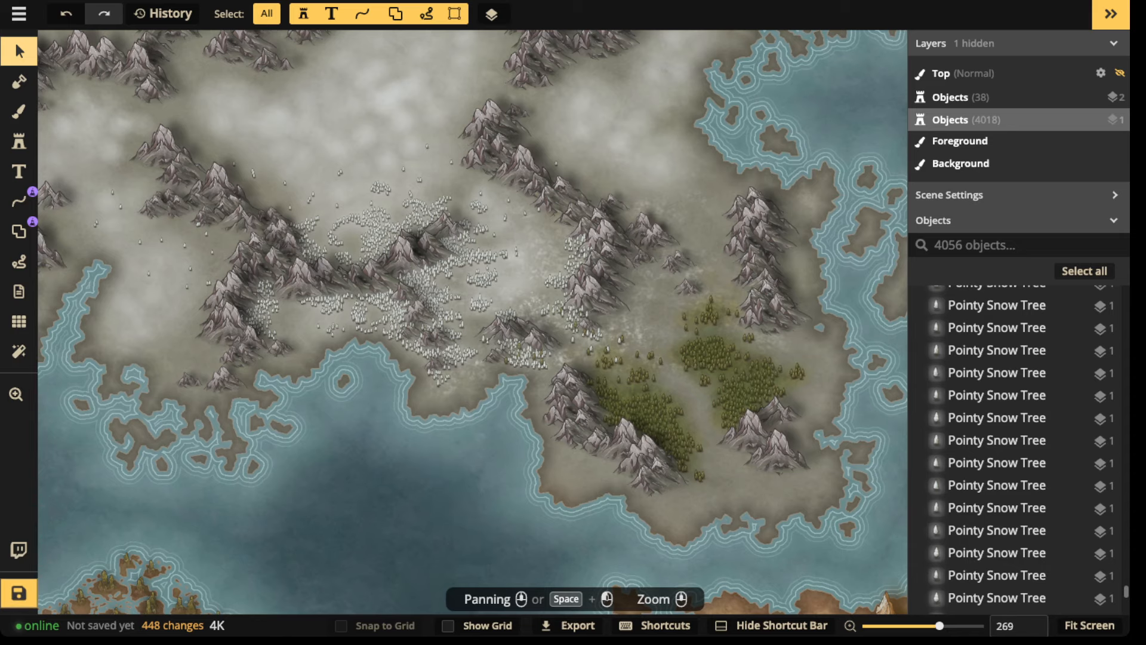
scroll(448, 327, "down", 5)
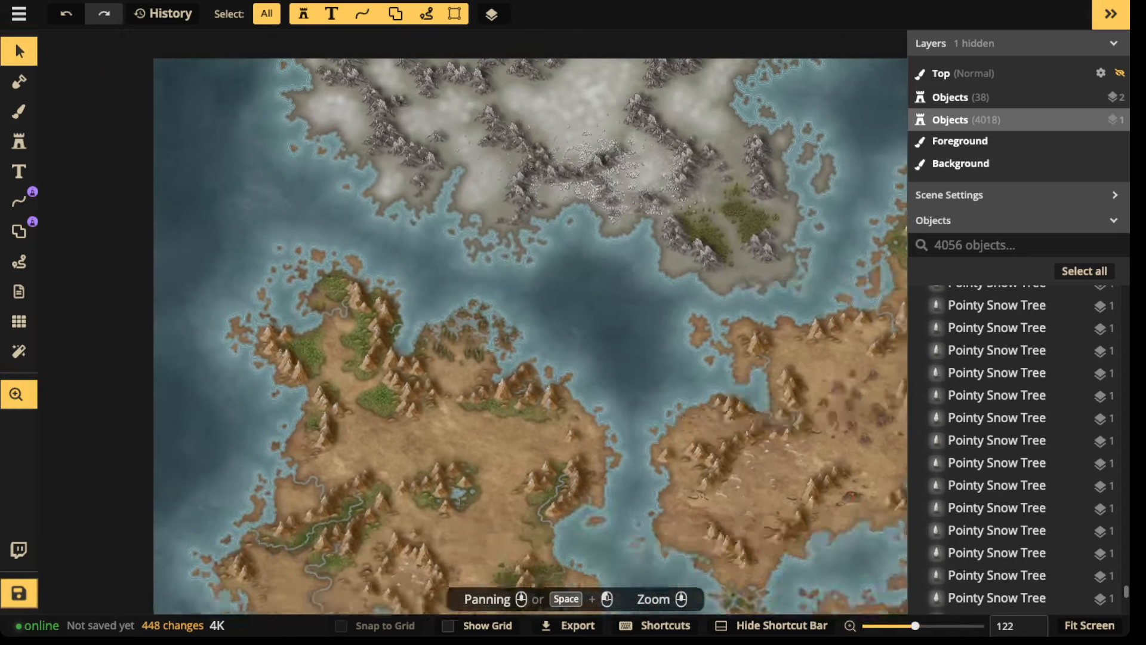
left_click_drag(712, 457, 509, 231)
scroll(519, 245, "up", 2)
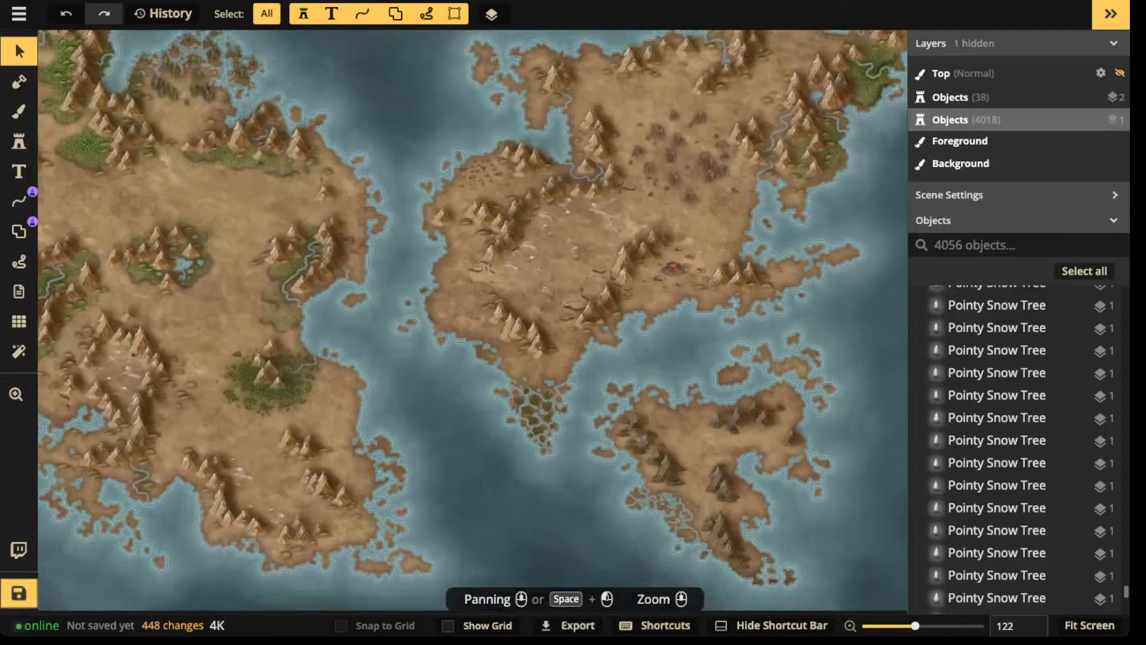
scroll(508, 269, "up", 7)
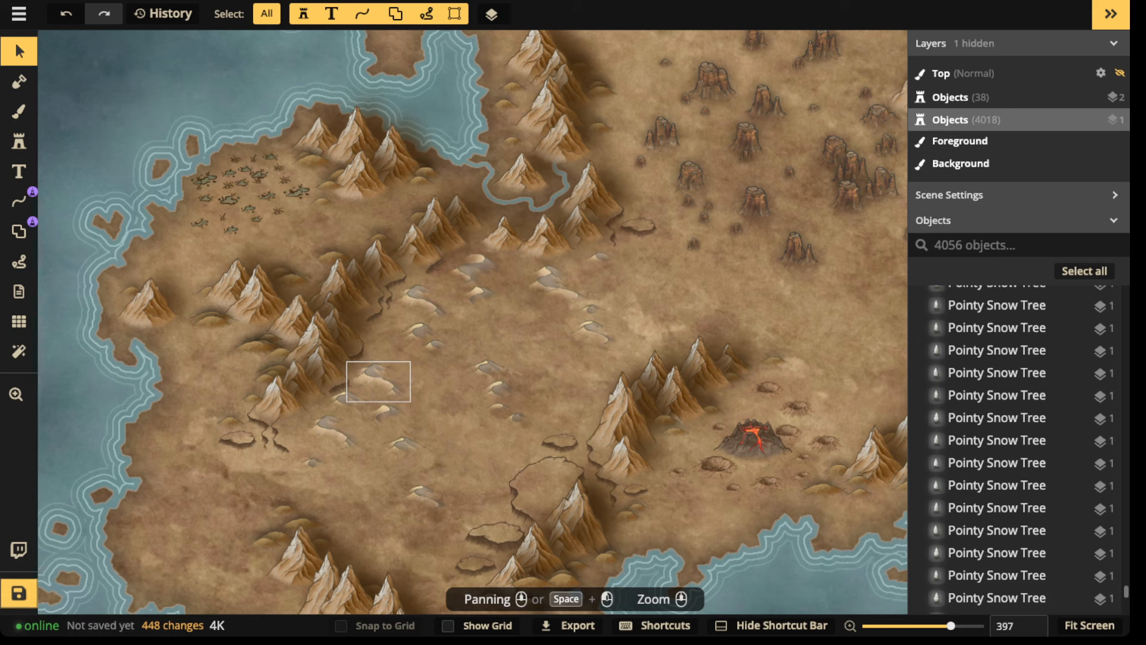
key("b")
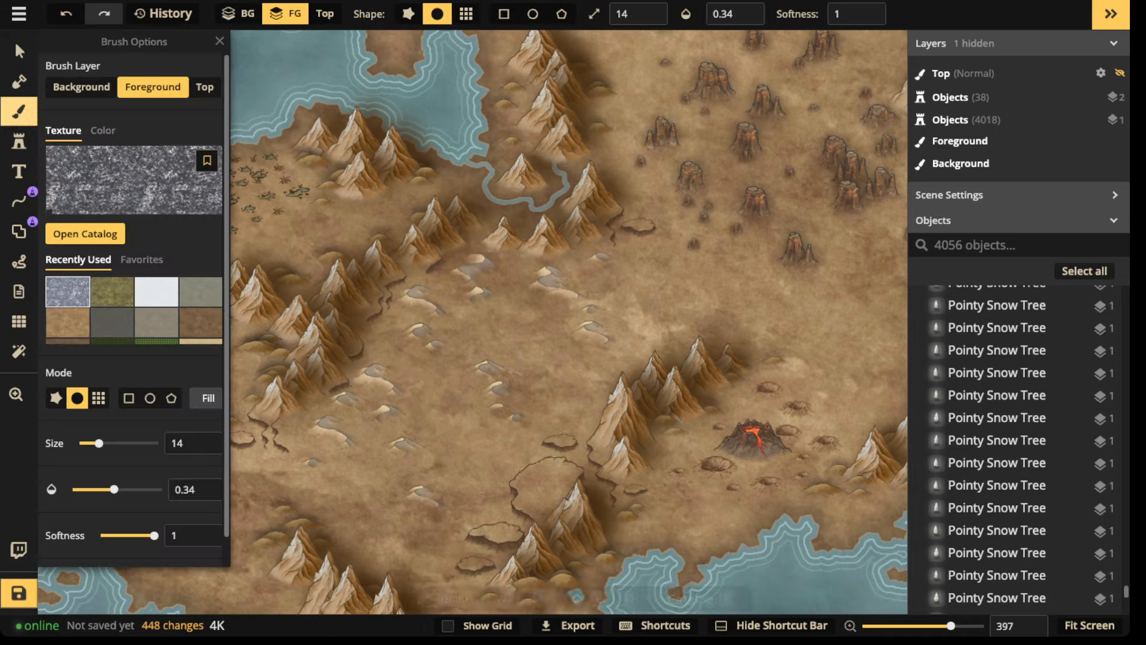
key("c")
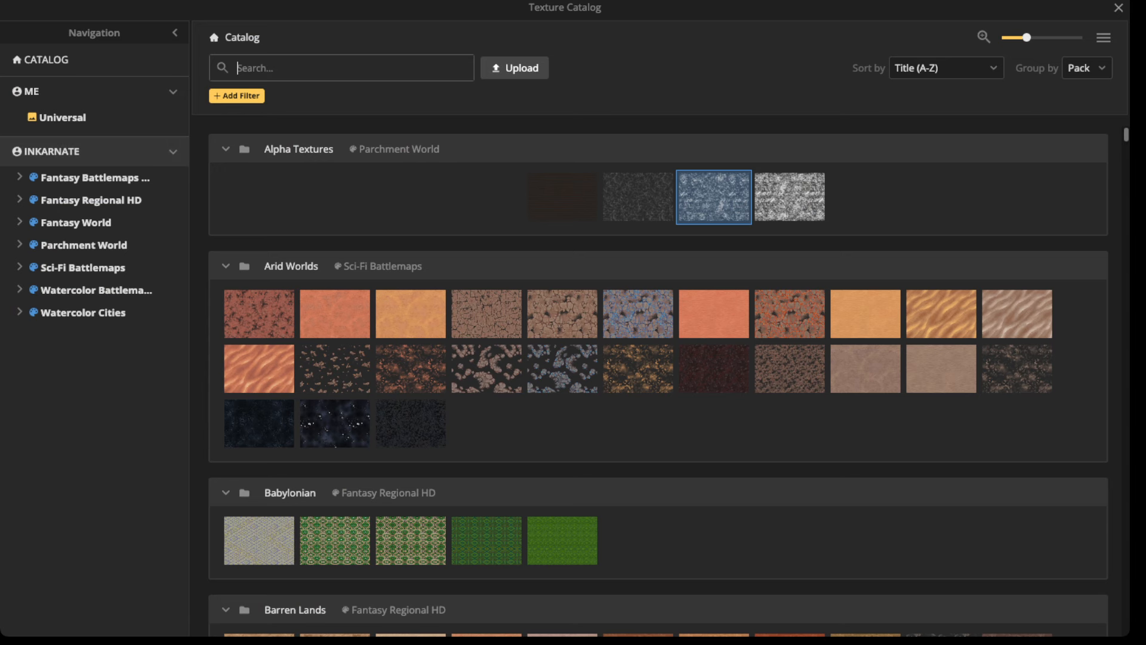
type("sand")
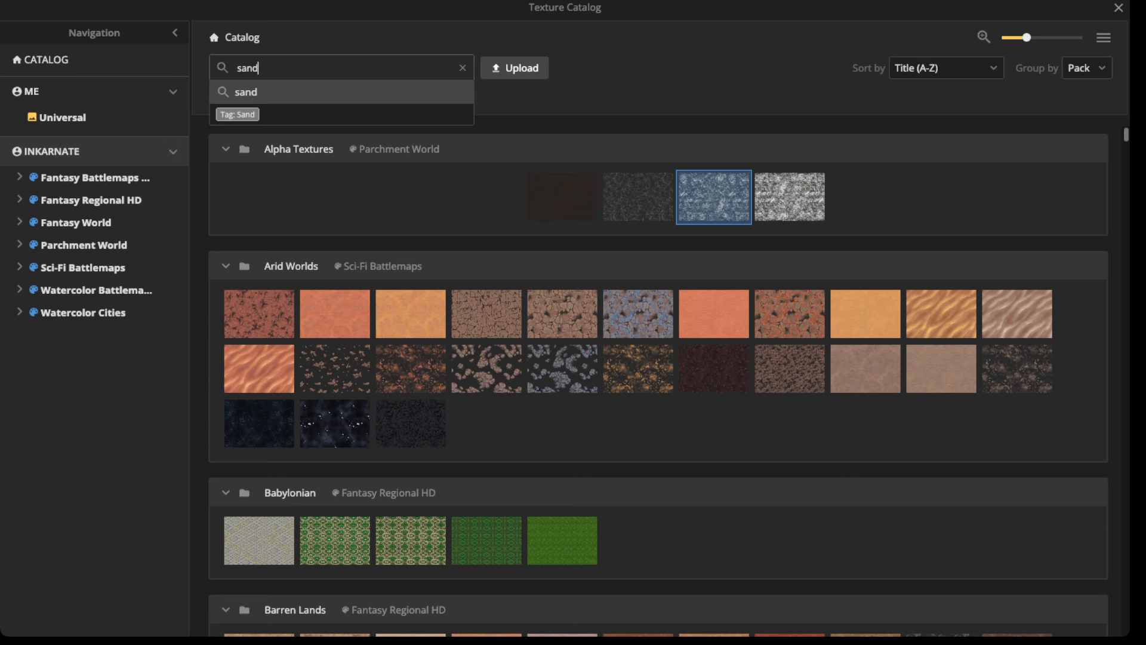
key("Return")
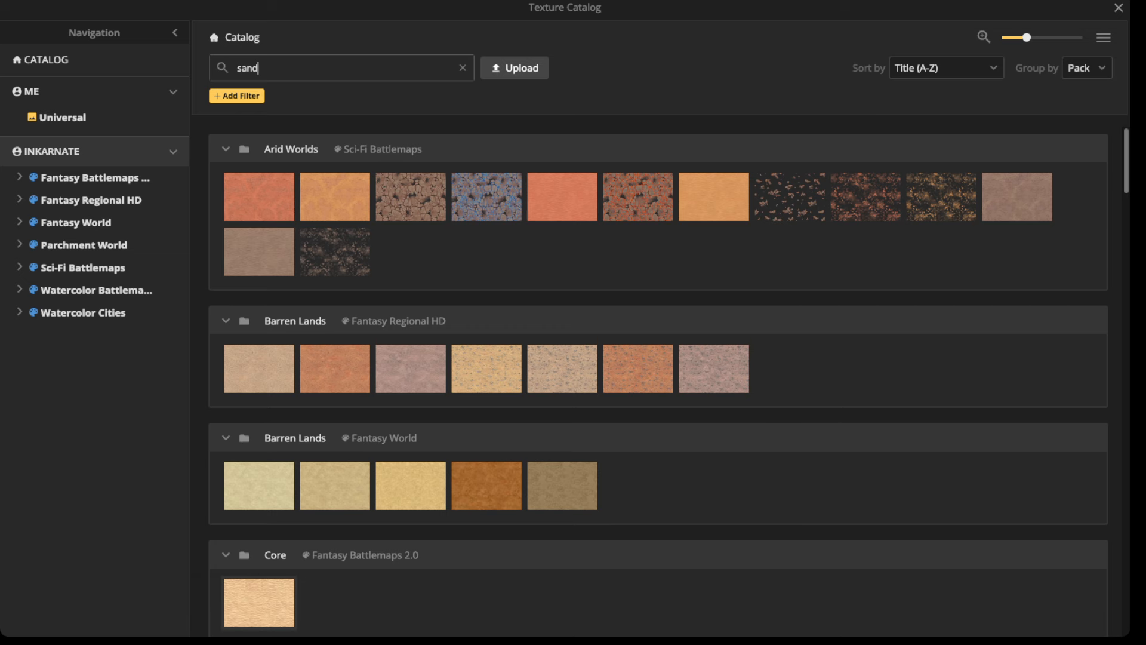
Browse the sand textures and choose the rippled sand texture from the Core pack of Fantasy Battlemaps 2.0.
scroll(658, 383, "down", 5)
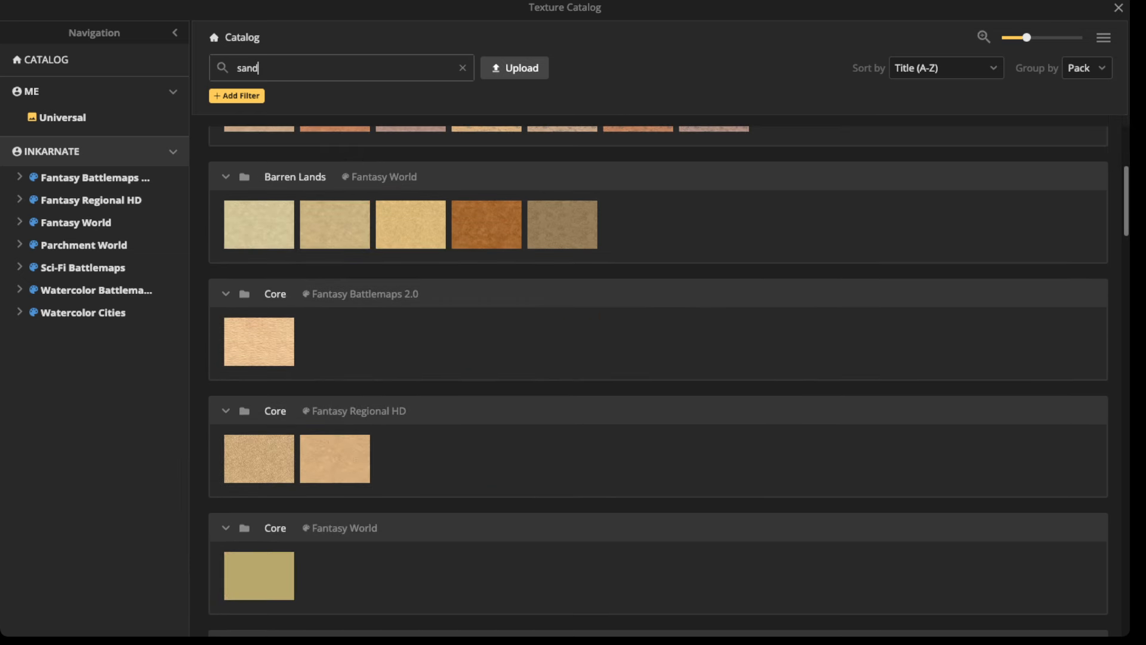
scroll(658, 382, "up", 3)
scroll(258, 197, "up", 3)
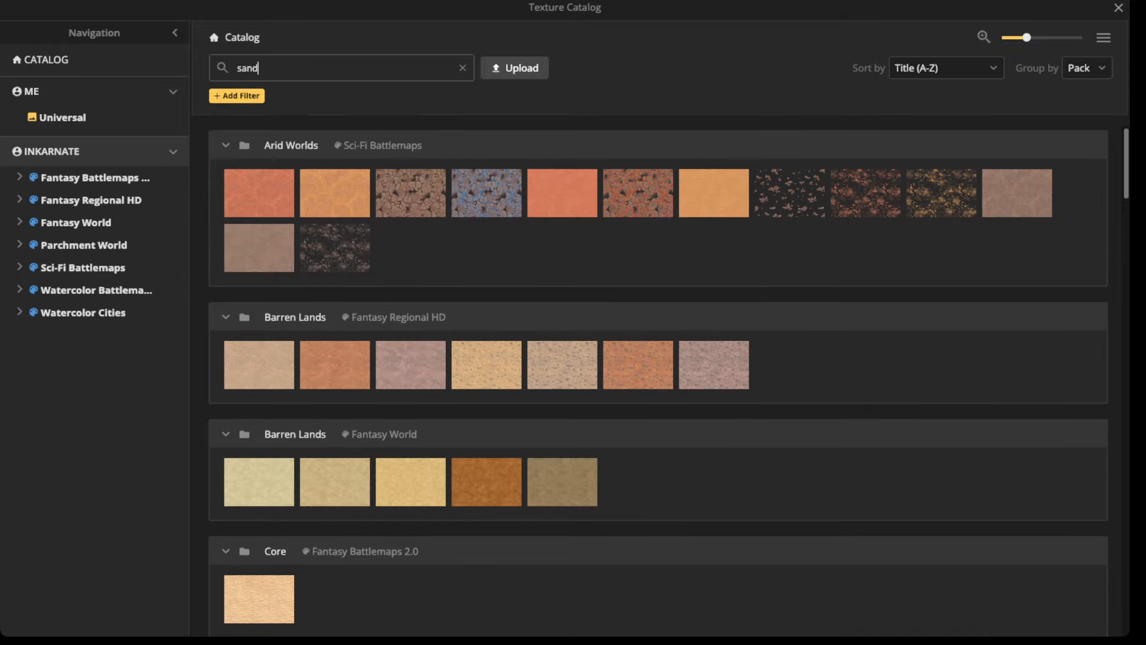
mouse_move(259, 250)
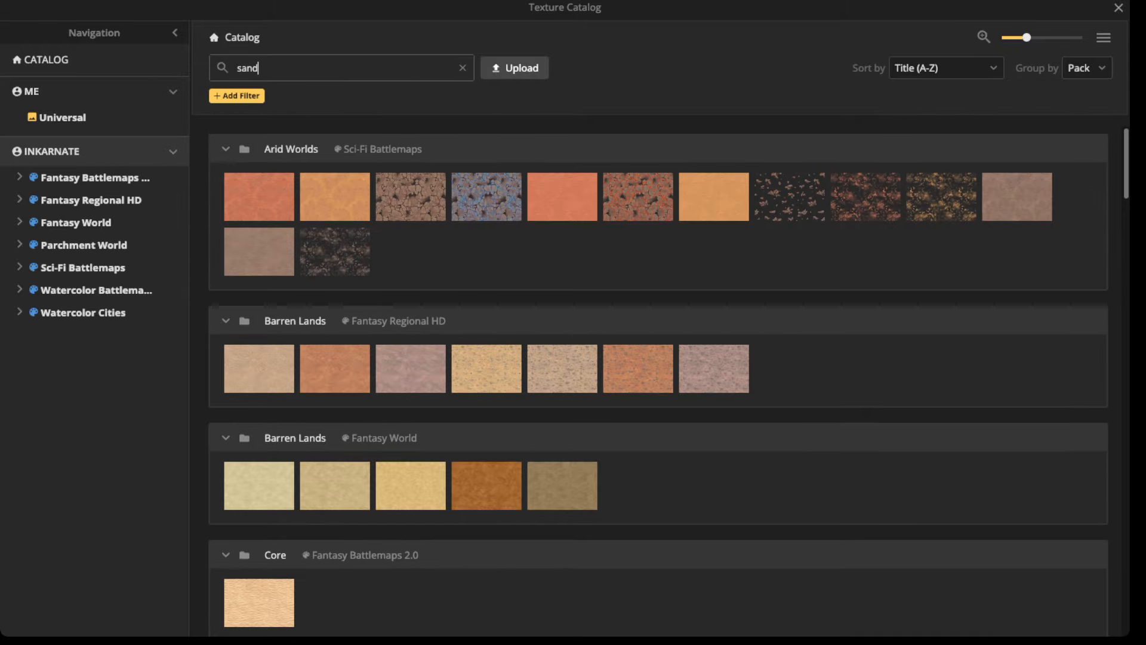
scroll(658, 382, "down", 5)
scroll(258, 239, "down", 3)
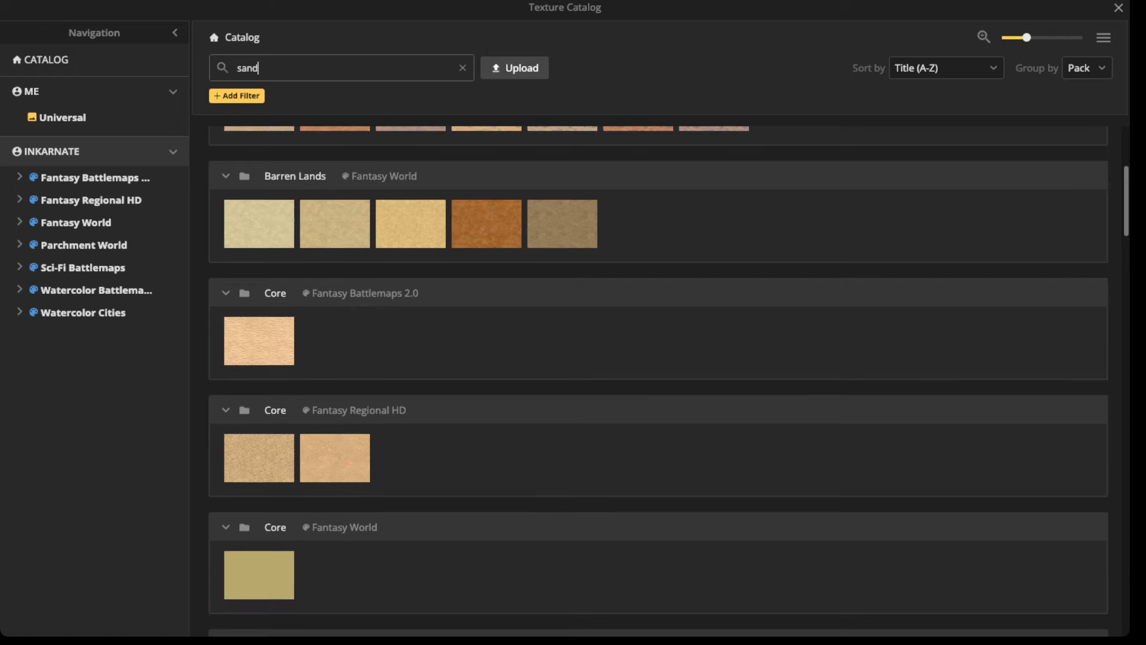
scroll(259, 257, "up", 1)
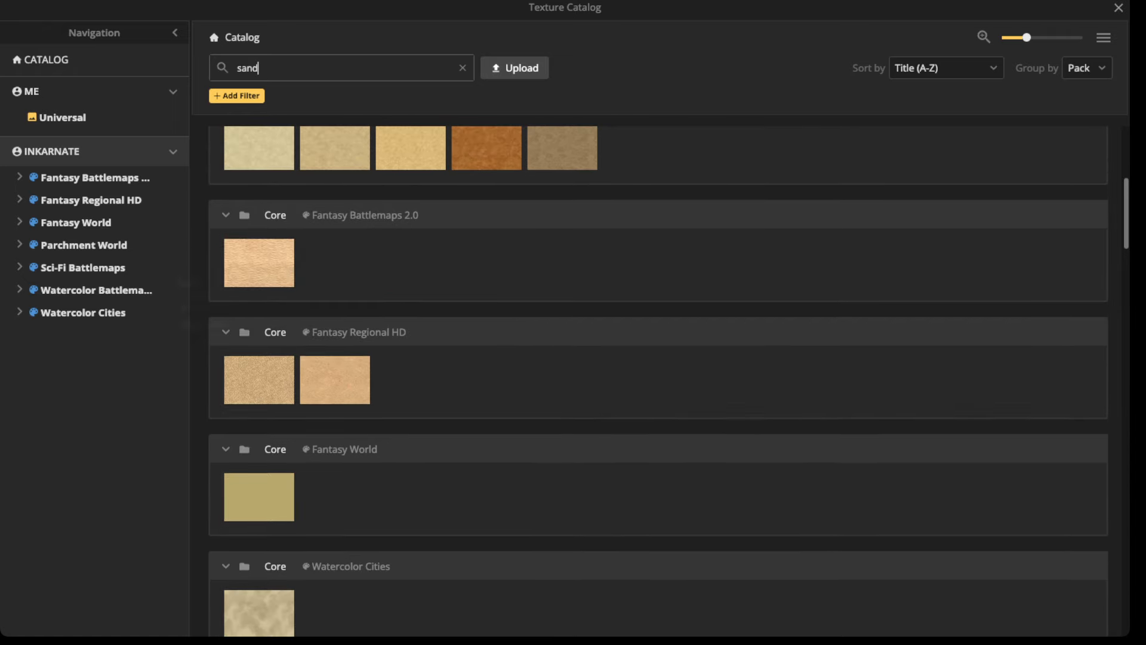
left_click(259, 261)
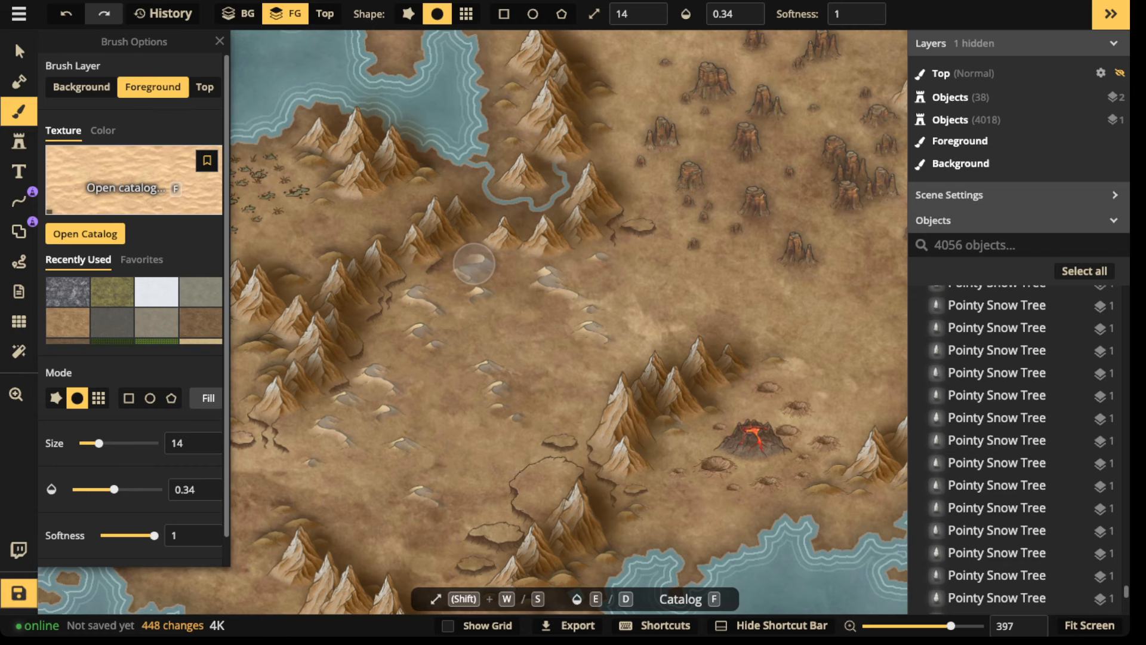
Open the brush's advanced placement settings and reduce the sand texture's size to 35.31.
scroll(476, 266, "up", 4)
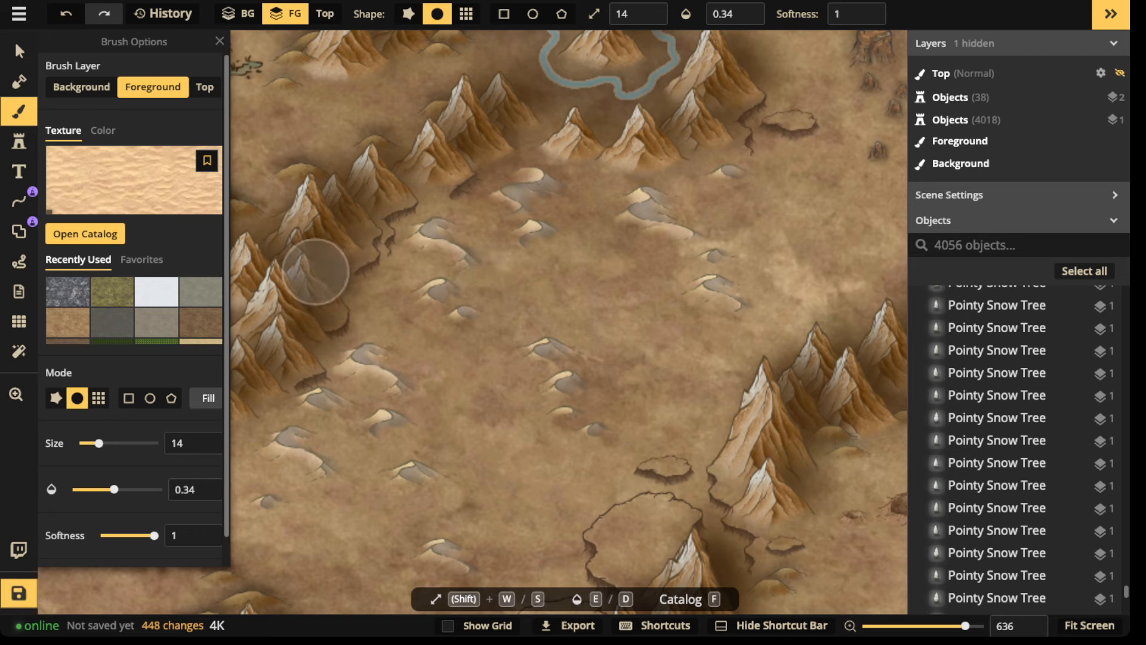
scroll(303, 384, "down", 2)
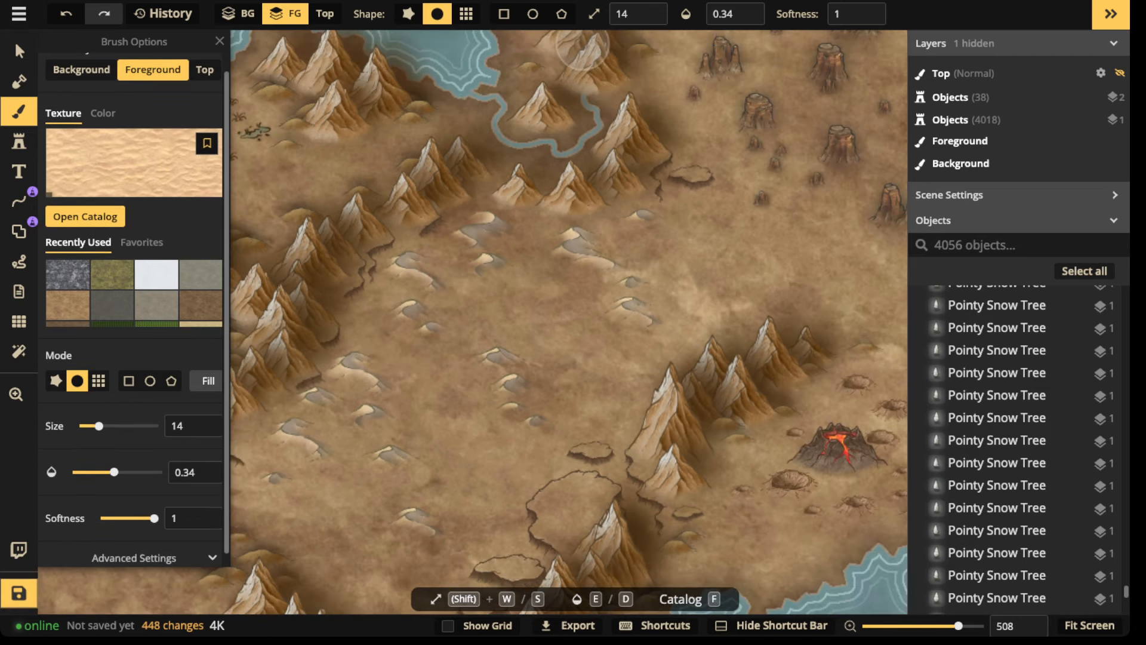
scroll(137, 421, "down", 1)
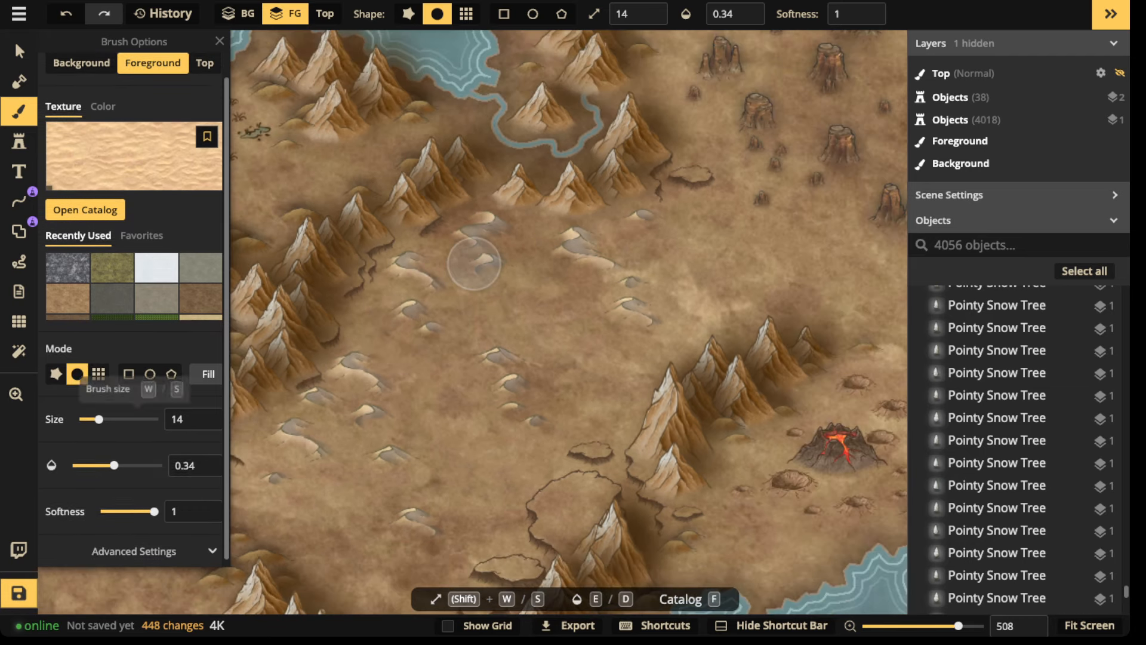
left_click(134, 551)
scroll(134, 549, "down", 2)
scroll(135, 549, "down", 2)
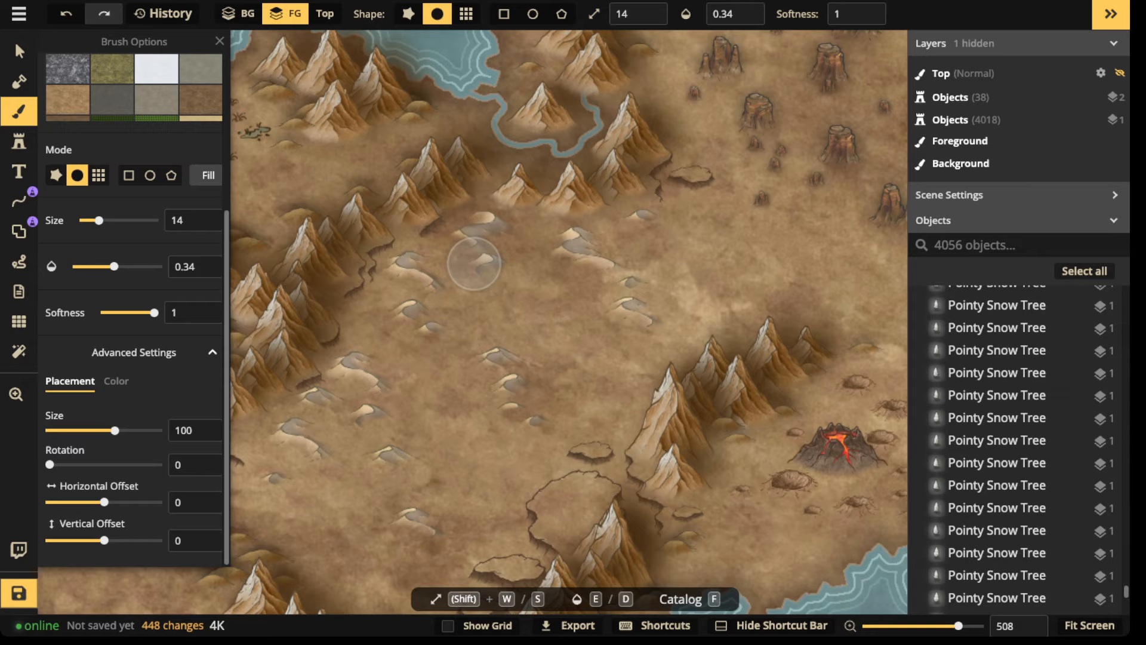
left_click_drag(115, 431, 91, 431)
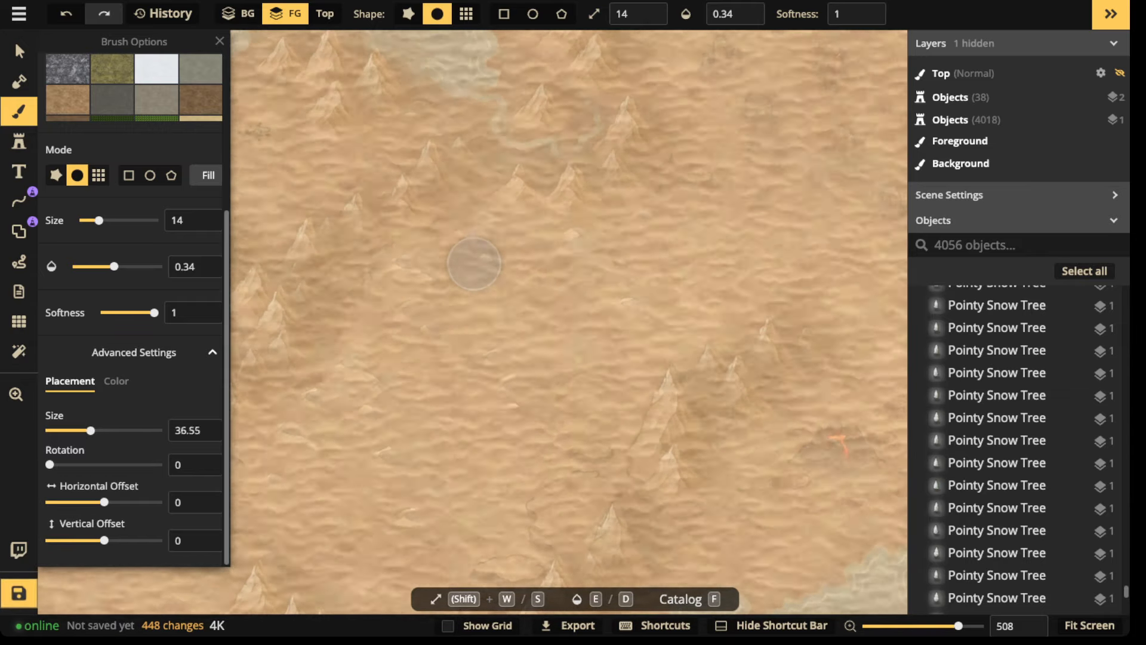
Set the brush size to 31 and paint the rippled sand over the dune field between the two mountain ranges.
scroll(477, 397, "up", 3)
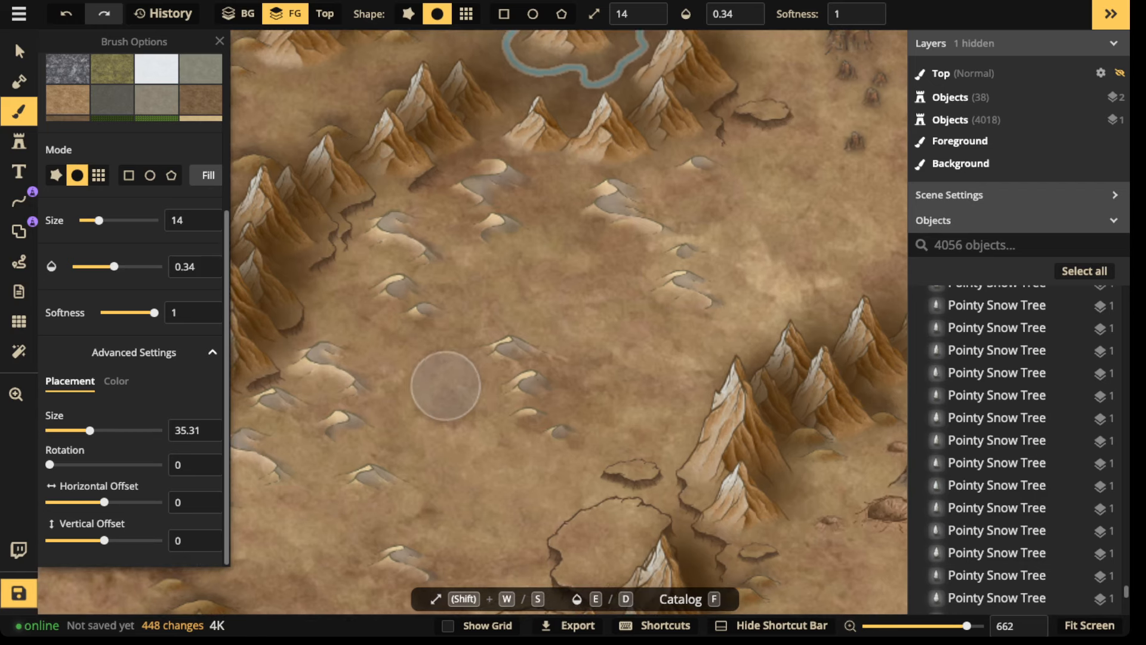
key("s")
key("s")
key("w")
key("w")
key("w")
key("w")
key("s")
scroll(446, 385, "down", 5)
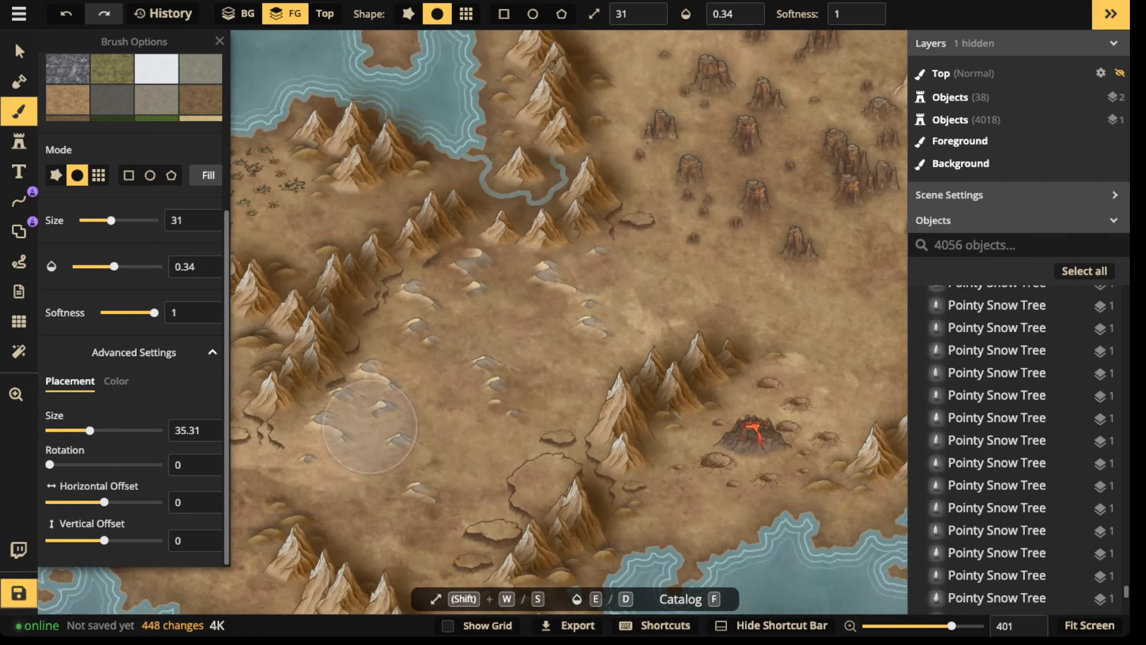
mouse_move(426, 409)
left_mouse_down()
mouse_move(383, 453)
mouse_move(397, 355)
mouse_move(425, 389)
mouse_move(478, 406)
mouse_move(585, 315)
left_mouse_up()
left_click_drag(525, 367, 593, 295)
left_click_drag(508, 343, 616, 268)
mouse_move(561, 316)
left_mouse_down()
mouse_move(686, 268)
mouse_move(648, 284)
mouse_move(370, 514)
mouse_move(358, 442)
mouse_move(412, 454)
mouse_move(385, 463)
left_mouse_up()
left_click_drag(418, 358, 682, 287)
mouse_move(532, 352)
left_mouse_down()
mouse_move(677, 280)
mouse_move(486, 421)
left_mouse_up()
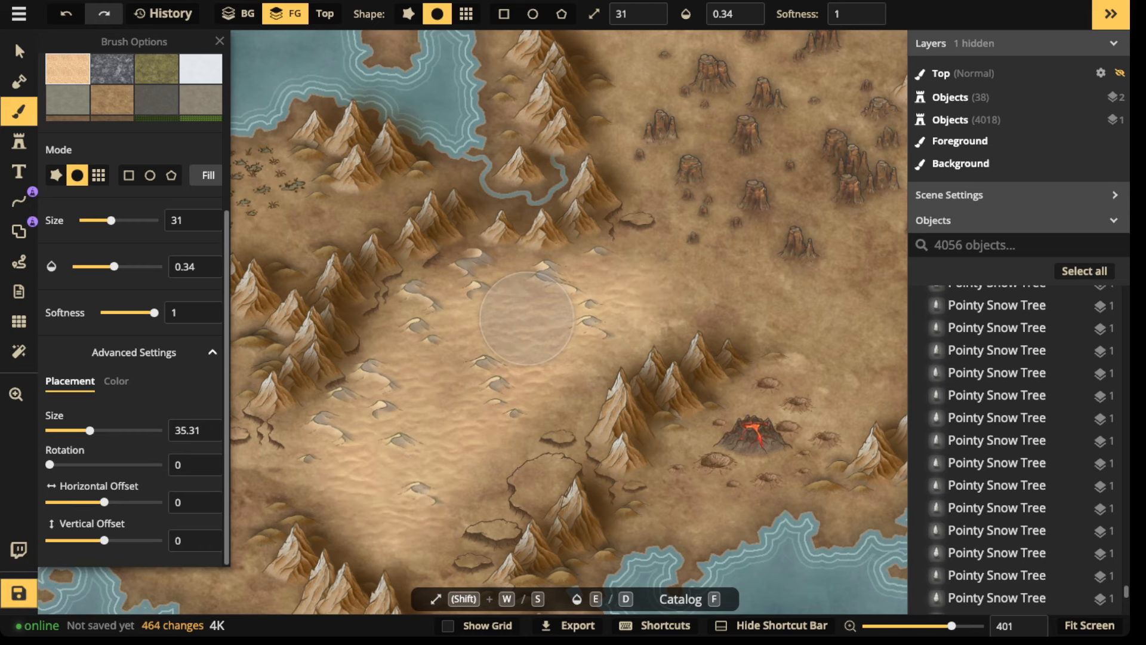
Set the brush size to 3 and the opacity to 0.49, and dab sand specks along the dune field's eastern edge.
scroll(538, 329, "down", 2)
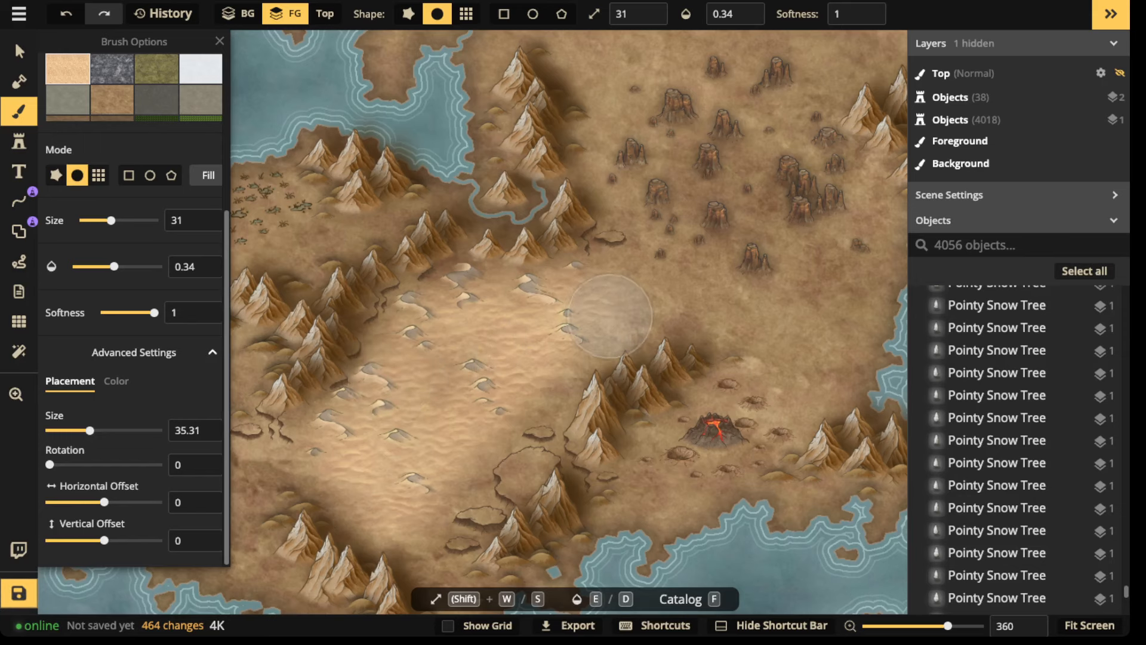
scroll(640, 287, "up", 10)
key("s")
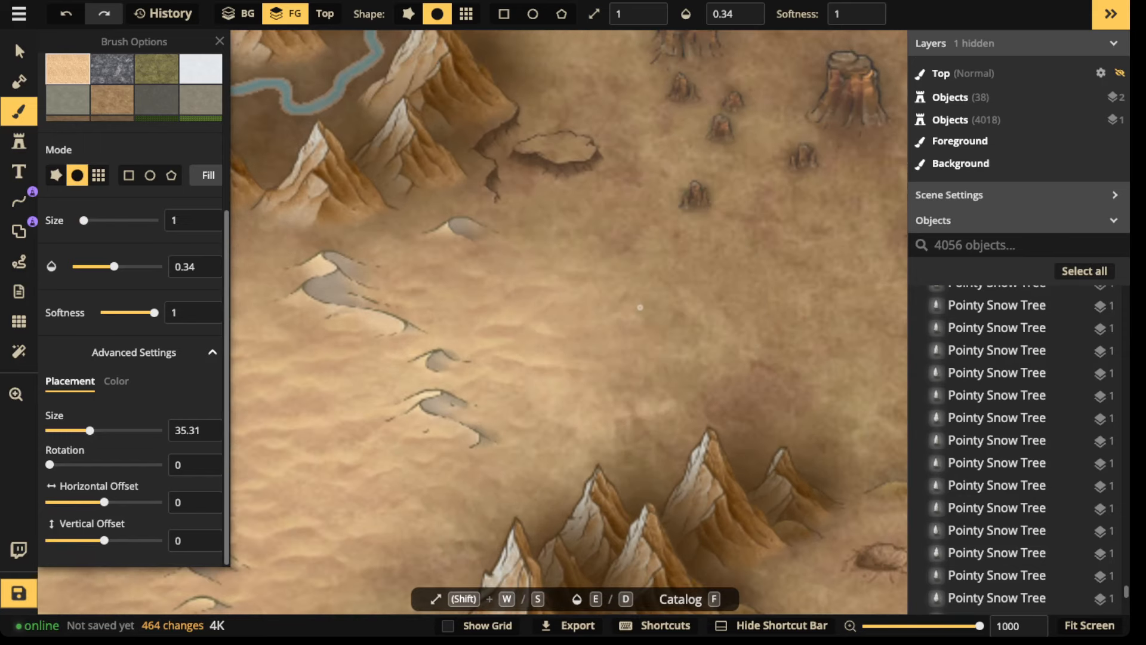
key("w")
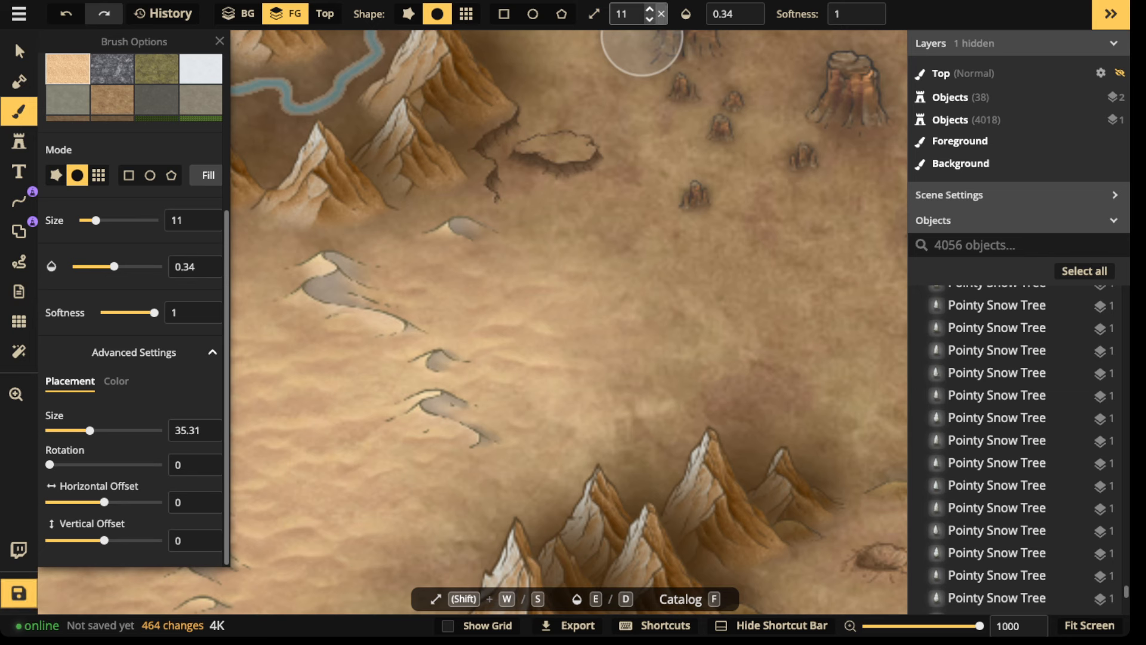
key("s")
key("s")
key("s")
key("s")
key("s")
key("s")
key("s")
key("s")
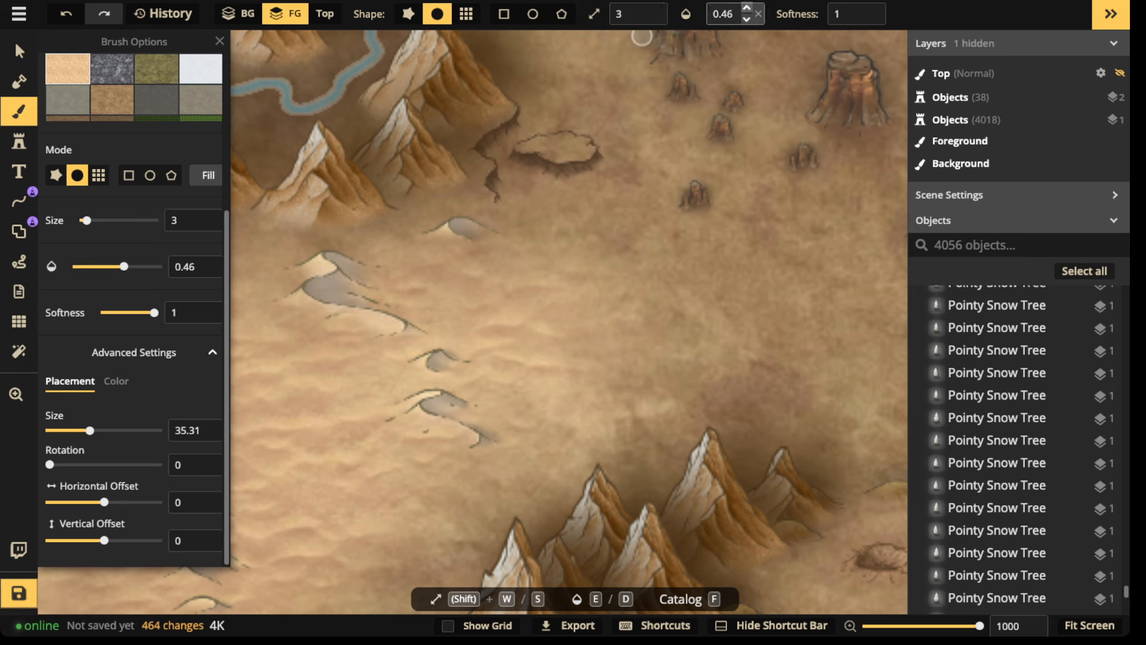
key("e")
key("e")
key("e")
left_click(583, 312)
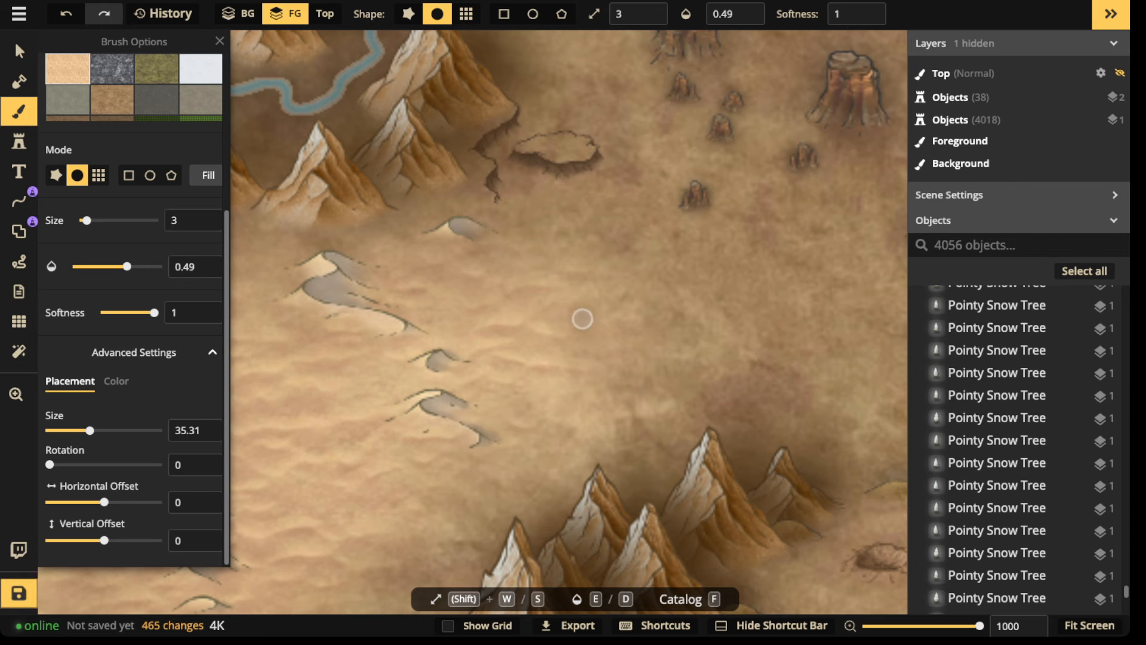
left_click(597, 306)
left_click(599, 279)
left_click(609, 253)
left_click(593, 258)
left_click(575, 262)
left_click(586, 240)
left_click(592, 237)
left_click(614, 224)
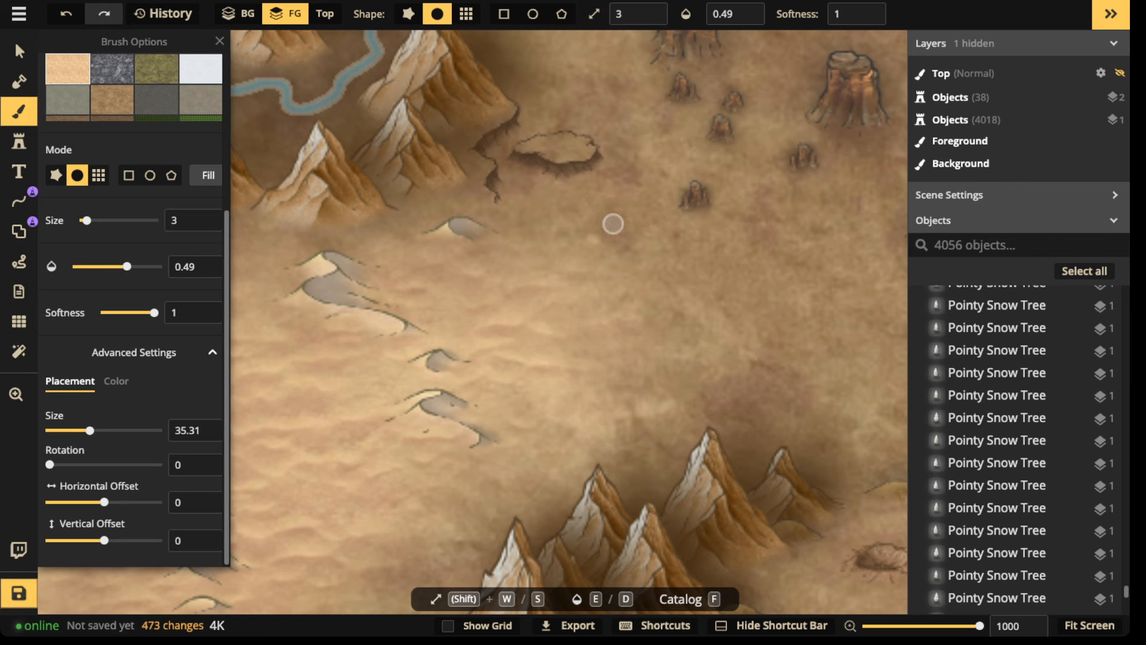
Add more small sand dabs northward toward the crater and cracked ground northeast of the dunes.
left_click(592, 221)
left_click(575, 212)
left_click(576, 204)
left_click(569, 208)
left_click(538, 226)
left_click(529, 201)
left_click(545, 200)
left_click(577, 199)
left_click(626, 190)
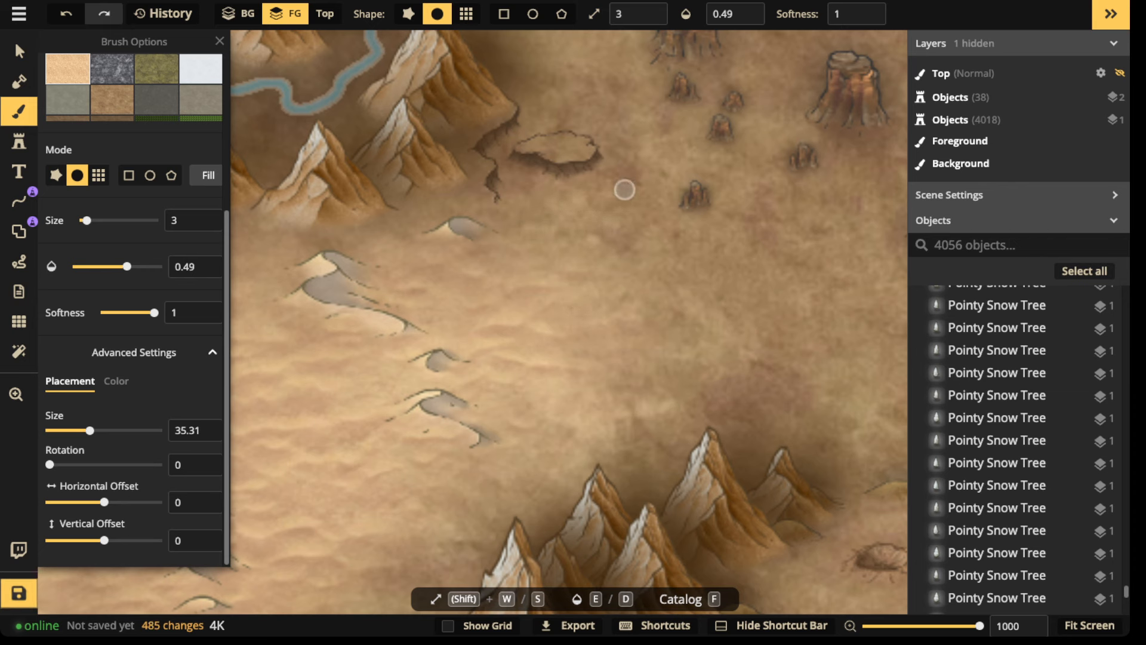
Set the brush opacity to 1 and dab stronger sand specks on the open ground east of the northeastern dunes.
double_click(726, 15)
type("1")
key("Return")
left_click(546, 246)
left_click(578, 239)
left_click(570, 226)
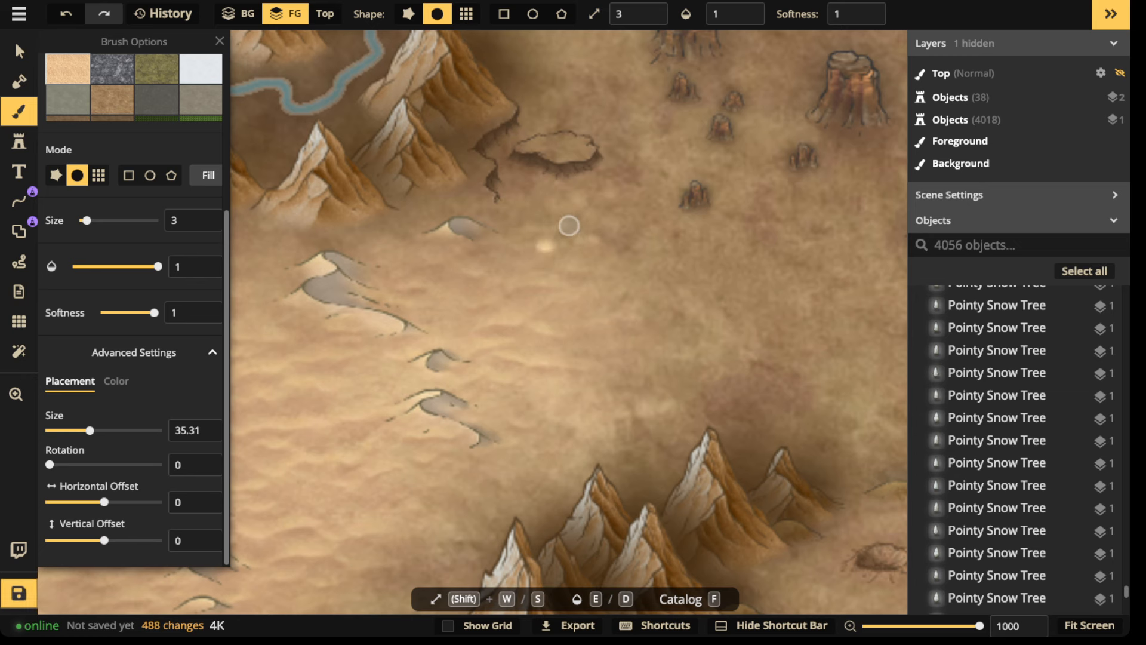
left_click(592, 243)
left_click(575, 266)
left_click(599, 271)
left_click(606, 283)
left_click(641, 274)
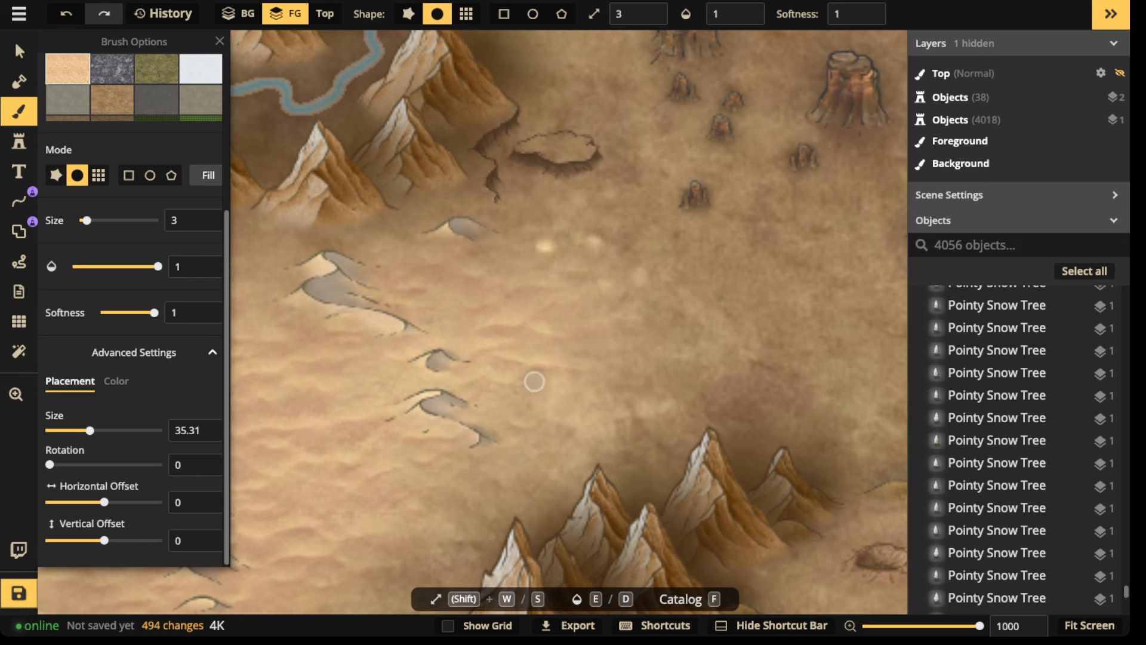
Lower the brush opacity to 0.84 and dab a few sand specks farther southeast, north of the mountain cluster.
scroll(725, 14, "down", 15)
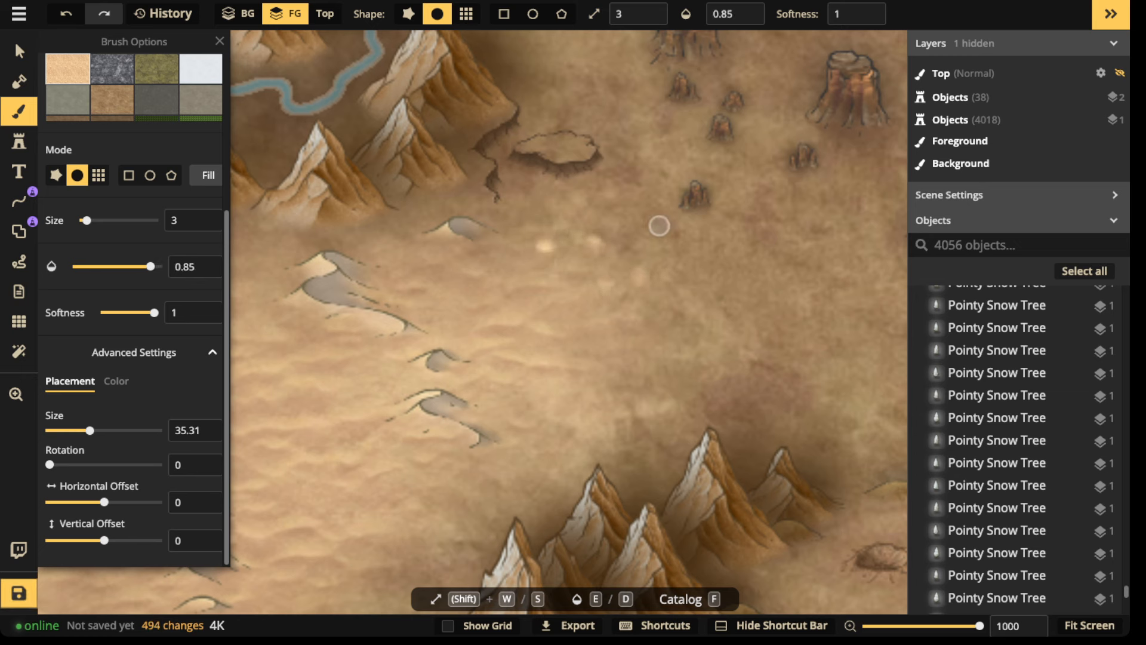
left_click(747, 19)
left_click(664, 305)
left_click(671, 330)
left_click(689, 336)
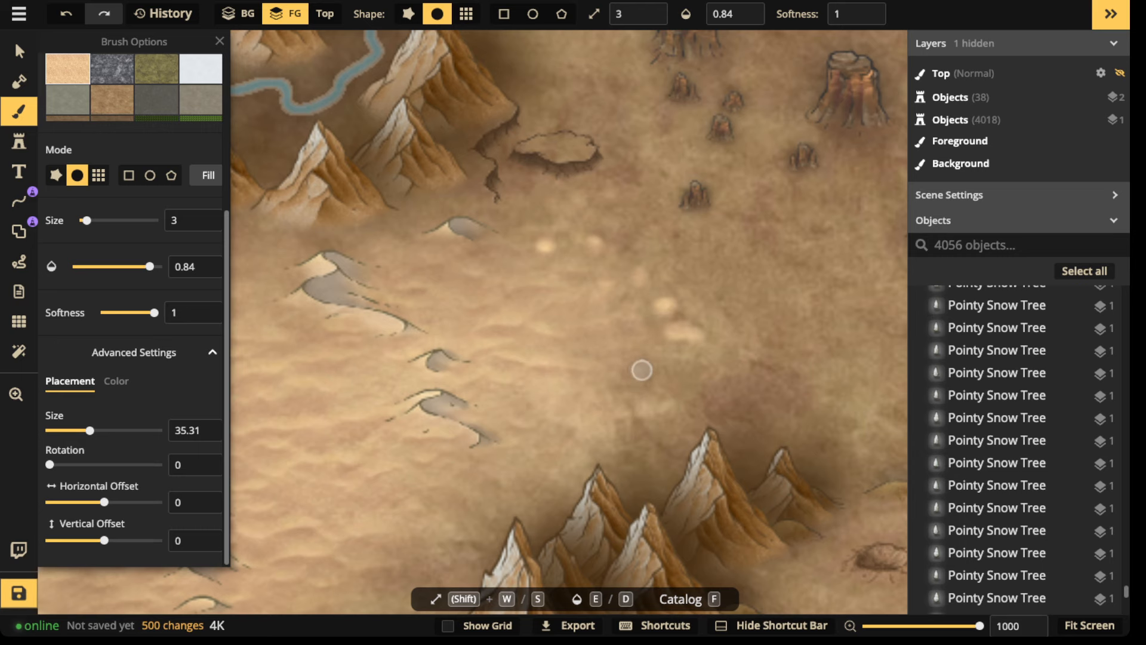
Set the brush size to 13 and dab rippled sand around the northeastern dunes.
scroll(609, 375, "down", 3)
key("shift+w")
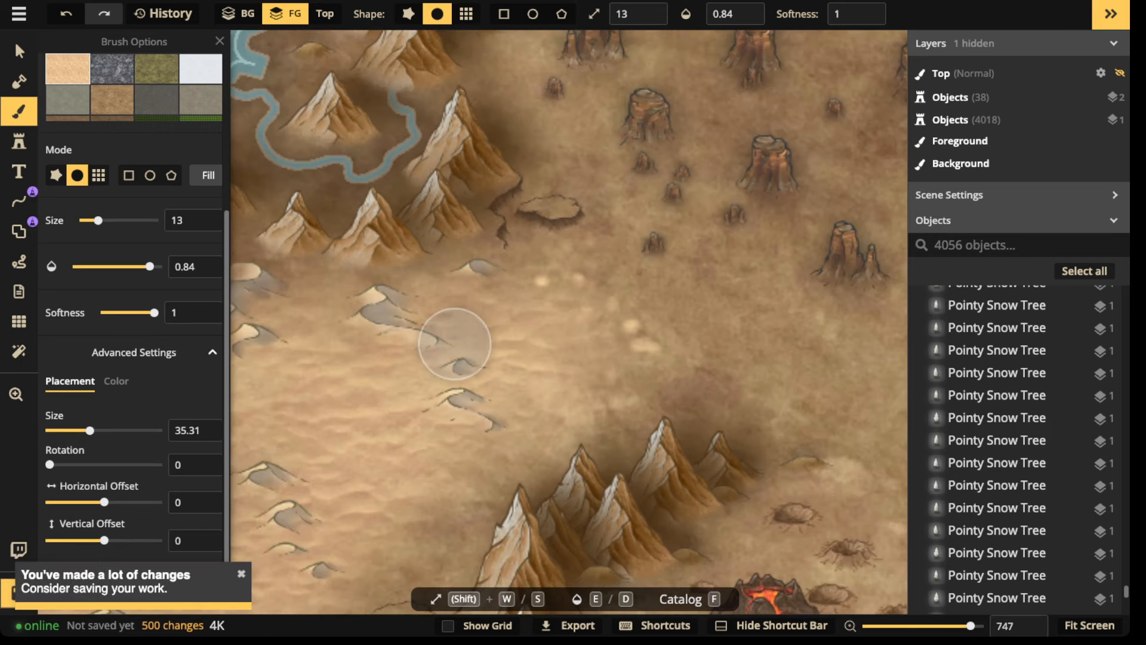
left_click_drag(343, 326, 425, 333)
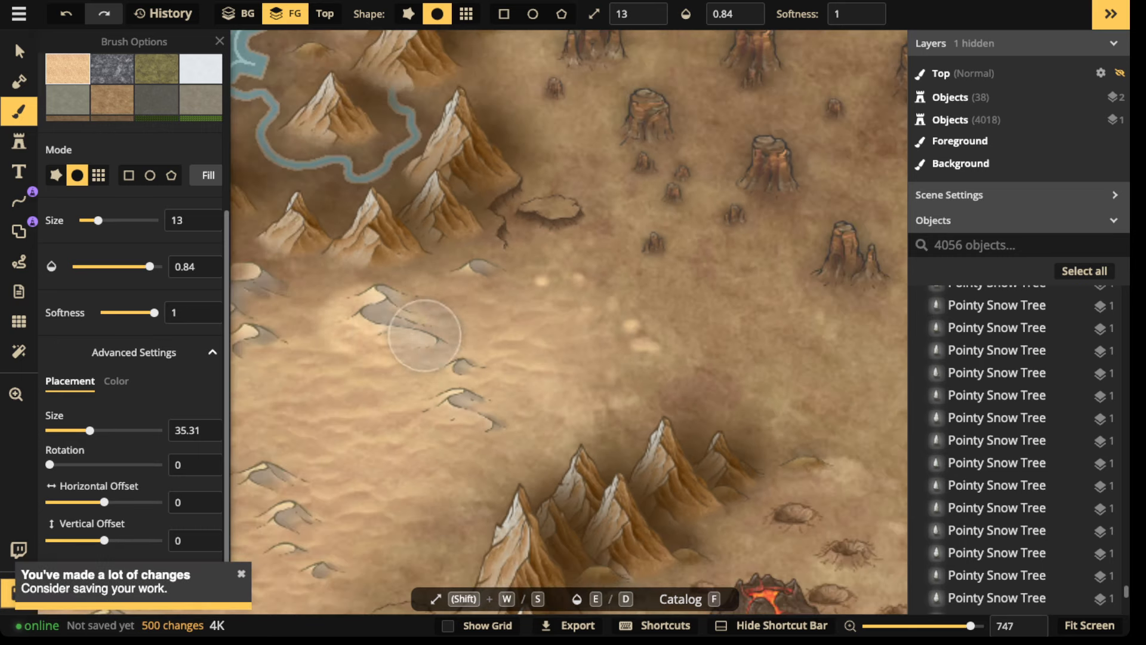
left_click(486, 278)
left_click(492, 289)
left_click(440, 358)
left_click(439, 356)
left_click(441, 376)
left_click(442, 415)
left_click(530, 419)
left_click(480, 399)
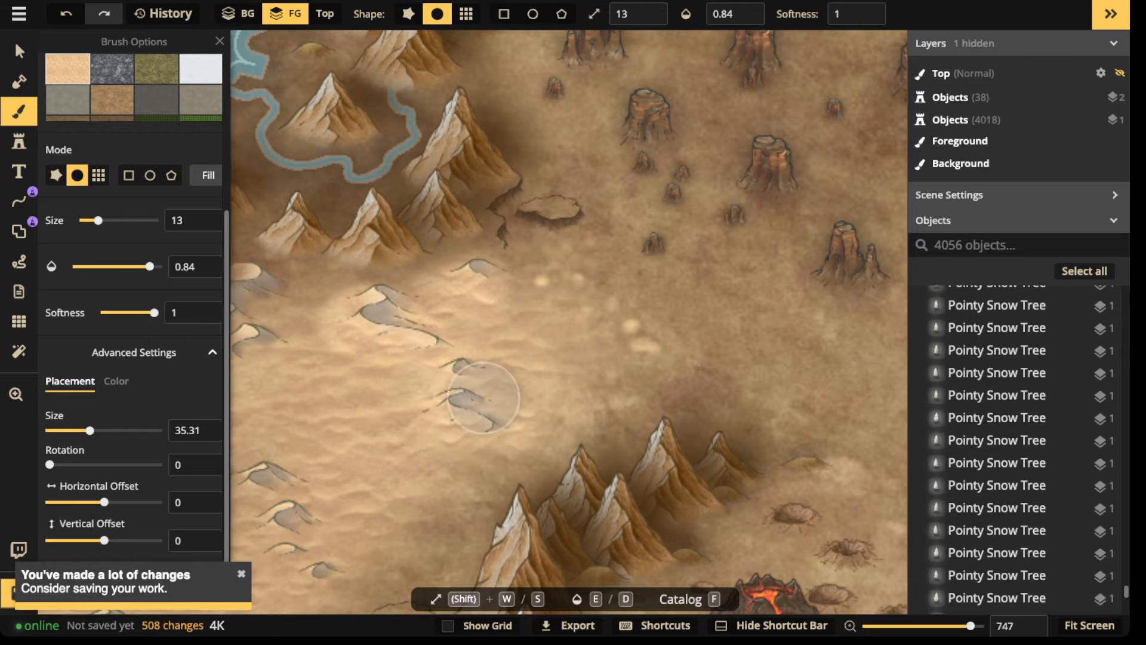
Dab more rippled sand over the northern, central and northwestern dunes of the desert field.
left_click_drag(508, 371, 688, 322)
left_click(433, 252)
left_click(402, 299)
left_click(458, 312)
left_click(482, 325)
left_click(431, 442)
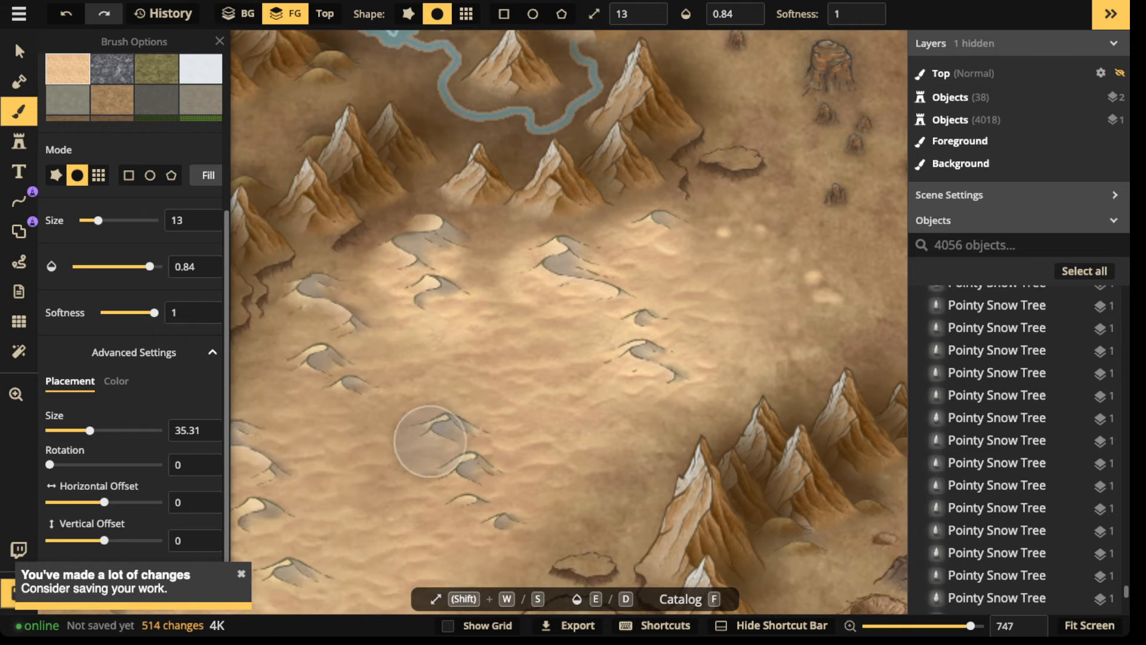
left_click(434, 441)
left_click(473, 443)
left_click(458, 484)
left_click(521, 519)
left_click(333, 291)
left_click(330, 363)
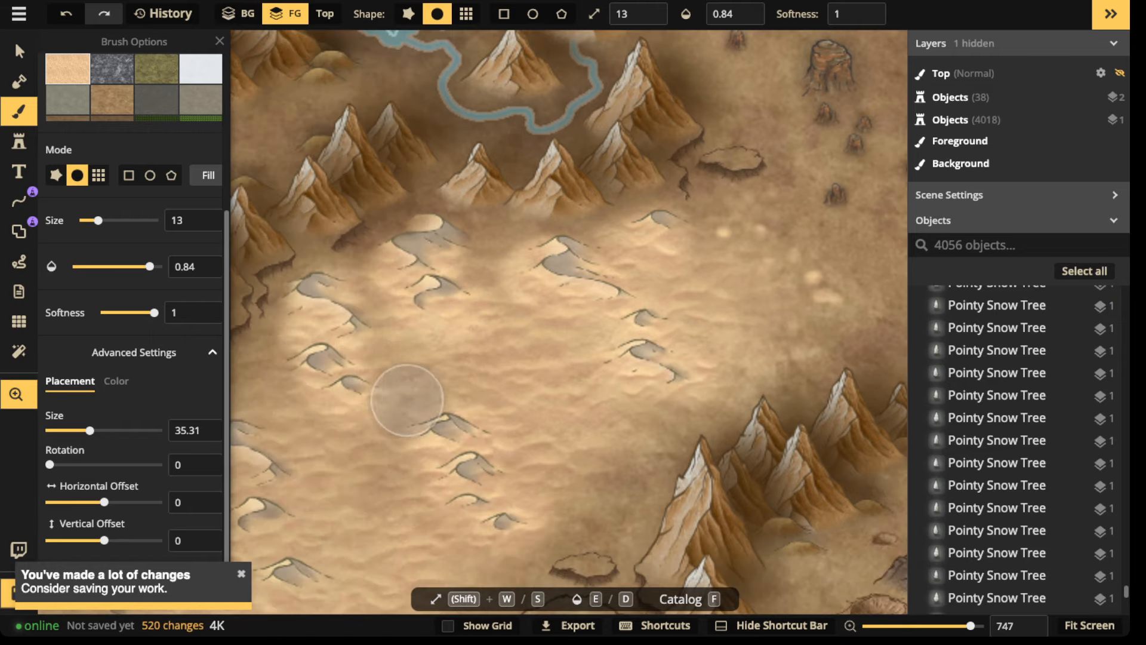
Dab rippled sand on the southwestern dunes and save the map.
left_click_drag(407, 400, 598, 276)
left_click(440, 410)
left_click(478, 456)
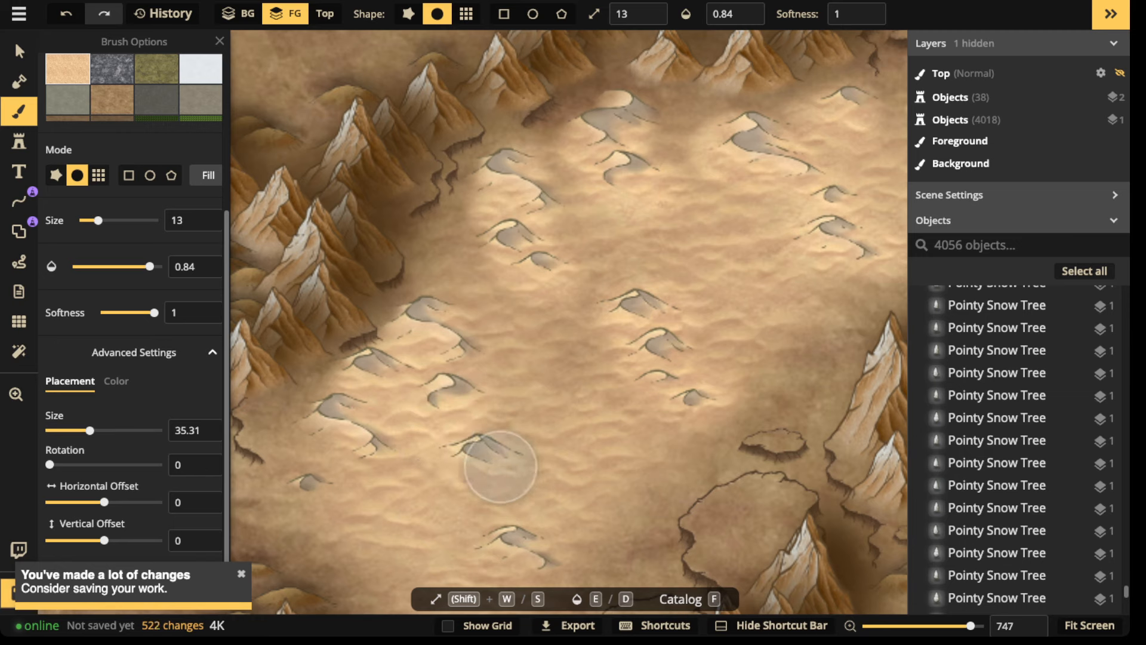
left_click(529, 545)
left_click(310, 475)
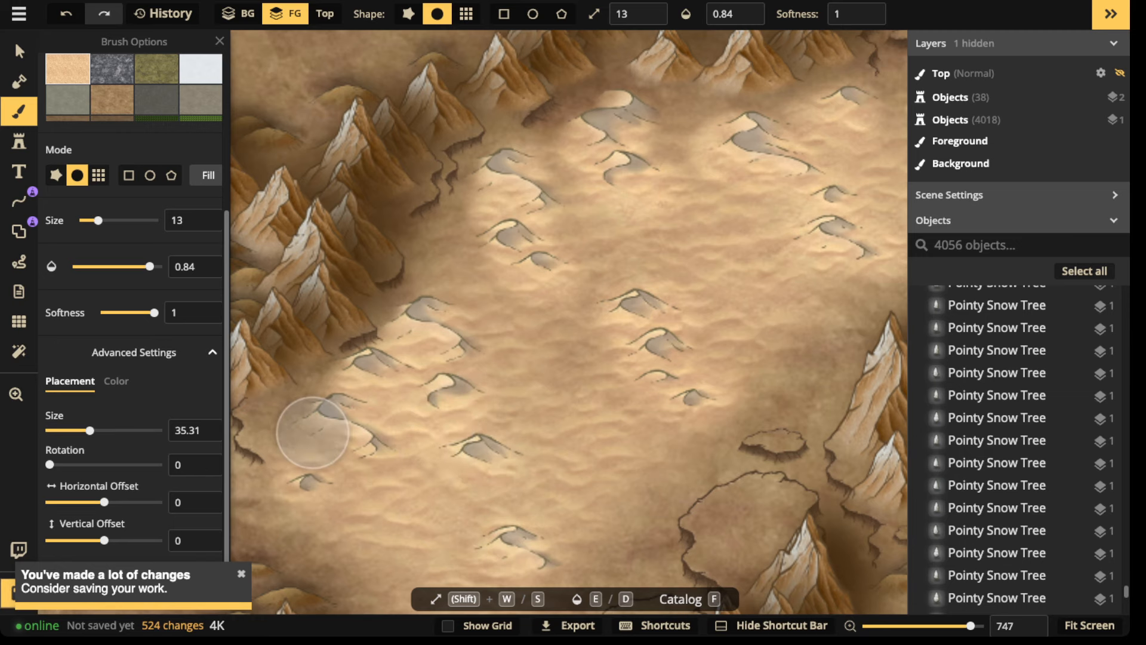
scroll(312, 432, "down", 5)
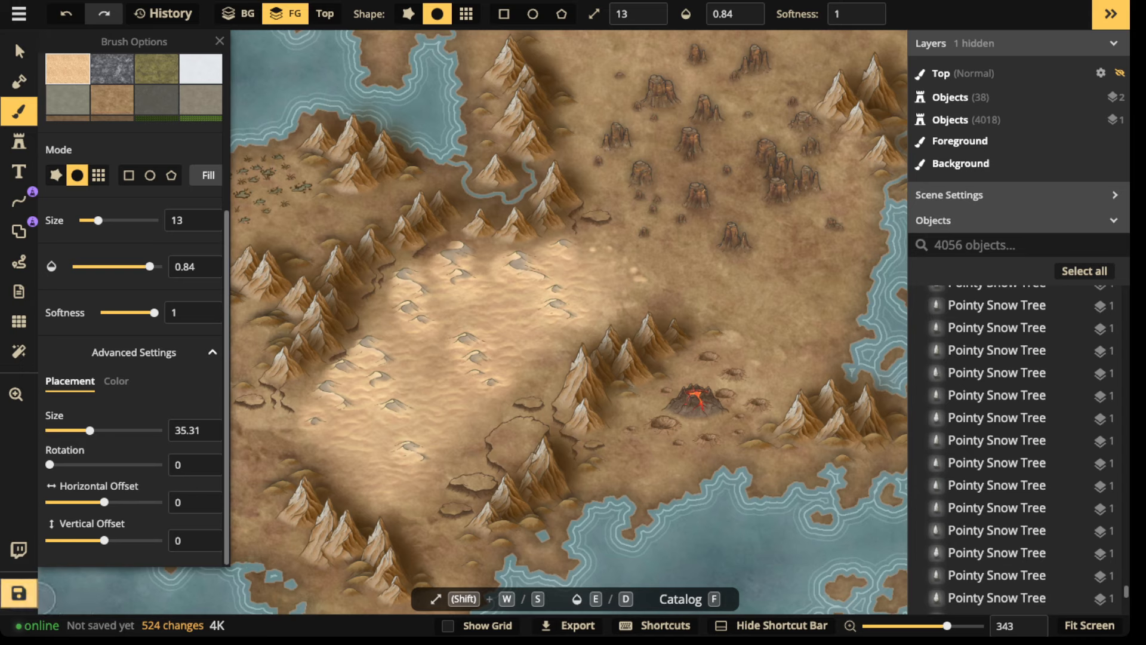
left_click(18, 593)
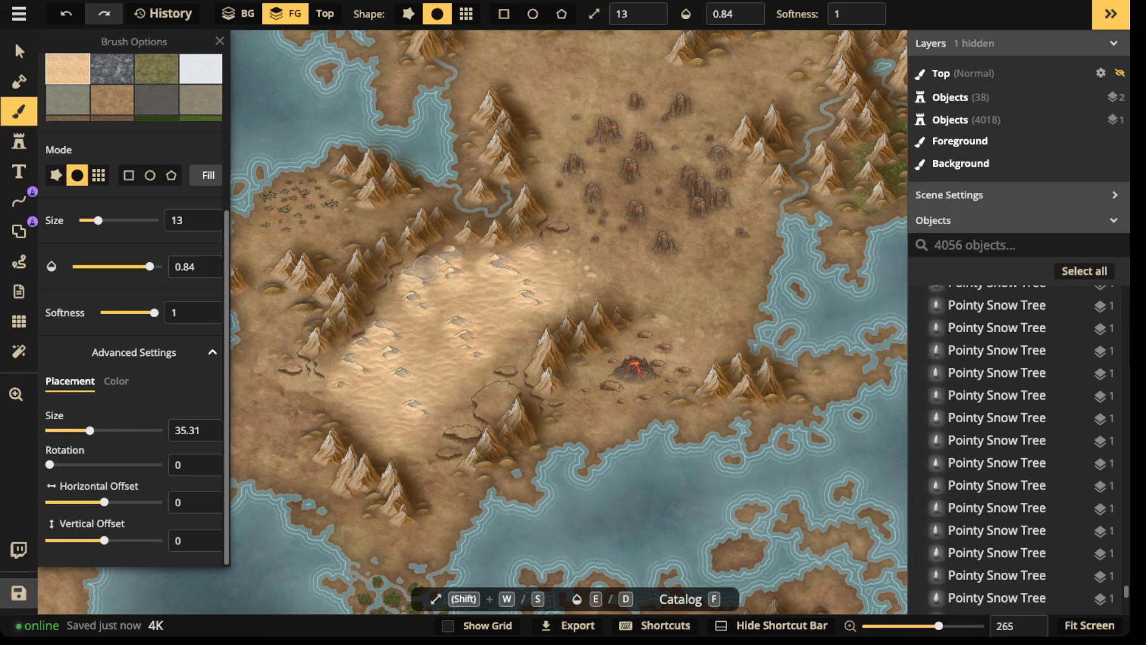
Set the brush size to 2 and the opacity to 0.6, and dab fine sand specks on the ground east of the northeastern dunes.
scroll(543, 233, "up", 5)
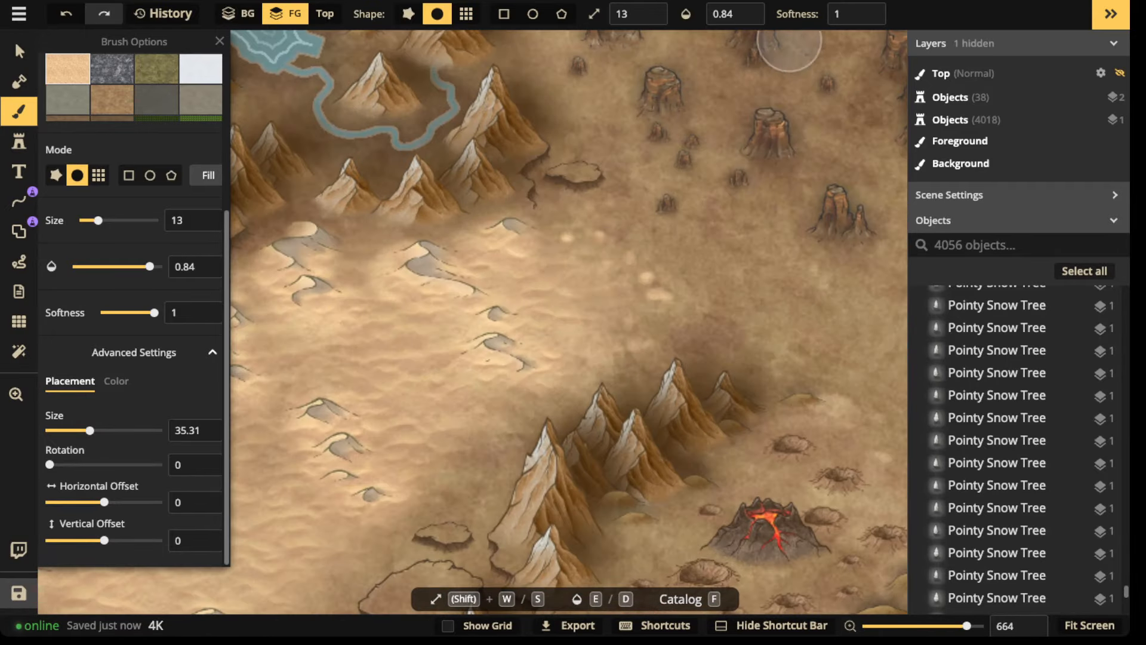
left_click(747, 21)
left_click(747, 21)
left_click(747, 21)
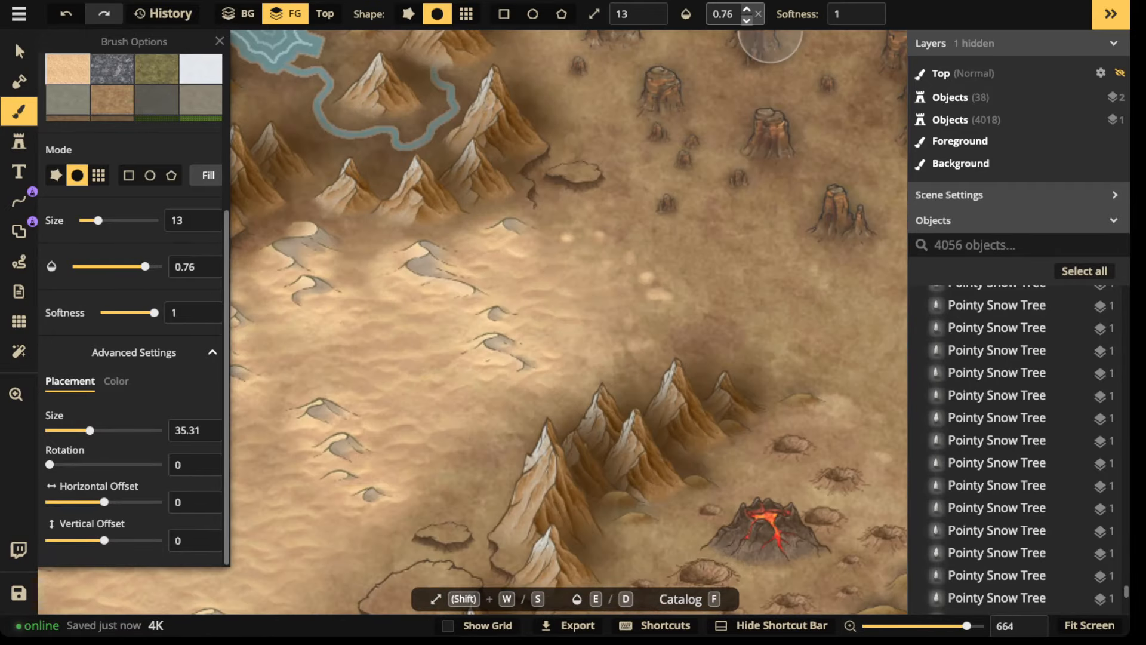
left_click(747, 19)
left_click(747, 20)
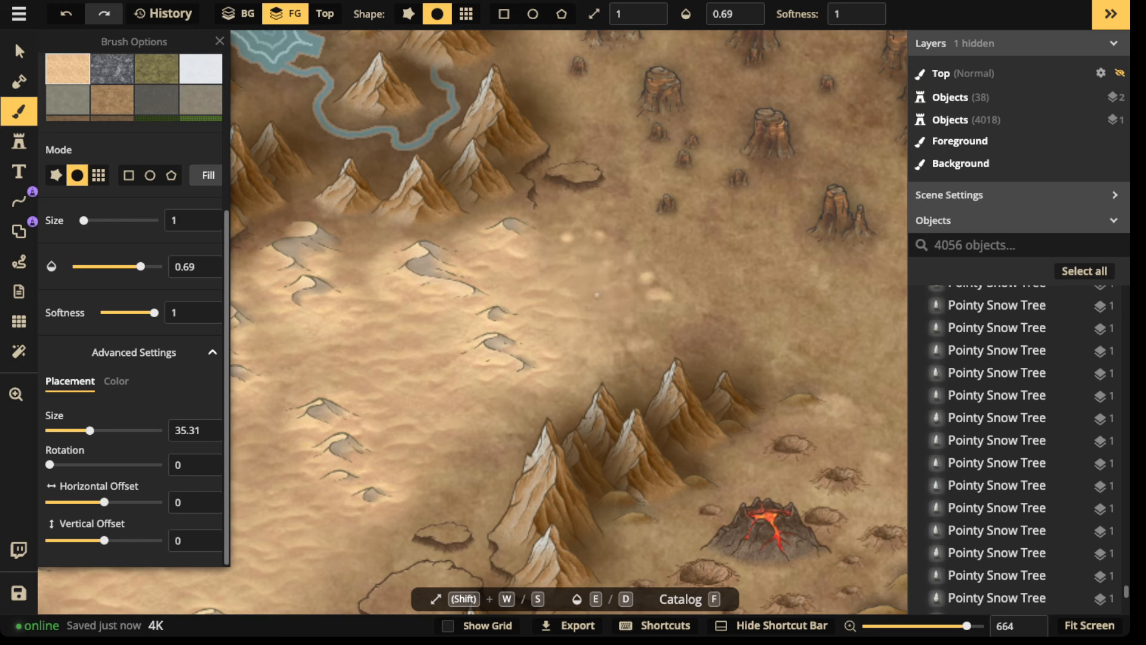
key("s")
key("s")
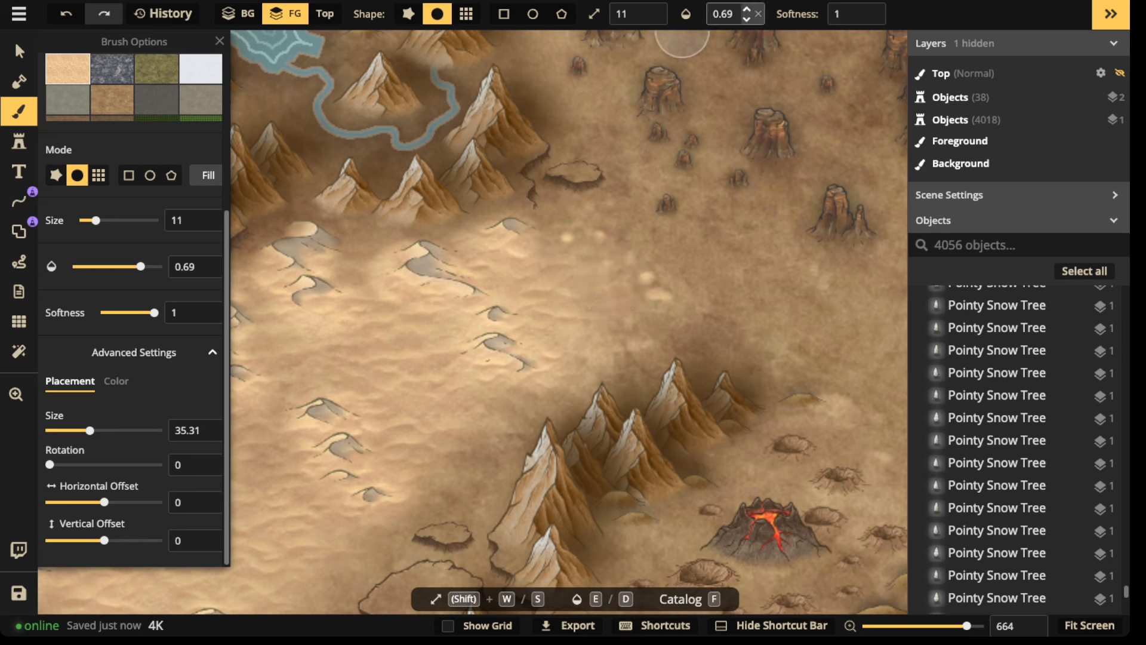
key("d")
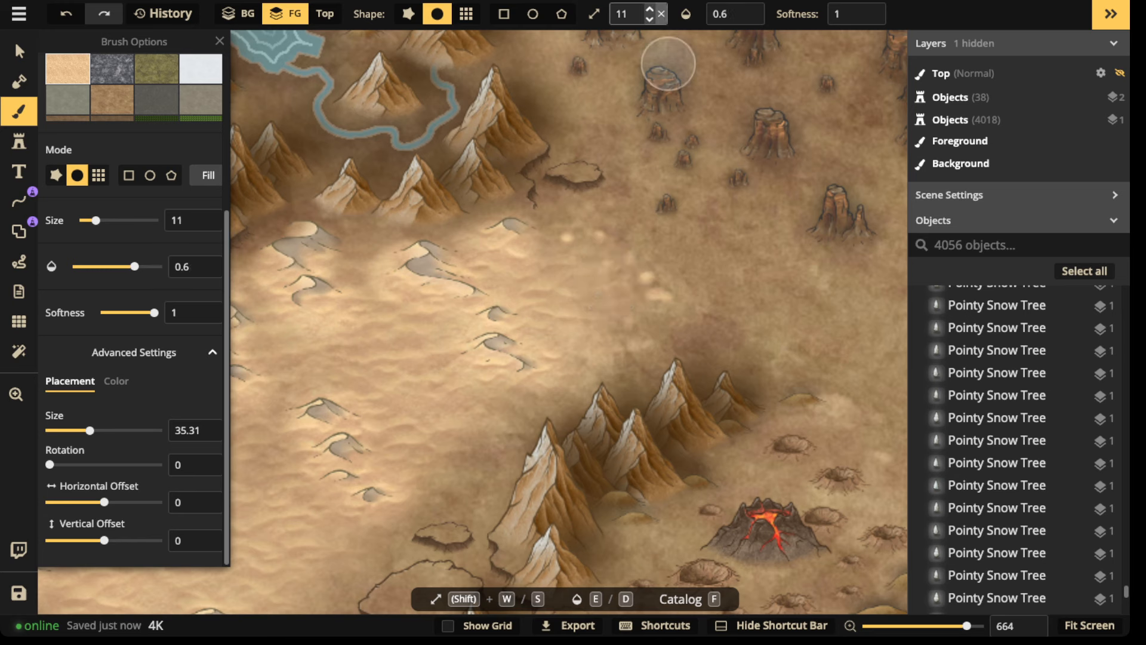
key("shift+s")
key("w")
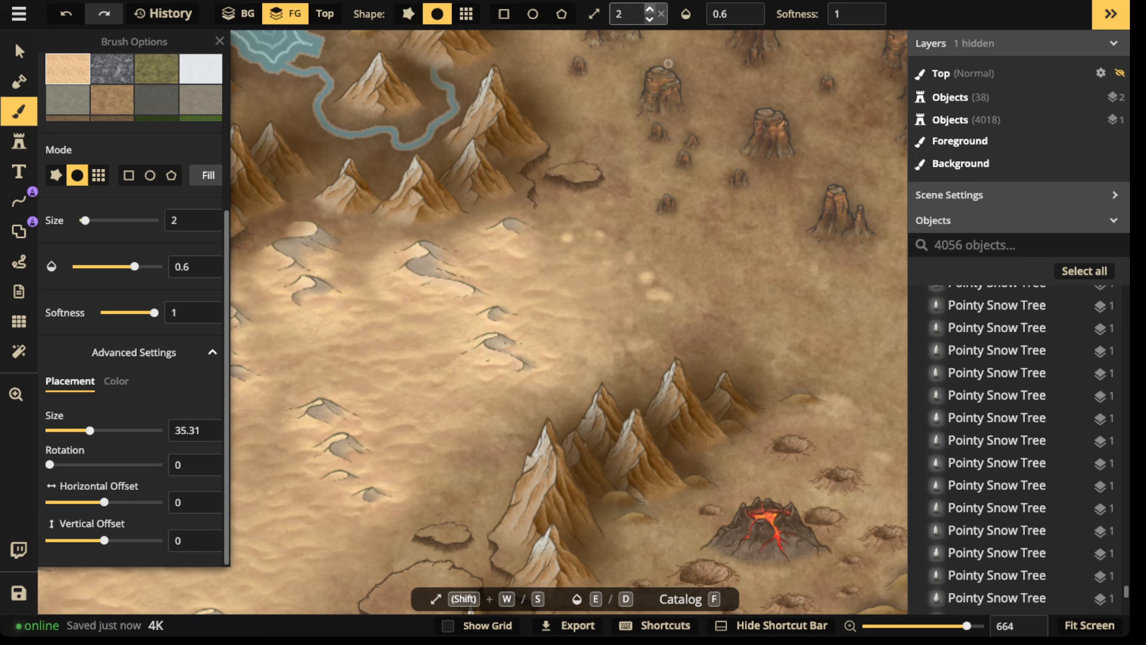
left_click(625, 299)
left_click(611, 289)
left_click(591, 297)
left_click(628, 304)
left_click(639, 311)
left_click(683, 303)
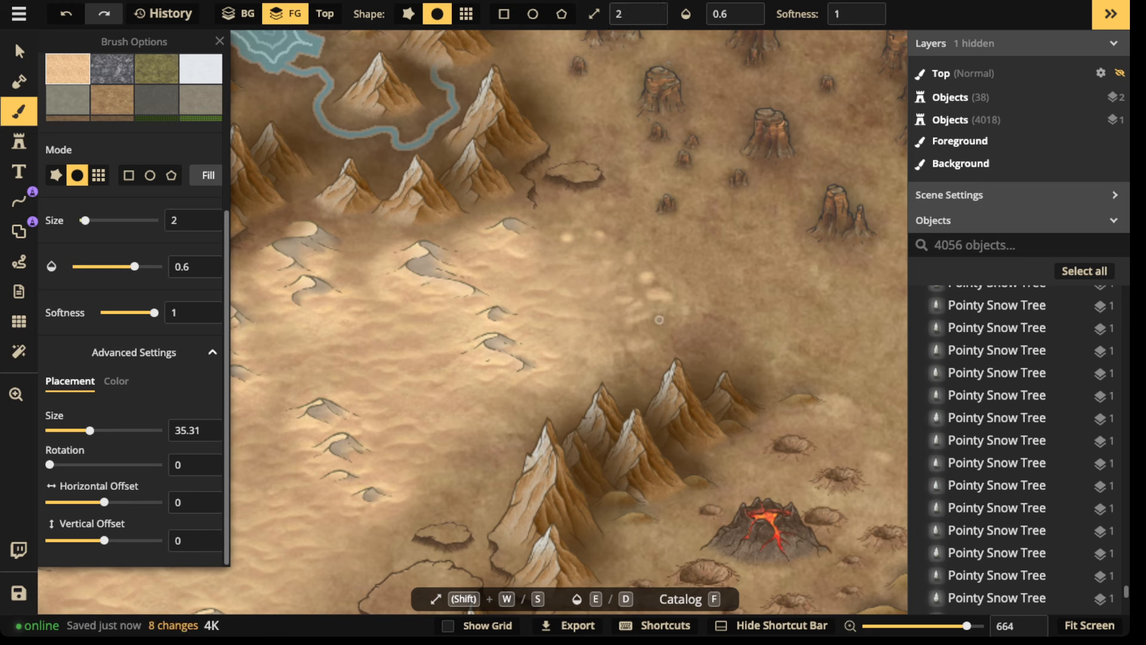
Scatter more fine sand specks southward toward the mountain cluster and slightly farther east.
left_click(656, 323)
left_click(676, 333)
left_click(649, 357)
left_click(636, 362)
left_click(655, 367)
left_click(660, 353)
left_click(679, 310)
left_click(701, 284)
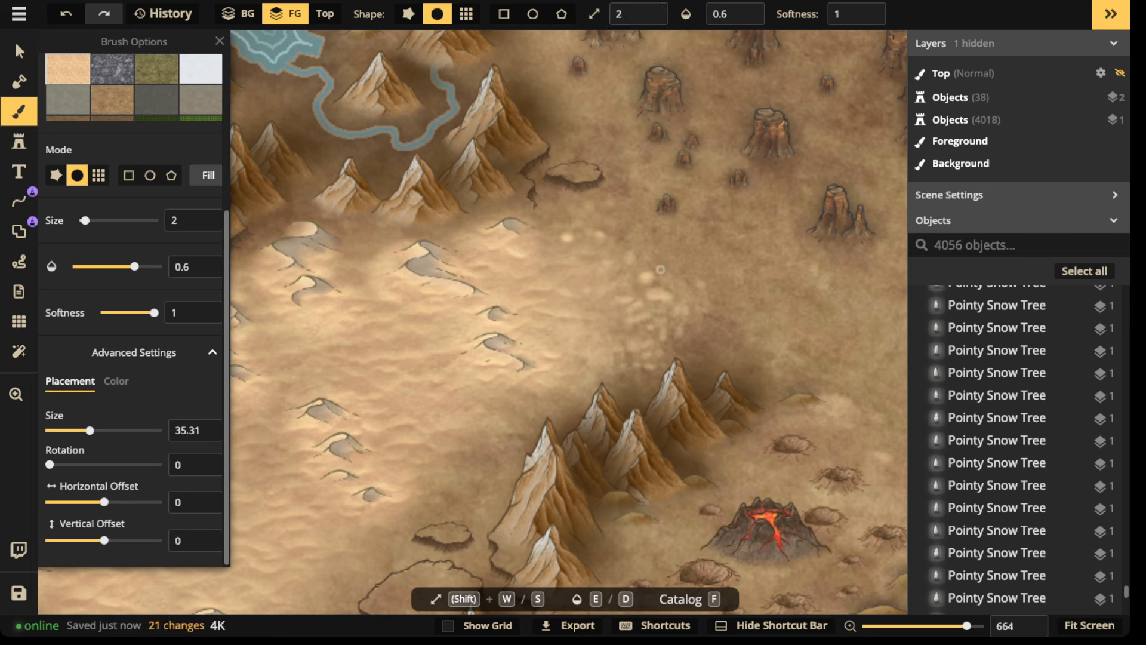
Extend the fine sand specks northward along the desert's edge toward the cracked crater below the mesas.
left_click(660, 269)
left_click(657, 245)
left_click(626, 220)
left_click(579, 218)
left_click(582, 224)
left_click(565, 209)
left_click(621, 228)
left_click(646, 234)
left_click(652, 255)
left_click(682, 263)
left_click(697, 296)
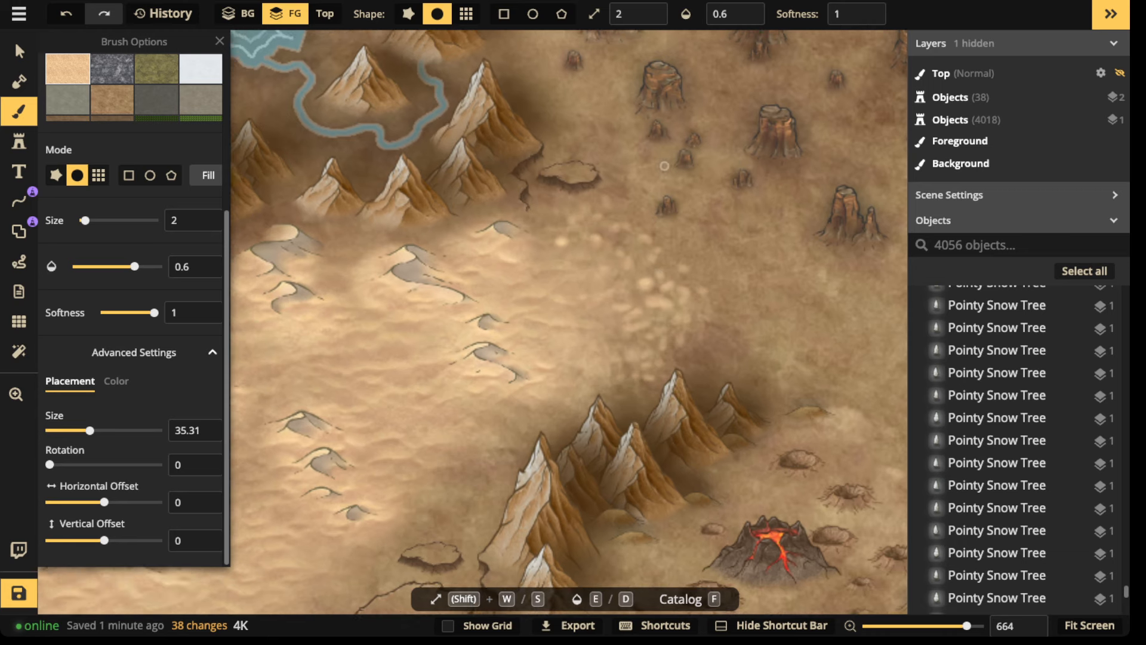
Choose the orange-brown sand texture from the texture catalog's sand results for the foreground brush.
scroll(662, 107, "down", 3)
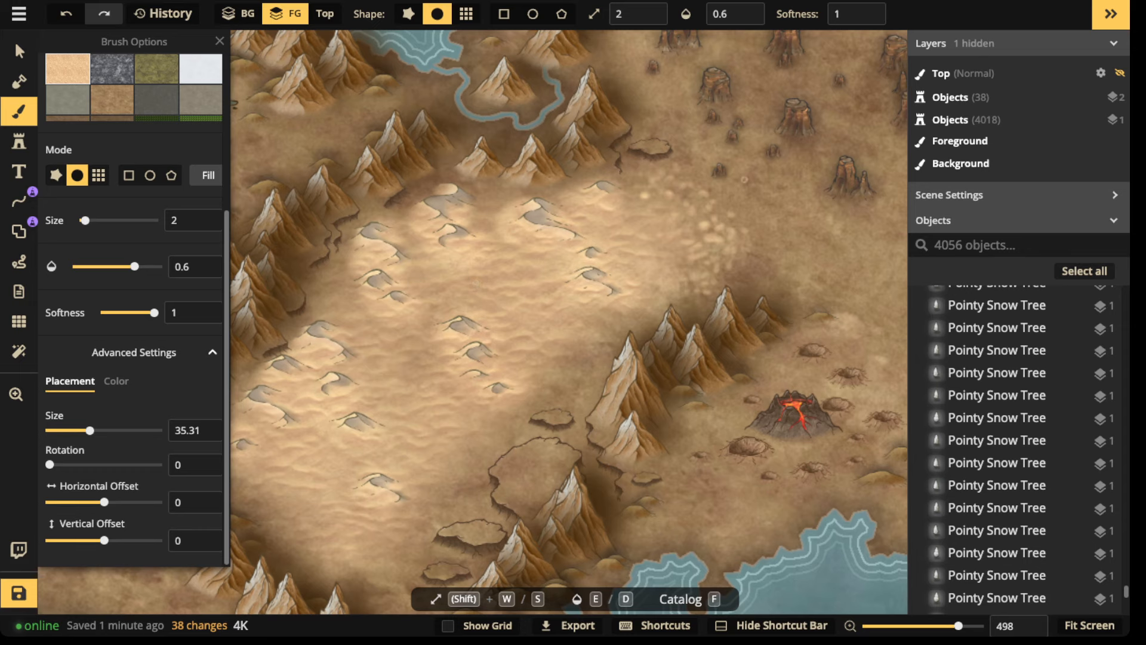
key("space")
left_click_drag(892, 47, 609, 286)
scroll(505, 327, "up", 3)
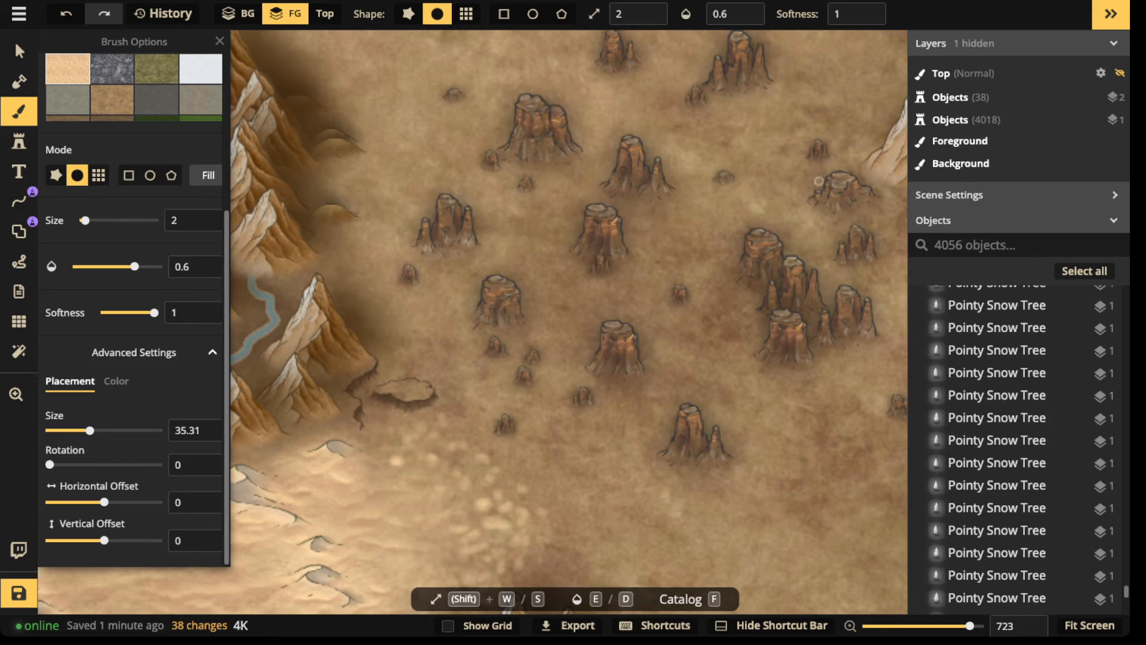
scroll(505, 326, "down", 2)
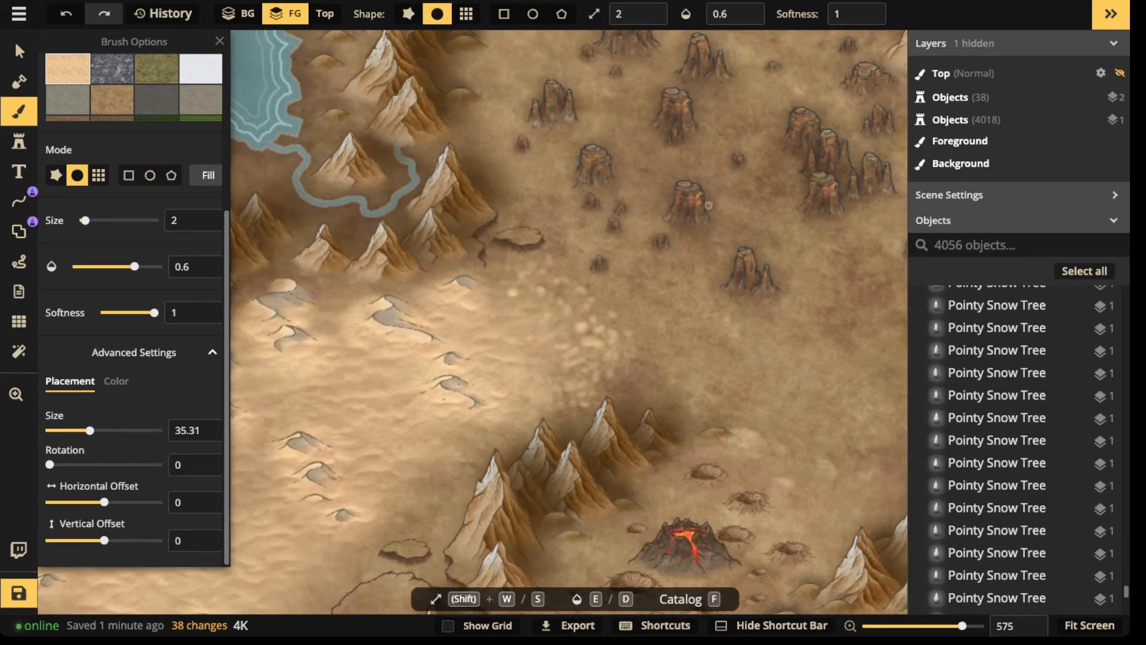
scroll(681, 255, "down", 1)
key("space")
left_click_drag(492, 140, 424, 267)
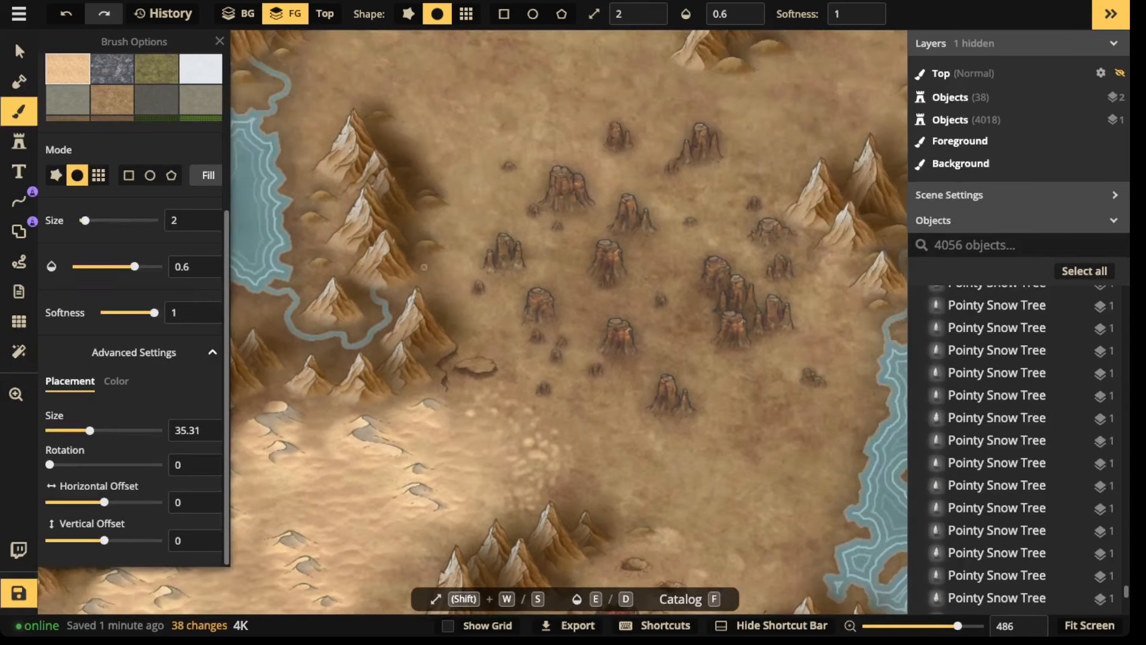
scroll(156, 102, "up", 4)
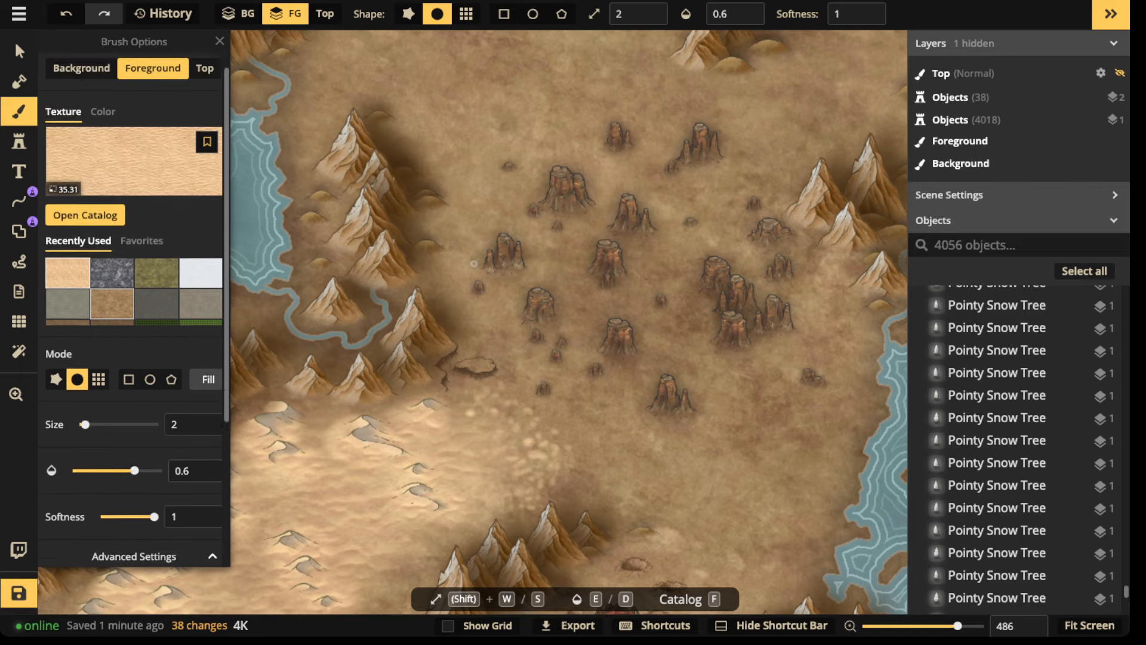
key("f")
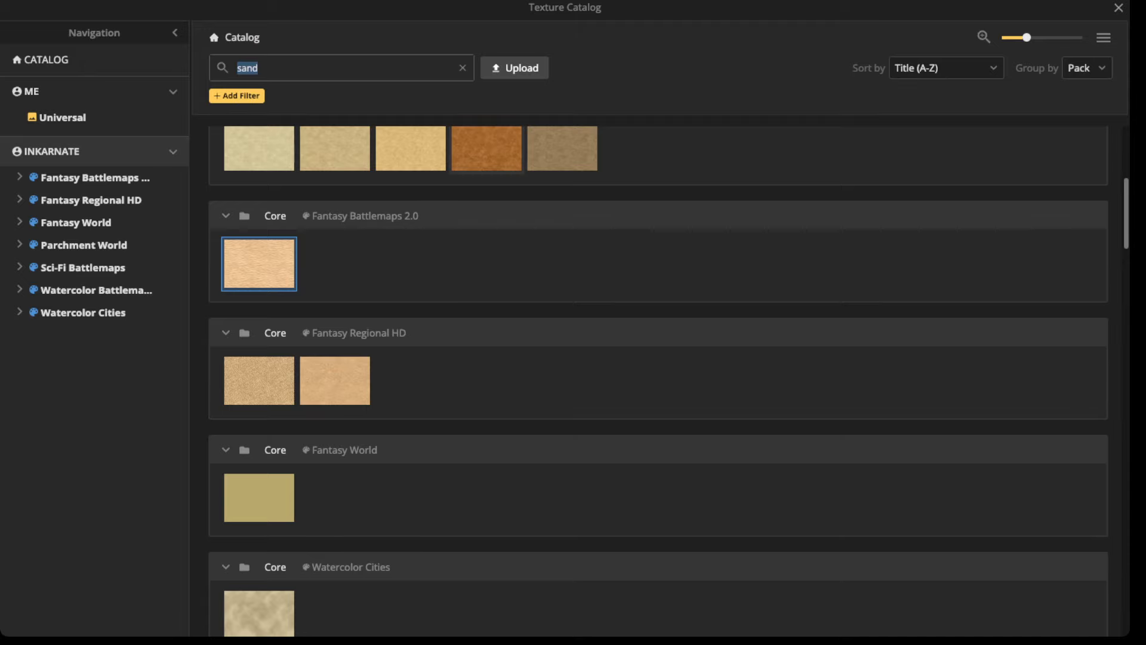
left_click(487, 149)
Set the brush size to 42 and paint orange sand across the mesa field and the ground south of it.
key("shift+w")
key("shift+w")
key("shift+w")
key("shift+w")
key("shift+w")
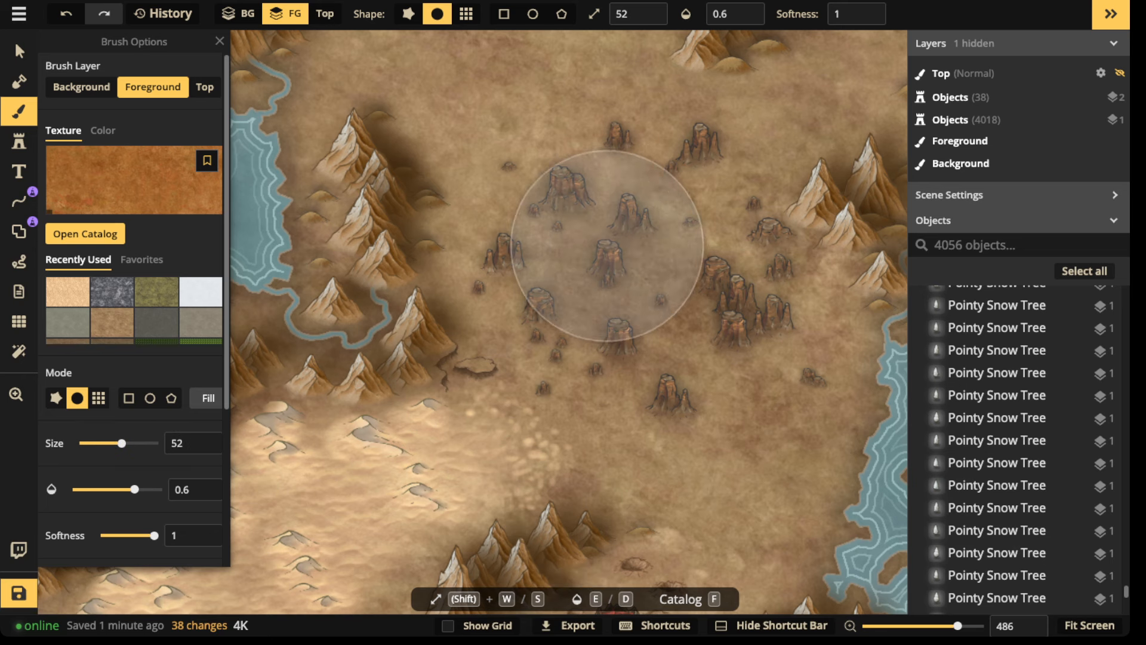
key("shift+s")
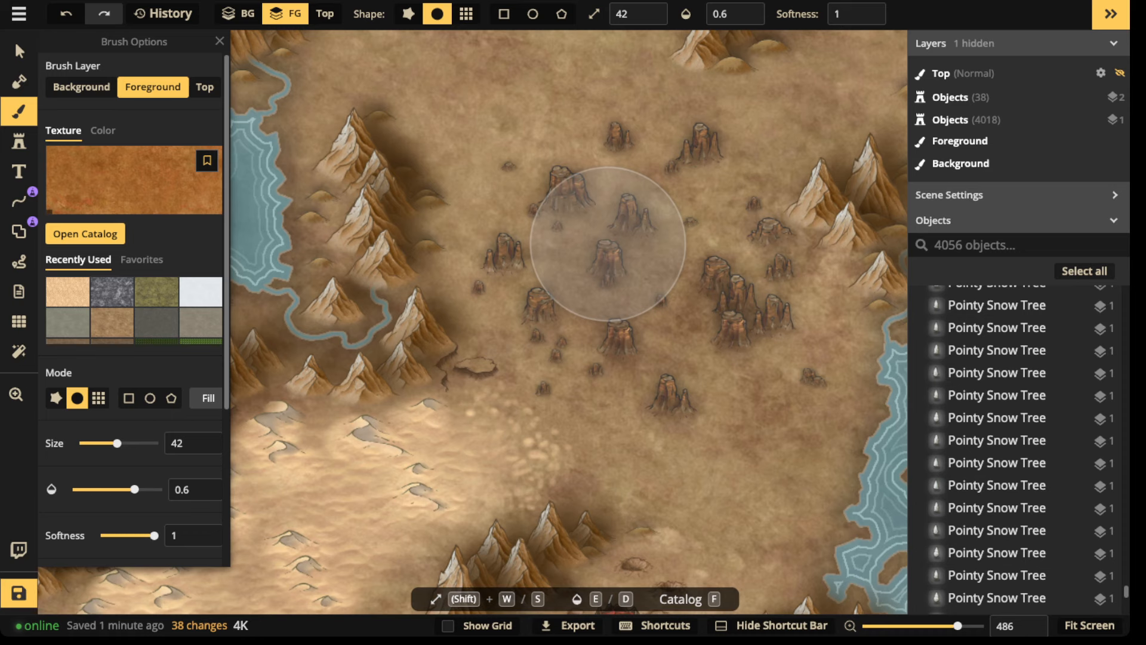
mouse_move(608, 244)
left_mouse_down()
mouse_move(593, 248)
mouse_move(614, 192)
mouse_move(722, 264)
mouse_move(709, 367)
mouse_move(520, 340)
mouse_move(509, 233)
mouse_move(606, 153)
mouse_move(745, 418)
mouse_move(781, 295)
mouse_move(764, 280)
left_mouse_up()
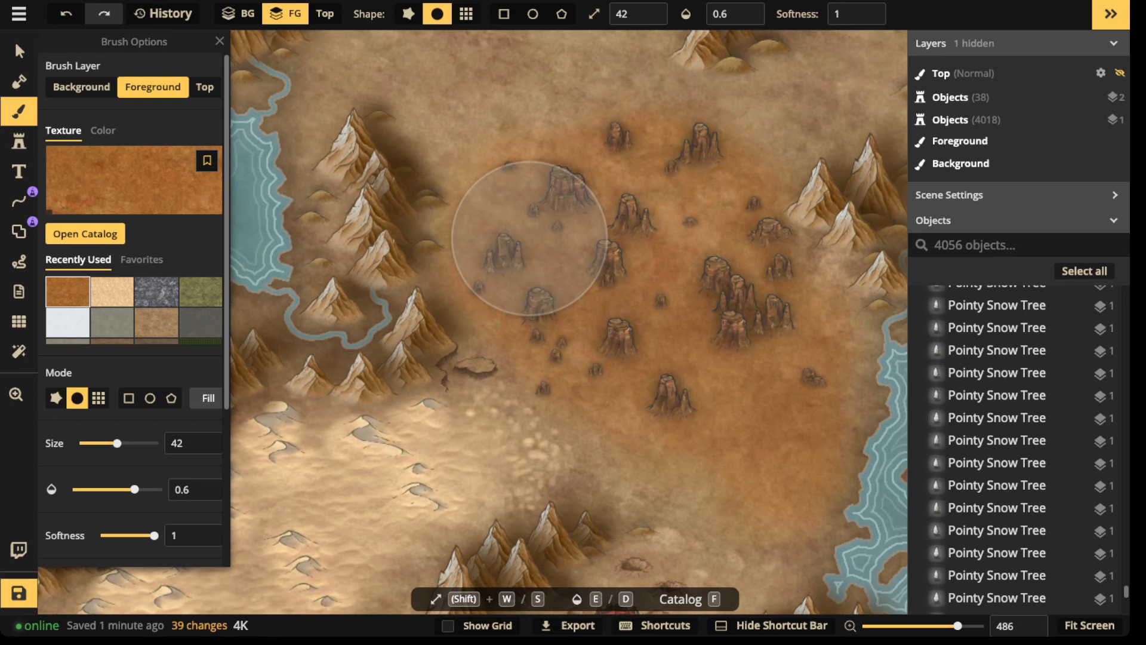
Deepen the orange sand with repeated large dabs across the centre, south and west of the mesa field.
left_click(637, 251)
left_click(642, 251)
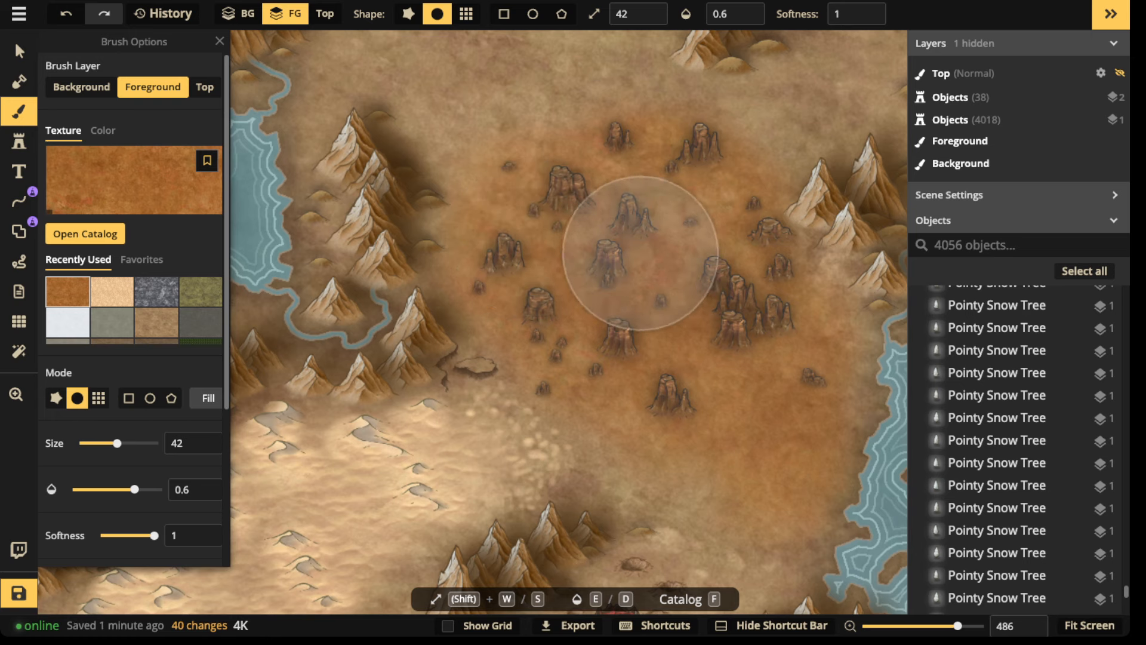
left_click(643, 251)
left_click(645, 251)
left_click(716, 316)
left_click(680, 343)
left_click(723, 374)
left_click(747, 407)
left_click(693, 379)
left_click(633, 335)
left_click(556, 267)
left_click(655, 218)
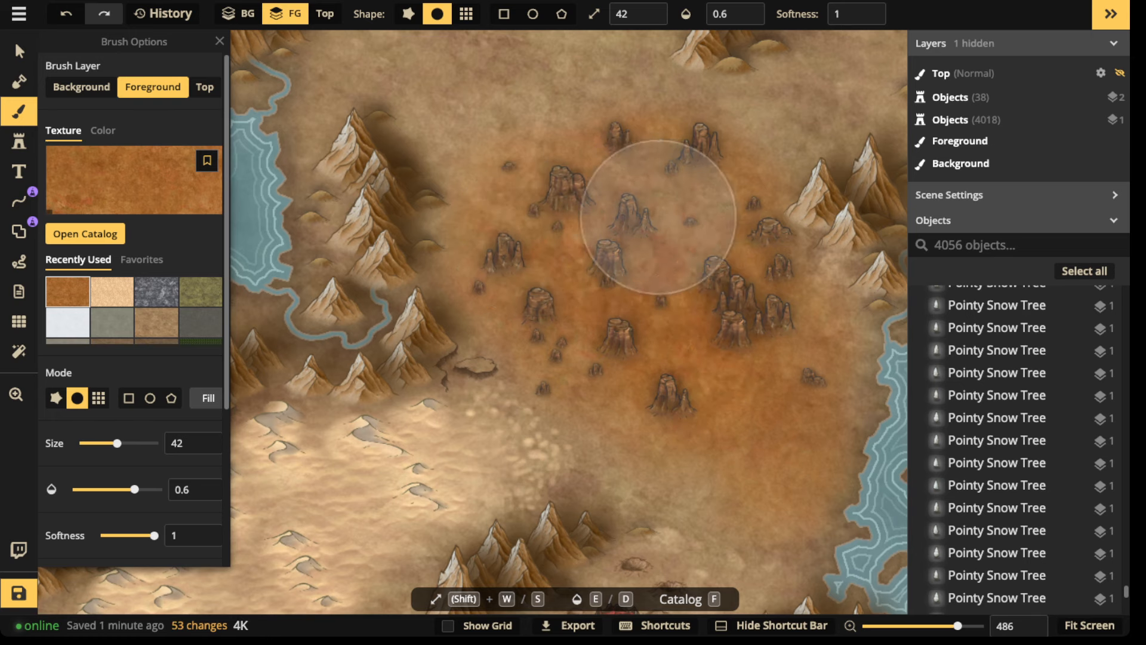
Set the brush opacity to 0.4 and the size to 6, and dab orange sand between the southwestern mesas and the pale specks.
scroll(747, 18, "down", 20)
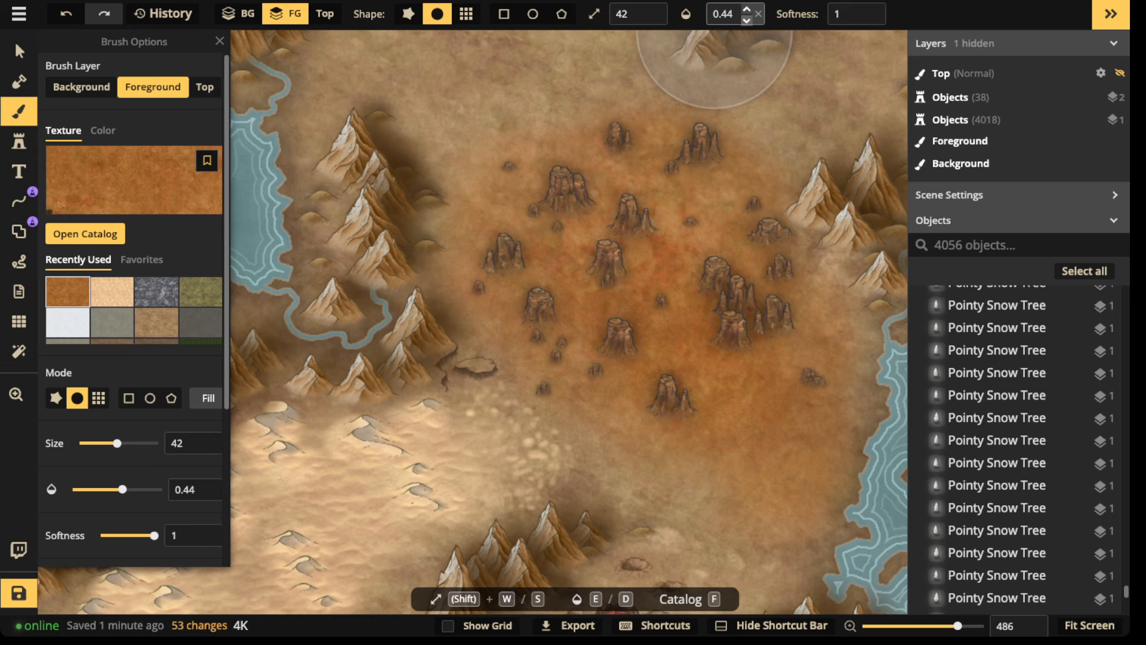
scroll(621, 13, "down", 20)
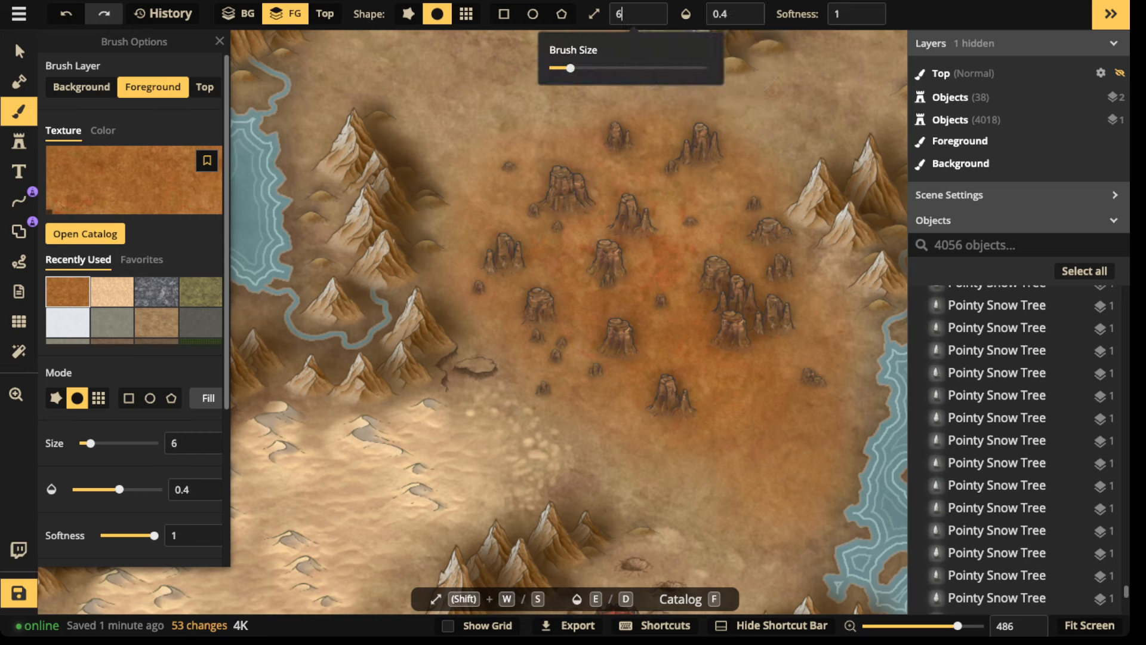
left_click(547, 384)
left_click(544, 400)
left_click(532, 425)
left_click(544, 431)
left_click(540, 438)
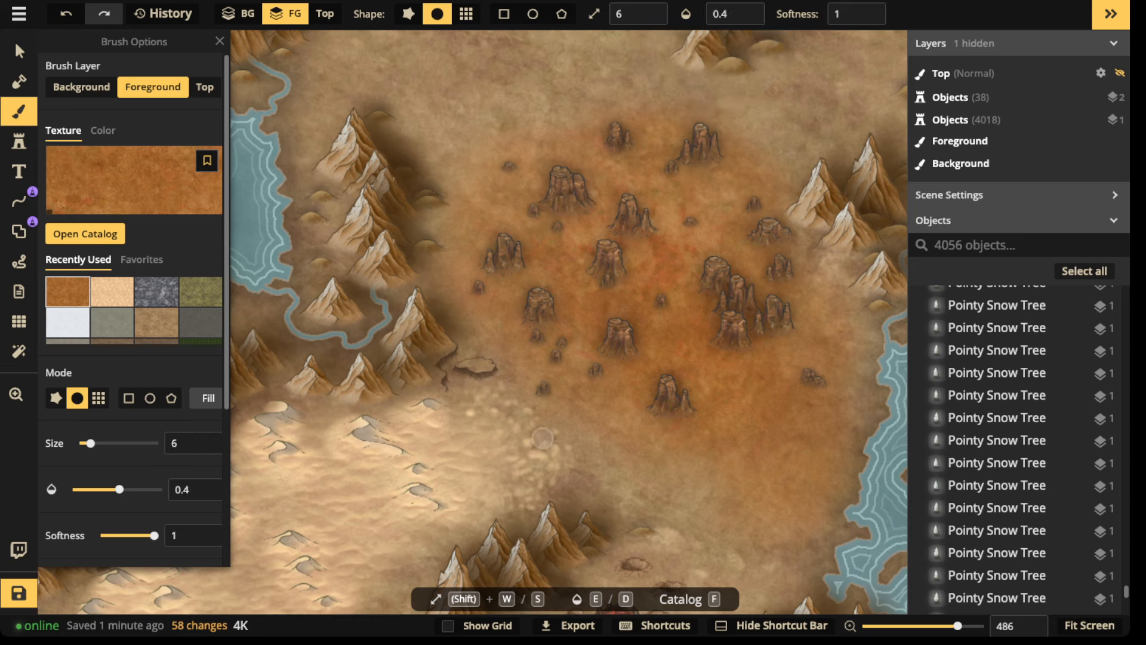
Dab small orange specks across the pale sand specks and up toward the cracked crater.
left_click(531, 442)
left_click(543, 439)
left_click(570, 429)
left_click(571, 422)
left_click(588, 458)
left_click(546, 442)
left_click(521, 419)
left_click(506, 409)
left_click(509, 376)
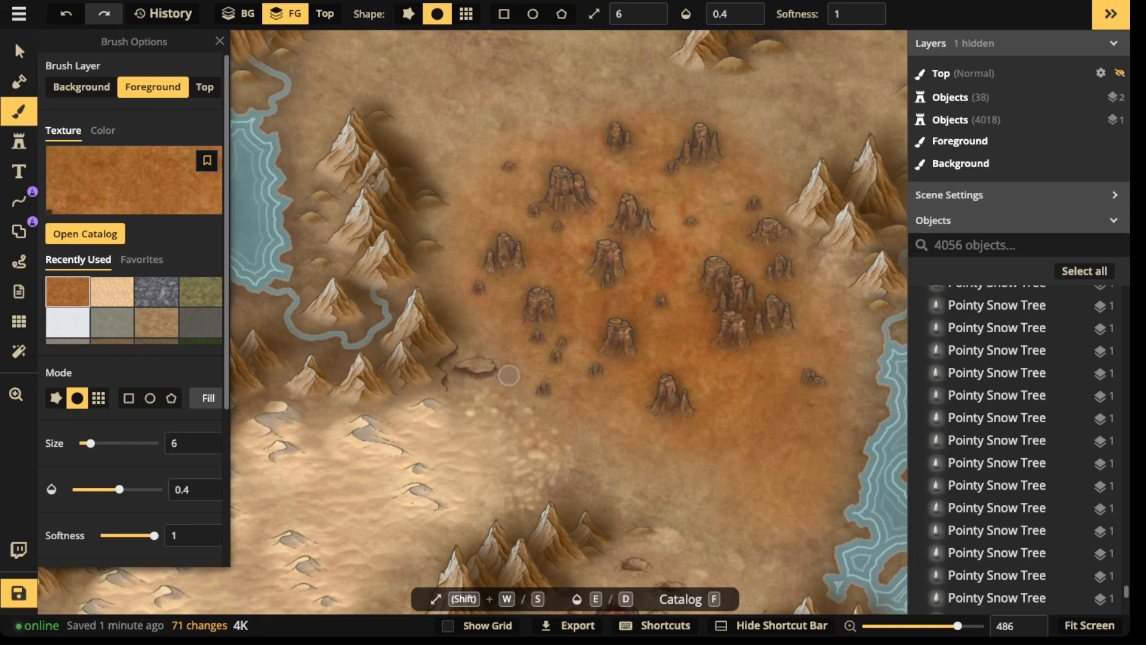
Dab small orange specks along the western and southern parts of the pale speckled area beside the dunes.
left_click(474, 404)
left_click(497, 415)
left_click(498, 434)
left_click(491, 435)
left_click(500, 454)
left_click(535, 445)
left_click(551, 442)
left_click(530, 477)
left_click(535, 472)
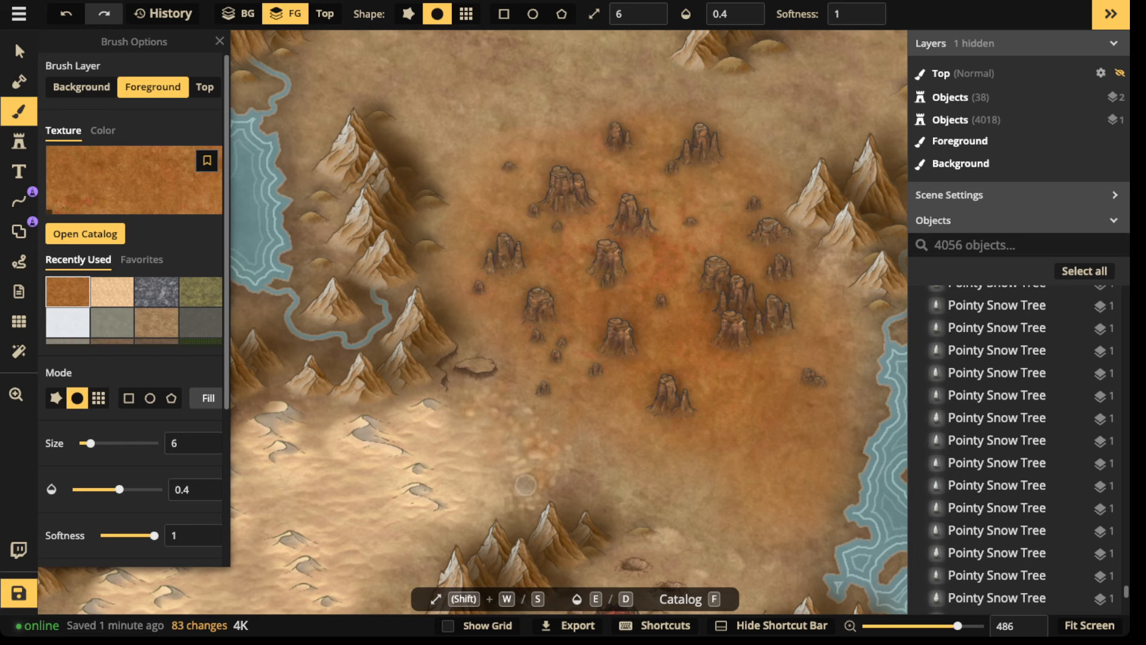
Scatter small orange specks along the southern edge of the orange ground, from the mountain cluster toward the east coast and volcano craters.
left_click(529, 495)
left_click(595, 473)
left_click(618, 492)
left_click(627, 502)
left_click(667, 507)
left_click(674, 538)
left_click(677, 546)
left_click(714, 505)
left_click(738, 523)
left_click(745, 540)
left_click(762, 561)
left_click(778, 520)
left_click_drag(748, 458, 758, 281)
left_click(726, 368)
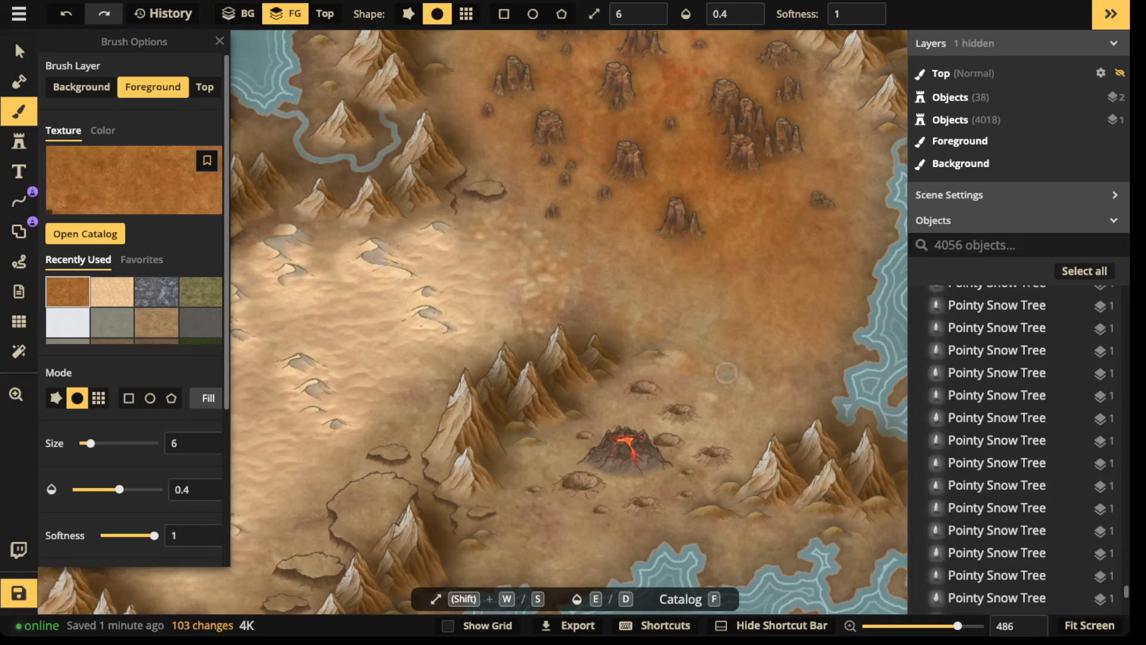
Dab small orange specks around the volcano craters and the ground just north of them, toward the southern mesas.
left_click(724, 377)
left_click(725, 388)
left_click(748, 416)
left_click(765, 399)
left_click(797, 421)
left_click(753, 415)
left_click(735, 442)
left_click(705, 432)
left_click(697, 410)
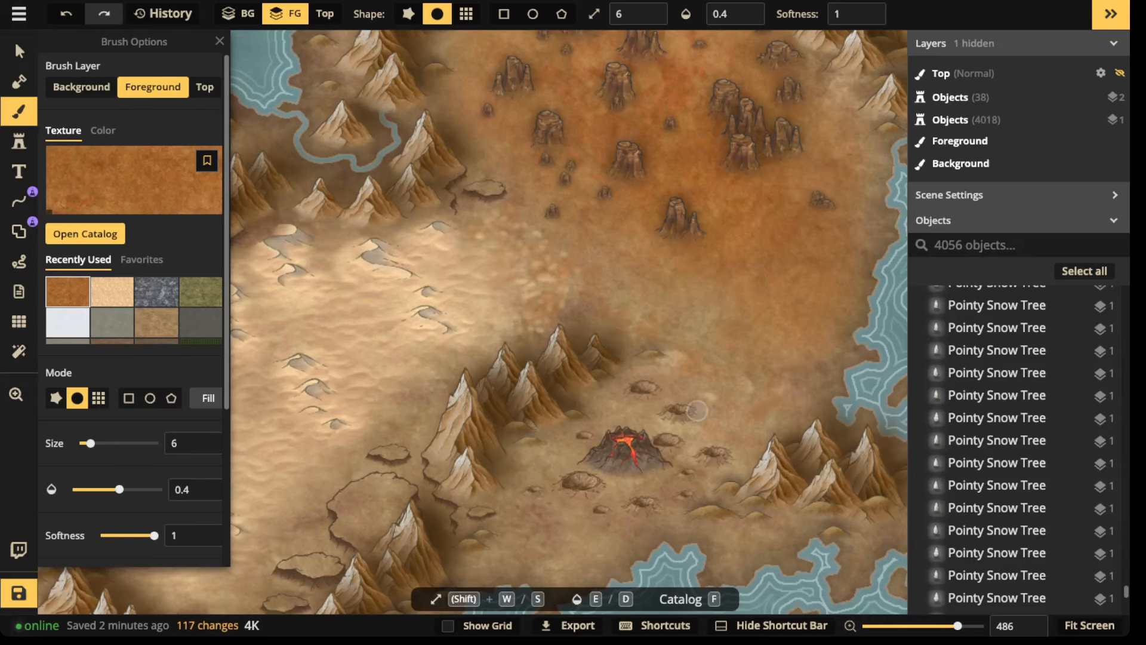
left_click(682, 385)
left_click(643, 374)
left_click(651, 352)
left_click(676, 294)
Scatter small orange specks on the brown ground northeast of the mesas, up to the foot of the eastern mountains.
left_click_drag(753, 181, 707, 541)
left_click(712, 290)
left_click(734, 304)
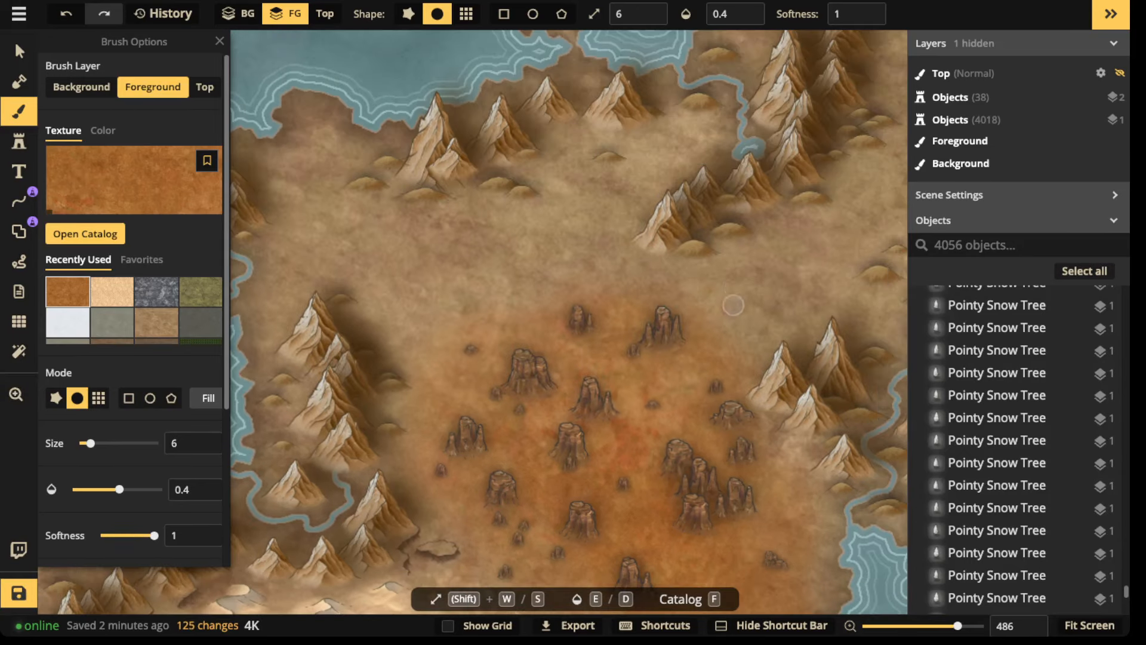
left_click(744, 299)
left_click(739, 268)
left_click(767, 256)
left_click(777, 262)
left_click(777, 291)
left_click(825, 311)
left_click(779, 307)
left_click(754, 328)
left_click(774, 344)
left_click(728, 326)
left_click(735, 305)
left_click(739, 293)
Dab a few orange specks on the brown ground along the northern edge of the mesa field, from east to west.
left_click(720, 261)
left_click(615, 272)
left_click(555, 279)
left_click(505, 263)
left_click(478, 250)
Switch the brush texture to the brown ground and dab it over the orange edge around the two northernmost mesas.
left_click(156, 323)
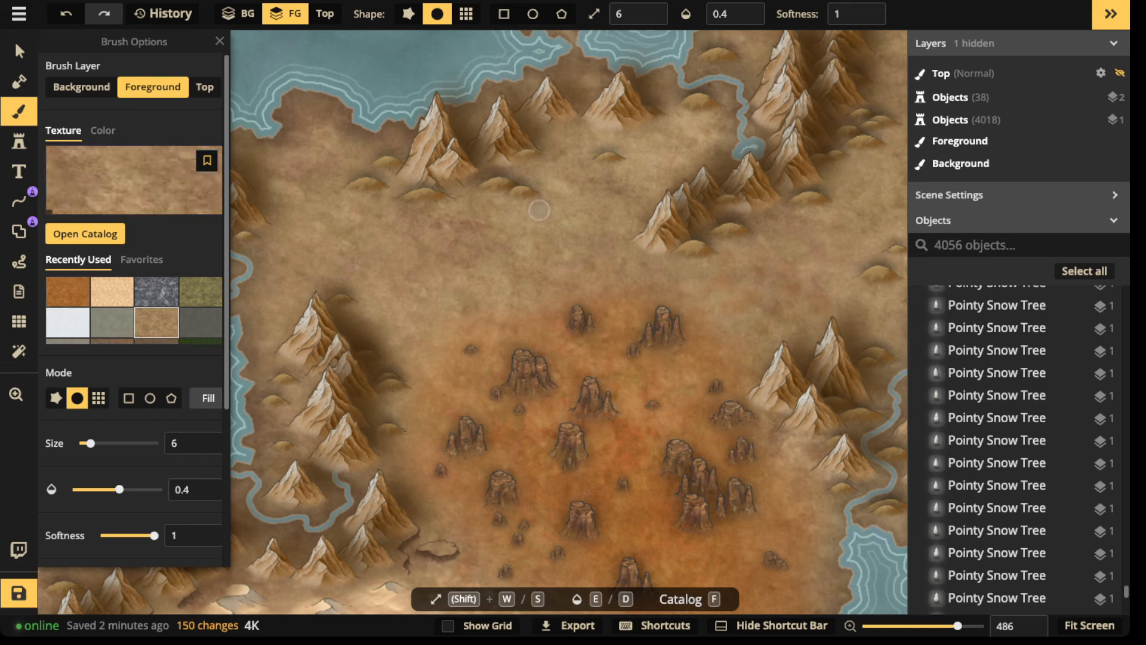
left_click(577, 252)
left_click(579, 257)
left_click(577, 275)
left_click(596, 287)
left_click(614, 298)
left_click(604, 276)
left_click(638, 276)
left_click(622, 294)
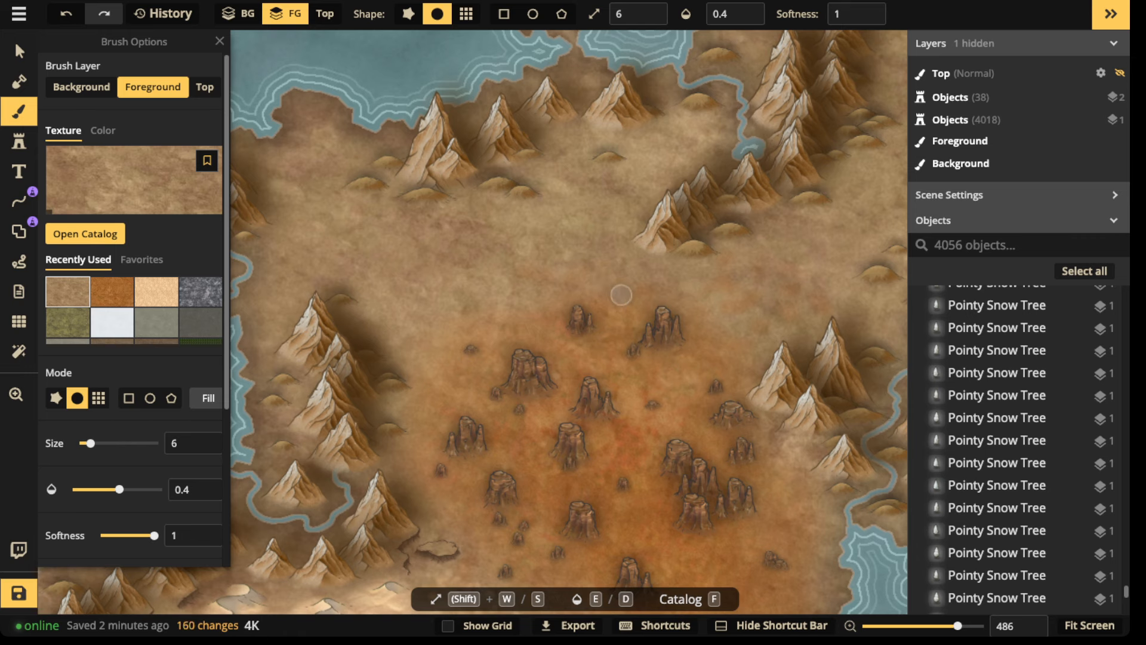
left_click(613, 307)
Dab small brown specks over the orange ground along the northwestern edge of the mesa field.
left_click(542, 298)
left_click(549, 330)
left_click(524, 329)
left_click(540, 303)
left_click(511, 320)
left_click(479, 327)
left_click(455, 341)
left_click(469, 384)
left_click(456, 384)
left_click(443, 364)
left_click(465, 288)
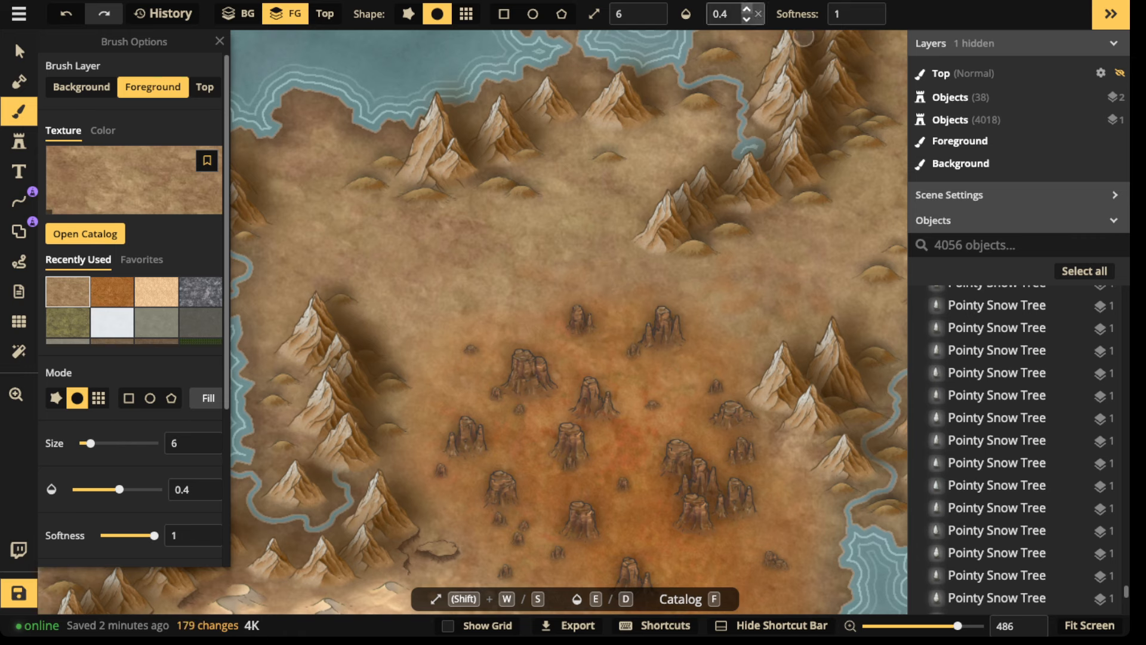
Raise the brush opacity to 0.51 and dab brown specks along the western edge of the orange ground.
key("e")
key("e")
key("e")
left_click(446, 366)
left_click(467, 379)
left_click(440, 395)
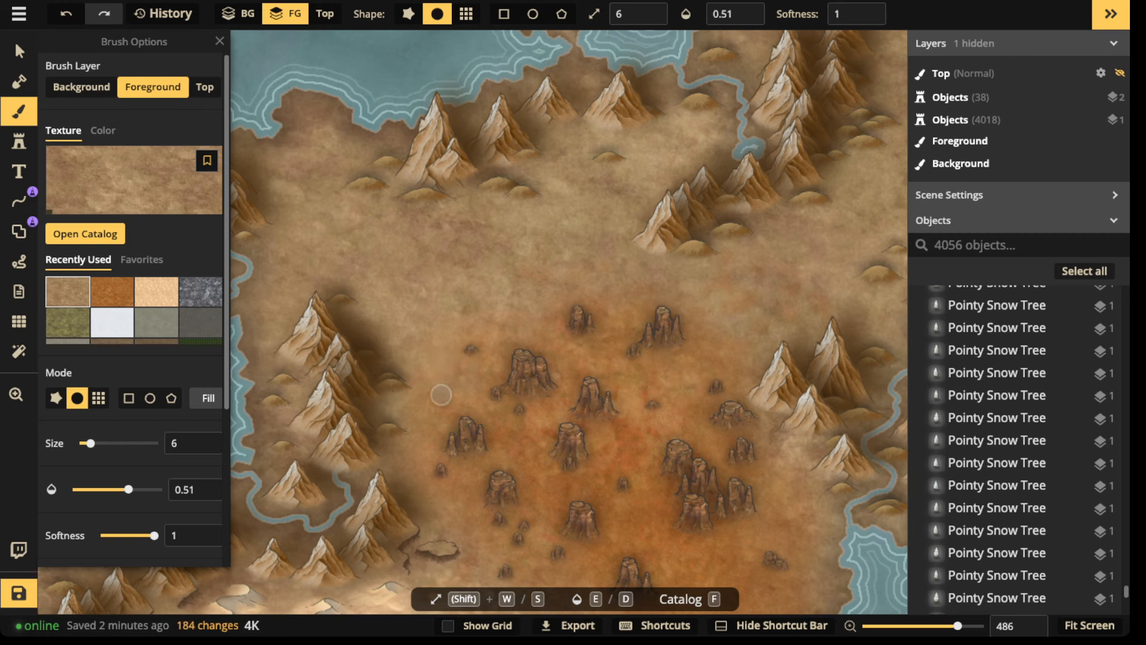
left_click(440, 408)
left_click(426, 416)
left_click(412, 425)
Dab brown specks between the western mesas and on through the northern mesas of the orange field.
left_click(451, 392)
left_click(450, 391)
left_click(483, 399)
left_click(467, 382)
left_click(490, 353)
left_click(519, 295)
left_click(557, 321)
left_click(588, 352)
left_click(559, 348)
left_click(547, 312)
left_click(618, 299)
left_click(624, 318)
left_click(634, 320)
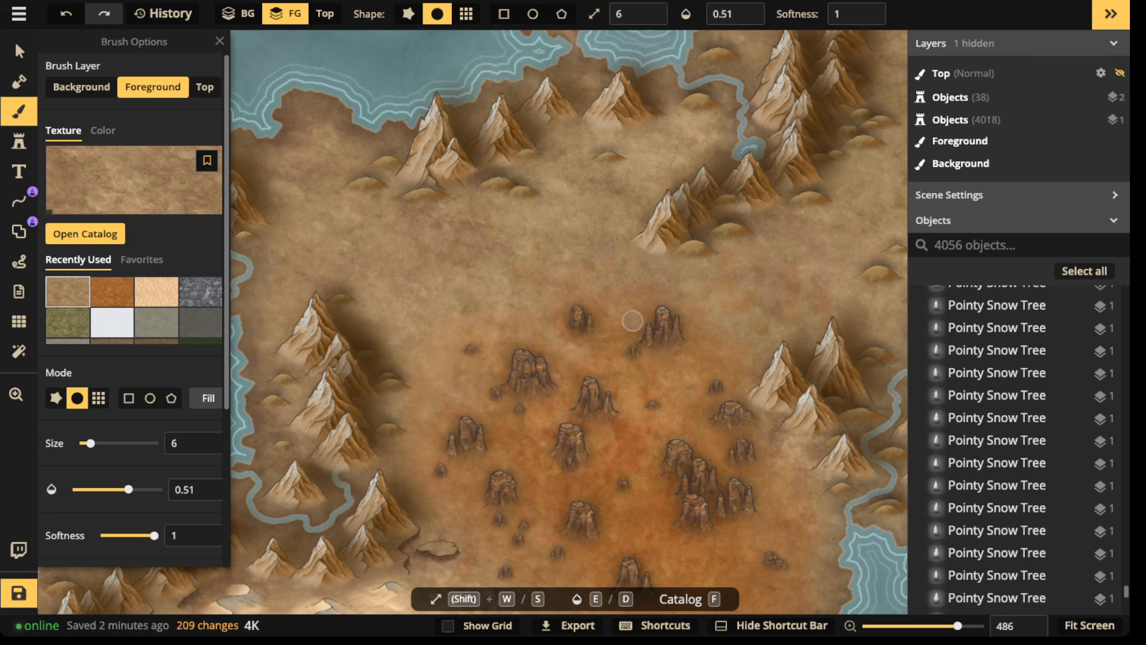
Dab brown specks across the orange ground around the northeastern mesas, out to the edge facing the eastern mountains.
left_click(626, 328)
left_click(615, 336)
left_click(643, 310)
left_click(729, 331)
left_click(714, 361)
left_click(684, 366)
left_click(677, 373)
left_click(692, 378)
left_click(666, 375)
left_click(662, 362)
left_click(694, 354)
left_click(735, 358)
left_click(747, 375)
Dab brown specks over the orange ground between the eastern mesas, just above the dense mesa cluster.
left_click(699, 406)
left_click(685, 418)
left_click(700, 421)
left_click(703, 426)
left_click(706, 430)
left_click(728, 414)
Dab brown specks over the orange ground directly south of the southernmost mesa.
left_click_drag(795, 460, 760, 288)
left_click(670, 452)
left_click(660, 466)
left_click(643, 469)
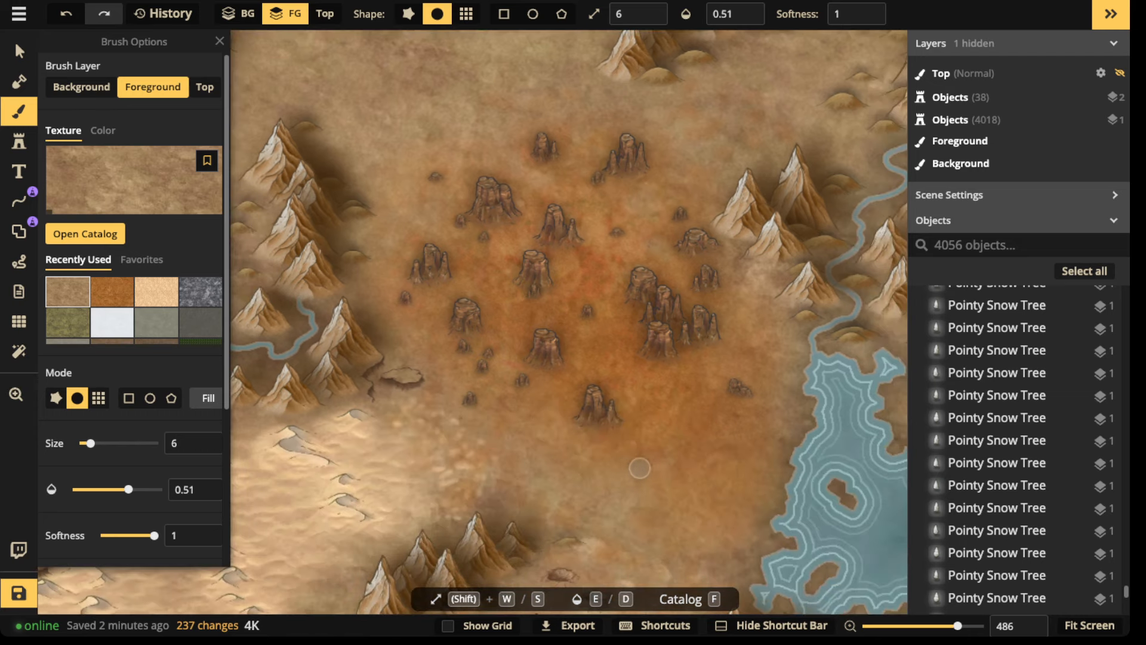
left_click(631, 457)
left_click(624, 446)
left_click(609, 460)
left_click(641, 440)
Scatter brown specks through the fading orange ground southeast of the mesas, toward the coast.
left_click(683, 486)
left_click(692, 508)
left_click(685, 522)
left_click(668, 502)
left_click(686, 497)
left_click(708, 490)
left_click(700, 484)
left_click(676, 470)
left_click(658, 446)
left_click(641, 441)
left_click(724, 480)
left_click(704, 521)
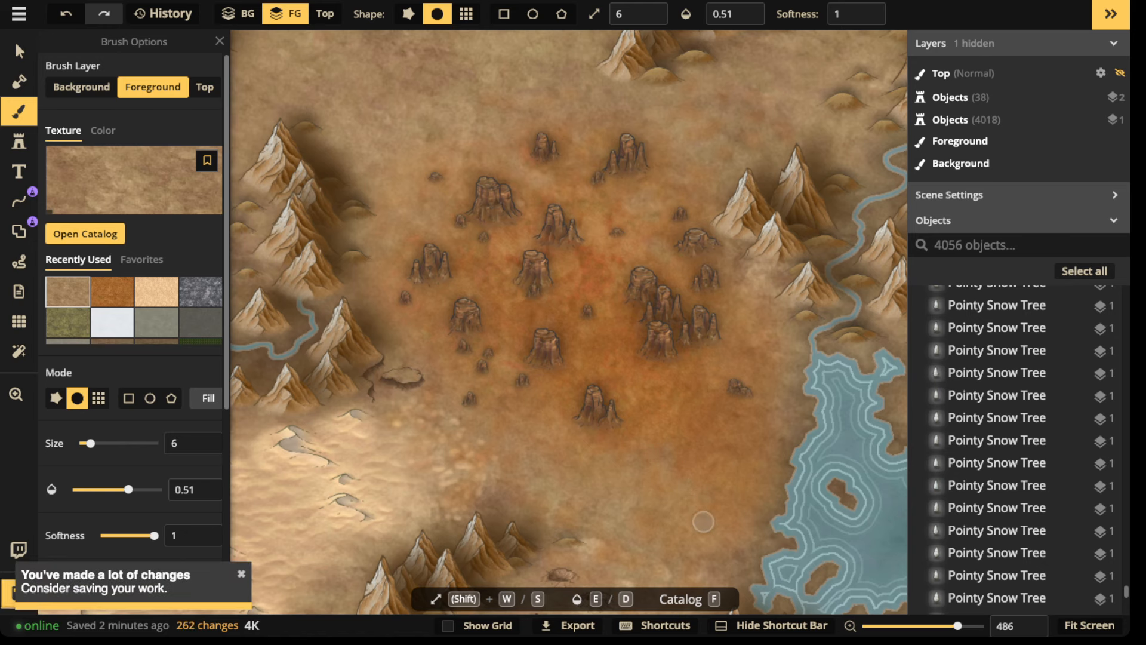
left_click(696, 496)
left_click(753, 498)
left_click(755, 509)
left_click(682, 517)
Dab brown specks along the southwestern orange edge, where it meets the pale dunes.
left_click(530, 430)
left_click(489, 421)
left_click(438, 425)
left_click(454, 428)
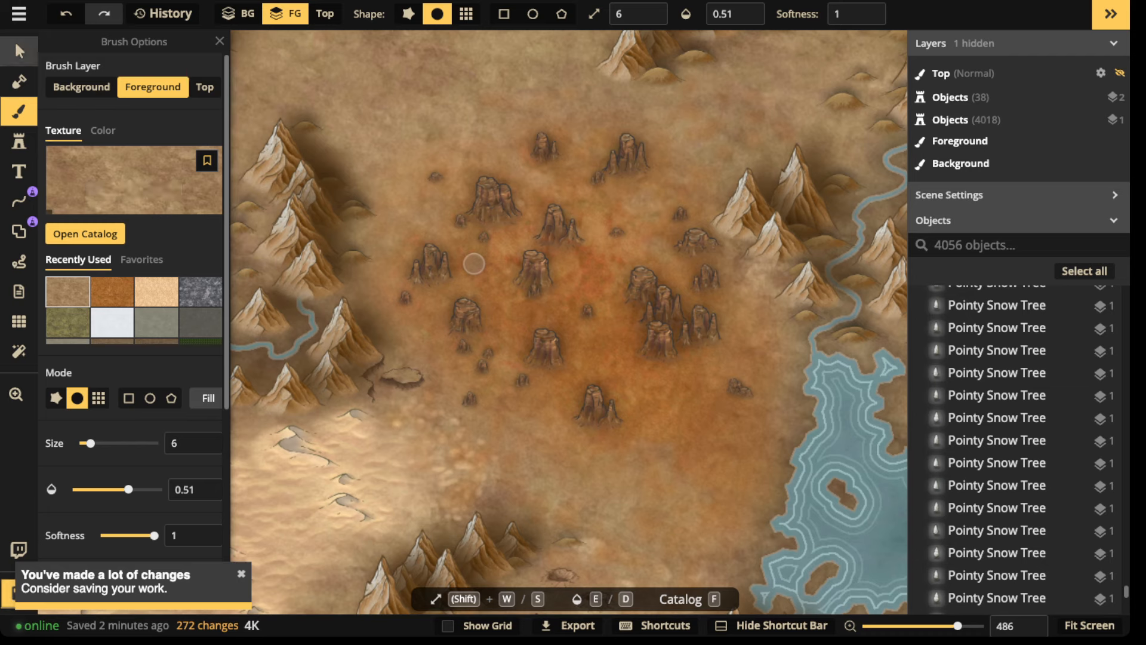
Review the blended mesa and dune biomes within the whole map, and save the map.
left_click(19, 51)
scroll(352, 247, "down", 5)
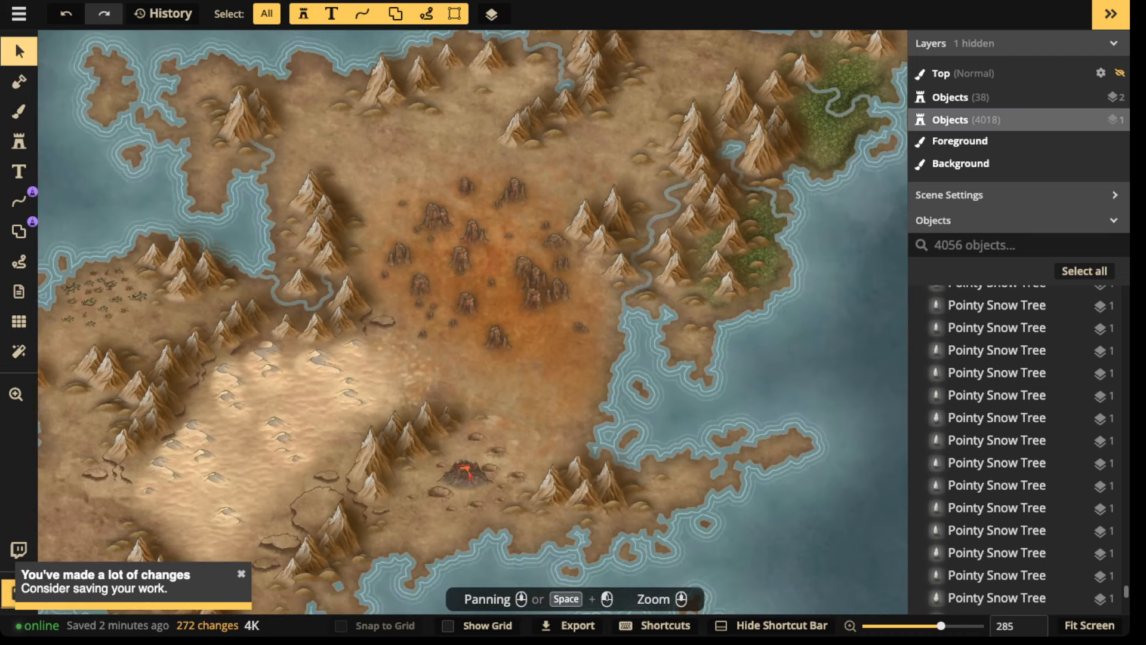
scroll(460, 260, "up", 2)
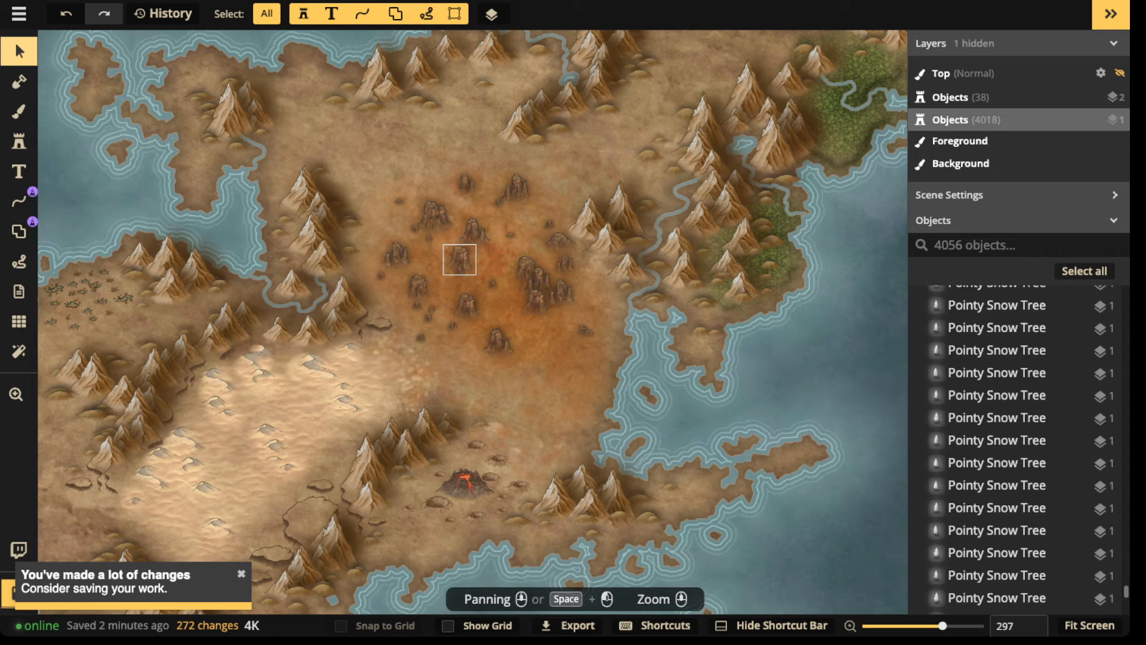
scroll(397, 272, "down", 3)
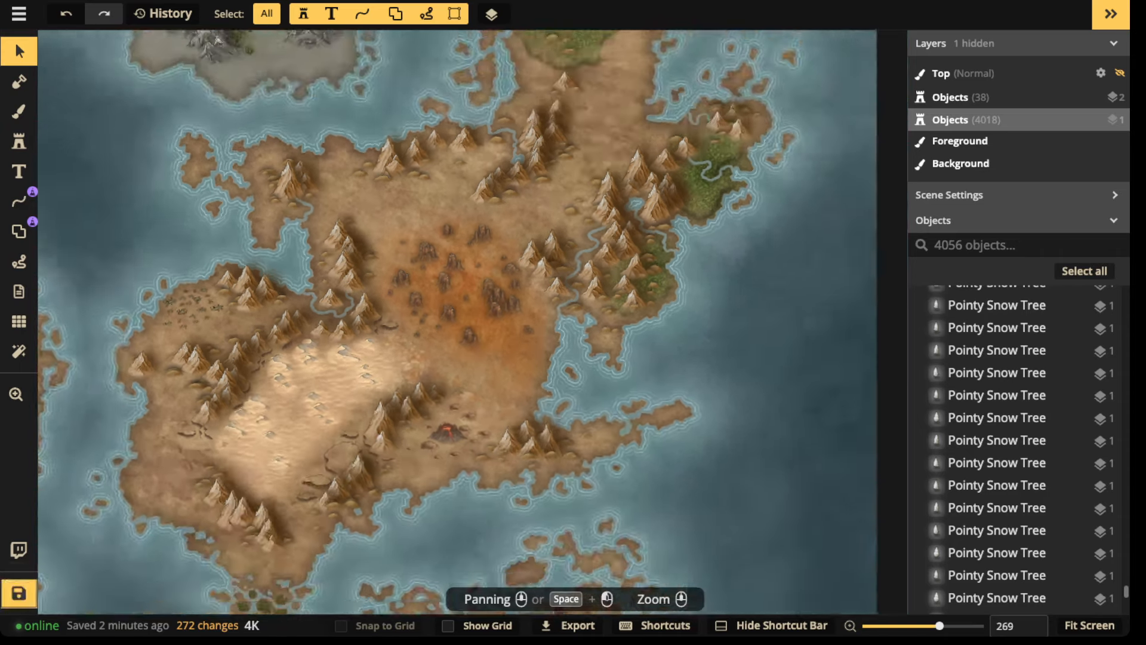
scroll(445, 326, "down", 5)
left_click_drag(383, 303, 570, 330)
scroll(573, 311, "down", 2)
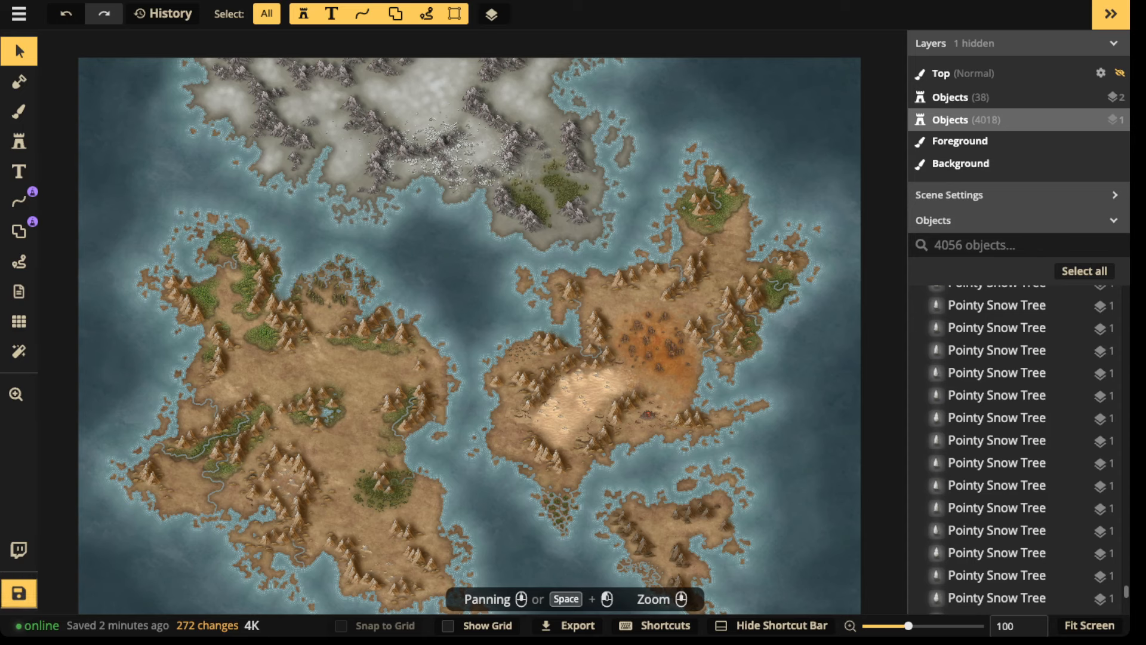
scroll(597, 298, "up", 2)
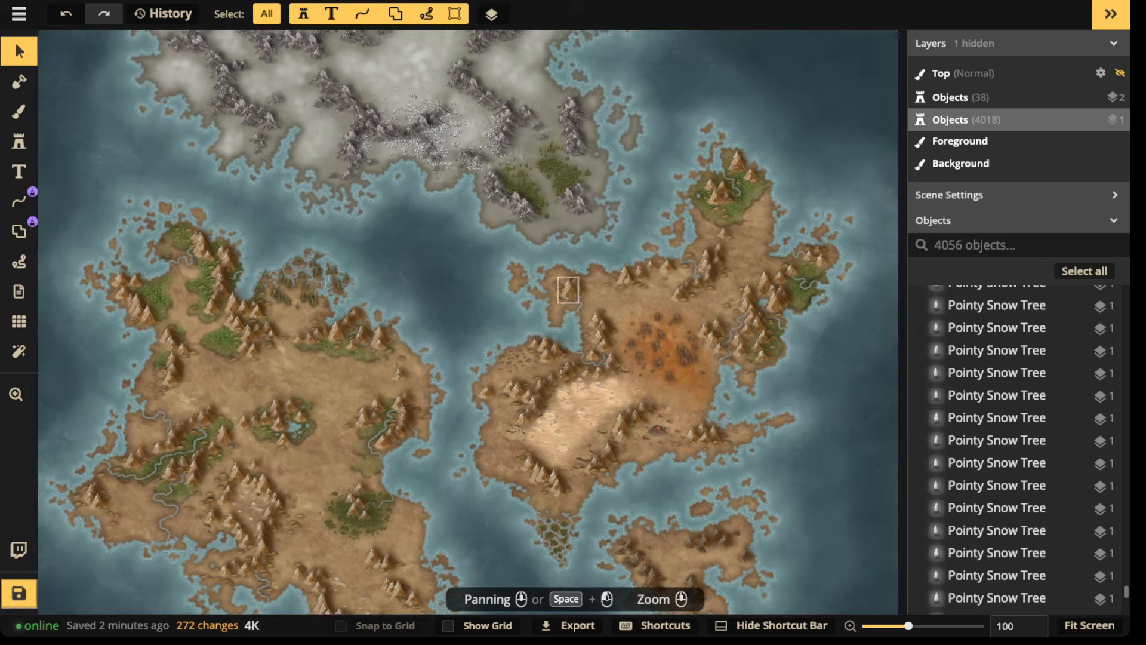
scroll(437, 233, "up", 3)
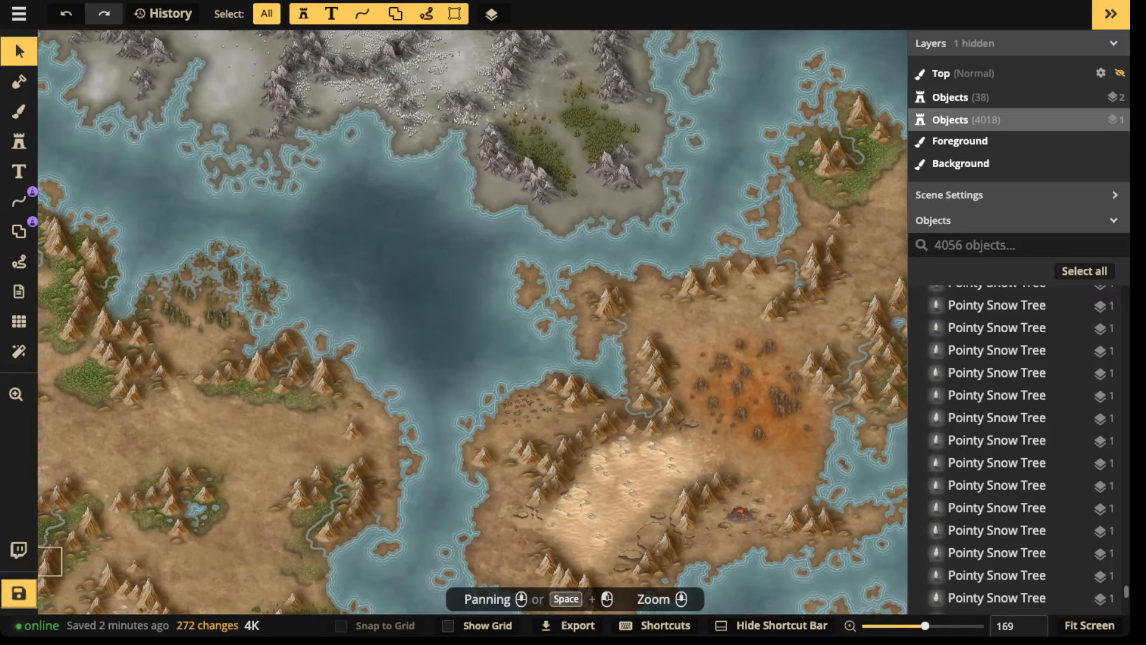
key("ctrl+s")
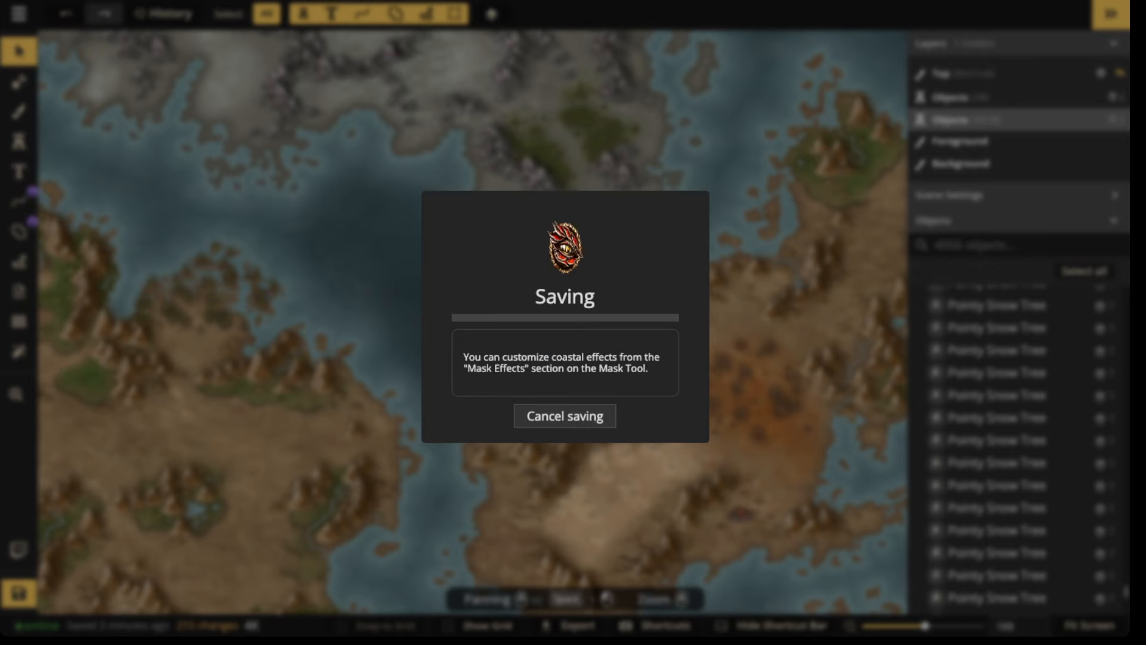
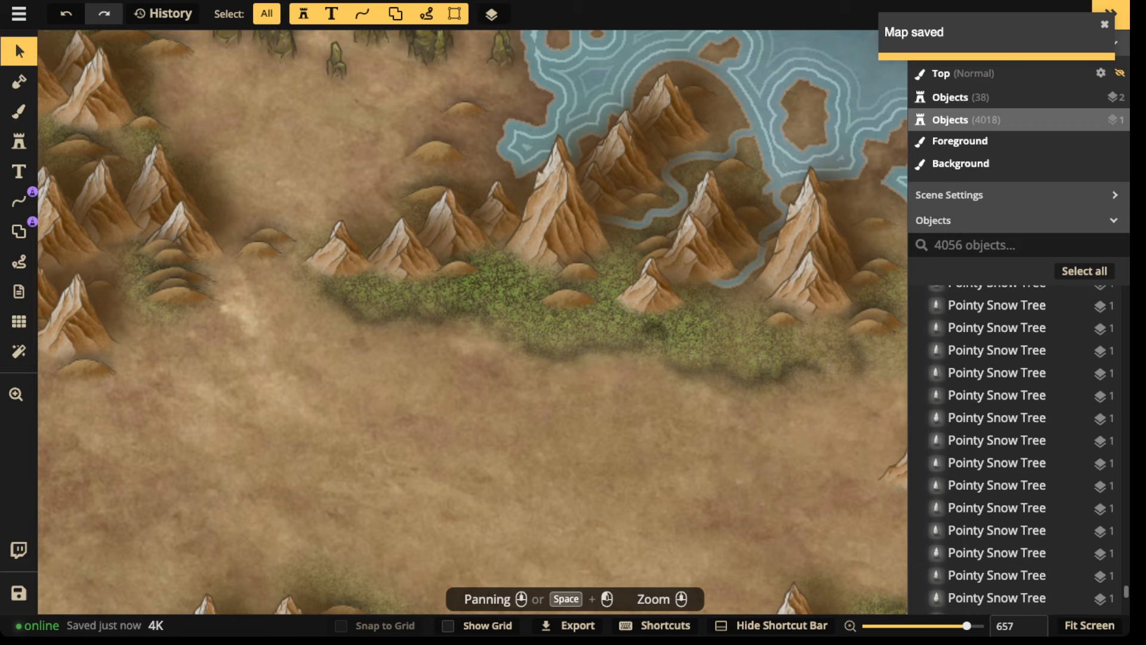
Examine the western continent's northern highlands, green patches and the marshy coast with mossy rock spires.
scroll(475, 292, "down", 10)
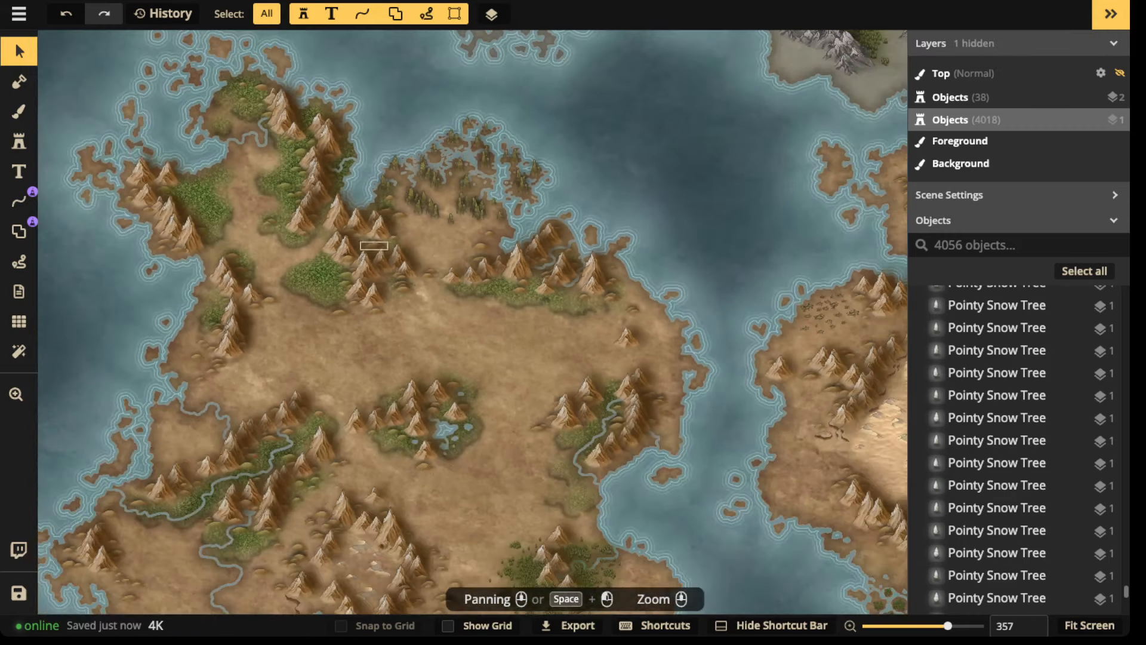
left_click_drag(339, 228, 535, 299)
scroll(425, 292, "up", 2)
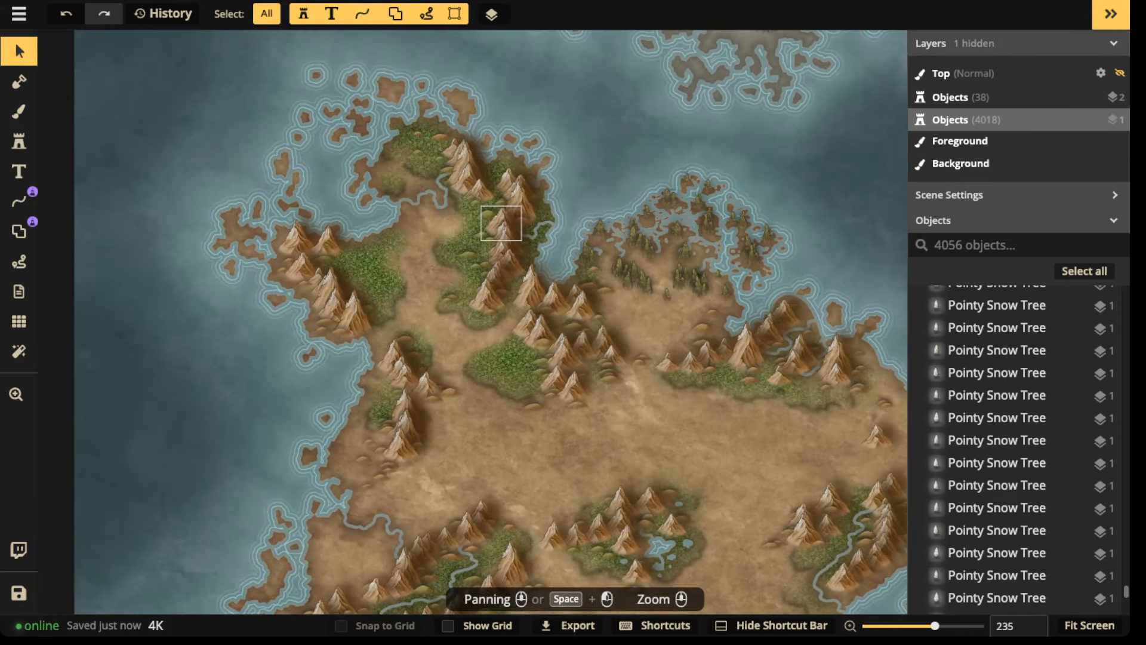
left_click_drag(502, 224, 467, 268)
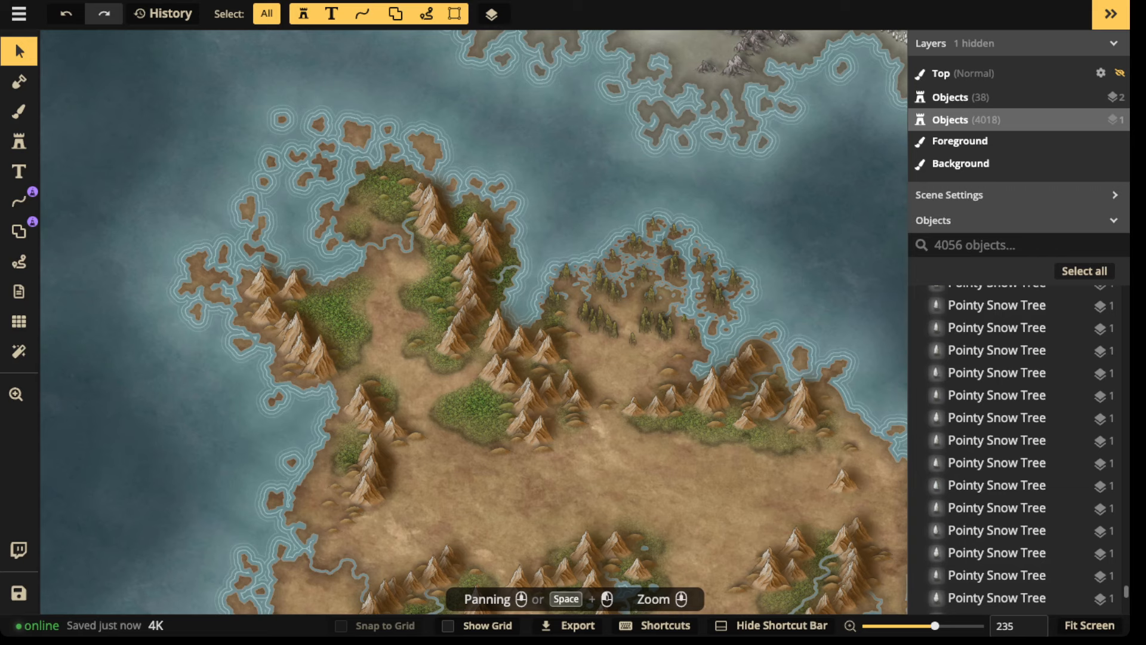
scroll(357, 353, "up", 4)
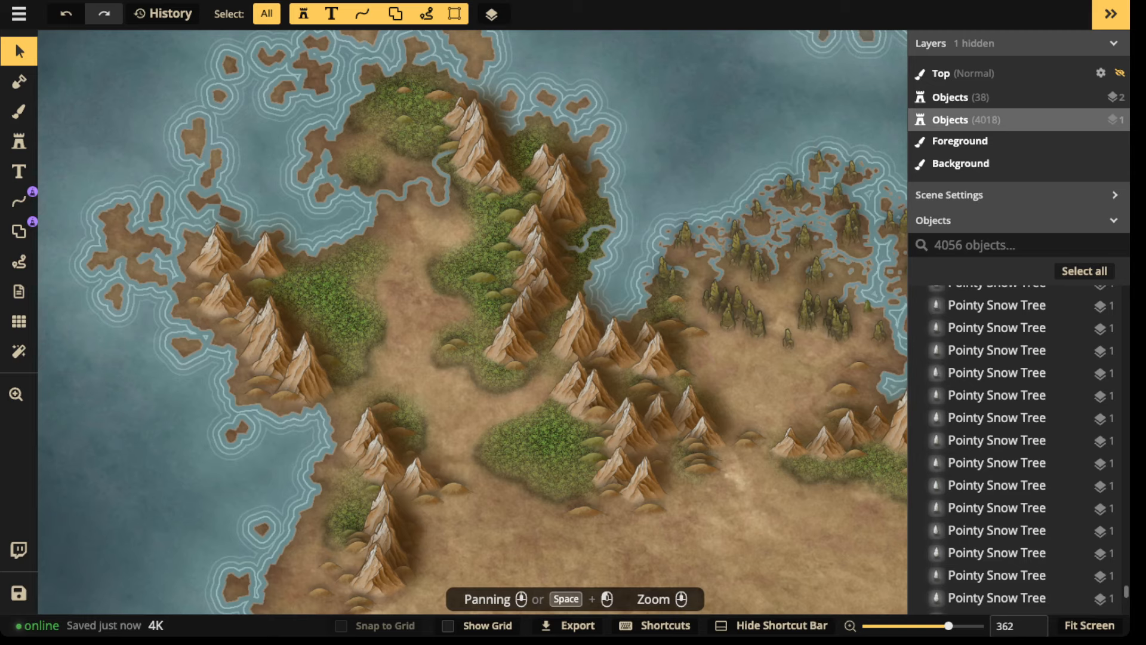
scroll(537, 338, "down", 5)
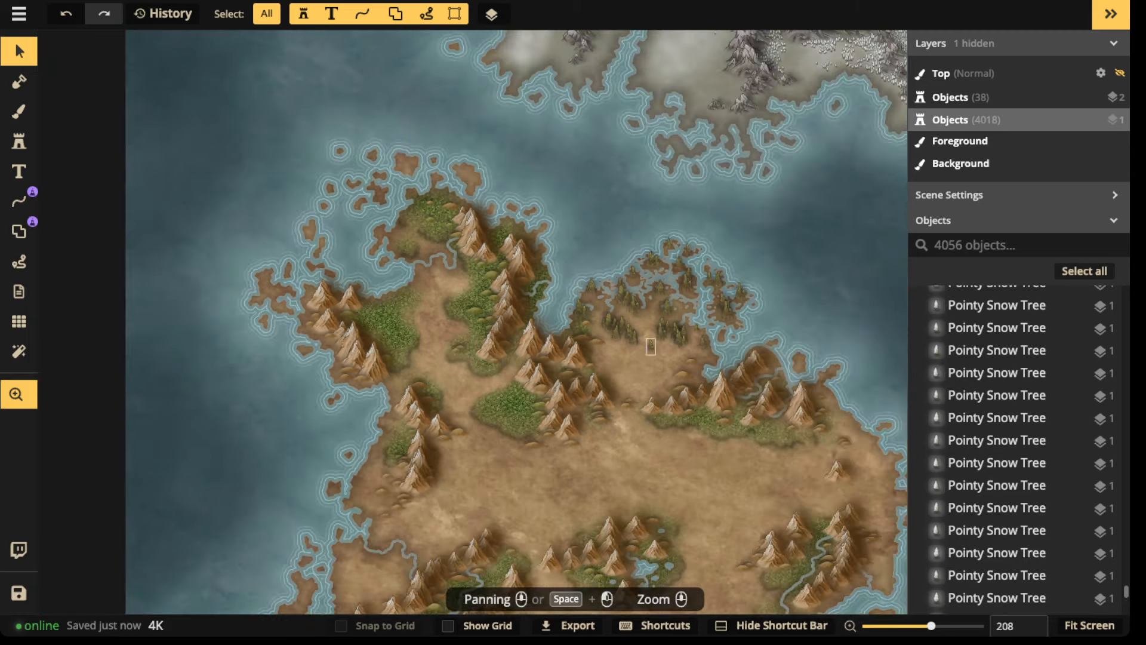
scroll(537, 338, "up", 5)
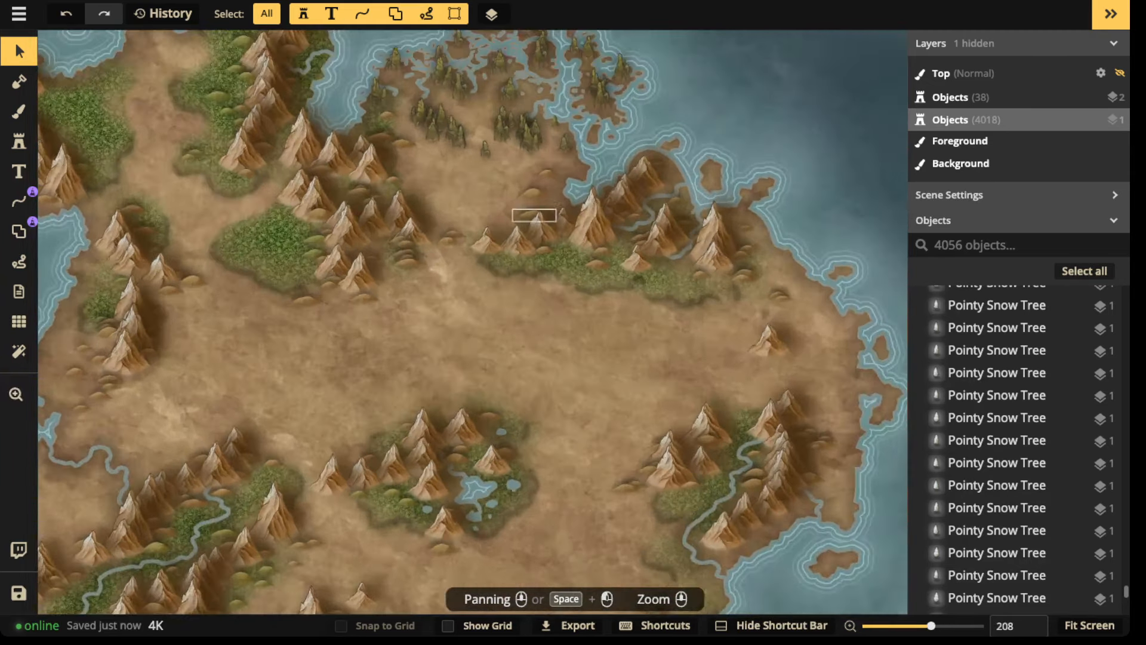
scroll(445, 317, "up", 10)
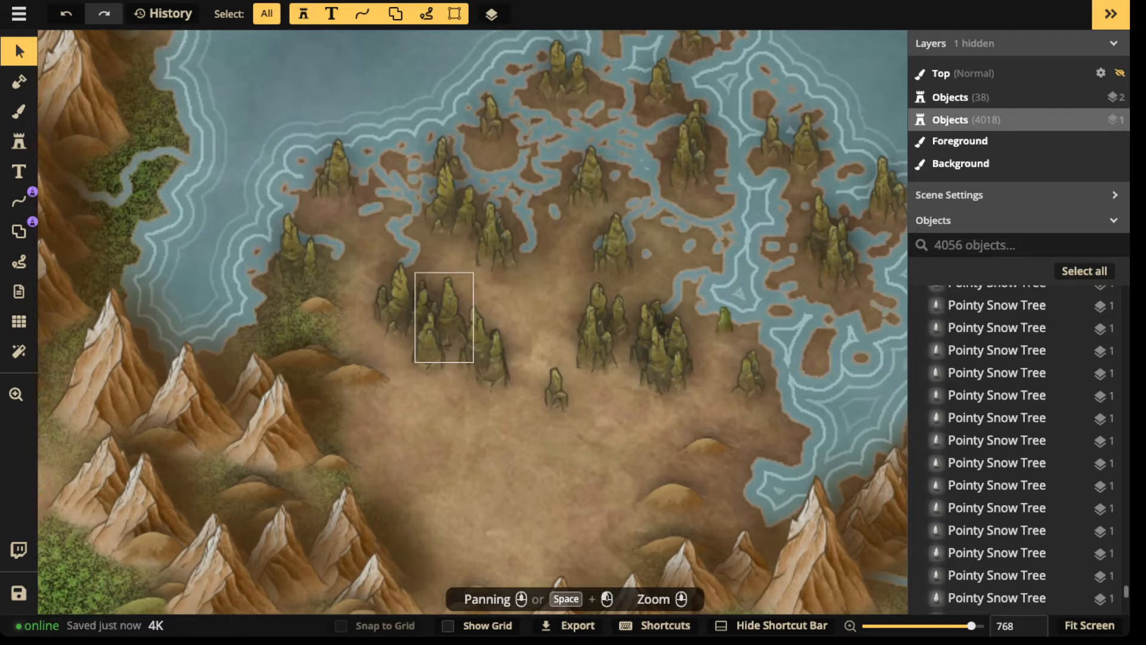
Set the foreground brush to the olive-green ground texture at size 36 and paint the marsh around the mossy rock spires.
left_click(18, 111)
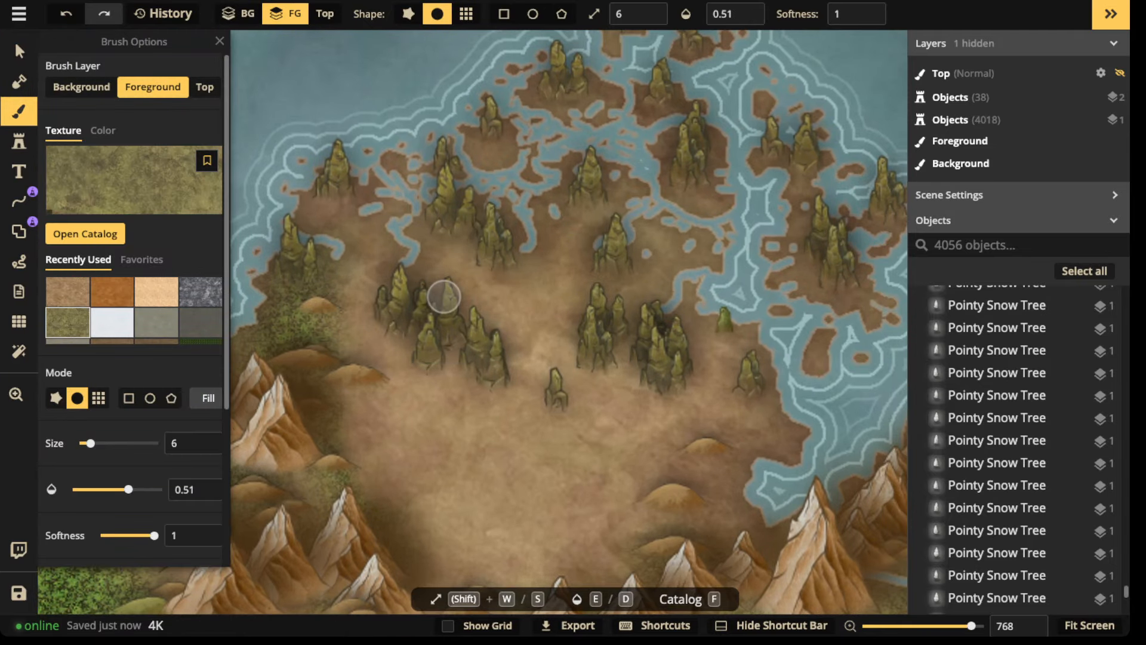
key("shift+w")
key("shift+w")
key("shift+w")
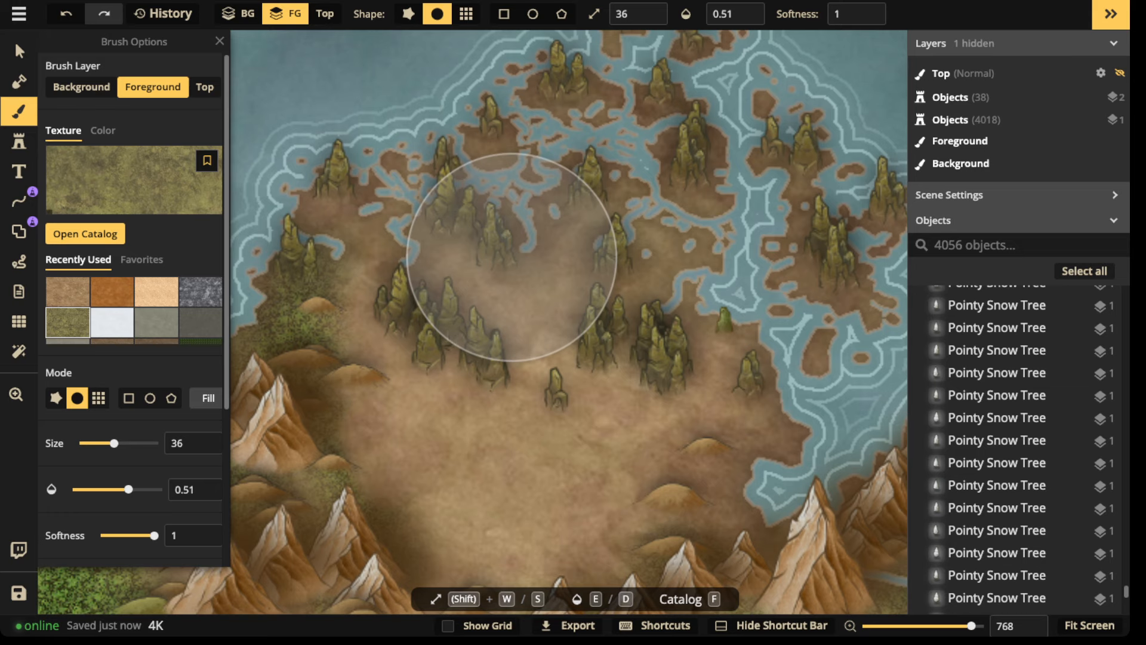
mouse_move(357, 188)
left_mouse_down()
mouse_move(424, 228)
mouse_move(478, 363)
left_mouse_up()
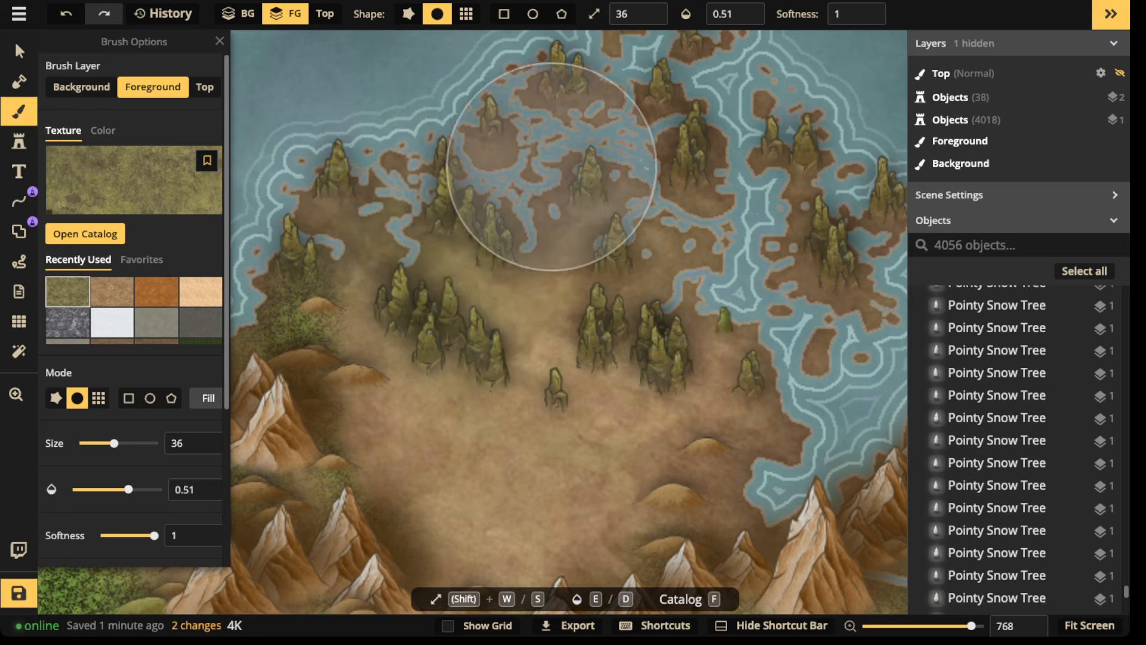
left_click_drag(553, 168, 485, 359)
mouse_move(629, 203)
left_mouse_down()
mouse_move(535, 360)
mouse_move(645, 319)
mouse_move(628, 353)
mouse_move(571, 408)
mouse_move(684, 347)
mouse_move(511, 495)
mouse_move(495, 396)
mouse_move(481, 511)
left_mouse_up()
left_click_drag(510, 203, 498, 227)
left_click_drag(543, 171, 434, 186)
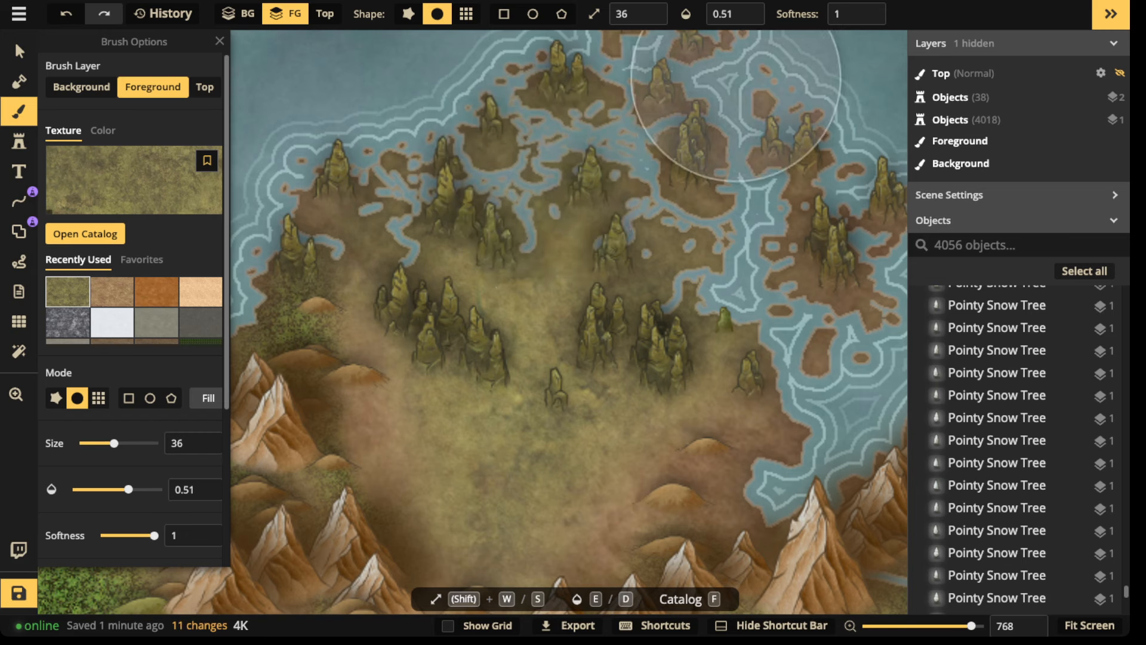
Extend the olive-green ground over the marsh's eastern islands and thicken it across the plain south of the spires.
mouse_move(737, 83)
left_mouse_down()
mouse_move(725, 246)
mouse_move(866, 263)
mouse_move(690, 369)
left_mouse_up()
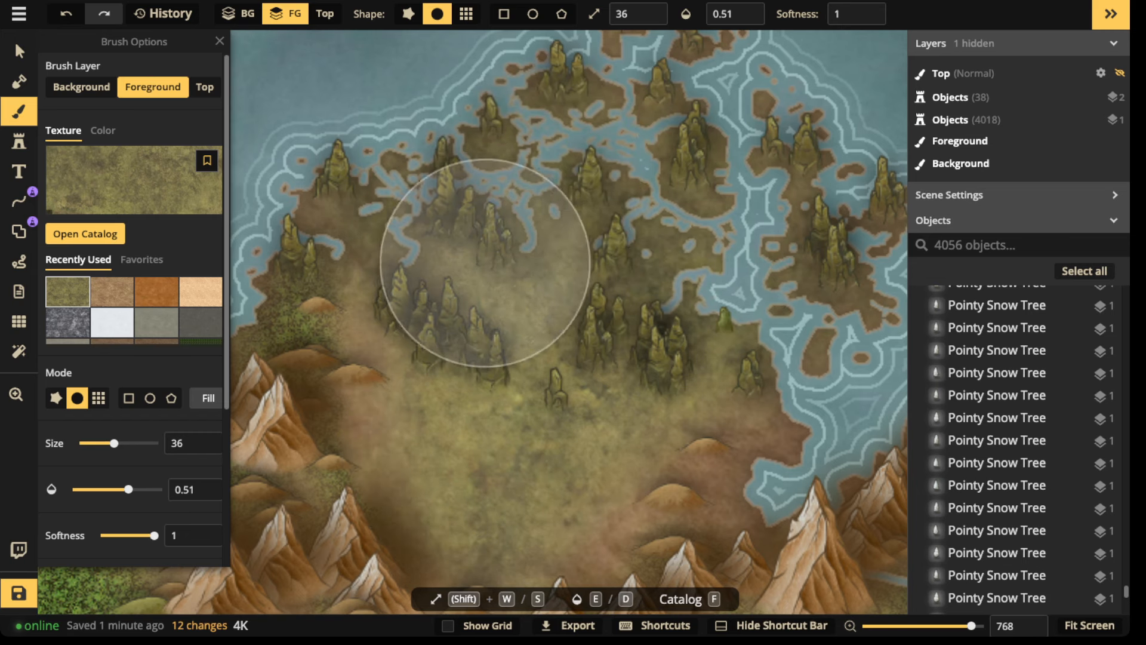
left_click_drag(522, 334, 594, 412)
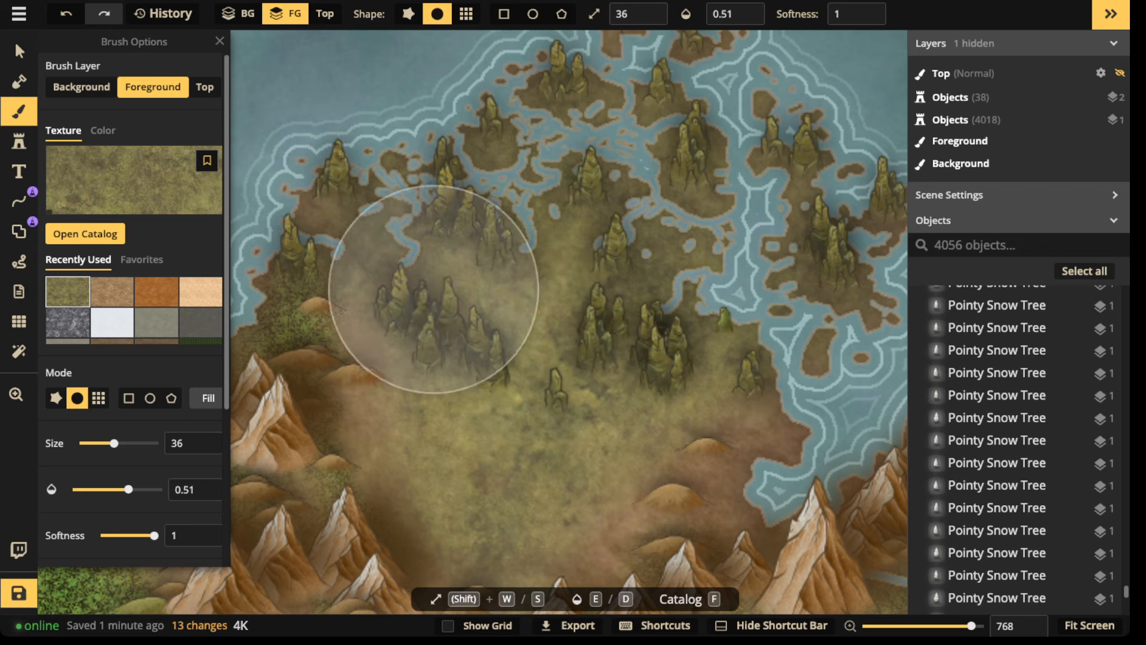
mouse_move(560, 320)
left_mouse_down()
mouse_move(570, 442)
mouse_move(555, 412)
mouse_move(535, 422)
left_mouse_up()
mouse_move(472, 387)
left_mouse_down()
mouse_move(428, 461)
mouse_move(521, 507)
left_mouse_up()
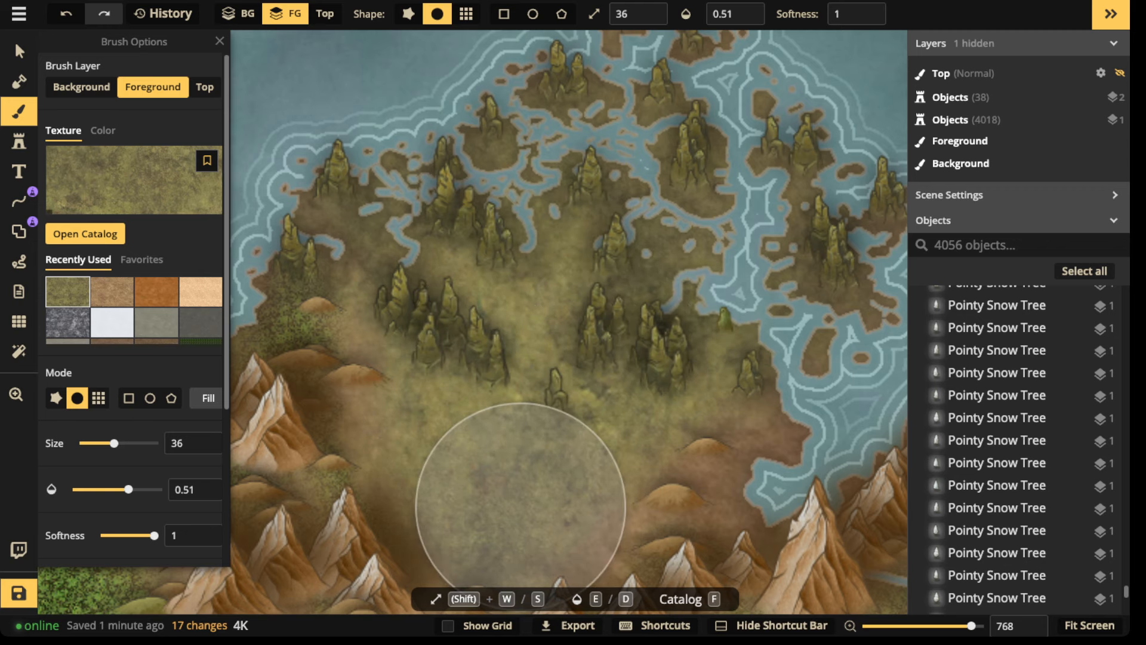
scroll(453, 396, "down", 5)
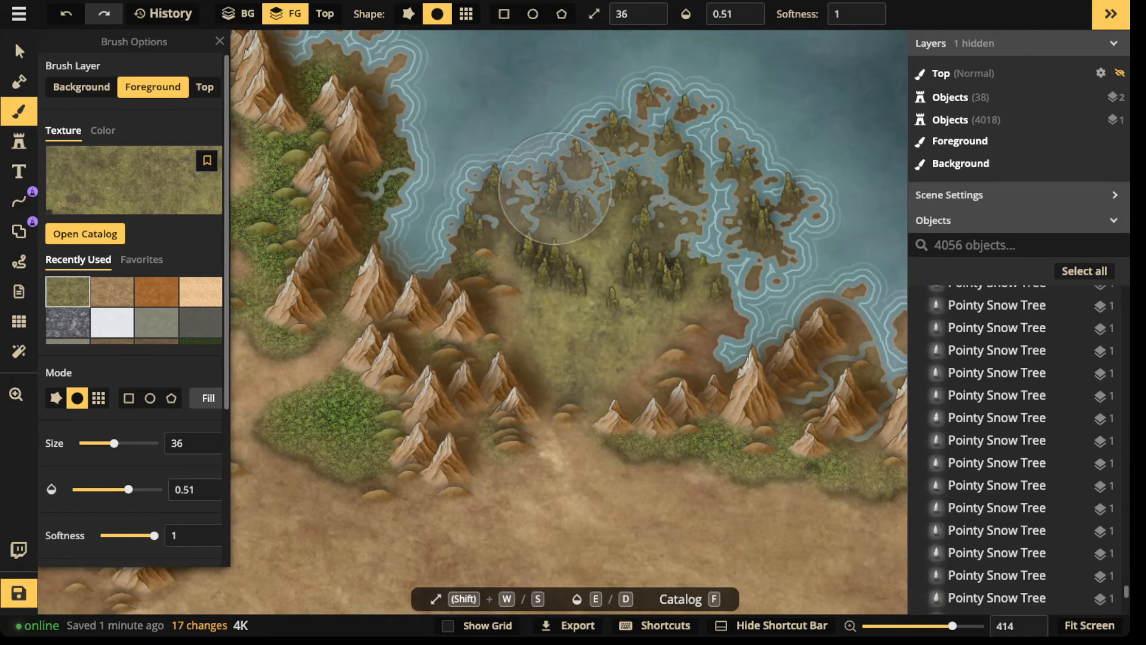
scroll(473, 263, "up", 5)
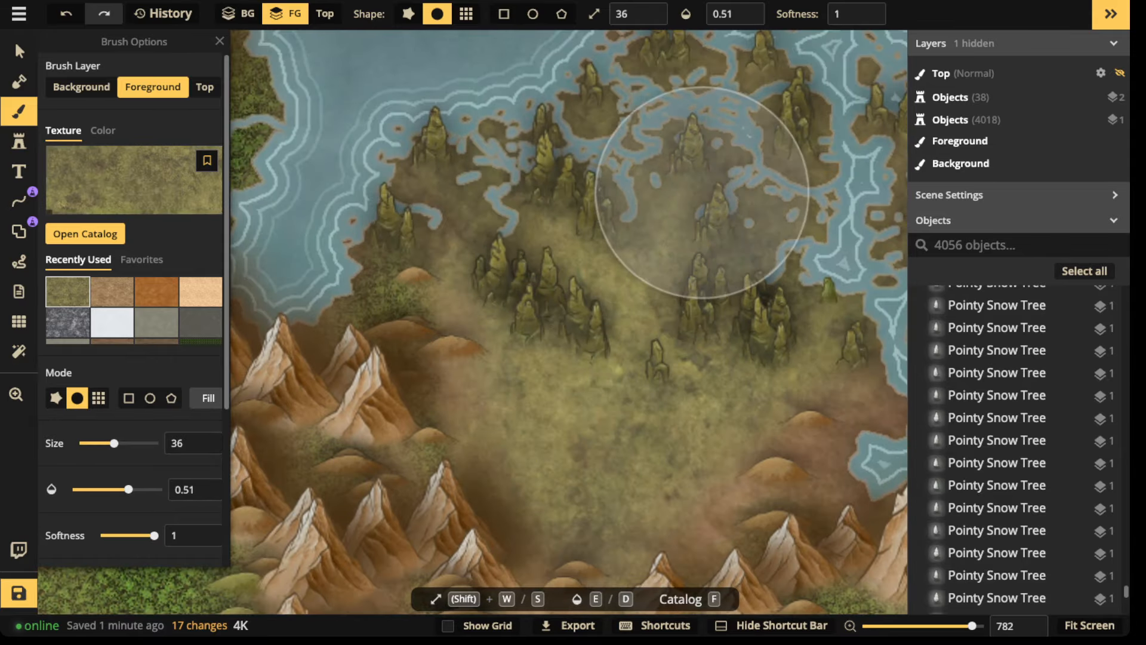
scroll(704, 192, "up", 3)
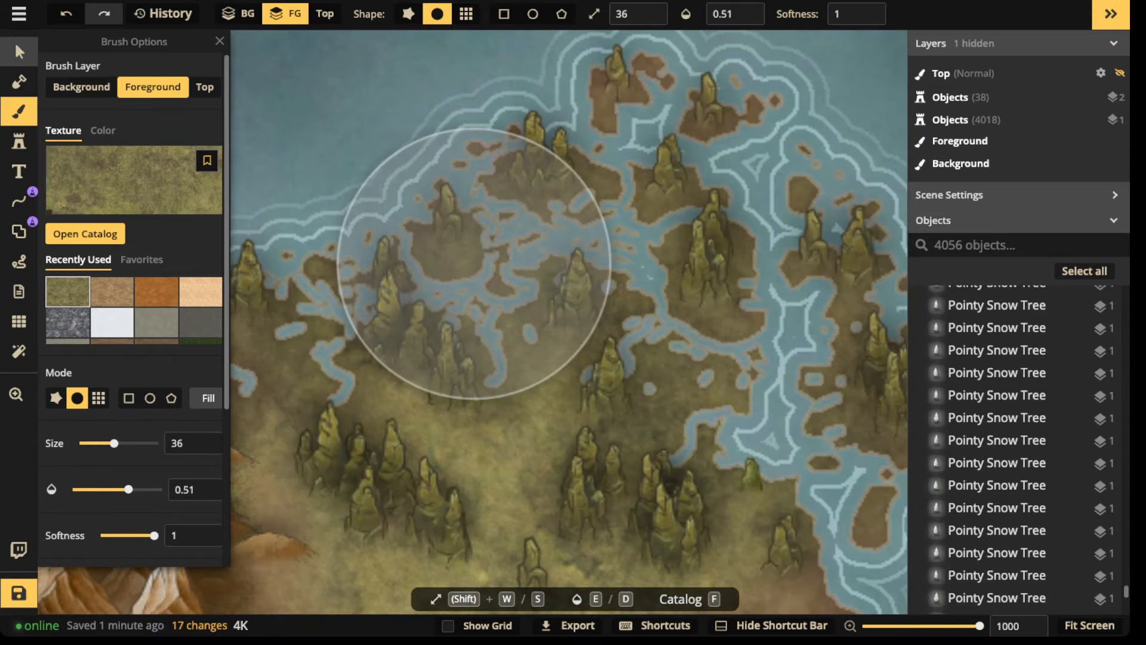
Search the texture catalog for alpha, load the Alpha Textures swatch just after Cracked Ground, and set its texture size to 54.24.
left_click(20, 51)
left_click_drag(573, 289, 561, 287)
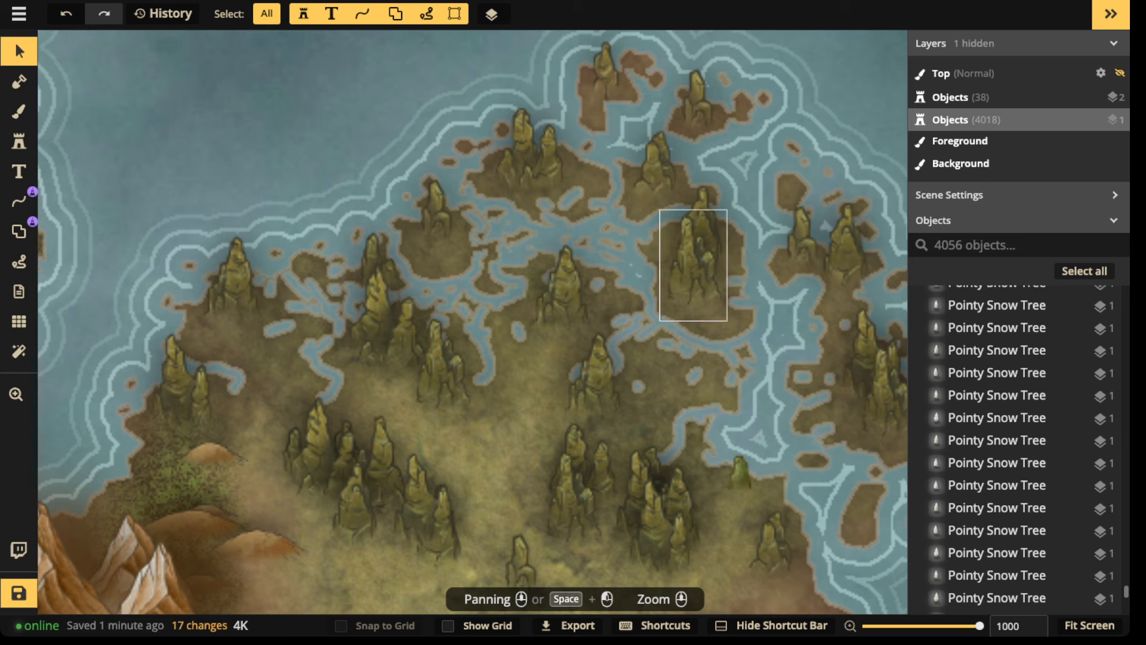
key("b")
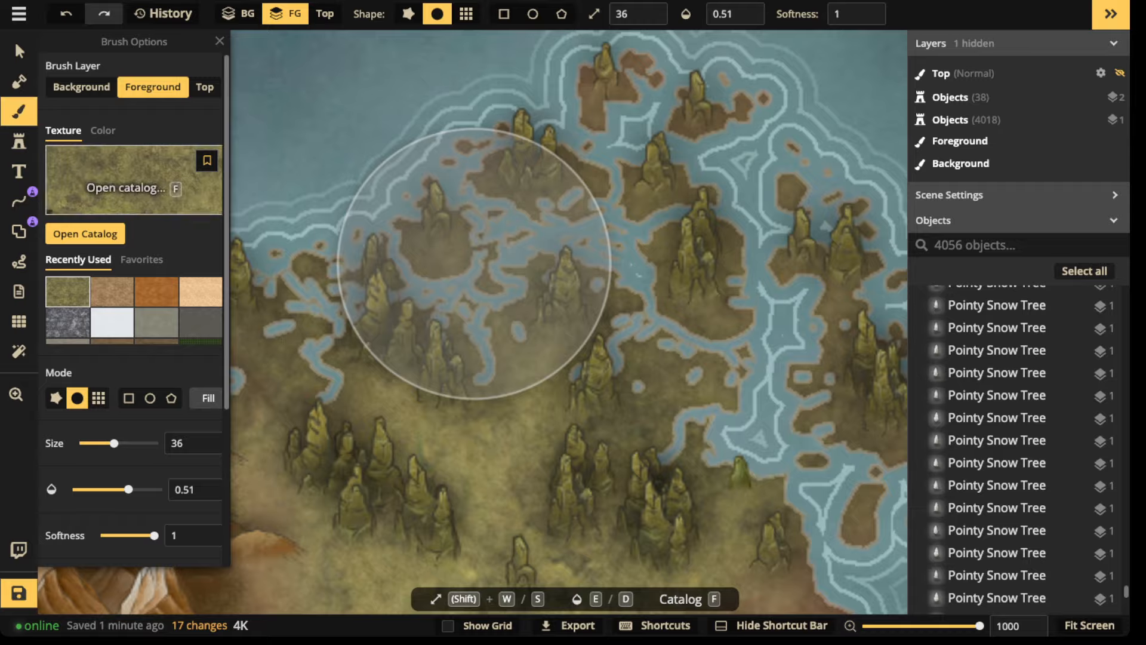
key("f")
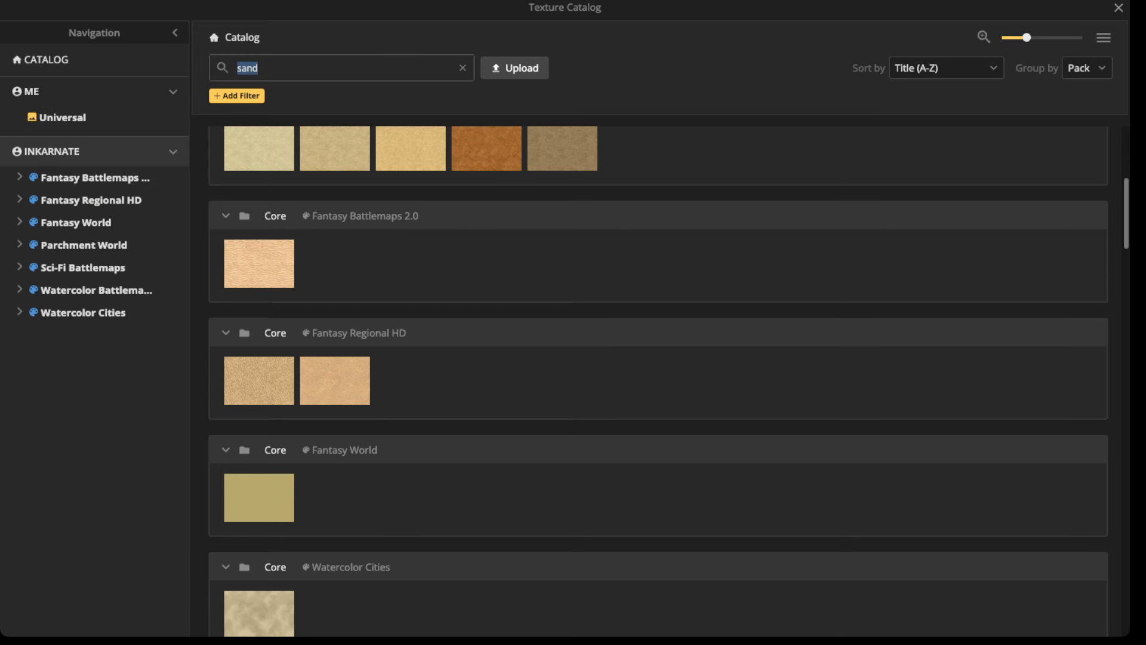
key("BackSpace")
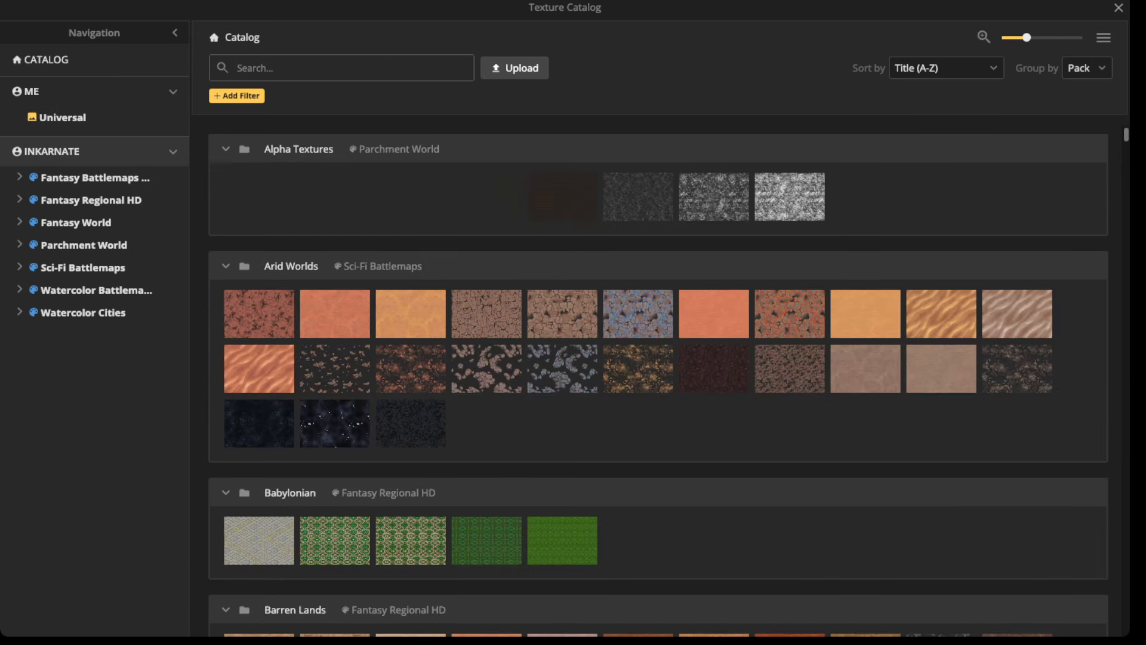
type("alpha")
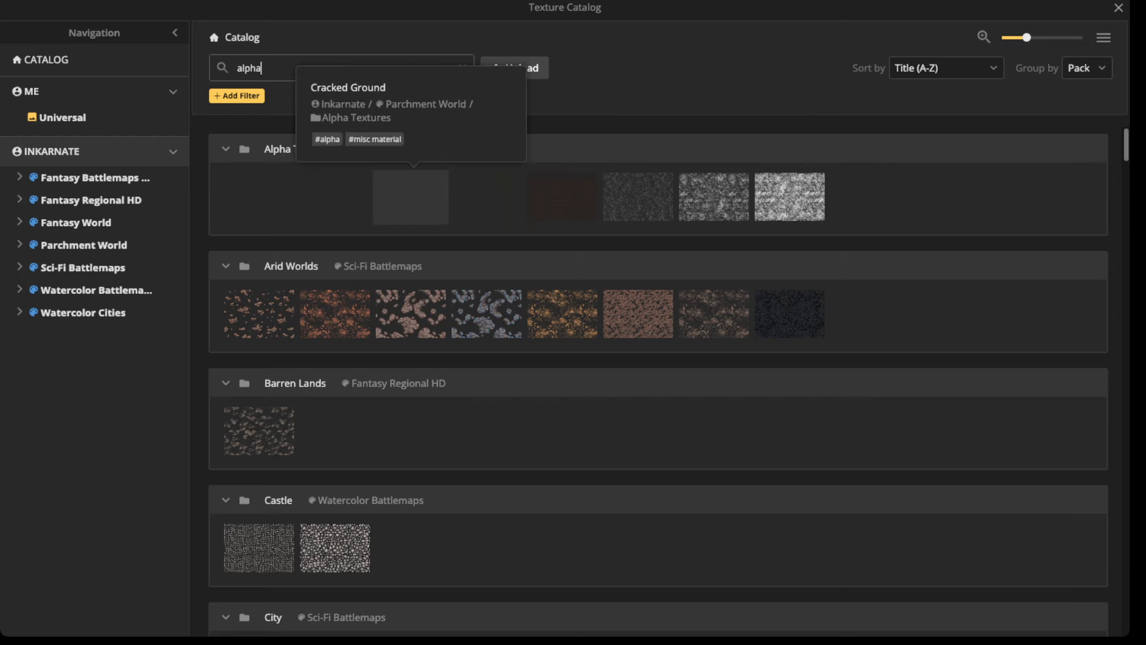
left_click(487, 197)
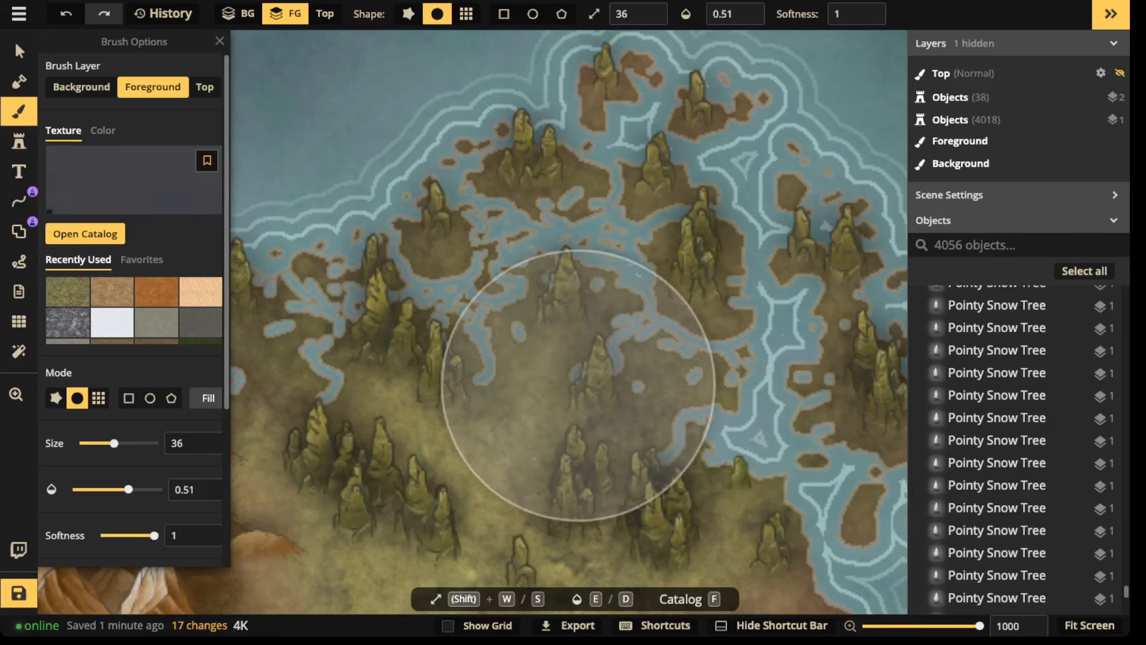
left_click_drag(114, 431, 112, 430)
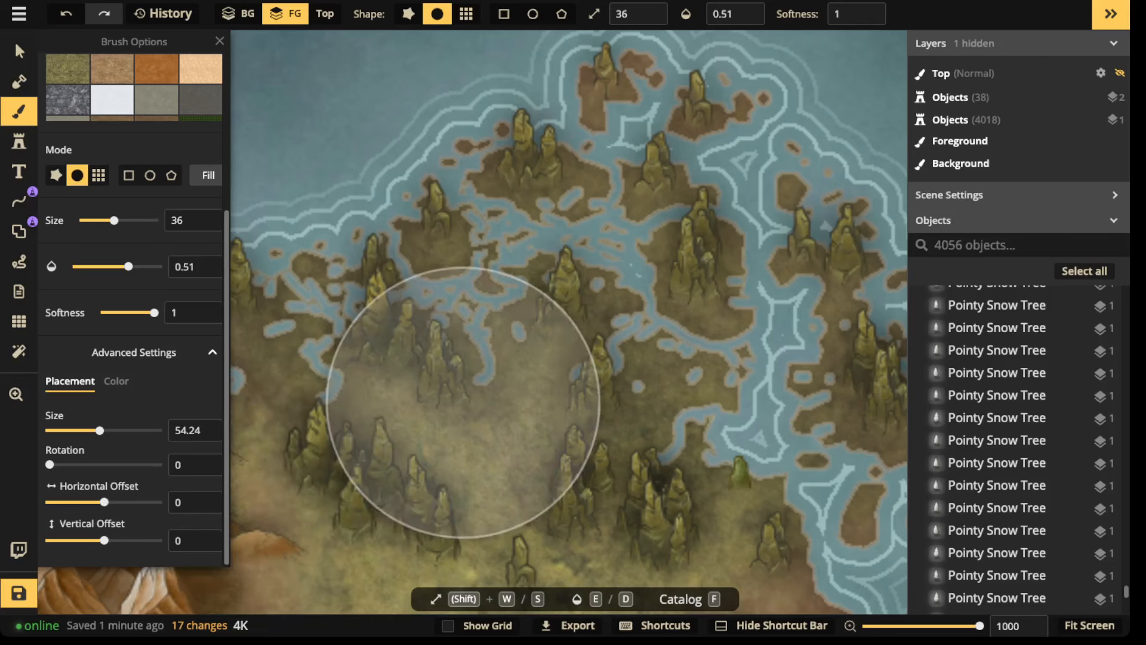
Set the brush size to 21 and paint the alpha ground marks over the plain between the mossy rock spires.
key("s")
key("s")
key("s")
key("s")
key("w")
key("w")
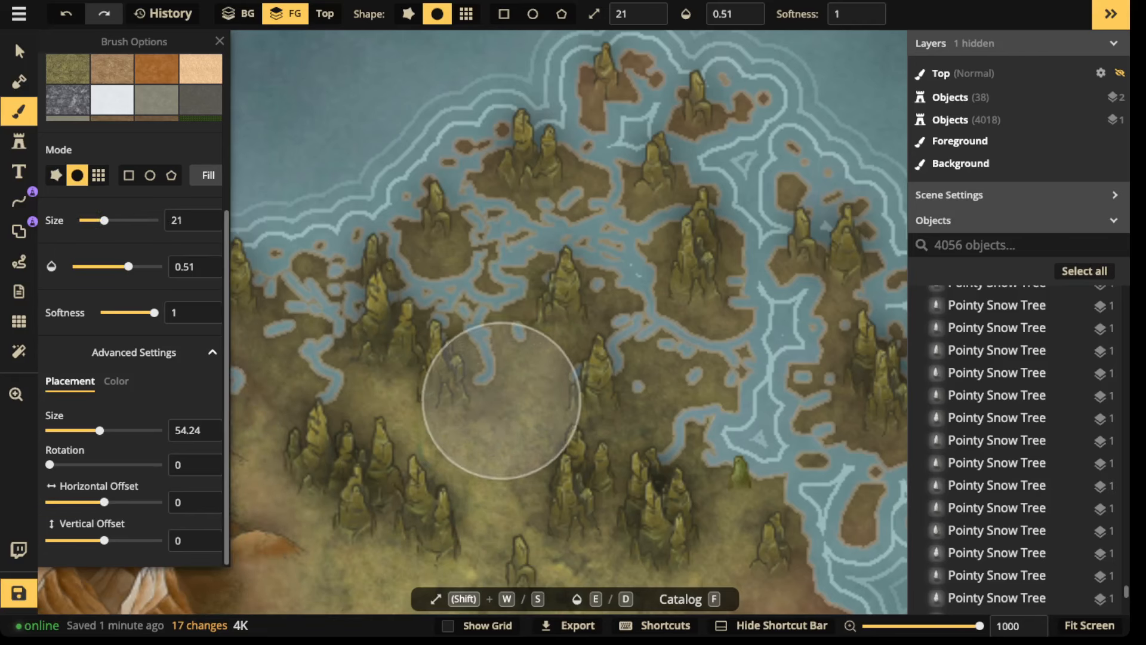
mouse_move(502, 400)
left_mouse_down()
mouse_move(536, 379)
mouse_move(471, 475)
mouse_move(533, 423)
mouse_move(513, 439)
mouse_move(397, 429)
mouse_move(415, 442)
mouse_move(408, 406)
mouse_move(524, 502)
mouse_move(448, 451)
mouse_move(615, 376)
mouse_move(566, 458)
mouse_move(628, 448)
mouse_move(568, 333)
mouse_move(484, 516)
mouse_move(366, 391)
mouse_move(430, 442)
mouse_move(574, 335)
left_mouse_up()
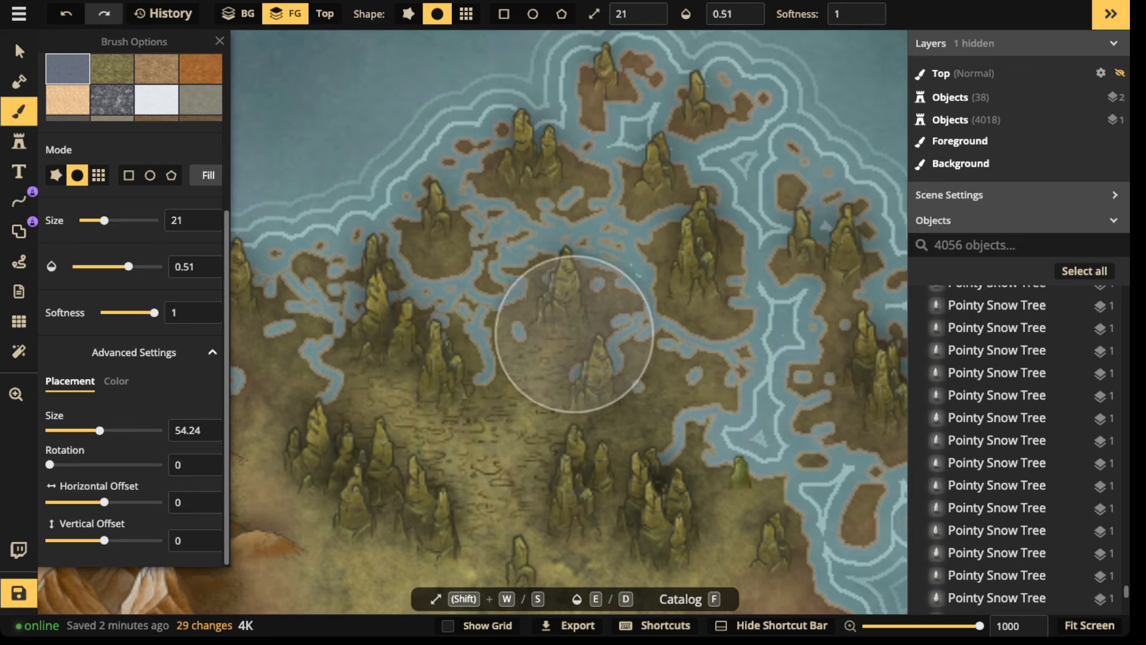
left_click_drag(492, 519, 466, 519)
Extend the alpha ground marks around the southern and eastern spires and across the olive plain south of them.
mouse_move(668, 436)
left_mouse_down()
mouse_move(614, 410)
mouse_move(713, 236)
left_mouse_up()
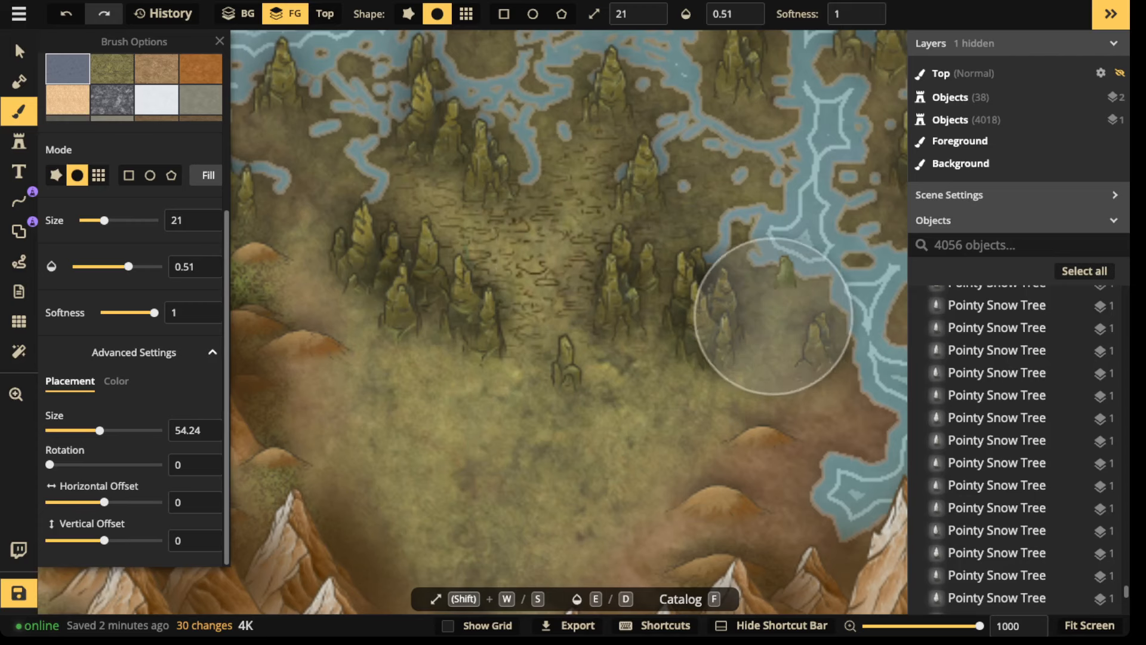
mouse_move(774, 316)
left_mouse_down()
mouse_move(804, 295)
mouse_move(822, 307)
mouse_move(771, 351)
left_mouse_up()
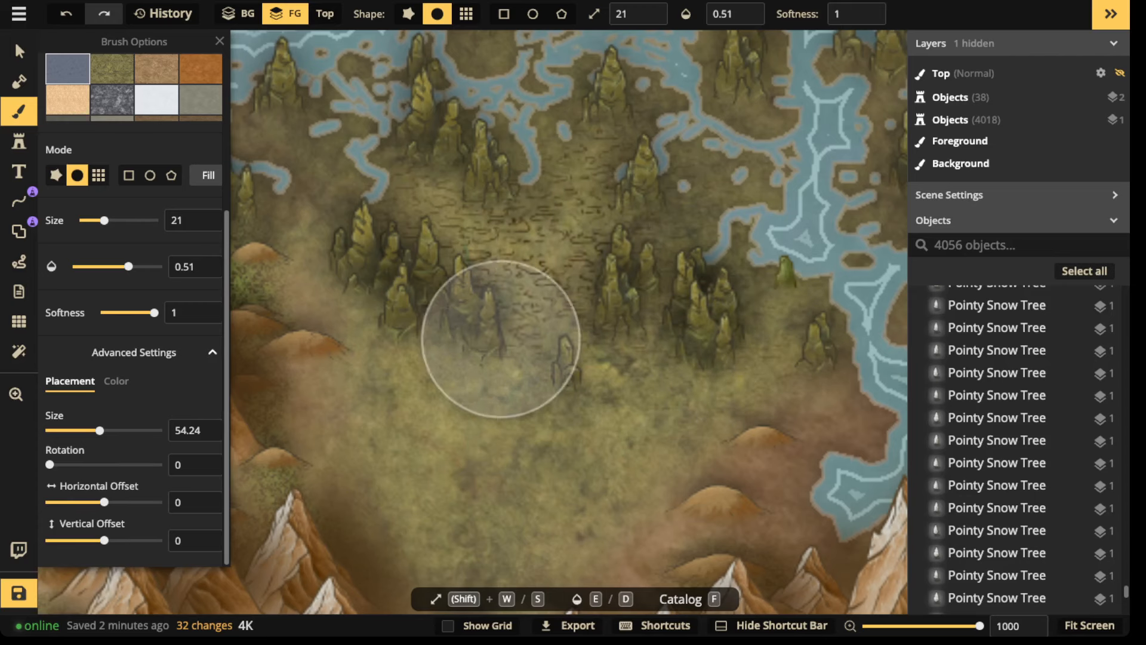
mouse_move(501, 339)
left_mouse_down()
mouse_move(403, 386)
mouse_move(566, 300)
mouse_move(504, 345)
left_mouse_up()
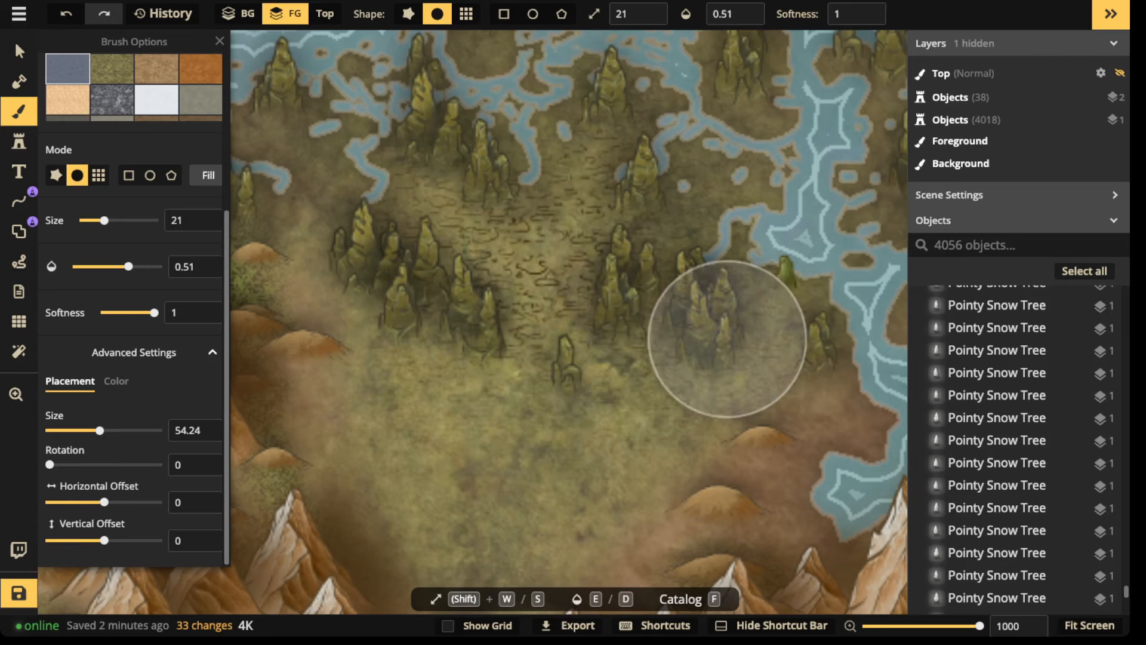
left_click_drag(727, 339, 513, 407)
left_click_drag(716, 382, 489, 413)
left_click_drag(627, 394, 535, 460)
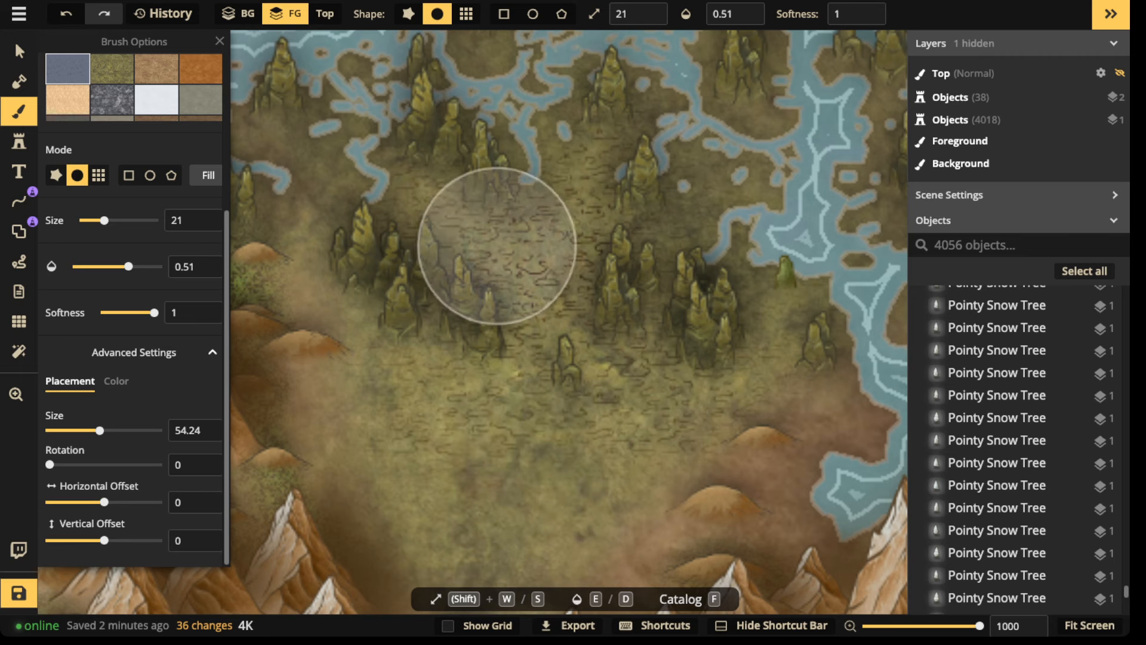
Paint the alpha ground marks around the northern spires and marsh channels, and thicken them beside the western spires.
left_click_drag(498, 246, 409, 201)
mouse_move(650, 100)
left_mouse_down()
mouse_move(710, 122)
mouse_move(683, 175)
mouse_move(801, 200)
mouse_move(685, 231)
left_mouse_up()
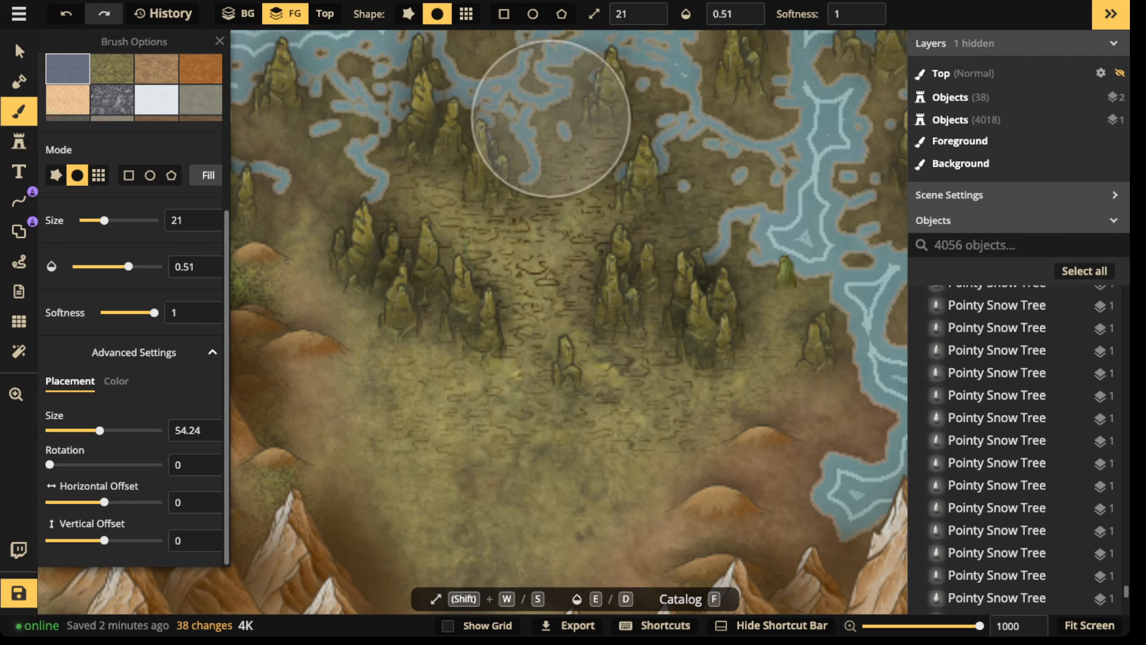
mouse_move(551, 118)
left_mouse_down()
mouse_move(482, 289)
mouse_move(388, 177)
mouse_move(485, 208)
mouse_move(298, 135)
mouse_move(323, 290)
mouse_move(293, 136)
mouse_move(338, 295)
mouse_move(282, 179)
mouse_move(315, 160)
mouse_move(323, 267)
mouse_move(300, 123)
mouse_move(426, 334)
left_mouse_up()
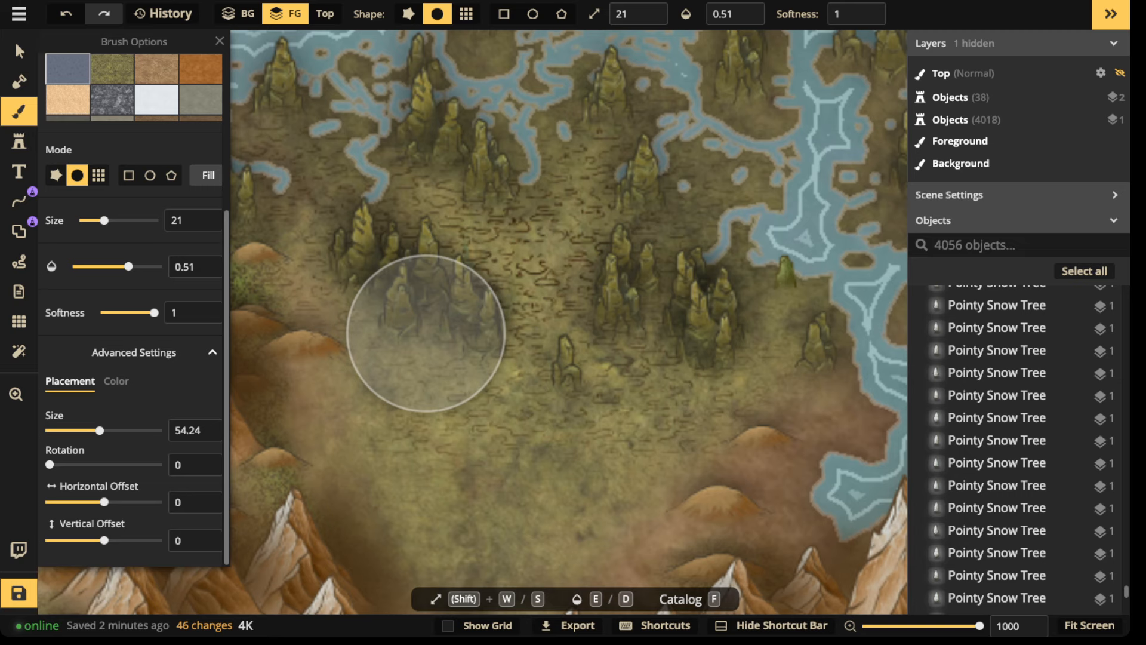
scroll(311, 114, "down", 3)
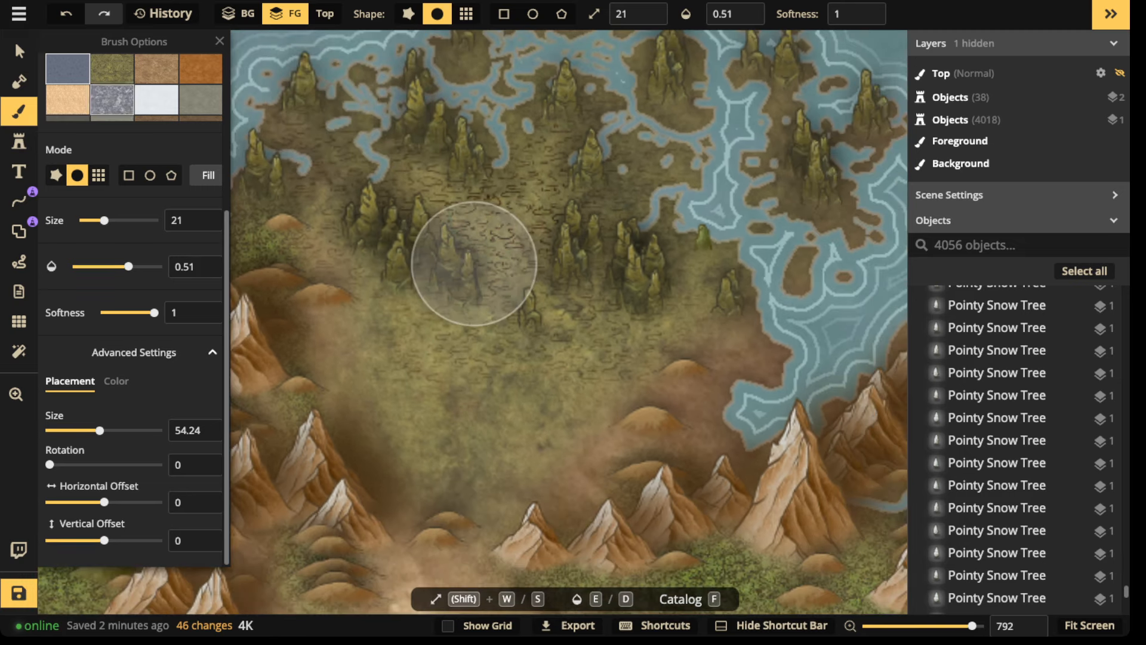
Examine the textured marsh within the western continent, the neighbouring coasts, and the snowy mountain region.
left_click(19, 51)
scroll(358, 191, "down", 1)
left_click_drag(443, 260, 452, 335)
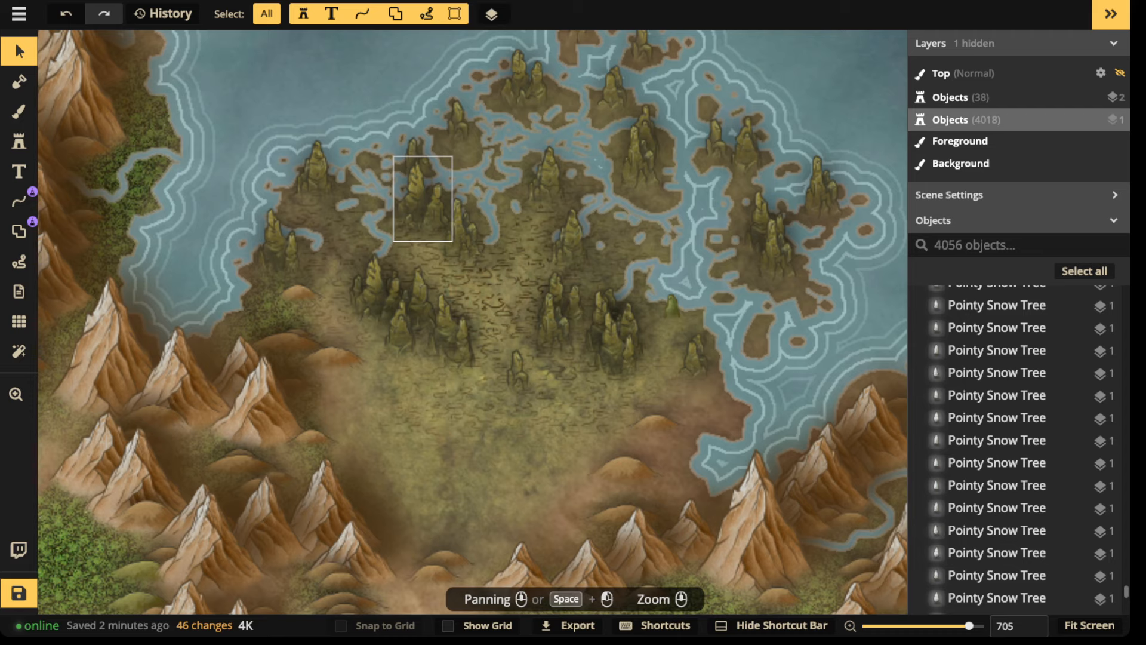
scroll(332, 313, "down", 3)
left_click_drag(321, 221, 523, 130)
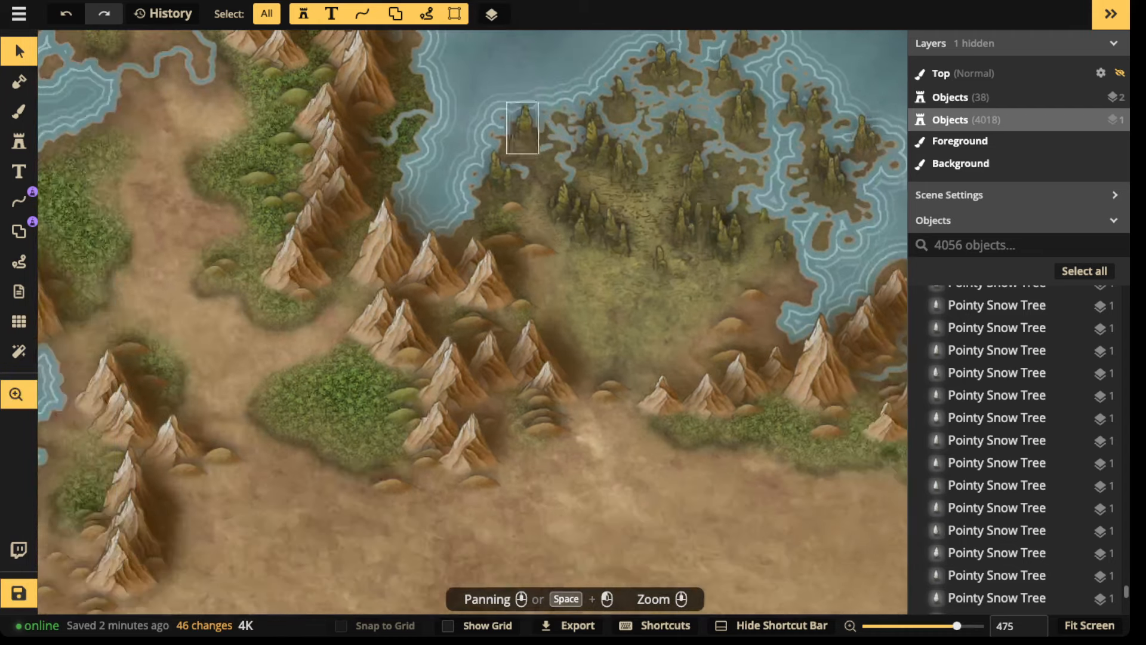
left_click_drag(687, 209, 503, 169)
left_click_drag(854, 341, 231, 239)
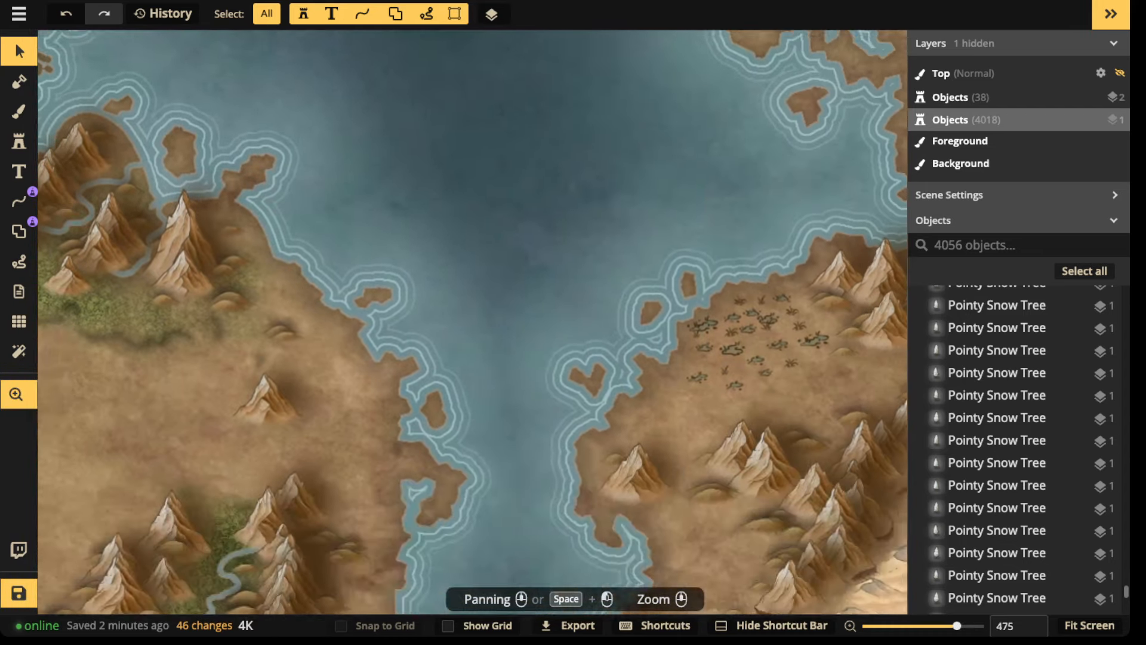
left_click_drag(299, 209, 464, 434)
left_click_drag(358, 149, 549, 537)
left_click_drag(448, 239, 422, 397)
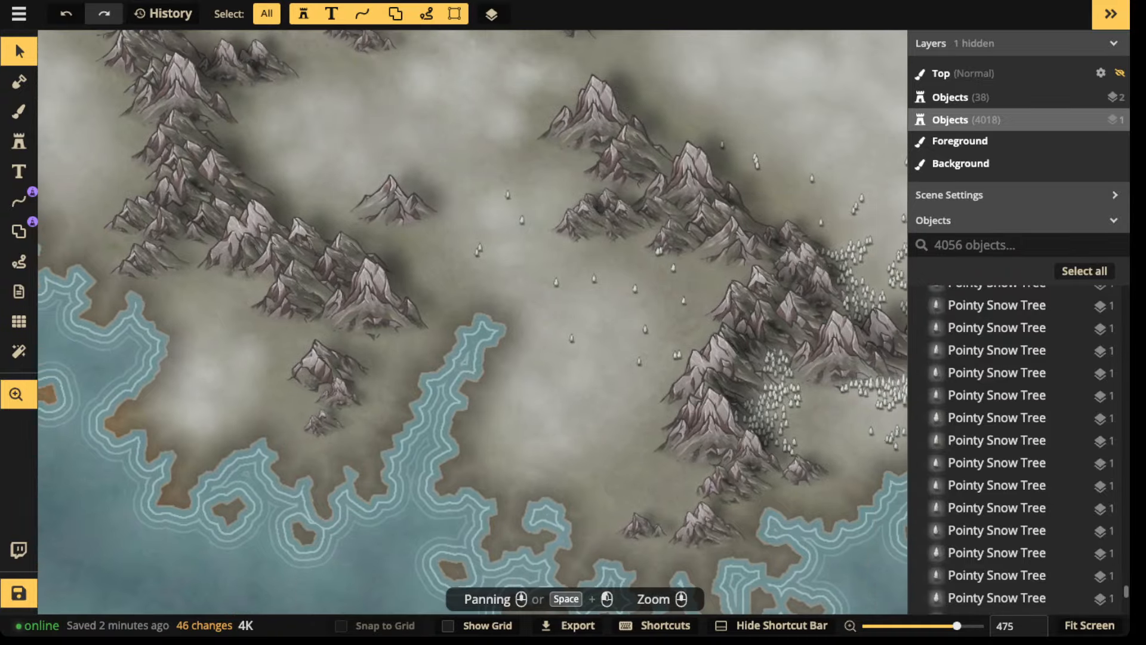
Load the Cracked Ground alpha texture with brightness 200 and dab it on the snowy plain west of the mountains.
left_click(19, 111)
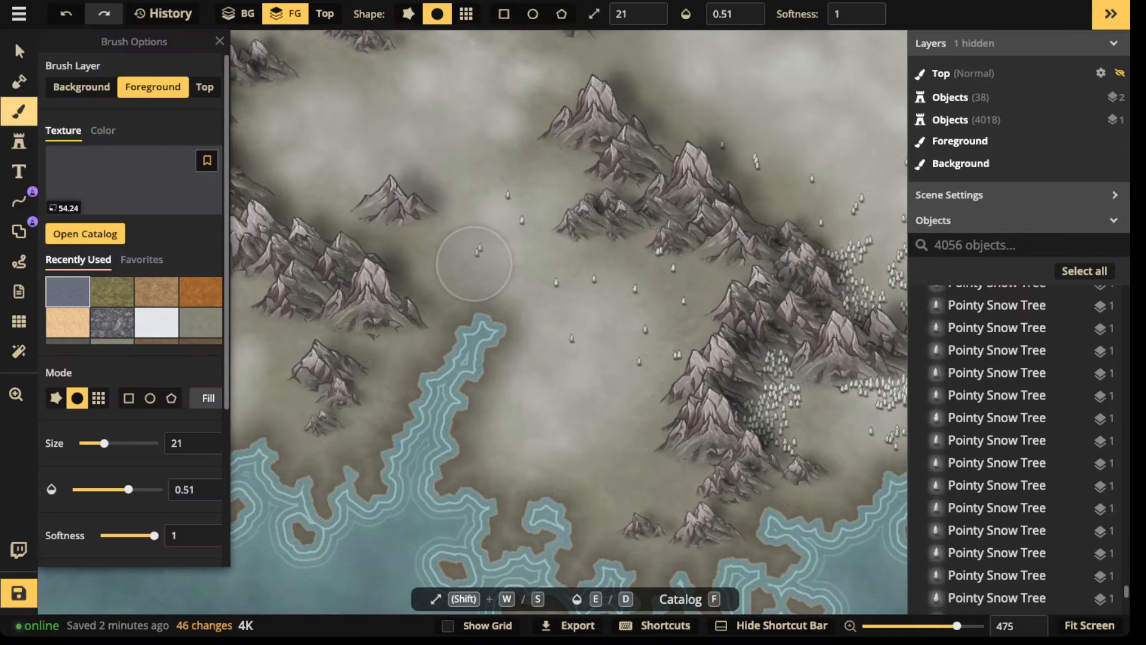
key("f")
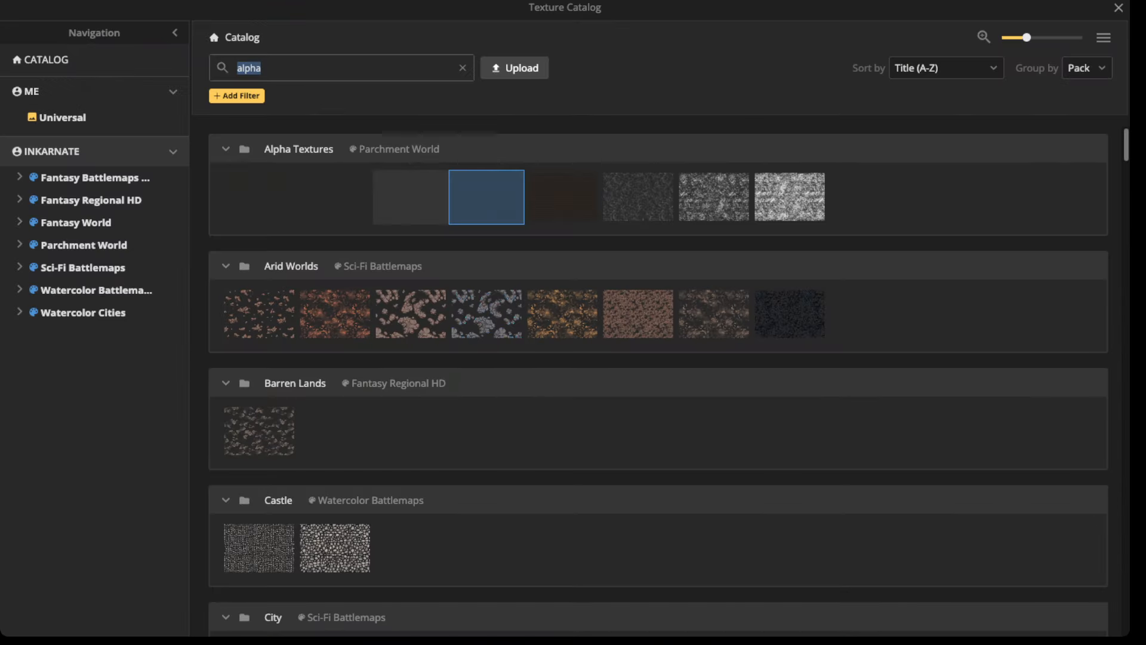
left_click(411, 197)
scroll(390, 339, "up", 1)
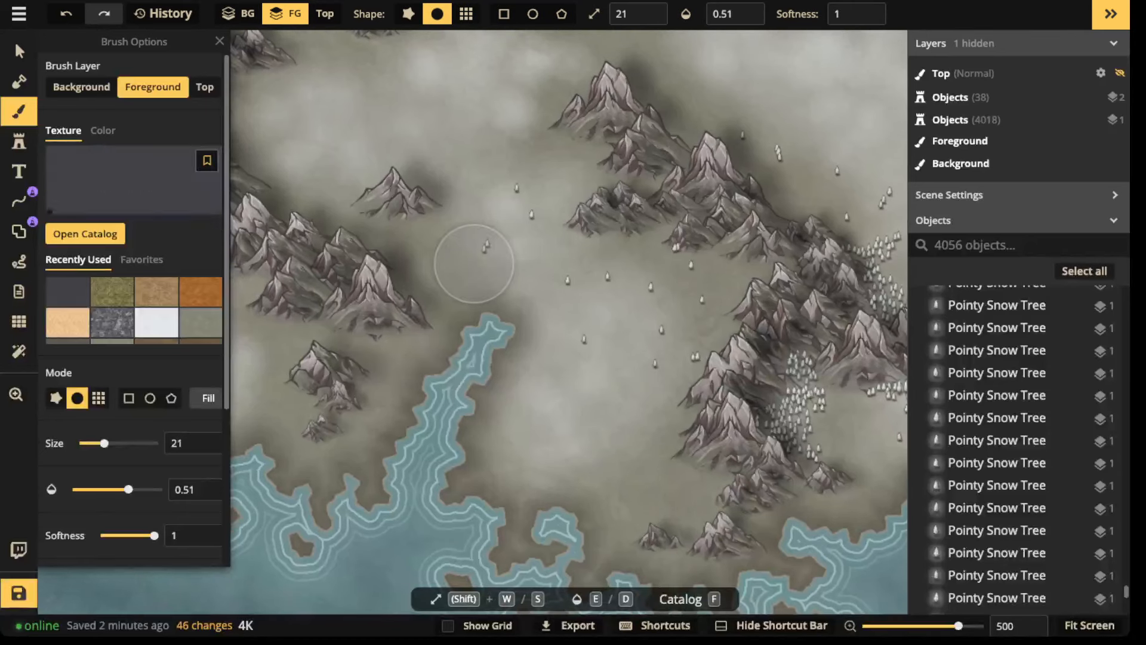
left_click(116, 381)
scroll(117, 381, "down", 1)
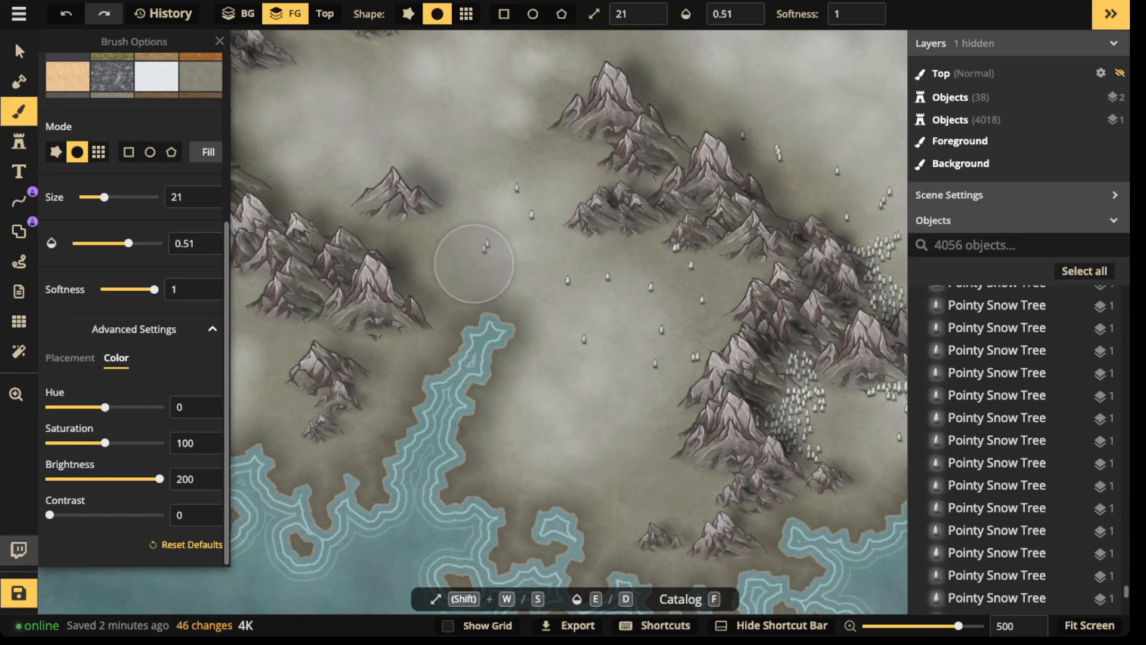
left_click_drag(602, 394, 610, 390)
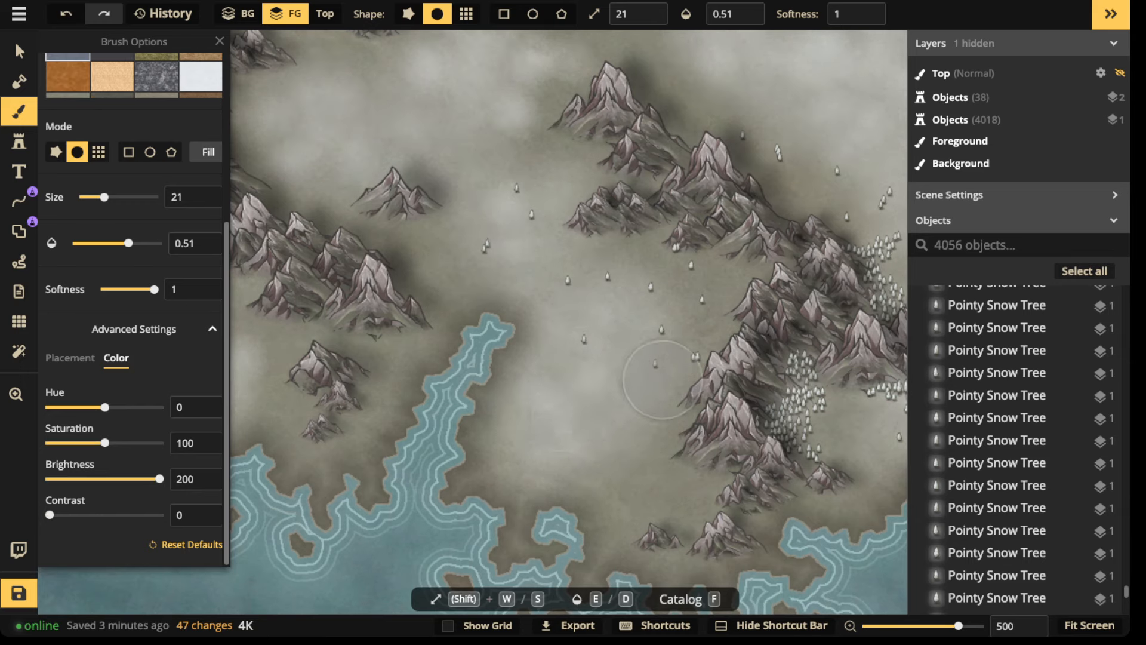
Paint the brightened cracked ground at opacity 0.51 along the snowy region's southwestern coast and peninsulas.
scroll(663, 381, "down", 3)
scroll(611, 355, "down", 2)
scroll(461, 425, "up", 5)
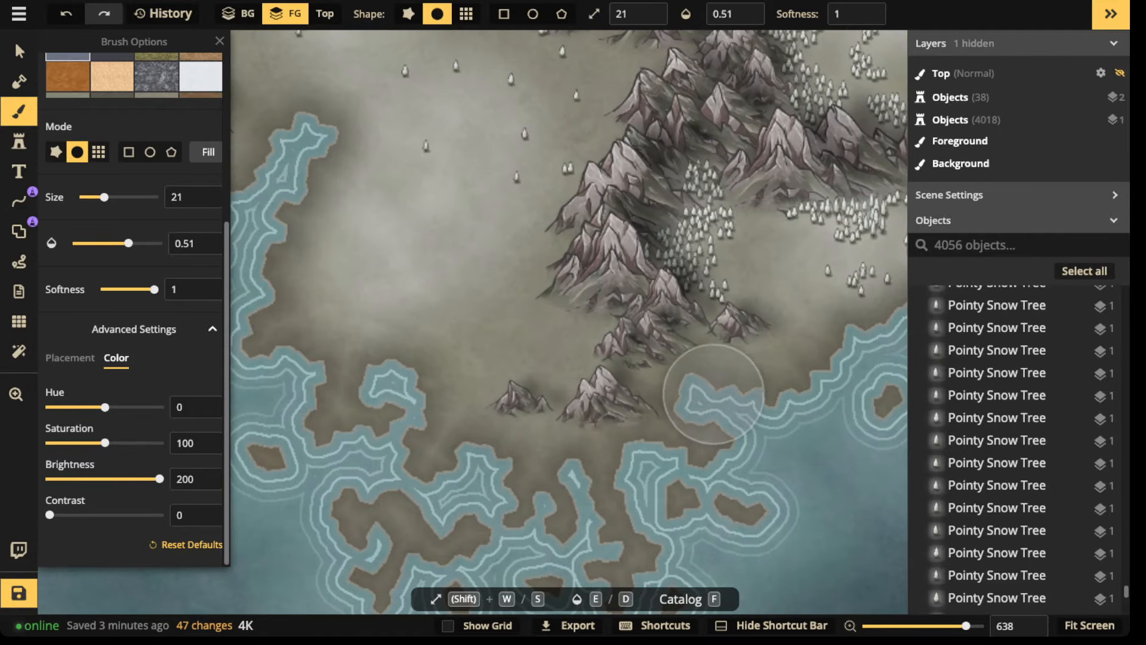
mouse_move(320, 357)
left_mouse_down()
mouse_move(263, 286)
mouse_move(302, 338)
mouse_move(321, 395)
mouse_move(274, 459)
mouse_move(379, 379)
mouse_move(376, 585)
mouse_move(463, 380)
mouse_move(455, 518)
left_mouse_up()
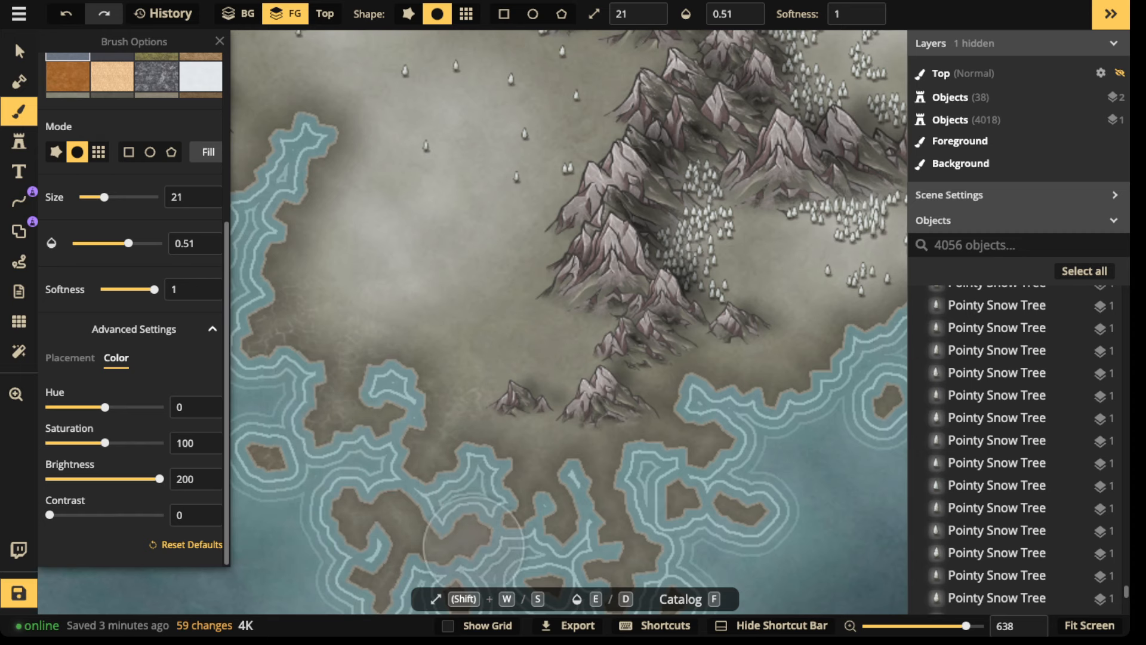
Set the brush opacity to 1 and repaint the cracked ground across the snowy region's southern coast, from the western inlet to the eastern bay.
double_click(726, 14)
type("1")
key("Return")
mouse_move(349, 339)
left_mouse_down()
mouse_move(285, 285)
mouse_move(377, 372)
mouse_move(265, 451)
mouse_move(390, 376)
mouse_move(471, 381)
mouse_move(388, 512)
mouse_move(430, 558)
mouse_move(502, 446)
mouse_move(607, 450)
mouse_move(651, 431)
mouse_move(673, 398)
mouse_move(803, 363)
mouse_move(666, 385)
mouse_move(553, 377)
mouse_move(582, 381)
mouse_move(513, 439)
mouse_move(593, 454)
mouse_move(741, 360)
mouse_move(817, 332)
mouse_move(770, 259)
mouse_move(768, 359)
left_mouse_up()
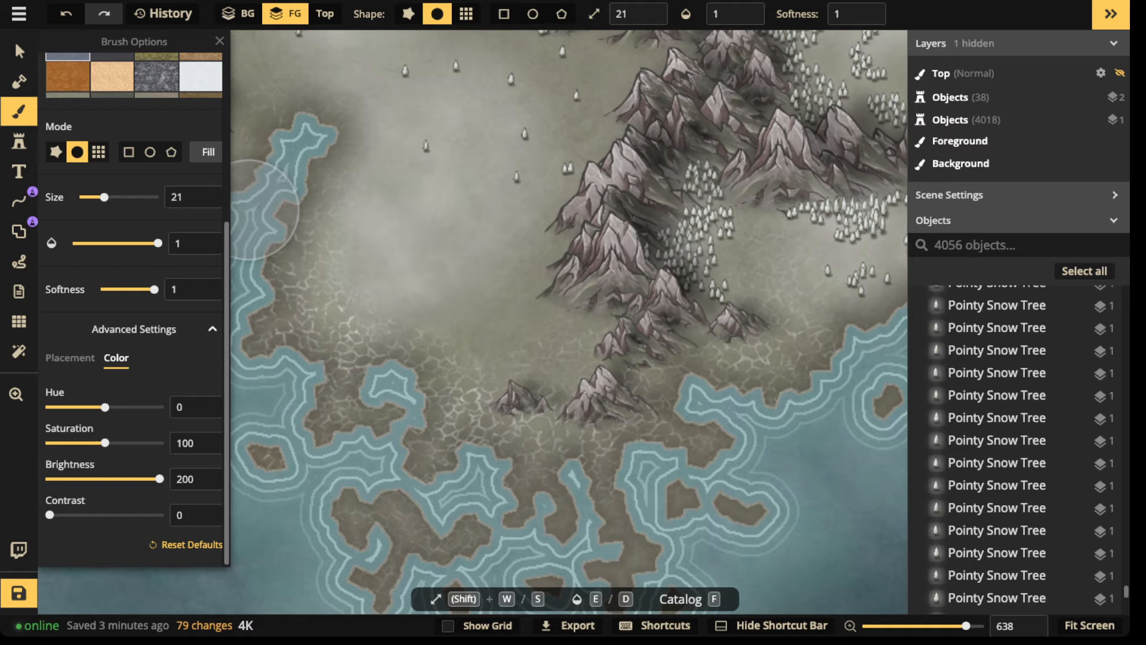
Choose the bright light-green grass texture from the Core set of the Fantasy World textures for the foreground brush.
scroll(264, 209, "down", 8)
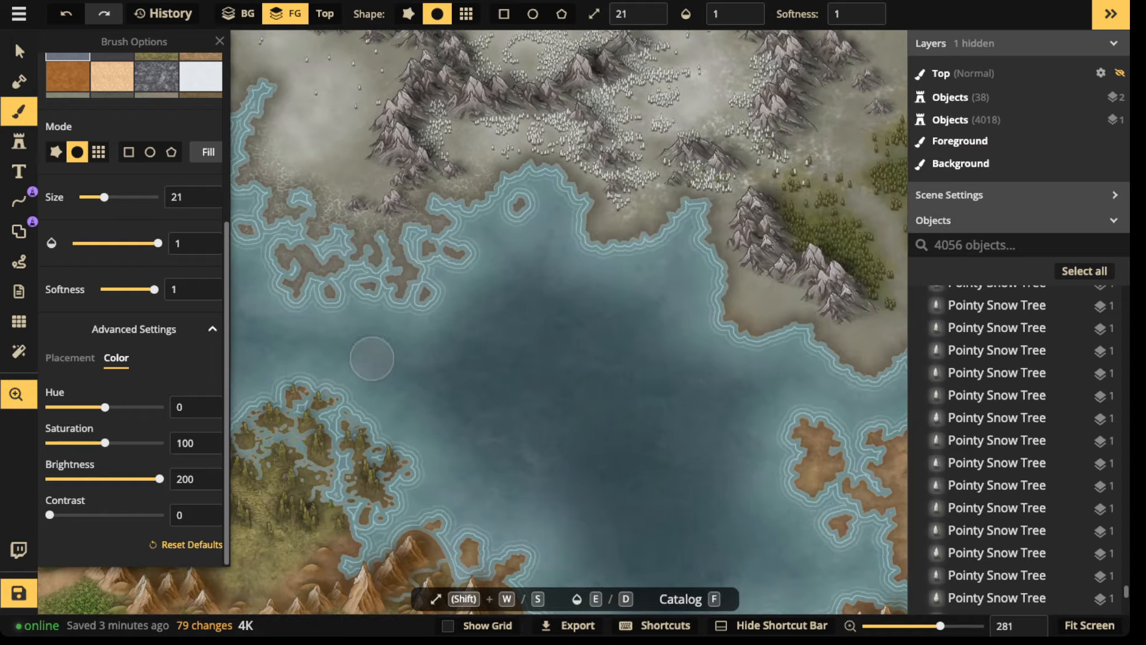
left_click_drag(372, 358, 660, 104)
scroll(610, 257, "down", 3)
left_click_drag(711, 371, 565, 289)
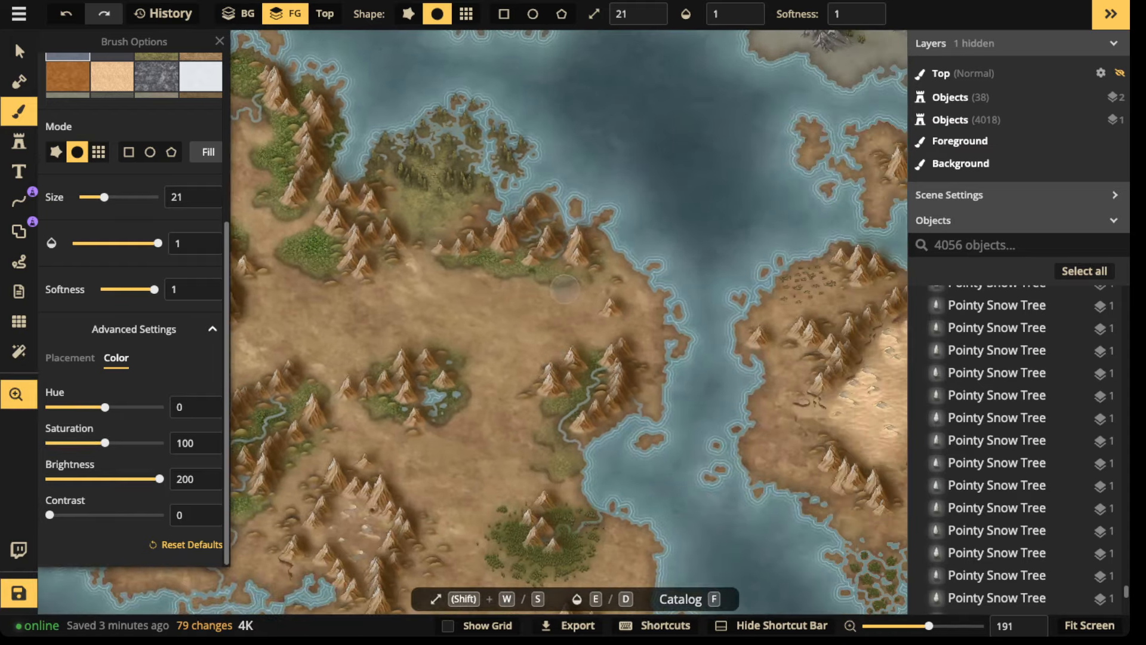
scroll(430, 245, "up", 2)
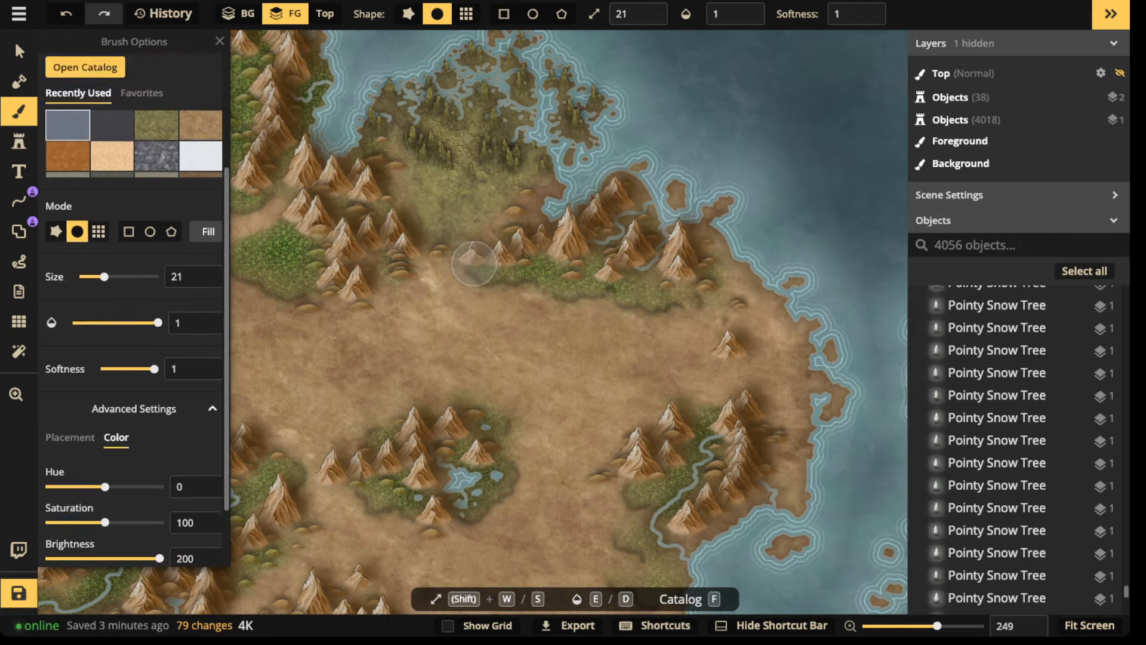
scroll(134, 298, "up", 1)
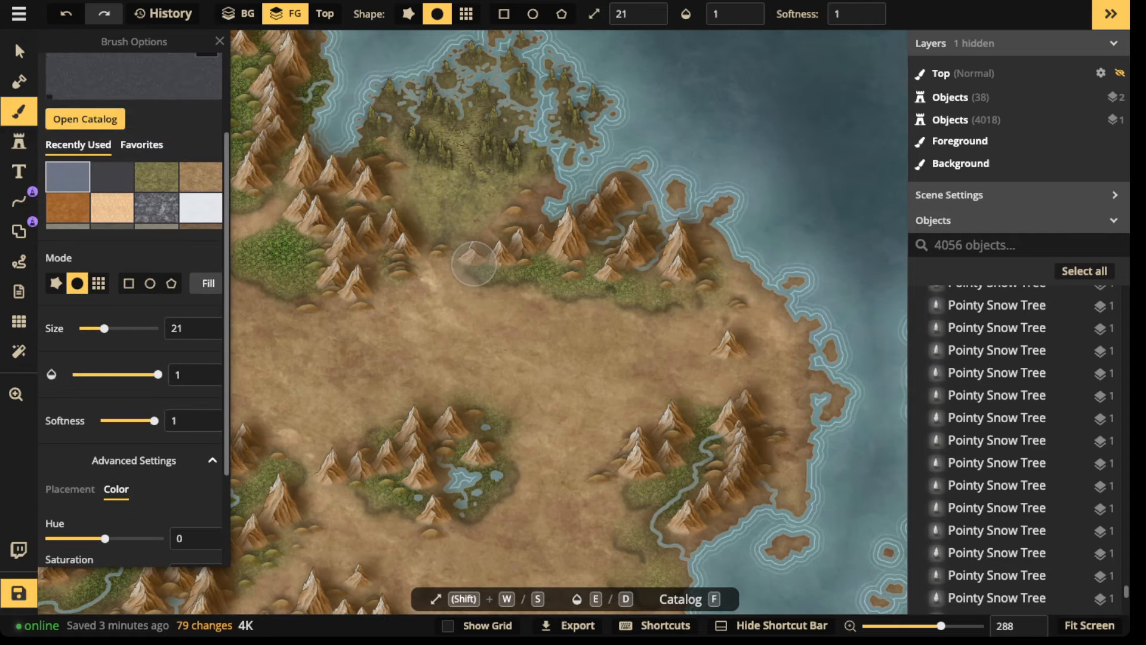
left_click(133, 75)
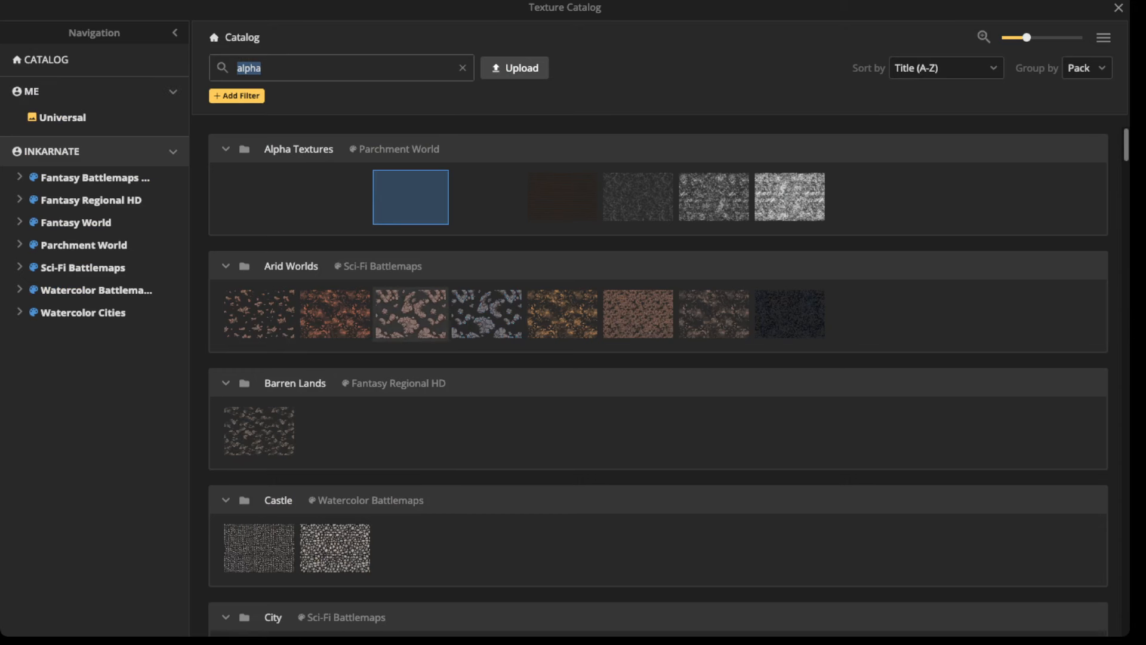
left_click(463, 68)
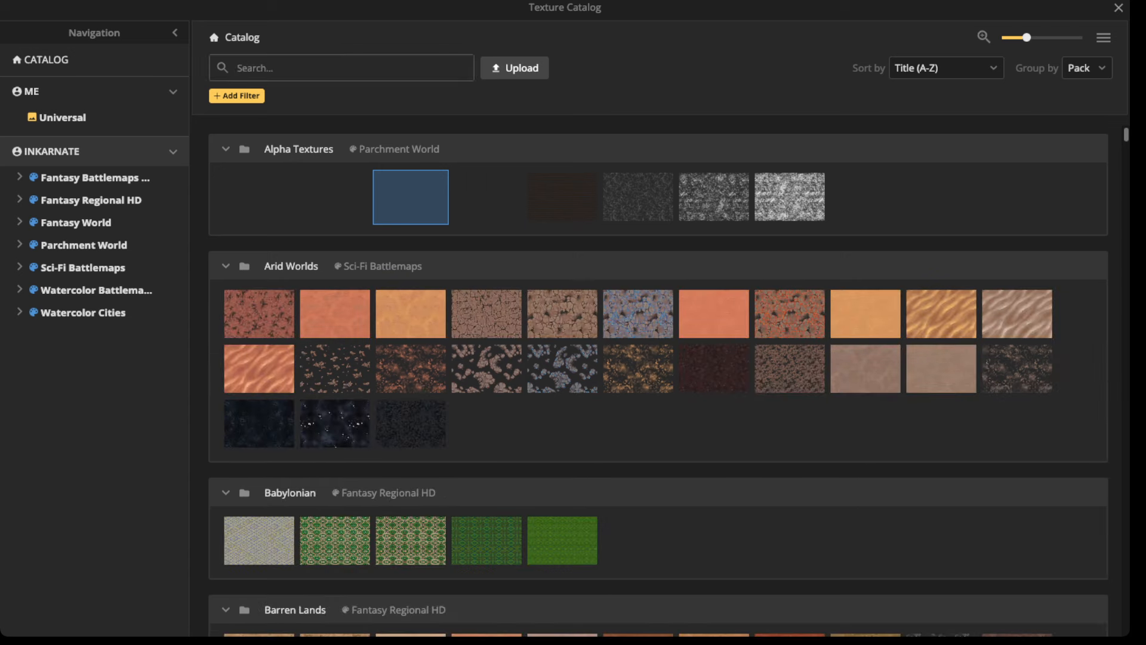
left_click(76, 222)
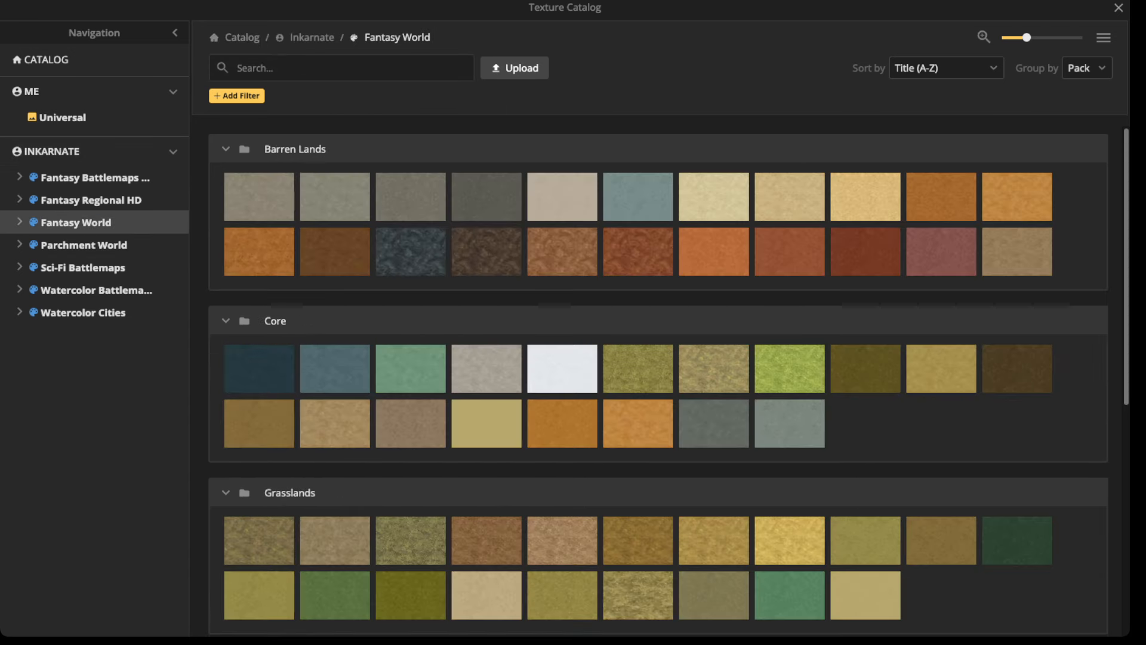
scroll(669, 382, "down", 1)
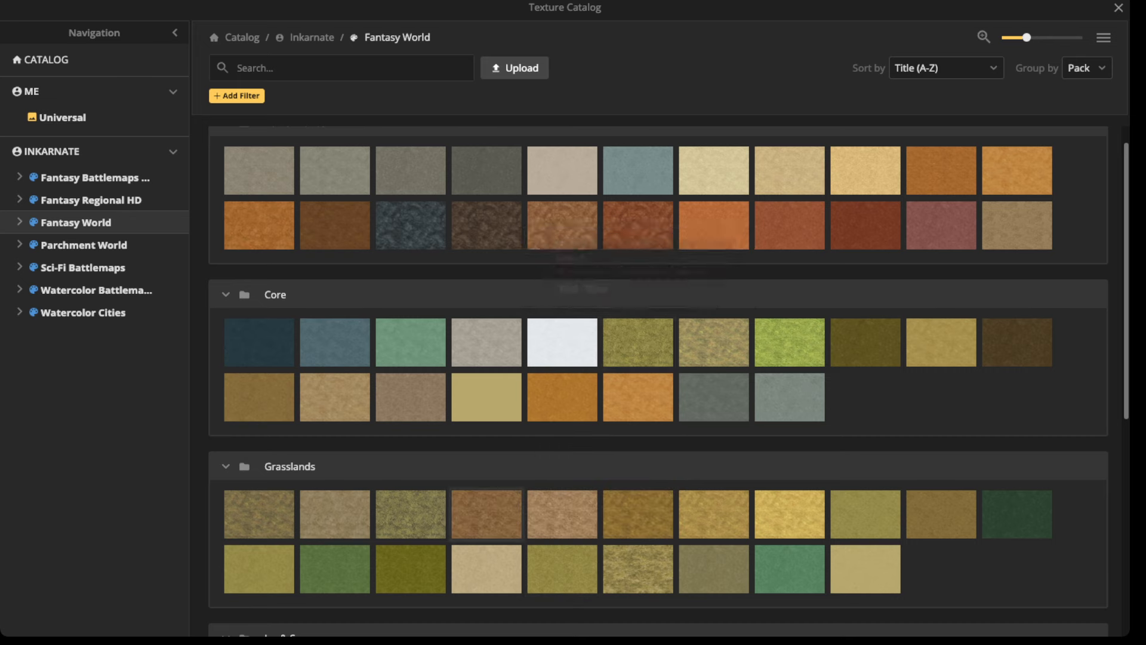
left_click(790, 342)
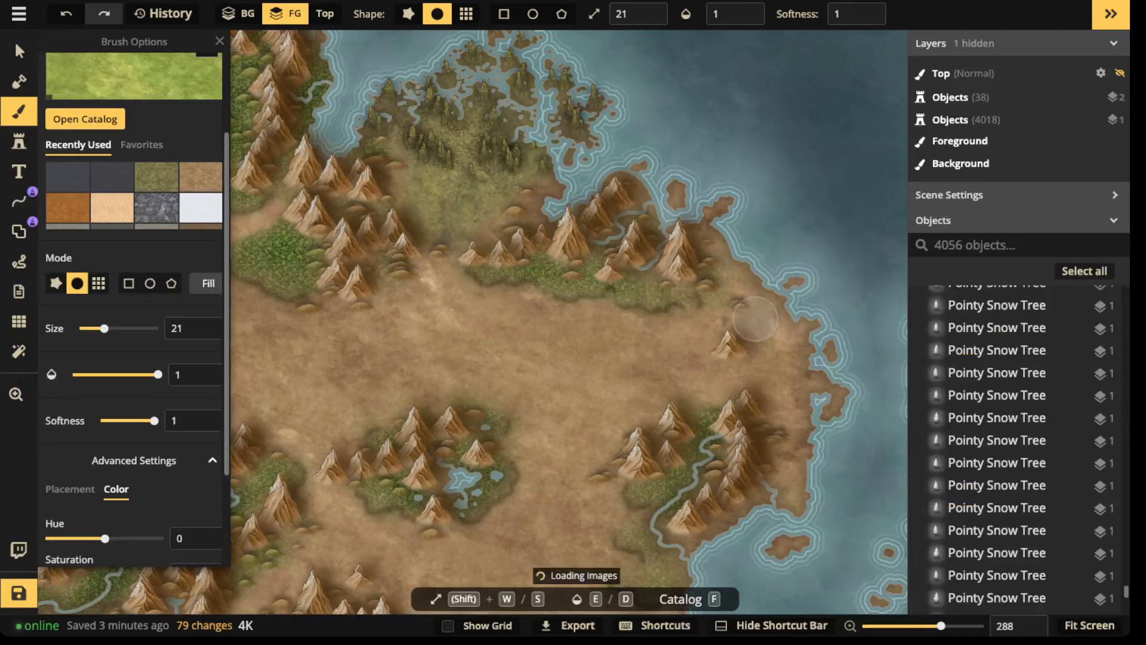
Paint the light-green grass across the brown plain between the mountain ranges with brush size 31 and opacity 0.34.
scroll(559, 383, "up", 3)
scroll(559, 383, "down", 3)
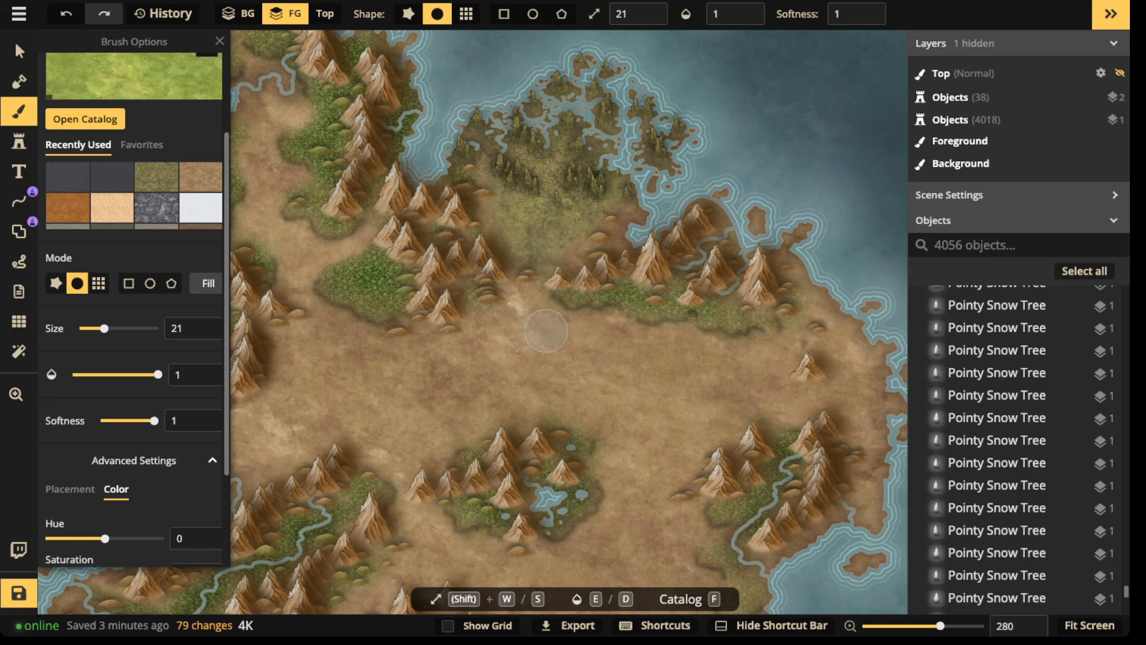
left_click(734, 13)
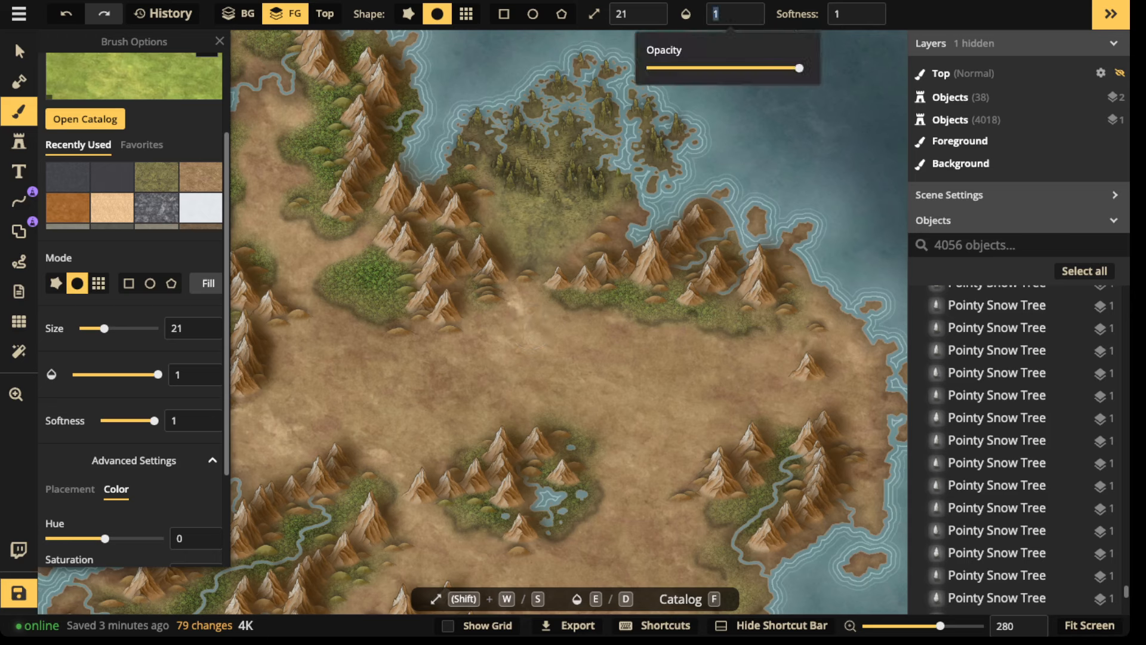
type("0.34")
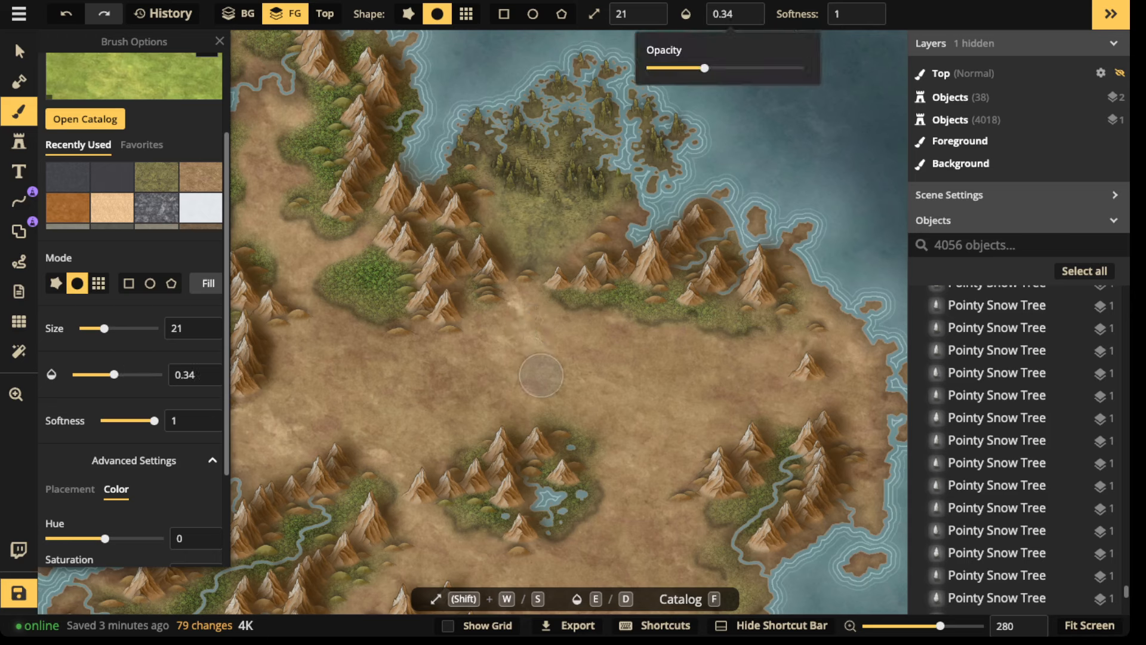
left_click(547, 375)
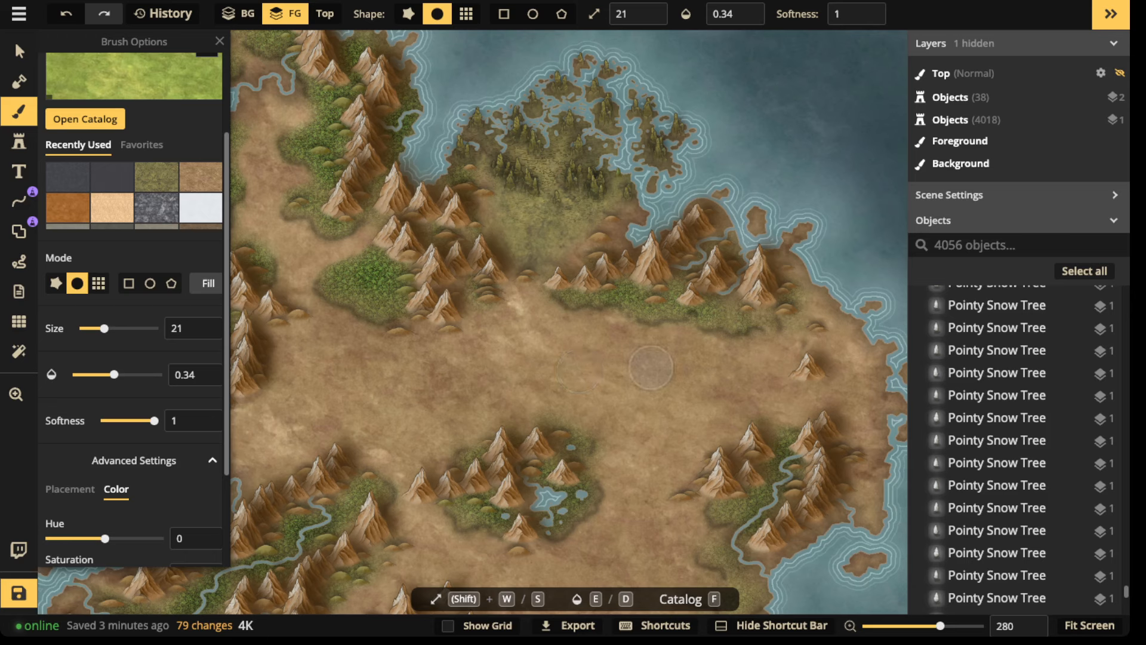
key("w")
key("w")
key("s")
mouse_move(537, 392)
left_mouse_down()
mouse_move(702, 386)
mouse_move(645, 469)
mouse_move(631, 462)
mouse_move(726, 396)
mouse_move(722, 378)
mouse_move(459, 352)
mouse_move(402, 379)
mouse_move(411, 432)
mouse_move(567, 380)
mouse_move(672, 369)
mouse_move(633, 416)
mouse_move(682, 419)
mouse_move(639, 505)
mouse_move(640, 548)
mouse_move(697, 402)
left_mouse_up()
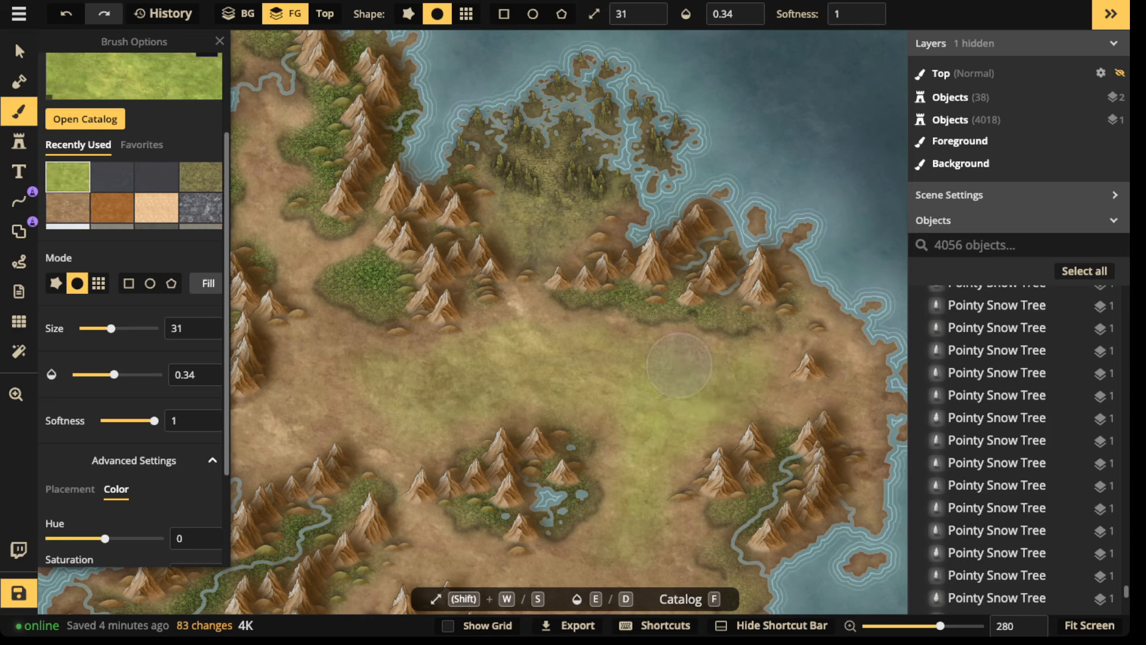
mouse_move(543, 332)
left_mouse_down()
mouse_move(500, 330)
mouse_move(498, 397)
mouse_move(447, 421)
mouse_move(410, 424)
mouse_move(366, 402)
mouse_move(368, 370)
mouse_move(350, 345)
mouse_move(353, 363)
mouse_move(308, 386)
left_mouse_up()
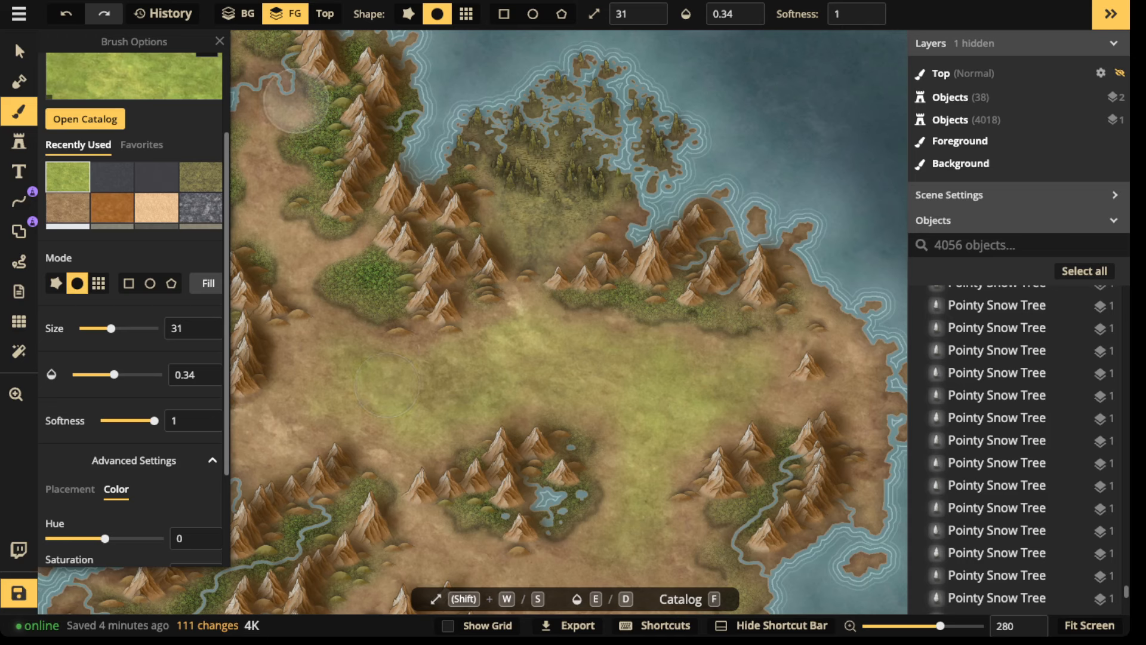
Place one grey light-mountain stamp at size 44, with no rotation, in the middle of the green plain.
left_click(19, 141)
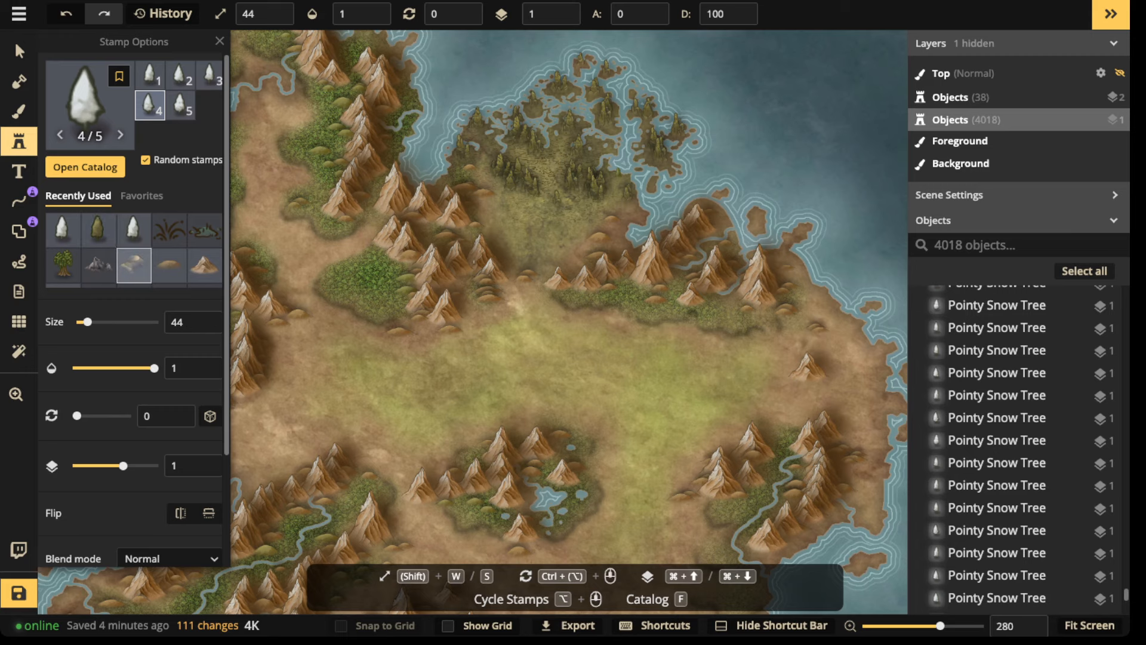
left_click(98, 265)
scroll(583, 287, "up", 3)
scroll(508, 400, "up", 2, "ctrl")
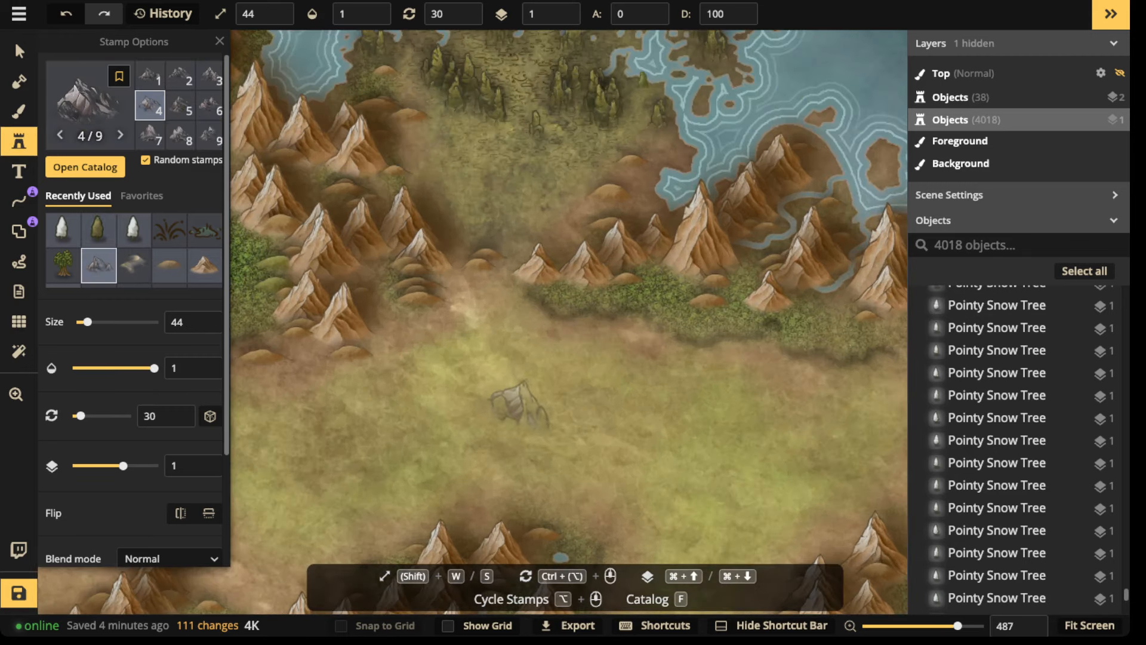
scroll(513, 401, "down", 1)
scroll(522, 402, "down", 2, "ctrl")
left_click(530, 404)
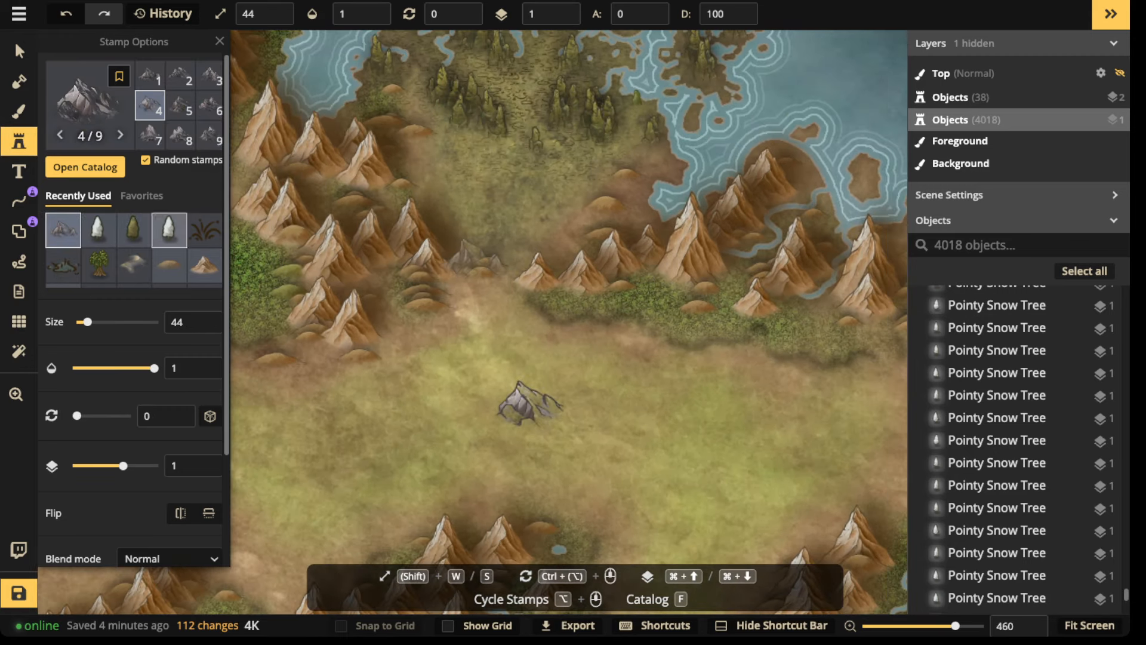
Enlarge the grey mountain on the plain to size 74 and adjust its position slightly.
left_click(19, 51)
left_click(521, 401)
scroll(491, 384, "down", 2)
left_click_drag(489, 377, 465, 360)
mouse_move(524, 402)
left_mouse_down()
mouse_move(476, 403)
mouse_move(536, 389)
mouse_move(524, 415)
left_mouse_up()
Try painting the orange ground texture around the grey mountain at opacity 1, and undo the stroke.
key("b")
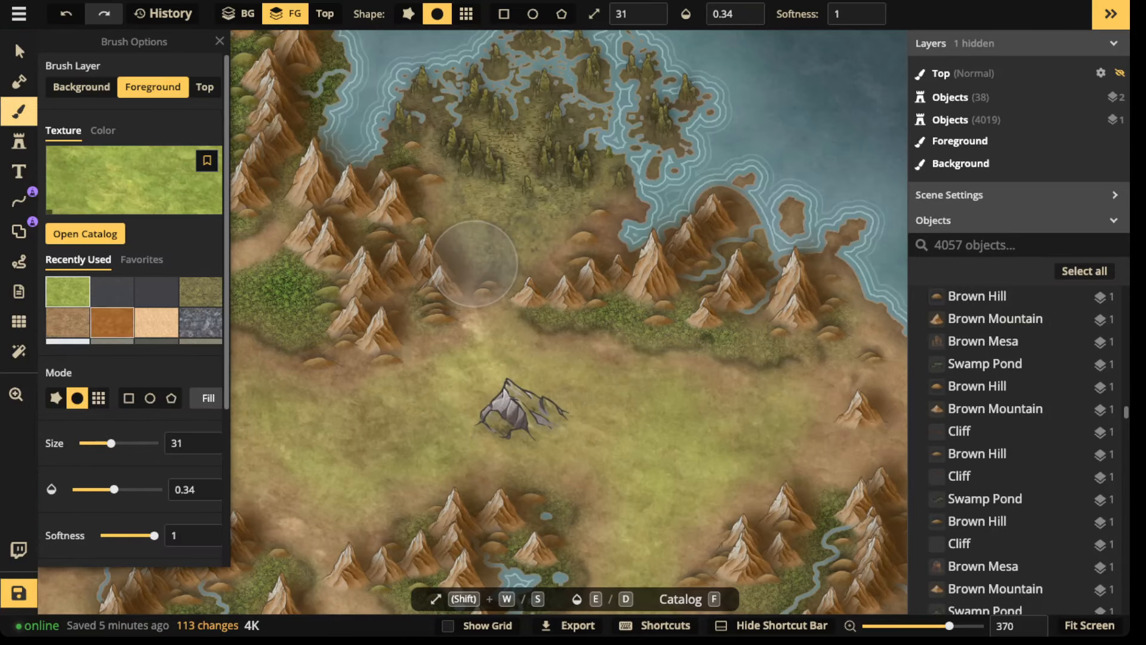
left_click(758, 14)
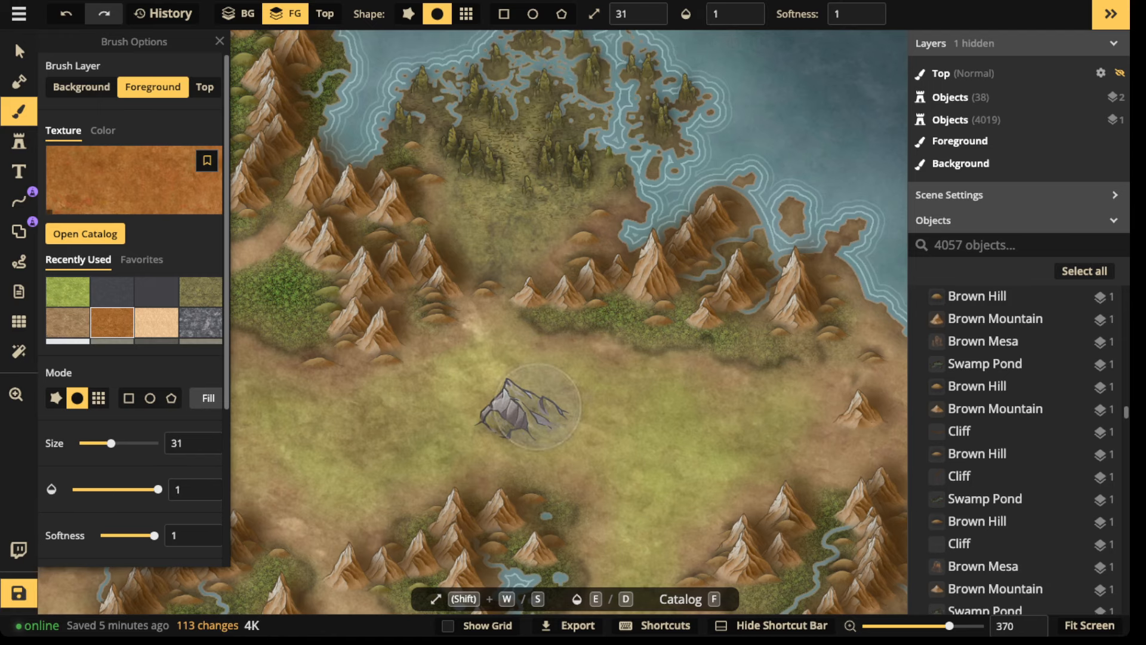
left_click_drag(509, 419, 540, 410)
key("ctrl+z")
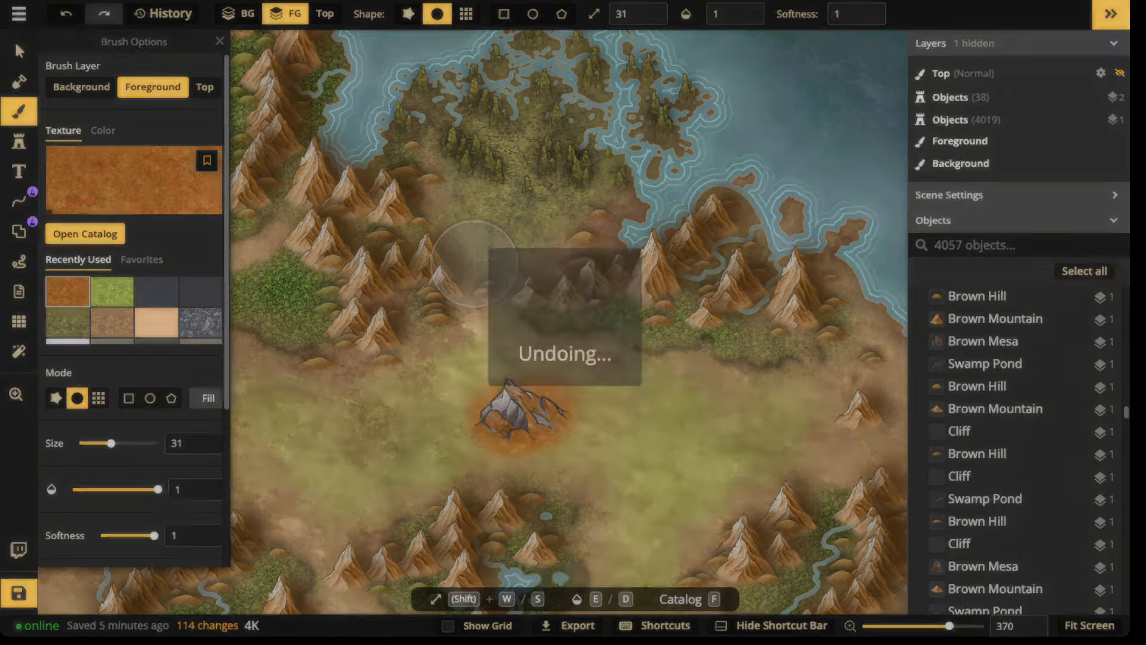
Delete the grey mountain stamp from the green plain.
key("v")
left_click(520, 412)
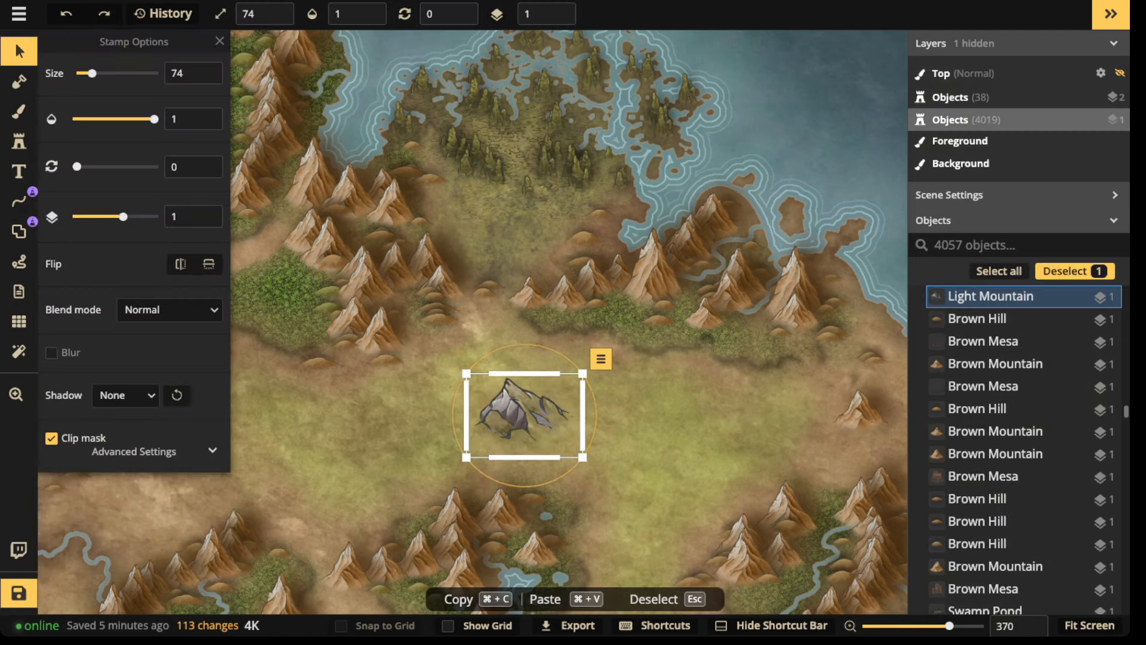
key("Delete")
Dab brighter patches of the light-green grass texture over the central plain and its southern extension at size 31 and opacity 1.
scroll(429, 309, "down", 4)
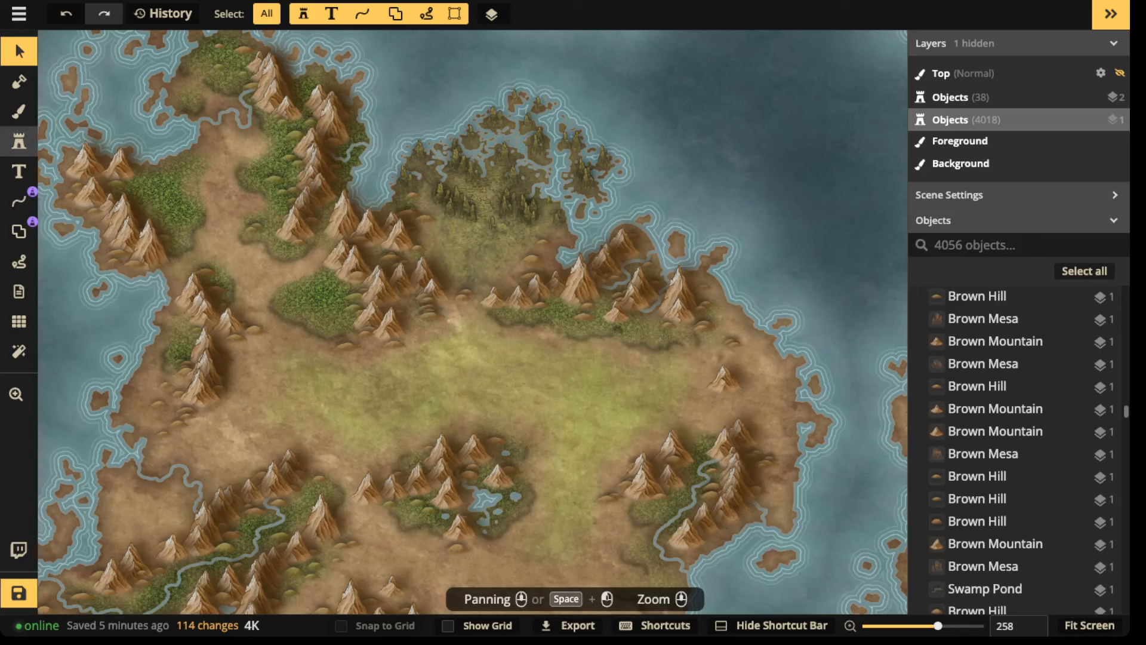
left_click(20, 112)
left_click(112, 293)
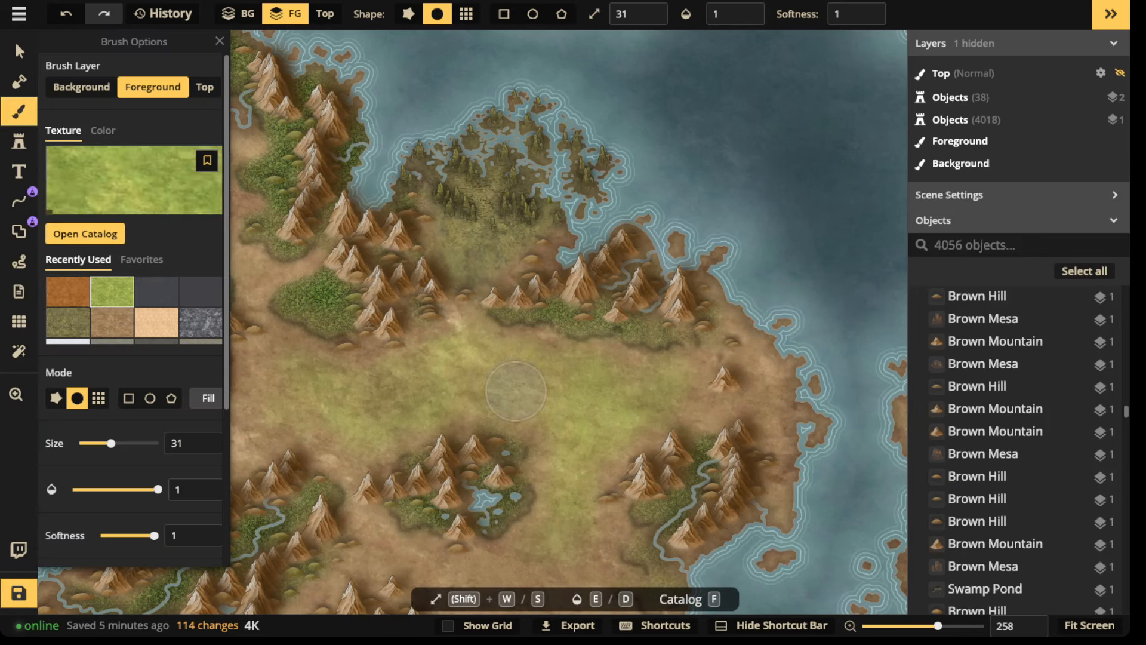
left_click(512, 389)
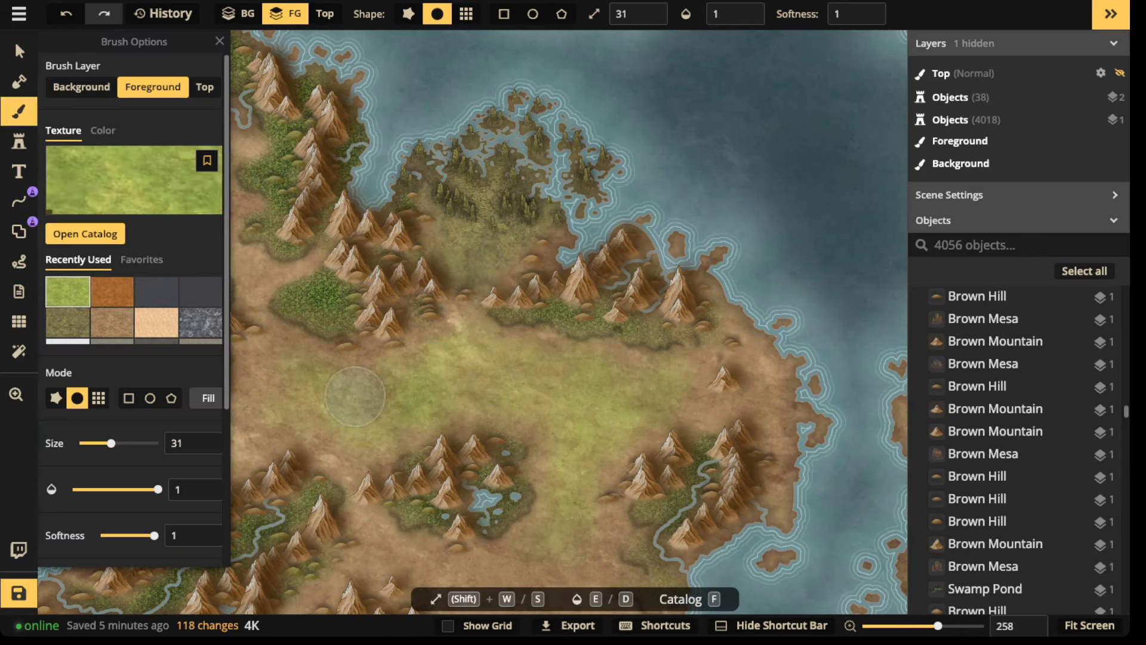
left_click(357, 395)
left_click(385, 392)
left_click(408, 381)
left_click(305, 368)
left_click(281, 412)
left_click(589, 377)
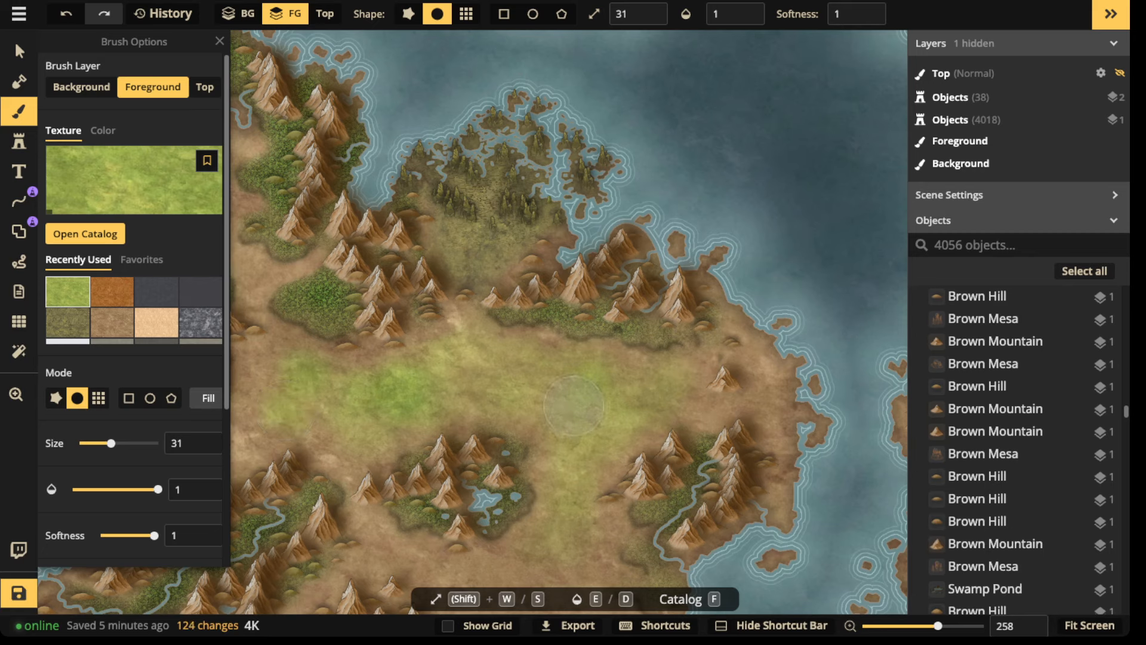
left_click(559, 429)
left_click(583, 465)
left_click(583, 542)
left_click(673, 388)
left_click(501, 393)
left_click(488, 360)
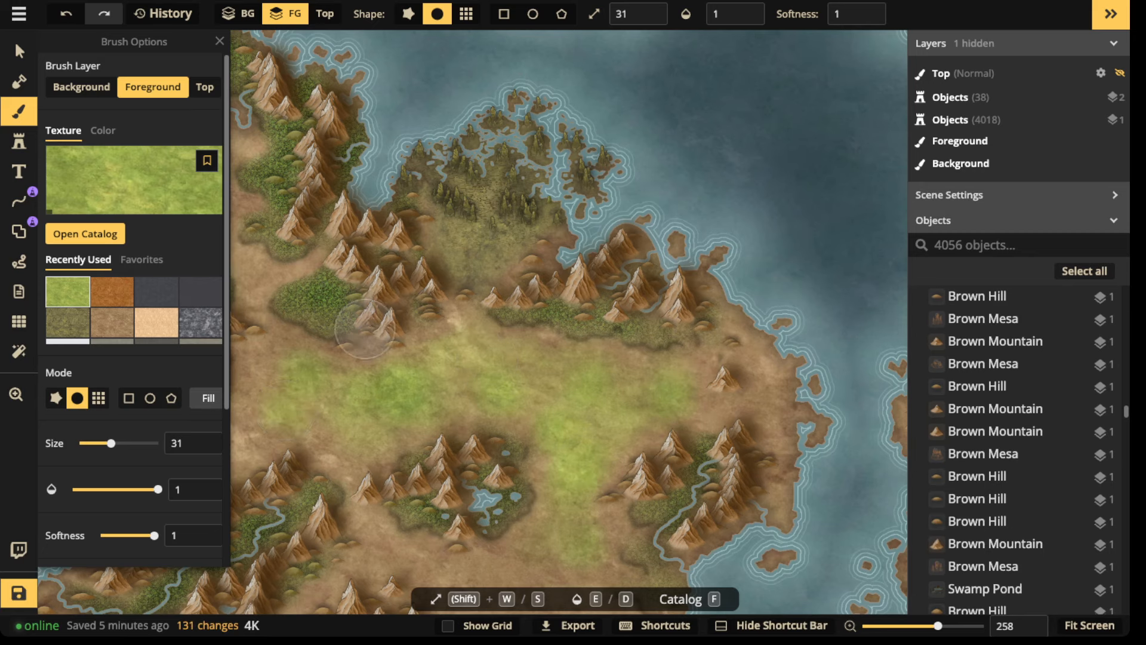
scroll(488, 358, "down", 2)
scroll(491, 332, "up", 2)
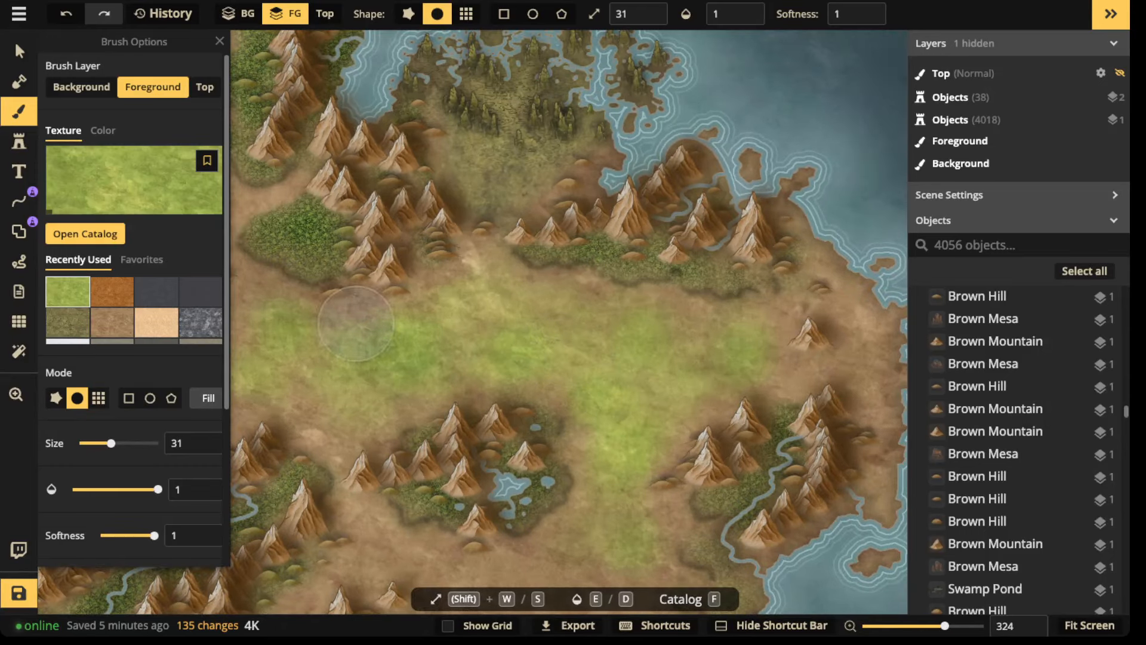
Search the Fantasy World stamps for "tree" and choose the dark green pine from Simple Trees.
left_click(19, 140)
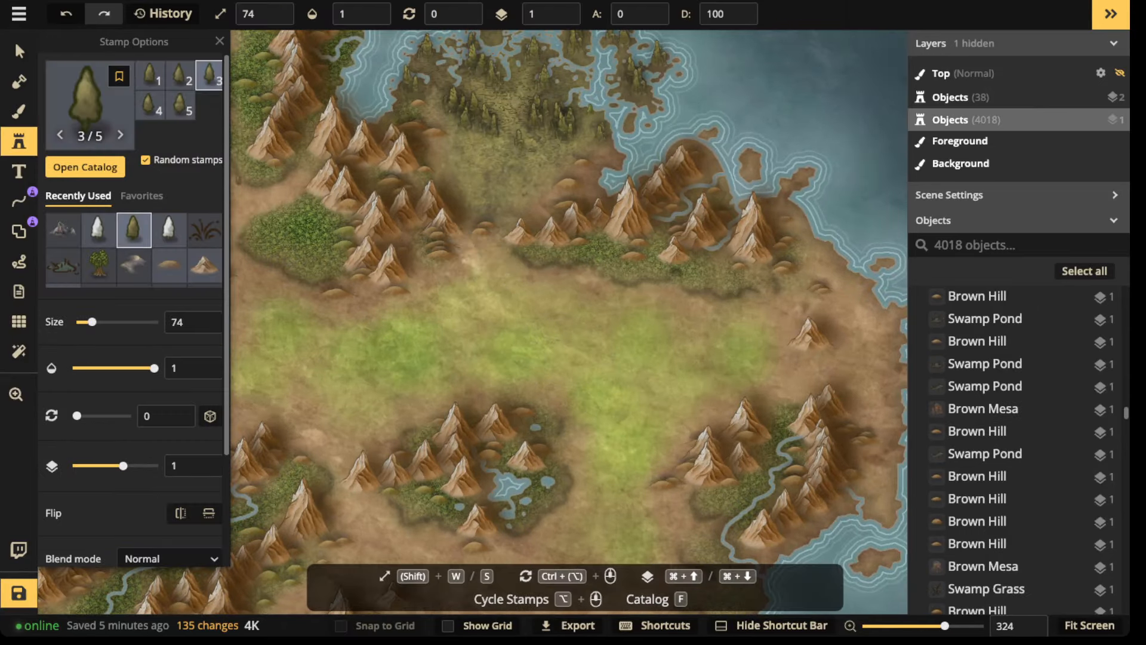
key("f")
scroll(657, 358, "down", 5)
scroll(657, 382, "down", 15)
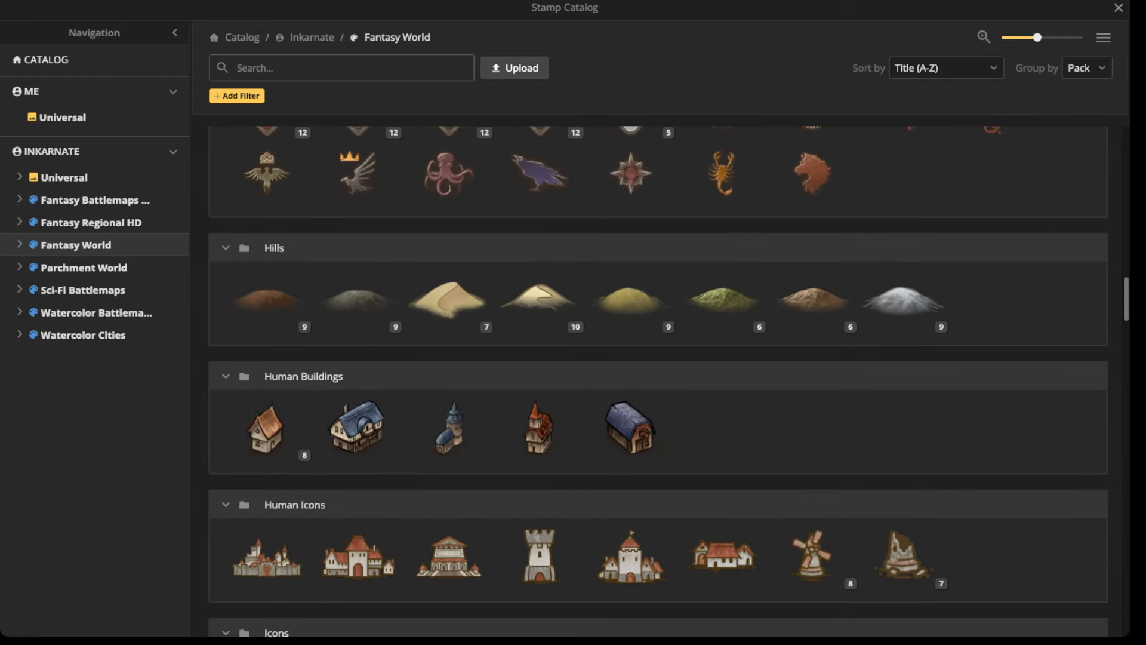
type("tree")
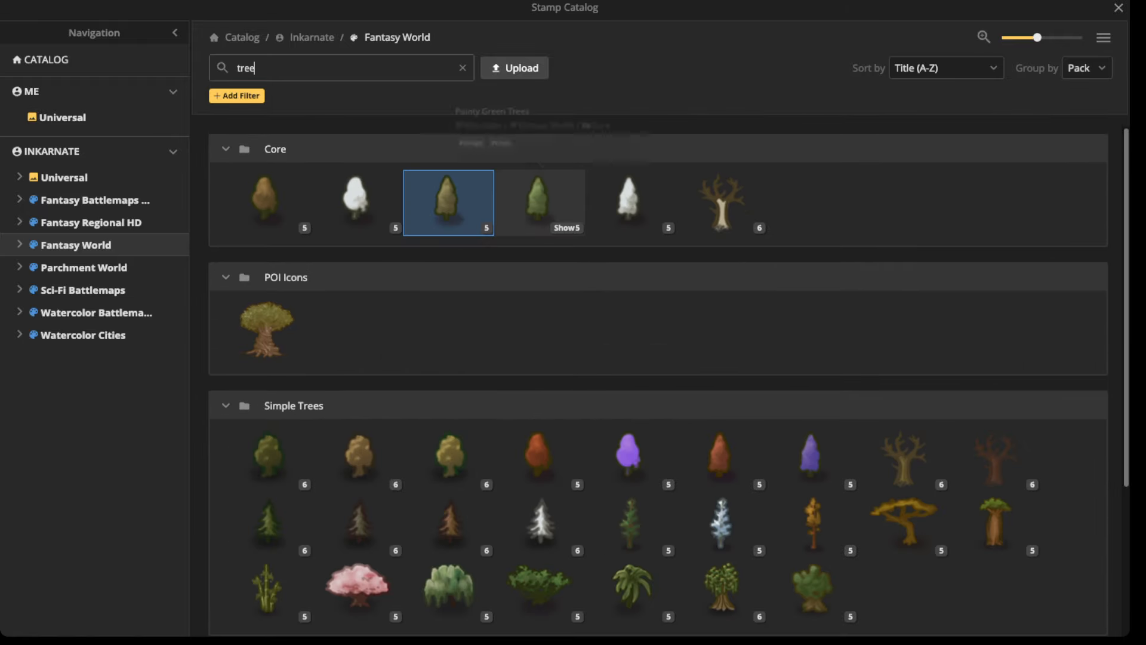
left_click(268, 522)
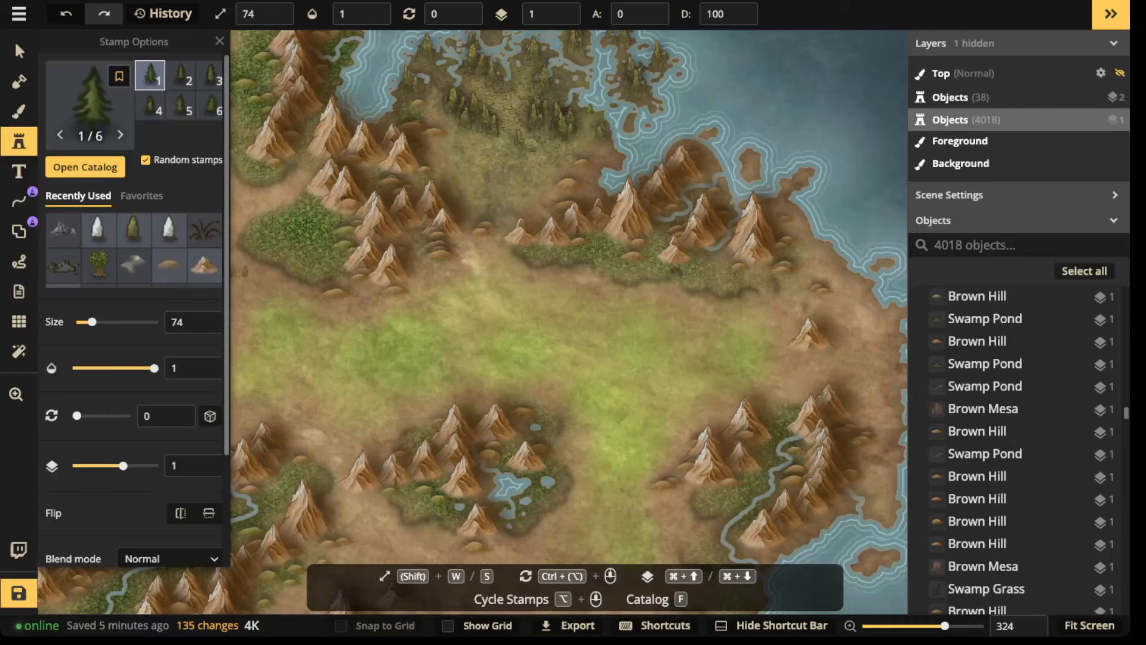
Stamp a dense pine forest at size 74 on the eastern part of the green plain, with small clusters and single trees around it.
scroll(520, 328, "up", 5)
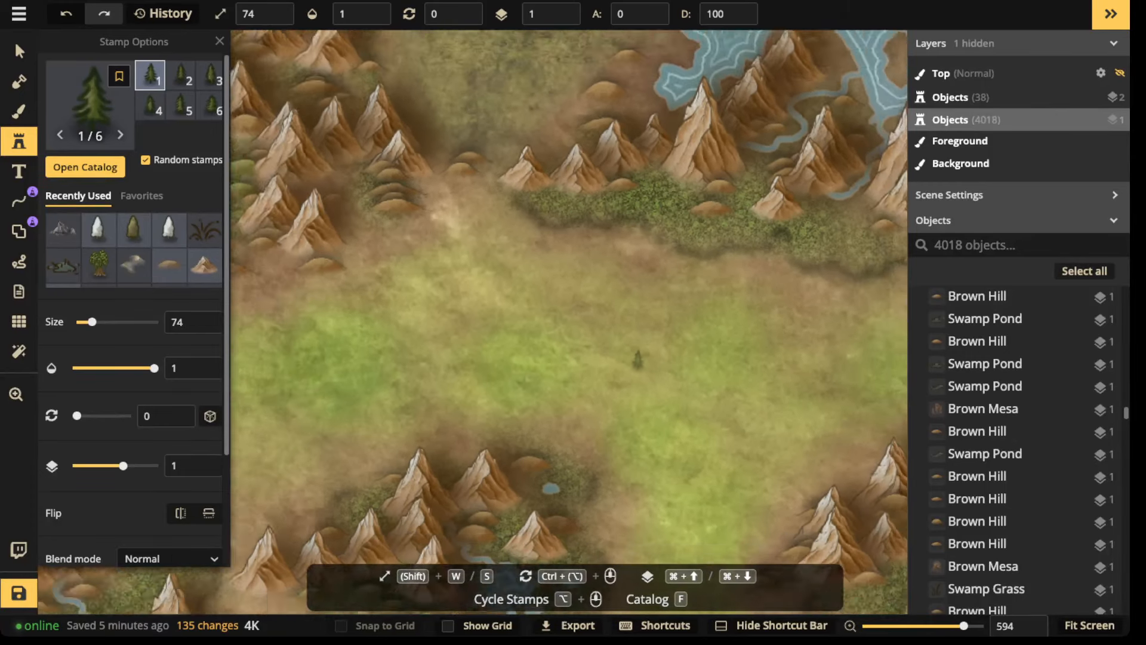
scroll(638, 358, "down", 2)
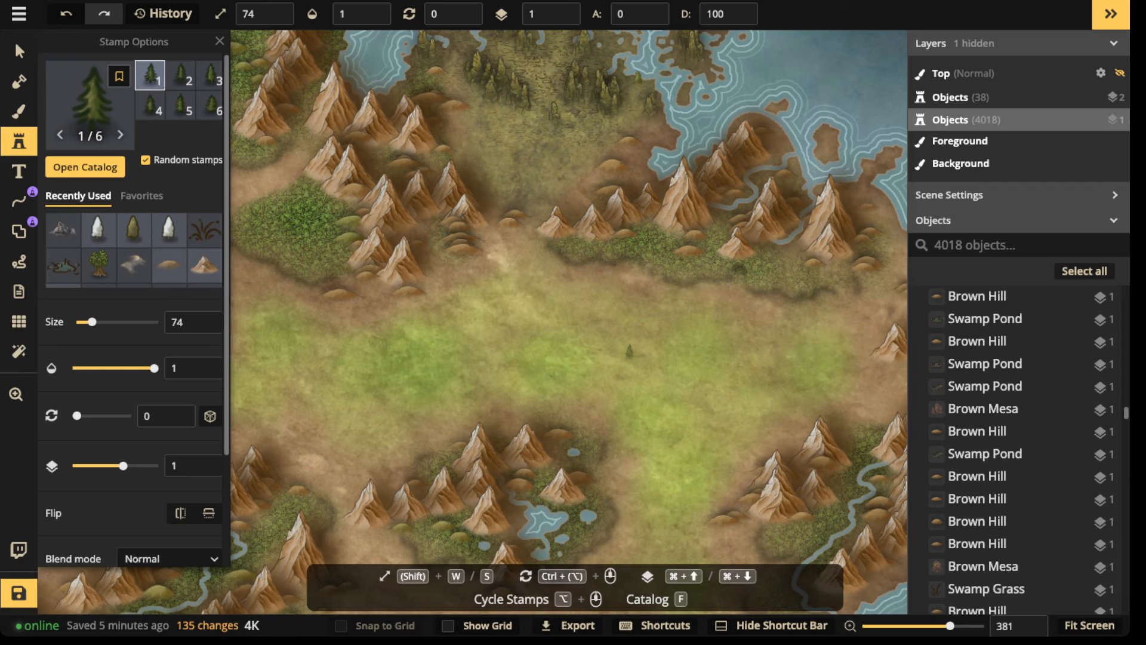
left_click_drag(658, 362, 712, 378)
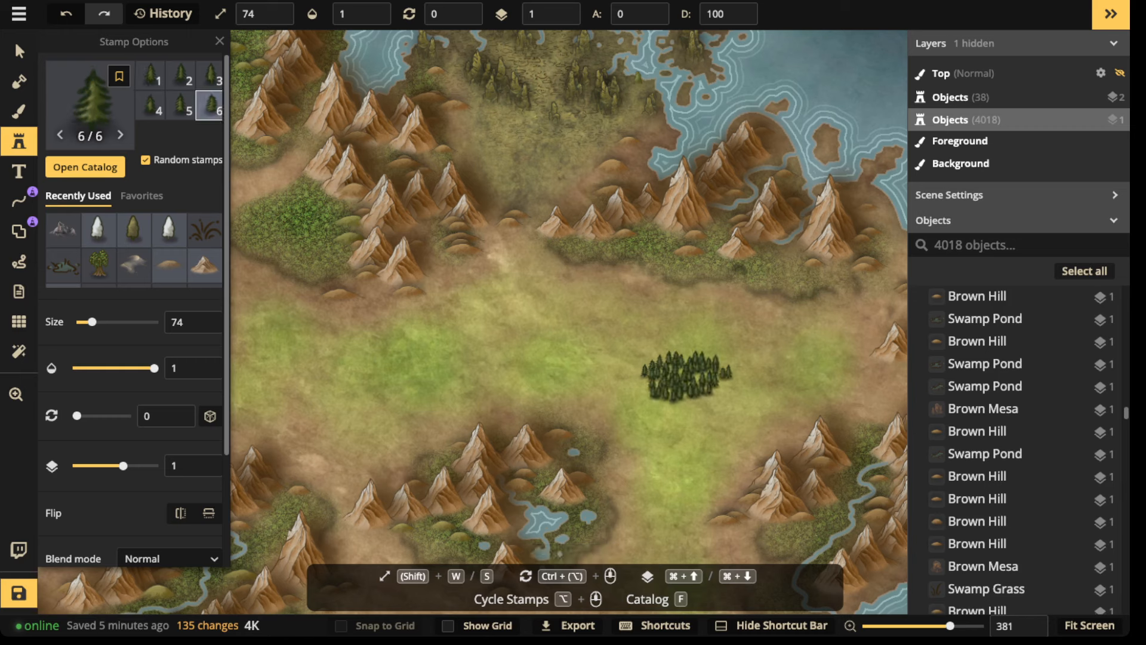
left_click_drag(687, 400, 717, 412)
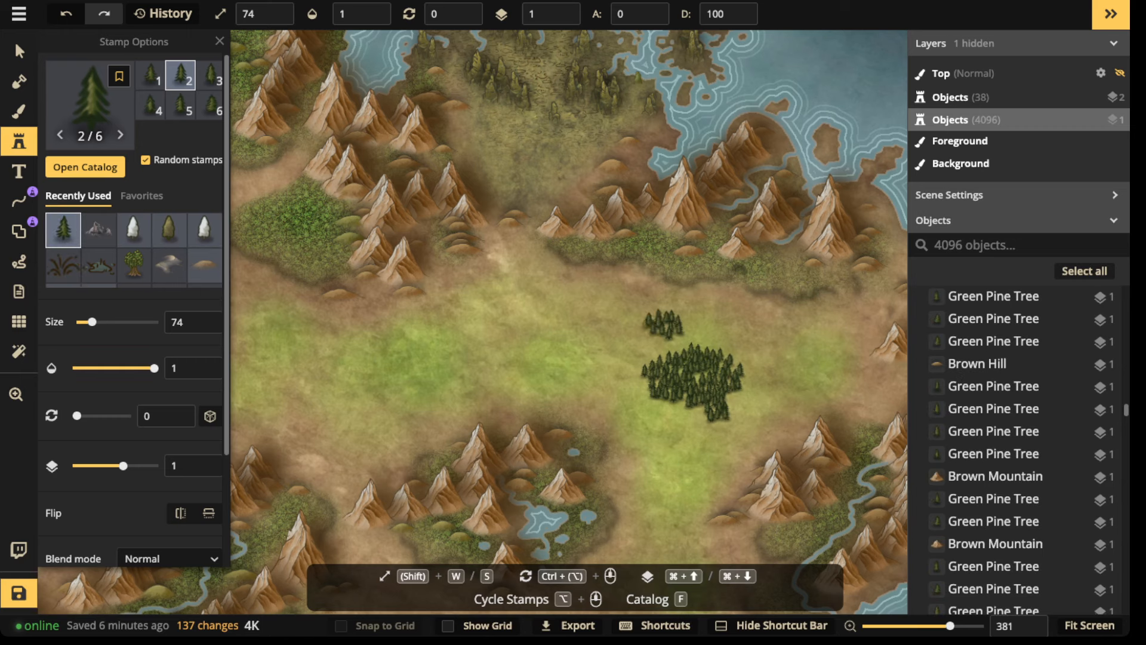
left_click_drag(644, 327, 622, 352)
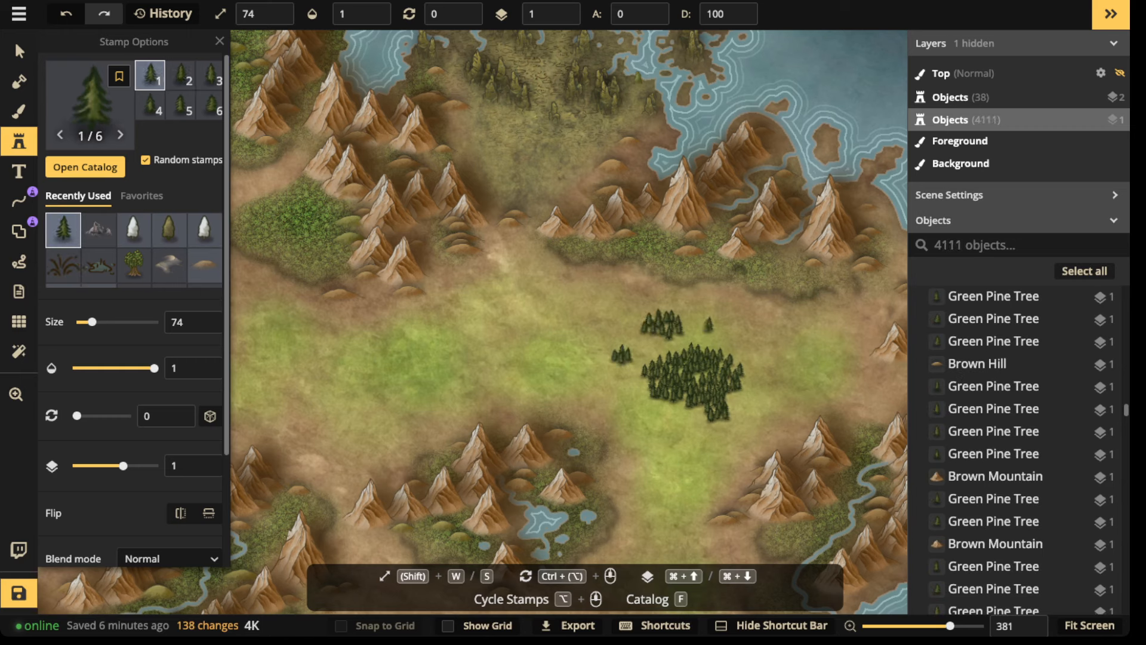
left_click(736, 305)
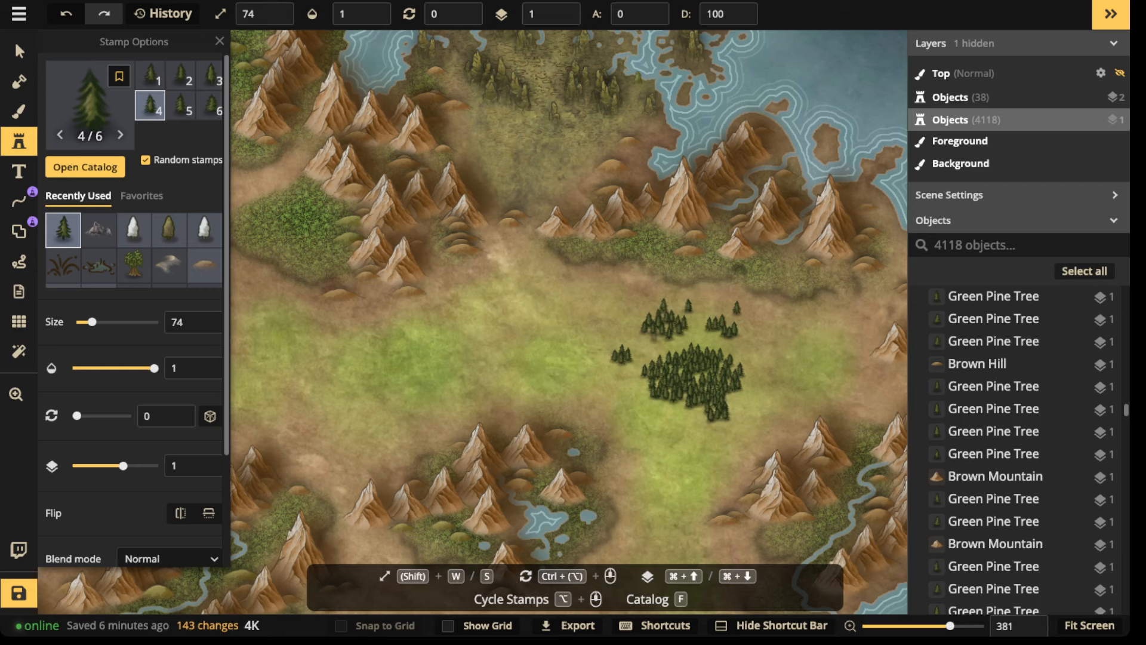
left_click(603, 384)
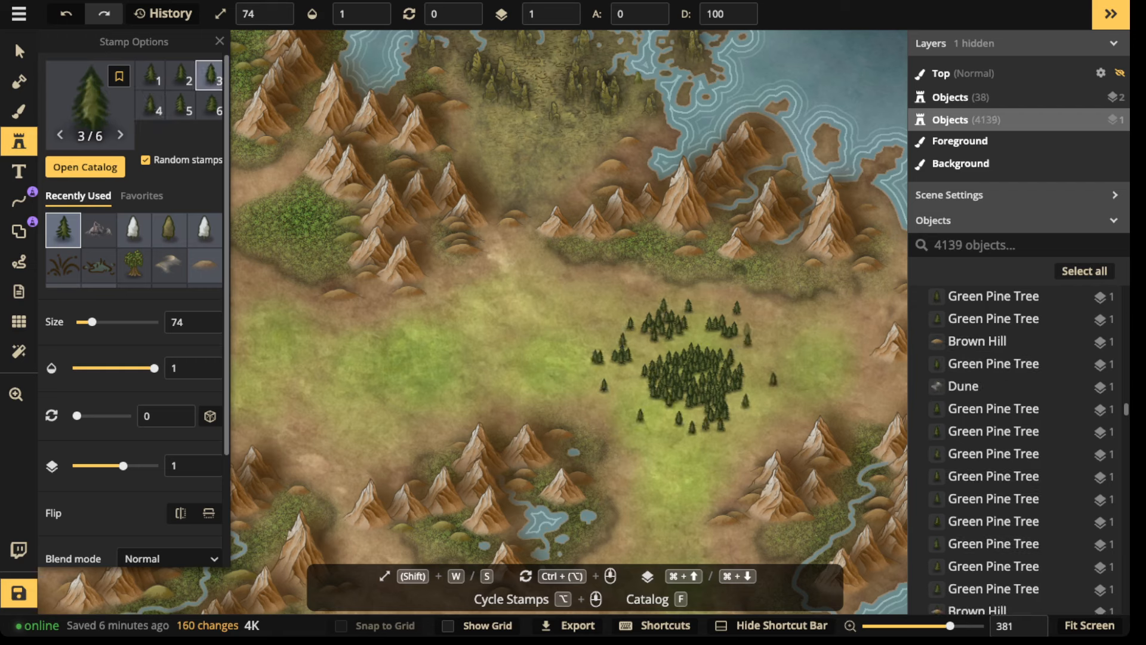
left_click(19, 52)
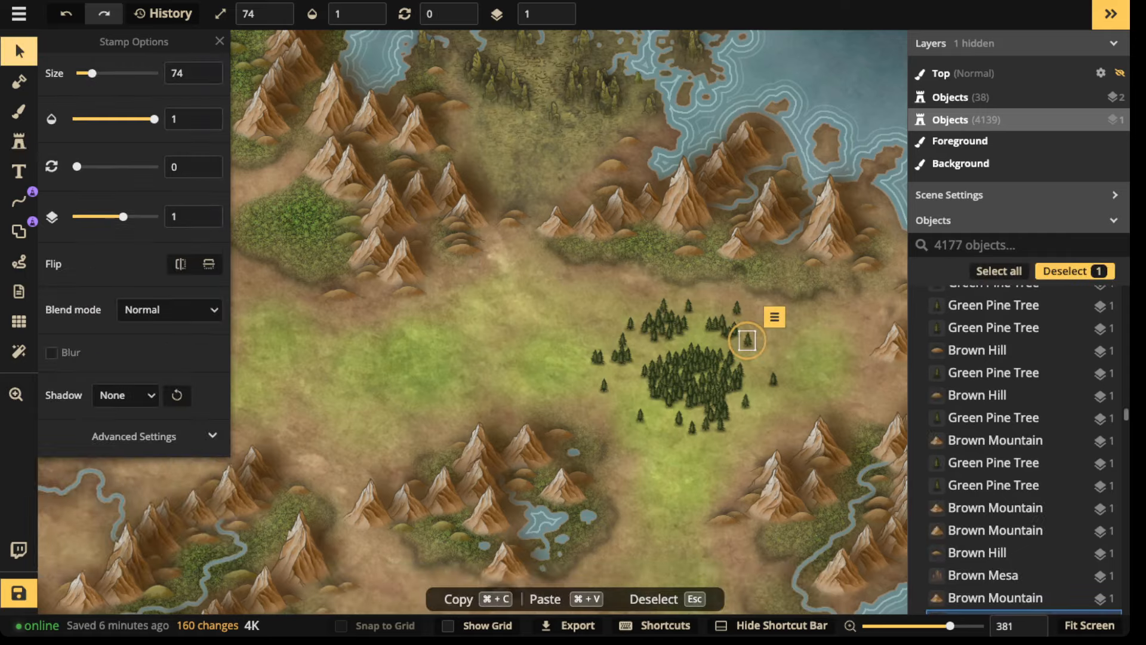
Choose the dark brown Core texture for the foreground brush and set its opacity to 0.38.
scroll(682, 361, "up", 2)
left_click(19, 111)
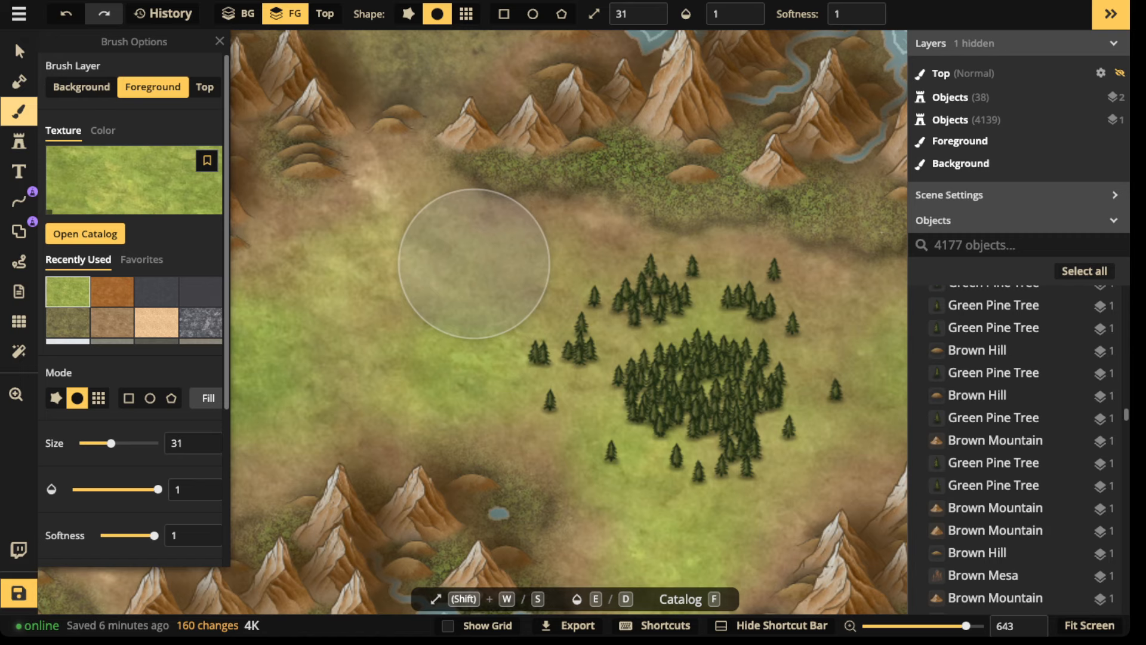
left_click(126, 182)
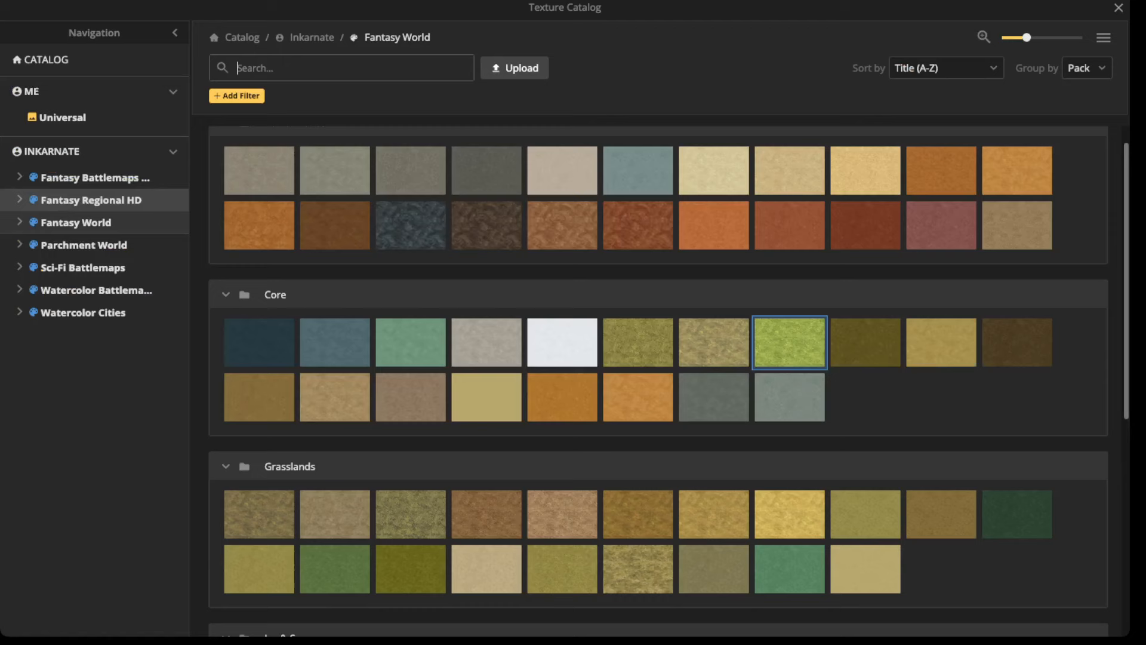
left_click(1018, 342)
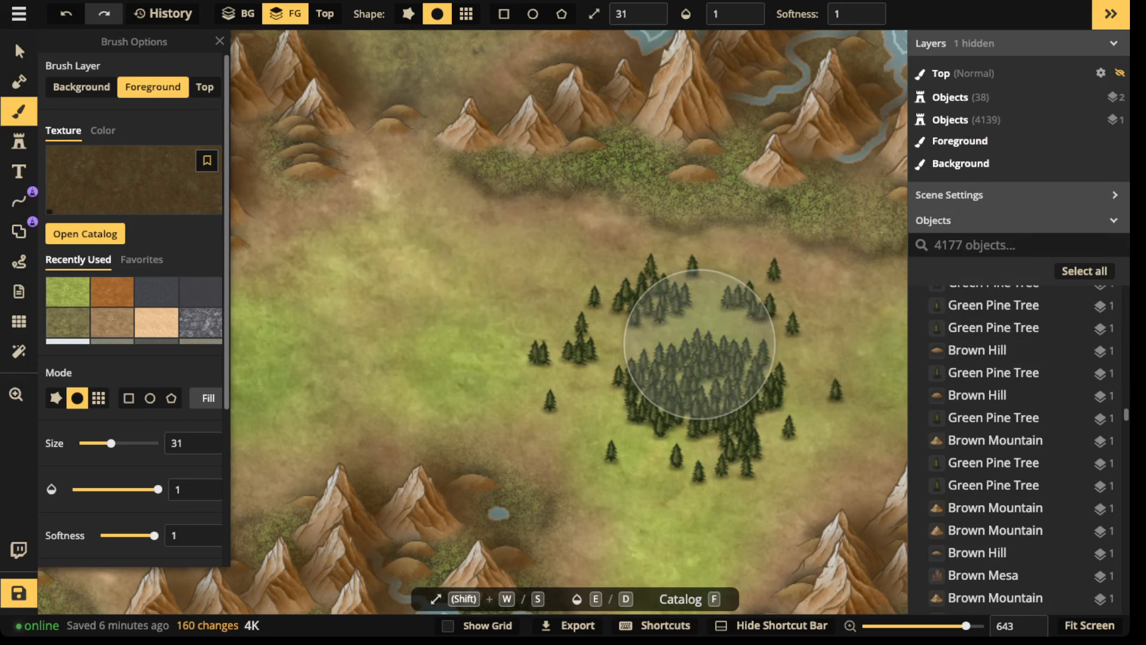
left_click(723, 14)
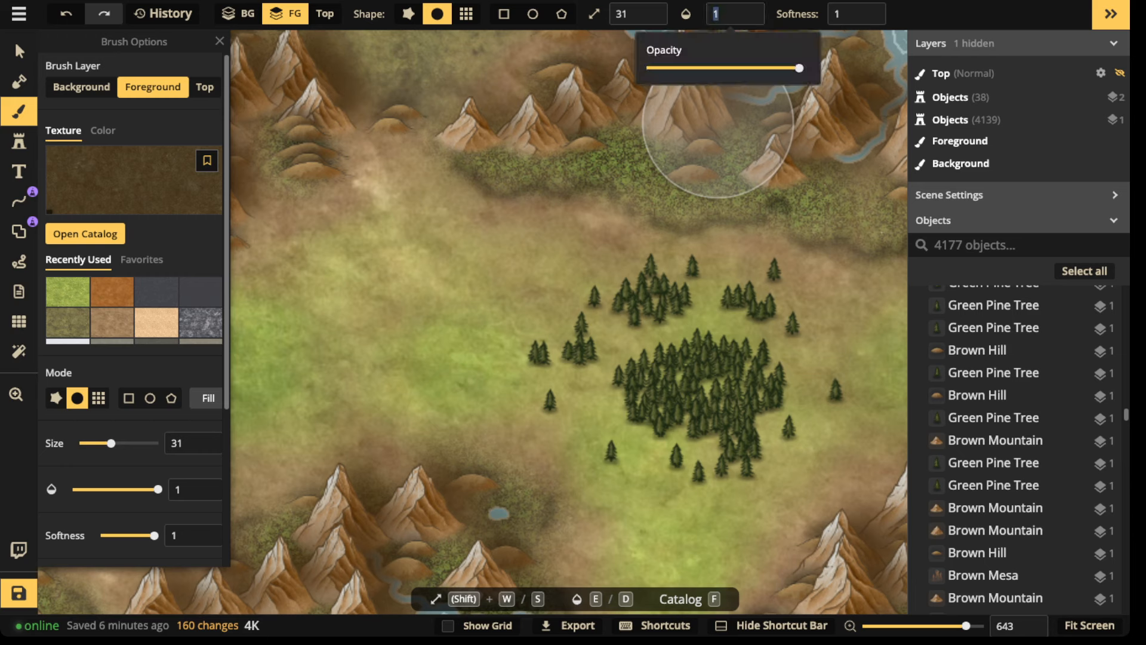
left_click(712, 68)
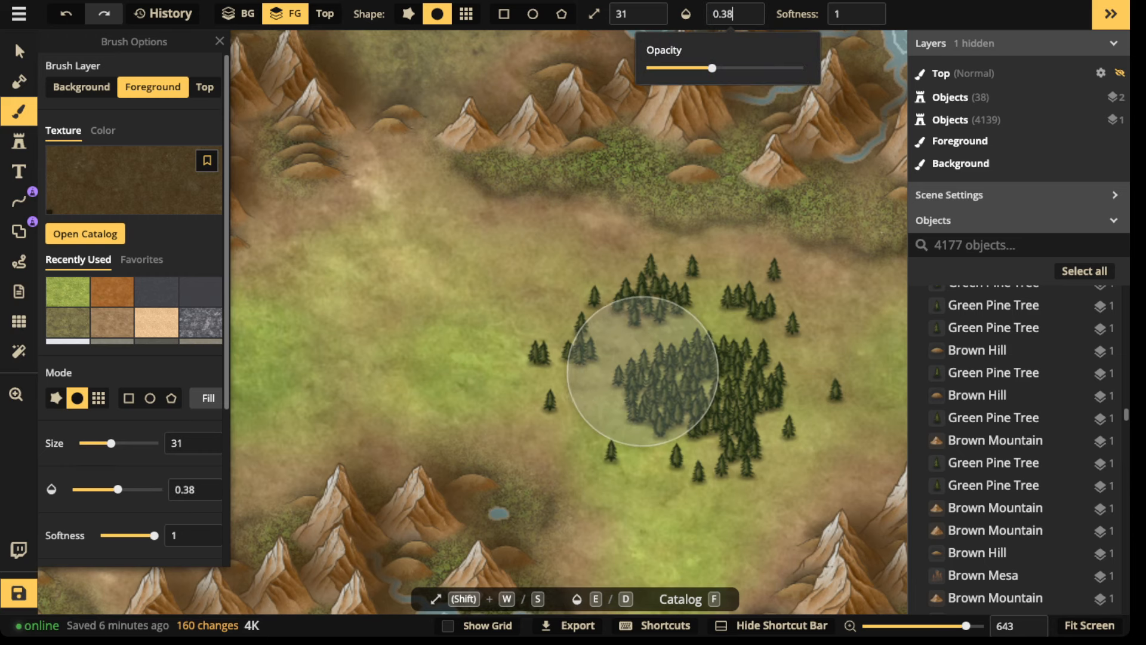
Dab dark brown ground shading under the small pine cluster west of the forest at size 3 and opacity 0.37.
left_click(634, 373)
key("s")
key("s")
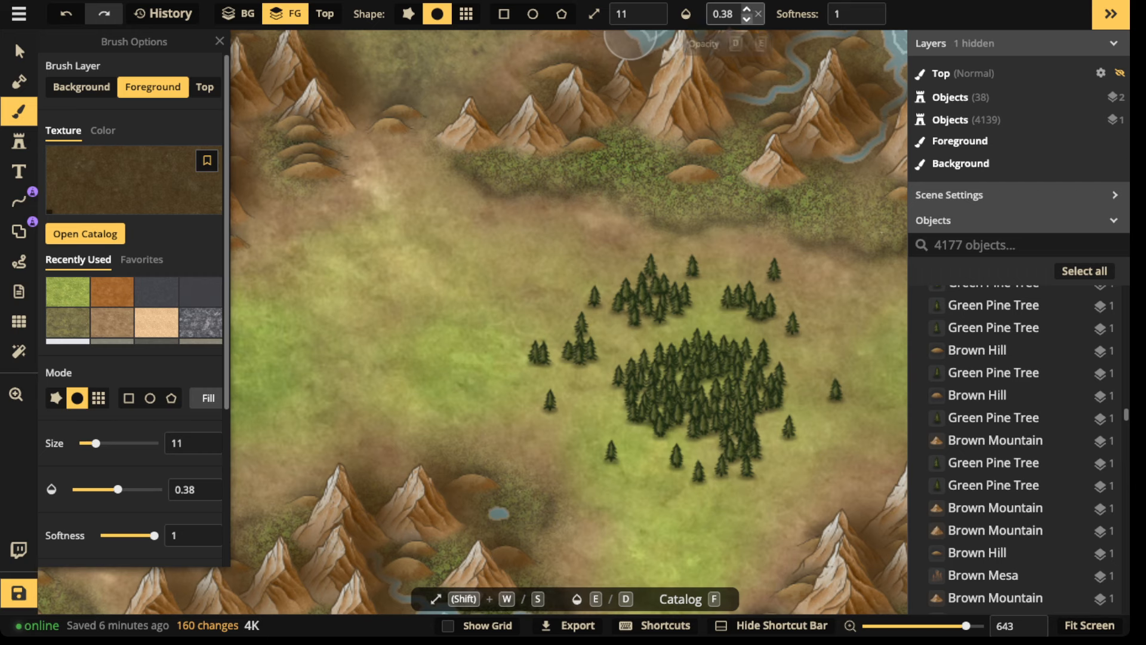
left_click(747, 19)
double_click(650, 19)
left_click(649, 19)
left_click(650, 19)
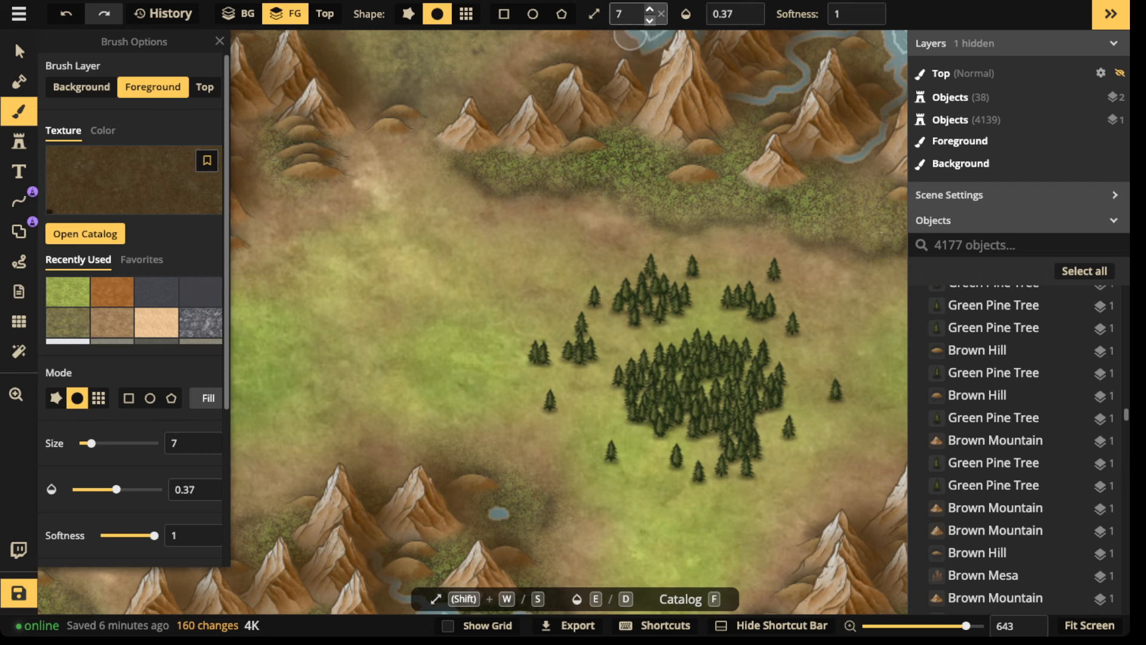
left_click(650, 19)
left_click(649, 20)
left_click(650, 19)
left_click(650, 19)
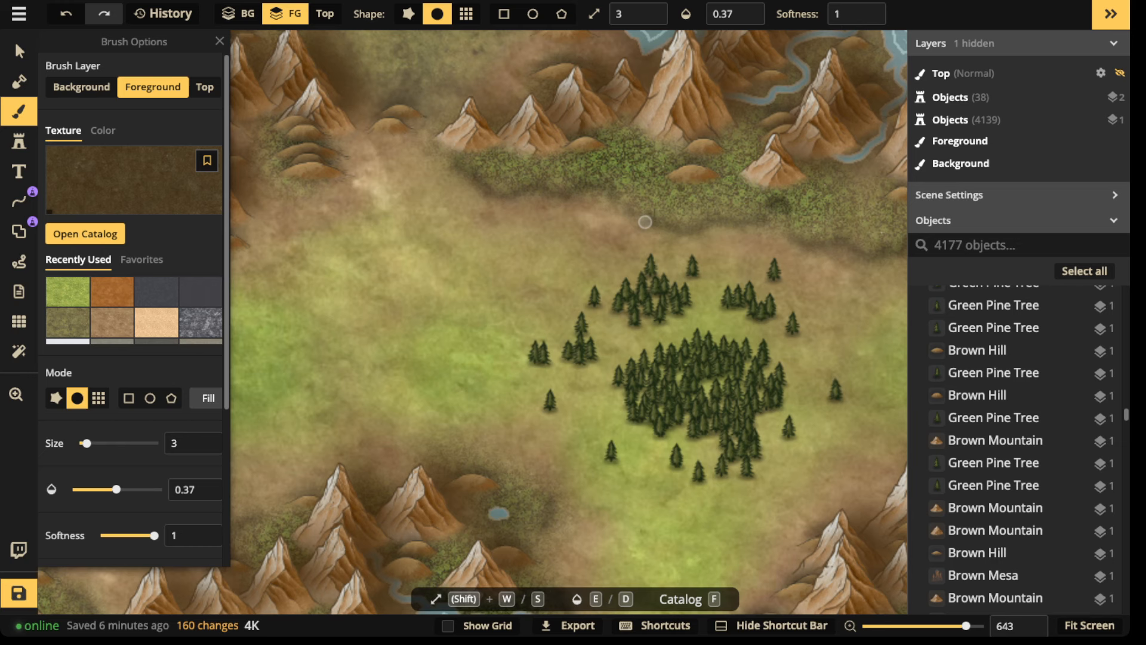
left_click(577, 336)
left_click(589, 335)
left_click(589, 341)
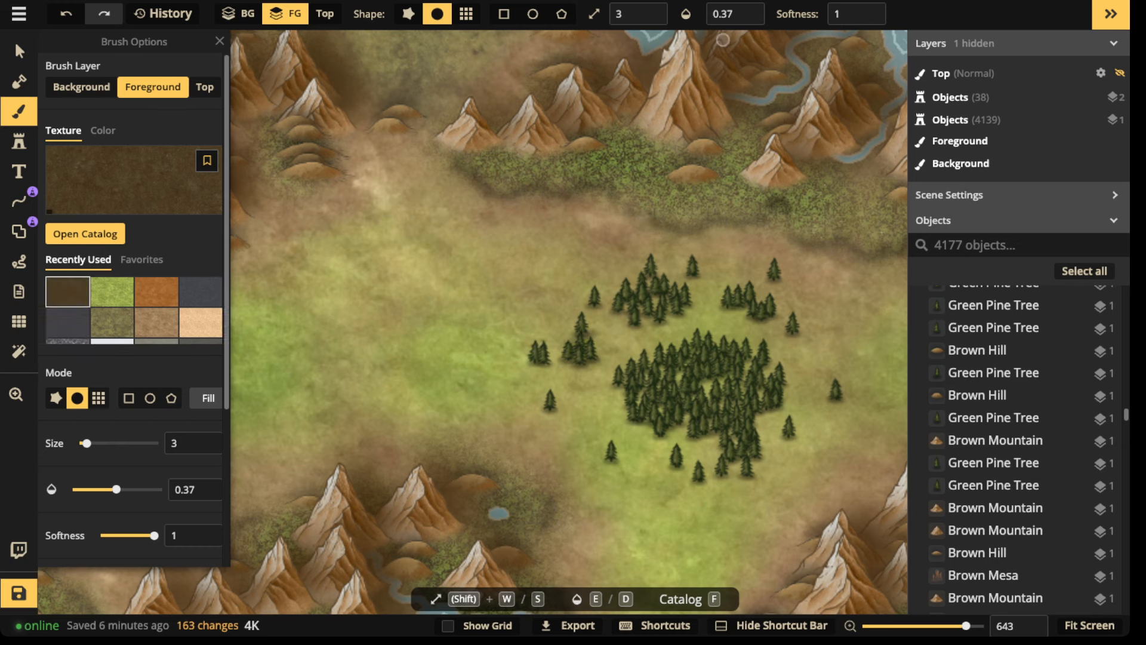
Shade the ground beneath the western pine clusters and the main forest with the dark brown texture at size 8.
left_click(649, 8)
left_click(650, 8)
left_click(650, 8)
left_click(650, 8)
left_click(650, 7)
left_click(531, 365)
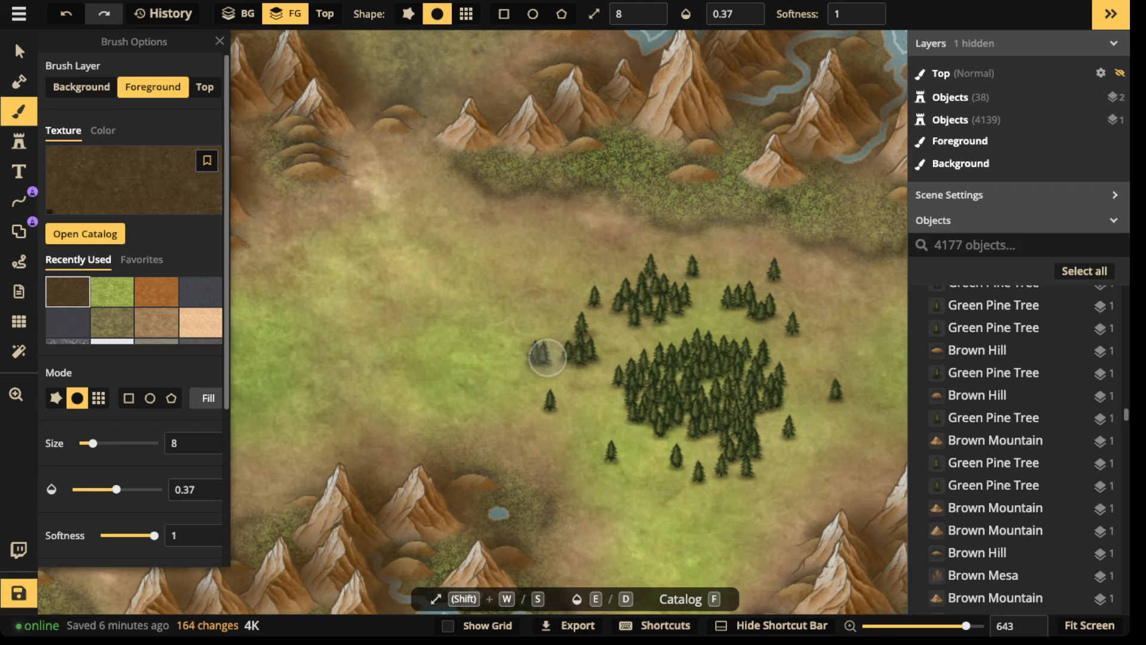
left_click(553, 363)
left_click(538, 363)
left_click(601, 361)
left_click(588, 366)
left_click(571, 373)
left_click(593, 455)
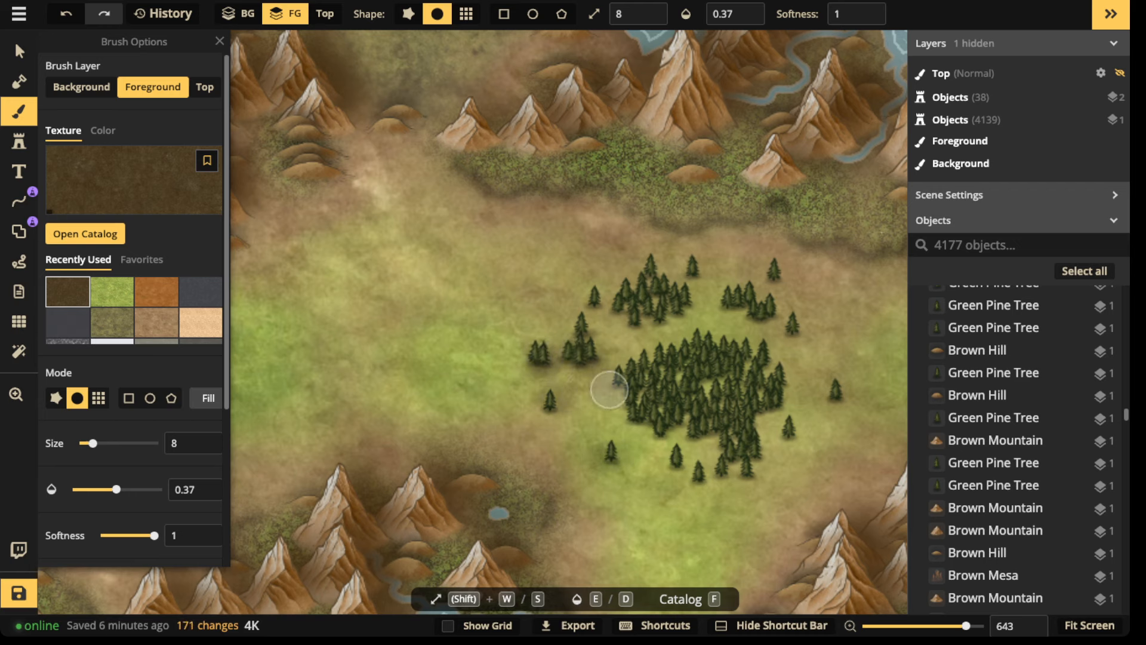
left_click(674, 391)
mouse_move(684, 459)
left_mouse_down()
mouse_move(728, 458)
mouse_move(720, 471)
mouse_move(767, 386)
mouse_move(738, 365)
mouse_move(646, 370)
mouse_move(644, 357)
mouse_move(619, 383)
mouse_move(777, 378)
mouse_move(783, 370)
mouse_move(751, 363)
mouse_move(707, 368)
mouse_move(698, 371)
mouse_move(736, 380)
mouse_move(699, 397)
mouse_move(764, 378)
mouse_move(792, 353)
mouse_move(763, 309)
mouse_move(736, 308)
mouse_move(770, 274)
mouse_move(772, 320)
mouse_move(805, 332)
mouse_move(777, 328)
mouse_move(764, 298)
mouse_move(644, 324)
mouse_move(607, 305)
mouse_move(566, 306)
mouse_move(657, 272)
mouse_move(695, 297)
mouse_move(673, 318)
mouse_move(602, 322)
mouse_move(606, 342)
mouse_move(559, 361)
mouse_move(530, 356)
mouse_move(586, 352)
mouse_move(546, 403)
mouse_move(680, 383)
mouse_move(652, 427)
mouse_move(603, 463)
mouse_move(656, 424)
mouse_move(765, 422)
mouse_move(787, 374)
mouse_move(714, 338)
mouse_move(615, 385)
mouse_move(620, 418)
mouse_move(659, 355)
mouse_move(633, 359)
mouse_move(663, 324)
mouse_move(742, 338)
mouse_move(761, 396)
mouse_move(756, 438)
mouse_move(805, 421)
mouse_move(791, 421)
mouse_move(826, 389)
mouse_move(697, 496)
left_mouse_up()
Paint fine dark brown shading at the bases of the outlying pines at brush size 2.
key("s")
key("s")
key("s")
key("s")
key("s")
key("s")
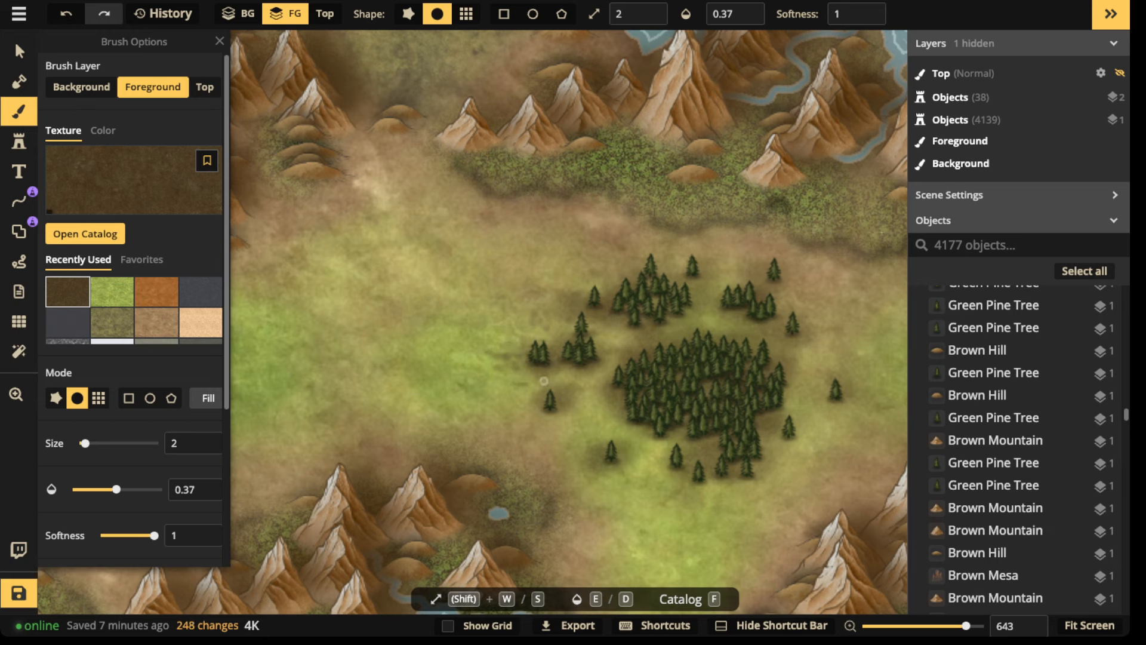
mouse_move(544, 381)
left_mouse_down()
mouse_move(512, 412)
mouse_move(581, 399)
left_mouse_up()
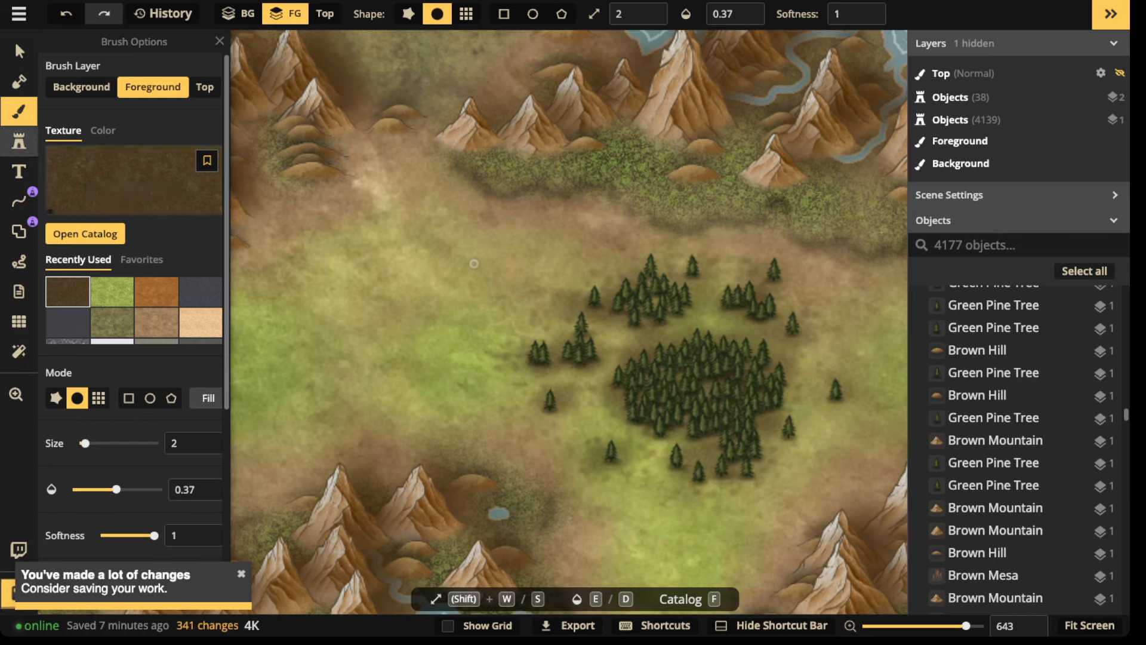
Search the Universal textures in the catalog for "alpha", and clear the search.
left_click(131, 179)
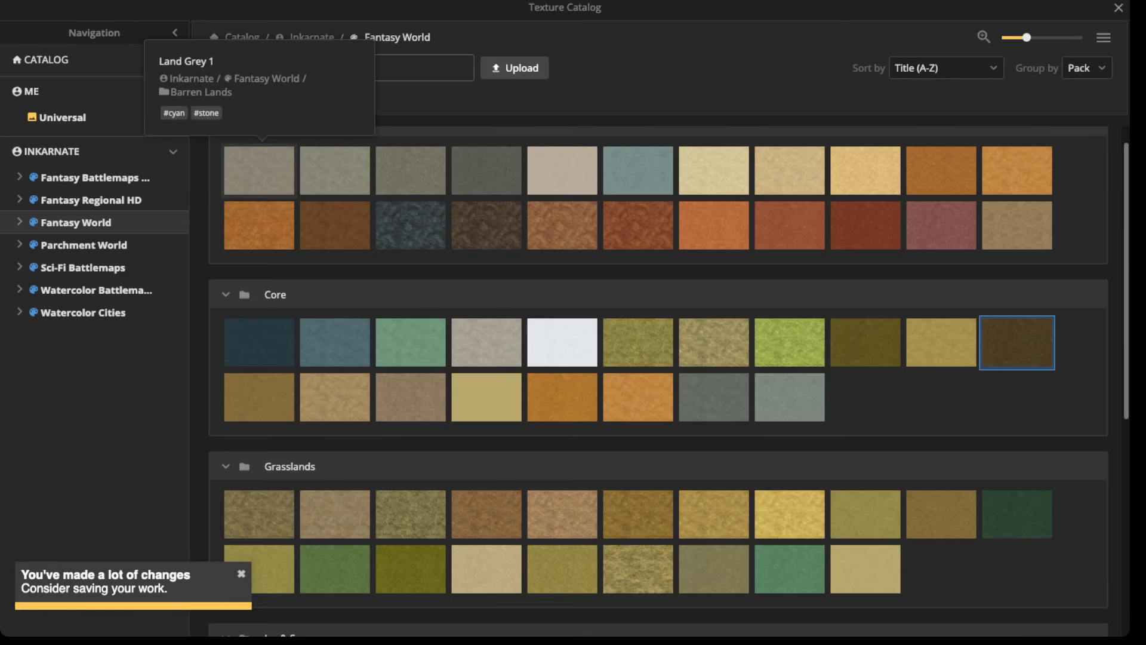
left_click(63, 117)
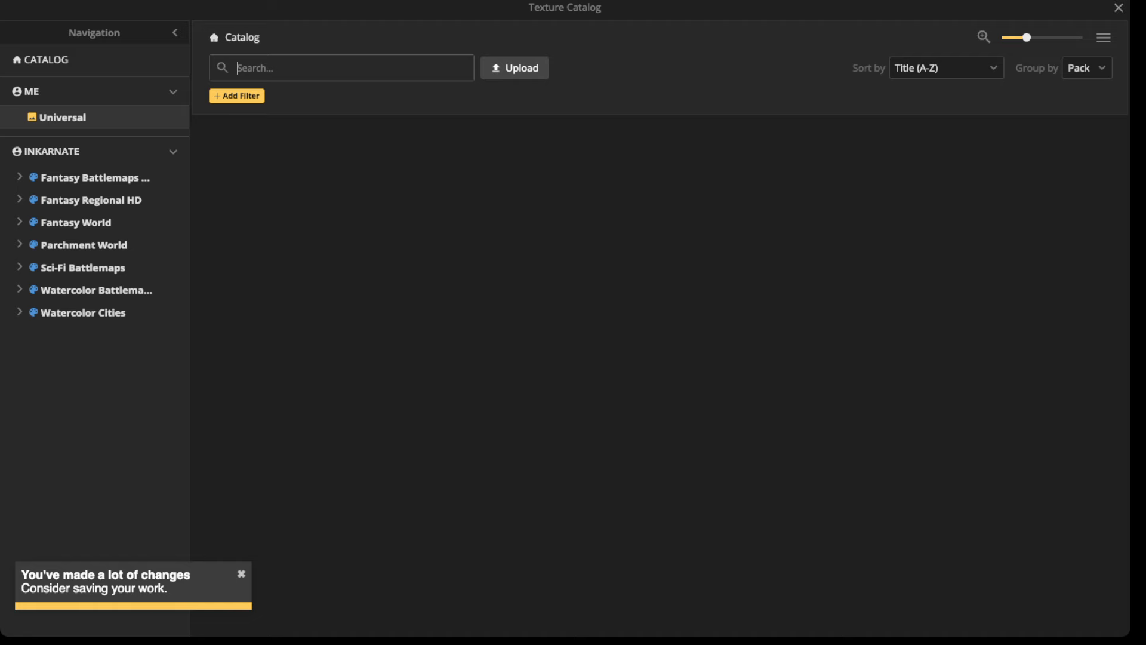
type("alpha")
key("Return")
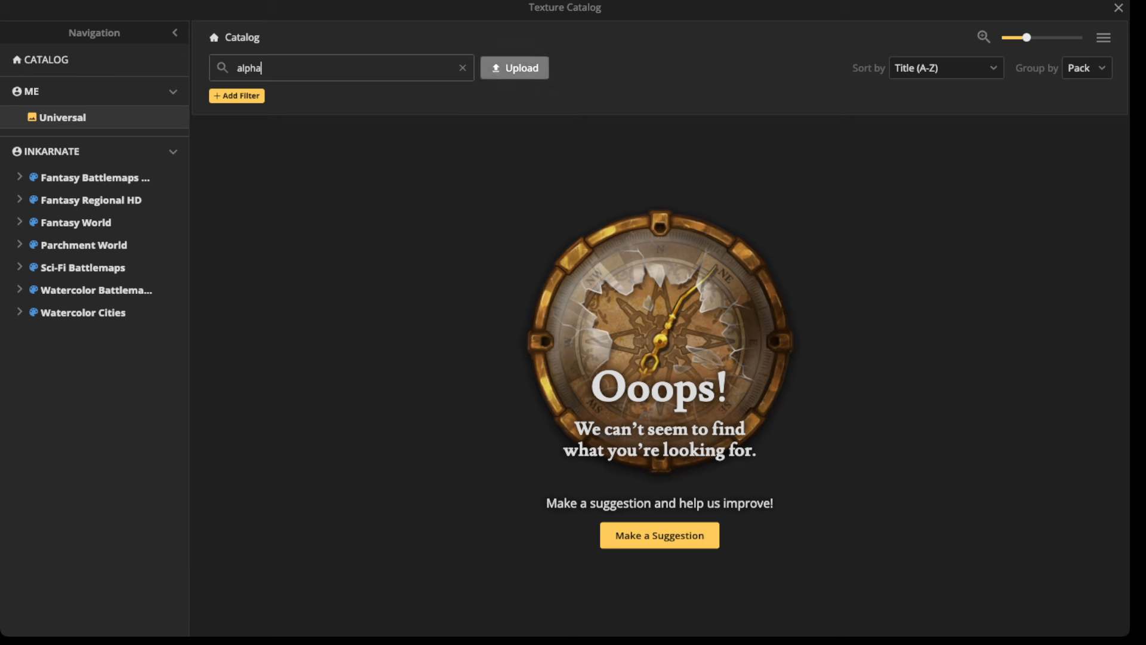
left_click(462, 68)
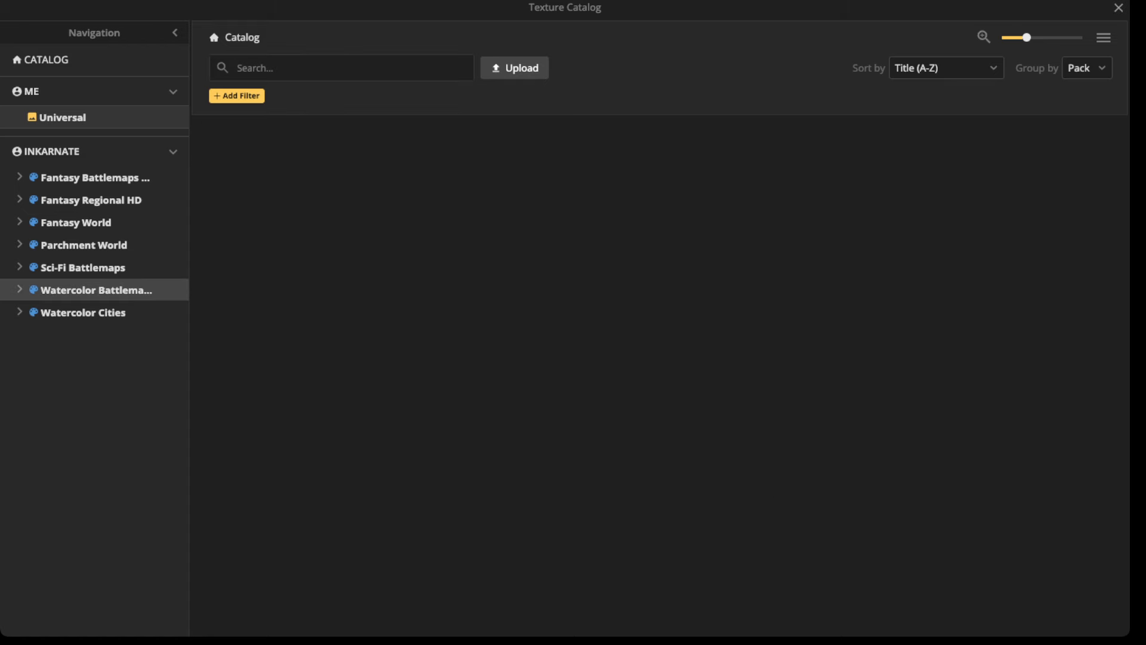
Choose the first Parchment World alpha texture, with brush size 32 and texture placement size 76.32.
left_click(84, 244)
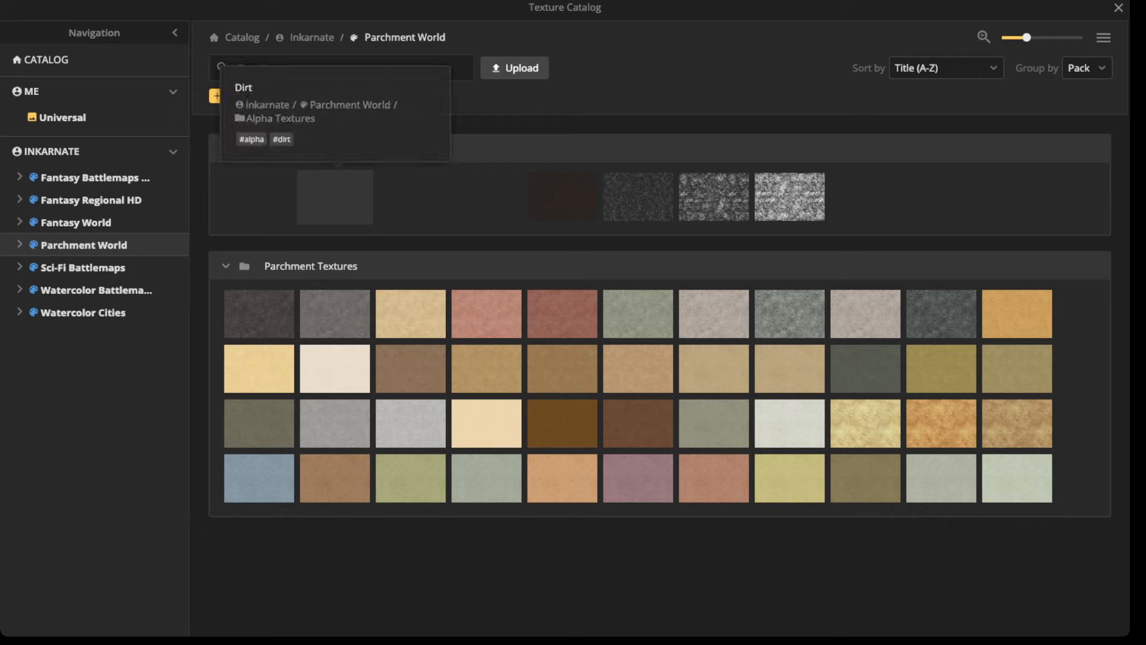
left_click(259, 197)
scroll(493, 312, "up", 3)
scroll(478, 310, "down", 3)
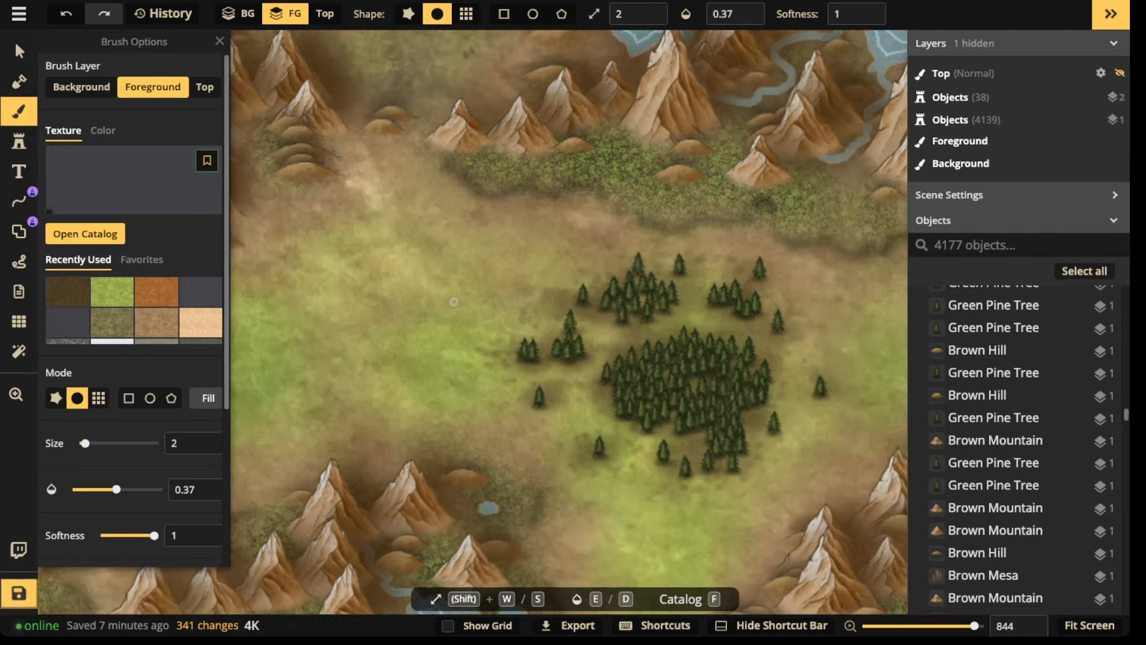
scroll(144, 314, "down", 5)
key("shift+w")
key("shift+w")
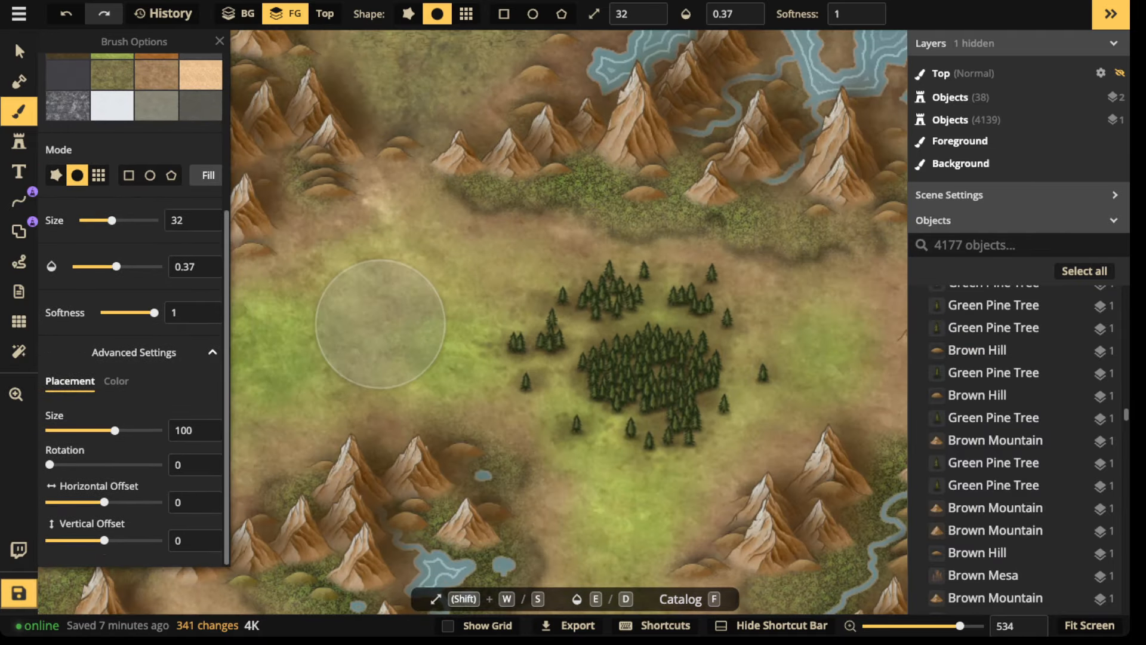
key("shift+w")
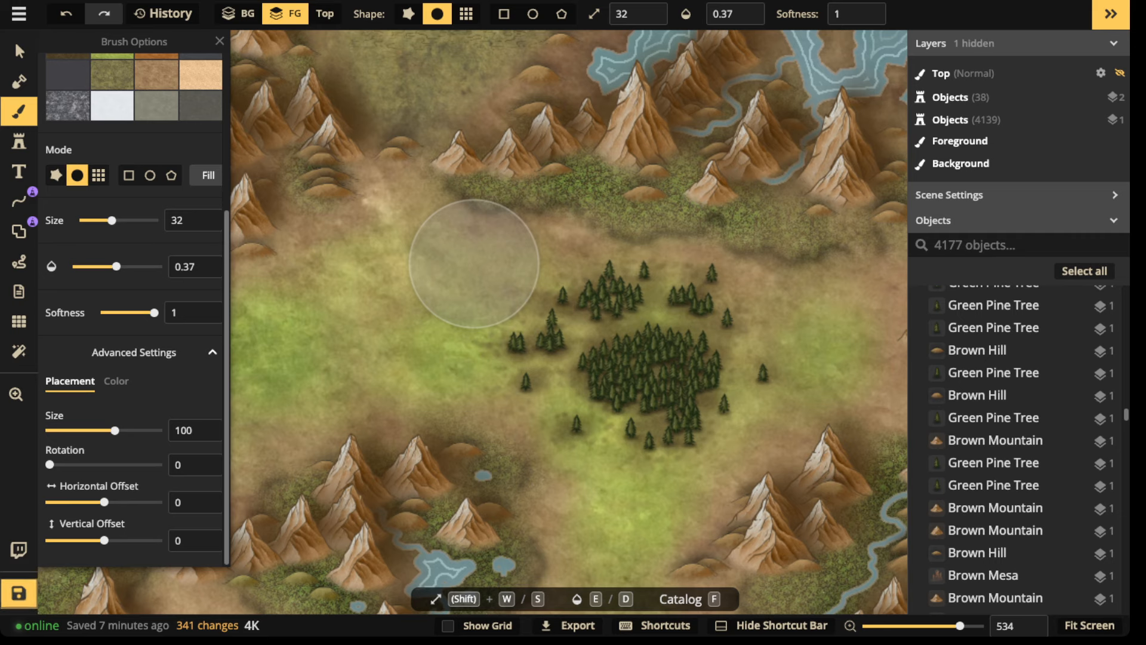
left_click_drag(115, 431, 108, 430)
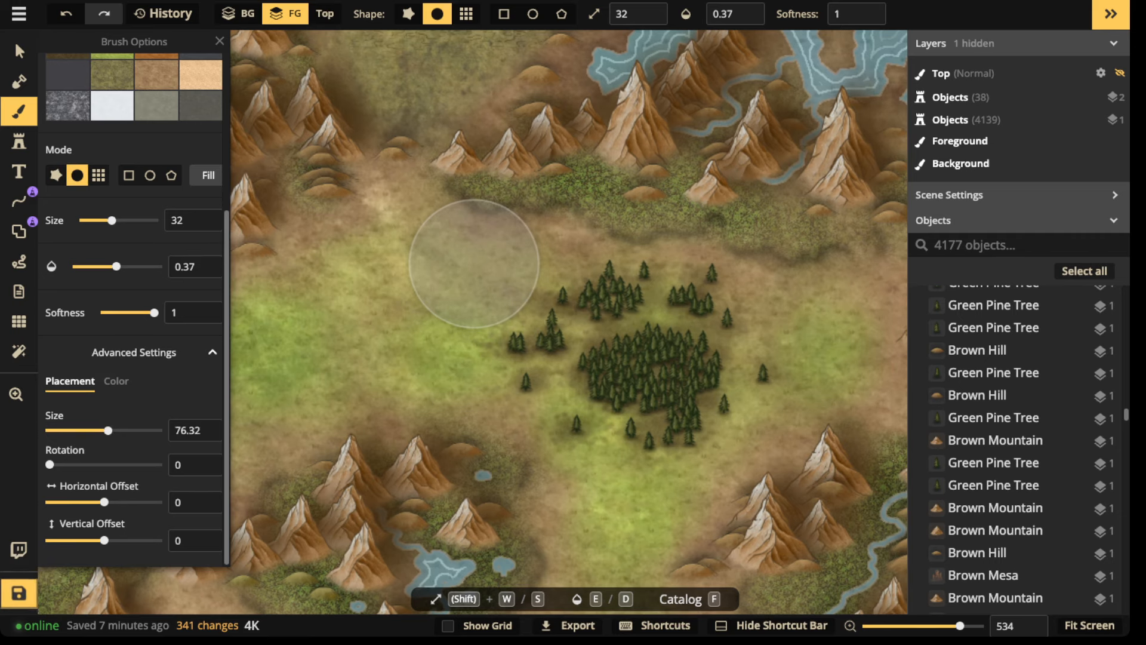
Dab the alpha texture over the green plain west of the pine forest at opacity 0.37.
left_click(317, 335)
left_click(317, 317)
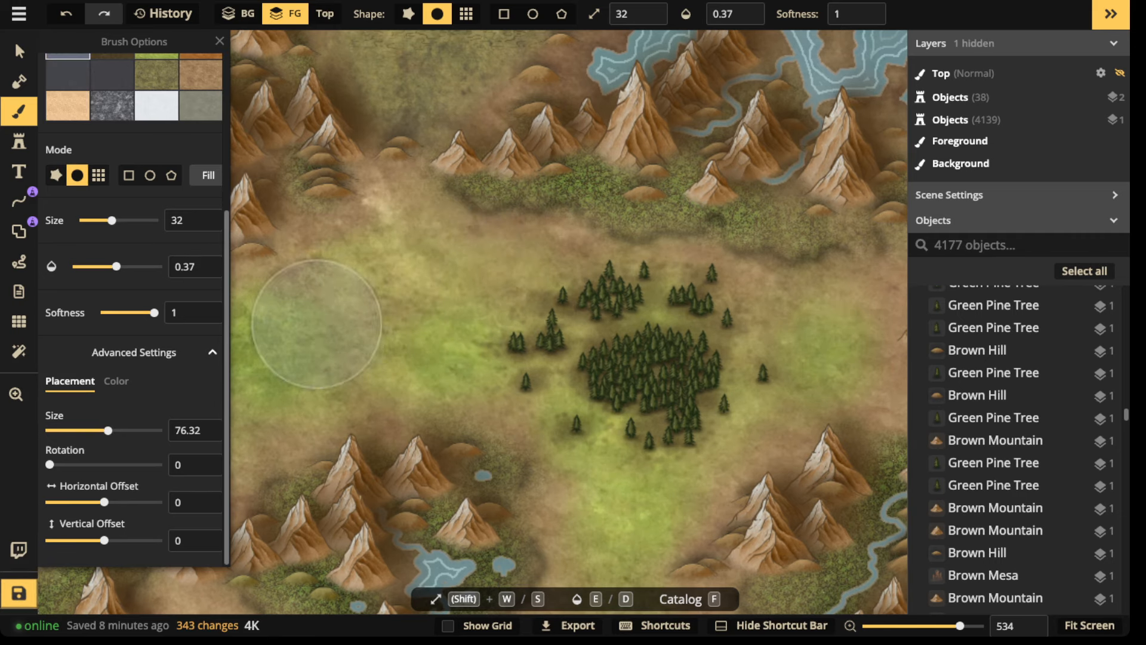
left_click(316, 342)
left_click(340, 343)
left_click(346, 350)
left_click(412, 274)
left_click(457, 297)
left_click(463, 349)
left_click(436, 375)
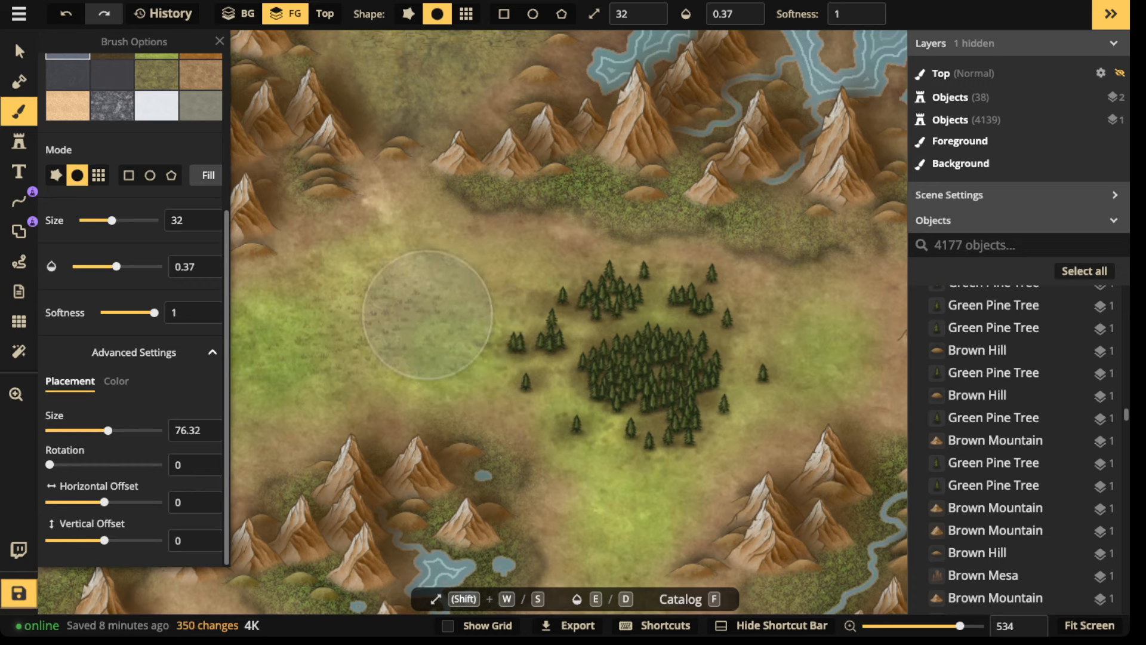
left_click(428, 304)
left_click(413, 247)
left_click(394, 254)
left_click(280, 346)
left_click(249, 382)
left_click(274, 367)
left_click(403, 350)
left_click(403, 394)
Dab the alpha texture down the plain's green southern extension below the forest.
left_click(587, 486)
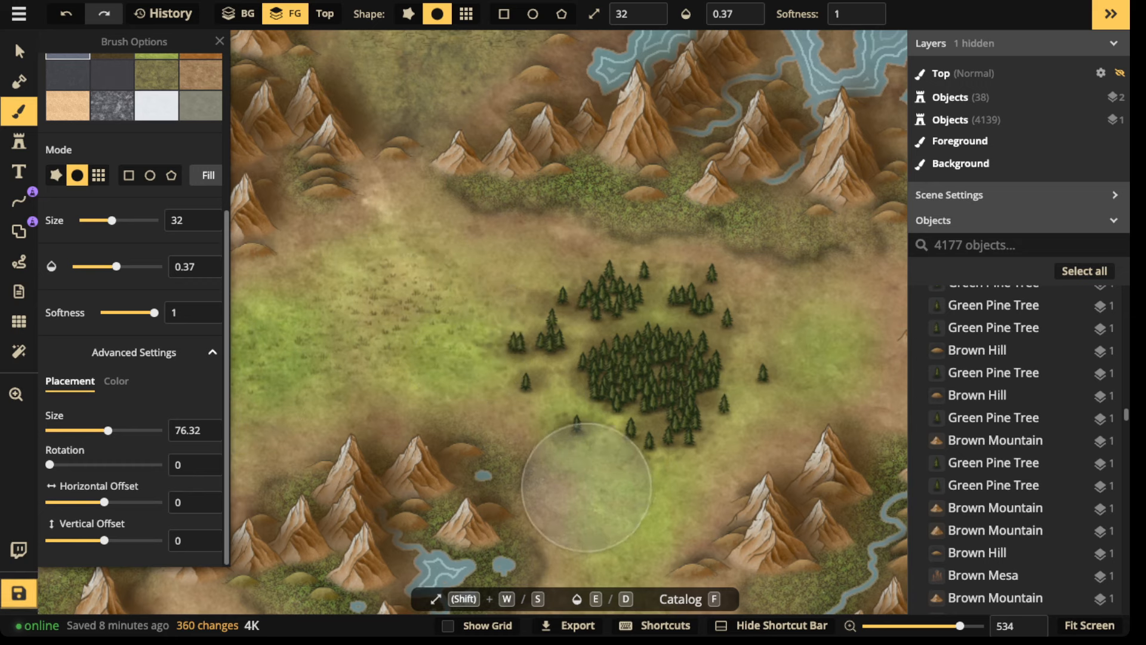
left_click(591, 514)
left_click(621, 542)
left_click(619, 539)
left_click(609, 537)
left_click(590, 534)
left_click_drag(587, 538, 598, 295)
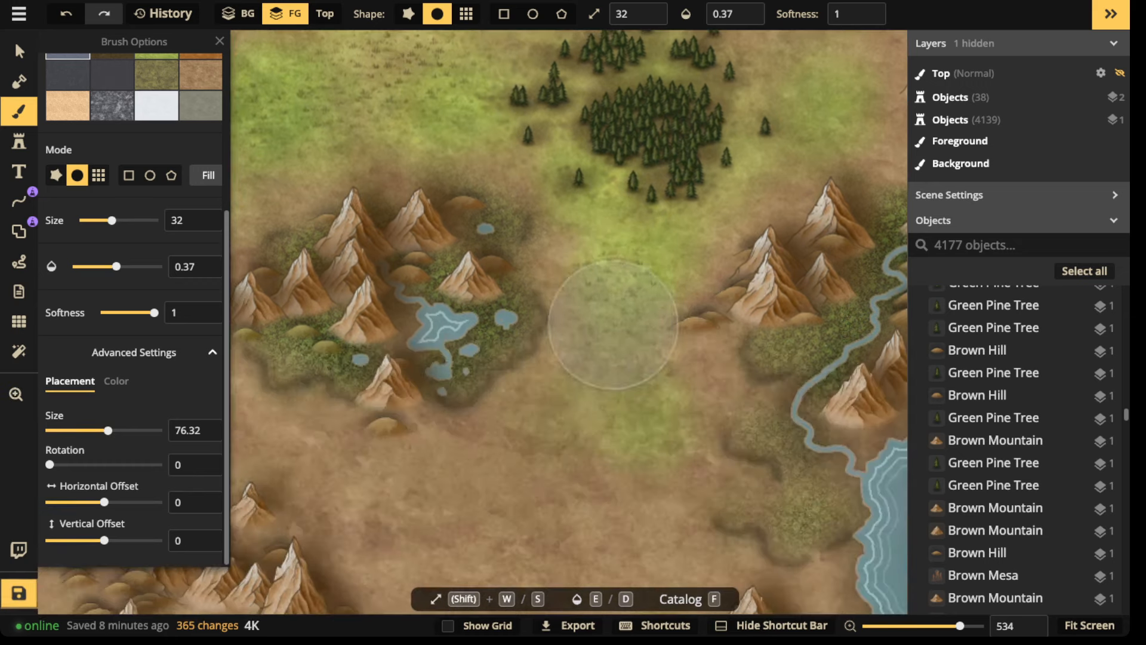
left_click(594, 360)
left_click(634, 396)
left_click(640, 406)
Dab the alpha texture over the green patch east of the pine forest.
left_click_drag(730, 239, 609, 368)
left_click(671, 242)
left_click(675, 261)
left_click(705, 241)
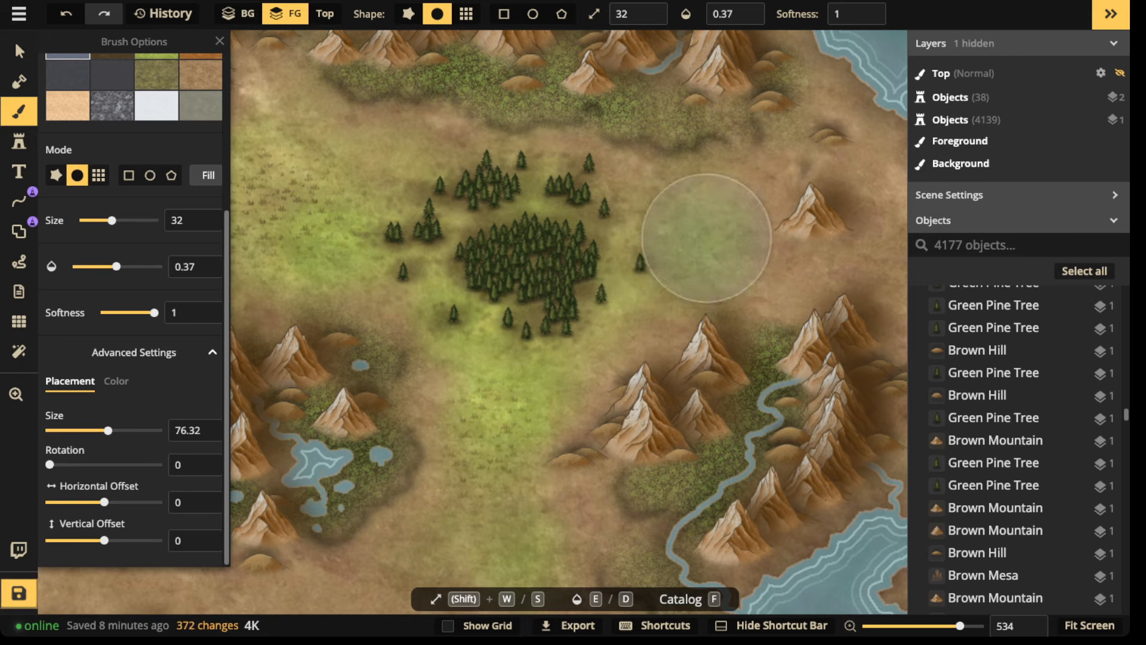
Dab the alpha texture from the eastern green patch across the pine forest and back to the ground further east.
left_click(738, 230)
left_click(693, 201)
left_click(679, 204)
left_click(634, 219)
left_click(566, 233)
left_click(513, 228)
left_click(537, 222)
left_click(496, 239)
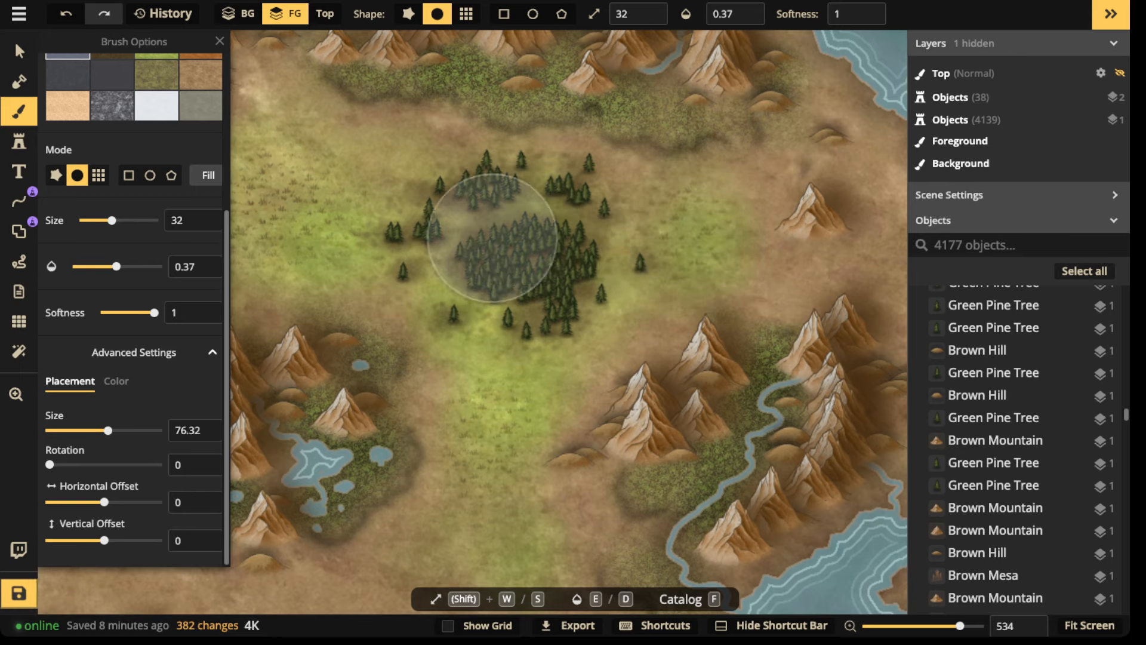
left_click(458, 247)
left_click(512, 284)
left_click(655, 263)
left_click(737, 237)
left_click(822, 269)
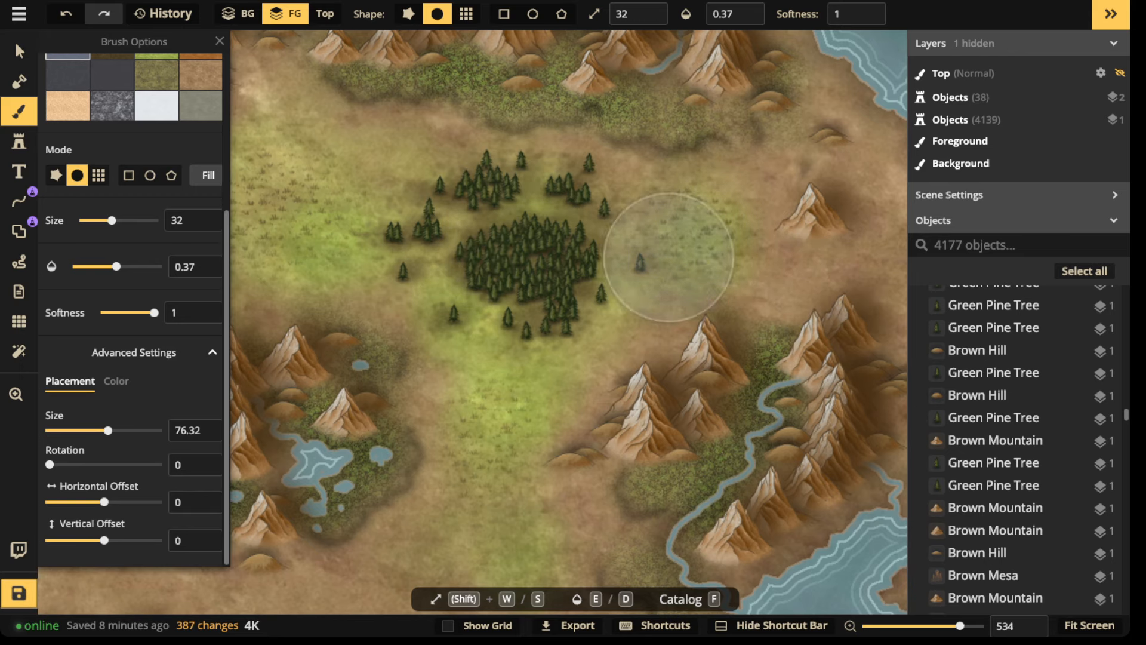
Dab the alpha texture along the northern part of the western grassland, up towards the gap between the mountain ranges.
left_click_drag(419, 236, 719, 243)
mouse_move(551, 138)
left_mouse_down()
mouse_move(582, 197)
mouse_move(606, 208)
left_mouse_up()
left_click(533, 219)
left_click(455, 269)
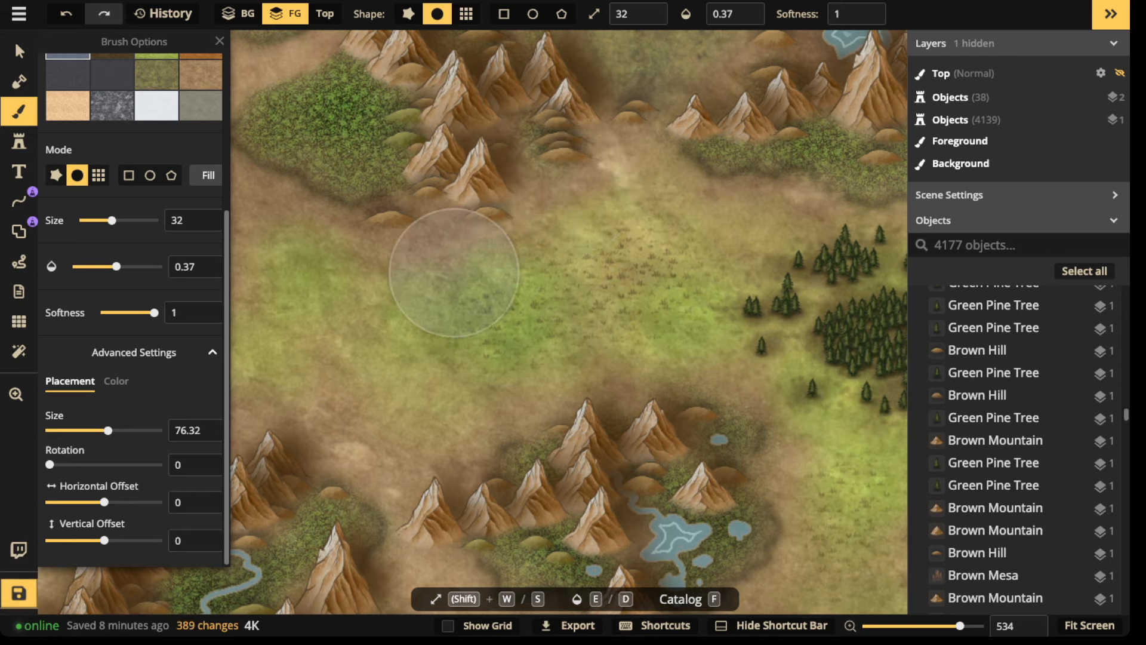
left_click(623, 208)
left_click(659, 169)
left_click(646, 144)
left_click(641, 134)
left_click(640, 130)
left_click(639, 122)
Dab the alpha texture through the northern mountain pass and southeast onto the plain towards the pine forest.
left_click_drag(642, 57, 628, 214)
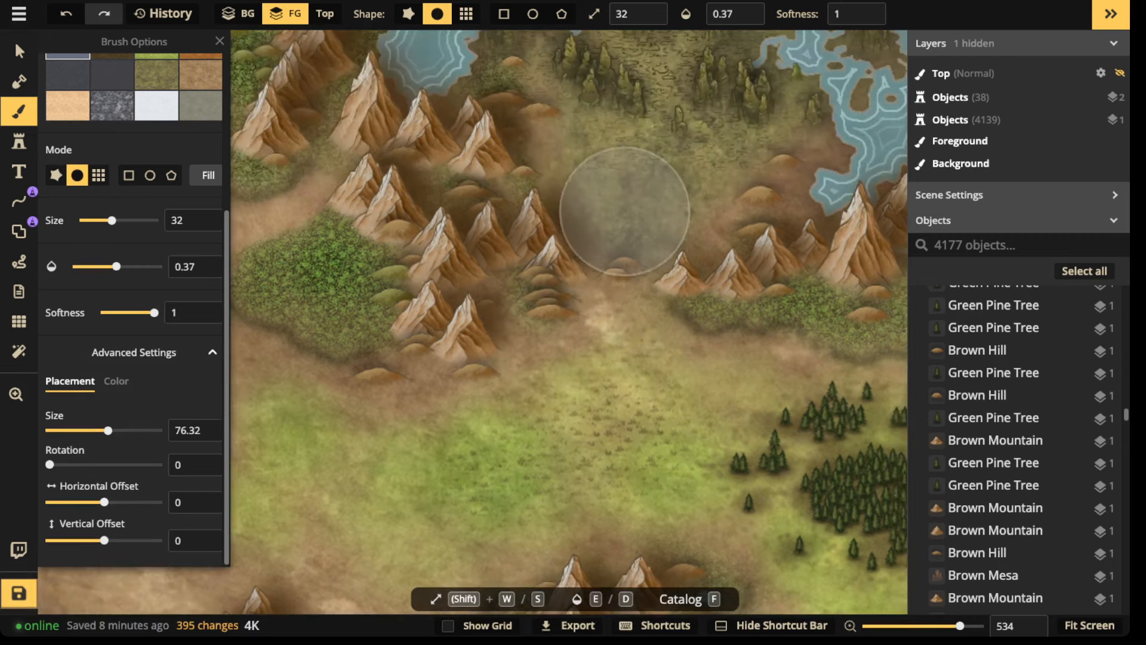
left_click(596, 208)
left_click(620, 221)
left_click(633, 261)
left_click(608, 314)
left_click(645, 344)
left_click(686, 367)
left_click(754, 394)
left_click(764, 399)
Dab the alpha texture along the southern edge of the western grassland, just above the mountain row.
left_click_drag(393, 397, 538, 232)
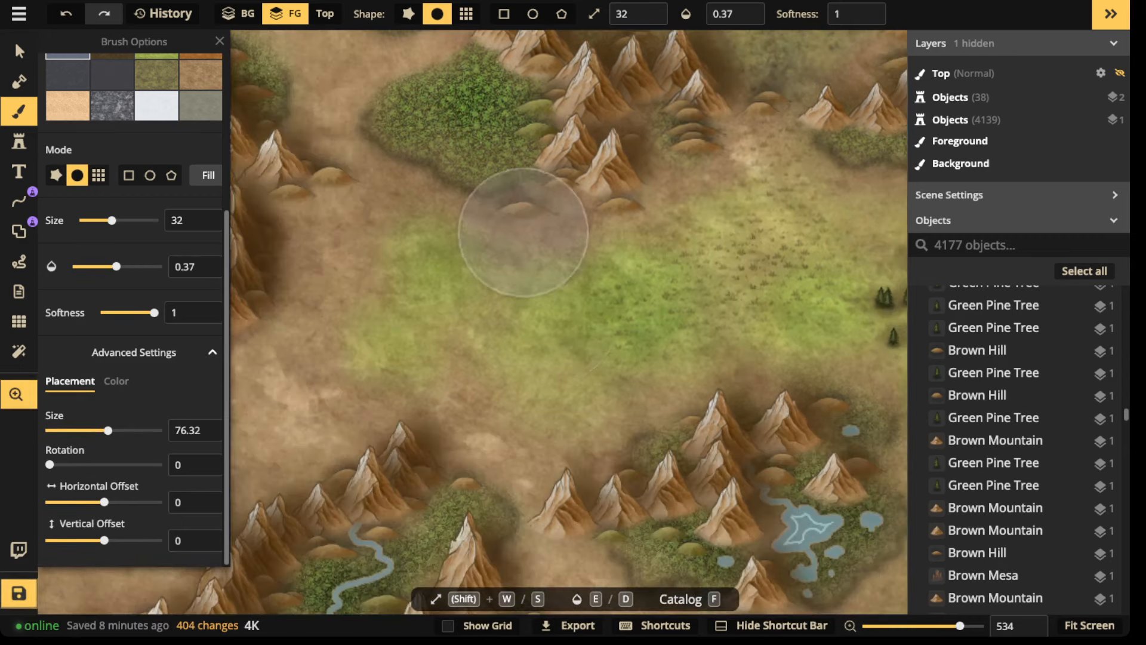
left_click(547, 359)
left_click(507, 382)
left_click(518, 367)
left_click(463, 407)
left_click(498, 434)
left_click(546, 421)
left_click(564, 415)
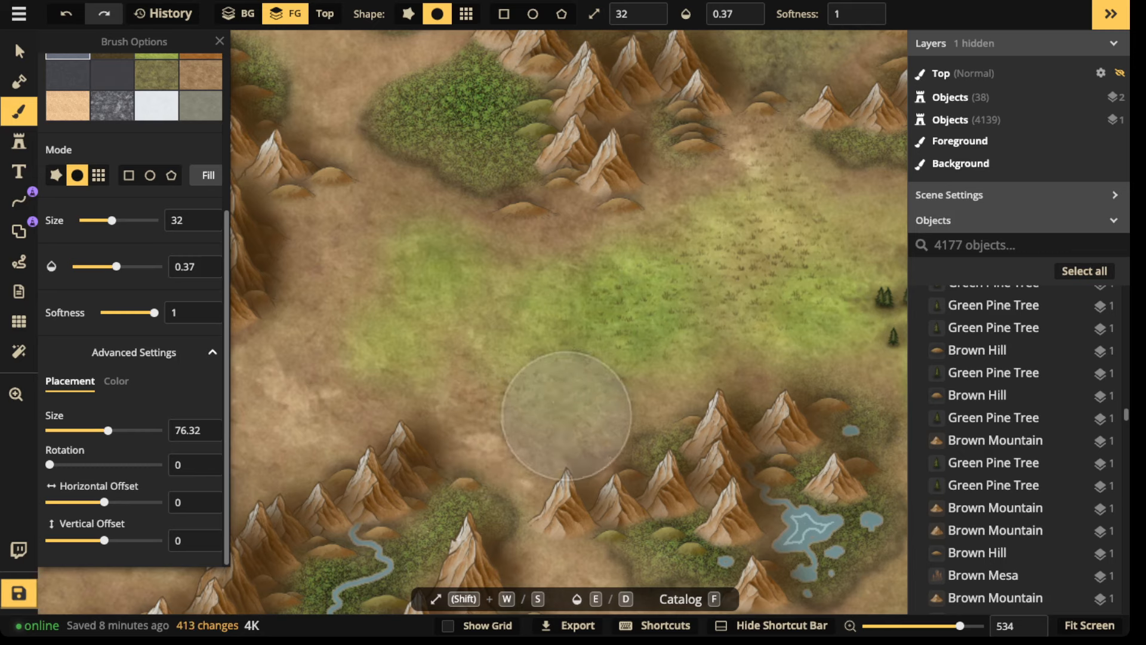
left_click(622, 398)
left_click(686, 364)
left_click(617, 431)
Dab the alpha texture westward through the lower grassland and up around its far western end.
left_click(519, 353)
left_click(442, 352)
left_click(337, 354)
left_click(340, 352)
left_click(348, 340)
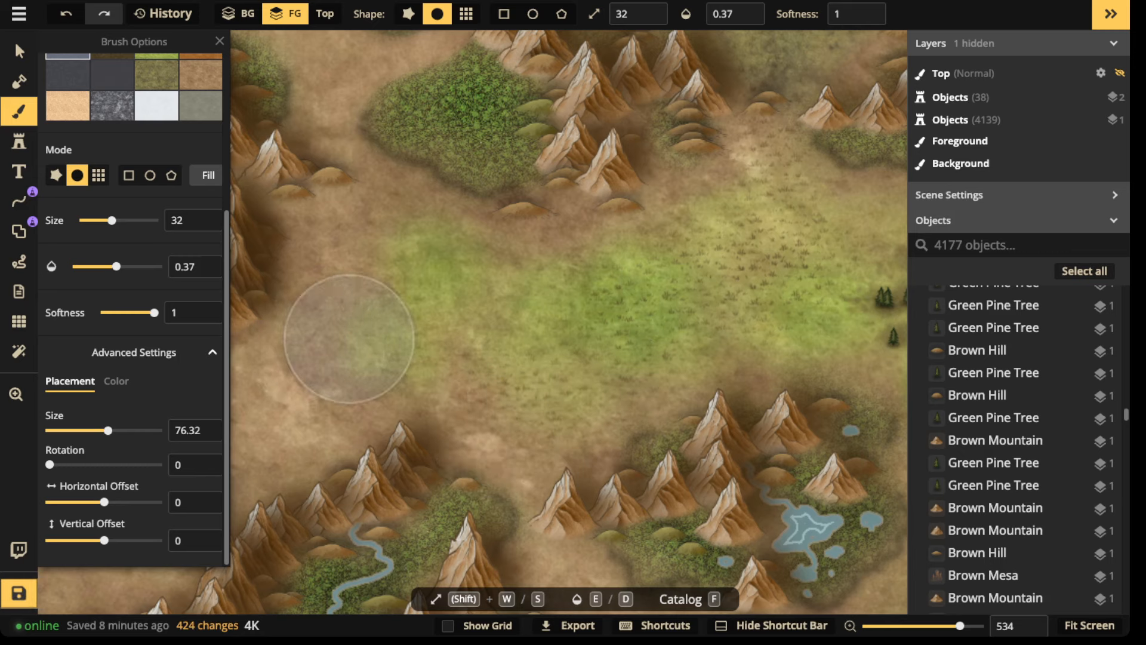
left_click(363, 302)
left_click(359, 259)
left_click(337, 244)
left_click(349, 239)
left_click(356, 235)
Dab the alpha texture from the western grassland's upper edge back east through its middle.
left_click(385, 227)
left_click(415, 227)
left_click(457, 267)
left_click(514, 266)
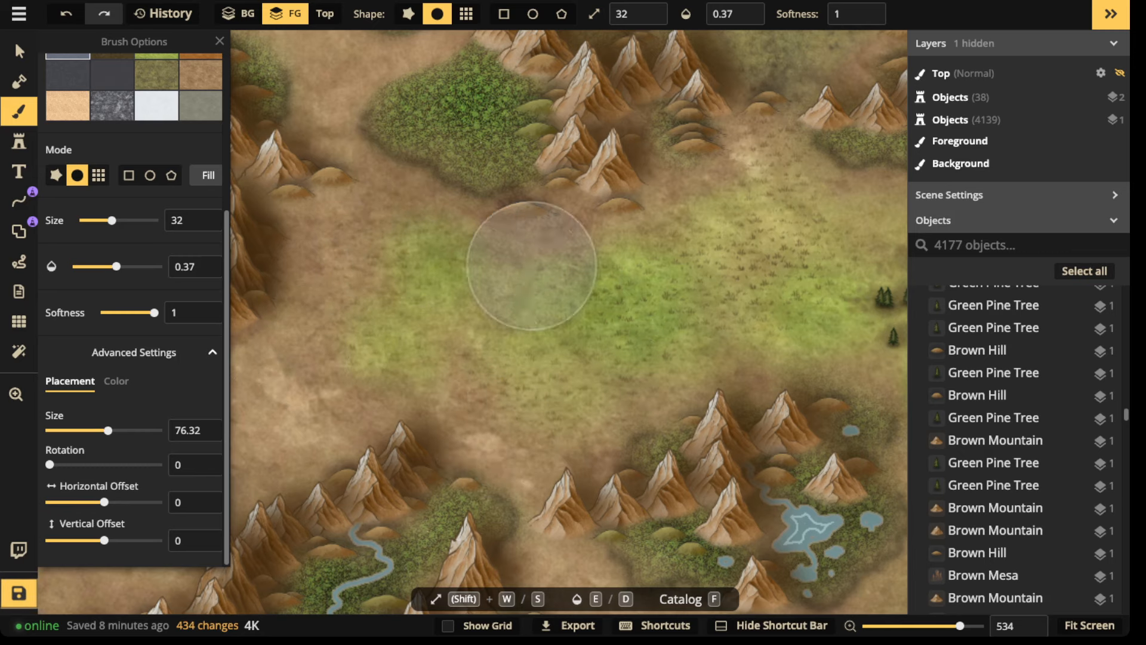
left_click(555, 281)
left_click(627, 291)
left_click(745, 359)
Dab the alpha texture down the green strip south of the pine forest and onto the bare ground beside it.
scroll(486, 199, "down", 3)
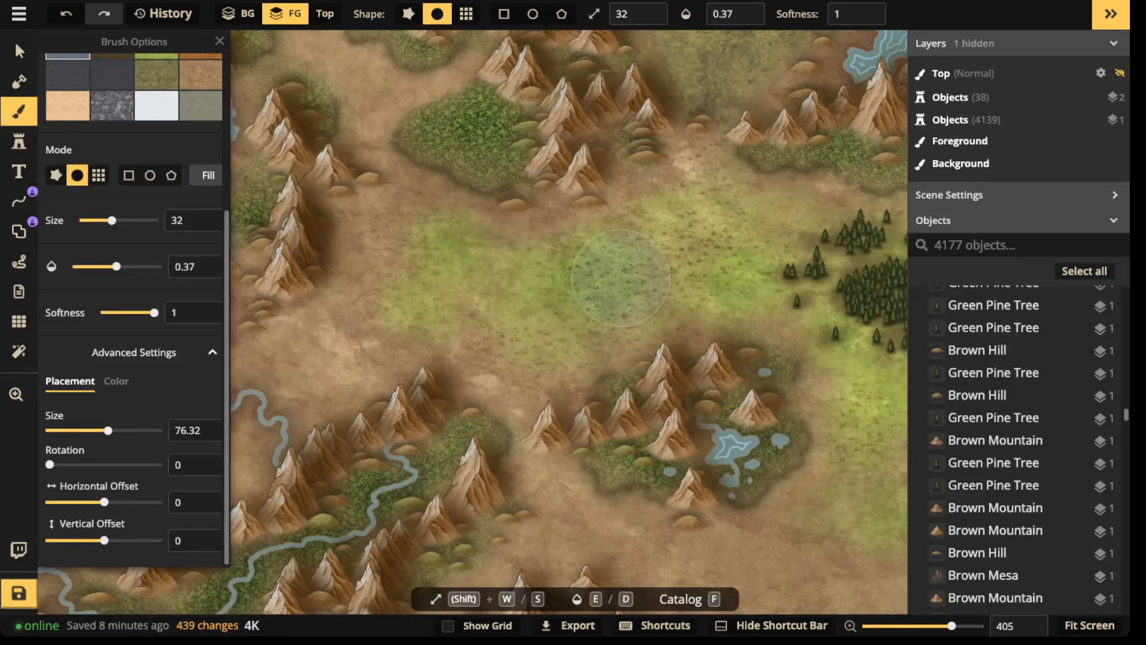
left_click_drag(806, 428, 655, 435)
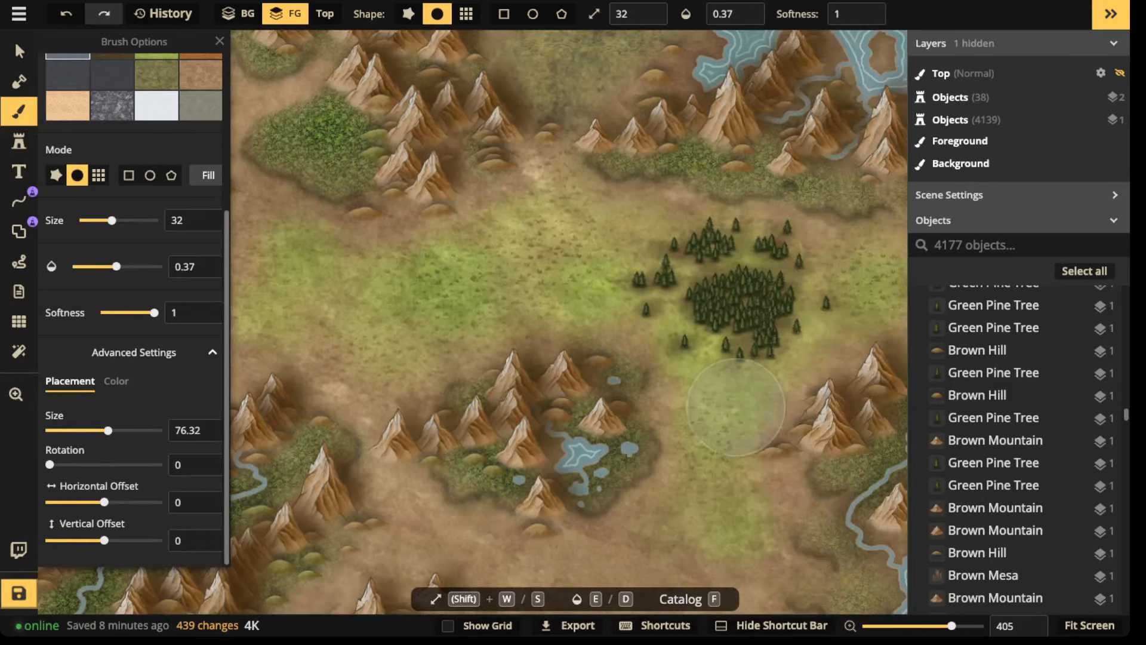
left_click(778, 422)
left_click(772, 433)
left_click(760, 479)
left_click(691, 518)
Dab the alpha texture on the ground northeast of the pine forest and on the plain west of it.
left_click_drag(801, 359, 734, 431)
left_click(820, 332)
left_click(807, 310)
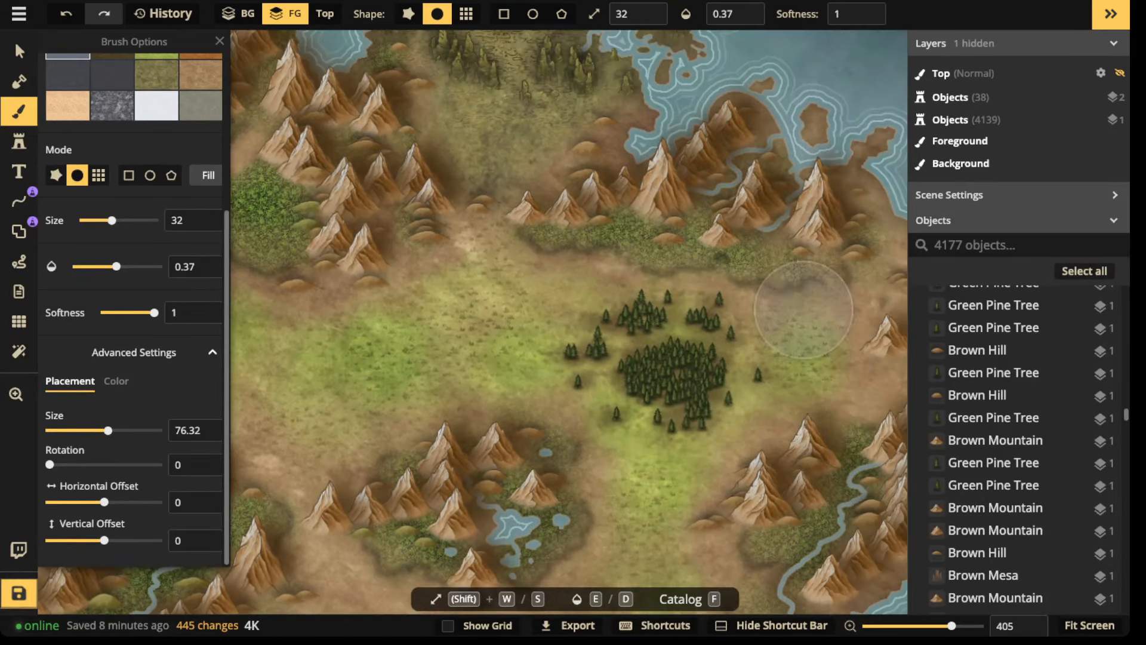
left_click(473, 338)
left_click(487, 327)
left_click(509, 348)
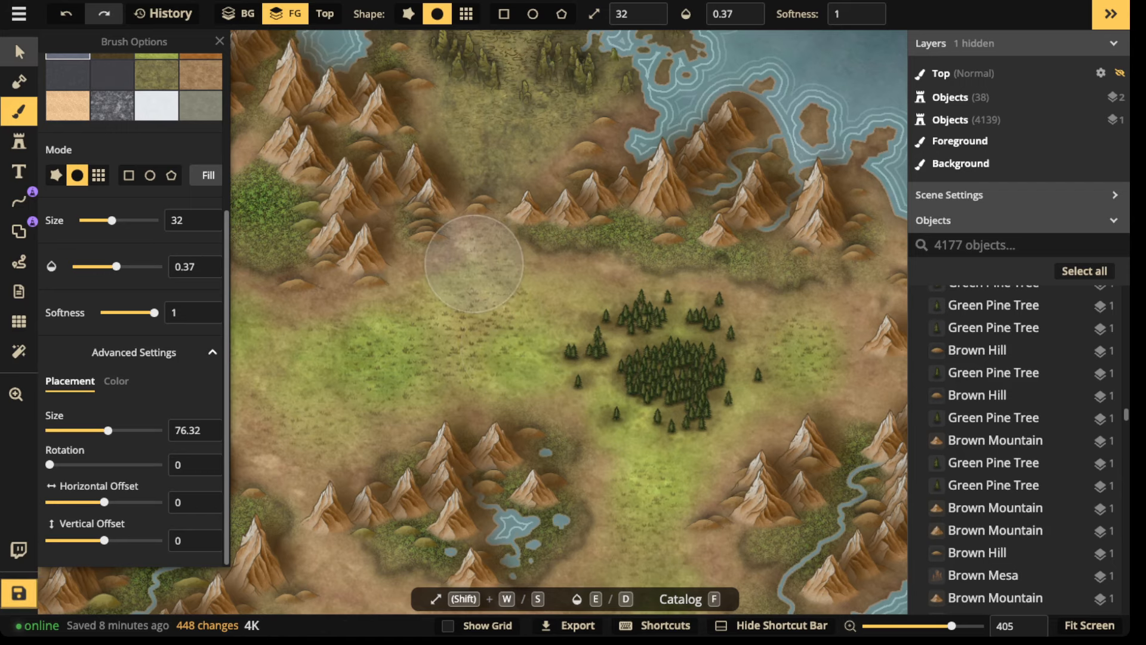
Select all stamps like the central forest's Green Pine Tree, reduce their size to 54 and deselect them.
left_click(18, 51)
scroll(576, 239, "down", 3)
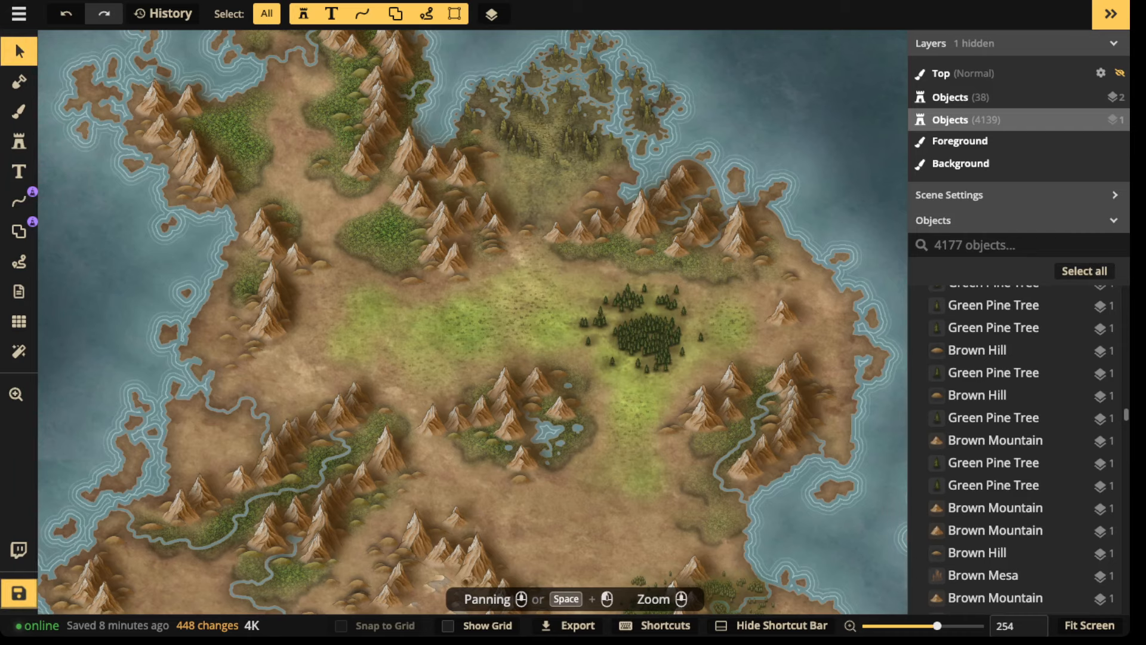
scroll(457, 406, "up", 5)
scroll(457, 409, "down", 4)
left_click_drag(490, 406, 529, 390)
left_click_drag(703, 303, 579, 374)
scroll(578, 374, "up", 3)
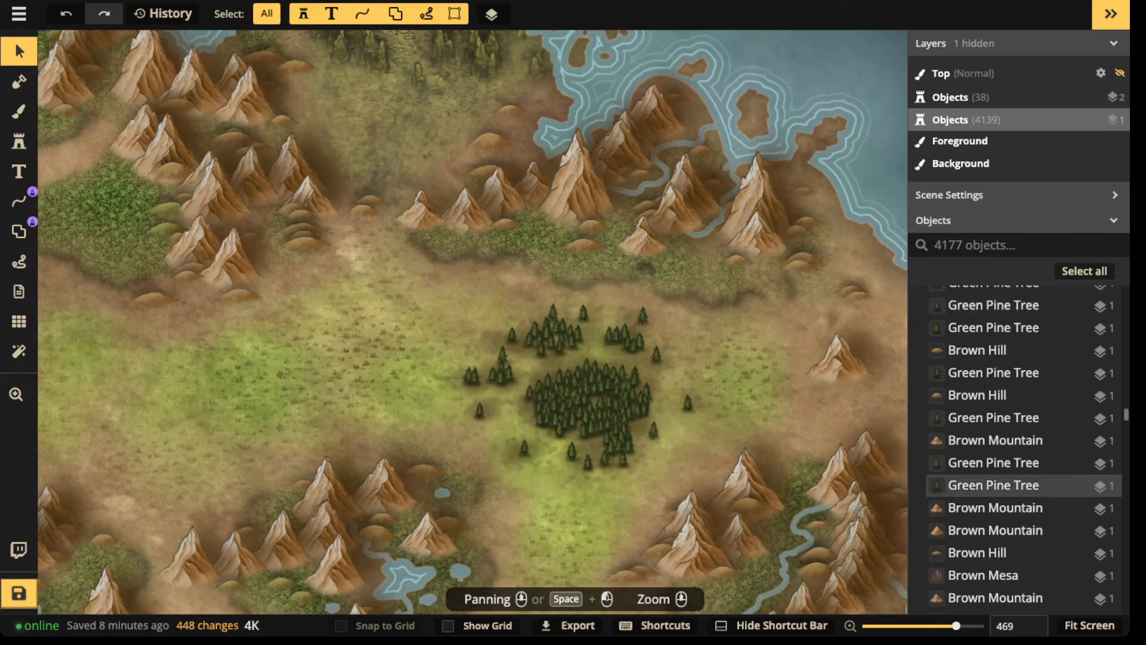
left_click(585, 367)
left_click(615, 342)
mouse_move(687, 366)
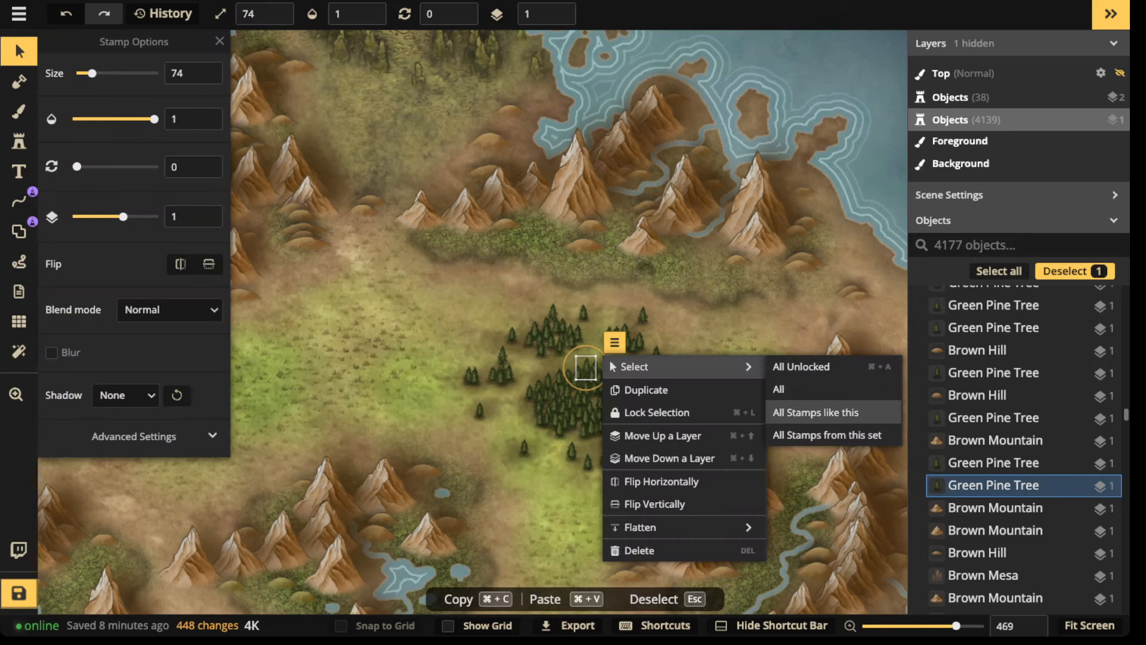
left_click(815, 412)
left_click(276, 19)
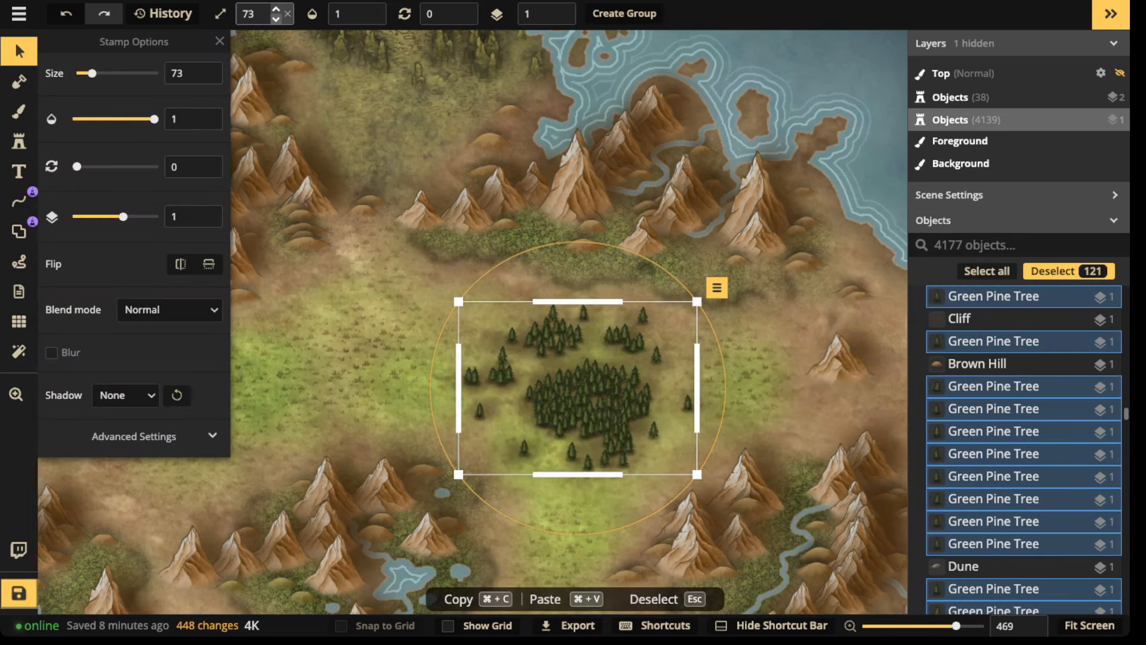
left_click(276, 19)
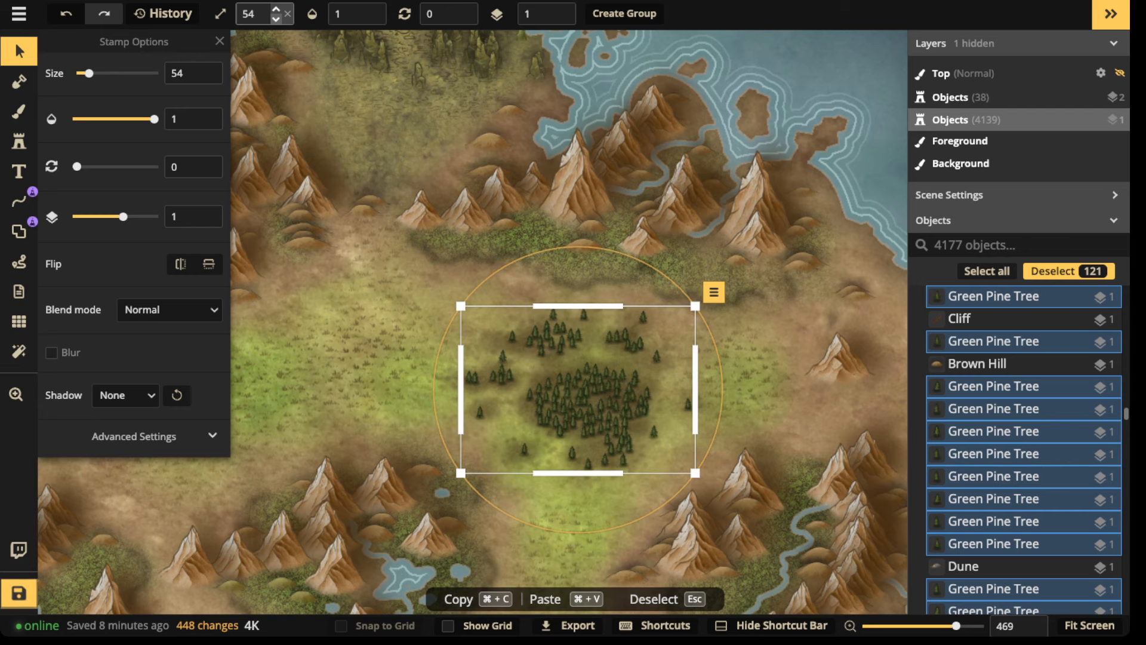
key("Escape")
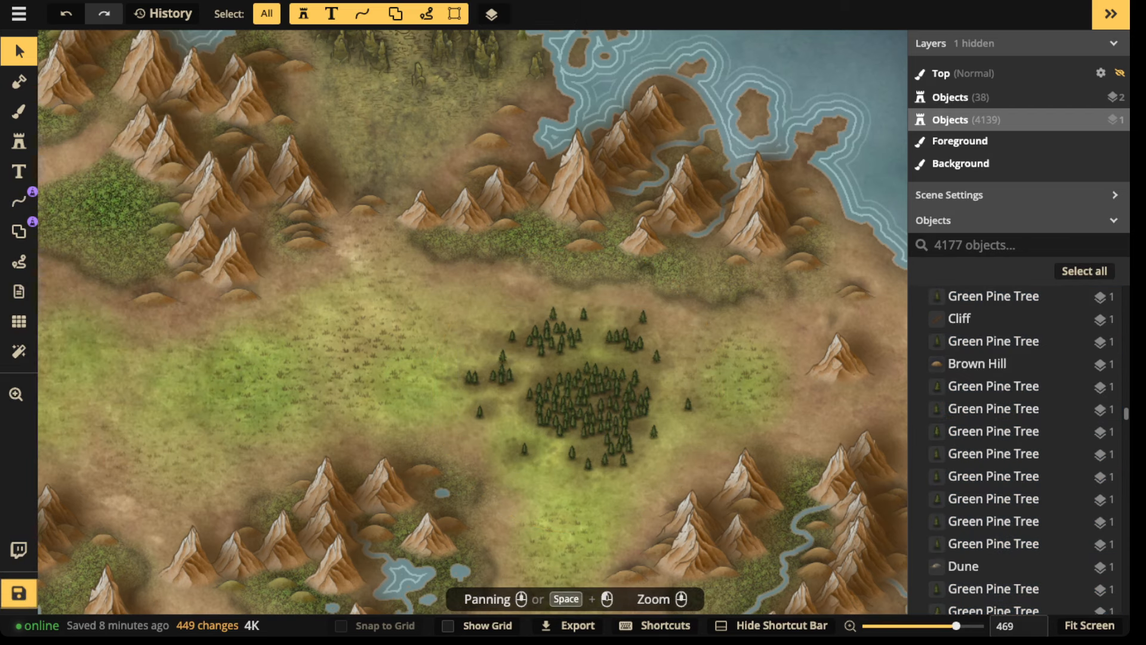
Fill out the central forest with more randomised Green Pine Tree stamps at size 57 and save the map.
left_click(19, 141)
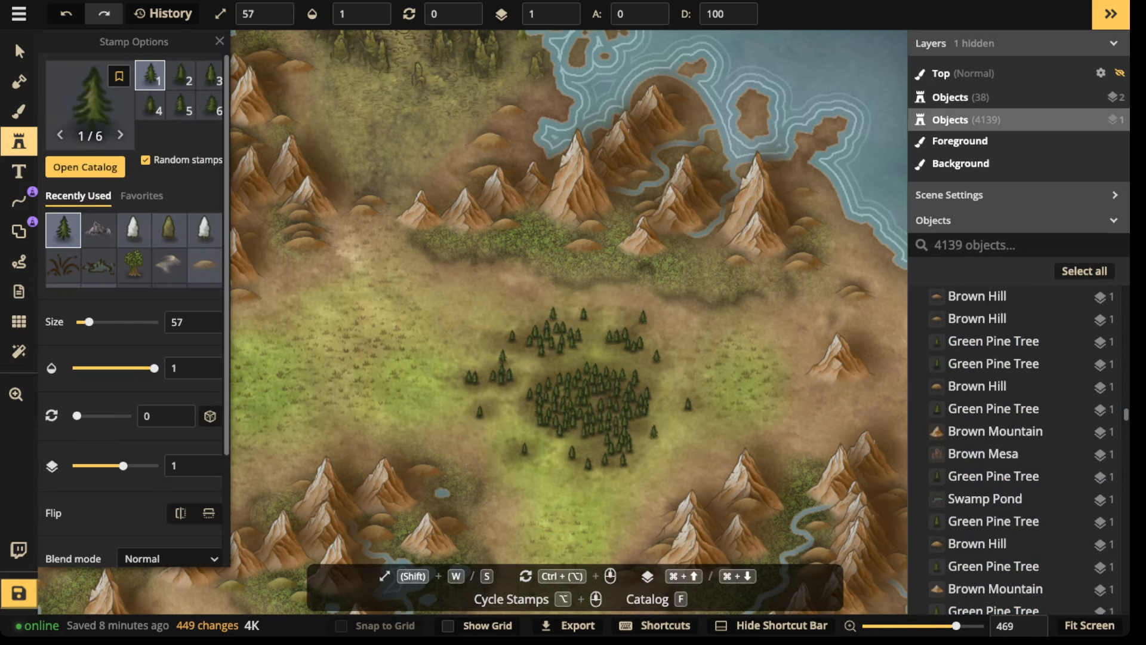
left_click(596, 399)
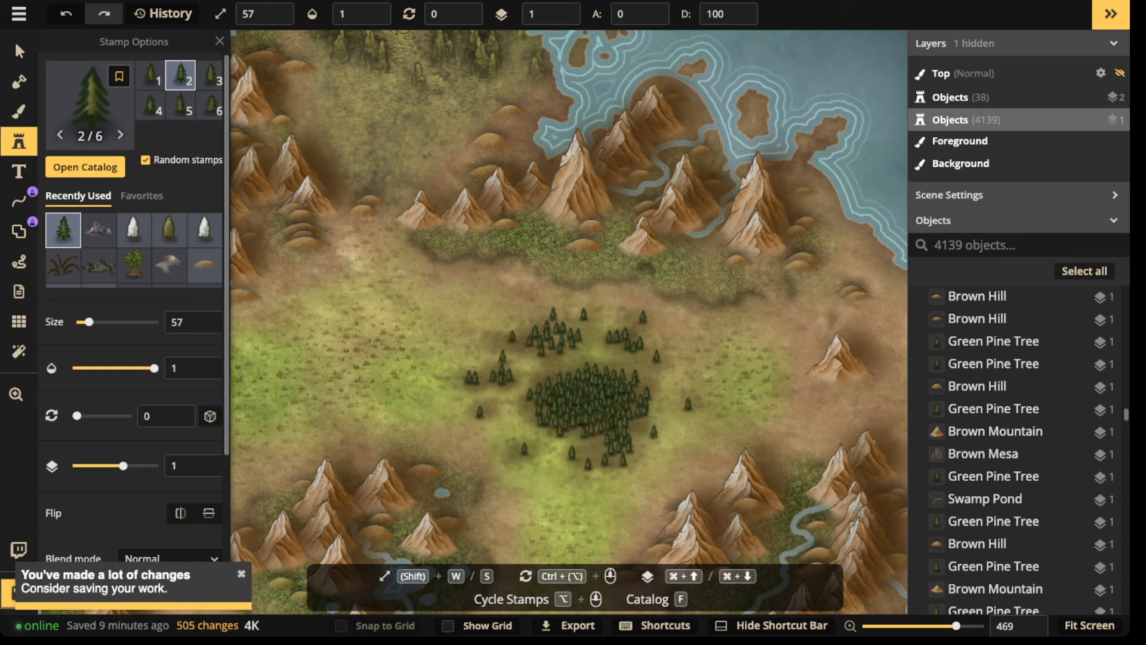
left_click(572, 363)
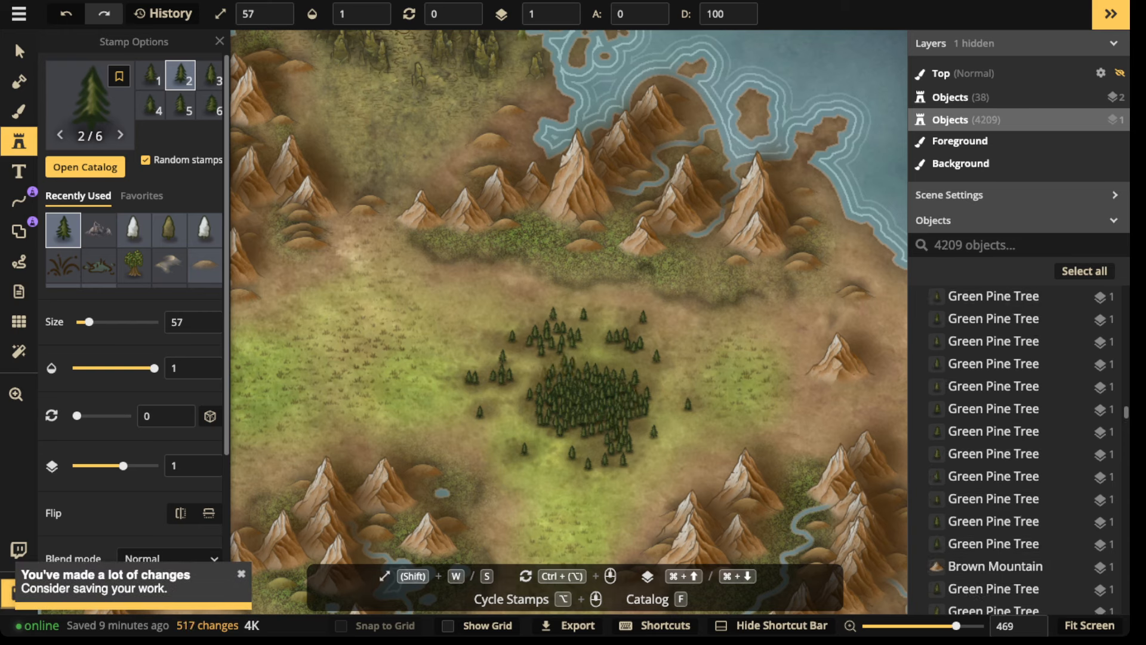
left_click(655, 389)
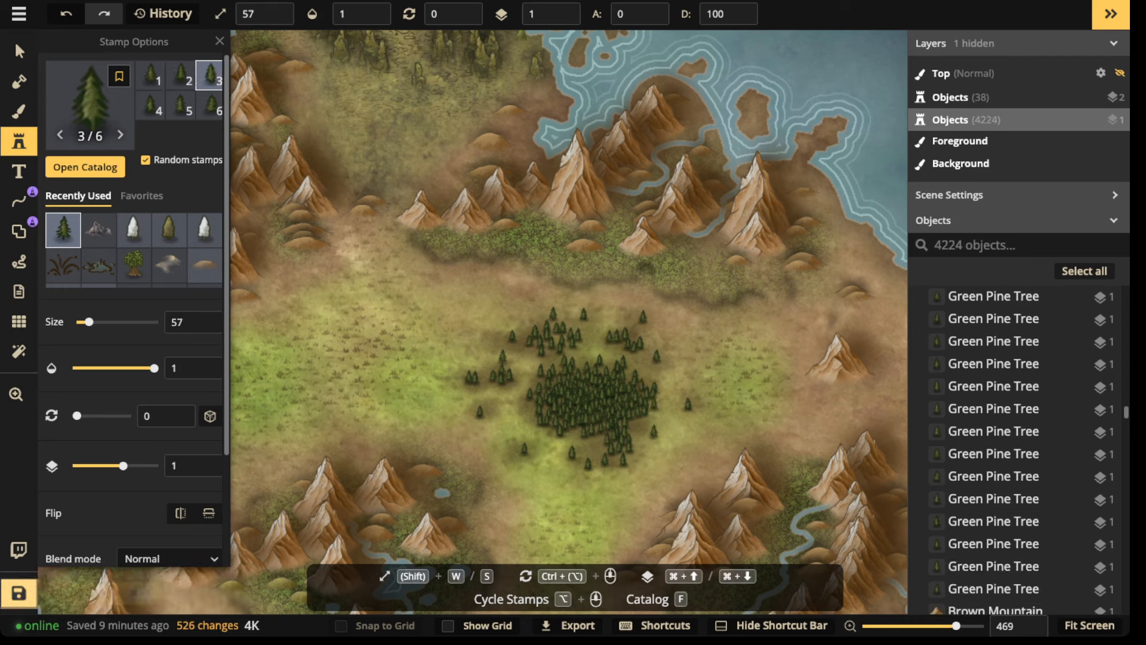
key("ctrl+s")
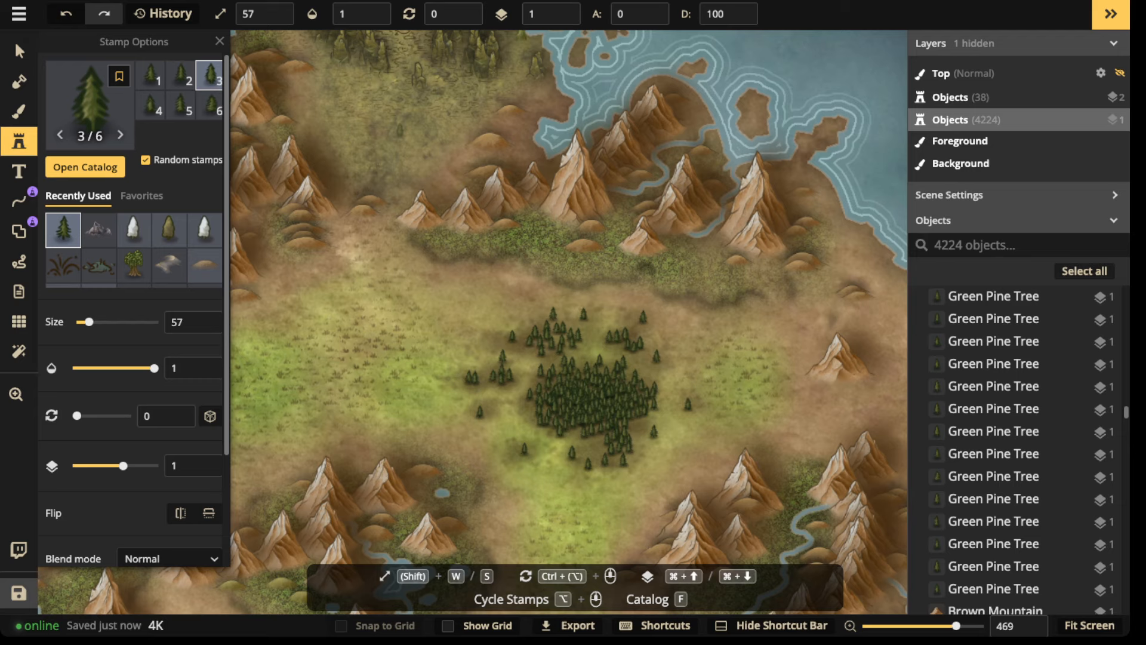
Choose the darker green grass texture from the Watercolor Cities Core pack for the foreground brush and set its placement size to 41.82.
scroll(415, 287, "down", 5)
key("space")
left_click_drag(415, 287, 557, 139)
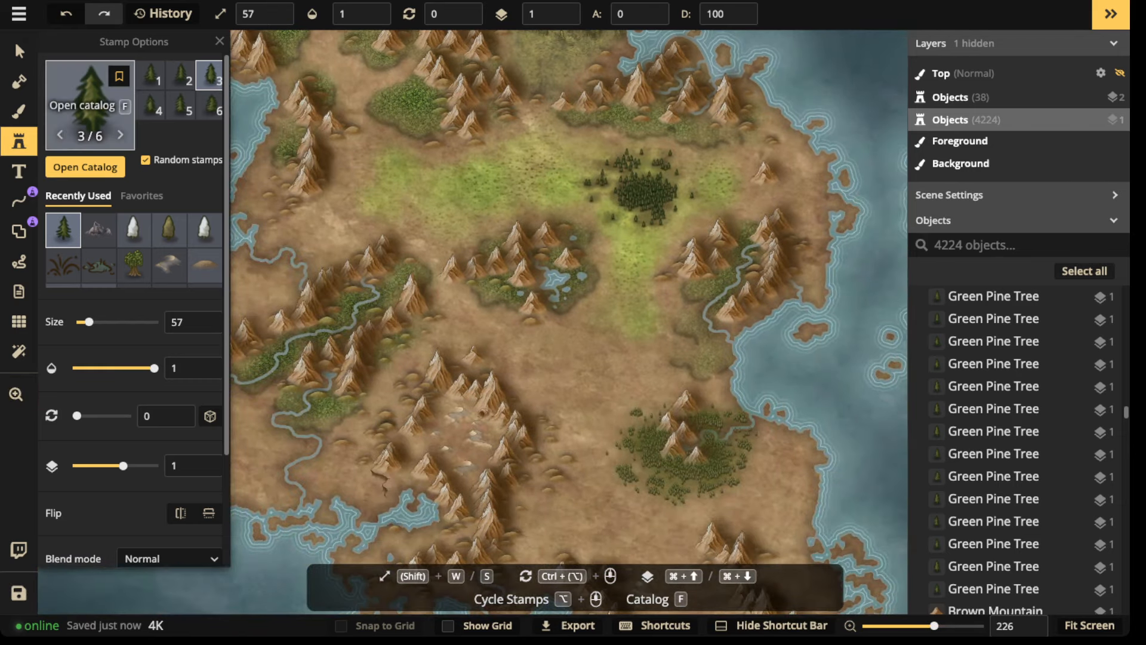
left_click(18, 111)
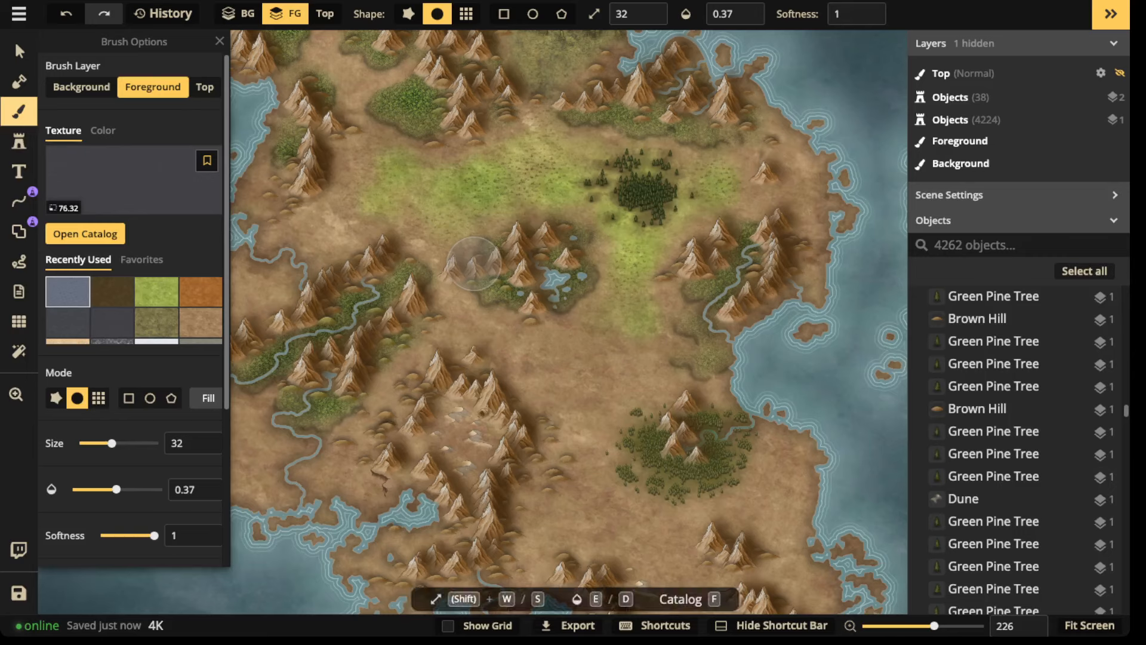
key("f")
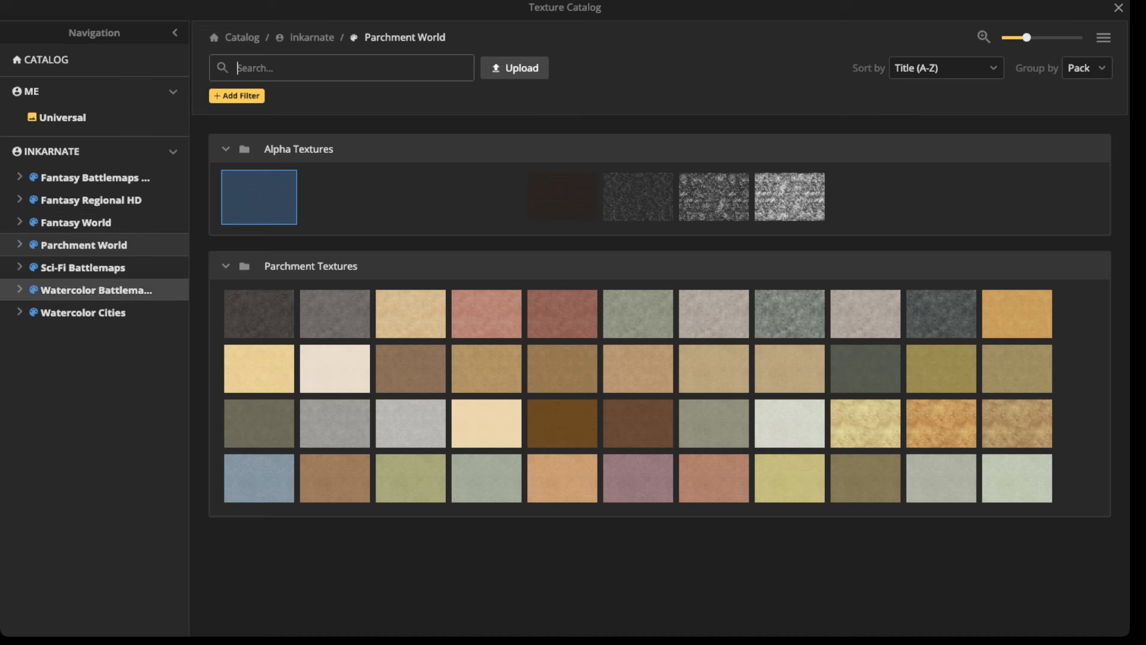
left_click(83, 312)
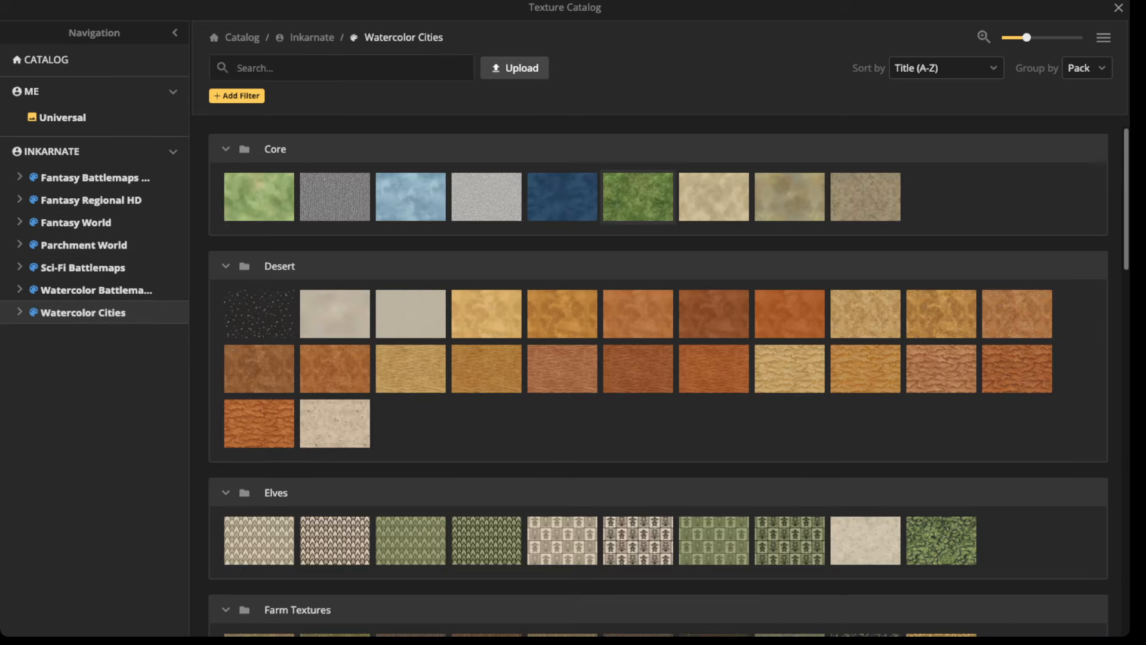
left_click(638, 197)
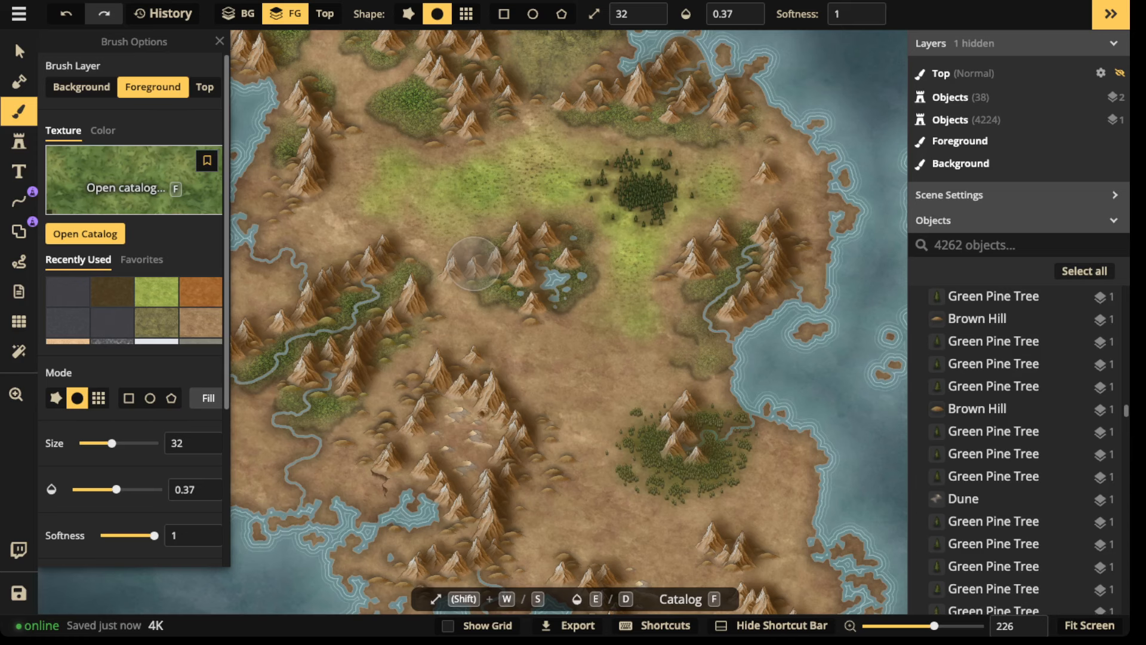
scroll(112, 291, "down", 2)
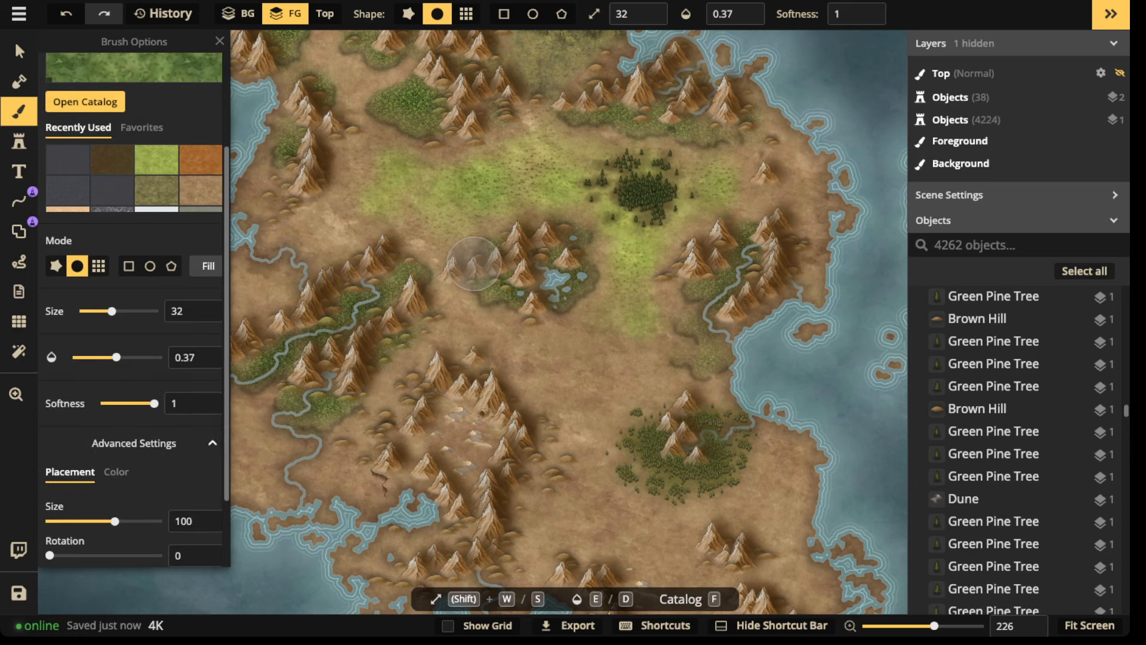
scroll(134, 310, "down", 2)
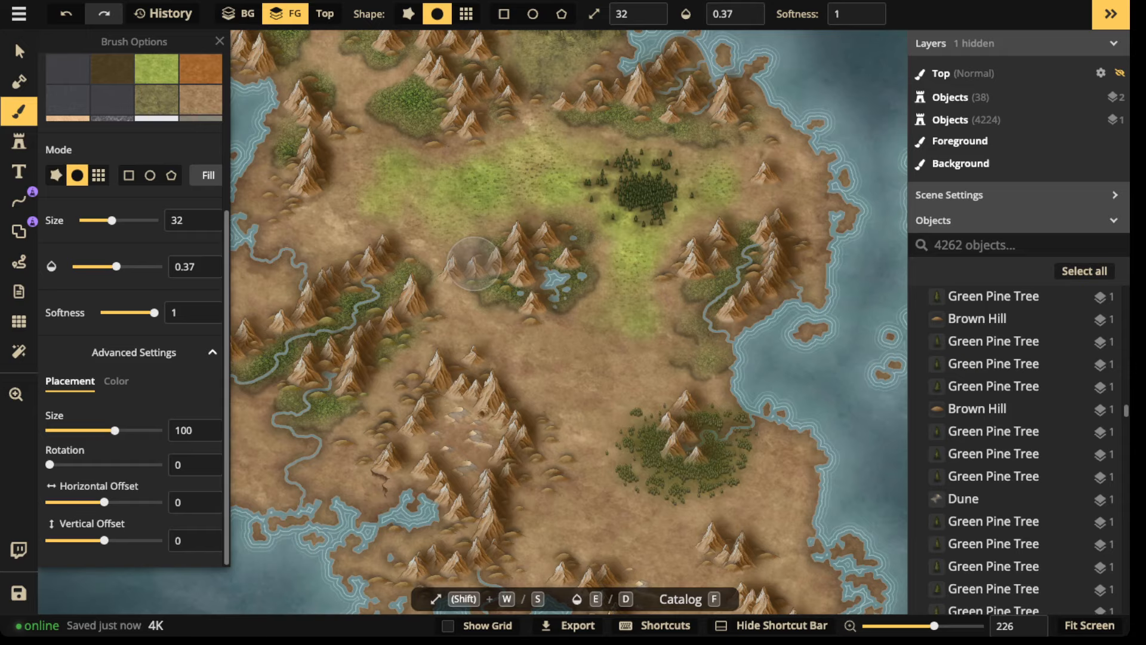
left_click_drag(116, 430, 94, 430)
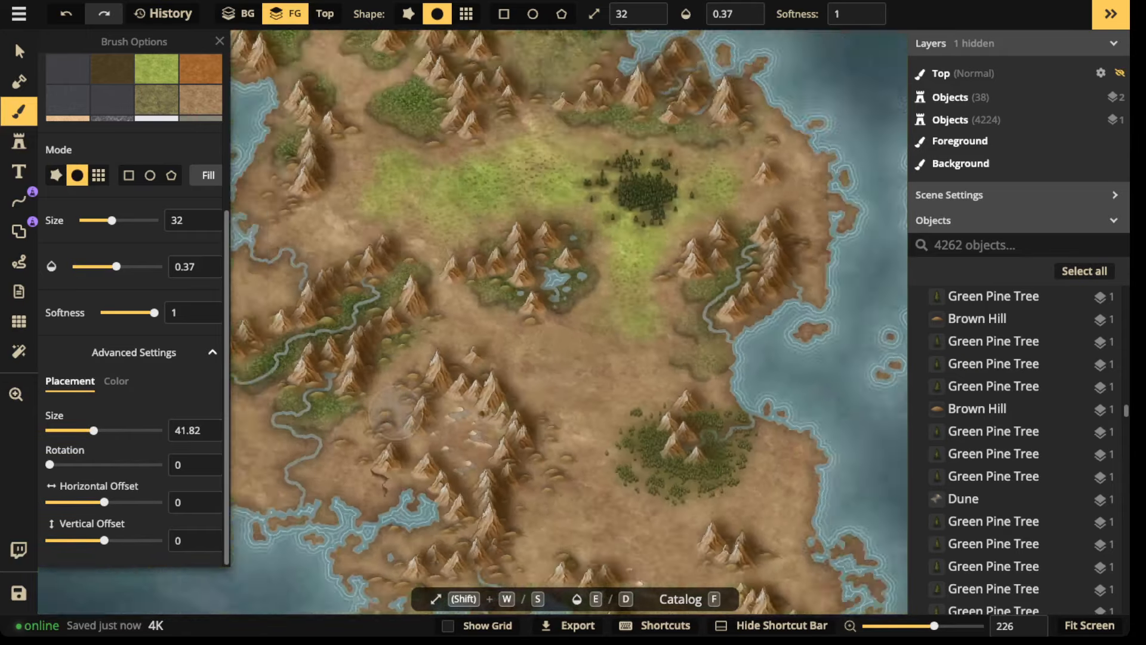
Paint the green texture over the bare plain south of the lake mountains with brush size 32 and opacity 0.37.
scroll(587, 362, "up", 2)
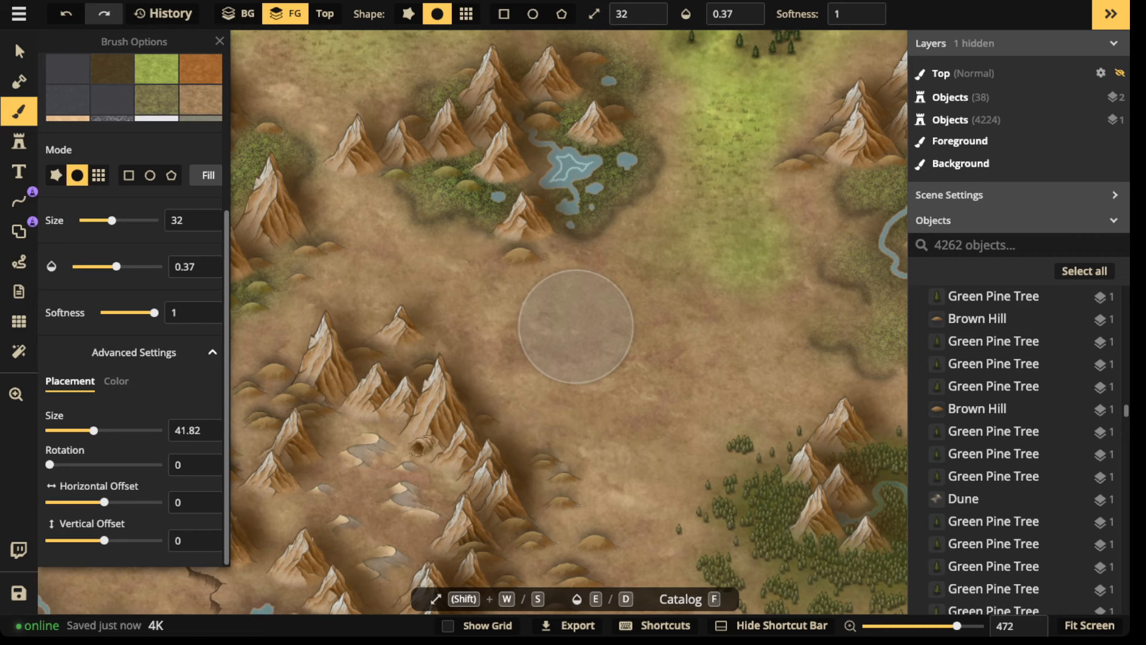
mouse_move(576, 327)
left_mouse_down()
mouse_move(456, 275)
mouse_move(520, 369)
mouse_move(555, 291)
mouse_move(524, 346)
mouse_move(643, 264)
mouse_move(542, 384)
mouse_move(651, 283)
mouse_move(607, 353)
mouse_move(562, 364)
mouse_move(633, 436)
mouse_move(614, 380)
mouse_move(654, 353)
mouse_move(646, 425)
mouse_move(712, 306)
mouse_move(619, 467)
mouse_move(710, 383)
left_mouse_up()
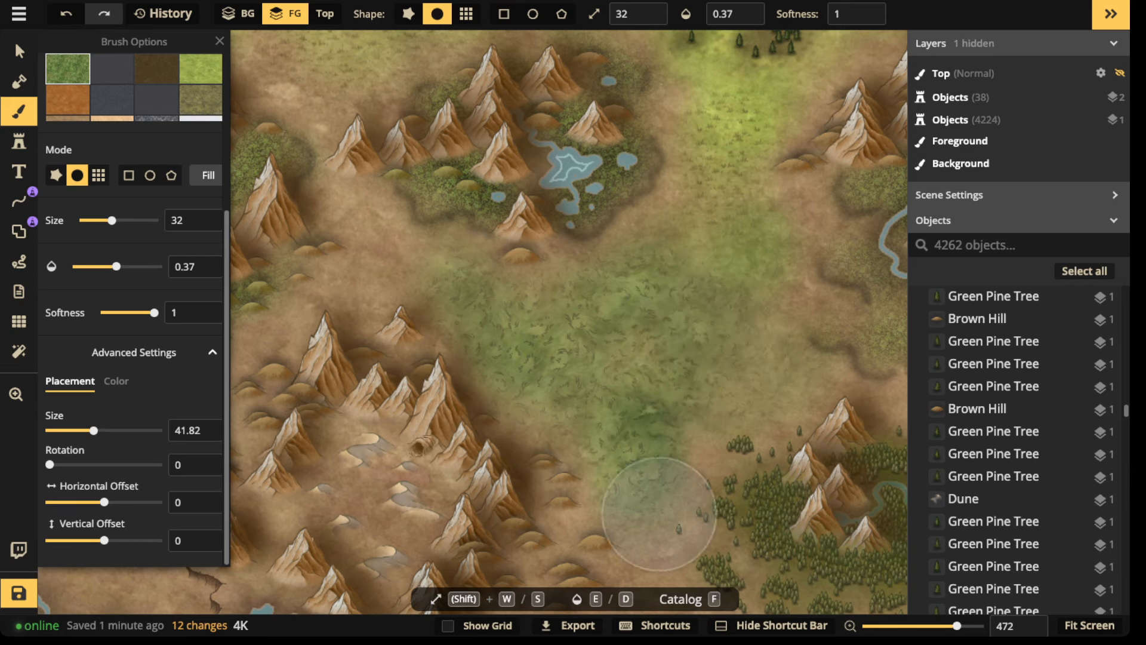
mouse_move(564, 331)
left_mouse_down()
mouse_move(411, 245)
mouse_move(374, 276)
mouse_move(353, 272)
mouse_move(700, 405)
mouse_move(780, 397)
mouse_move(783, 308)
mouse_move(753, 286)
mouse_move(803, 206)
mouse_move(691, 212)
mouse_move(585, 295)
mouse_move(630, 336)
mouse_move(651, 424)
mouse_move(651, 514)
mouse_move(683, 402)
left_mouse_up()
Paint the green texture over the bare ground southwest of the eastern wooded mountains and join it to the grass further north.
scroll(683, 402, "down", 3)
mouse_move(665, 174)
left_mouse_down()
mouse_move(661, 158)
mouse_move(733, 48)
left_mouse_up()
scroll(686, 225, "down", 3)
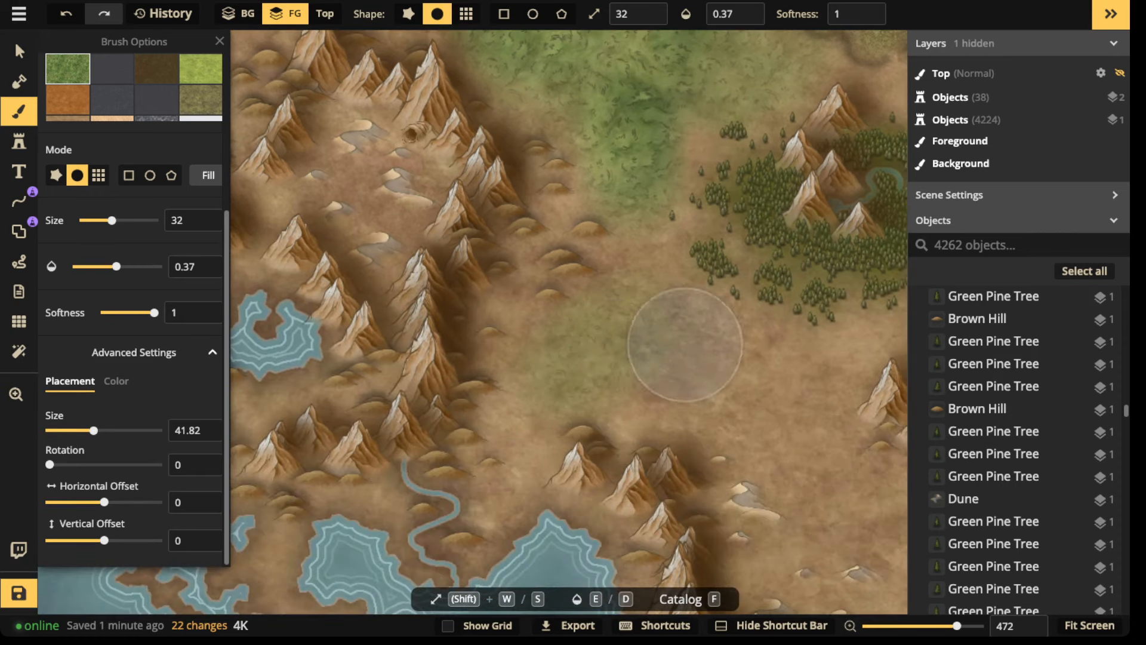
mouse_move(827, 374)
left_mouse_down()
mouse_move(660, 290)
mouse_move(622, 373)
mouse_move(814, 401)
left_mouse_up()
mouse_move(561, 386)
left_mouse_down()
mouse_move(719, 307)
mouse_move(644, 282)
mouse_move(658, 242)
left_mouse_up()
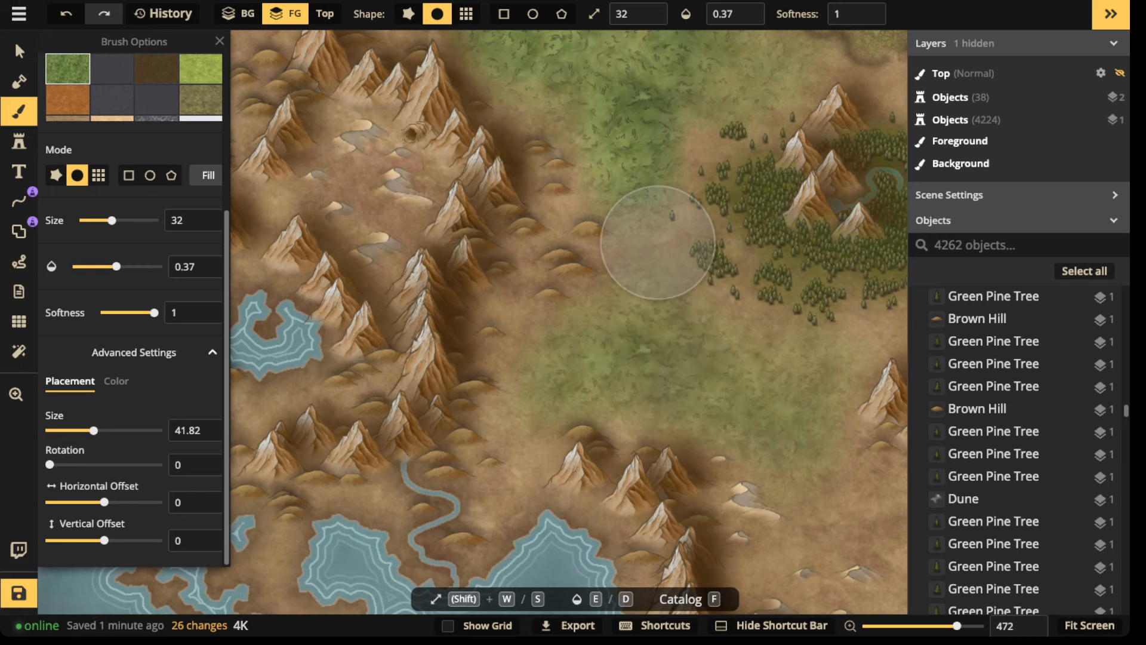
Paint the green texture over the bare ground east of the lake mountains, joining the southern plain to the grassland below the pine forest.
scroll(658, 243, "down", 3)
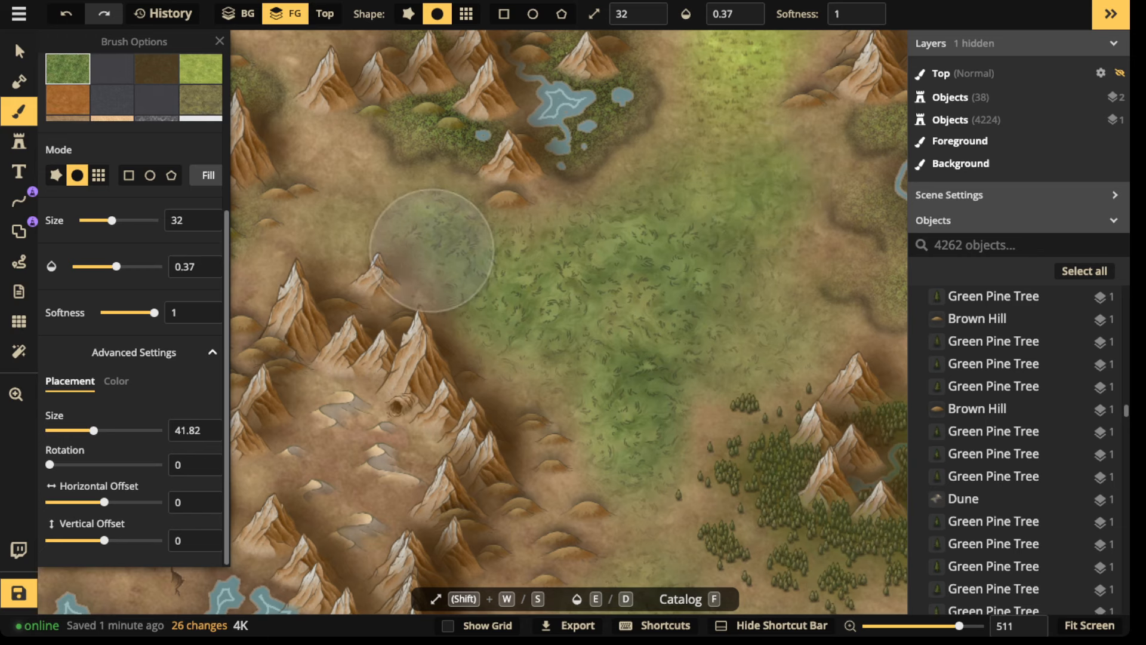
left_click_drag(671, 184, 671, 401)
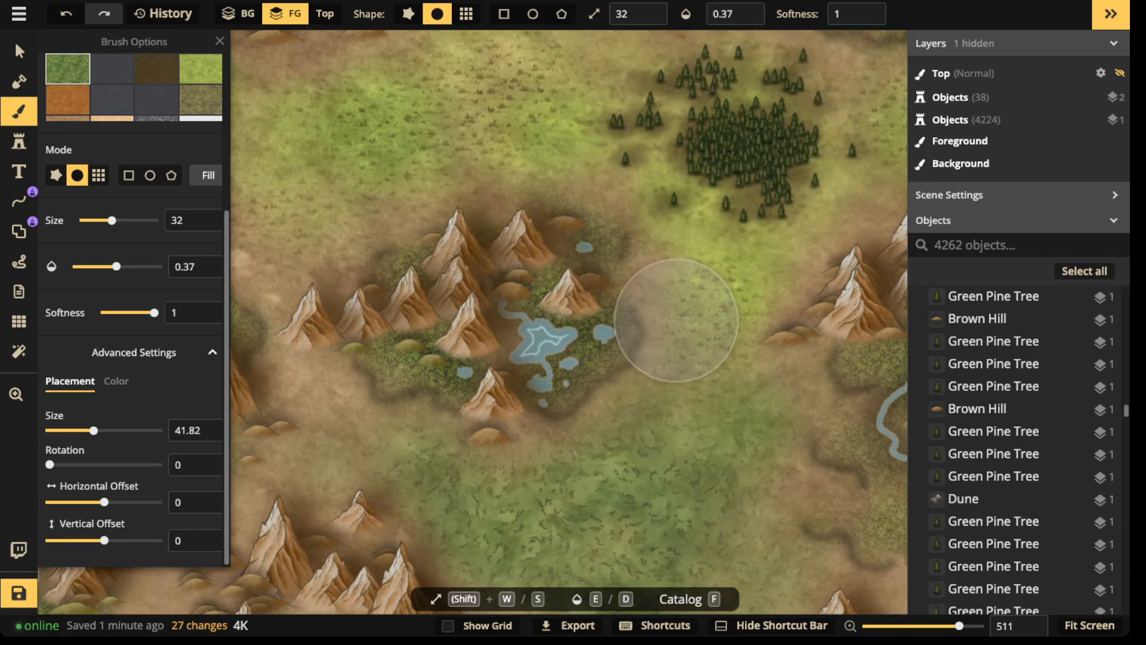
mouse_move(724, 321)
left_mouse_down()
mouse_move(755, 291)
mouse_move(670, 277)
mouse_move(822, 255)
mouse_move(894, 199)
mouse_move(825, 218)
mouse_move(841, 225)
mouse_move(818, 270)
mouse_move(719, 304)
mouse_move(730, 335)
mouse_move(687, 339)
mouse_move(678, 404)
mouse_move(681, 271)
mouse_move(610, 192)
left_mouse_up()
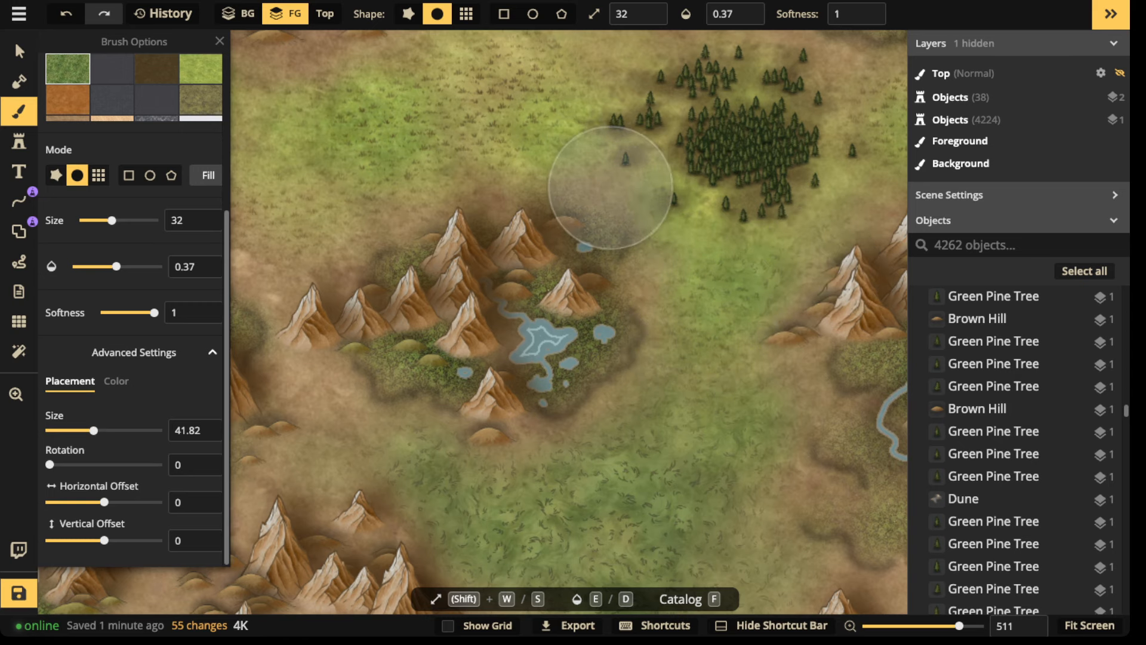
mouse_move(865, 240)
left_mouse_down()
mouse_move(693, 352)
mouse_move(613, 380)
mouse_move(682, 320)
mouse_move(767, 276)
mouse_move(860, 275)
mouse_move(753, 249)
mouse_move(844, 269)
mouse_move(486, 371)
mouse_move(499, 422)
mouse_move(567, 521)
mouse_move(627, 486)
mouse_move(594, 486)
left_mouse_up()
scroll(468, 299, "down", 5)
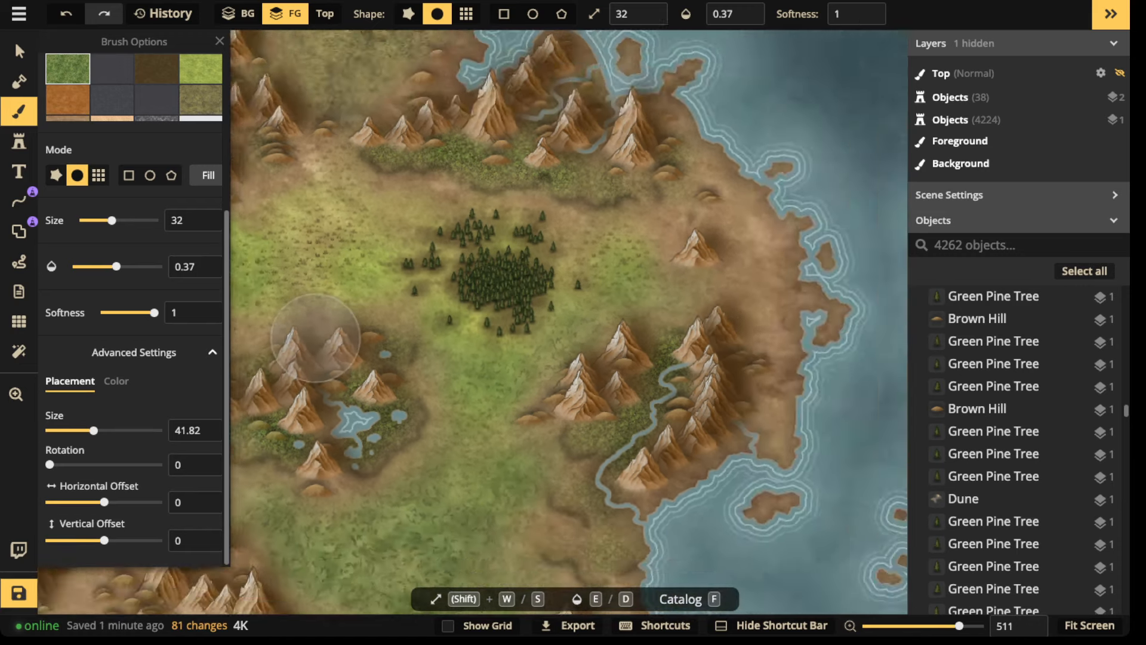
left_click_drag(467, 299, 557, 216)
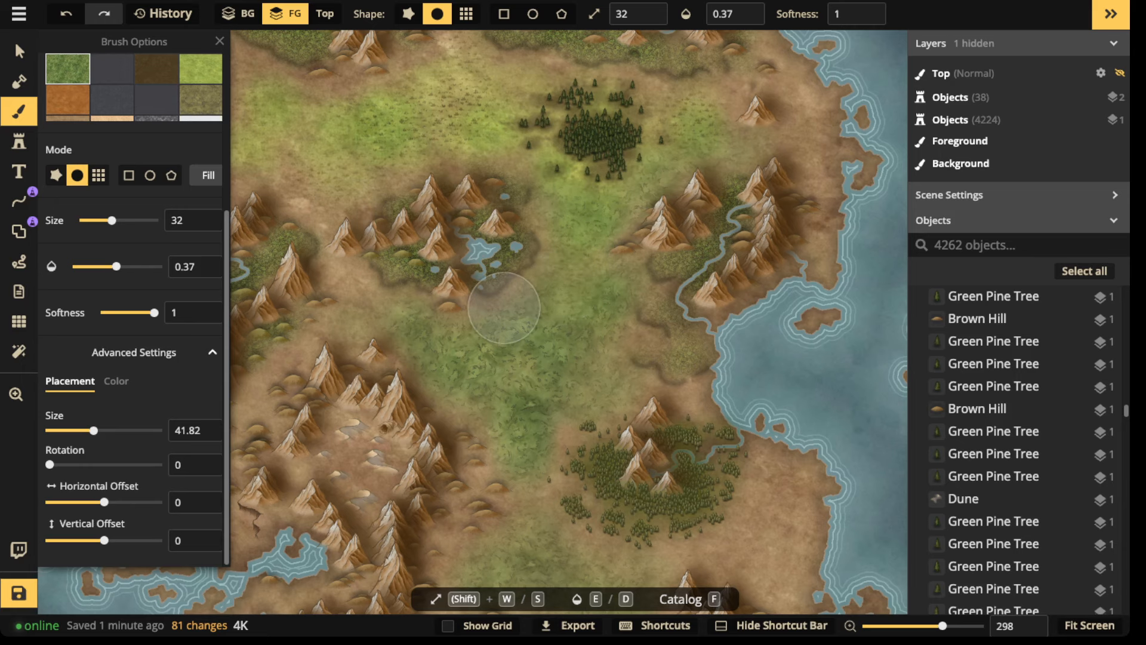
scroll(436, 233, "down", 2)
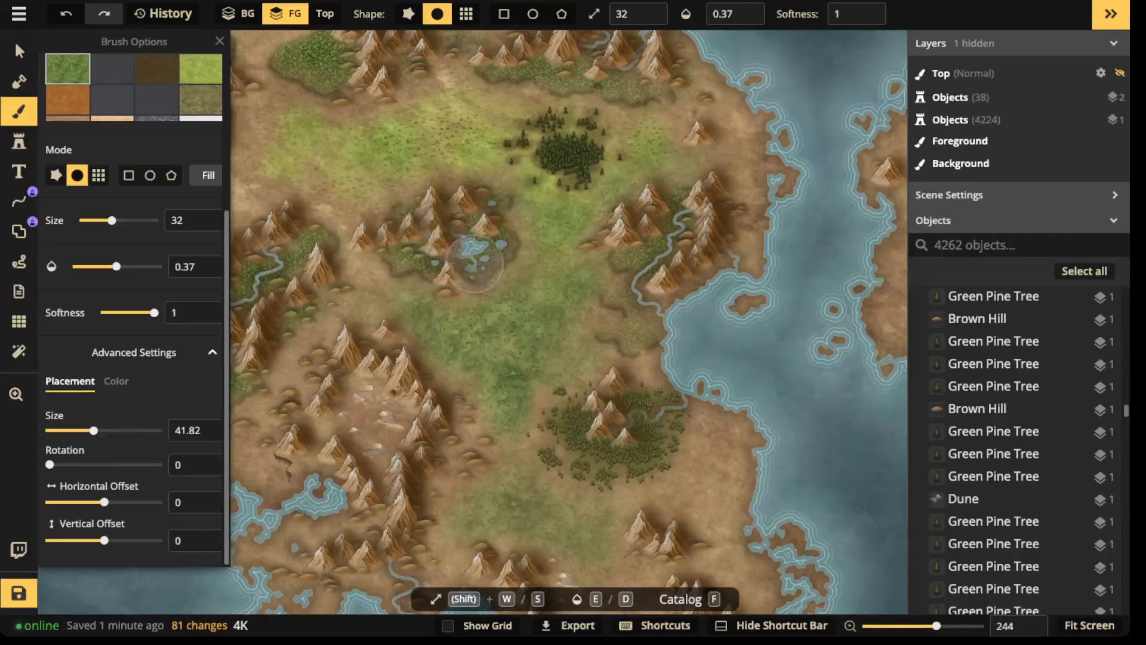
scroll(90, 90, "up", 4)
Choose the leafy green texture from the Watercolor Cities Elves pack for the foreground brush, with brush size 12 and placement size 36.55.
key("f")
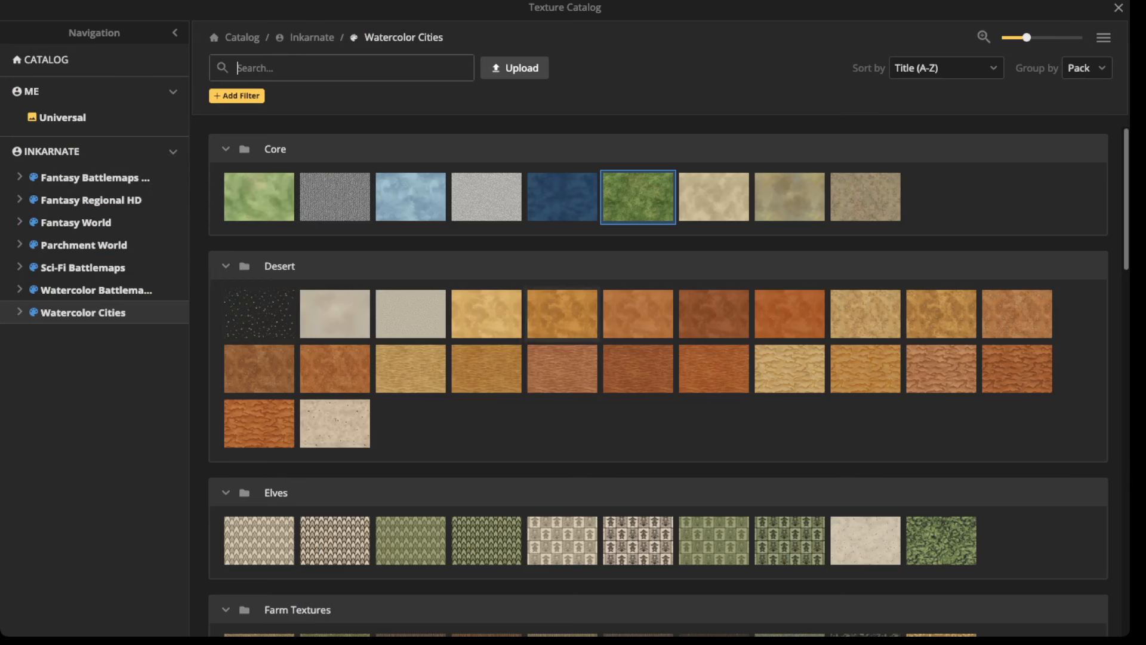
scroll(686, 334, "down", 5)
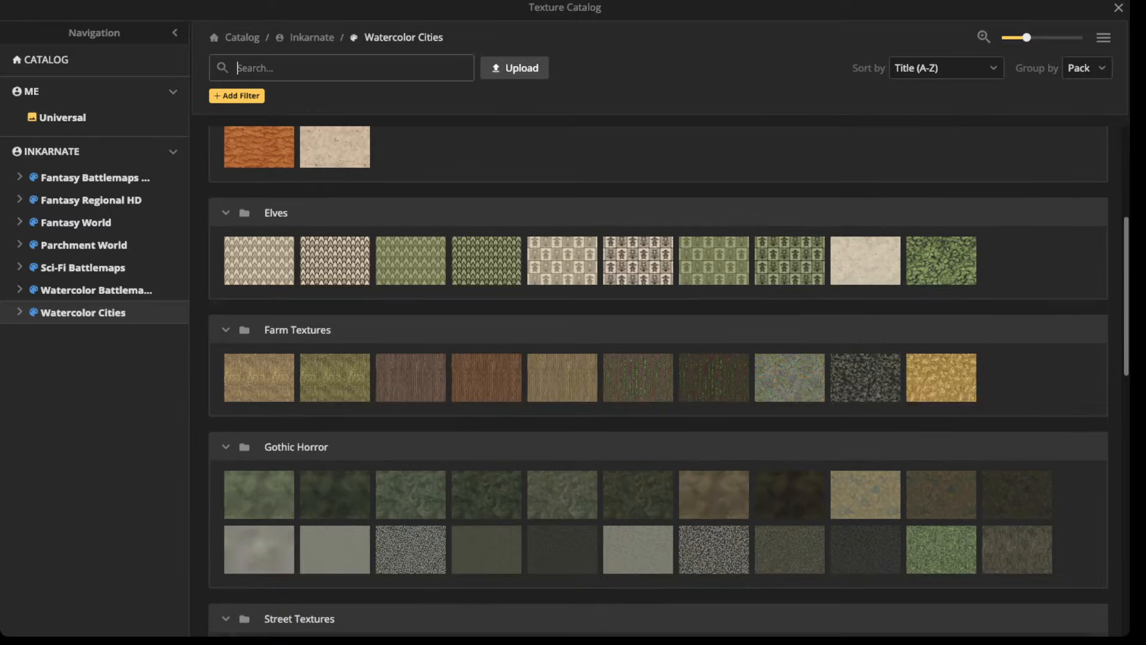
scroll(942, 358, "down", 1)
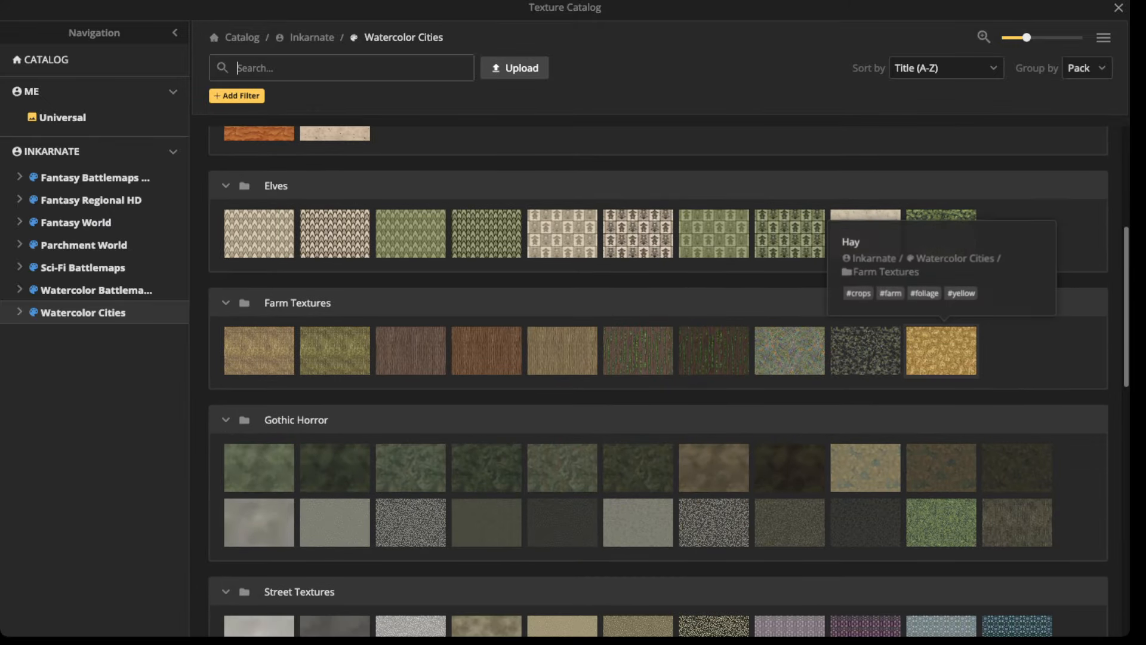
scroll(942, 215, "down", 1)
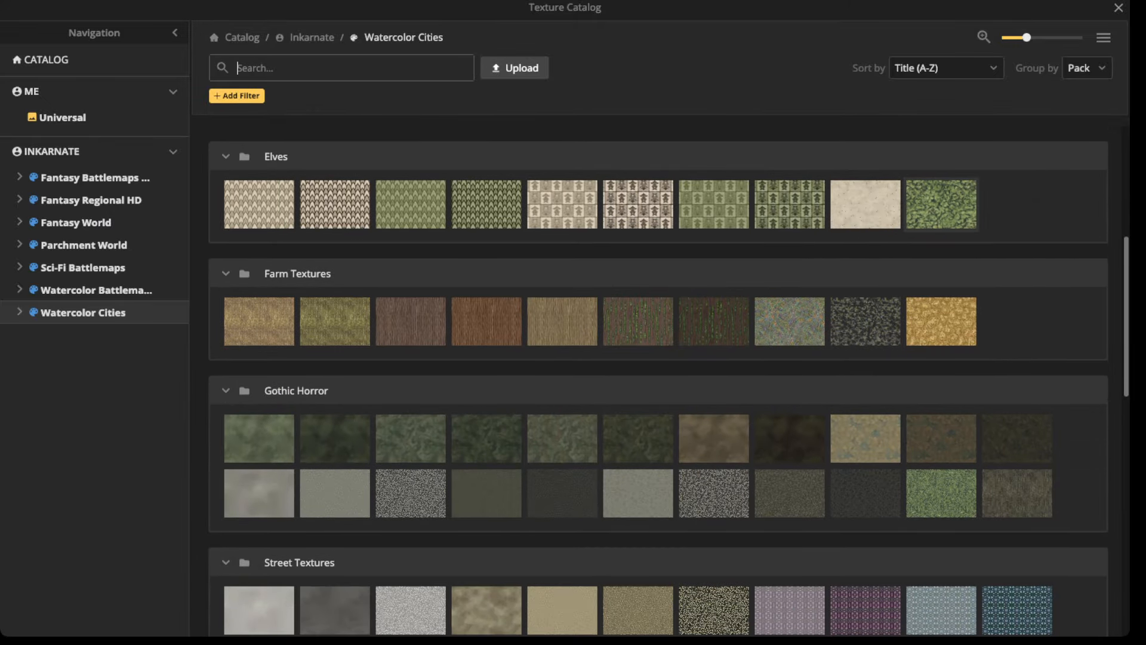
left_click(942, 205)
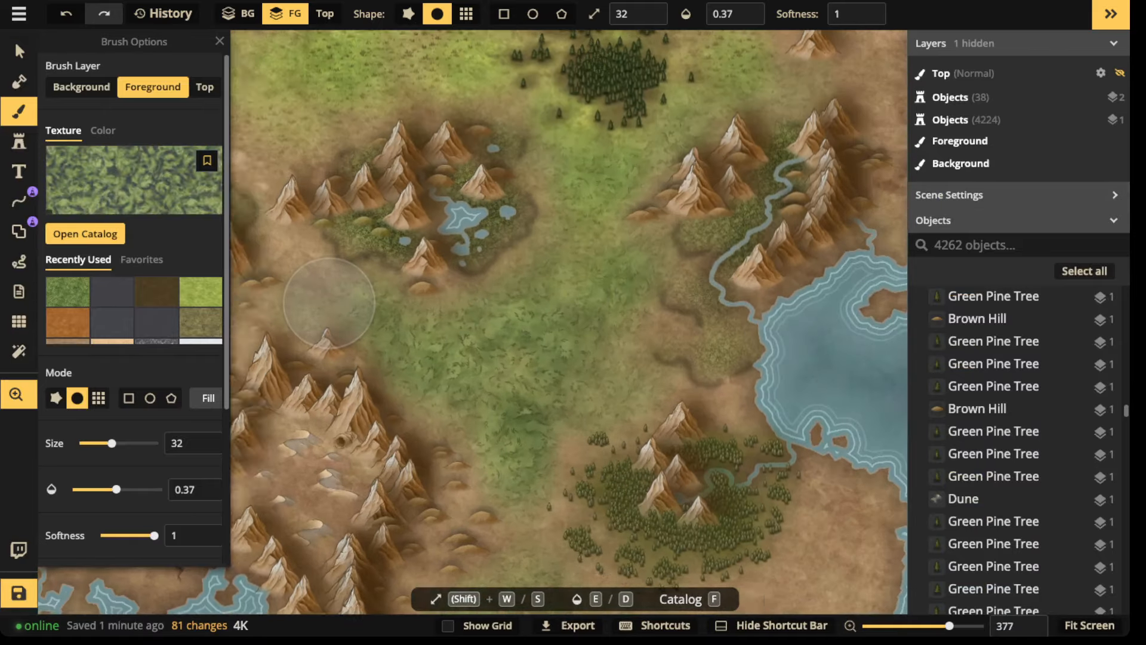
left_click_drag(329, 303, 566, 307)
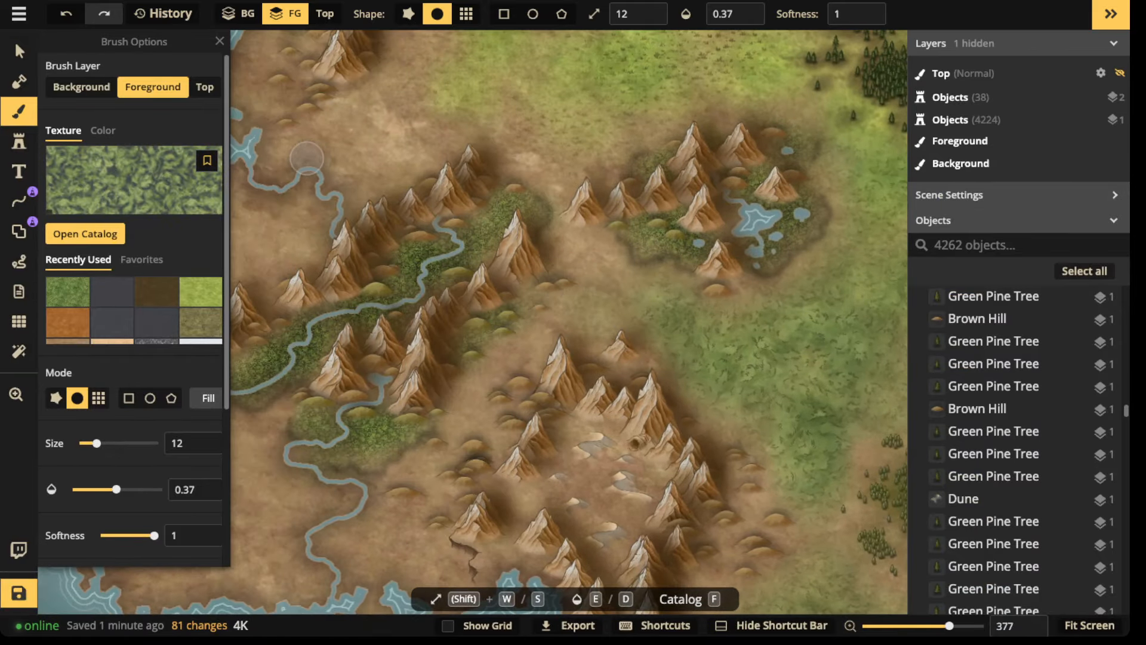
scroll(133, 299, "down", 3)
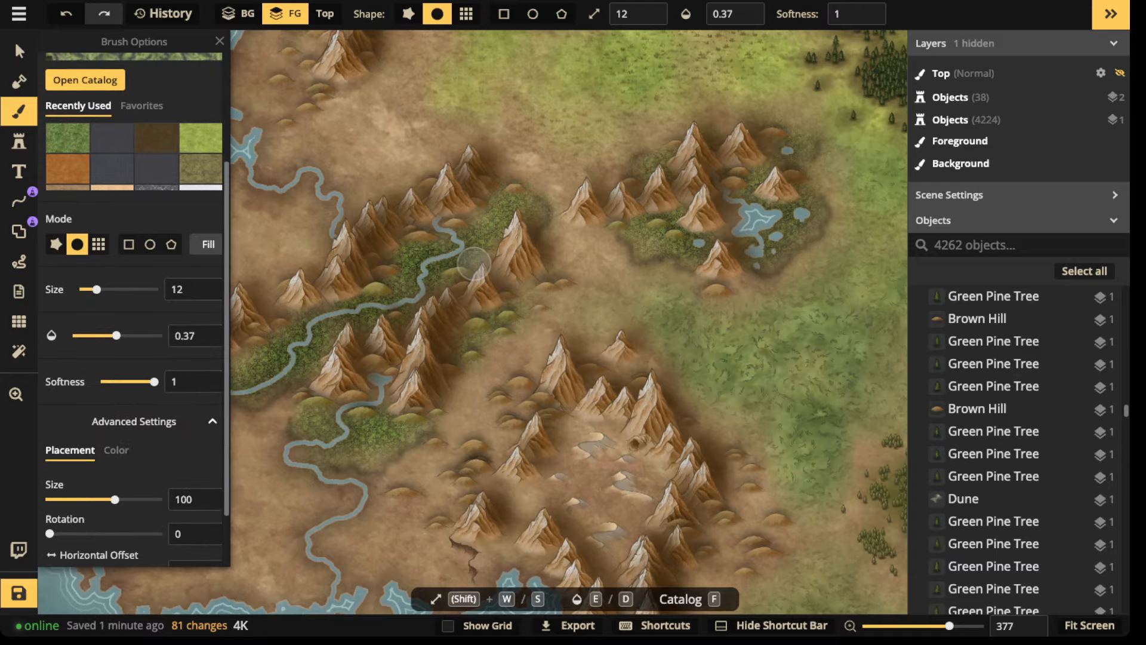
scroll(134, 299, "down", 1)
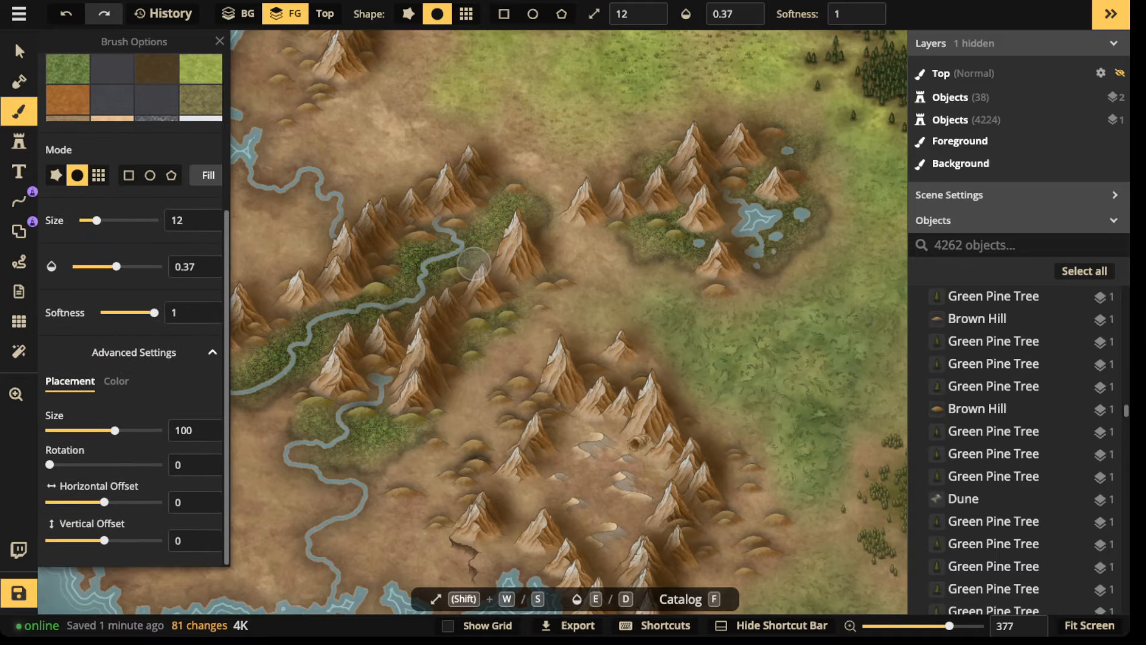
left_click_drag(114, 430, 90, 431)
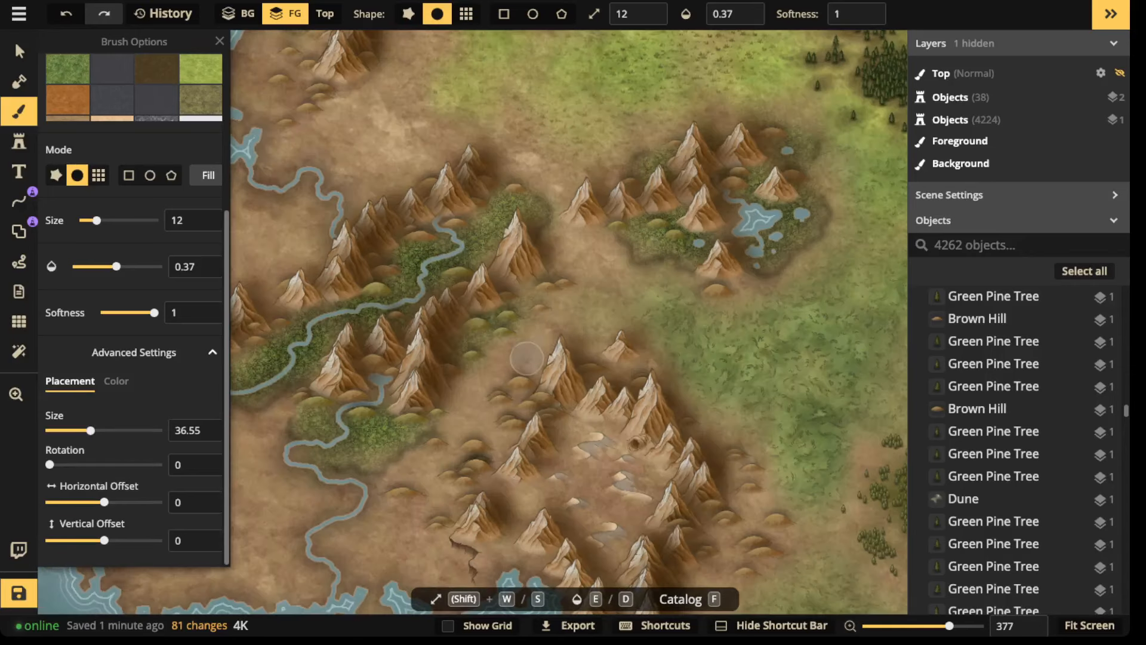
For use on the wooded southern delta, set the leafy texture's brightness to 75 and its placement size to 17.94.
scroll(527, 358, "down", 4)
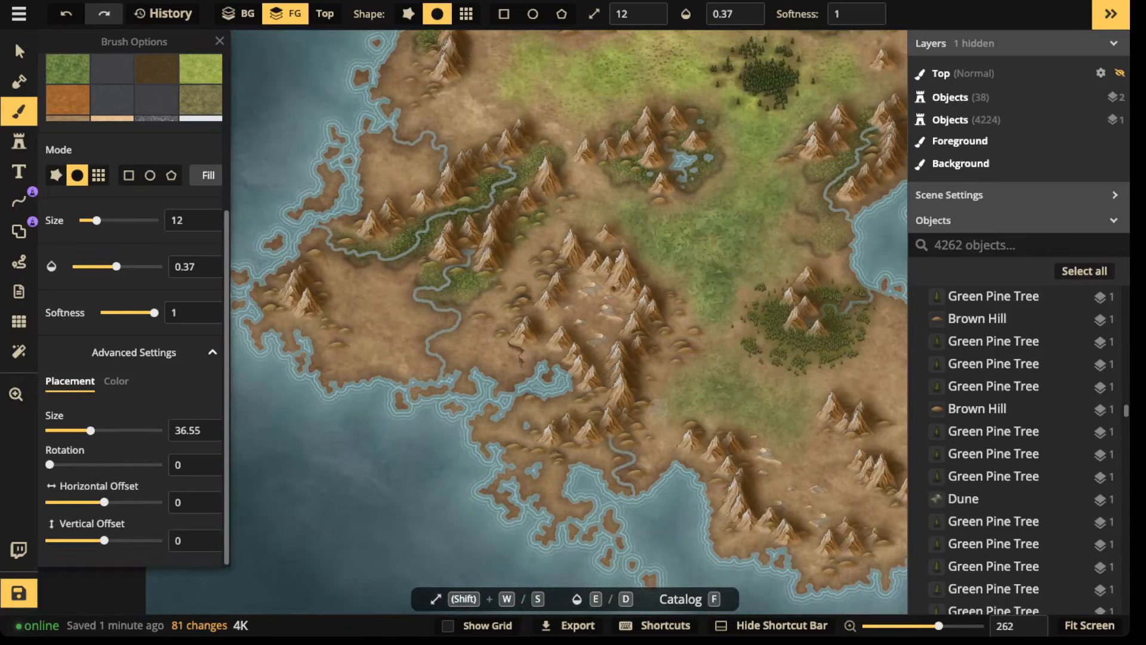
scroll(659, 408, "down", 1)
left_click_drag(660, 409, 251, 301)
left_click_drag(627, 305, 411, 339)
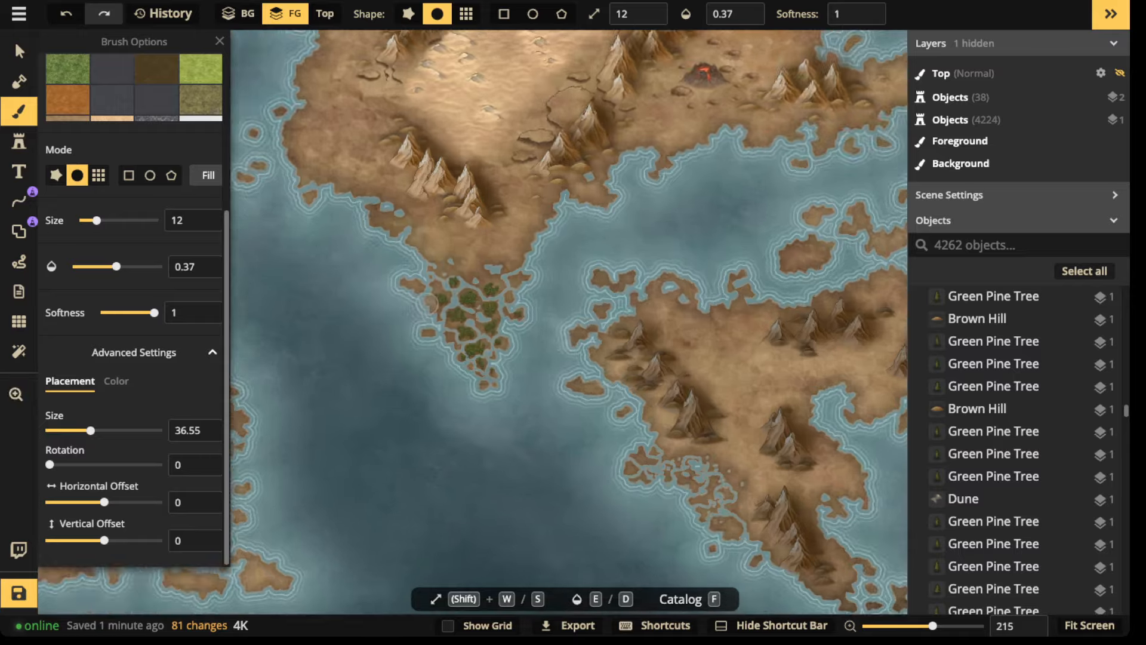
scroll(428, 304, "up", 10)
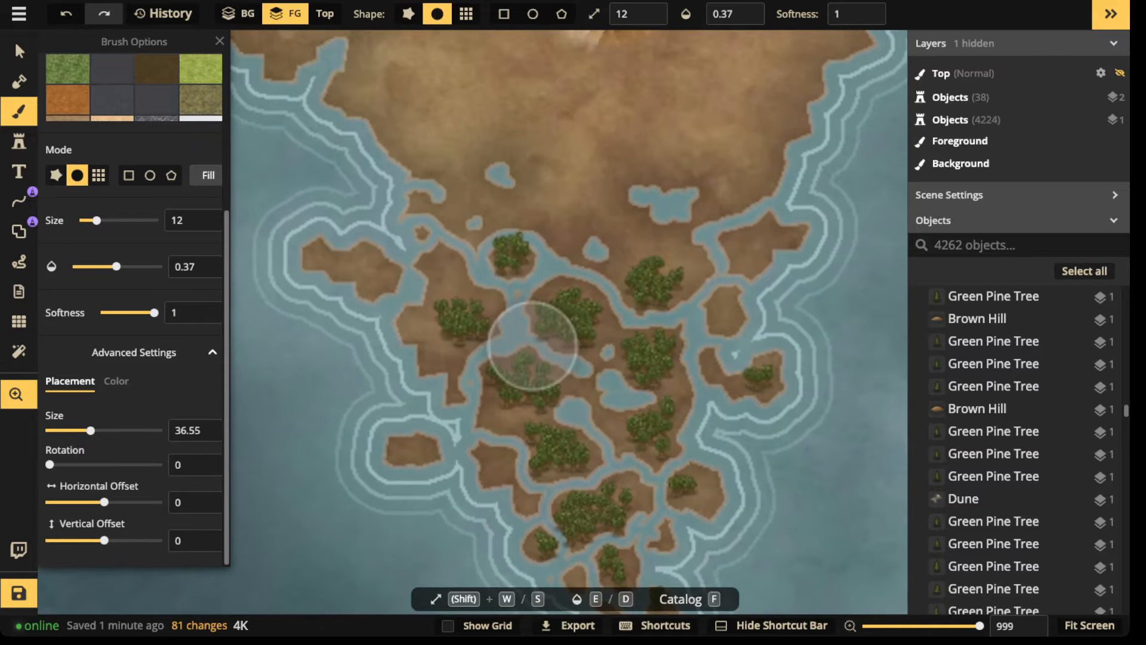
left_click_drag(542, 341, 558, 322)
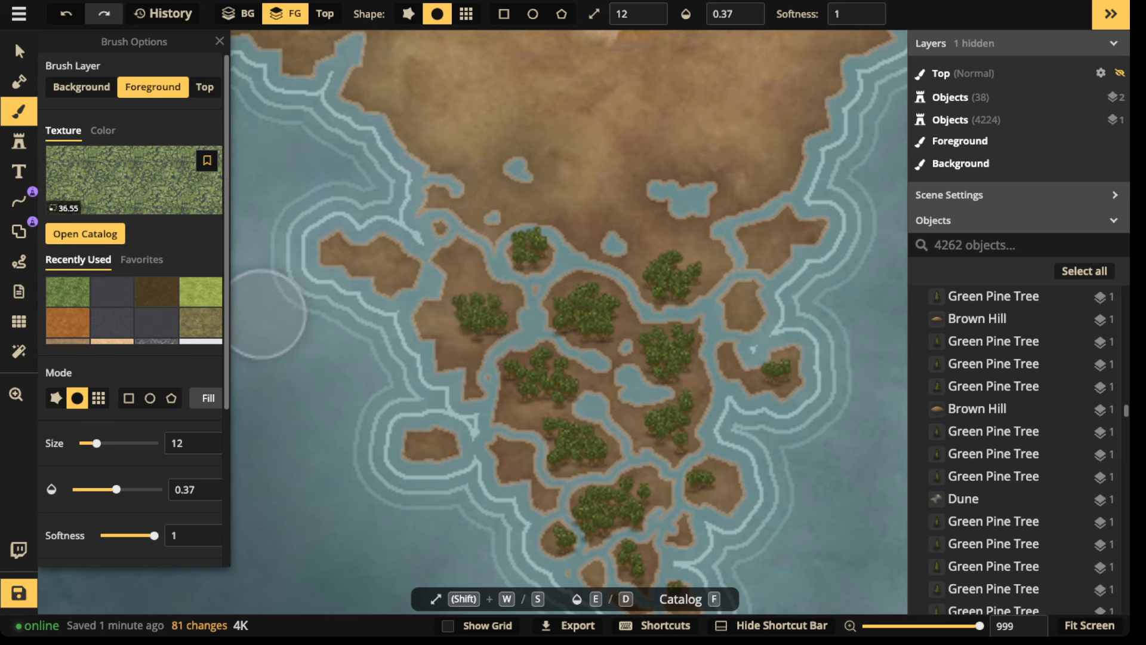
scroll(156, 322, "down", 5)
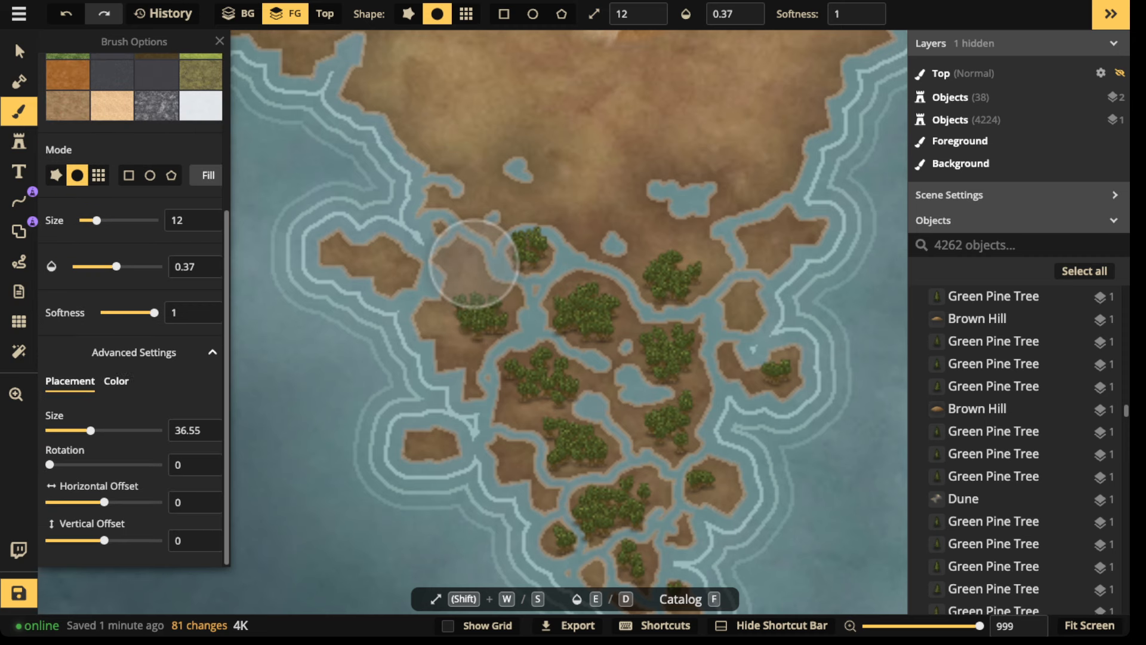
left_click(116, 381)
left_click_drag(105, 502, 102, 502)
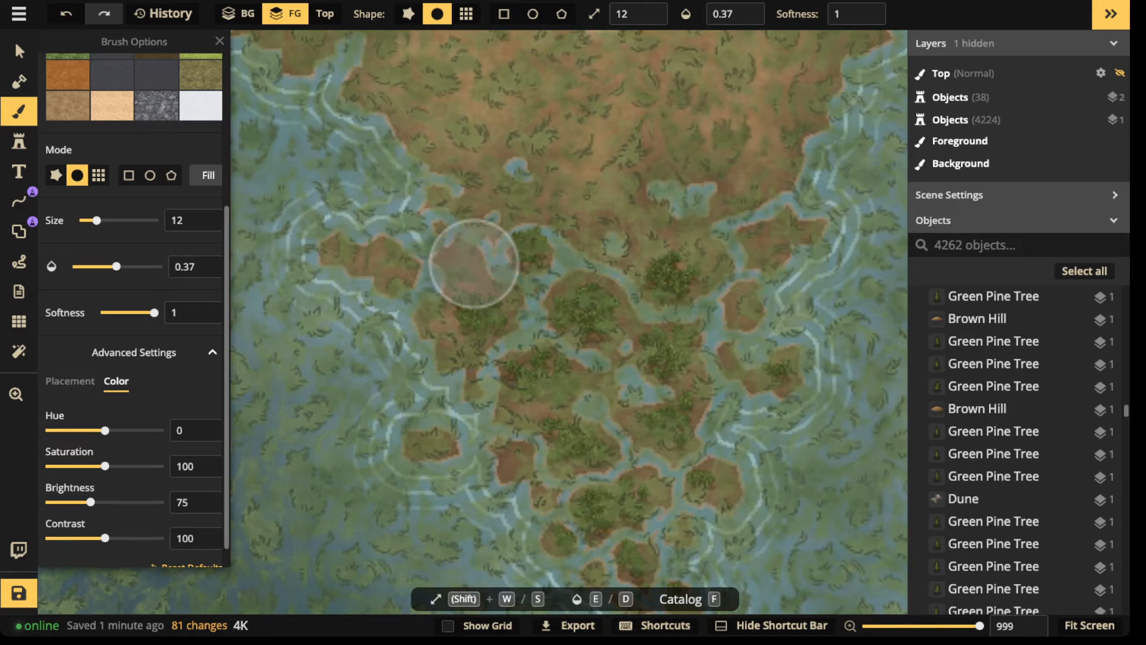
left_click(70, 381)
left_click_drag(91, 431, 76, 431)
scroll(474, 263, "down", 4)
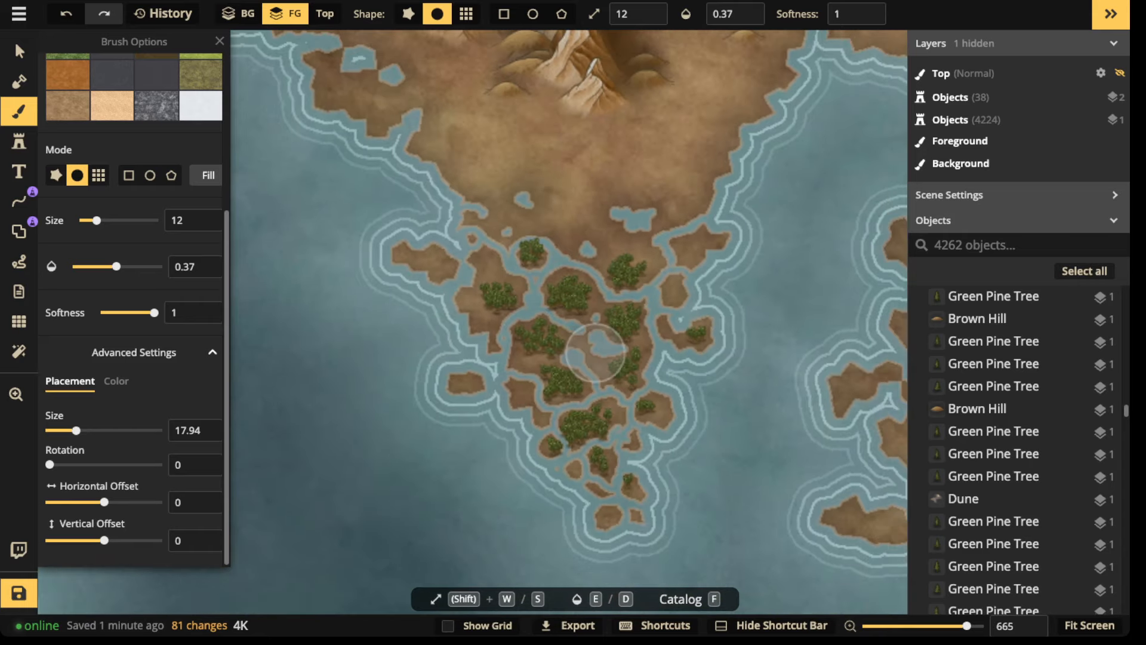
Enlarge the brush to size 42 and paint the darkened leafy texture over the delta islands and the land just north of them.
left_click(566, 361)
key("shift+w")
key("shift+w")
key("shift+w")
key("shift+w")
key("shift+w")
key("shift+w")
key("shift+s")
key("shift+s")
key("shift+s")
mouse_move(544, 304)
left_mouse_down()
mouse_move(492, 342)
mouse_move(518, 351)
mouse_move(532, 320)
mouse_move(580, 326)
mouse_move(563, 418)
mouse_move(623, 431)
mouse_move(667, 412)
mouse_move(600, 342)
mouse_move(502, 317)
mouse_move(425, 347)
mouse_move(459, 285)
mouse_move(521, 242)
mouse_move(433, 219)
mouse_move(662, 257)
mouse_move(682, 194)
mouse_move(674, 178)
mouse_move(608, 211)
mouse_move(493, 189)
mouse_move(452, 156)
mouse_move(534, 245)
mouse_move(543, 292)
mouse_move(460, 304)
mouse_move(733, 321)
mouse_move(548, 374)
mouse_move(647, 475)
mouse_move(717, 444)
mouse_move(637, 454)
mouse_move(519, 373)
mouse_move(682, 179)
mouse_move(664, 139)
mouse_move(706, 96)
mouse_move(550, 198)
mouse_move(585, 163)
mouse_move(580, 273)
left_mouse_up()
key("space")
mouse_move(722, 202)
left_mouse_down()
mouse_move(537, 238)
mouse_move(452, 217)
mouse_move(414, 222)
mouse_move(404, 202)
mouse_move(344, 171)
mouse_move(650, 160)
mouse_move(643, 110)
mouse_move(751, 168)
mouse_move(816, 168)
mouse_move(683, 167)
mouse_move(742, 166)
mouse_move(453, 207)
mouse_move(578, 256)
left_mouse_up()
scroll(578, 256, "down", 3)
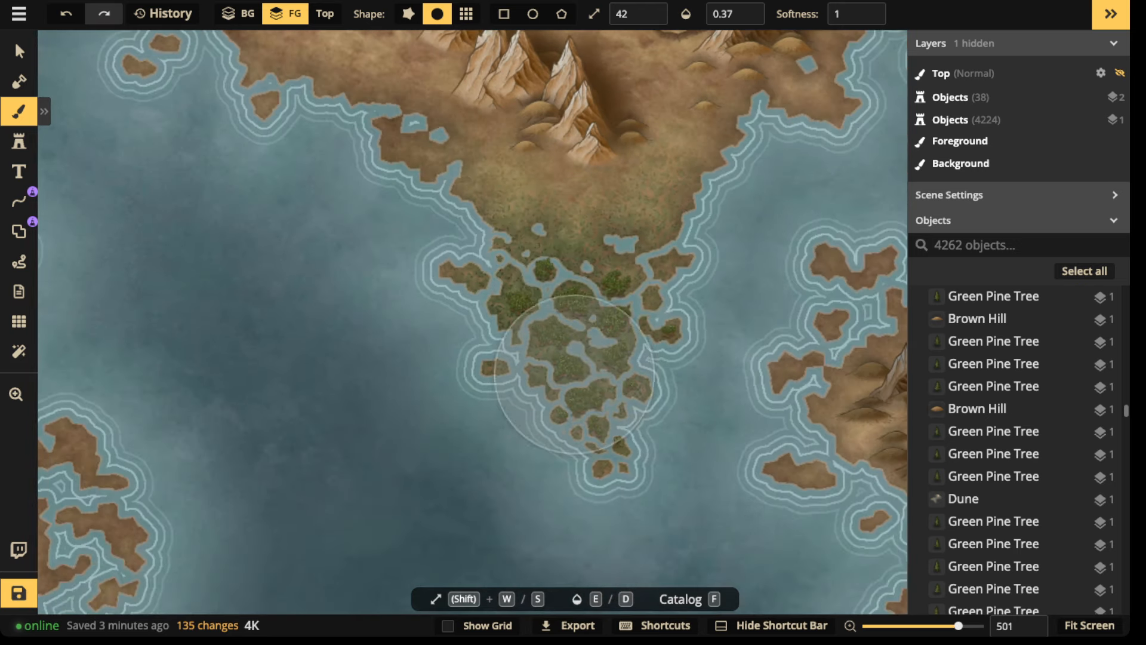
Deepen the green on the delta islands with more strokes of the leafy texture, then leave the brush for selection mode.
mouse_move(574, 375)
left_mouse_down()
mouse_move(647, 466)
mouse_move(525, 362)
left_mouse_up()
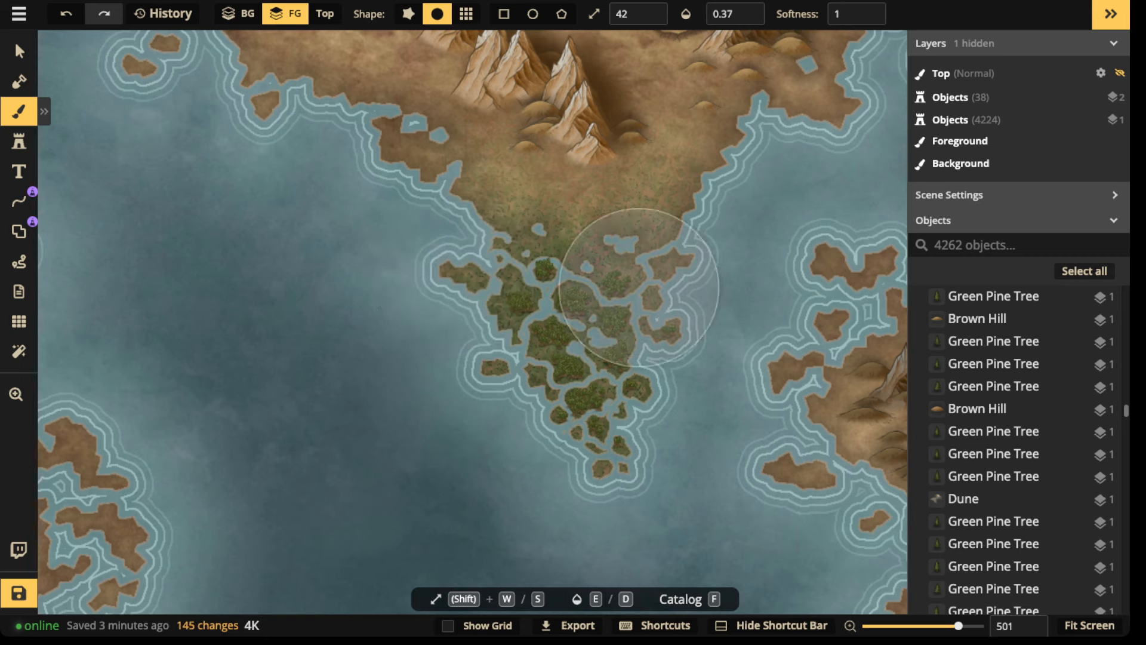
left_click(596, 402)
left_click(504, 377)
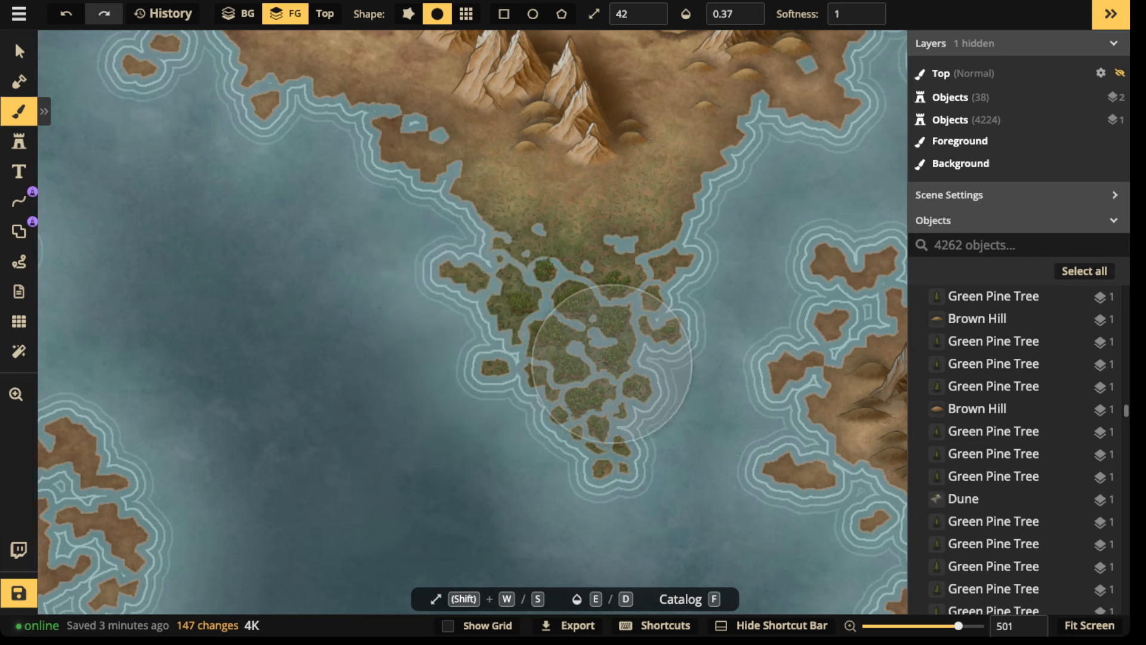
left_click_drag(612, 365, 598, 427)
left_click(19, 51)
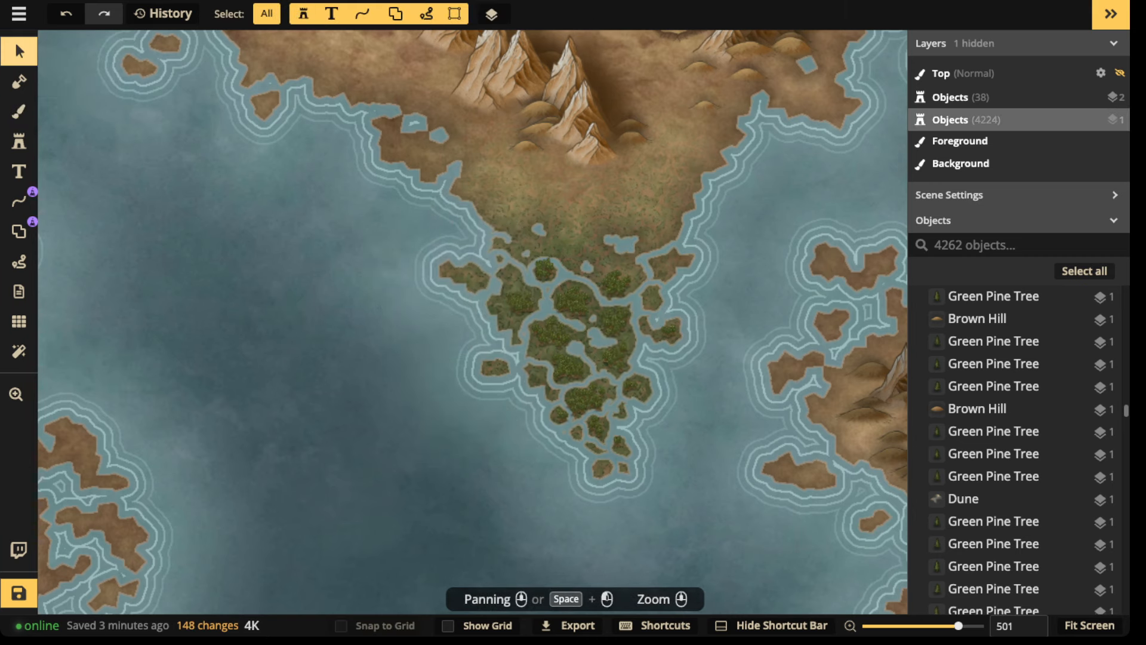
Look over the map's southern landmasses and examine the bare southeastern island with the grey mountains.
scroll(552, 238, "down", 3)
mouse_move(552, 143)
left_mouse_down()
mouse_move(552, 264)
mouse_move(514, 301)
mouse_move(510, 332)
mouse_move(594, 236)
mouse_move(703, 214)
left_mouse_up()
scroll(513, 328, "down", 3)
left_click_drag(355, 279, 635, 273)
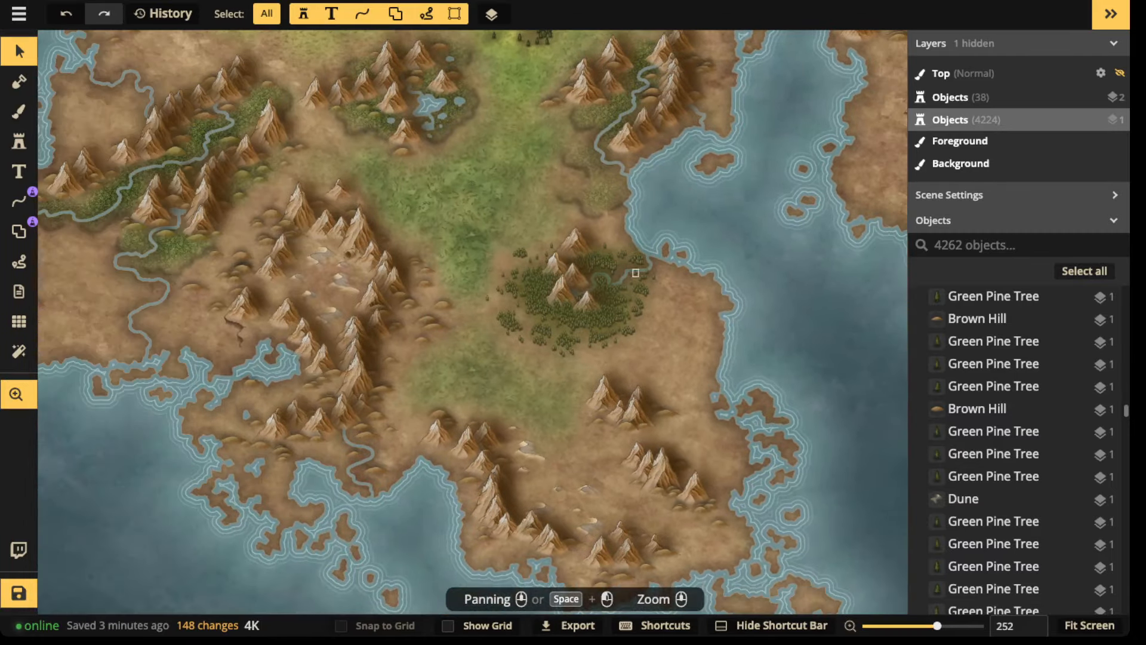
scroll(555, 256, "down", 3)
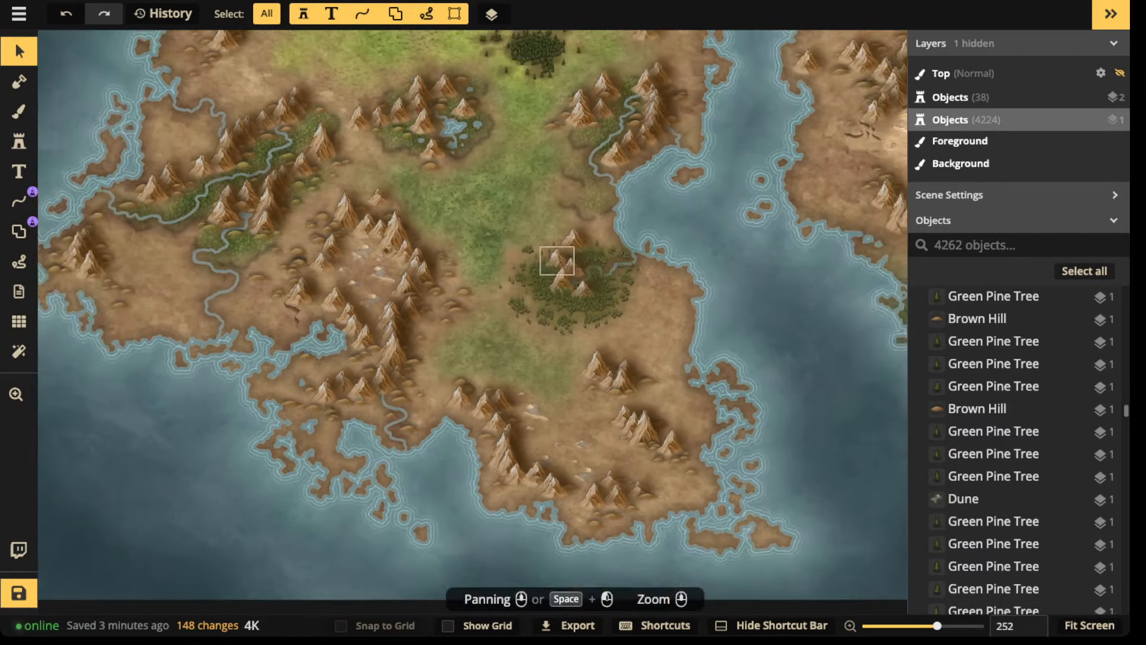
left_click_drag(556, 260, 111, 263)
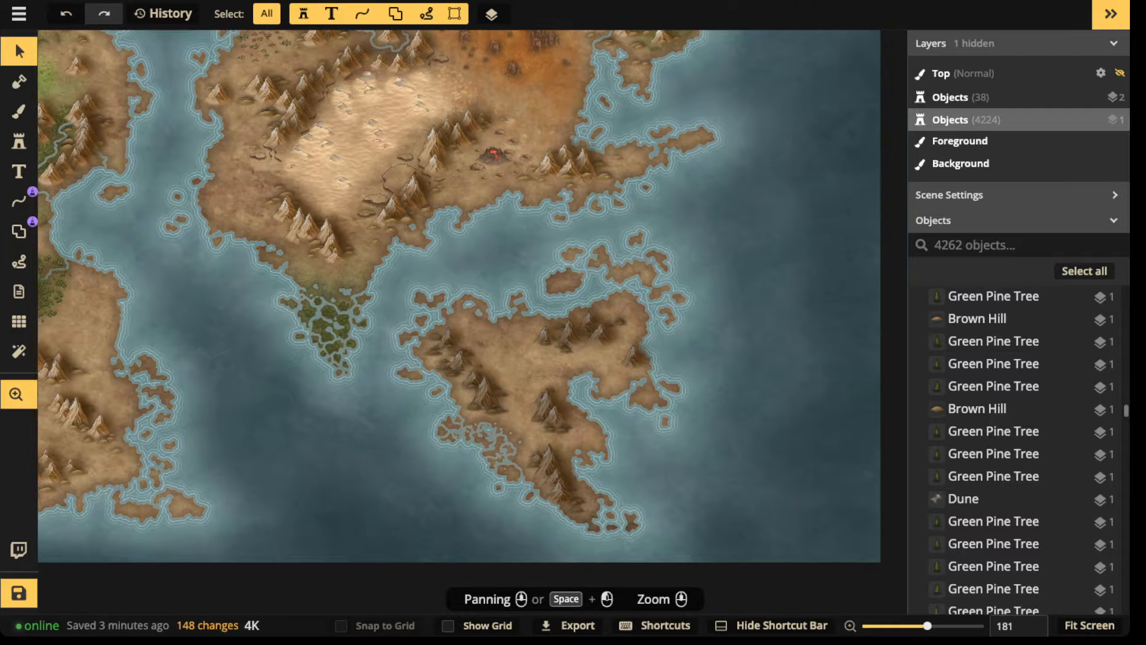
scroll(533, 323, "up", 5)
scroll(620, 328, "up", 2)
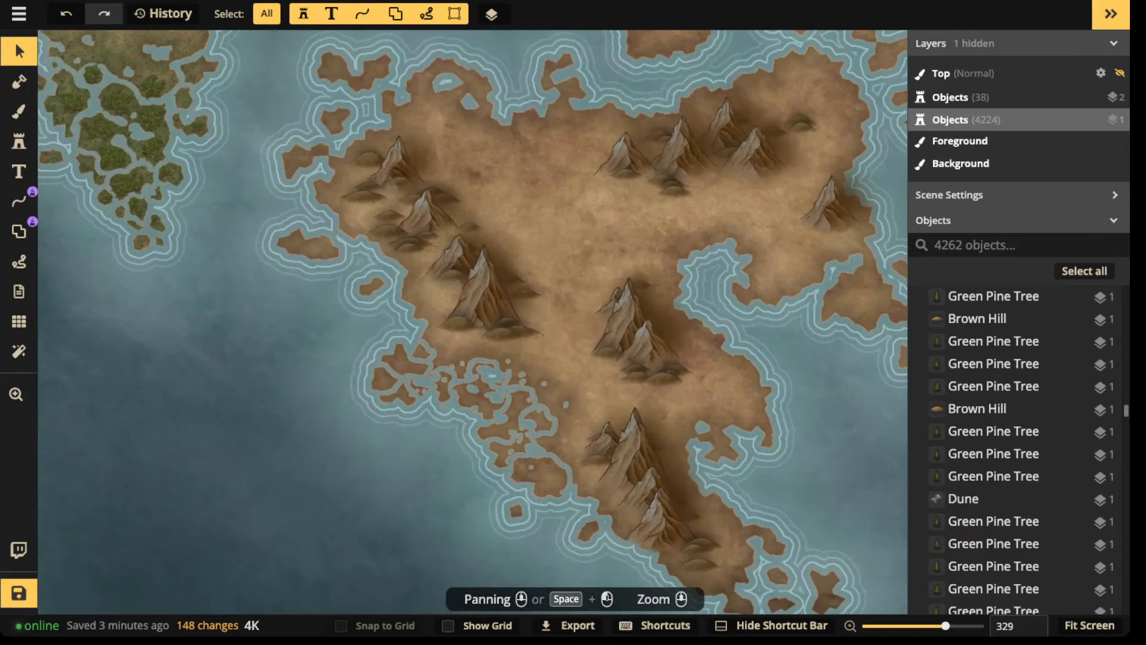
scroll(620, 328, "down", 2)
left_click_drag(620, 328, 601, 398)
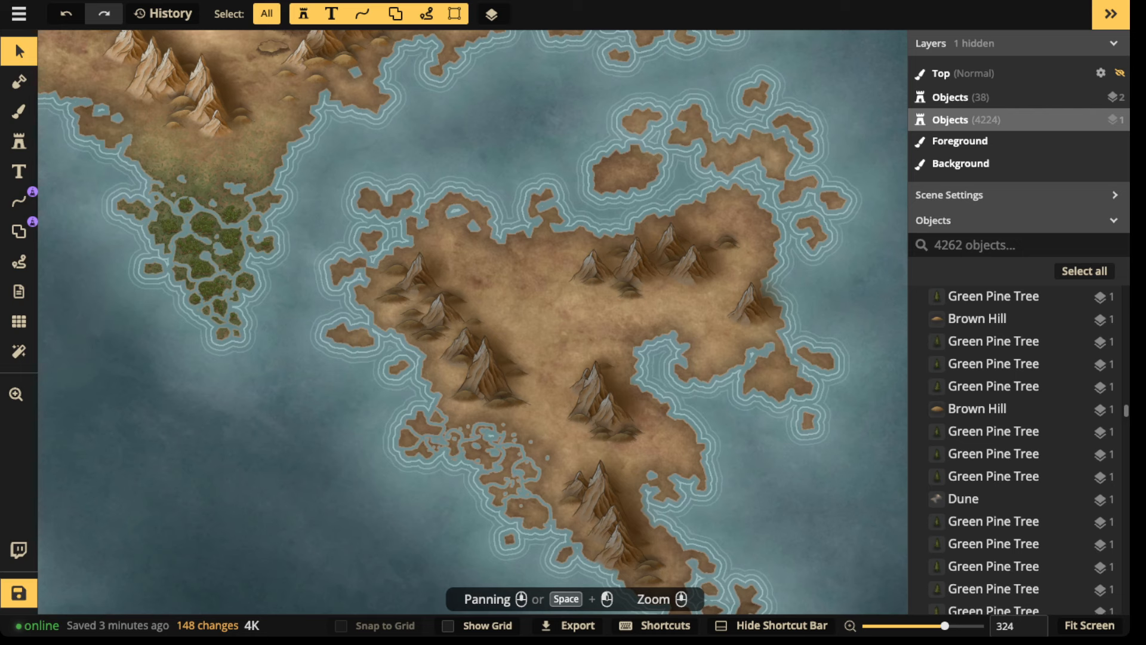
Choose the recently used brown ground texture for the foreground brush and check the favourite textures.
left_click(19, 112)
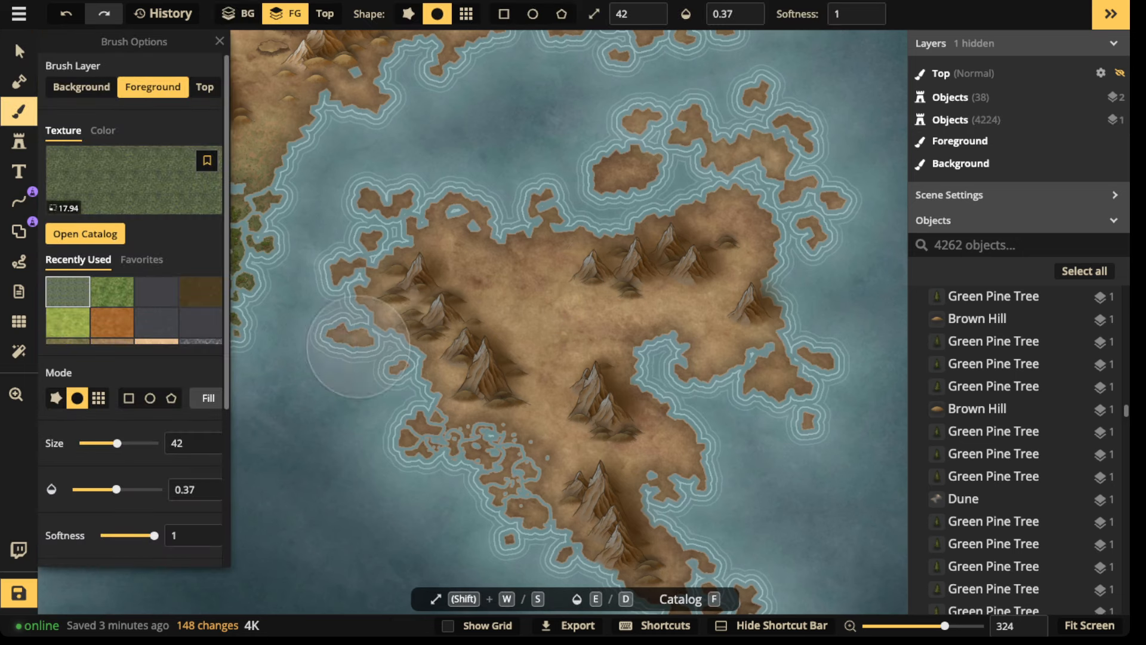
scroll(123, 323, "down", 1)
left_click(112, 328)
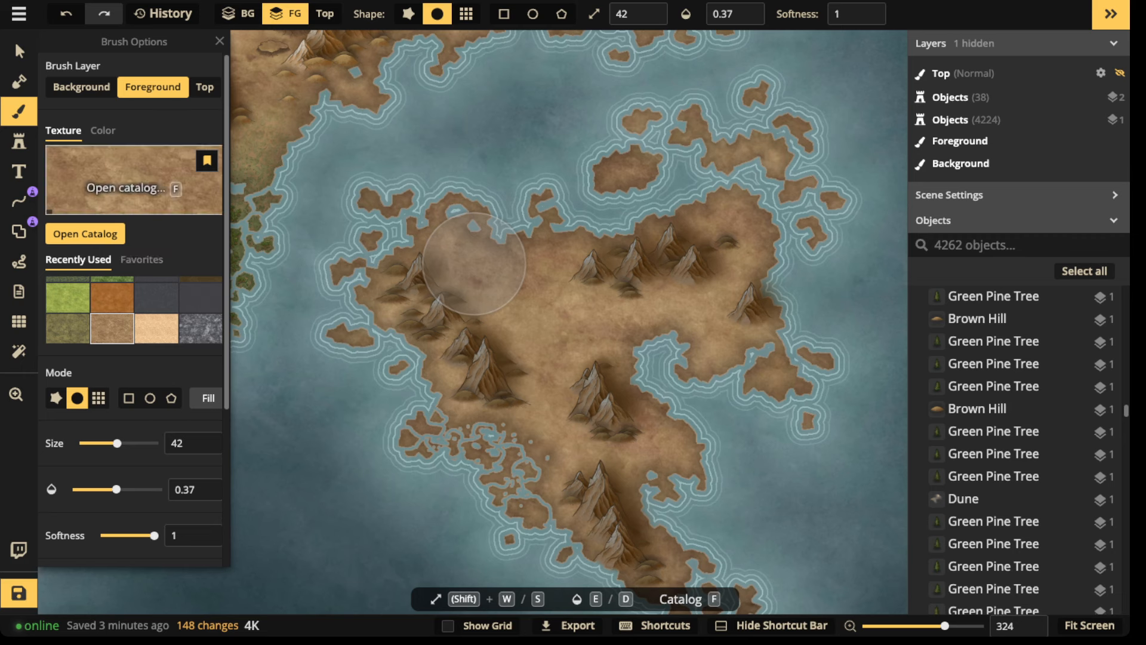
left_click(142, 260)
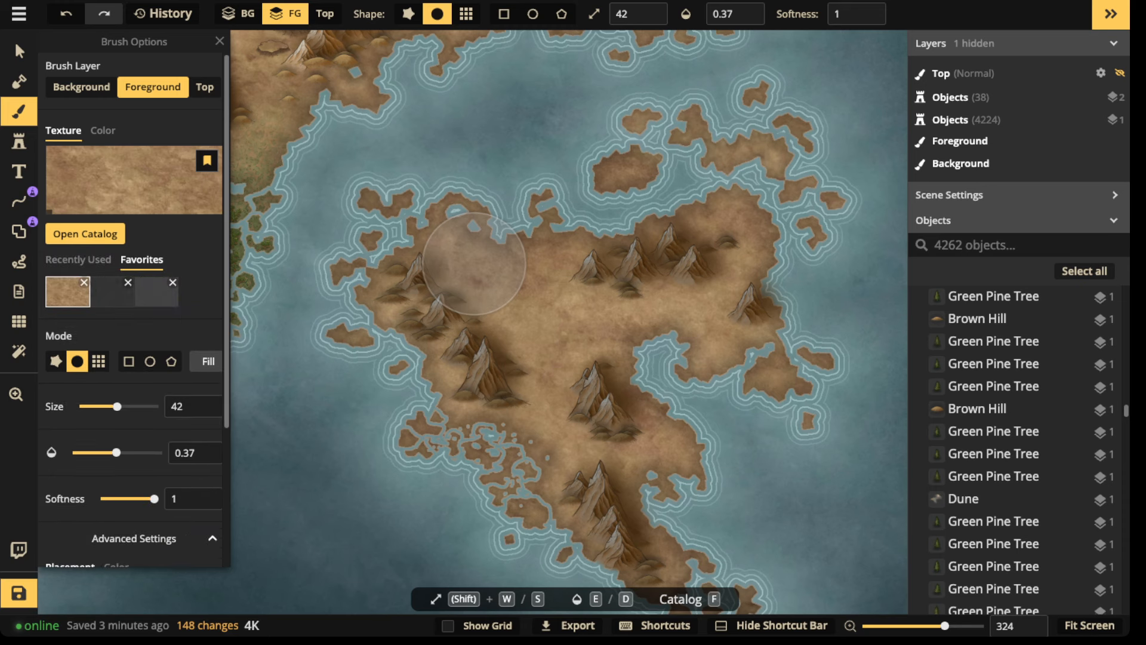
left_click(78, 260)
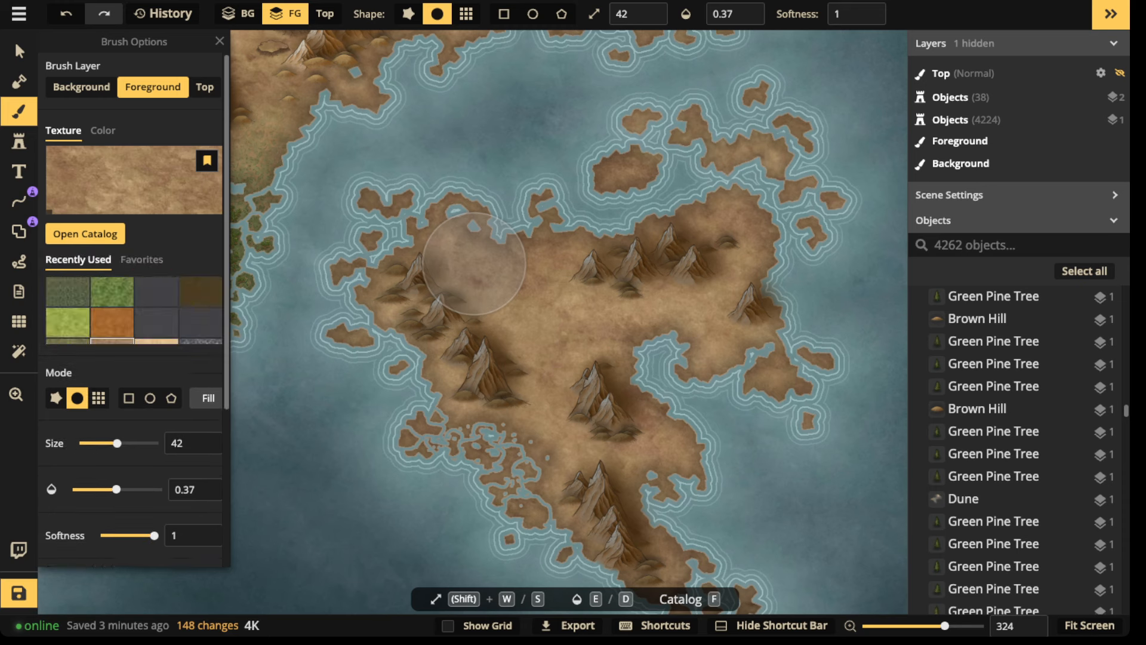
Lower the brightness of the brown ground texture for the foreground brush to 74.
left_click(141, 260)
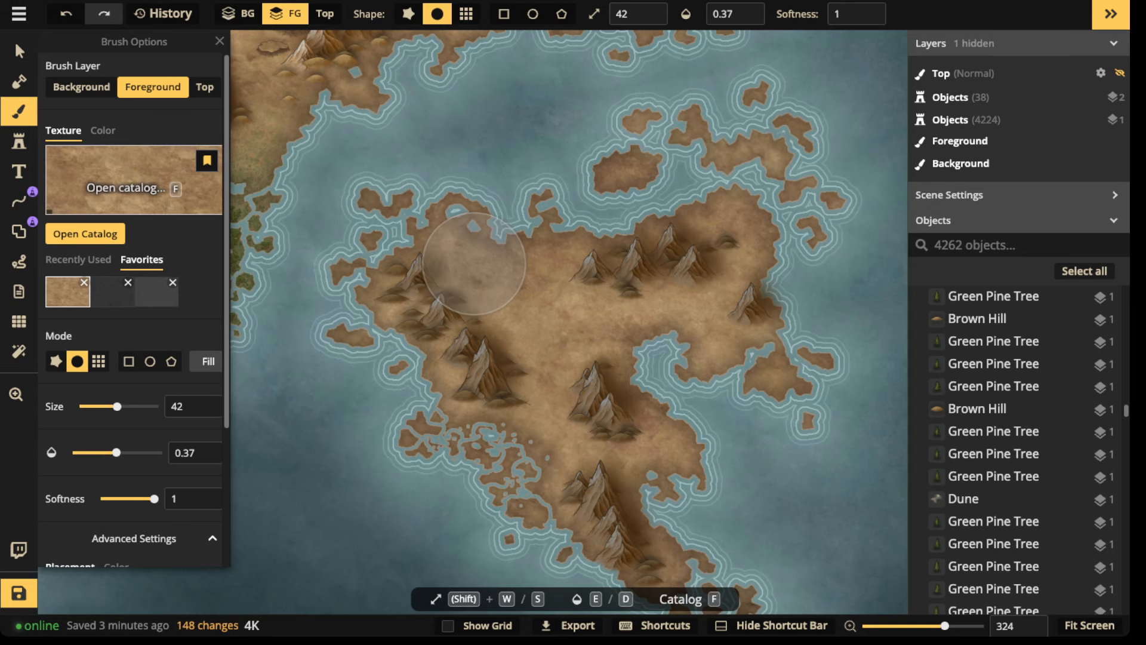
left_click_drag(313, 76, 536, 320)
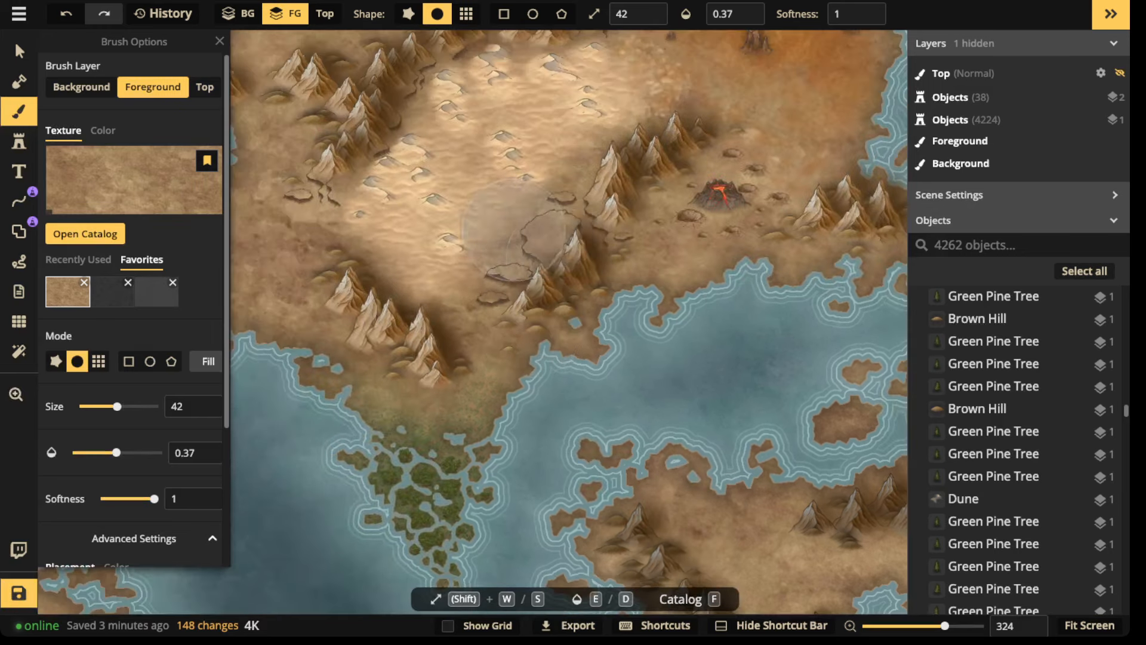
left_click_drag(713, 385, 644, 272)
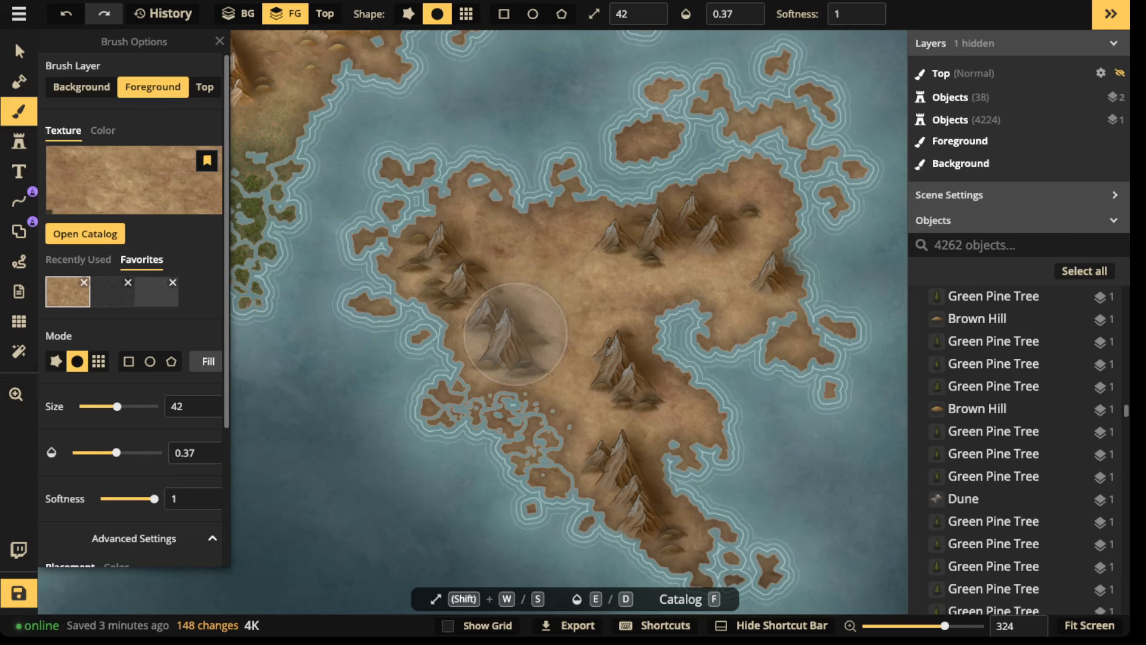
scroll(131, 180, "down", 3)
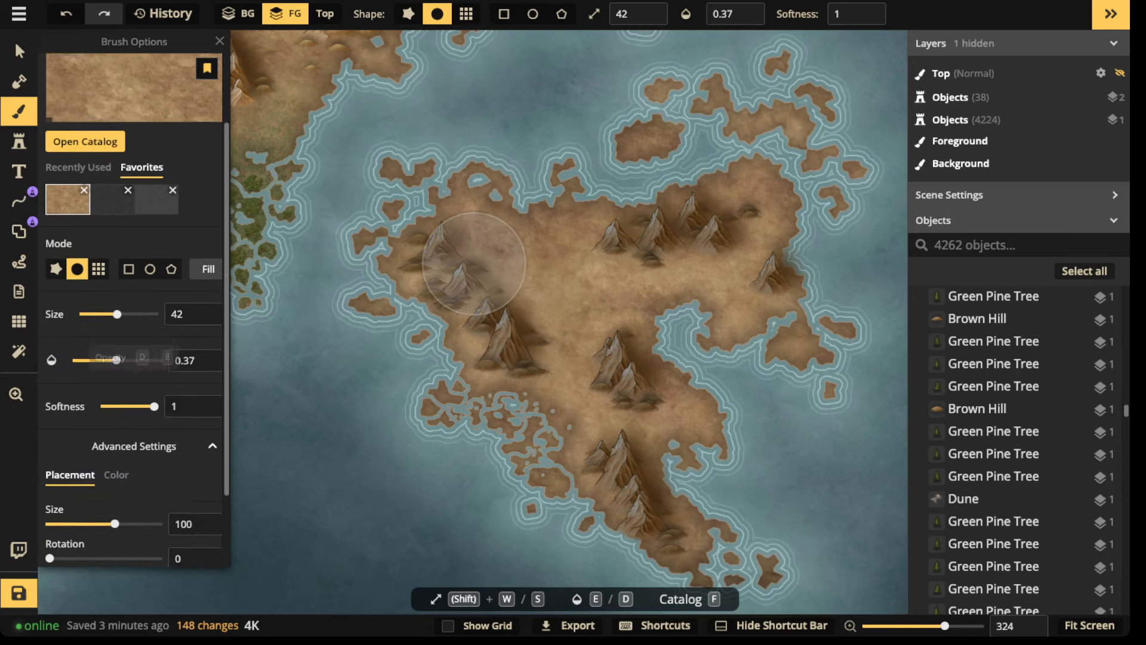
left_click(116, 381)
left_click_drag(105, 502, 91, 502)
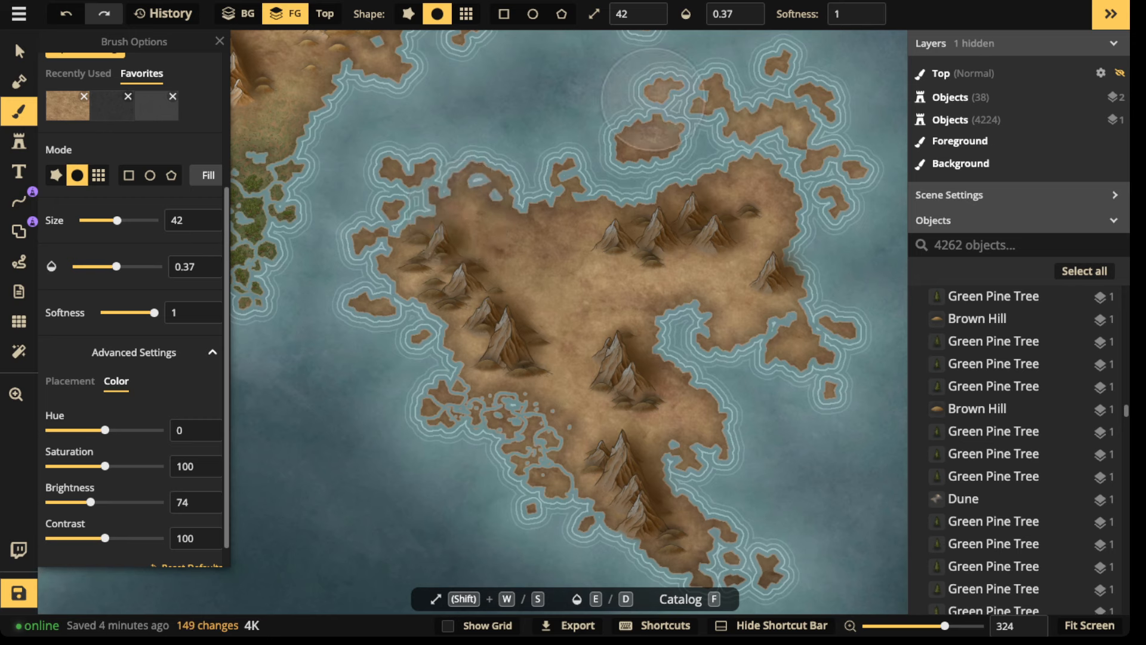
Raise the brush opacity to 1 and paint the darkened brown ground over the whole southeastern island and its surrounding islets.
key("e")
key("e")
key("e")
key("e")
key("e")
key("e")
key("e")
mouse_move(445, 199)
left_mouse_down()
mouse_move(485, 273)
mouse_move(536, 258)
mouse_move(441, 246)
mouse_move(425, 260)
mouse_move(450, 455)
mouse_move(578, 448)
mouse_move(715, 501)
mouse_move(719, 415)
mouse_move(653, 393)
mouse_move(682, 229)
mouse_move(621, 240)
mouse_move(709, 246)
mouse_move(762, 287)
left_mouse_up()
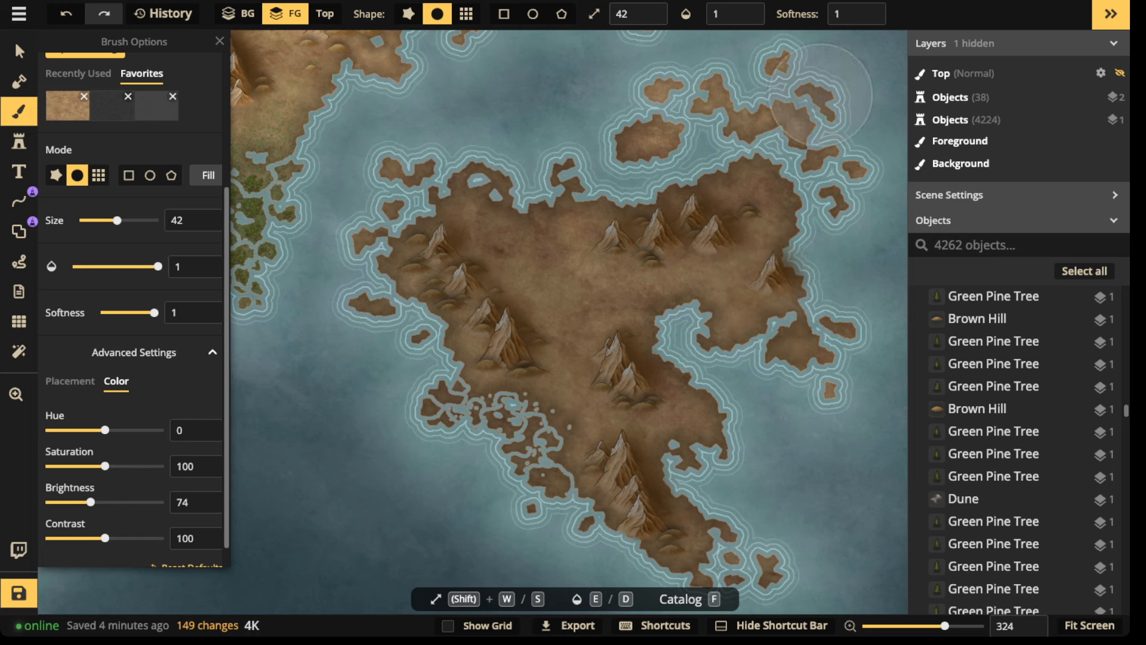
mouse_move(885, 339)
left_mouse_down()
mouse_move(482, 269)
mouse_move(568, 243)
left_mouse_up()
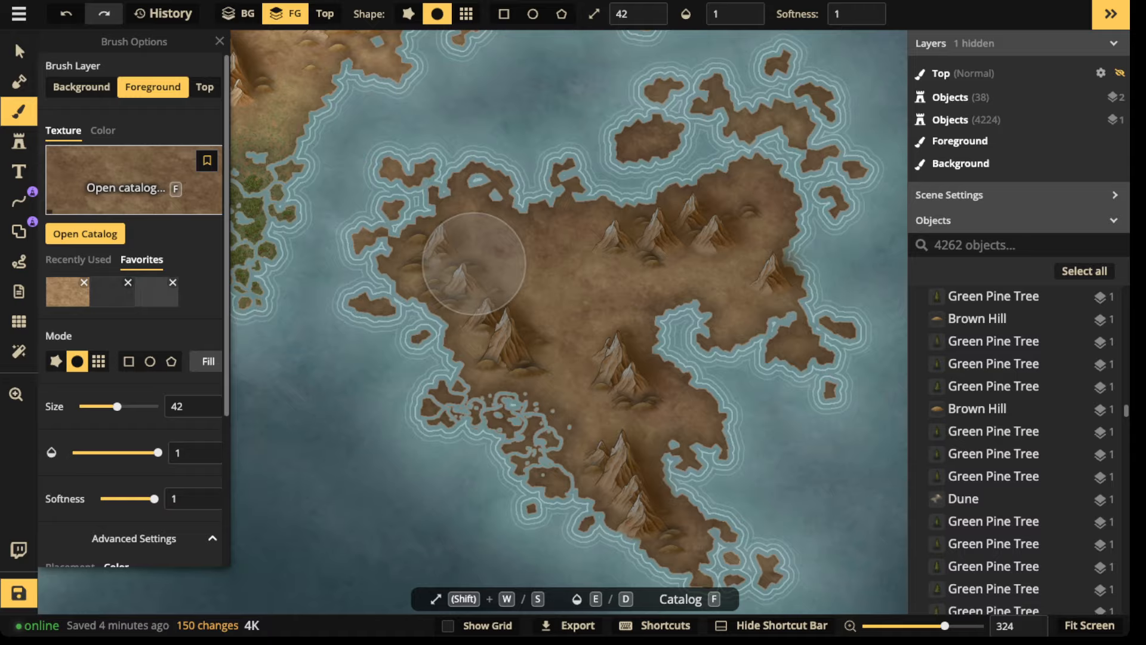
key("f")
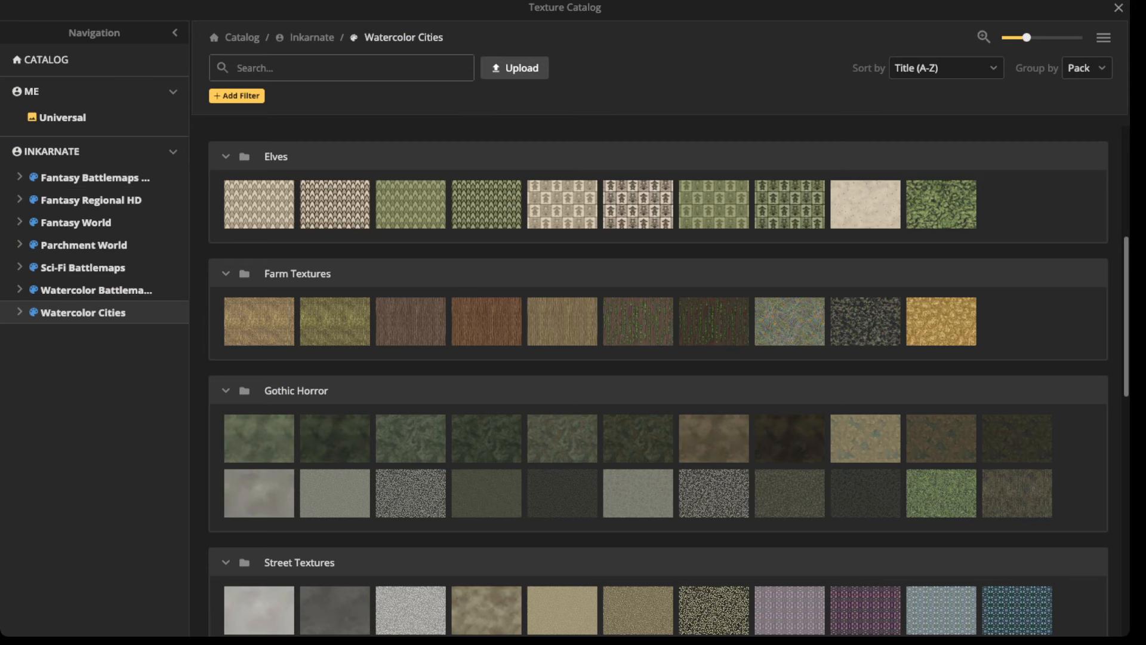
scroll(334, 322, "up", 5)
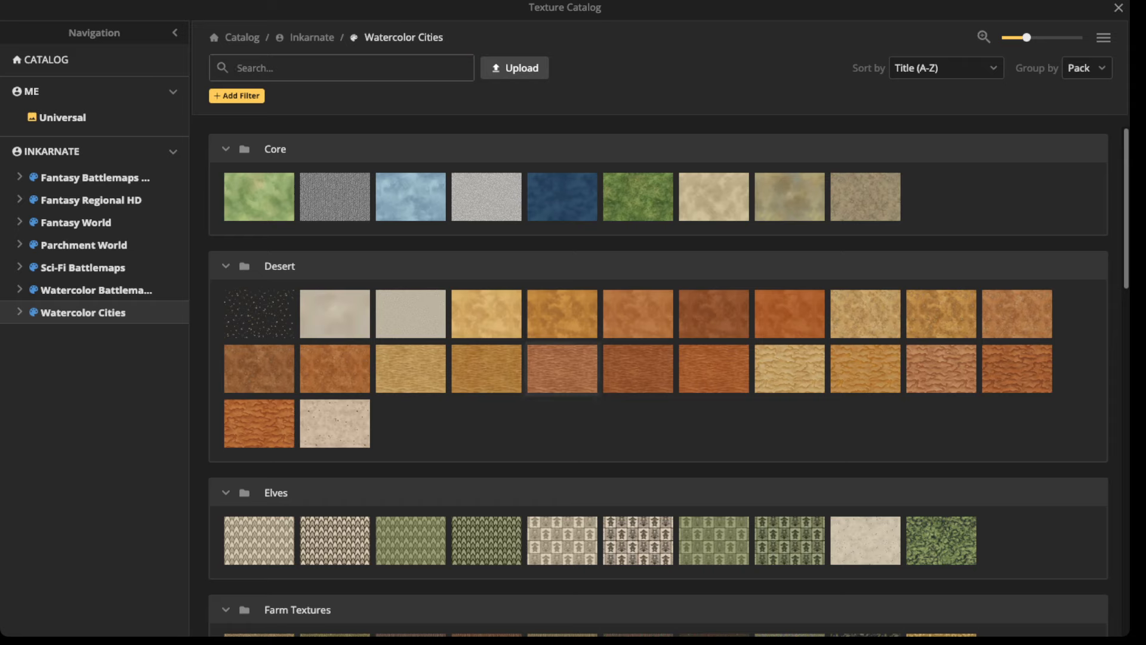
left_click(562, 313)
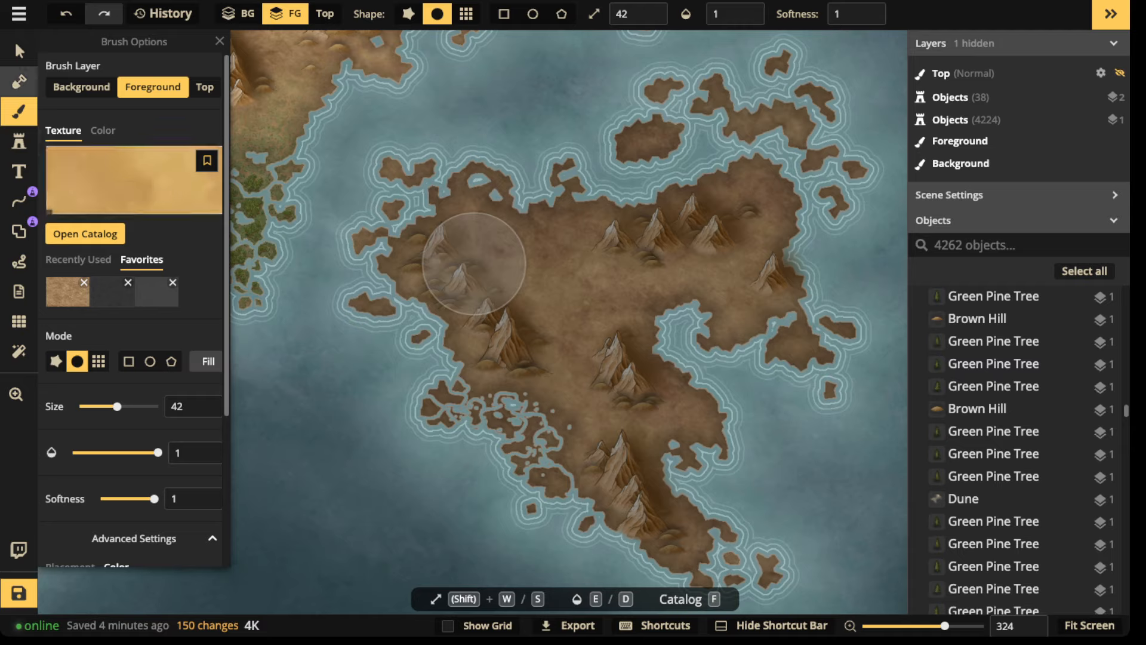
Search the Fantasy Battlemaps 2.0 textures for "alpha" and choose Mosaic Filler Stones for the foreground brush.
key("f")
left_click(63, 117)
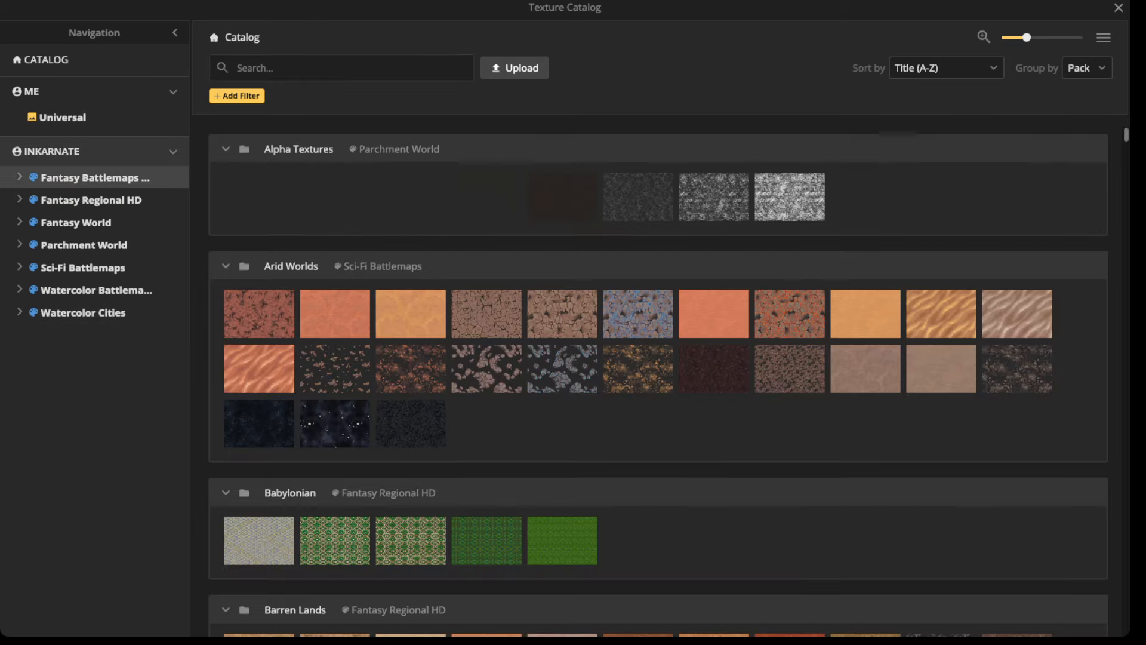
left_click(94, 177)
type("alpha")
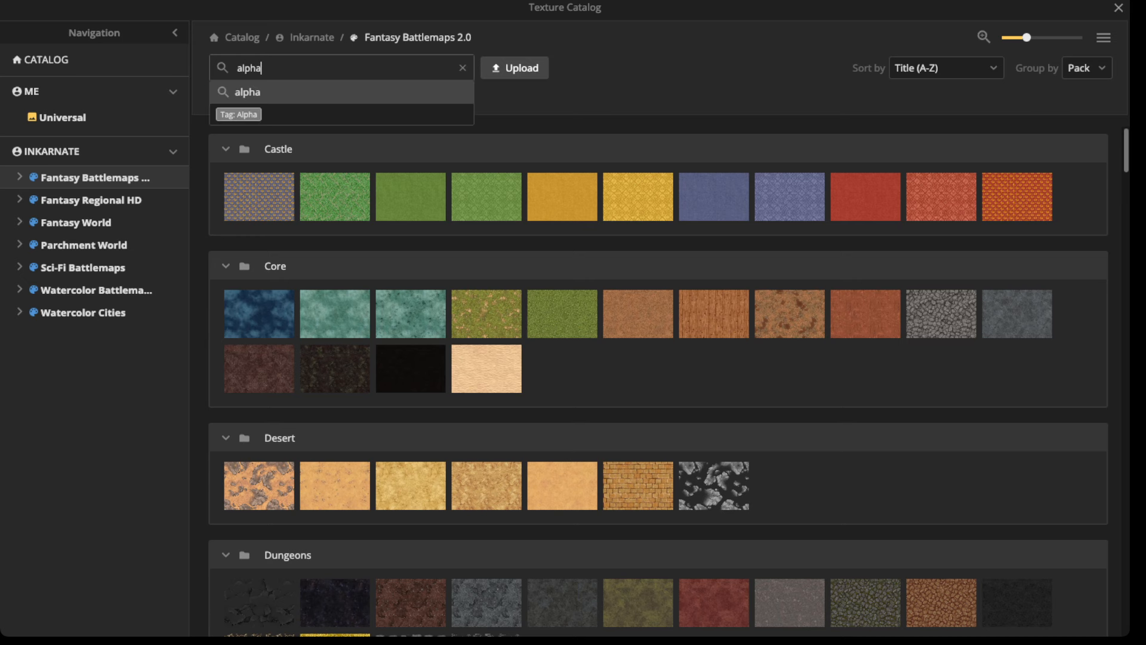
key("Return")
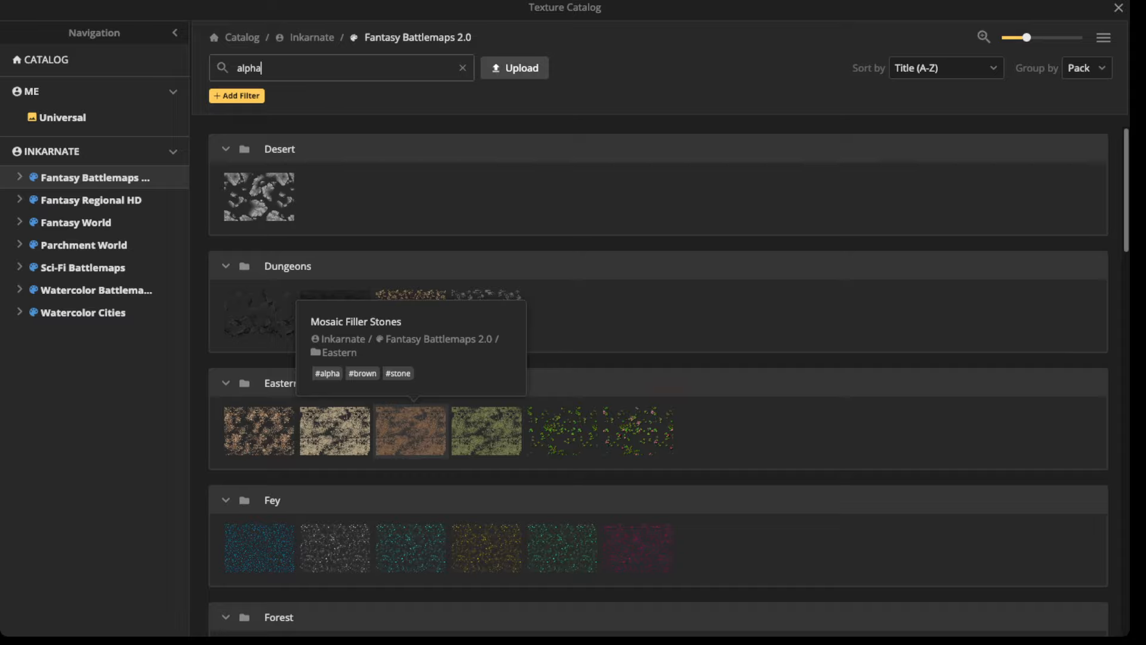
left_click(411, 430)
Scale the stone texture down to 12.54 and reduce the brush size to 22.
scroll(479, 264, "up", 6)
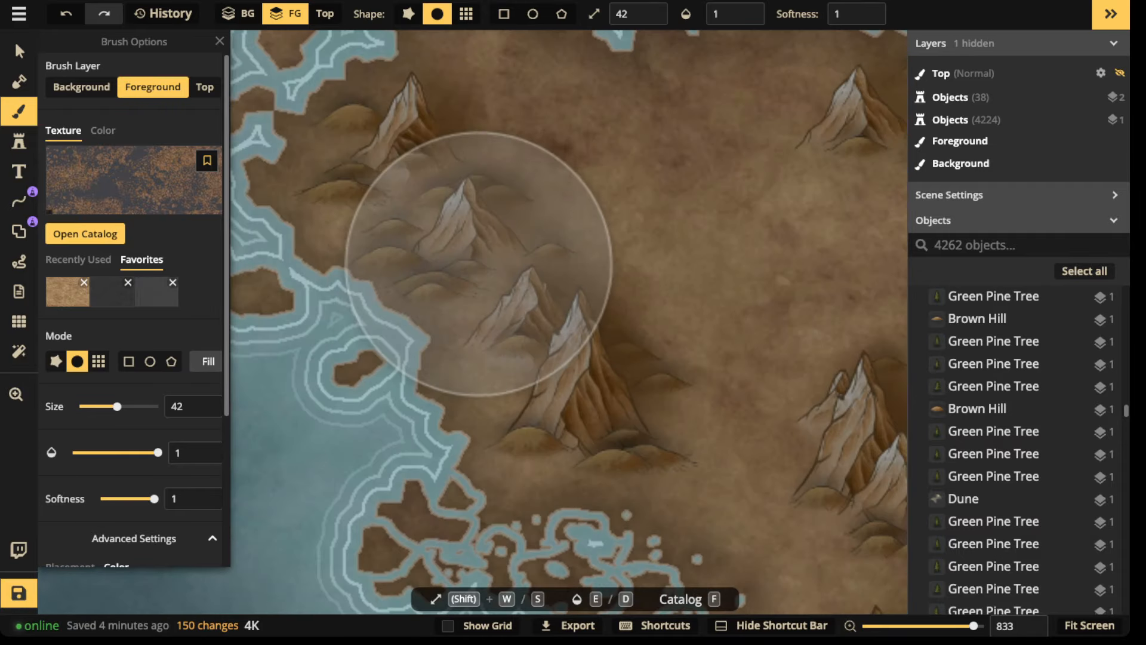
left_click_drag(600, 234, 486, 312)
scroll(135, 334, "down", 4)
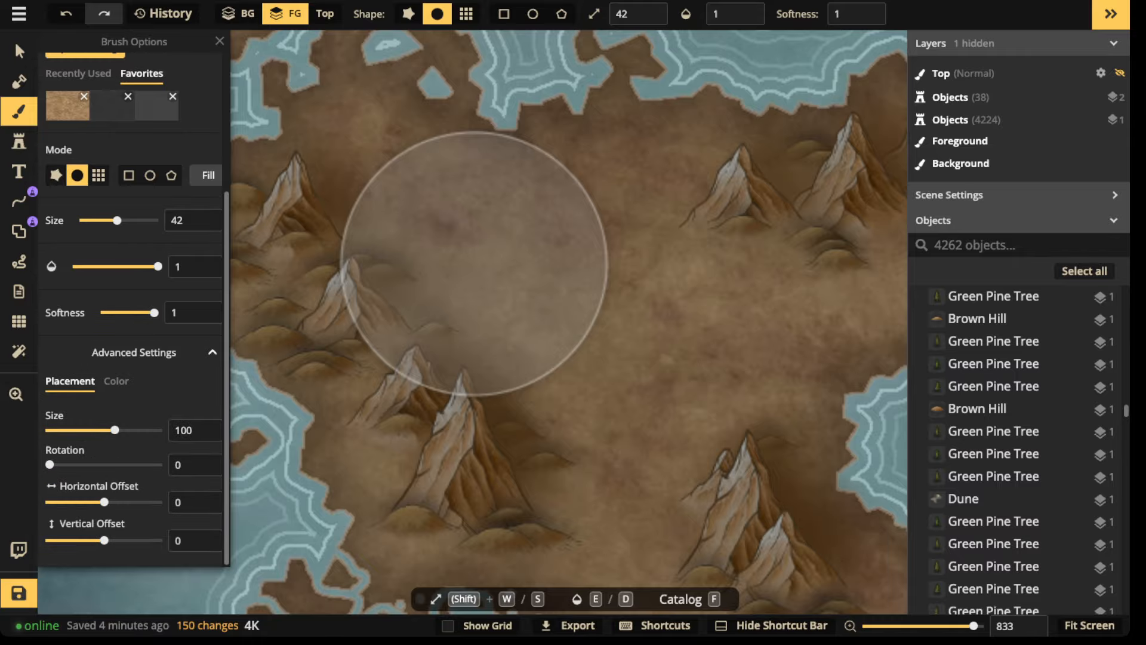
left_click_drag(115, 430, 69, 430)
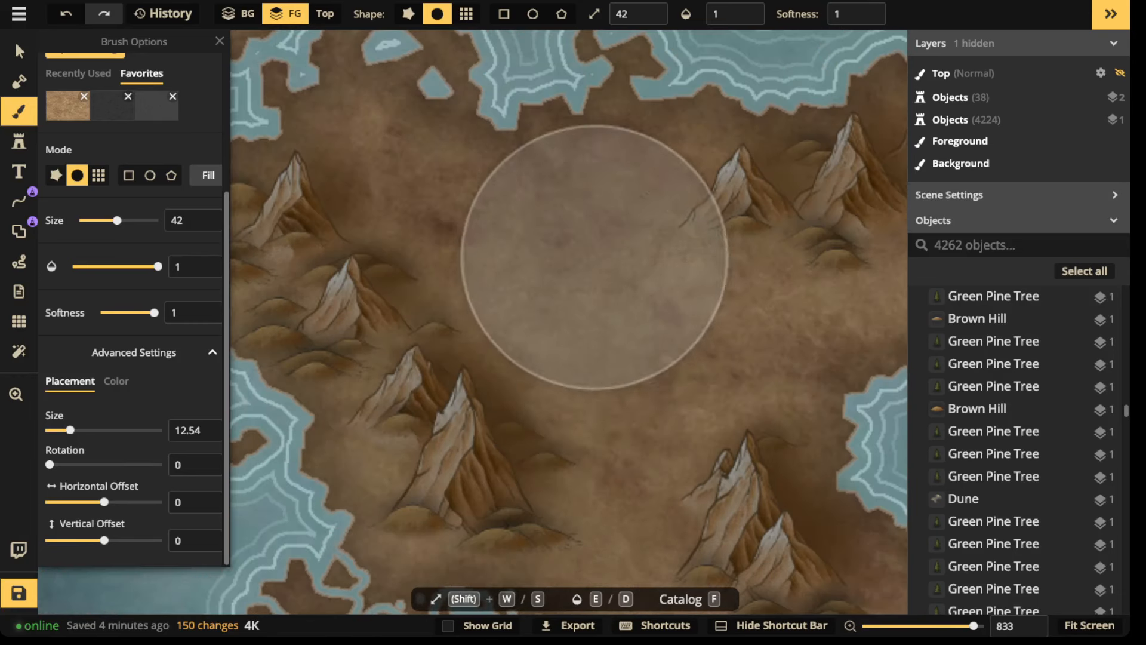
scroll(508, 316, "down", 5)
key("s")
Dab the stone texture over the island's northwestern plain, between the western and northern mountains.
left_click(499, 306)
left_click(553, 309)
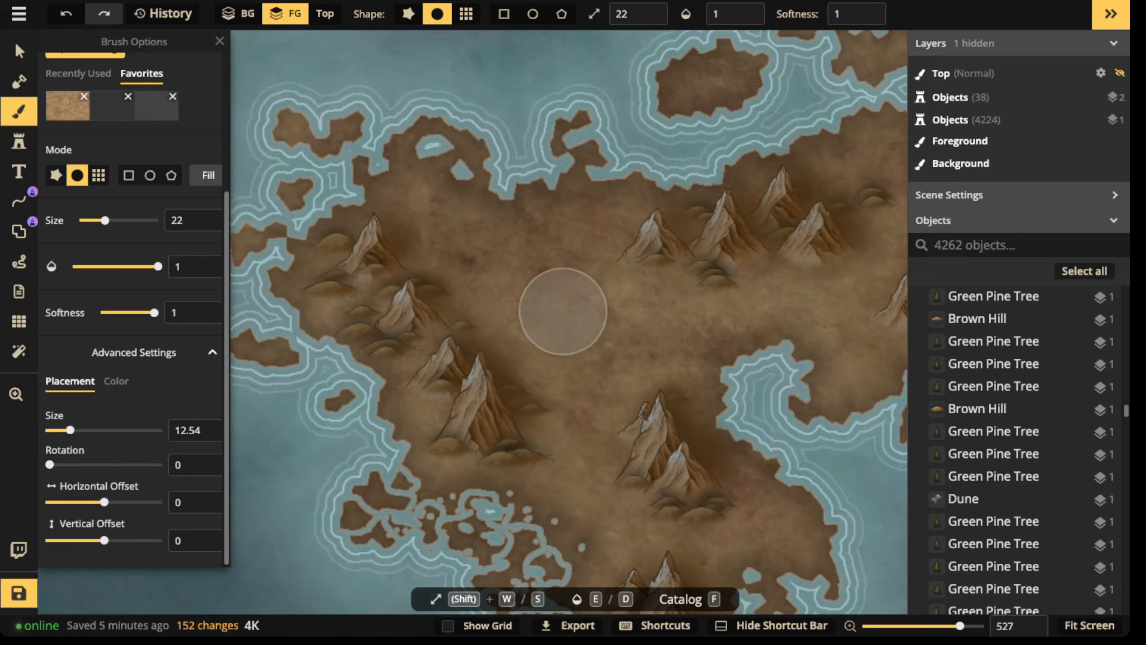
left_click(513, 326)
left_click(542, 333)
left_click(494, 284)
left_click(443, 263)
left_click(414, 229)
left_click(540, 240)
left_click(591, 242)
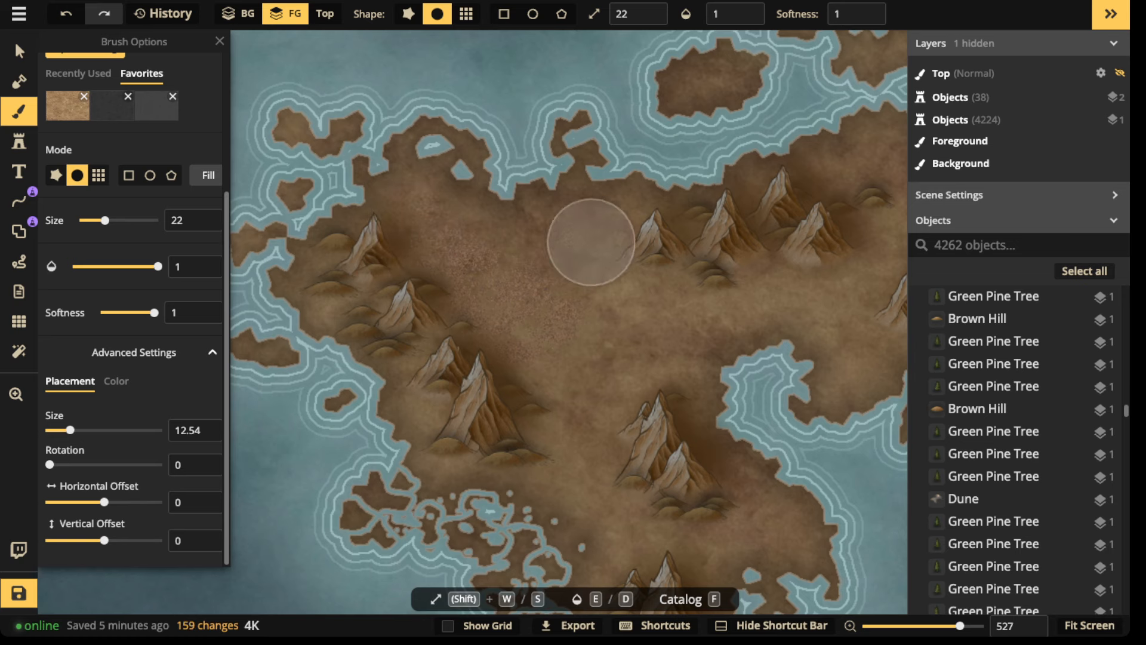
Extend the stone texture across the central plain and southward around the central mountains to the island's southeastern coast.
left_click(640, 322)
left_click(723, 309)
left_click(668, 323)
left_click(675, 336)
left_click(578, 375)
left_click(591, 417)
left_click(574, 476)
left_click(641, 534)
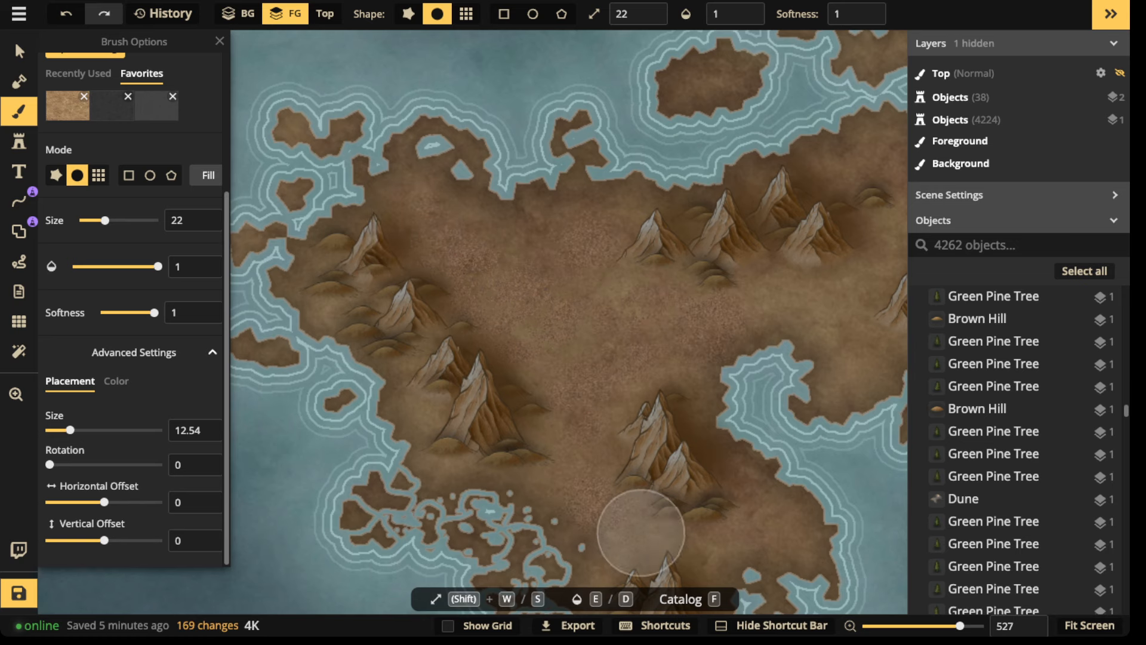
left_click(694, 547)
left_click(768, 533)
left_click(756, 422)
Go over the central and northwestern plain again with the stone texture and add dabs toward the island's eastern side.
left_click(742, 318)
left_click(661, 321)
left_click(618, 346)
left_click(580, 274)
left_click(541, 297)
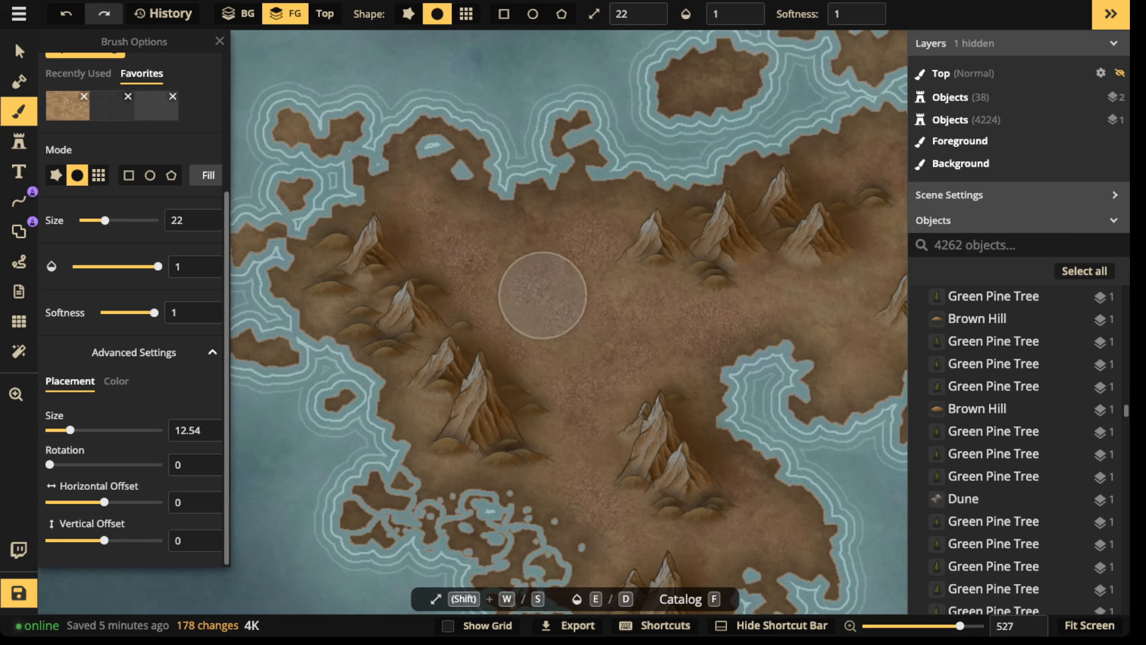
left_click(518, 272)
left_click(464, 217)
left_click(856, 317)
left_click(857, 297)
Fill in the northern plain with more stone texture up to the foot of the westernmost northern mountain.
scroll(597, 296, "up", 6)
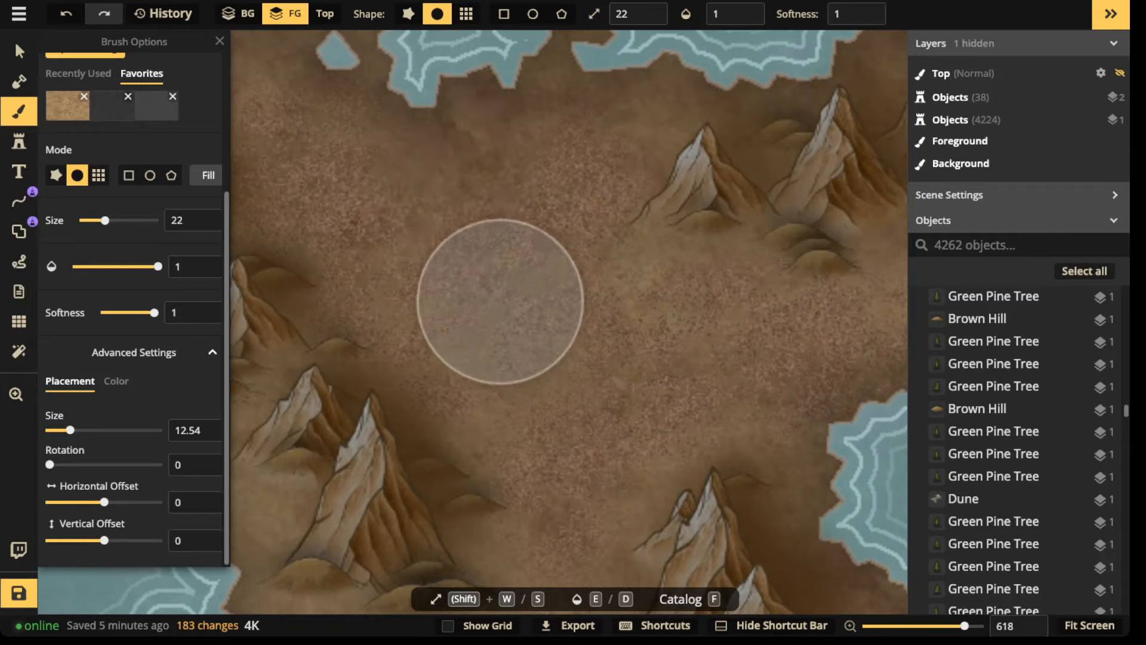
left_click(524, 261)
left_click(545, 227)
left_click(556, 157)
left_click(570, 140)
left_click(616, 135)
left_click(660, 184)
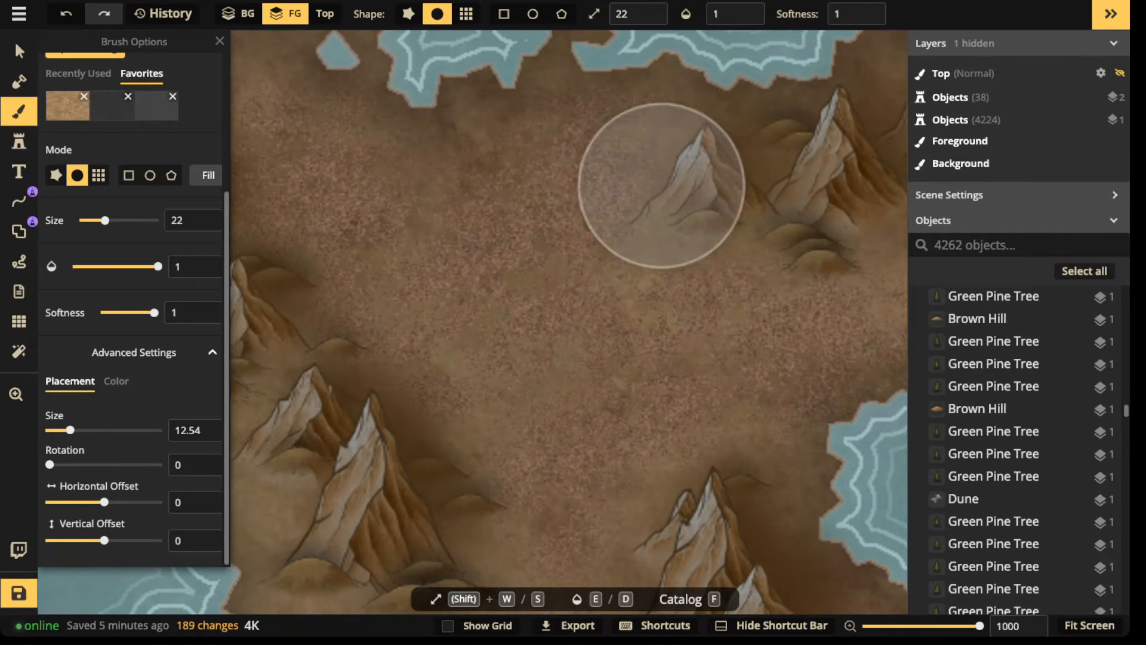
Dab the stone texture over the island's eastern and northeastern land around the northern mountains and the lone eastern peak.
scroll(552, 212, "down", 5)
left_click_drag(806, 200, 599, 262)
left_click(652, 309)
left_click(715, 240)
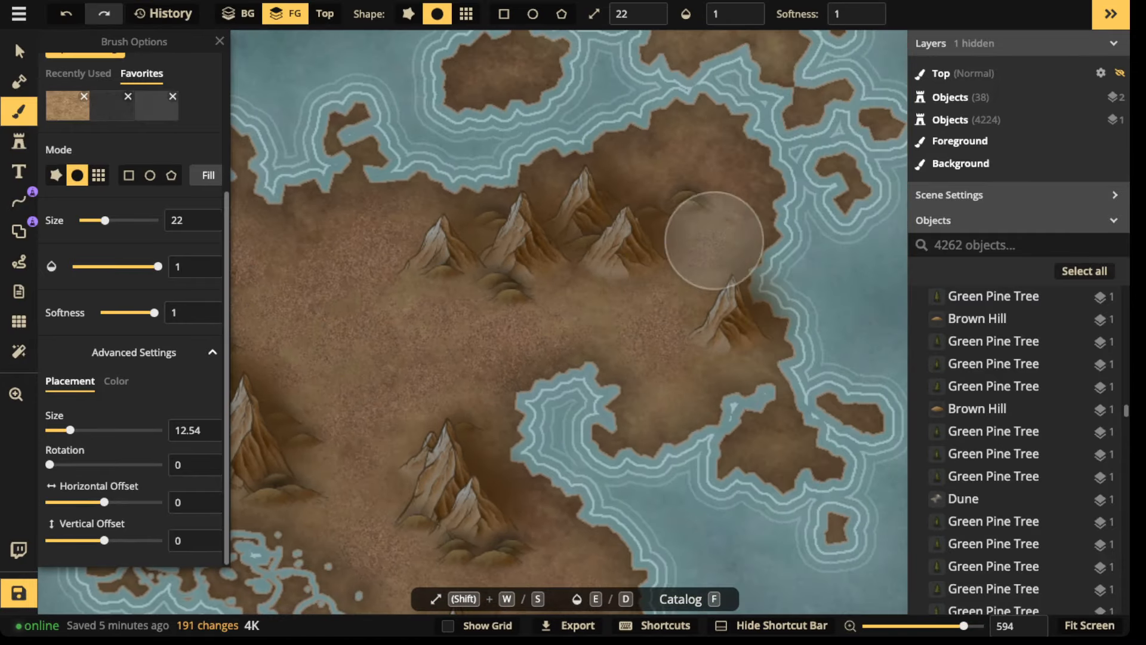
left_click(714, 149)
left_click(631, 123)
left_click(237, 284)
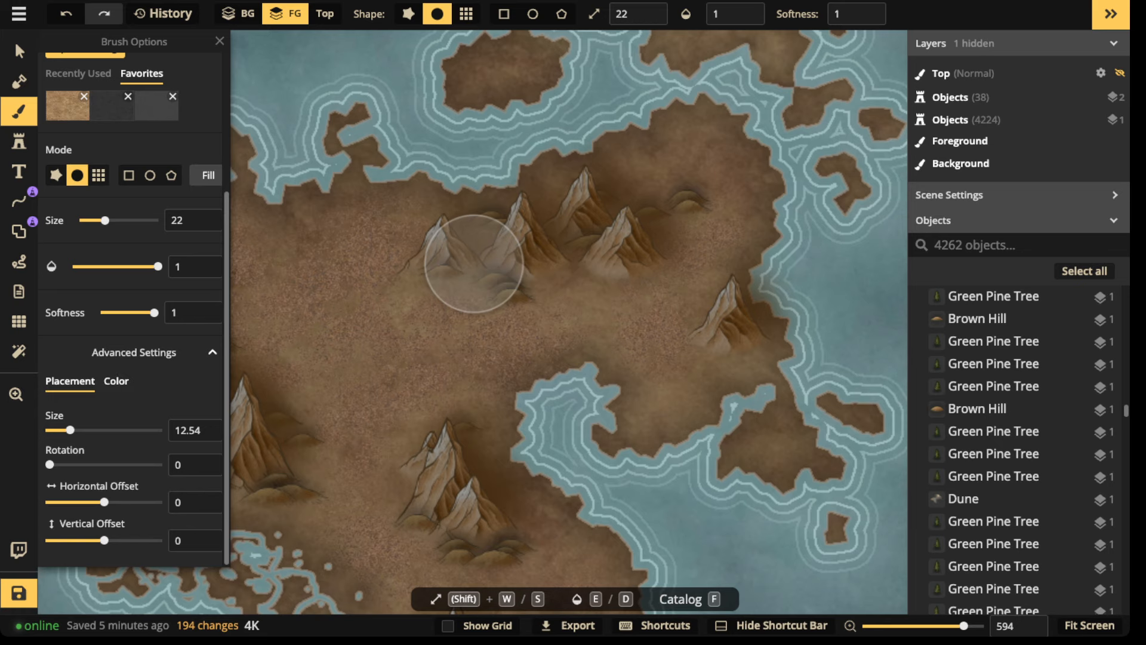
Set the stone texture's saturation to 90 and brightness to 78, and dab it along the southern foot of the northern mountains.
left_click(116, 381)
mouse_move(105, 502)
left_mouse_down()
mouse_move(93, 503)
mouse_move(99, 467)
left_mouse_up()
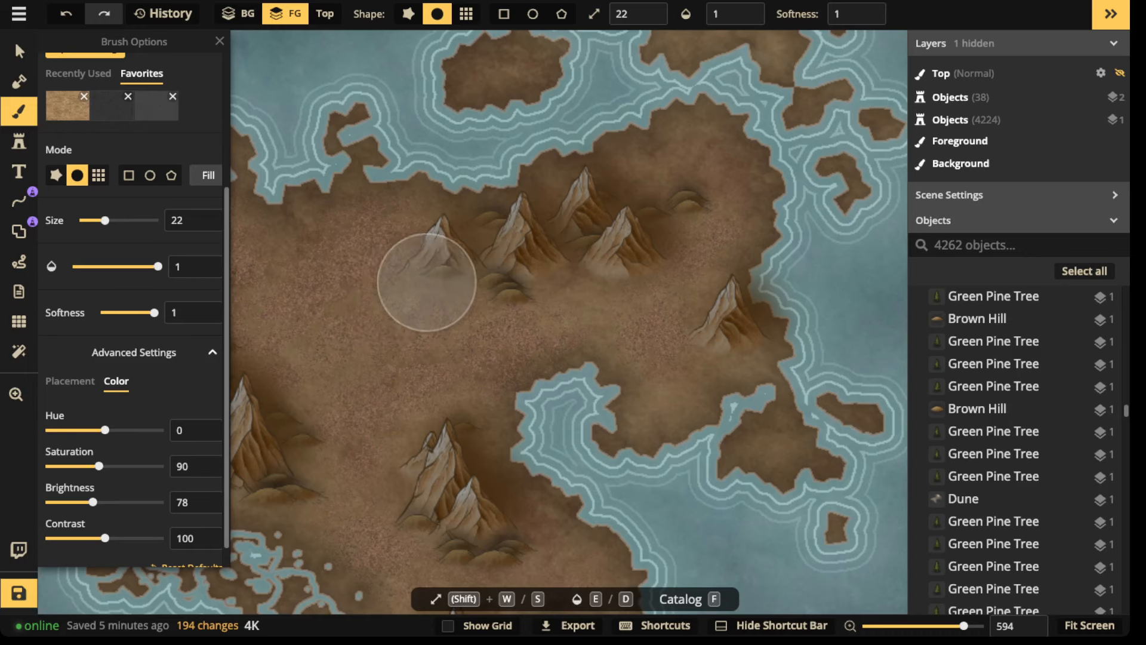
left_click(418, 291)
left_click(366, 292)
left_click(436, 291)
left_click(470, 302)
left_click(512, 315)
left_click(556, 275)
left_click(585, 279)
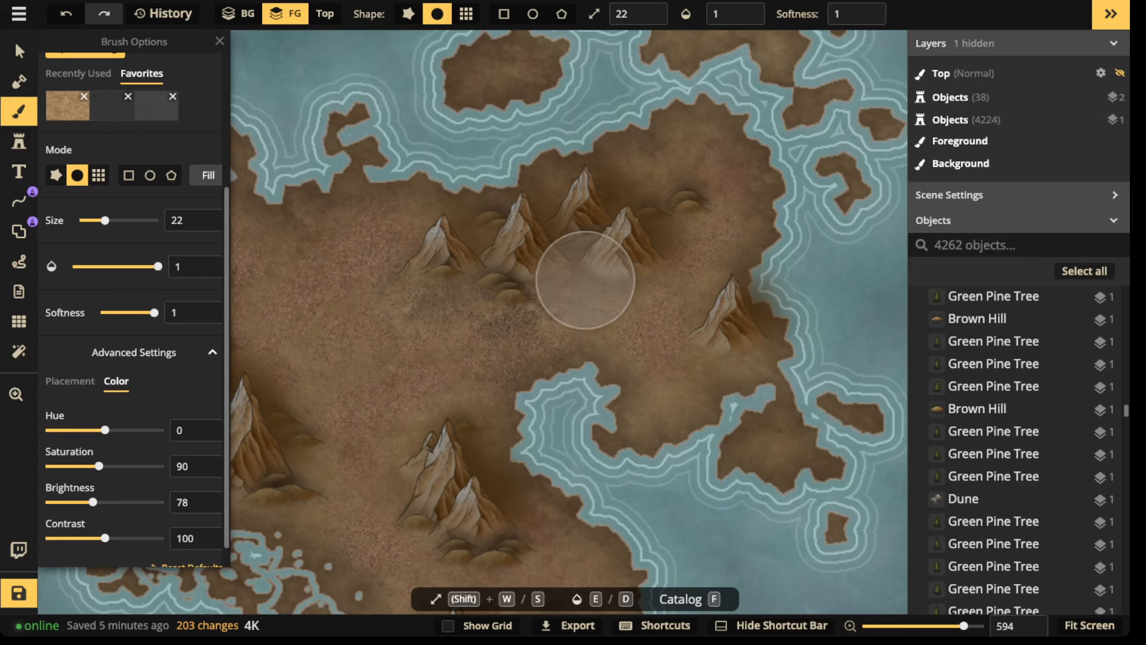
Continue the darker stone texture around the eastern end of the northern mountains and back along their base to the west.
left_click(622, 272)
left_click(607, 239)
left_click(642, 233)
left_click(700, 228)
left_click(705, 195)
left_click(671, 197)
left_click(629, 241)
left_click(579, 262)
left_click(530, 279)
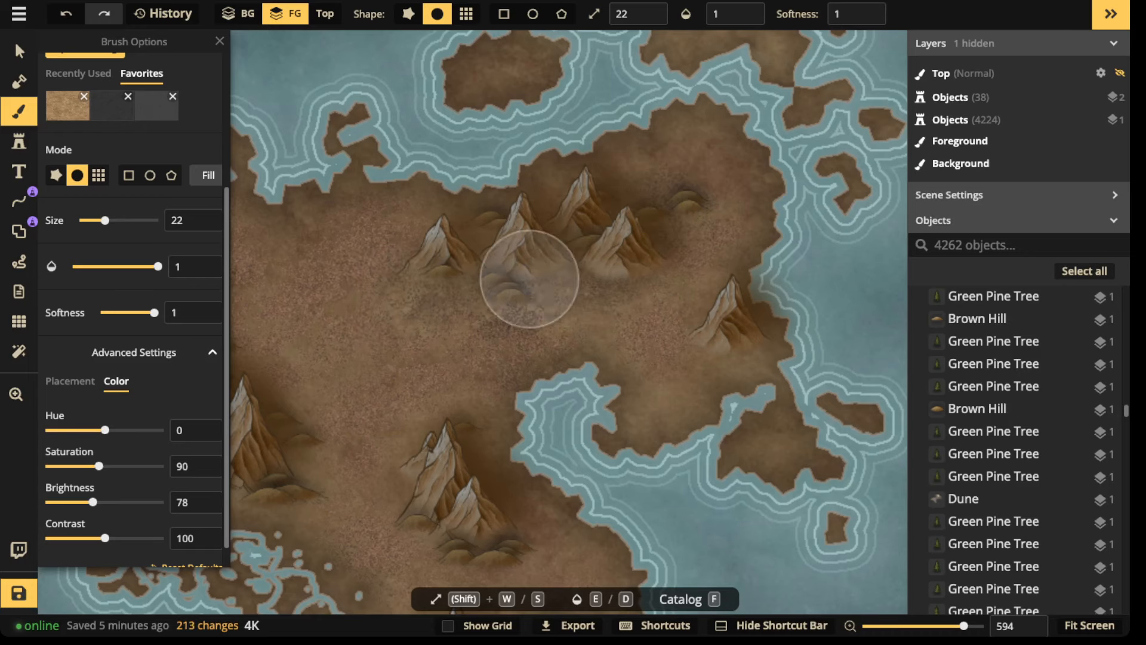
left_click(451, 280)
left_click(389, 285)
left_click(371, 286)
Dab the darker stone texture around the foot of the large western mountain and across to the base of the central mountains.
left_click_drag(498, 378, 700, 159)
left_click(497, 232)
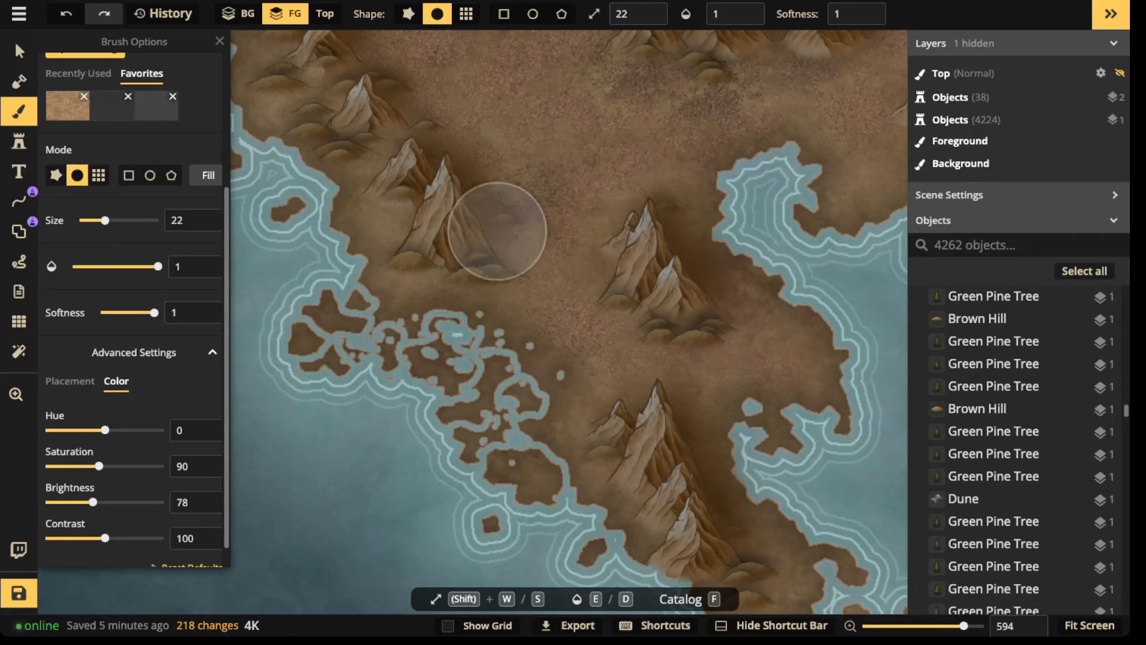
left_click(477, 232)
left_click(496, 240)
left_click(517, 249)
left_click(529, 260)
left_click(478, 269)
left_click(427, 274)
left_click(505, 279)
left_click(580, 283)
left_click(609, 324)
left_click(684, 323)
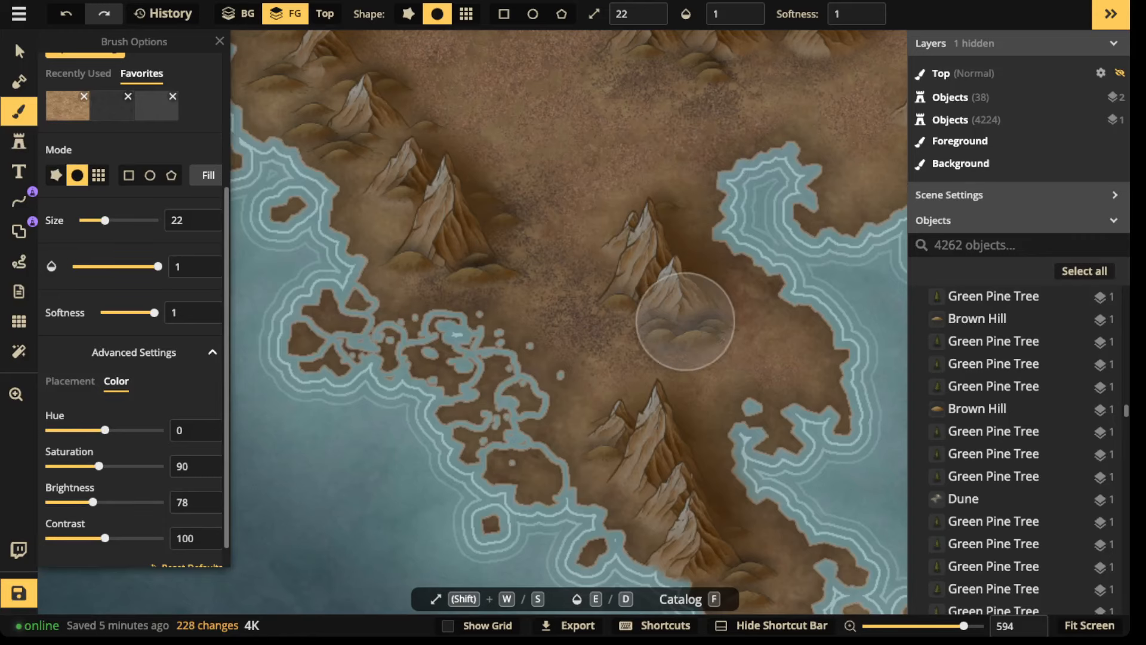
Add the darker stone texture over the central mountains and up along the western mountain chain to the island's northwestern tip.
left_click(682, 286)
left_click(661, 238)
left_click(444, 137)
left_click(400, 112)
left_click(357, 82)
left_click_drag(357, 83, 550, 293)
left_click(532, 252)
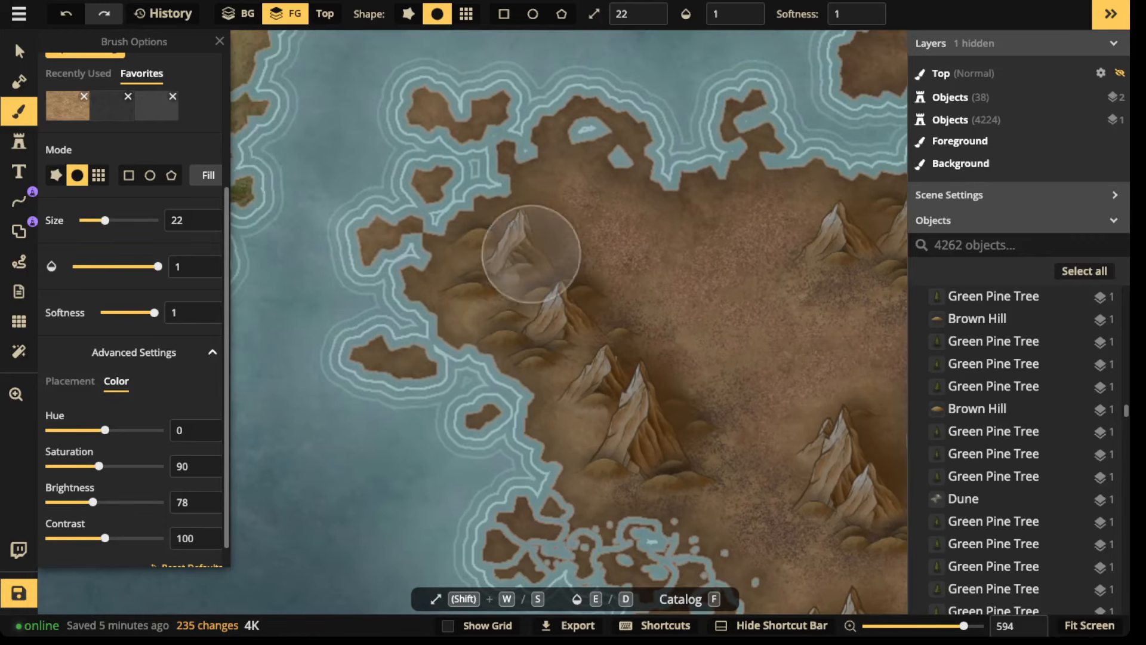
left_click(469, 265)
left_click(468, 317)
left_click(577, 357)
Dab the darker stone texture around the southern mountain chain on the island's narrow southern end.
scroll(623, 272, "down", 2)
scroll(623, 272, "down", 2)
left_click_drag(801, 262, 634, 202)
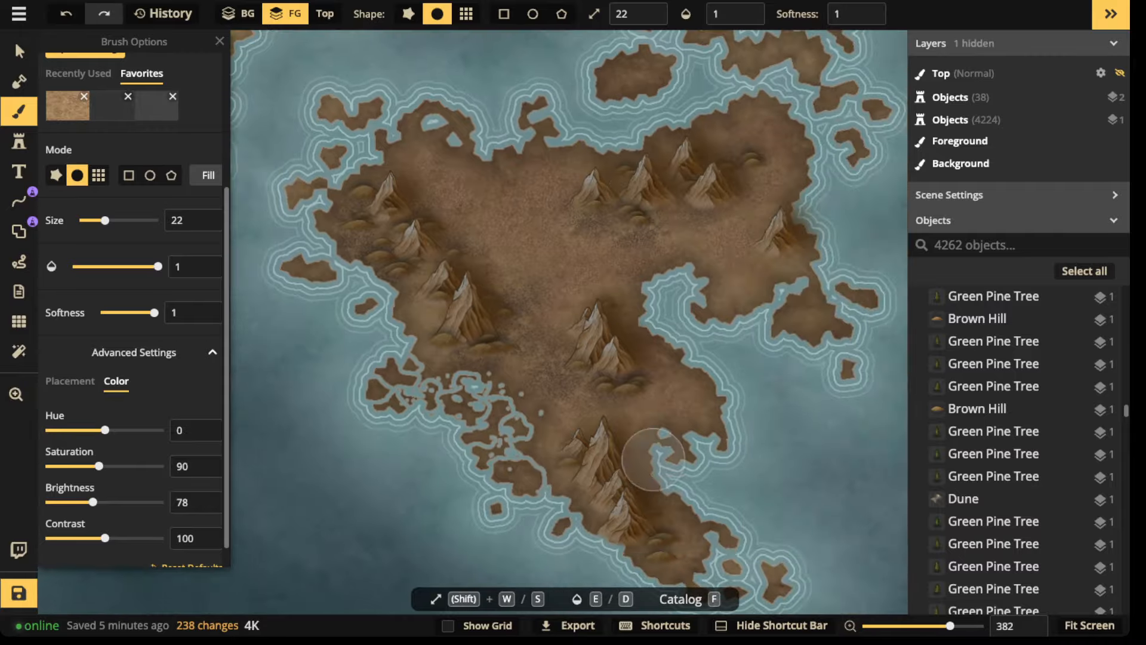
left_click(600, 458)
left_click(646, 474)
left_click(643, 548)
left_click(640, 537)
left_click(609, 513)
left_click(565, 464)
left_click(559, 445)
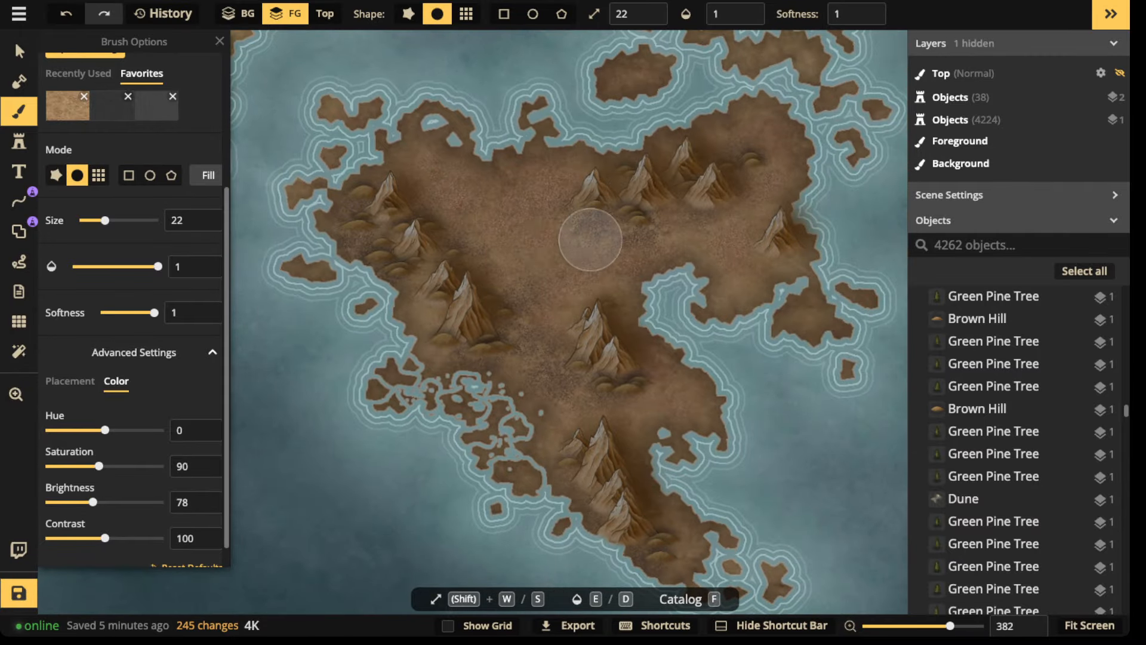
Open the texture catalog, clear the alpha search and search the Universal collection for "sand".
scroll(133, 186, "up", 3)
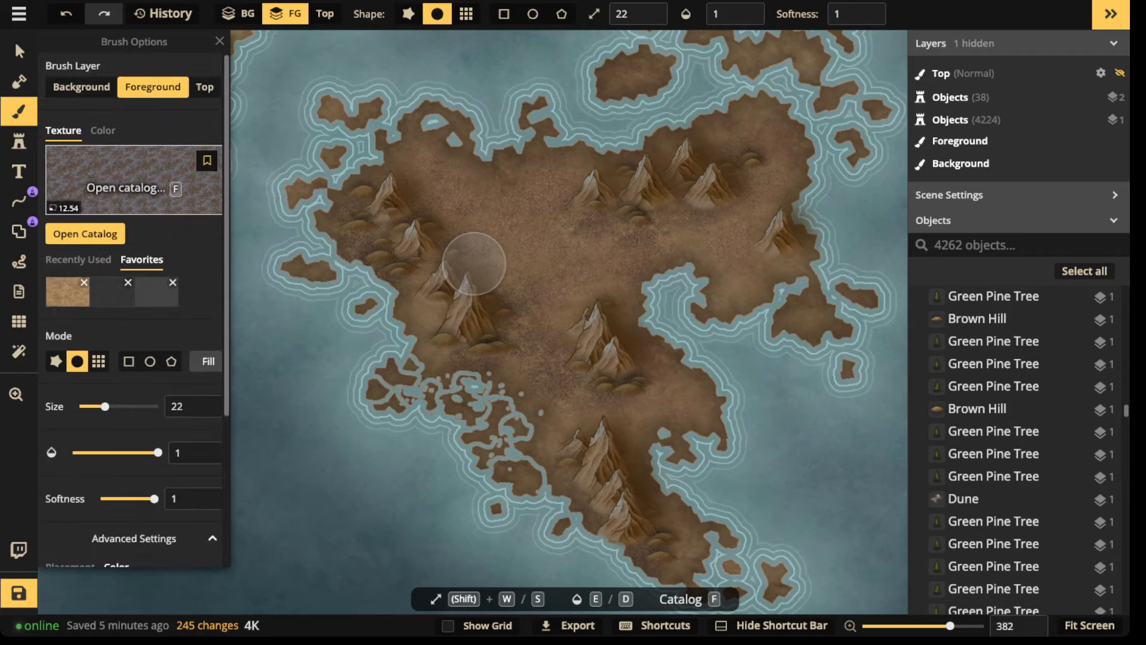
key("f")
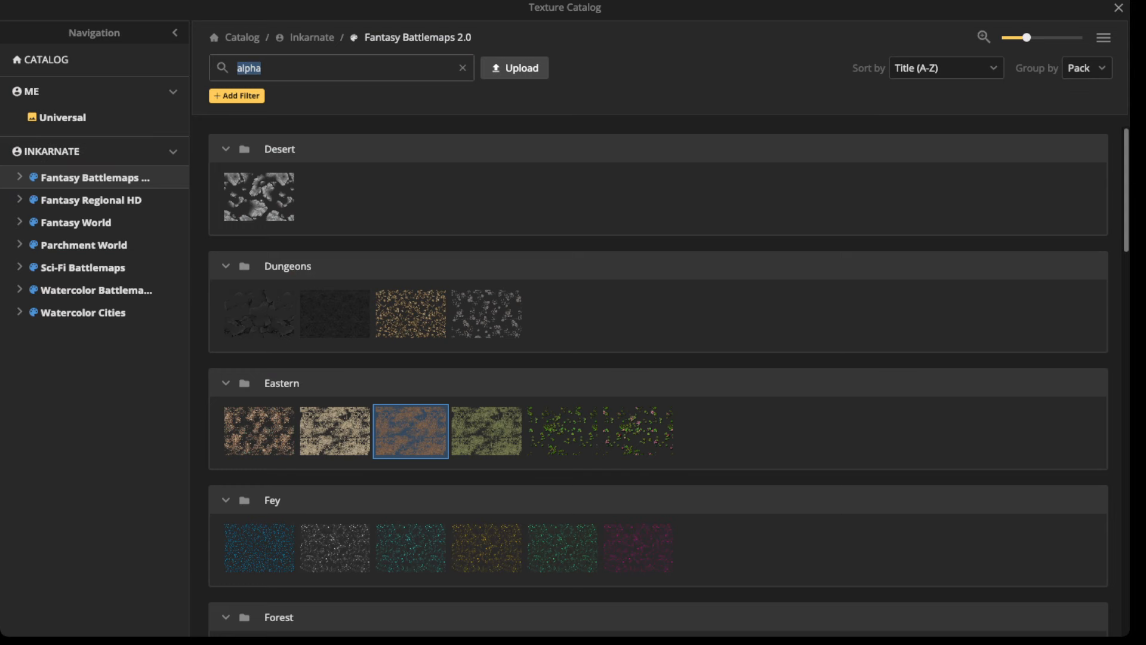
left_click(462, 68)
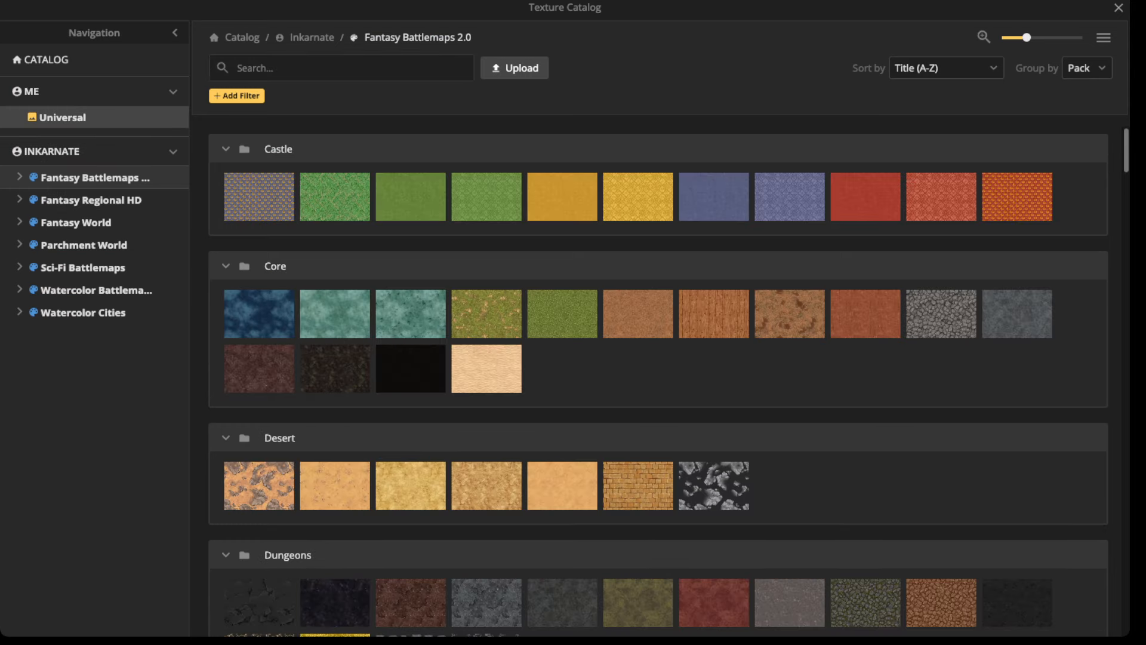
left_click(63, 117)
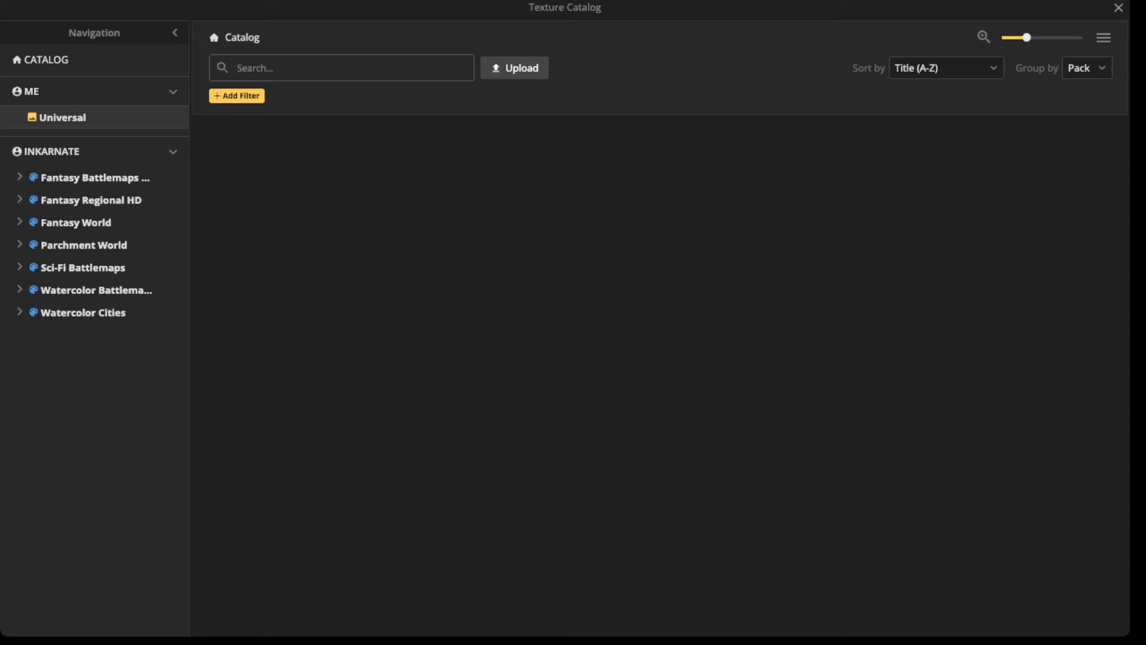
type("sand")
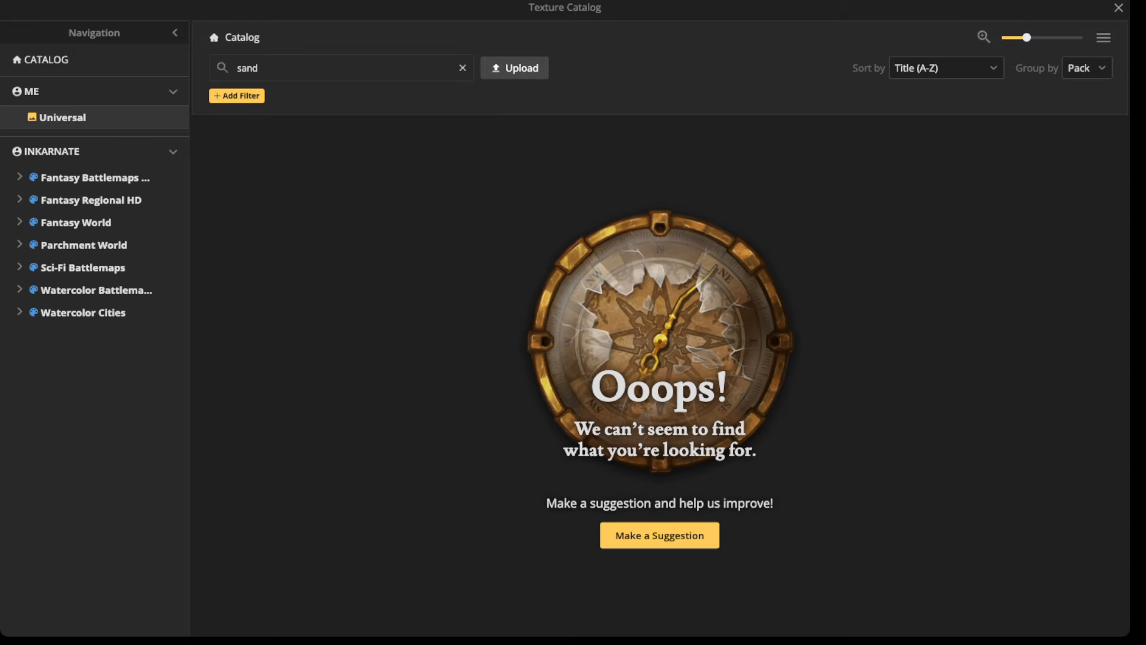
left_click(463, 69)
Choose the yellow rippled sand texture from the Desert group of Watercolor Cities for the foreground brush.
left_click(96, 290)
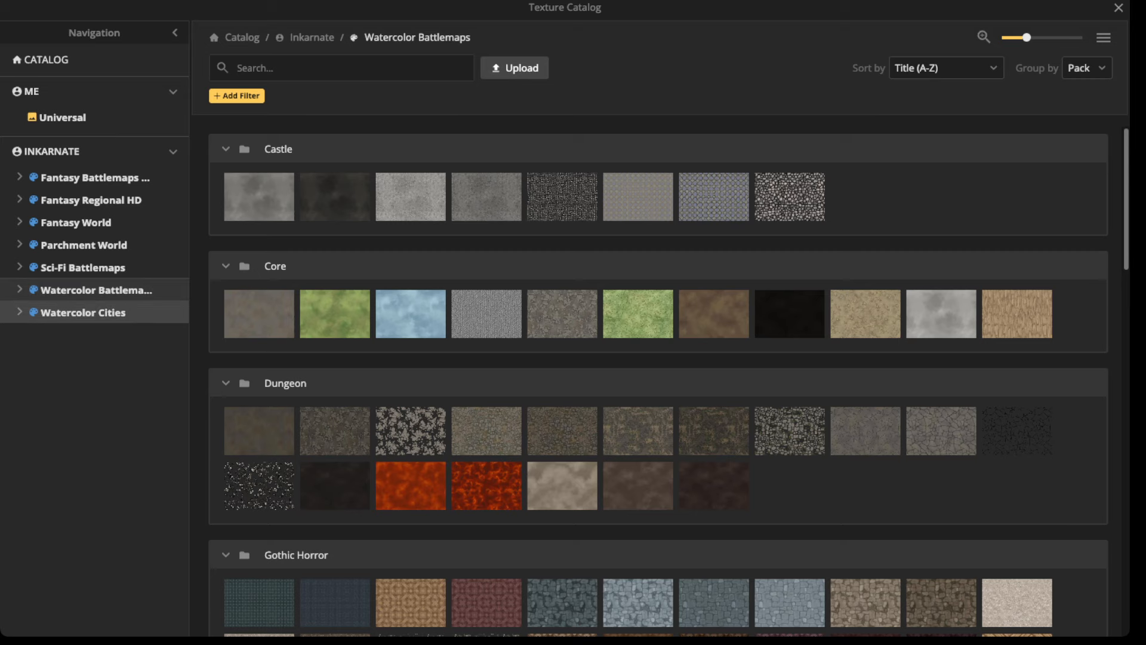
left_click(84, 313)
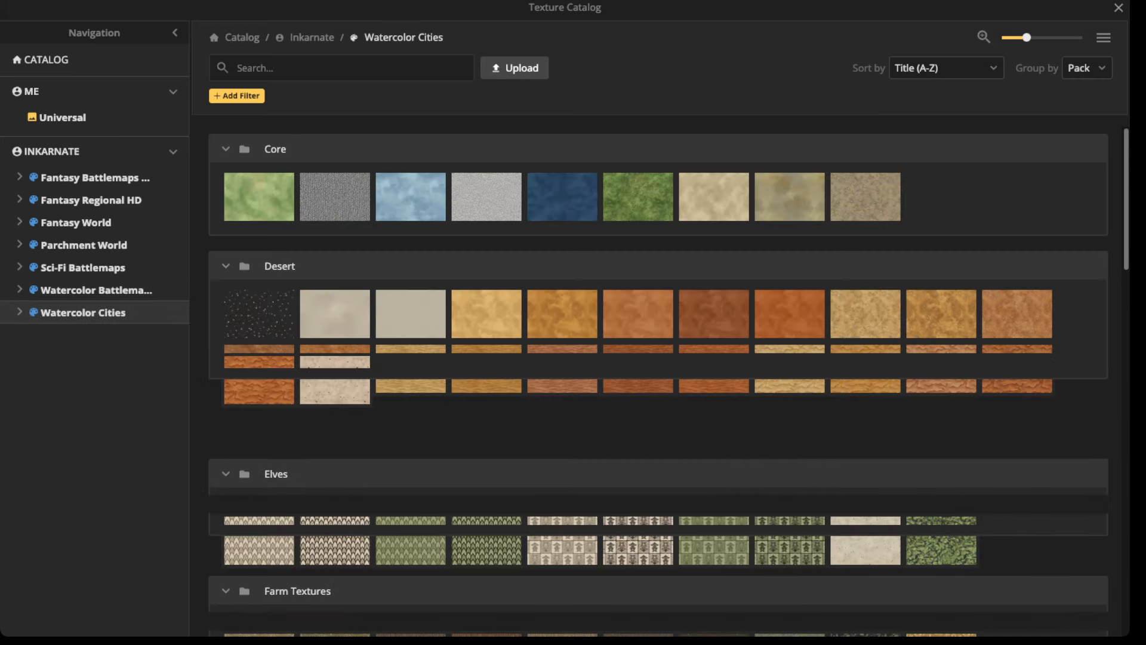
scroll(486, 197, "down", 6)
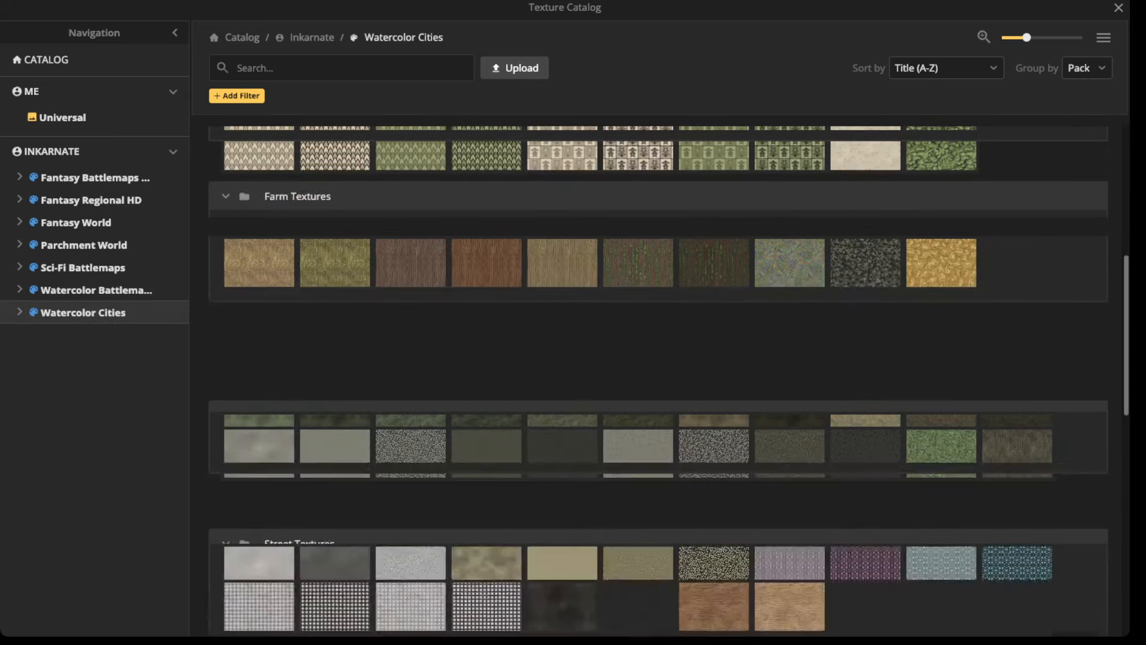
scroll(790, 310, "down", 4)
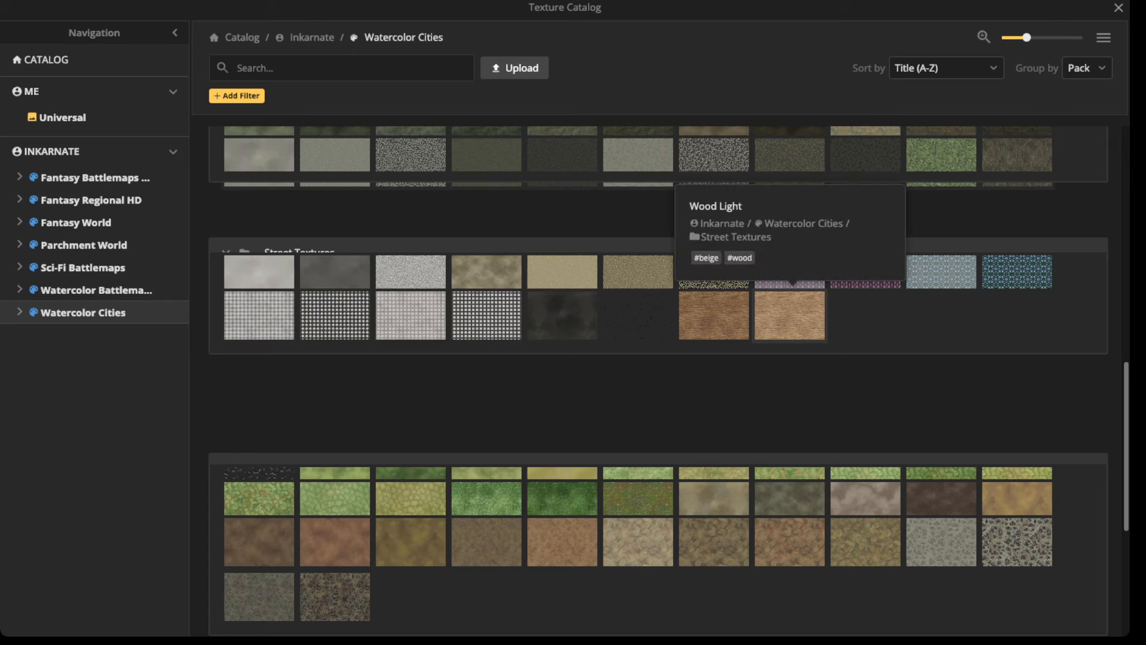
scroll(790, 310, "down", 4)
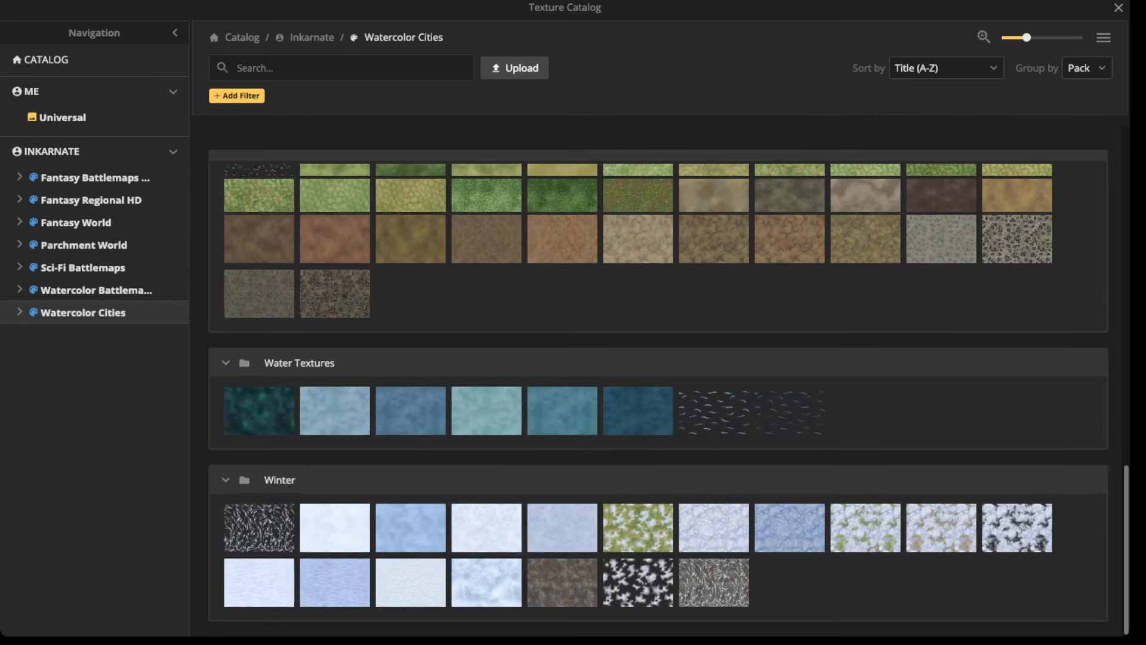
scroll(487, 262, "up", 13)
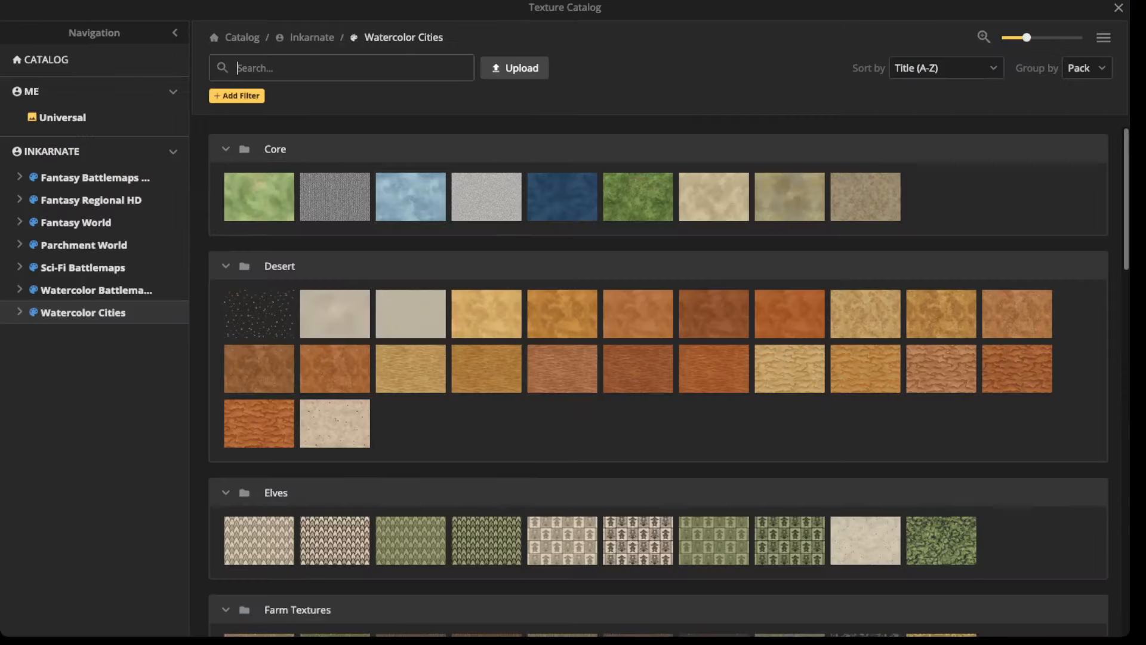
scroll(658, 381, "down", 4)
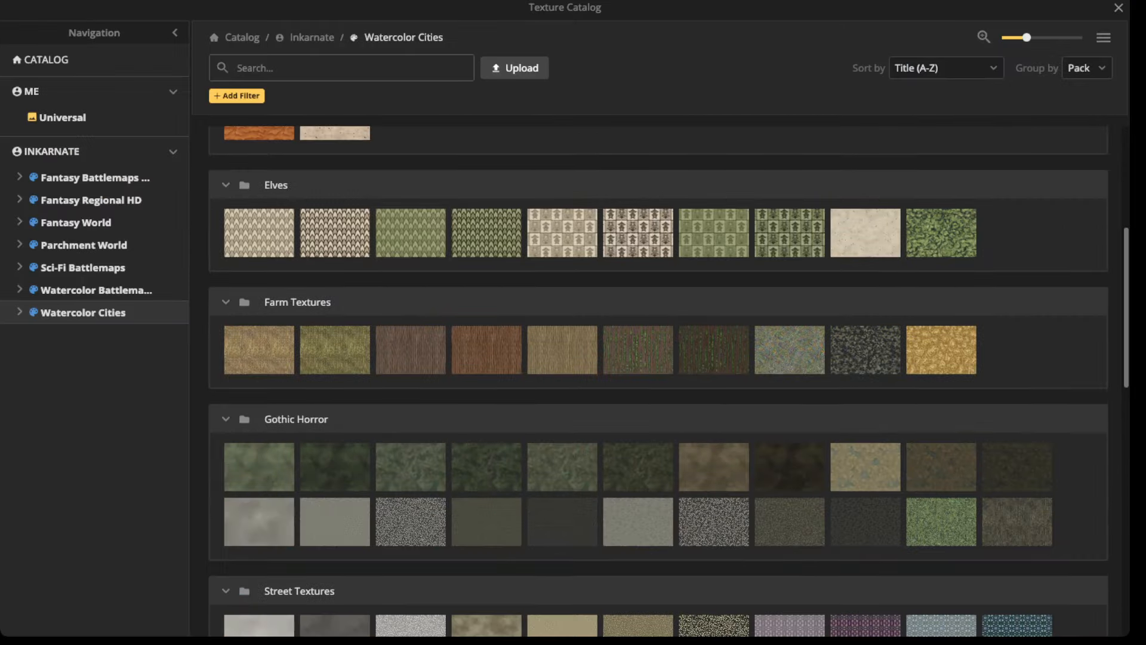
scroll(410, 230, "up", 2)
left_click(411, 206)
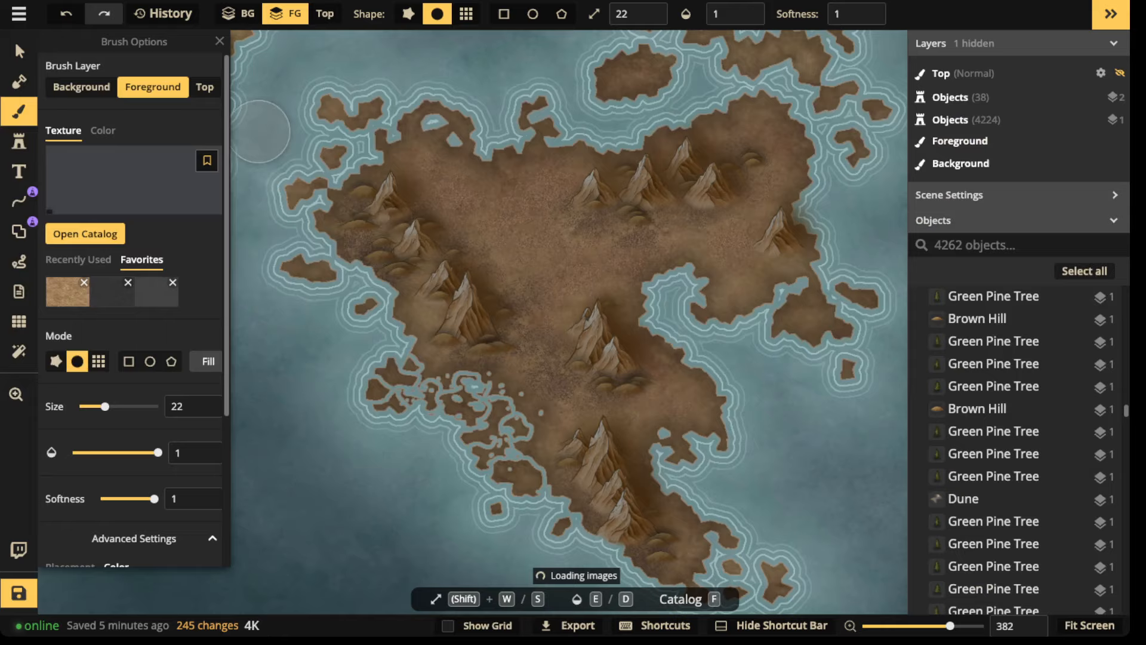
Set the sand texture's placement size to 13.15, the brush opacity to 0.41 and the brush size to 12.
scroll(520, 289, "up", 4)
scroll(135, 298, "down", 3)
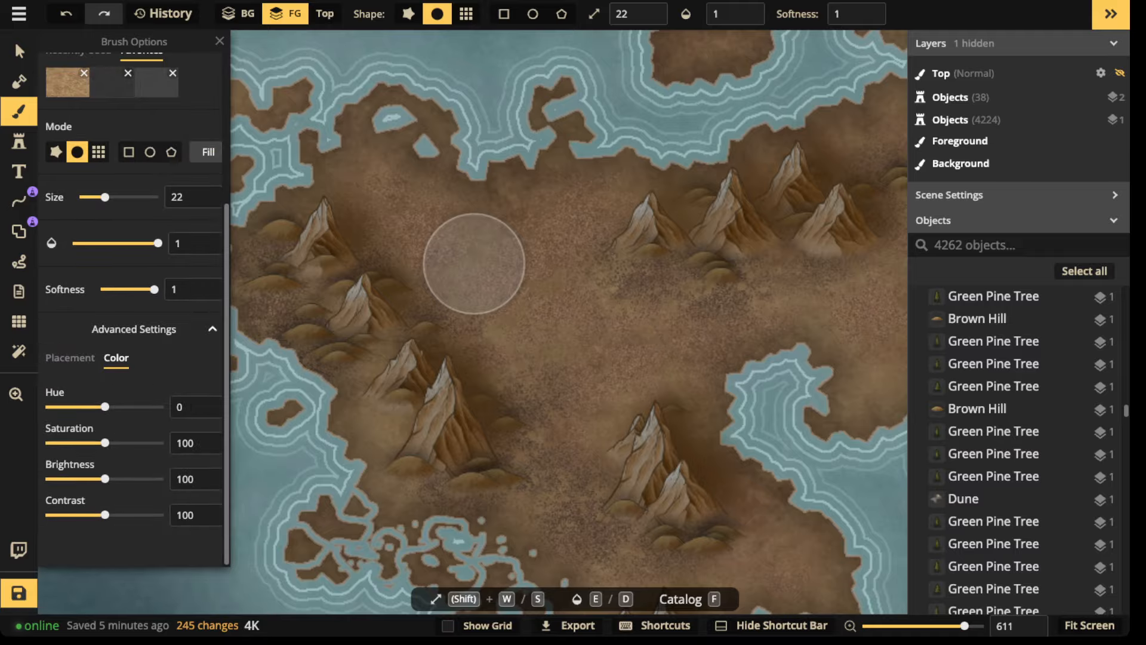
left_click(70, 358)
left_click_drag(115, 429, 70, 430)
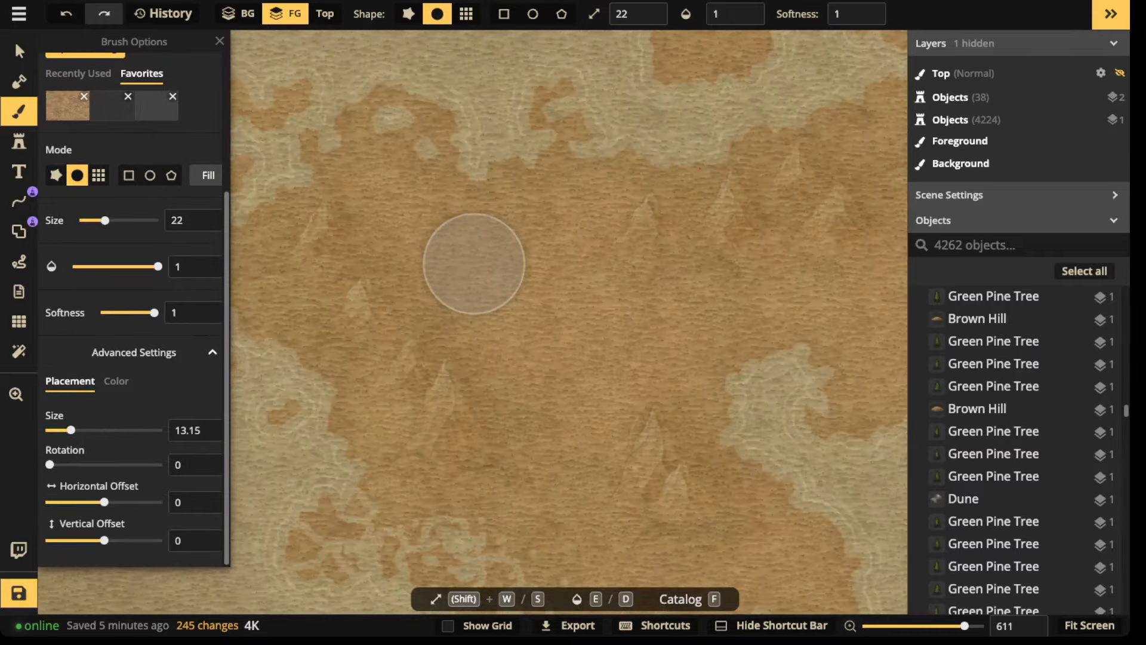
left_click(723, 13)
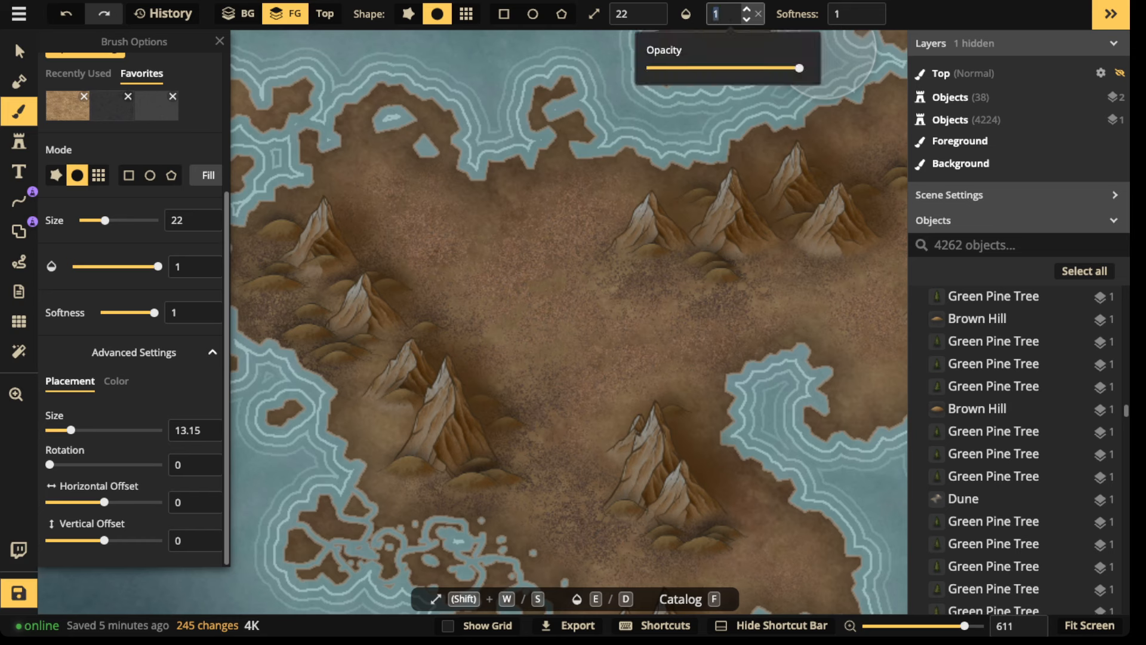
type("0.41")
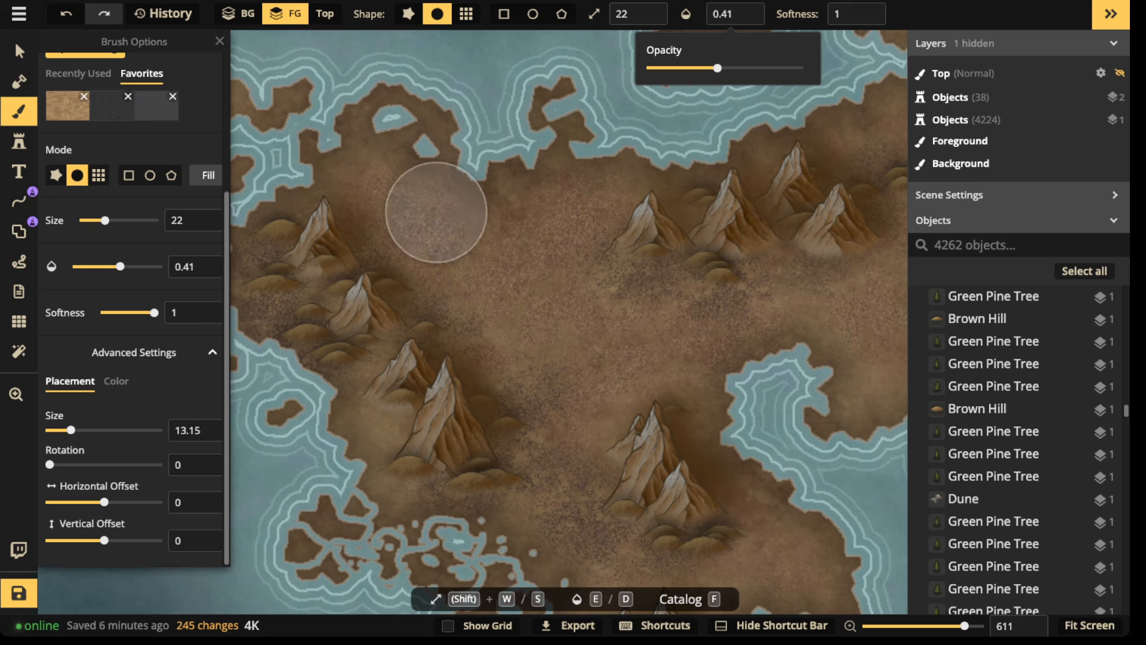
key("shift+s")
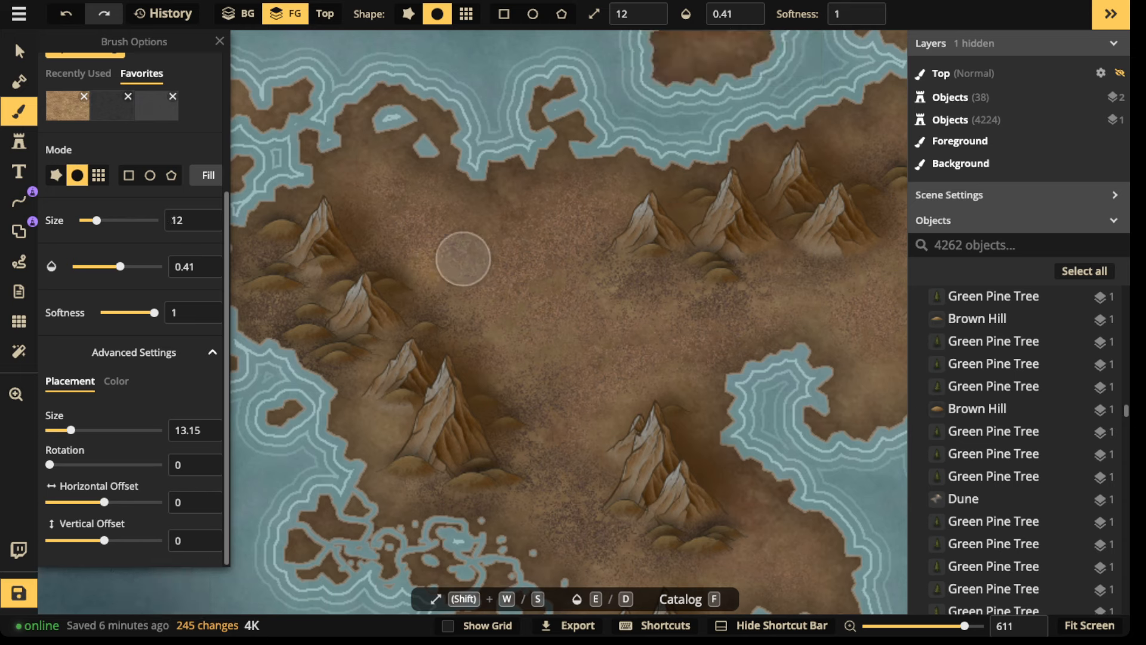
Paint the sand texture over the central basin between the mountain ranges, building up the middle and blending the edges outward.
mouse_move(458, 259)
left_mouse_down()
mouse_move(491, 255)
mouse_move(458, 289)
mouse_move(477, 301)
mouse_move(537, 296)
mouse_move(495, 367)
mouse_move(569, 373)
mouse_move(581, 337)
mouse_move(632, 331)
mouse_move(601, 364)
mouse_move(593, 411)
mouse_move(524, 407)
mouse_move(639, 365)
mouse_move(540, 298)
mouse_move(549, 262)
mouse_move(481, 283)
mouse_move(421, 266)
mouse_move(488, 362)
left_mouse_up()
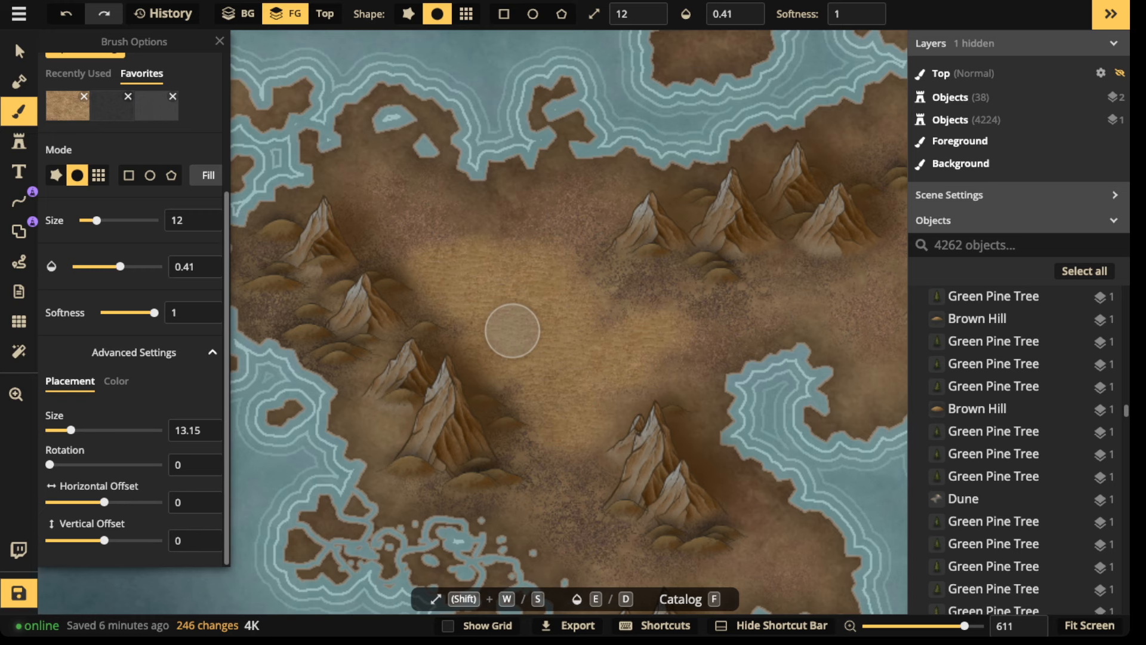
mouse_move(533, 287)
left_mouse_down()
mouse_move(553, 349)
mouse_move(570, 345)
mouse_move(571, 418)
left_mouse_up()
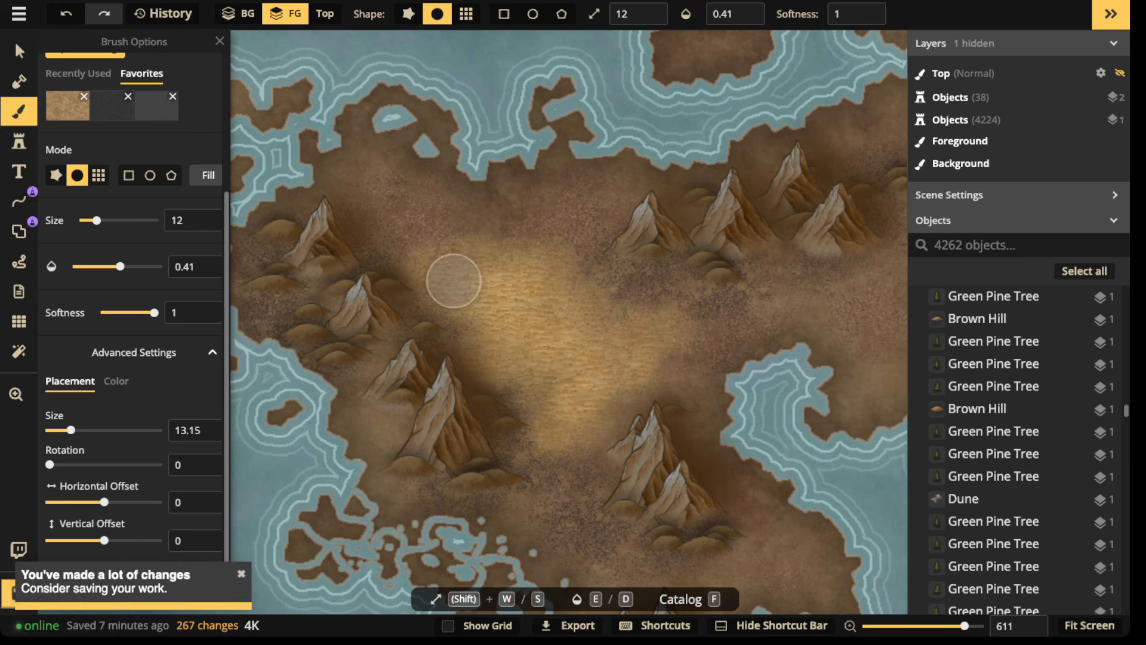
mouse_move(510, 271)
left_mouse_down()
mouse_move(558, 235)
mouse_move(537, 211)
mouse_move(567, 226)
mouse_move(598, 200)
mouse_move(592, 223)
mouse_move(596, 198)
mouse_move(532, 207)
mouse_move(547, 231)
mouse_move(590, 225)
mouse_move(506, 234)
mouse_move(475, 209)
mouse_move(391, 223)
mouse_move(372, 188)
mouse_move(407, 213)
mouse_move(384, 241)
left_mouse_up()
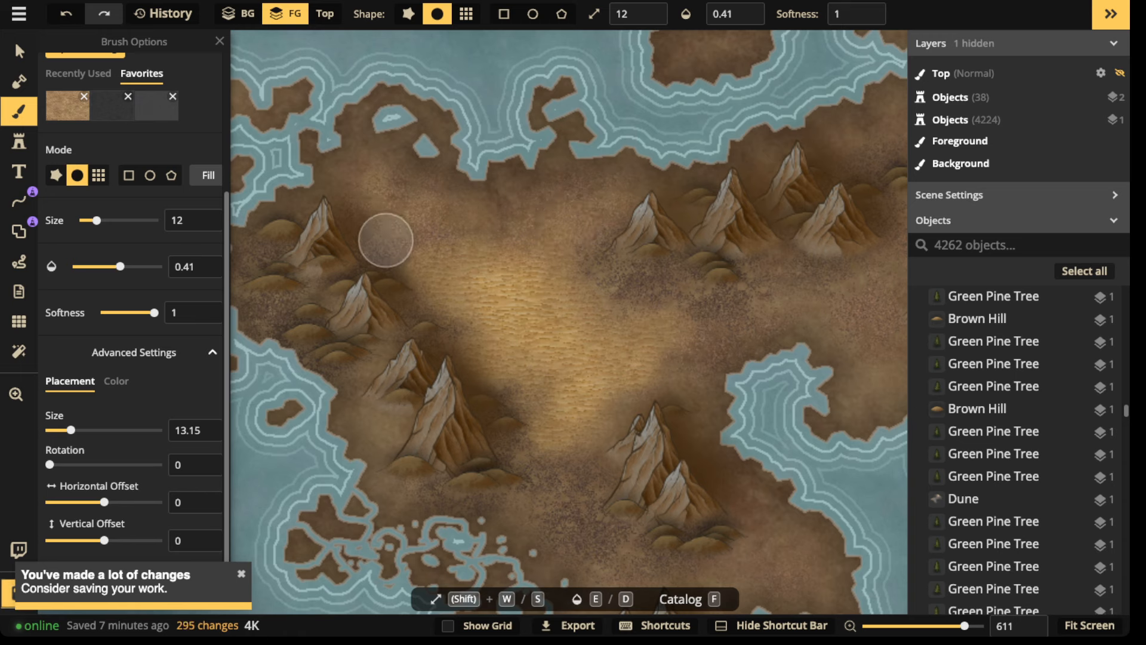
mouse_move(579, 455)
left_mouse_down()
mouse_move(556, 466)
mouse_move(574, 478)
mouse_move(560, 496)
mouse_move(528, 513)
mouse_move(586, 501)
mouse_move(551, 522)
mouse_move(585, 529)
mouse_move(555, 455)
left_mouse_up()
mouse_move(673, 358)
left_mouse_down()
mouse_move(697, 330)
mouse_move(721, 332)
mouse_move(714, 306)
mouse_move(743, 323)
mouse_move(764, 301)
mouse_move(790, 306)
mouse_move(778, 325)
mouse_move(668, 363)
mouse_move(685, 391)
mouse_move(666, 369)
mouse_move(649, 372)
mouse_move(688, 371)
mouse_move(694, 399)
mouse_move(683, 371)
mouse_move(605, 404)
left_mouse_up()
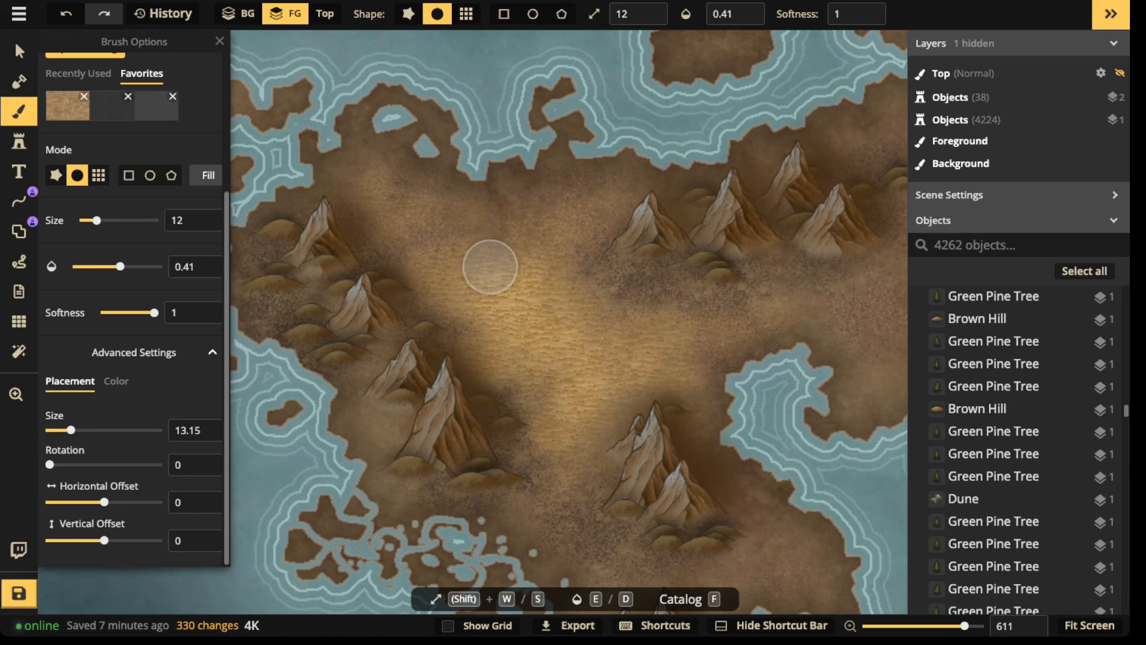
Shift the brown hill at the foot of the large western mountain slightly east.
scroll(386, 225, "down", 3)
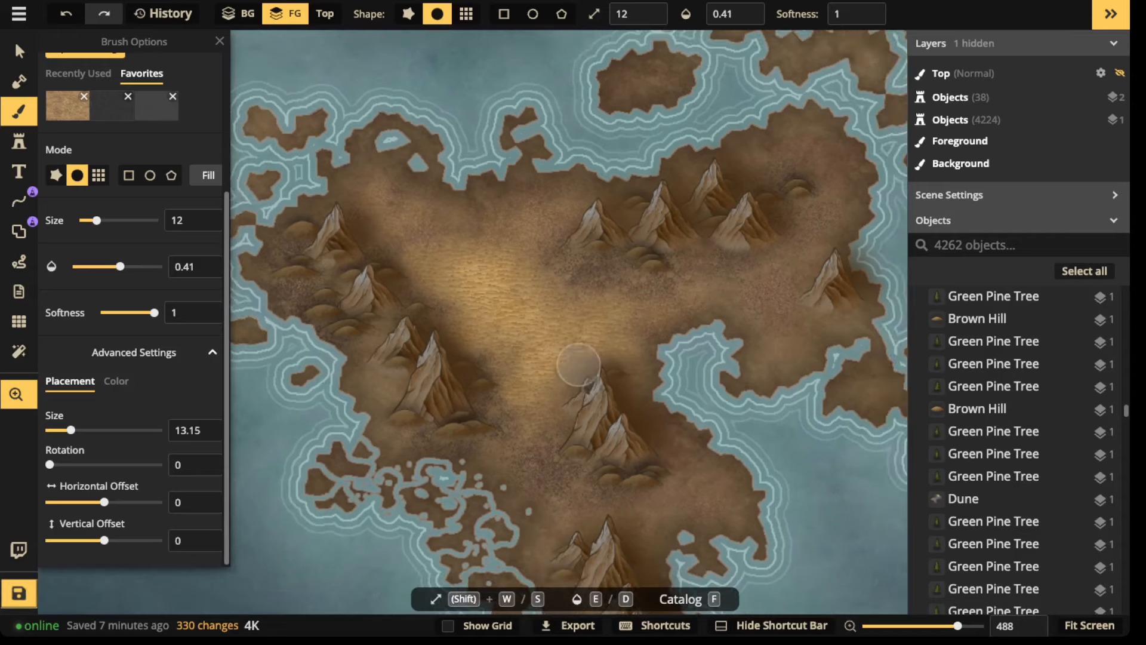
left_click_drag(578, 365, 582, 236)
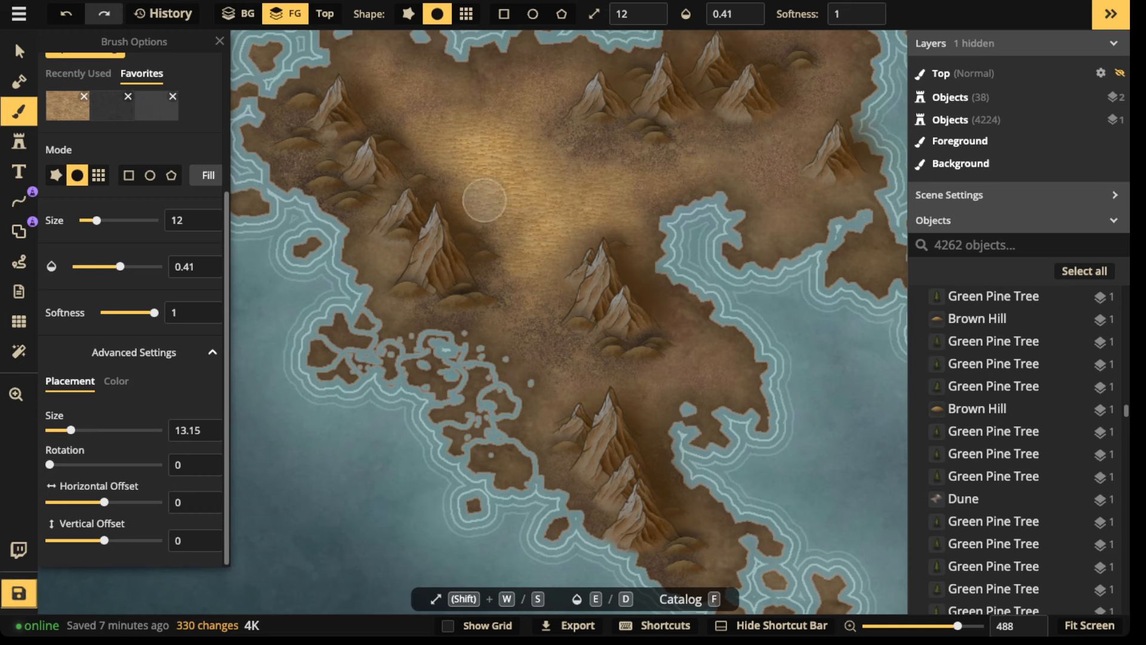
key("q")
key("q")
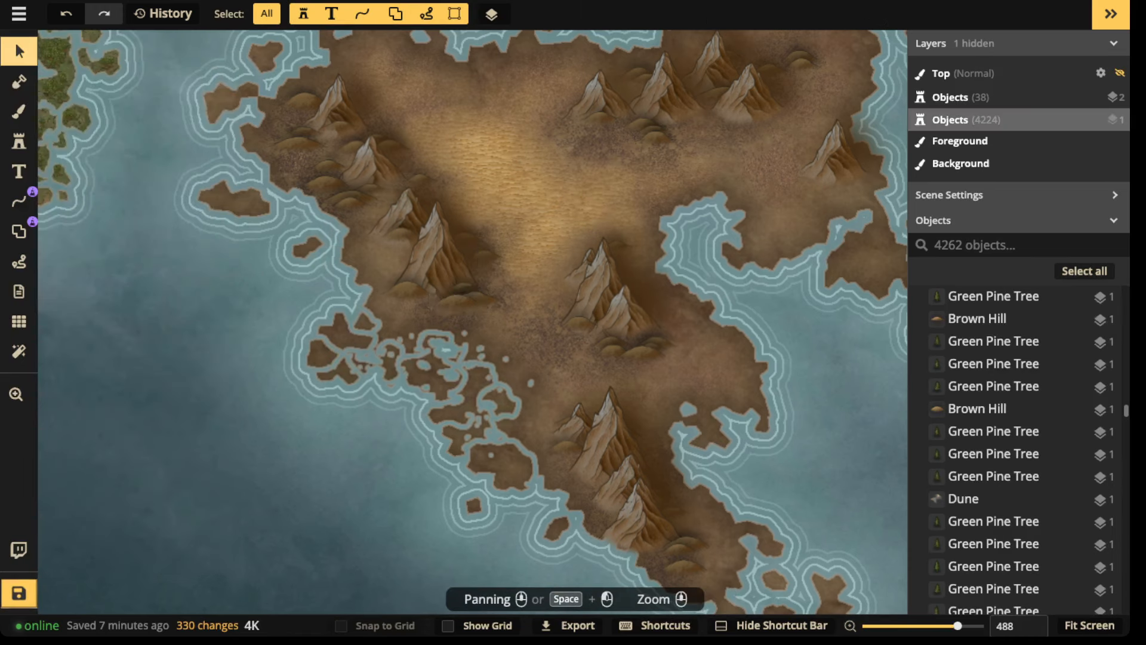
mouse_move(457, 302)
left_mouse_down()
mouse_move(462, 315)
mouse_move(491, 301)
left_mouse_up()
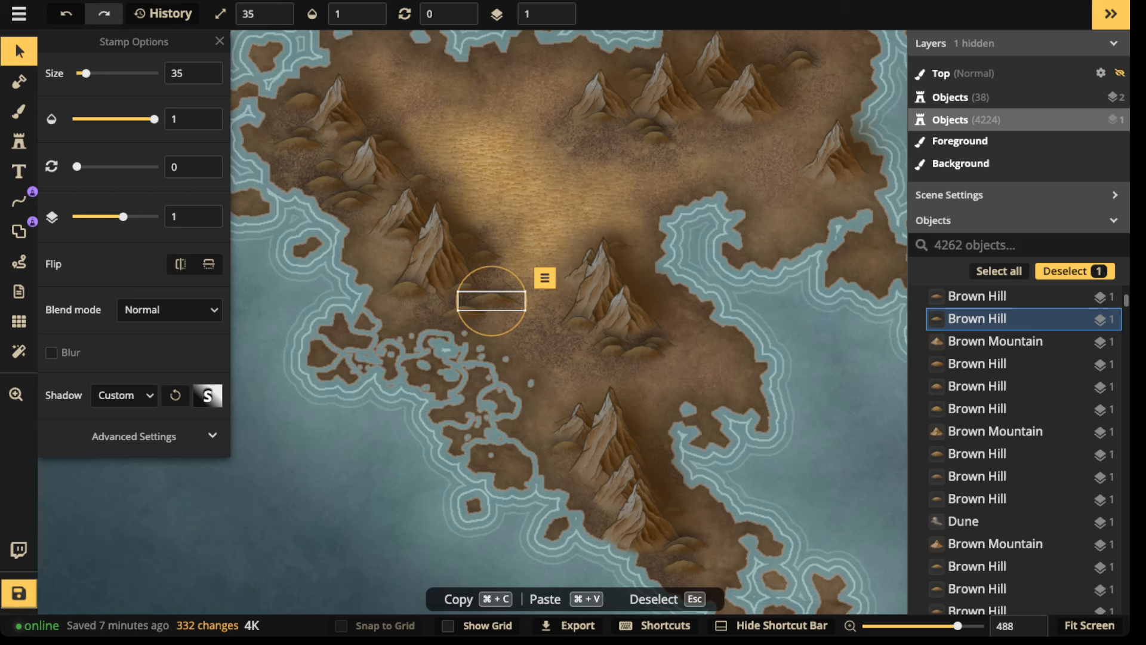
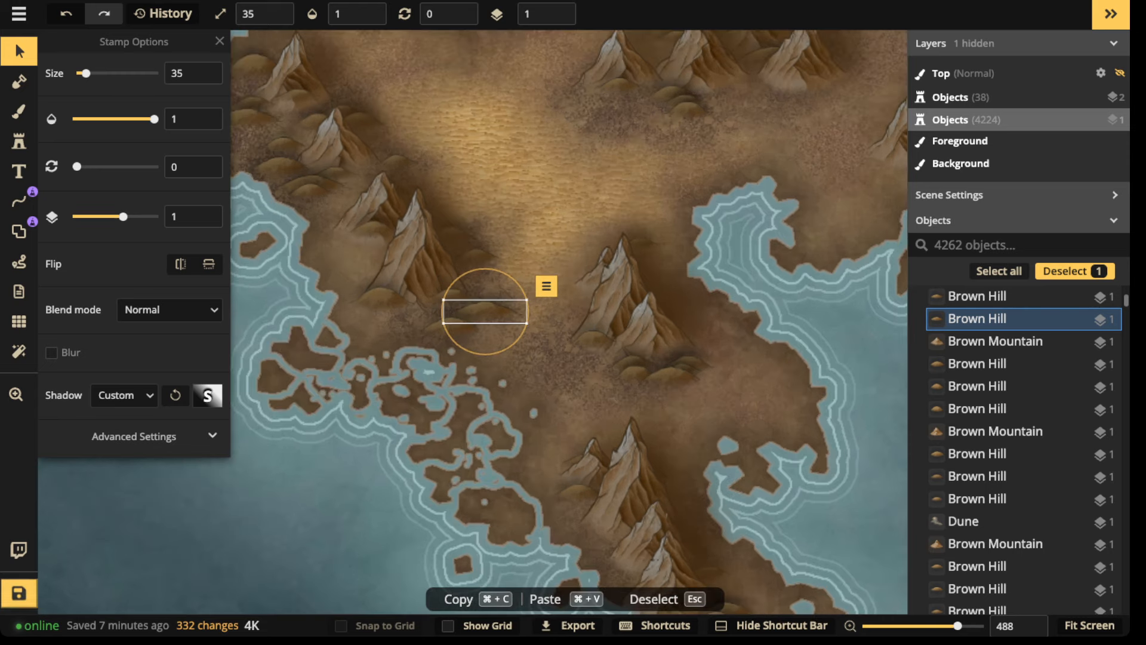
Choose the brown pine tree stamp from the Simple Trees group of Fantasy World in the stamp catalog.
key("b")
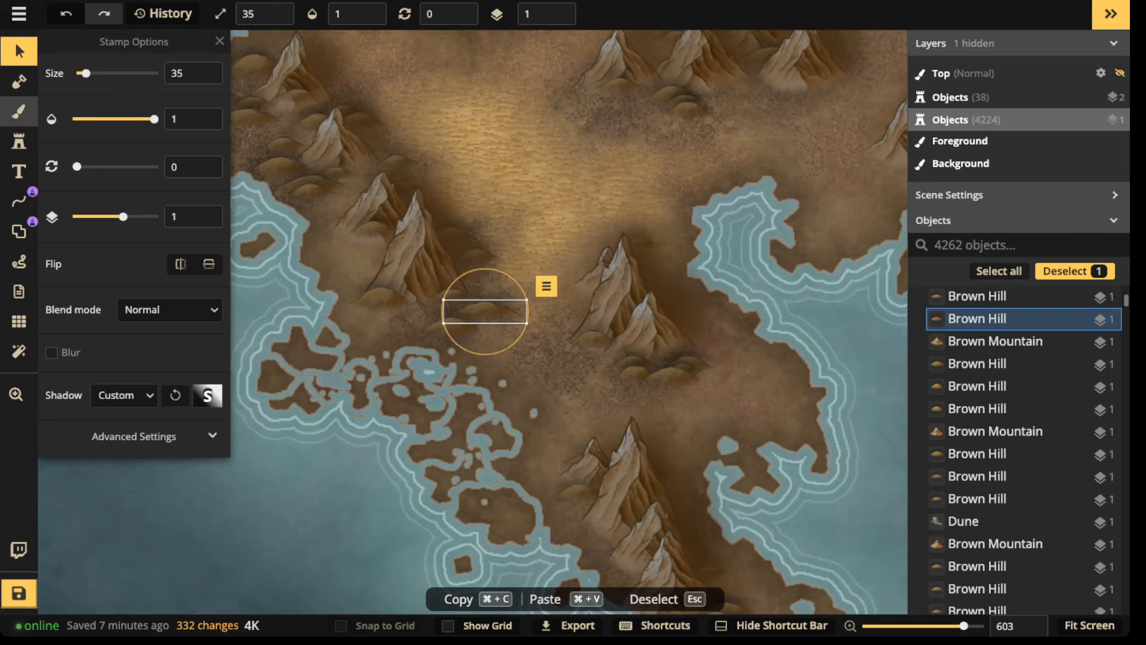
key("o")
key("f")
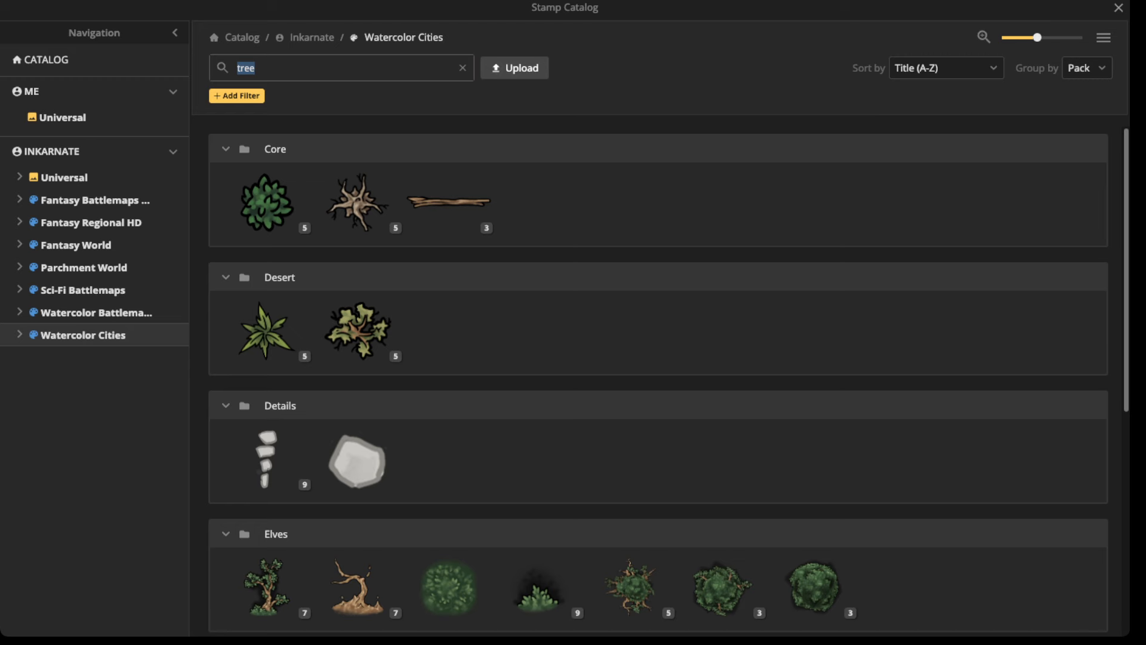
scroll(658, 382, "down", 1)
left_click(76, 245)
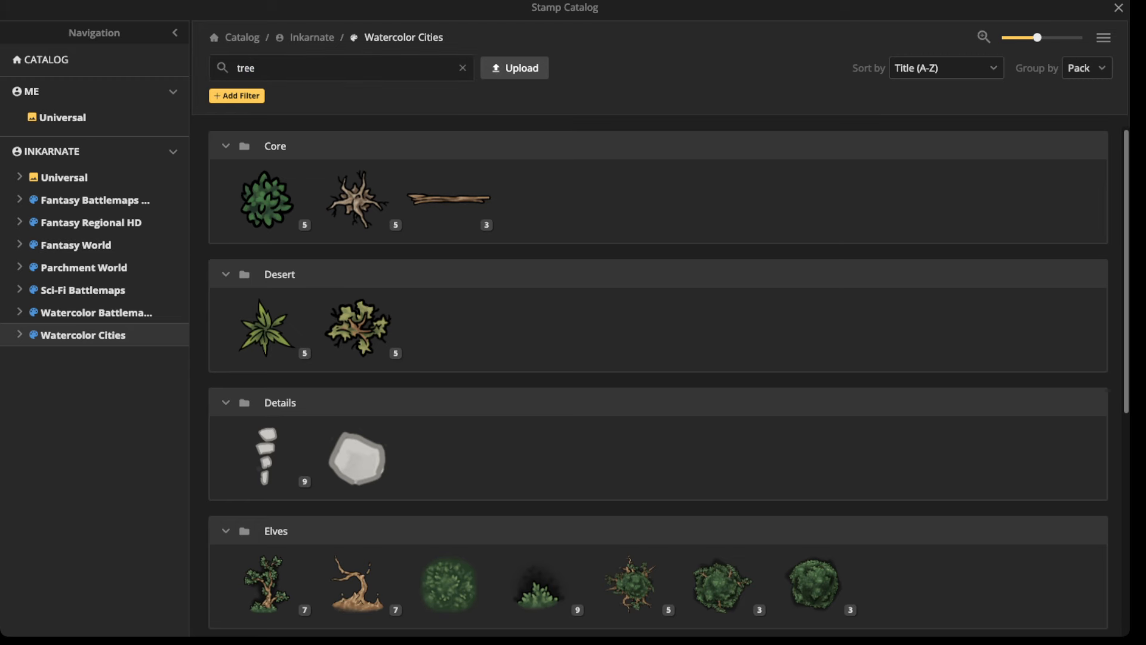
scroll(448, 200, "down", 5)
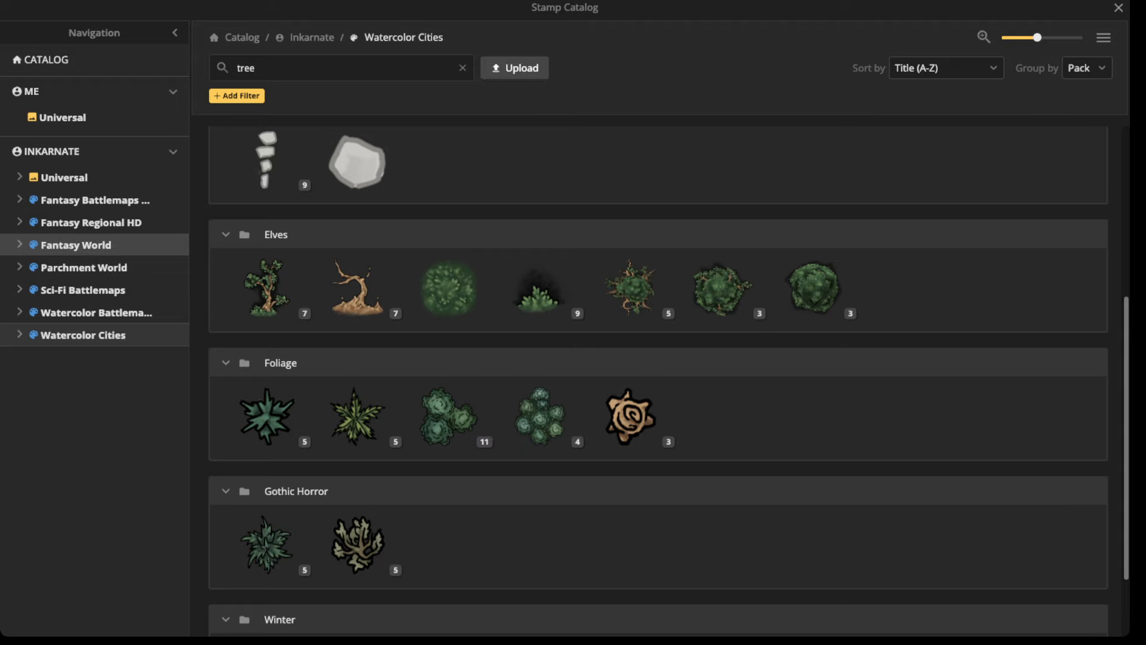
left_click(76, 245)
scroll(382, 370, "down", 3)
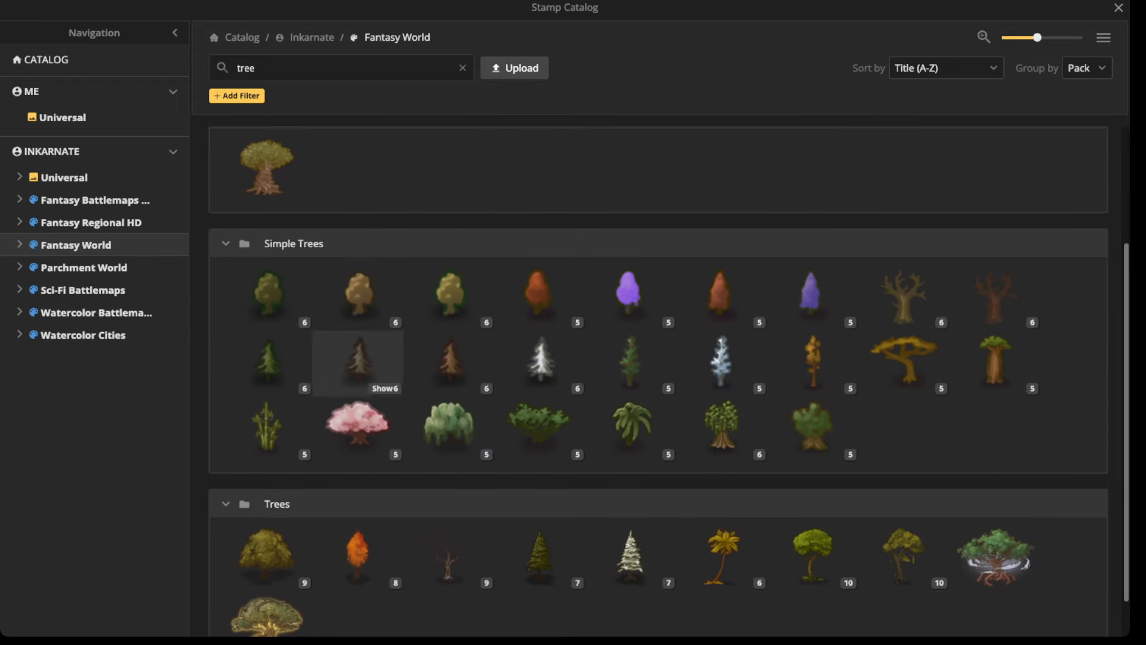
left_click(451, 327)
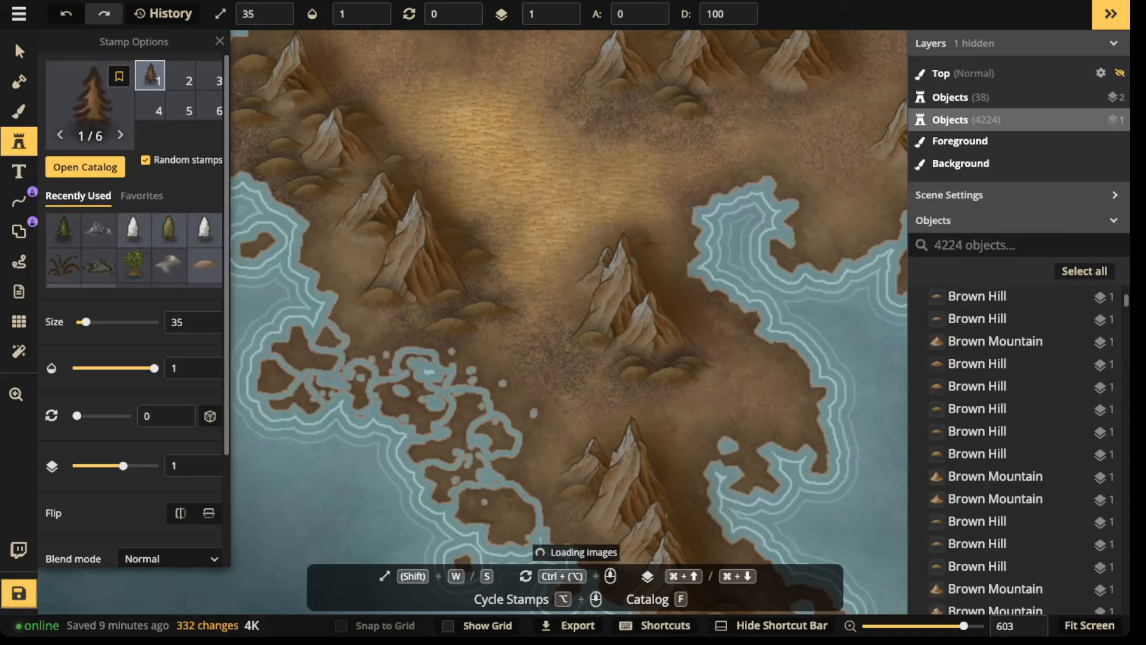
Set the brown pine tree stamp's size to 45.
scroll(541, 334, "up", 4)
key("w")
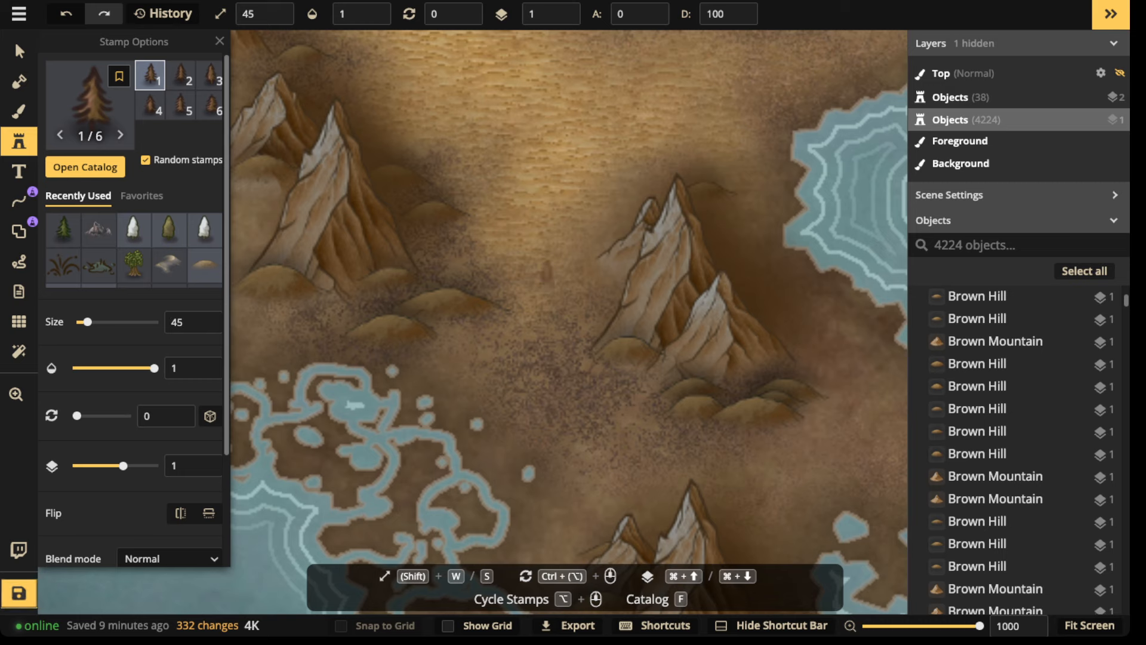
scroll(541, 335, "down", 5)
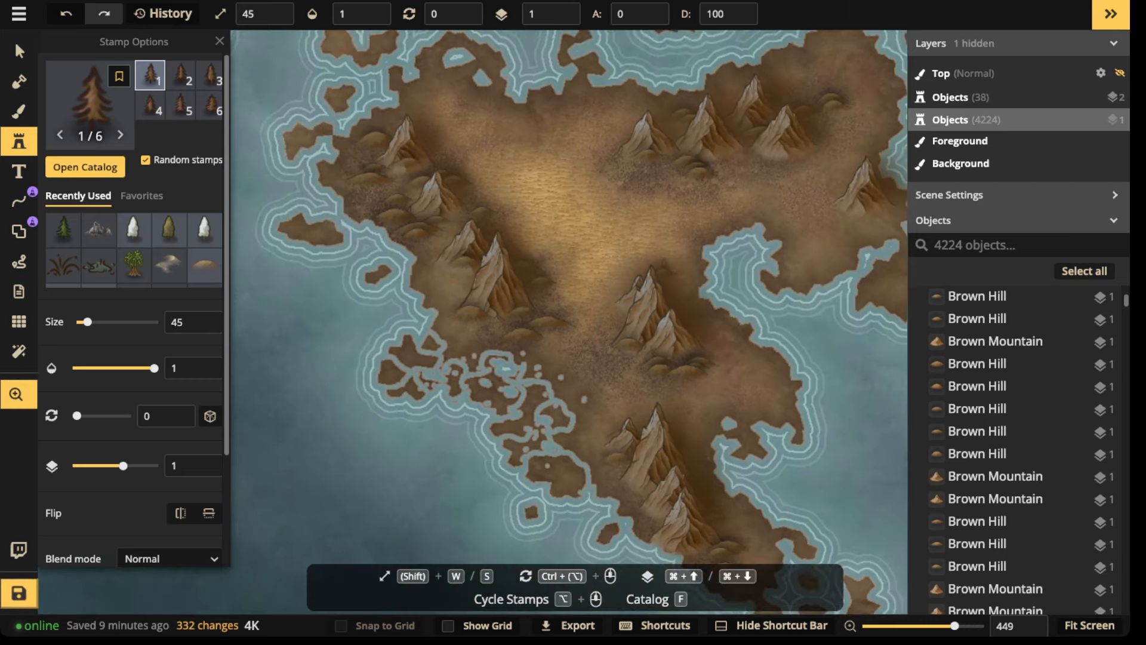
Compare the pine tree stamp's size with the trees on the swampy southern peninsula, trying size 35 before restoring 45.
left_click_drag(541, 311, 452, 437)
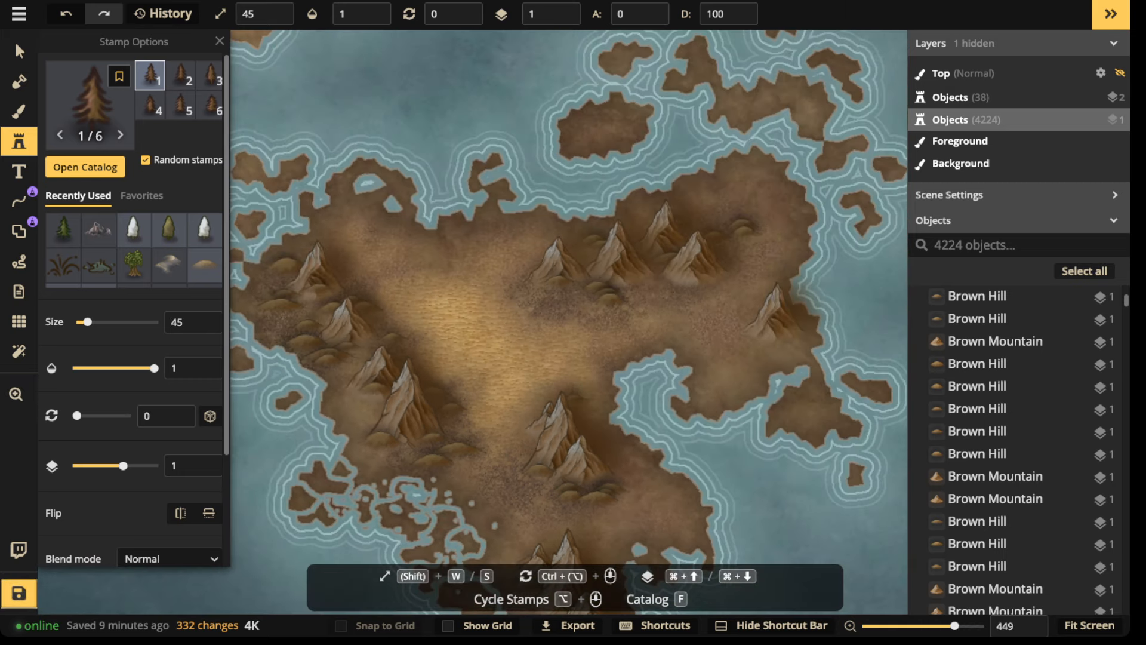
key("space")
left_click_drag(417, 293, 883, 521)
scroll(471, 377, "up", 5)
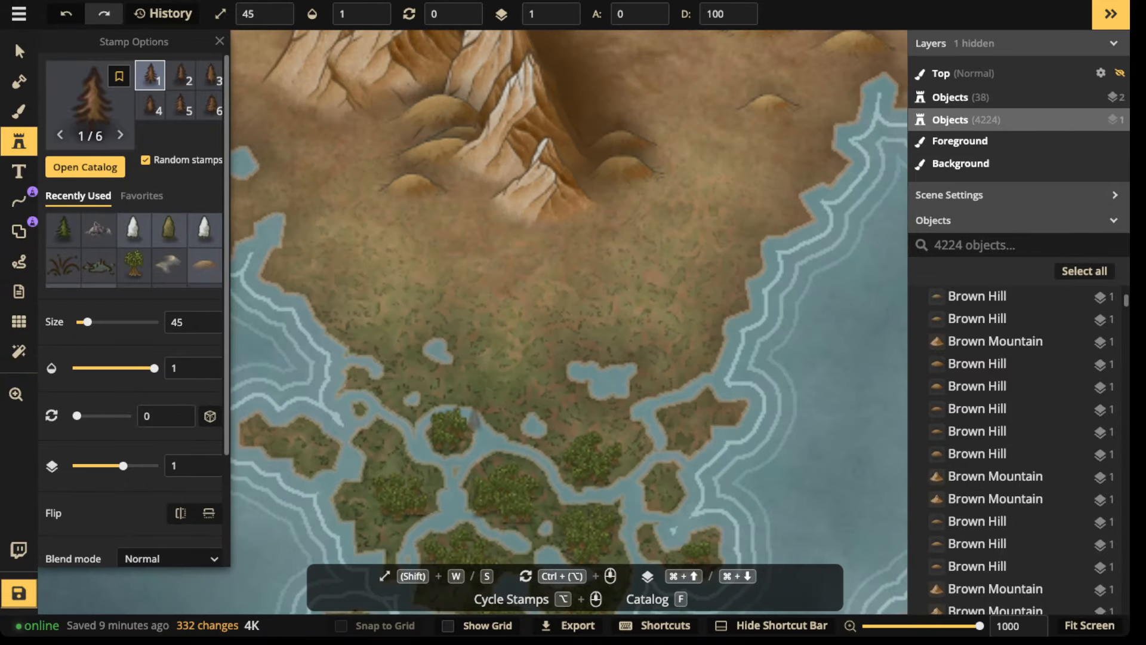
key("s")
scroll(512, 421, "down", 3)
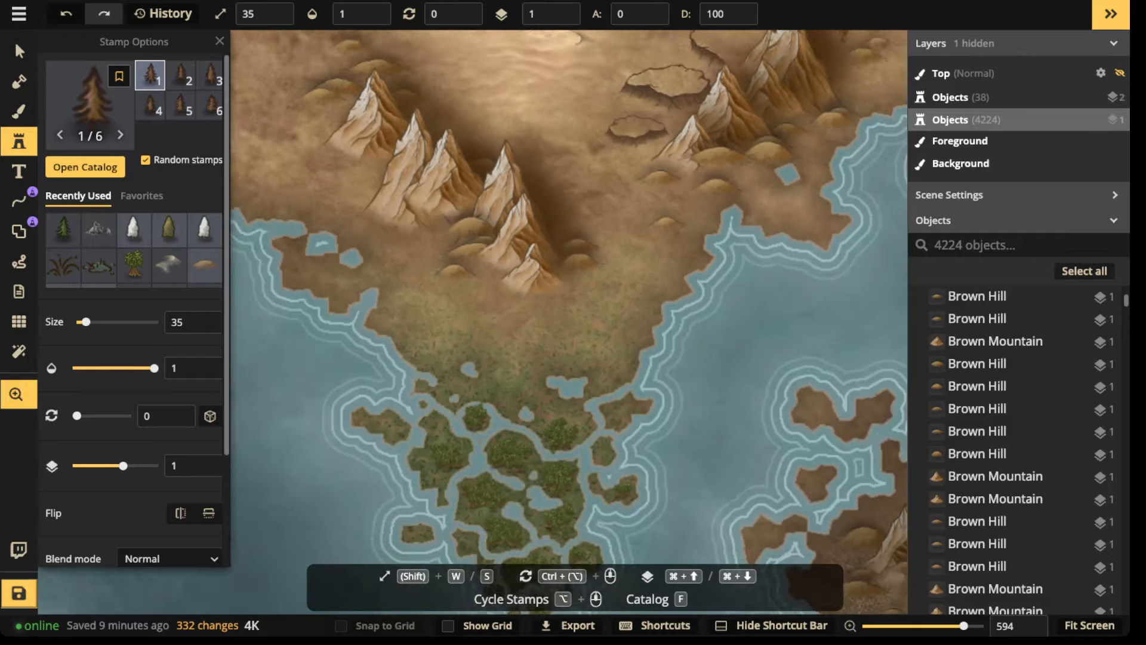
scroll(472, 382, "up", 3)
key("w")
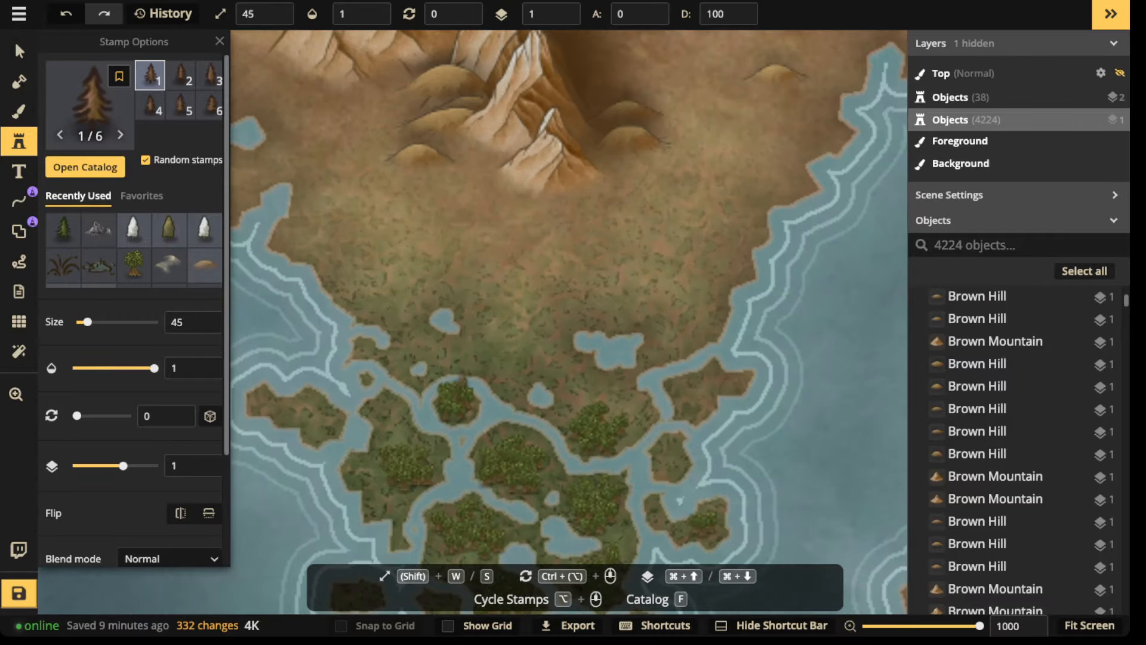
scroll(472, 382, "down", 3)
key("space")
left_click_drag(471, 382, 257, 337)
left_click_drag(537, 466, 296, 108)
left_click_drag(660, 150, 446, 197)
scroll(446, 197, "down", 1)
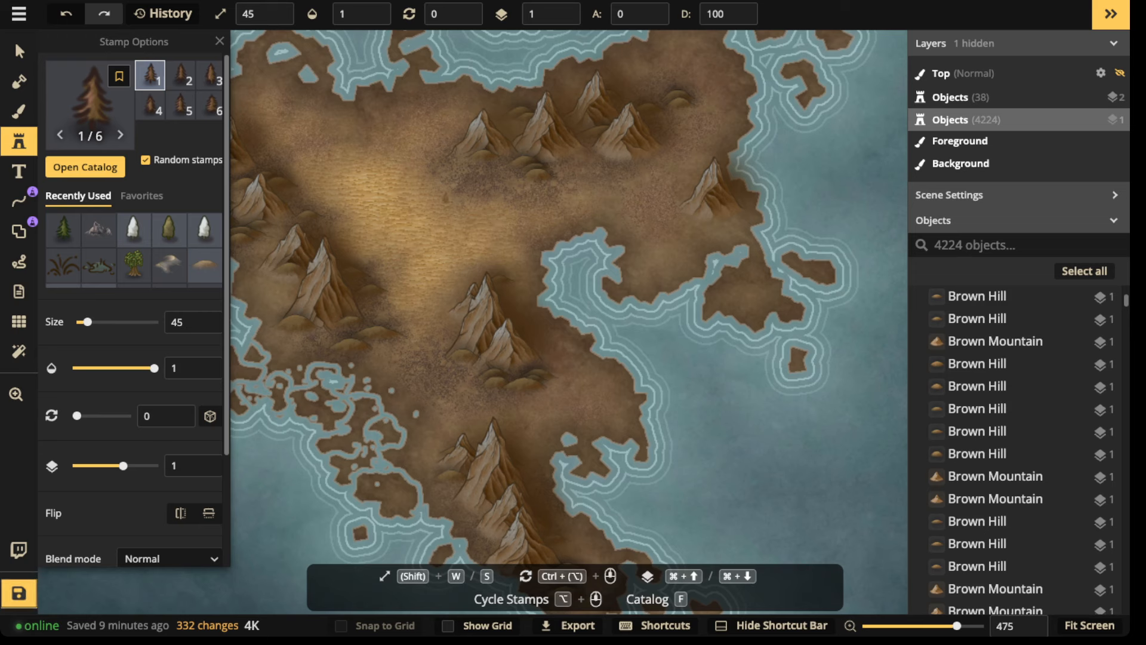
Stamp brown pine trees along the southwestern and southern foot of the island's central mountain, around its hills.
scroll(543, 294, "up", 3)
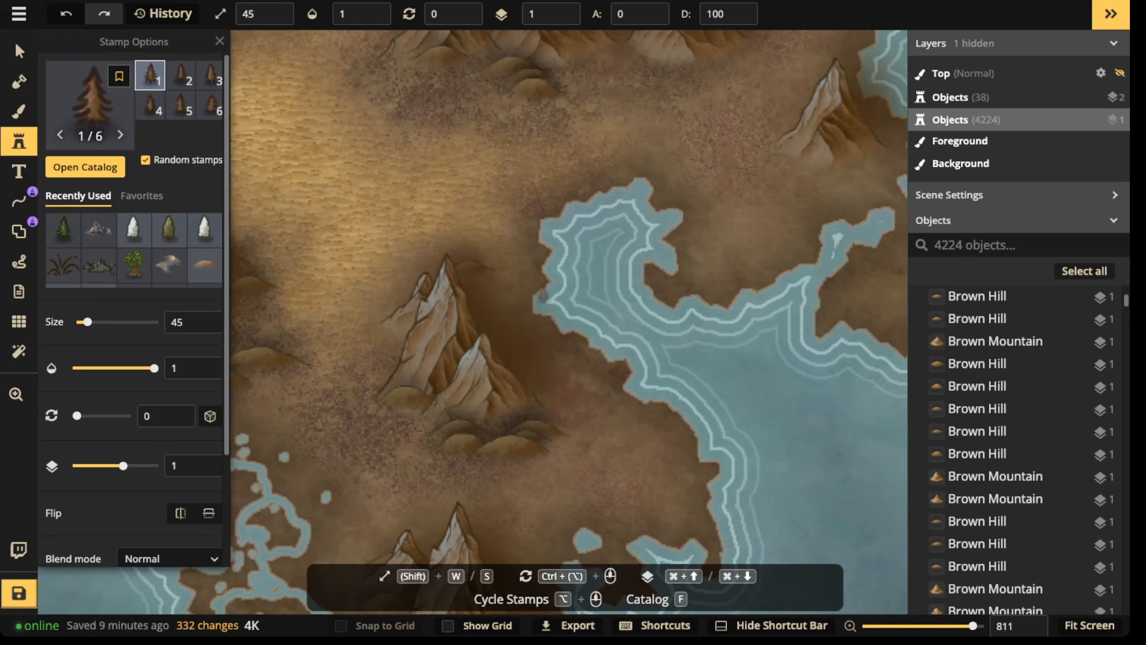
key("space")
left_click_drag(574, 407, 657, 302)
left_click(497, 319)
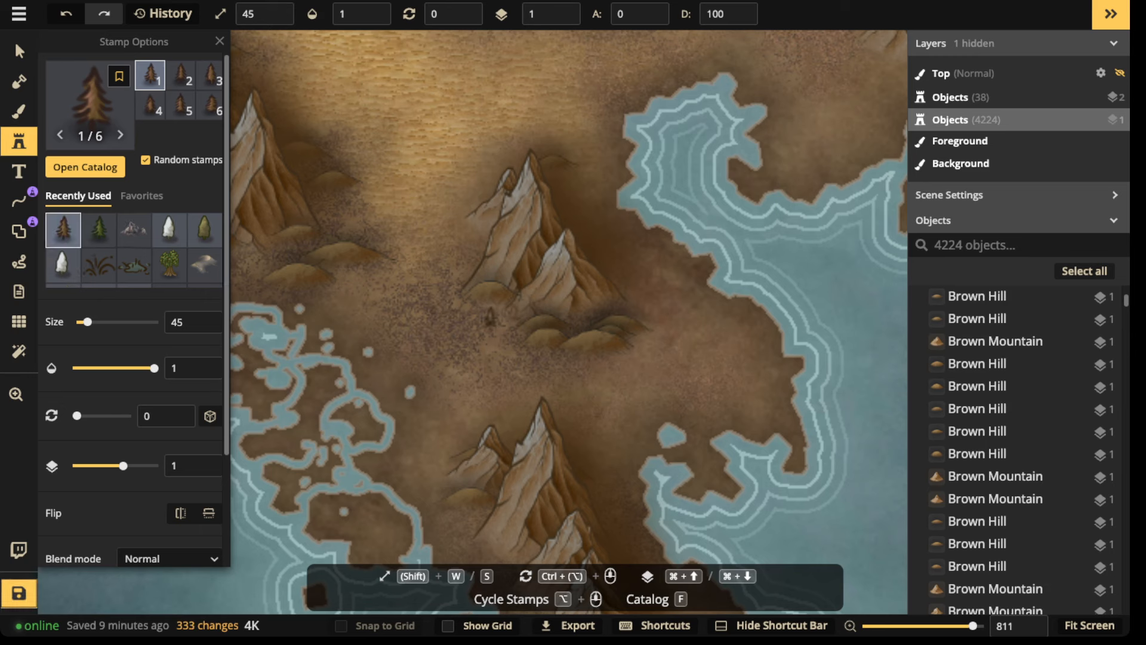
left_click(515, 309)
left_click(522, 309)
left_click(491, 317)
left_click(509, 332)
left_click(517, 343)
left_click(491, 358)
left_click(531, 362)
left_click(563, 362)
left_click(577, 358)
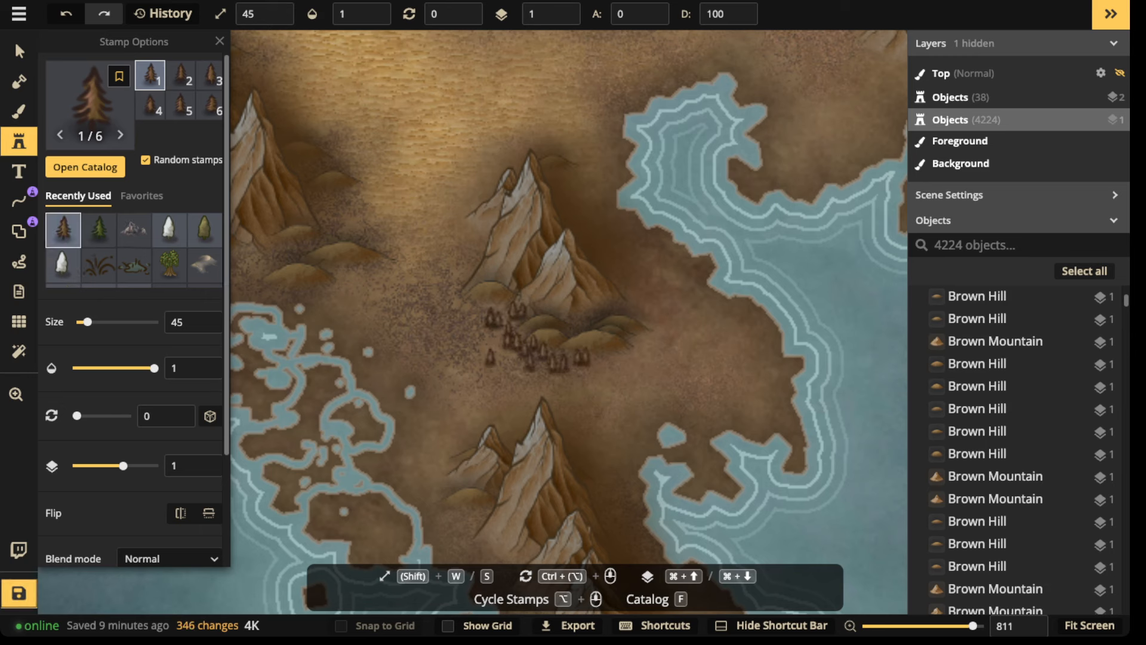
left_click(589, 371)
left_click(576, 377)
Continue the brown pines around the central mountain's southeastern hills and up to its eastern foot.
left_click(620, 357)
left_click(608, 349)
left_click(653, 345)
left_click(642, 323)
left_click(653, 316)
left_click(659, 308)
left_click(668, 306)
left_click(627, 296)
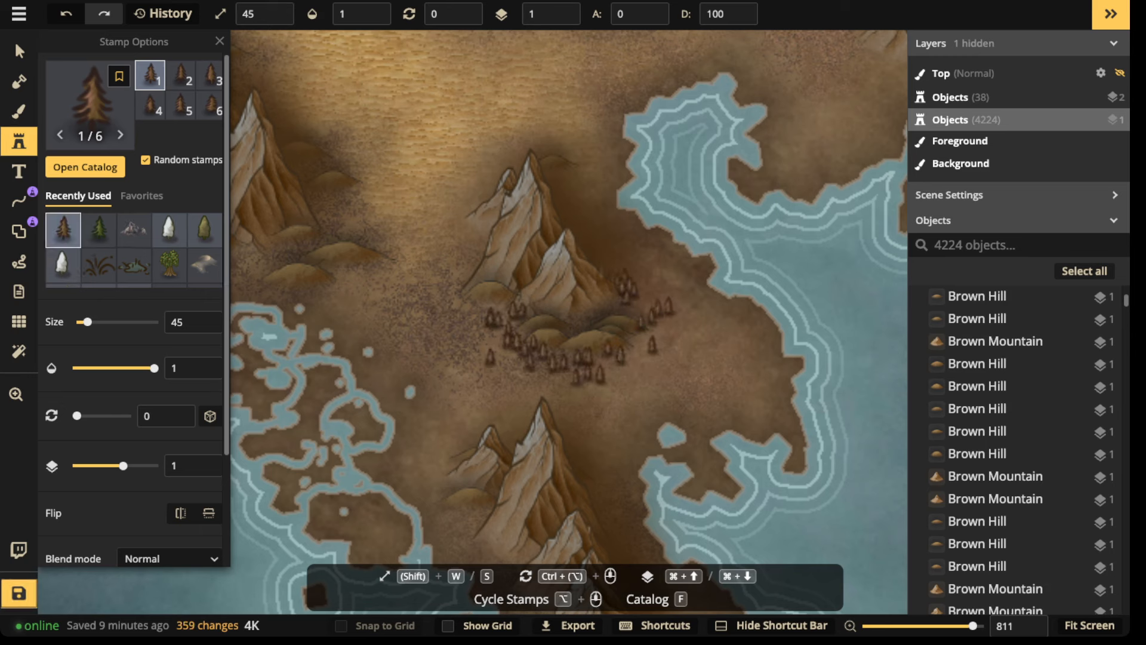
Stamp brown pines up the central mountain's shadowed eastern slope towards the peak.
left_click(604, 263)
left_click(599, 251)
left_click(589, 219)
left_click(599, 229)
left_click(608, 236)
left_click(618, 245)
left_click(632, 250)
left_click(612, 255)
left_click(592, 203)
left_click(580, 209)
left_click(572, 175)
left_click(569, 201)
Thicken the pine grove southeast of the central mountain and extend it towards the eastern coast.
left_click(636, 298)
left_click(680, 297)
left_click(648, 320)
left_click(669, 326)
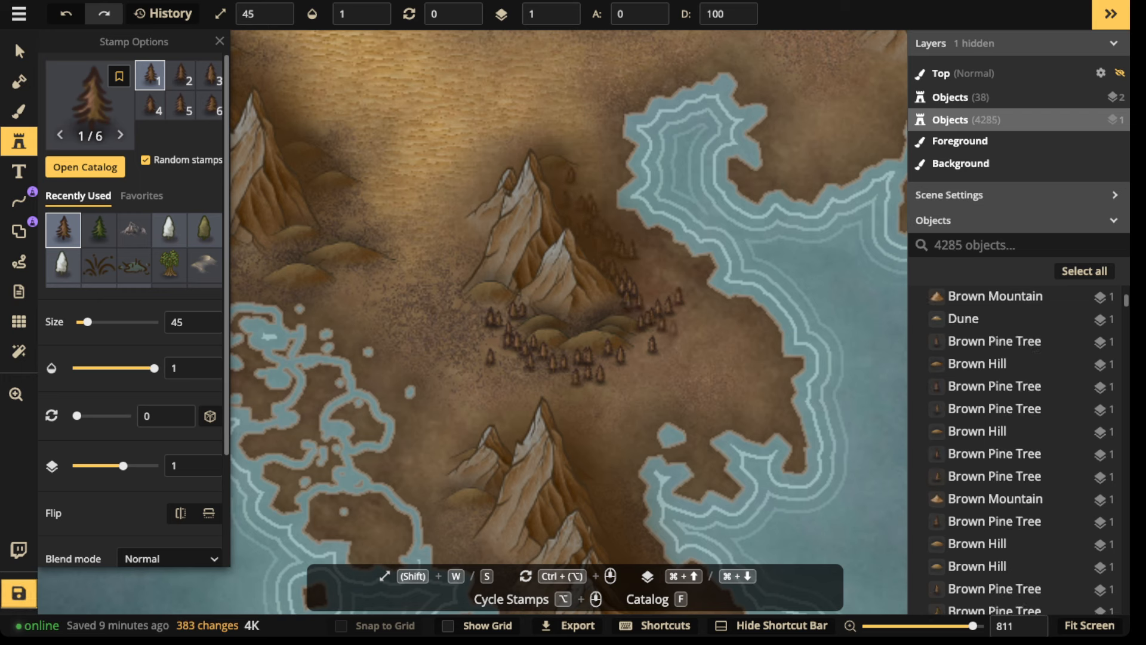
left_click(707, 344)
left_click(659, 337)
left_click(647, 360)
left_click(621, 366)
left_click(535, 361)
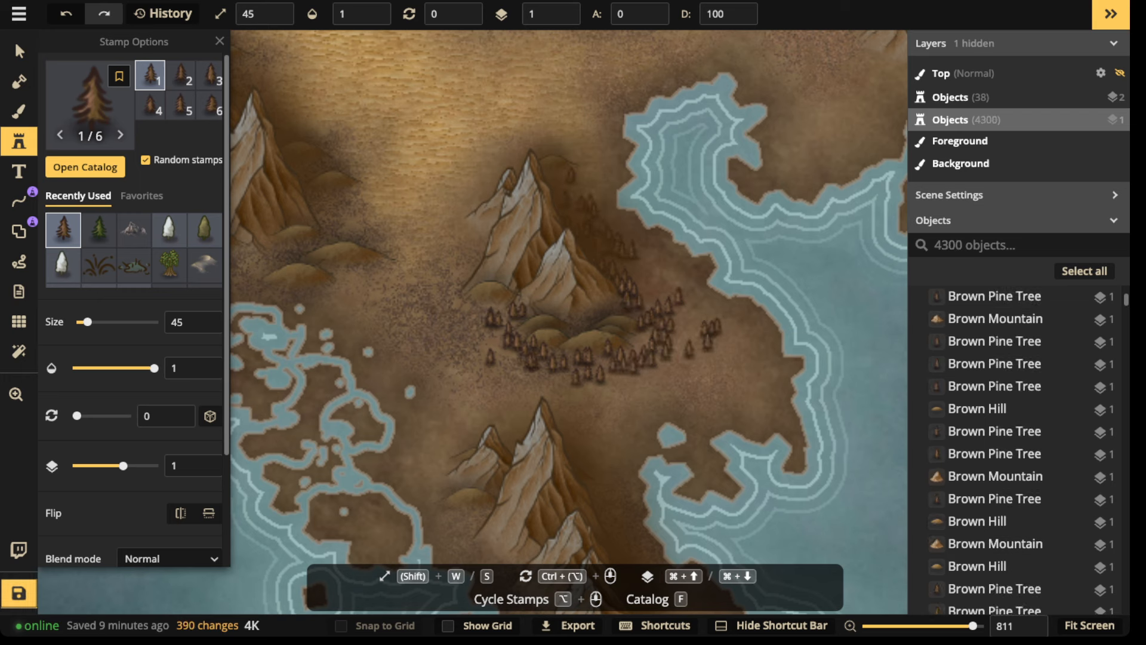
Stamp a row of brown pines behind the southern mountain and a grove west of the central mountain.
mouse_move(617, 423)
left_mouse_down()
mouse_move(573, 439)
mouse_move(606, 486)
mouse_move(478, 416)
mouse_move(439, 455)
left_mouse_up()
left_click(519, 378)
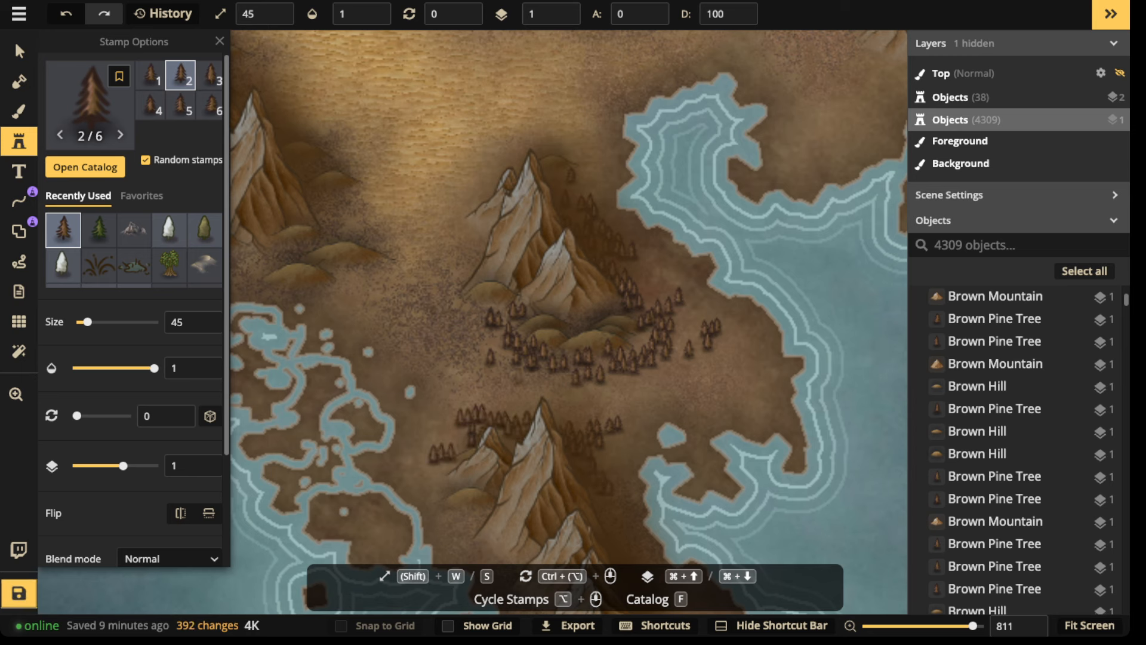
mouse_move(519, 376)
left_mouse_down()
mouse_move(443, 343)
mouse_move(445, 353)
mouse_move(439, 322)
mouse_move(421, 325)
mouse_move(480, 274)
left_mouse_up()
left_click(479, 272)
left_click(470, 266)
left_click(487, 252)
Scatter single brown pines around the western range's hills, between the ranges and east of the central mountain.
left_click(348, 272)
left_click(338, 253)
left_click(322, 289)
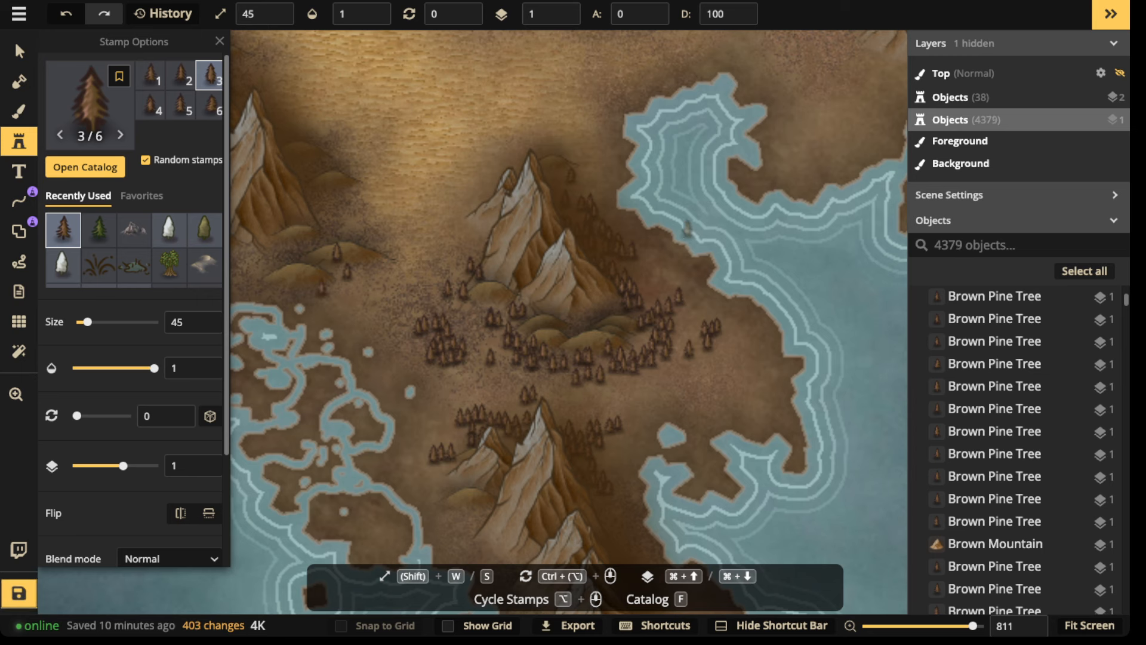
left_click(643, 263)
left_click(687, 274)
left_click(674, 295)
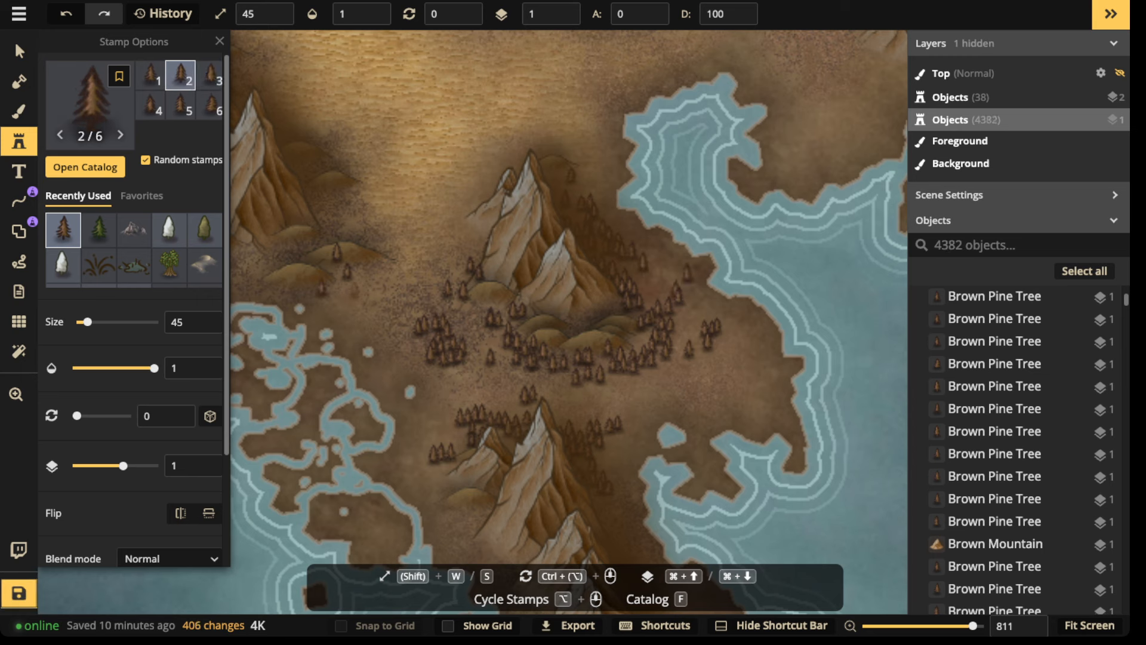
left_click(367, 301)
left_click(346, 327)
left_click(404, 357)
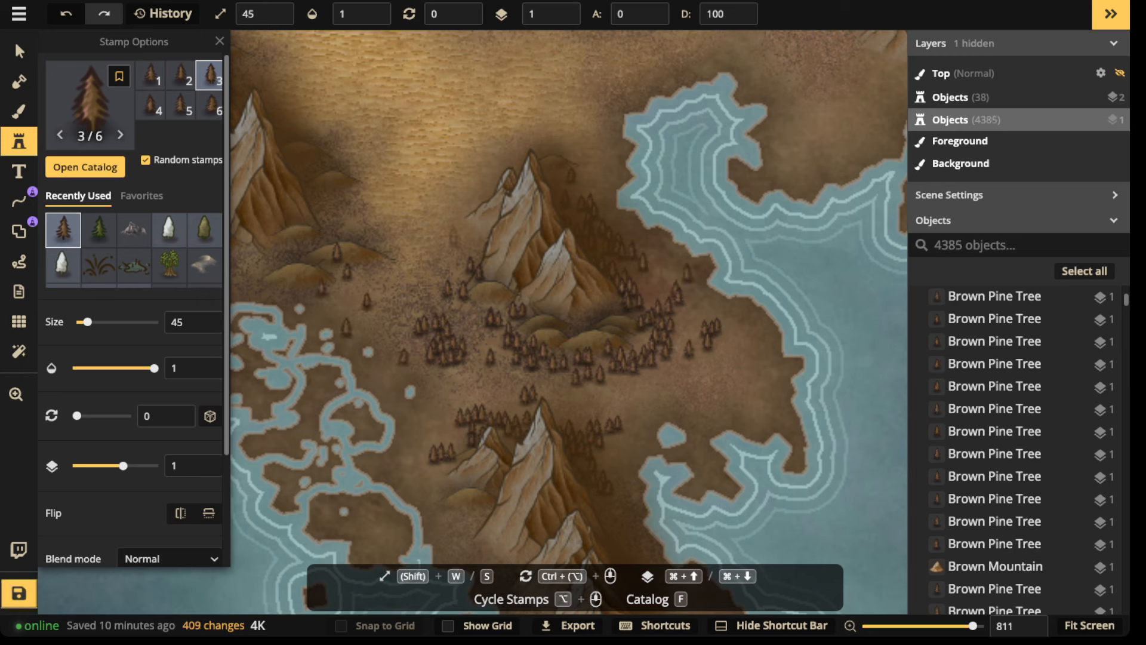
left_click(453, 249)
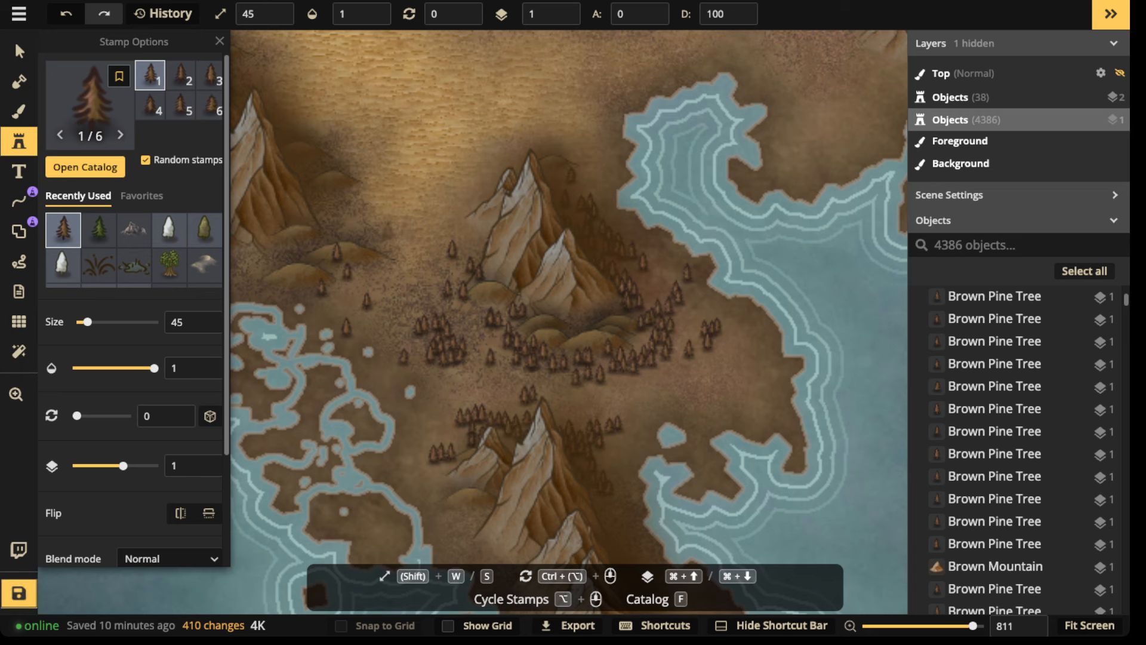
Scatter single brown pines along the sand basin's southern edges and near the coast north of the central mountain.
left_click(385, 234)
left_click(467, 197)
left_click(614, 167)
left_click(609, 107)
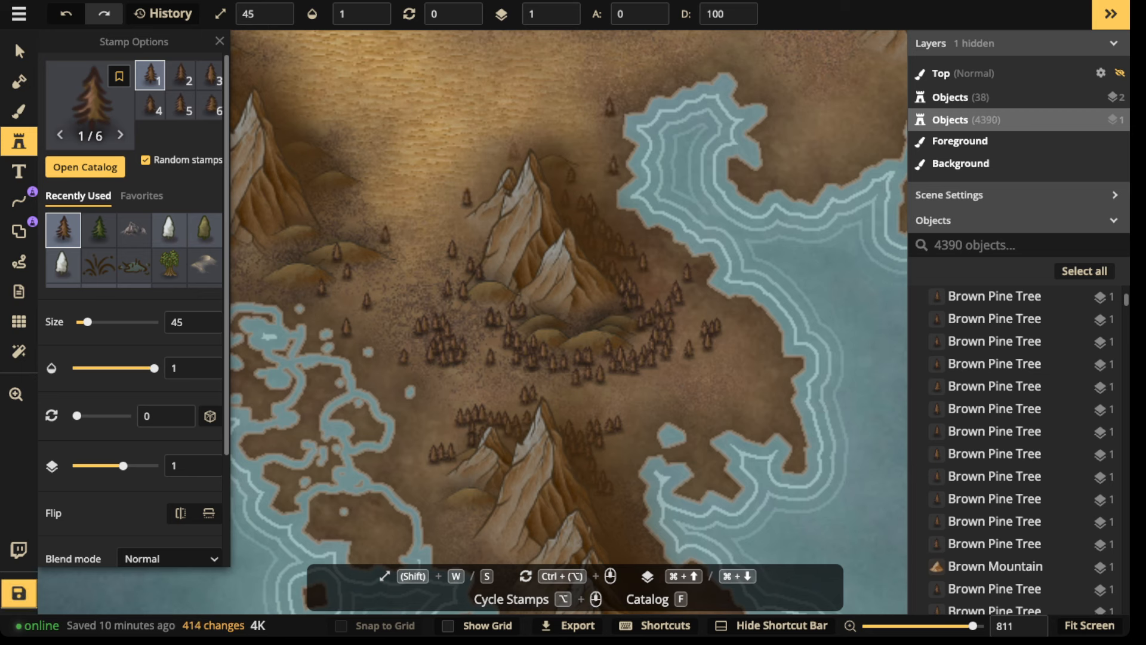
left_click(516, 152)
left_click(473, 173)
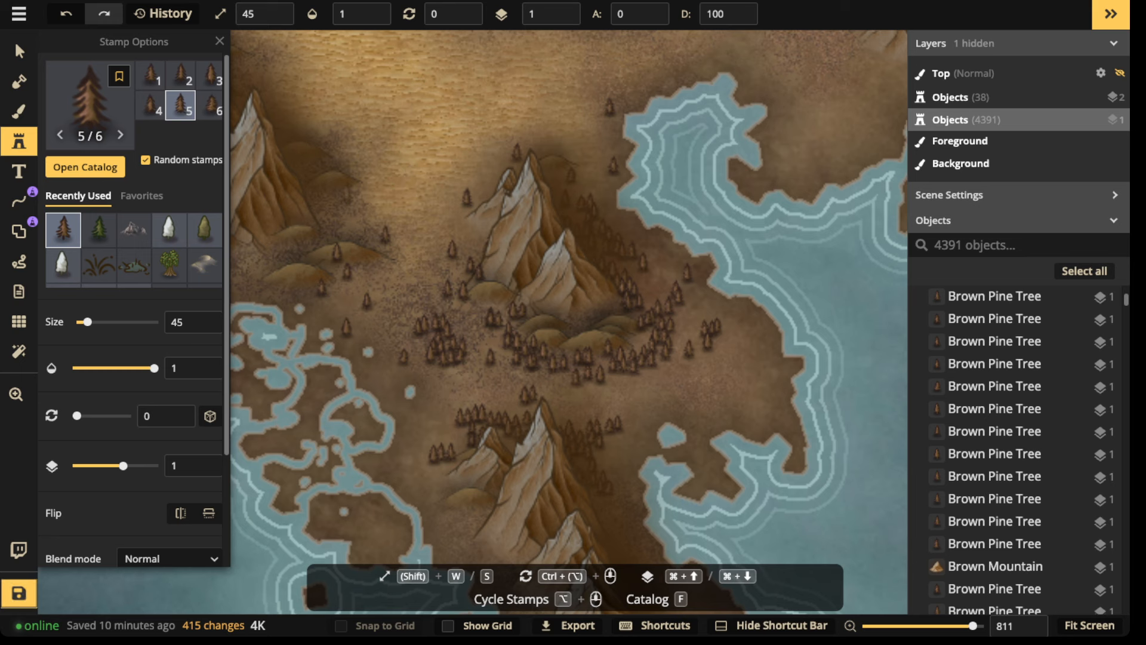
left_click(341, 191)
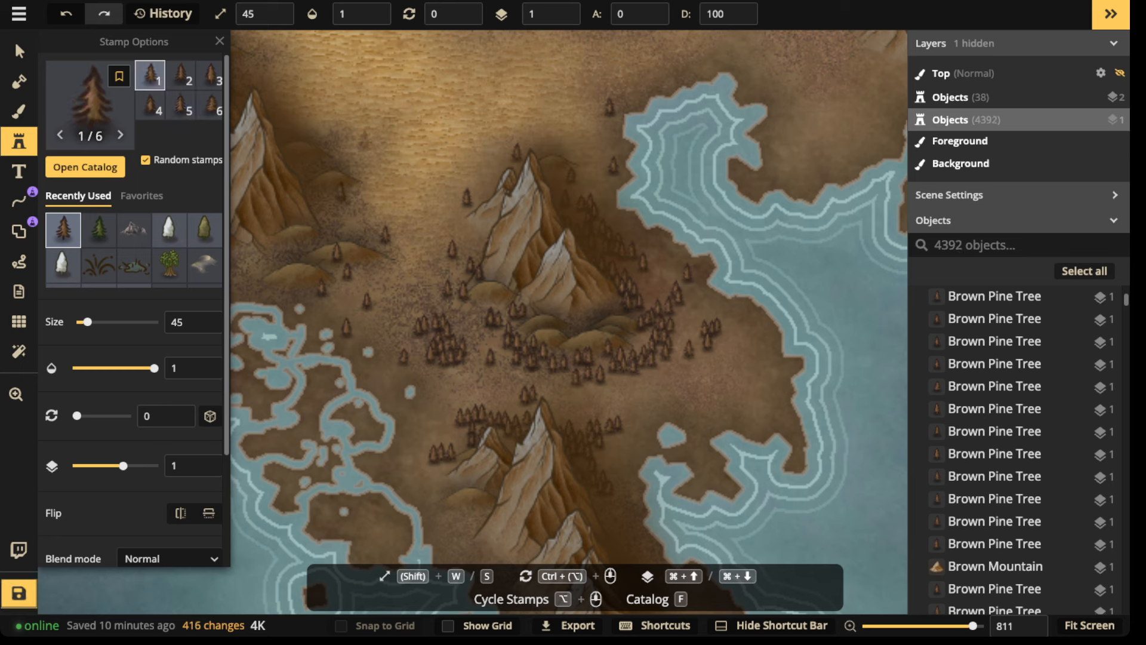
left_click(363, 145)
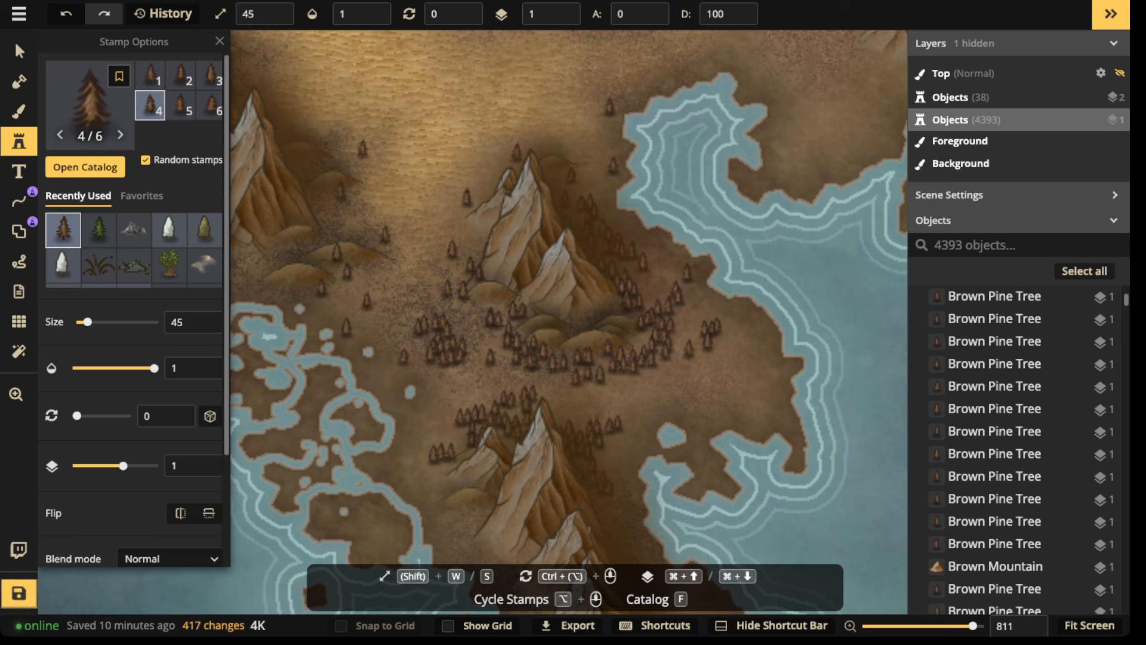
Thicken the pine forest behind the southern mountain and extend it down its eastern slope.
left_click_drag(508, 391, 511, 438)
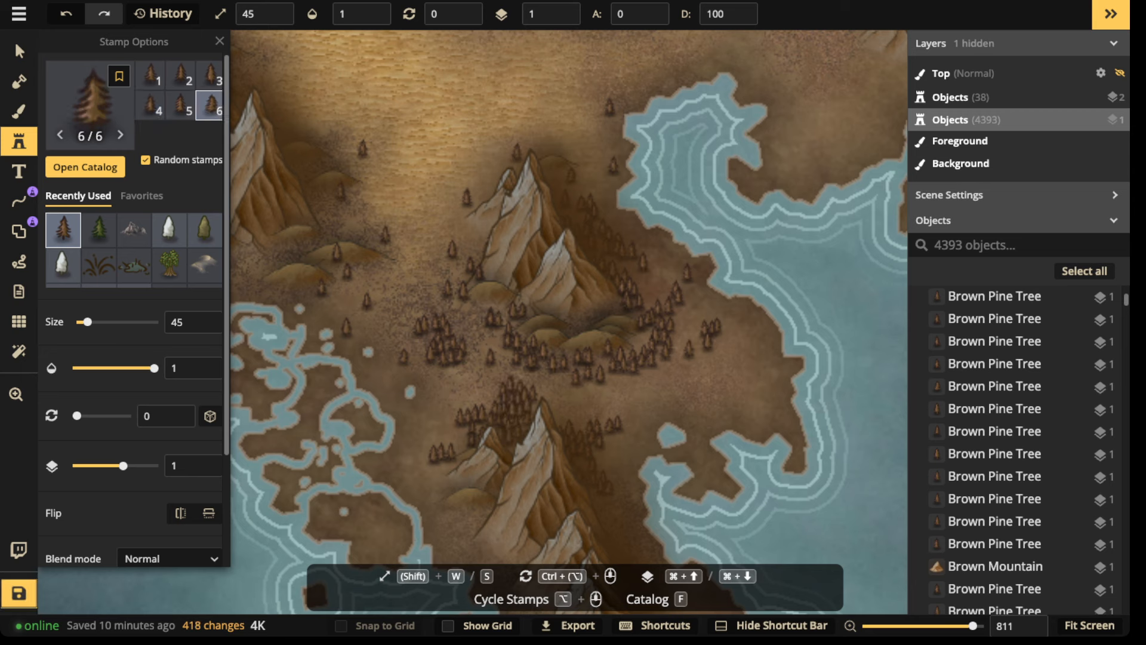
left_click(559, 412)
left_click(580, 411)
left_click(580, 425)
left_click(611, 446)
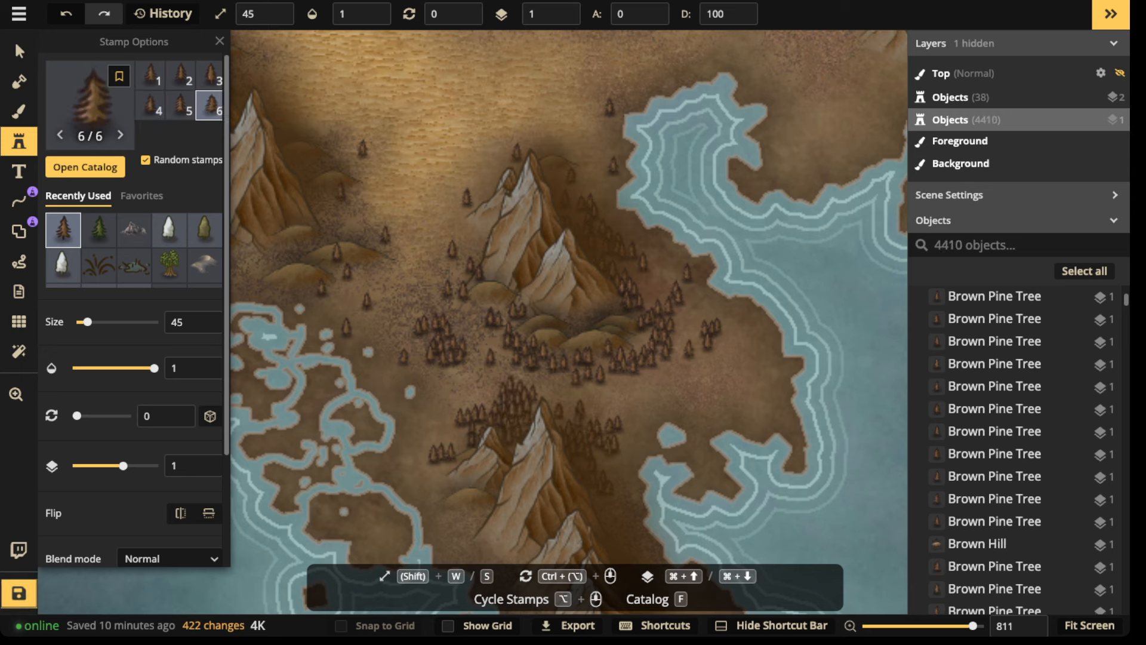
left_click(598, 456)
left_click(595, 468)
left_click(599, 478)
Add a small pine cluster and scattered single pines on the plain between the southern mountain and the eastern coast.
left_click(709, 384)
left_click(722, 383)
left_click(714, 389)
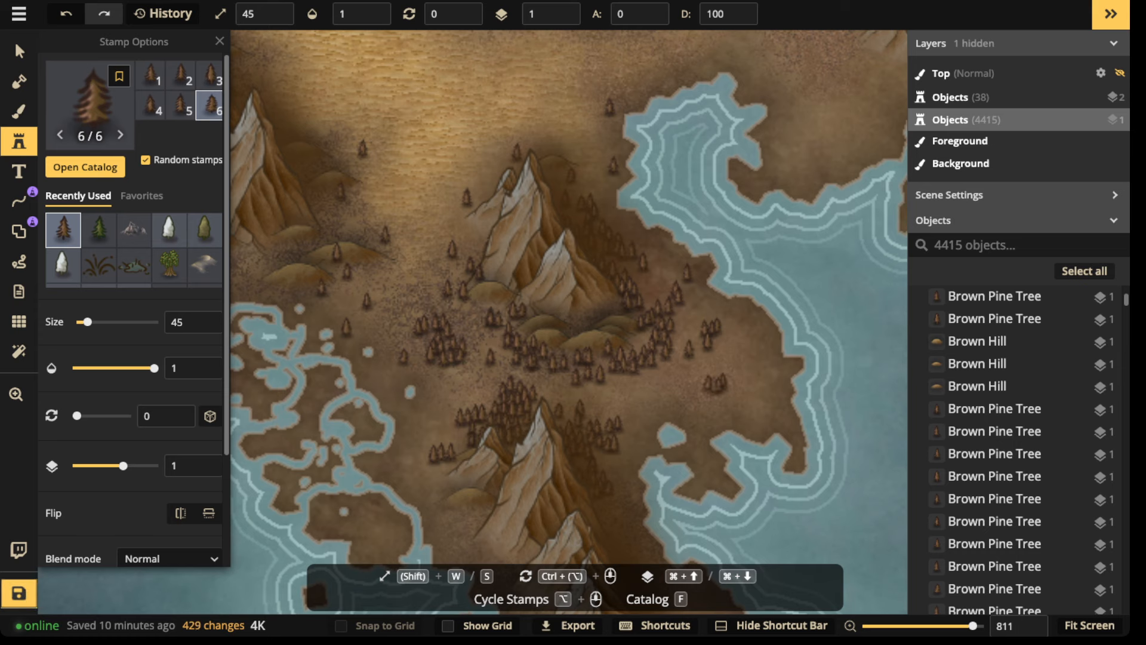
left_click(730, 385)
left_click(726, 392)
left_click(757, 331)
left_click(775, 374)
left_click(666, 400)
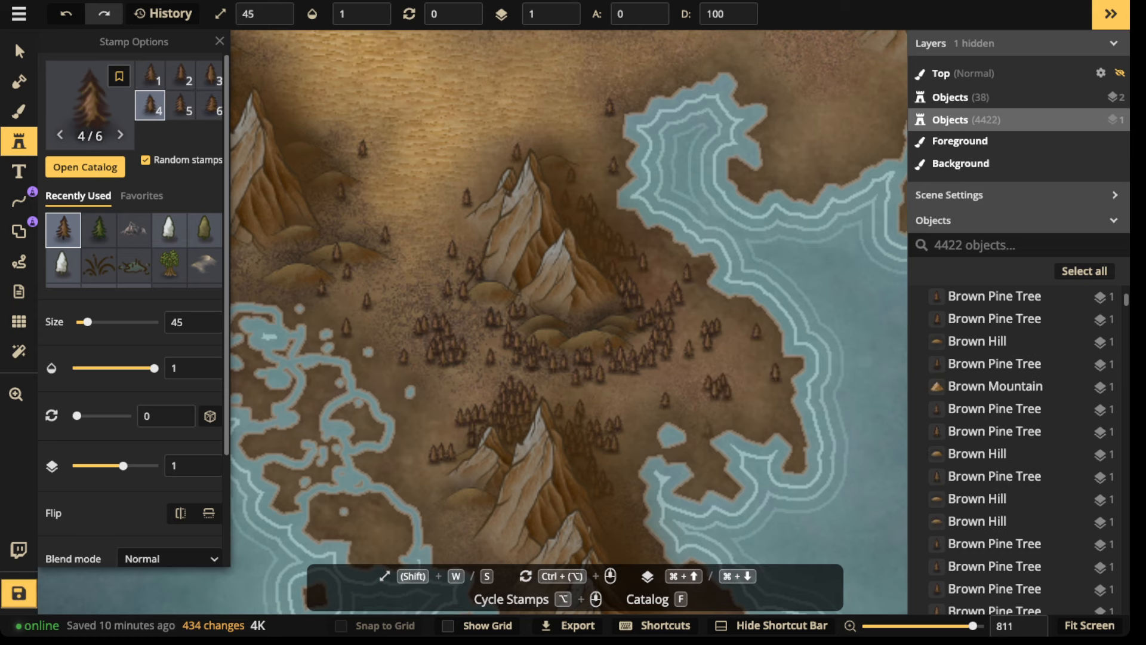
left_click(701, 447)
left_click(626, 443)
left_click(633, 419)
Stamp a dense brown pine forest behind the island's northern mountains, along the north coast.
key("space")
left_click_drag(504, 134, 649, 319)
key("space")
mouse_move(768, 185)
left_mouse_down()
mouse_move(682, 440)
mouse_move(727, 395)
mouse_move(708, 422)
left_mouse_up()
mouse_move(592, 266)
left_mouse_down()
mouse_move(571, 282)
mouse_move(615, 279)
mouse_move(651, 300)
mouse_move(630, 309)
mouse_move(550, 262)
left_mouse_up()
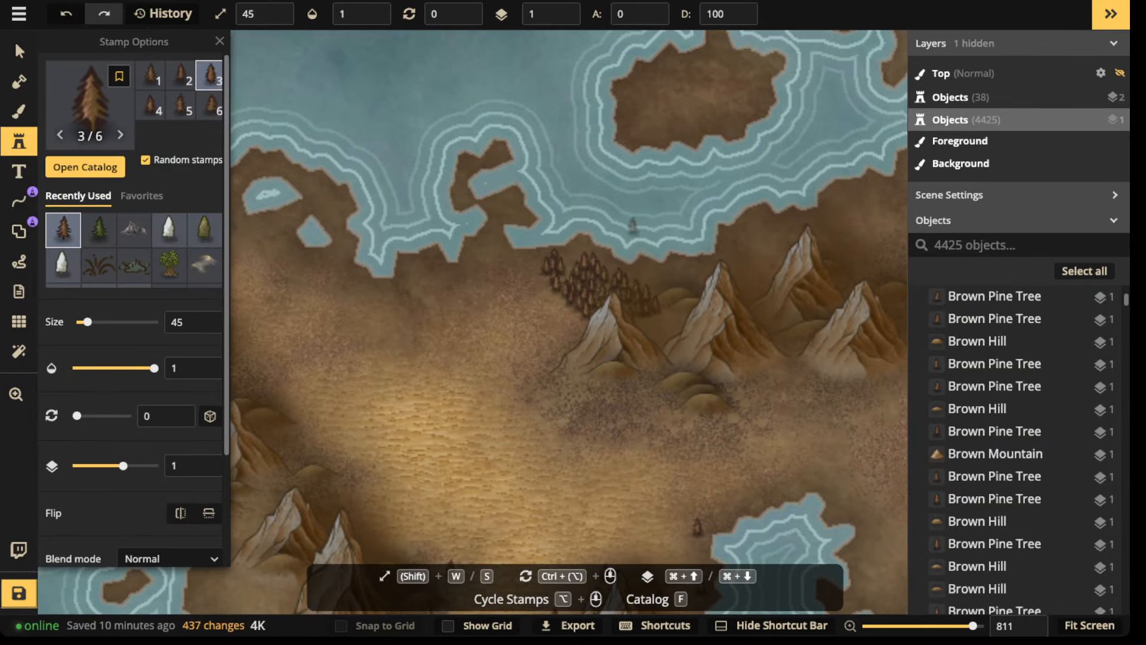
left_click_drag(674, 264, 672, 274)
left_click_drag(646, 313, 661, 325)
left_click_drag(692, 268, 708, 267)
left_click(550, 301)
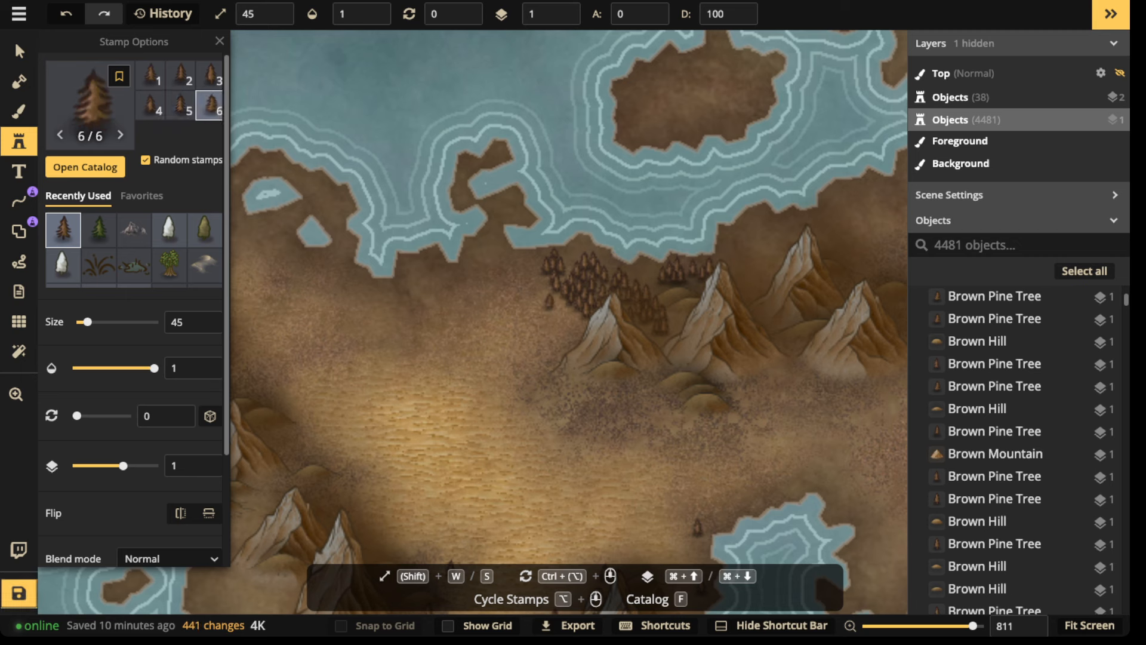
Scatter single brown pines west of the northern mountains, along the sand basin's northern edge.
left_click(567, 321)
left_click(531, 333)
left_click(467, 310)
left_click(488, 338)
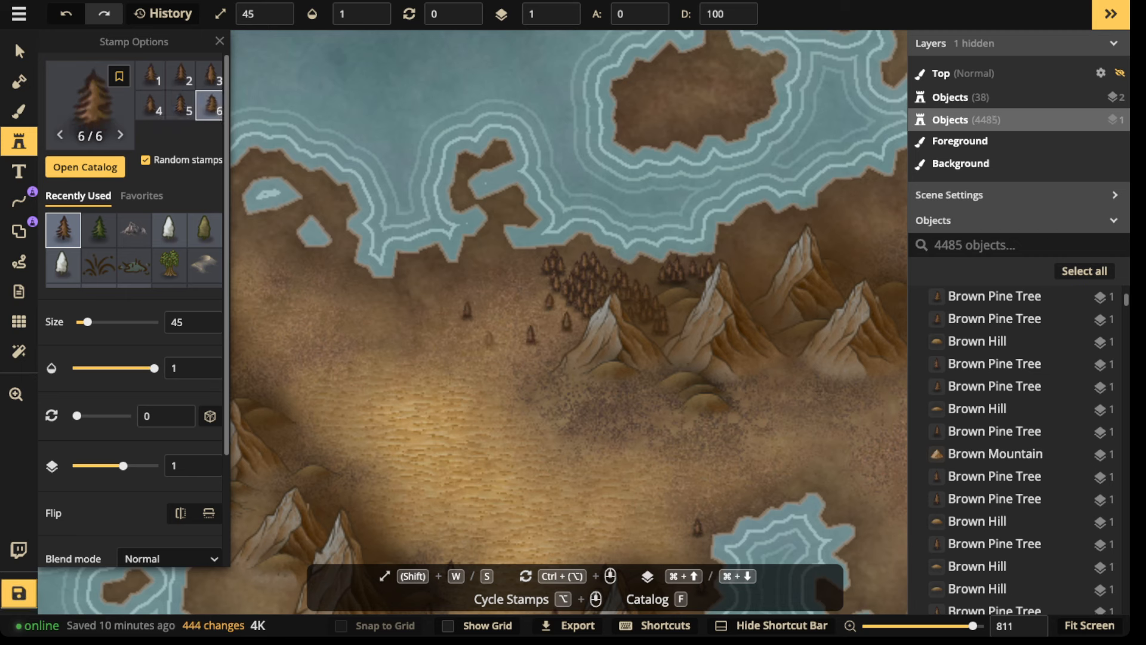
left_click(404, 339)
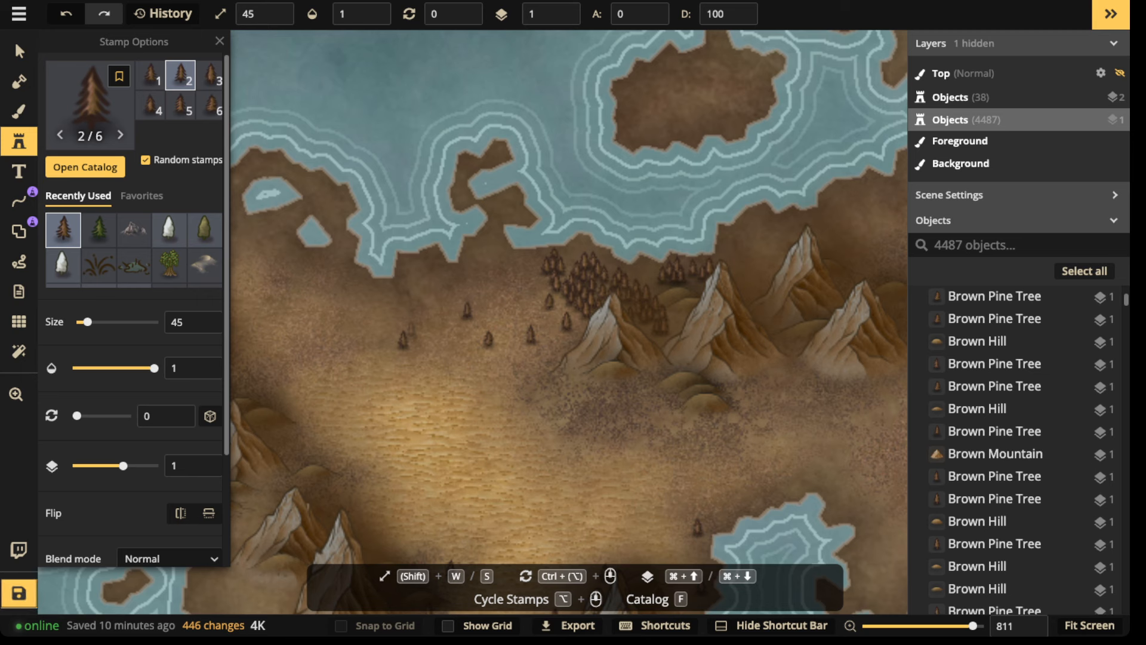
Scatter single brown pines around the northern mountains' southern hills and behind their eastern peaks.
left_click(571, 387)
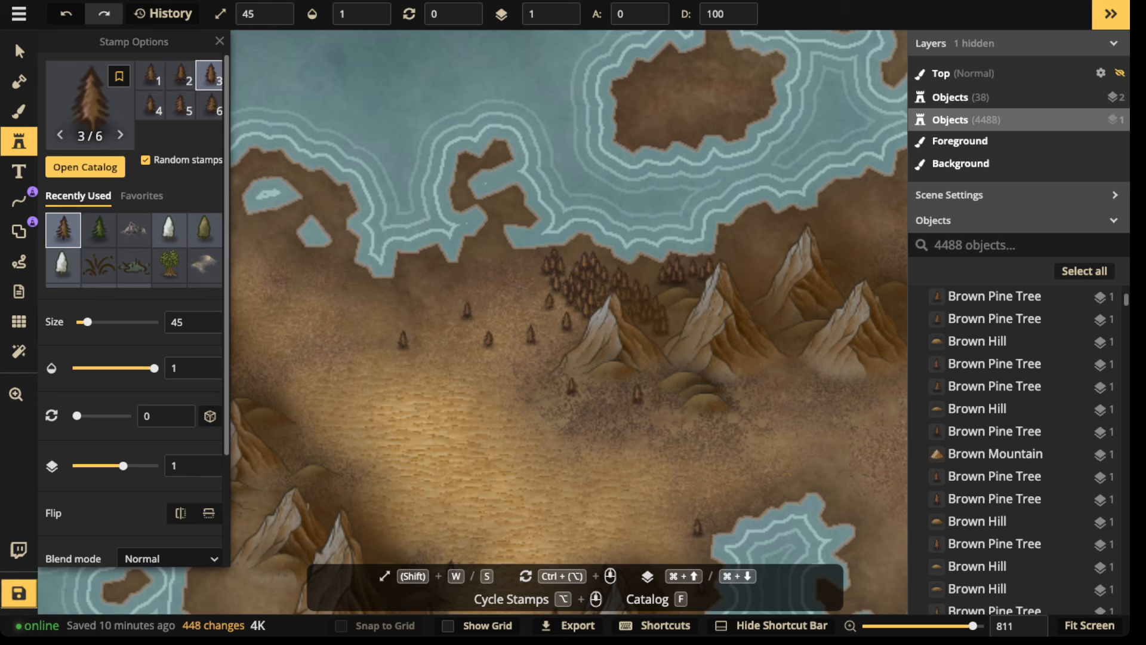
left_click(657, 395)
left_click(651, 407)
left_click(730, 424)
left_click(765, 374)
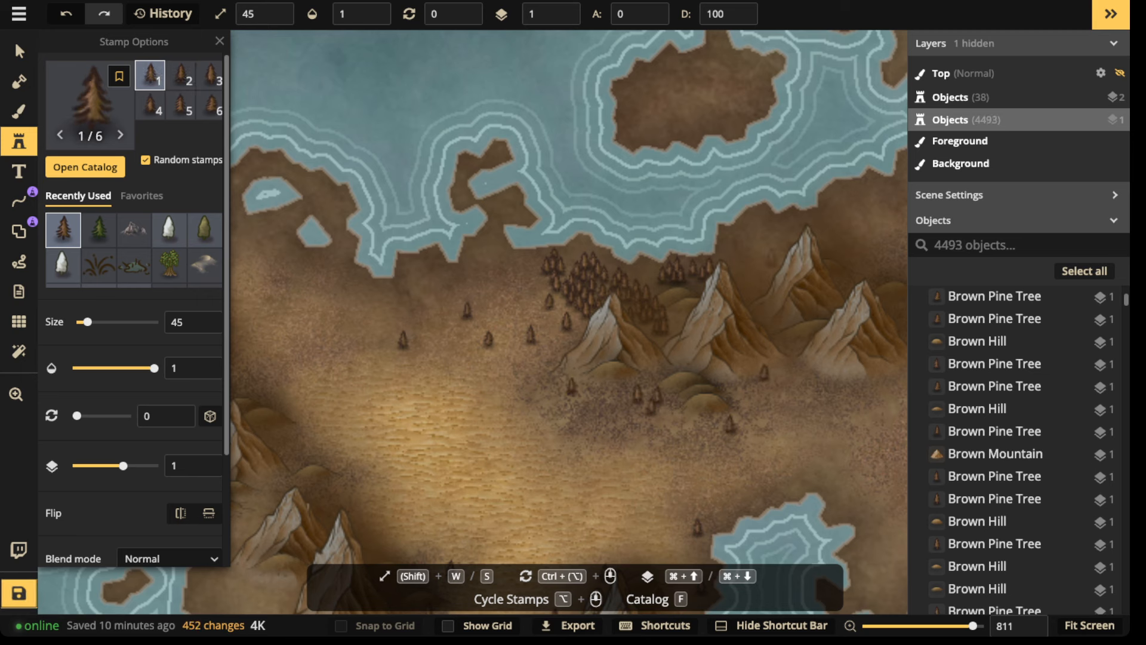
left_click(765, 276)
left_click(857, 241)
Fill the plain southeast of the central mountain with a denser stretch of brown pines.
scroll(716, 150, "down", 10)
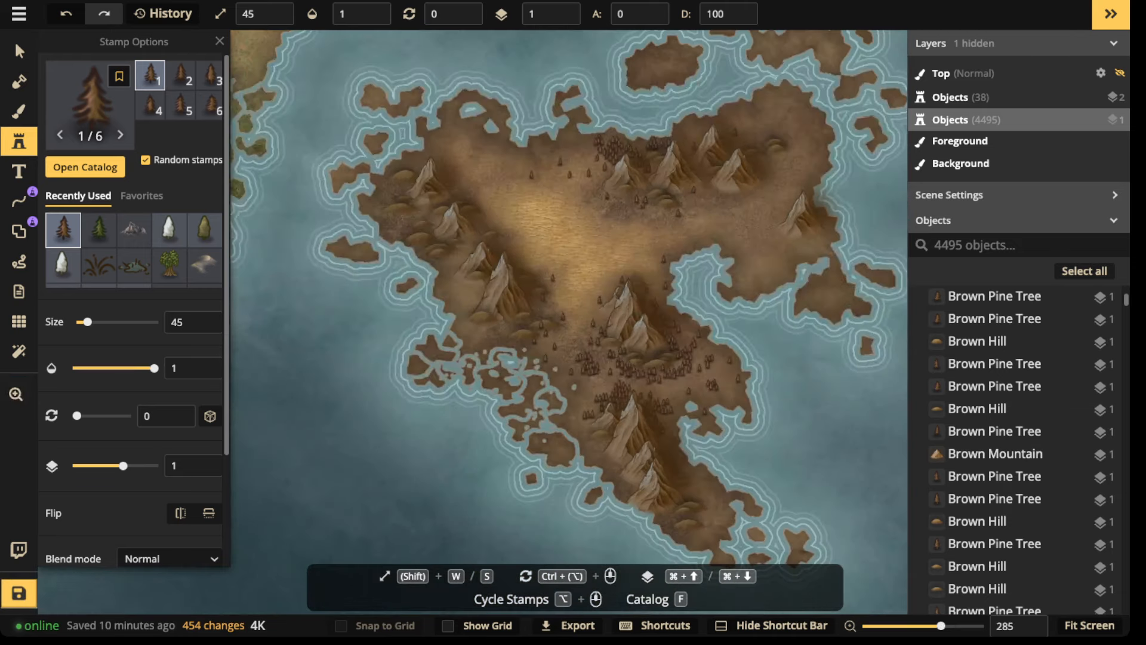
scroll(586, 346, "up", 6)
mouse_move(687, 394)
left_mouse_down()
mouse_move(734, 391)
mouse_move(723, 371)
left_mouse_up()
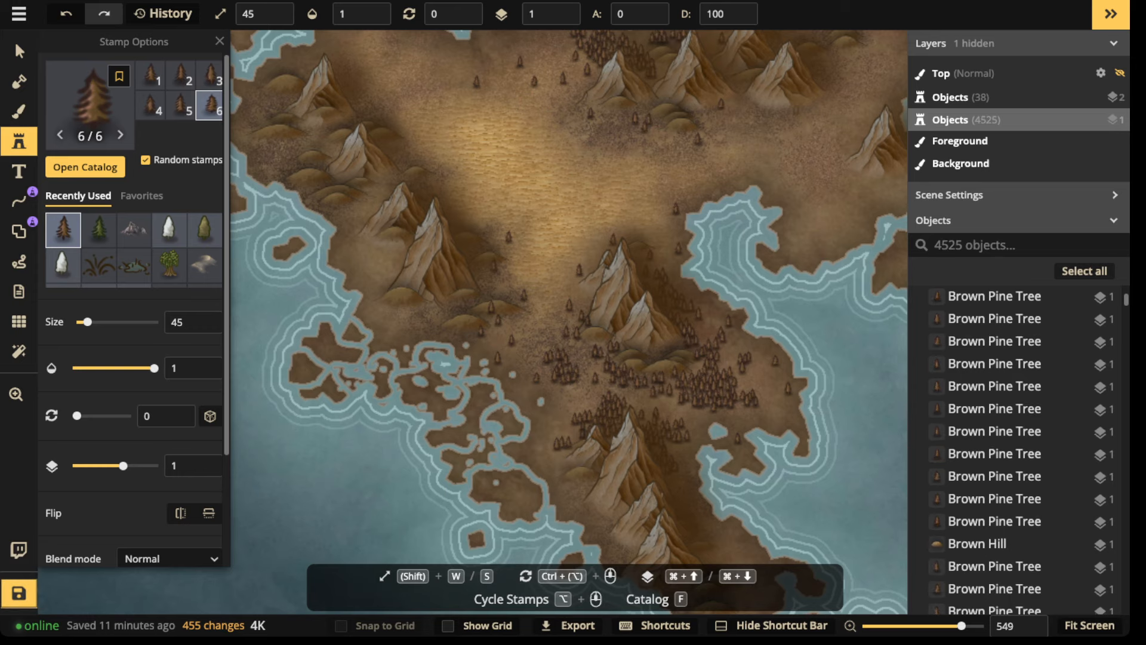
Load the palest desert texture from the Fantasy World catalog into the foreground brush for the western continent's southern dunes.
left_click(14, 40)
scroll(493, 300, "up", 10)
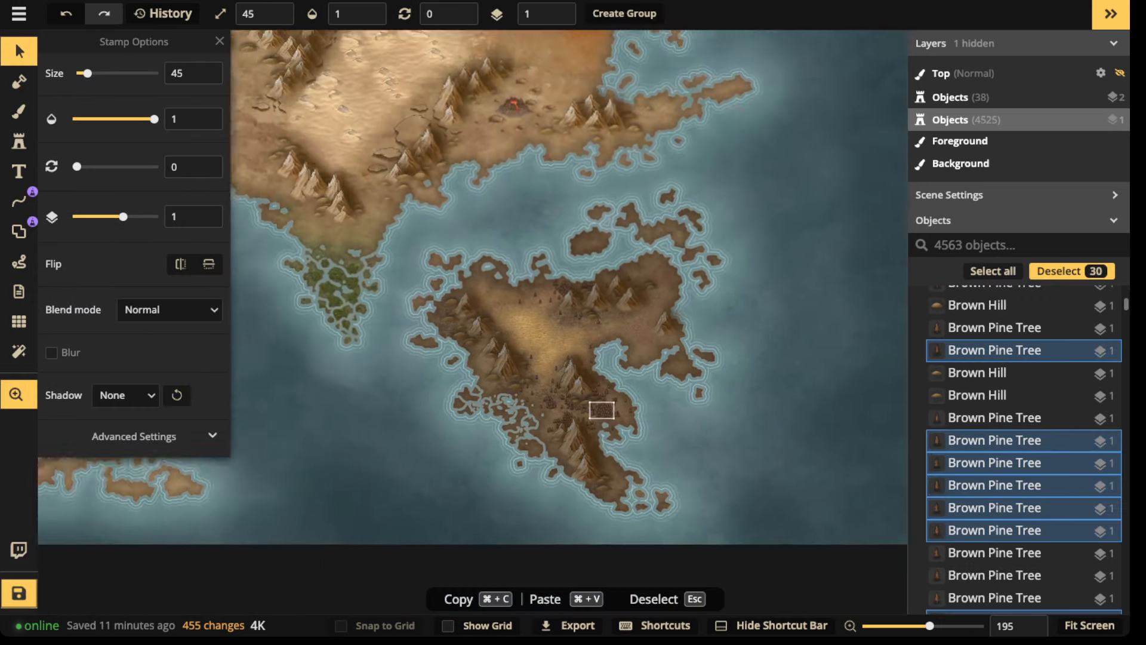
scroll(496, 359, "up", 10)
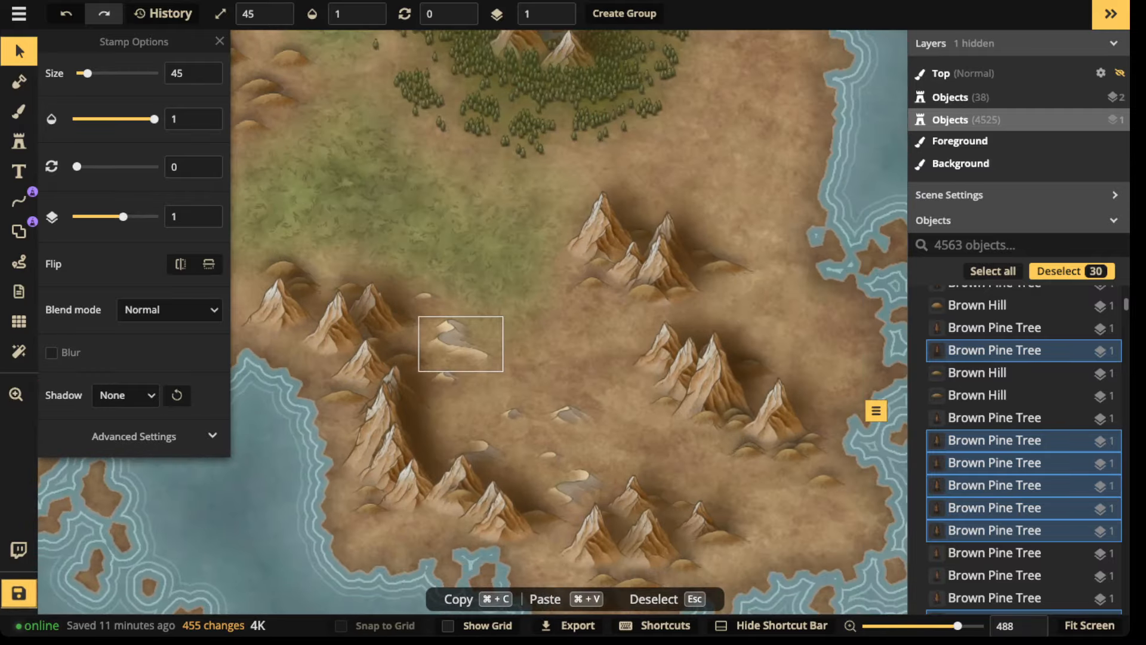
left_click(18, 111)
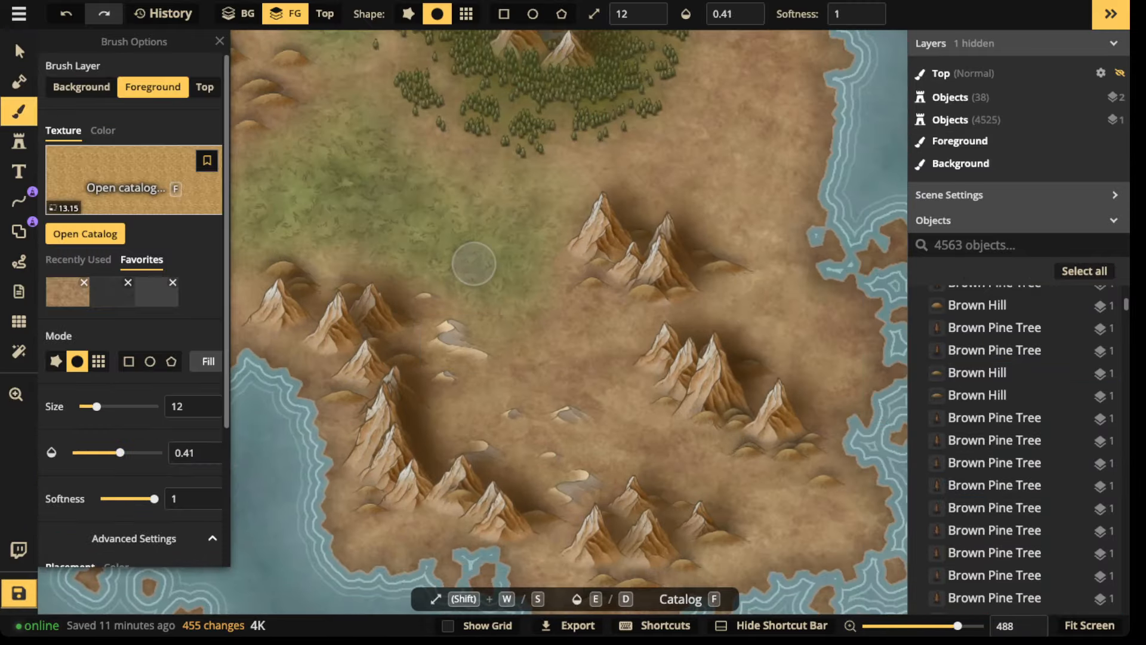
left_click(133, 179)
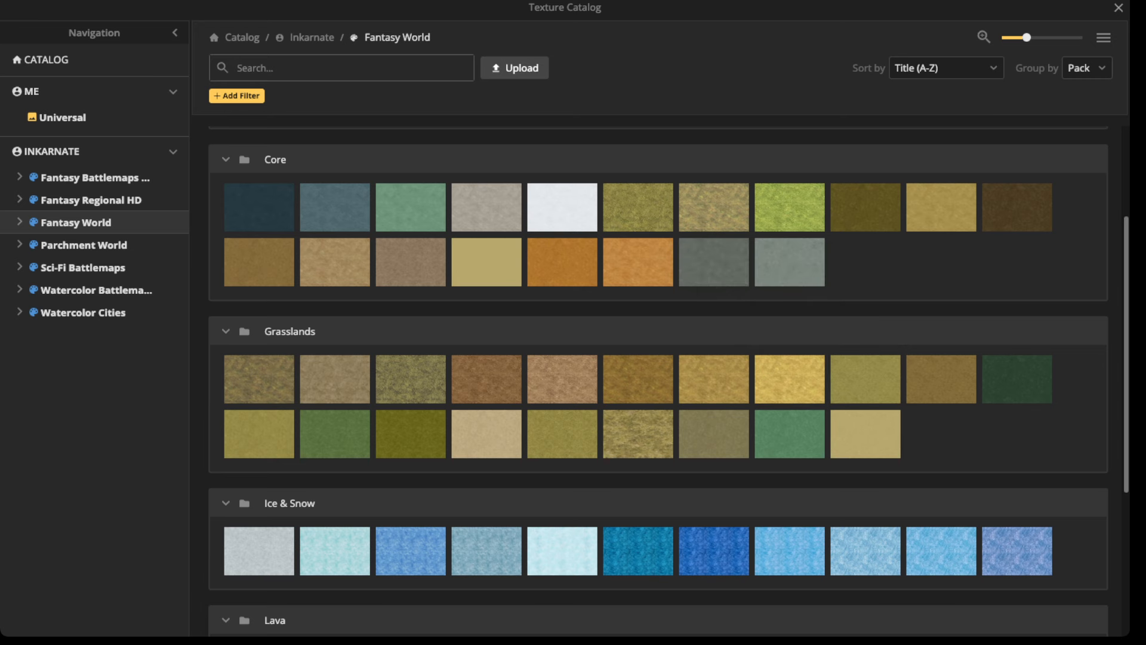
type("desert")
key("Return")
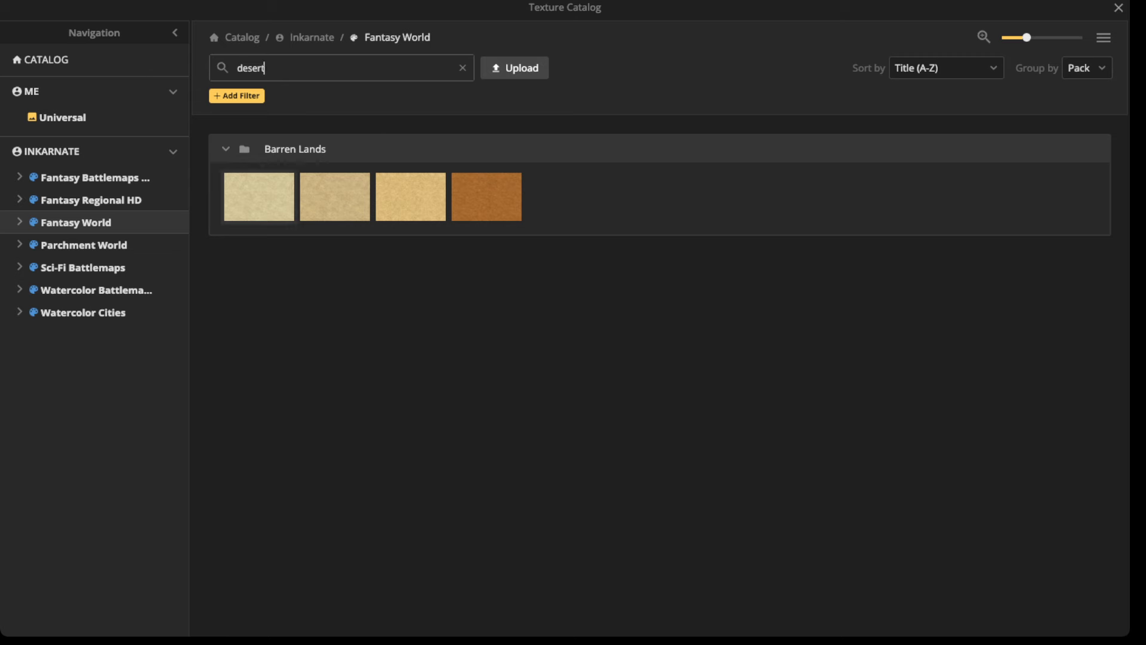
left_click(259, 196)
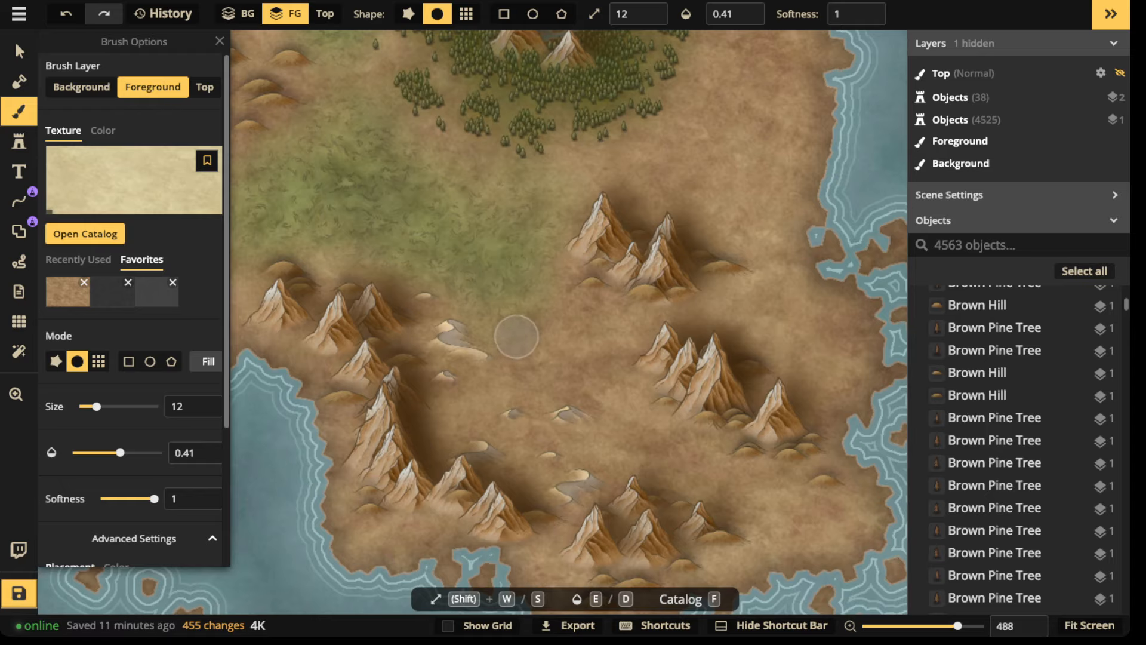
Paint pale desert sand over the dune basin between the southern mountain ranges with a size 22 brush.
scroll(507, 389, "up", 5)
key("shift+w")
key("shift+w")
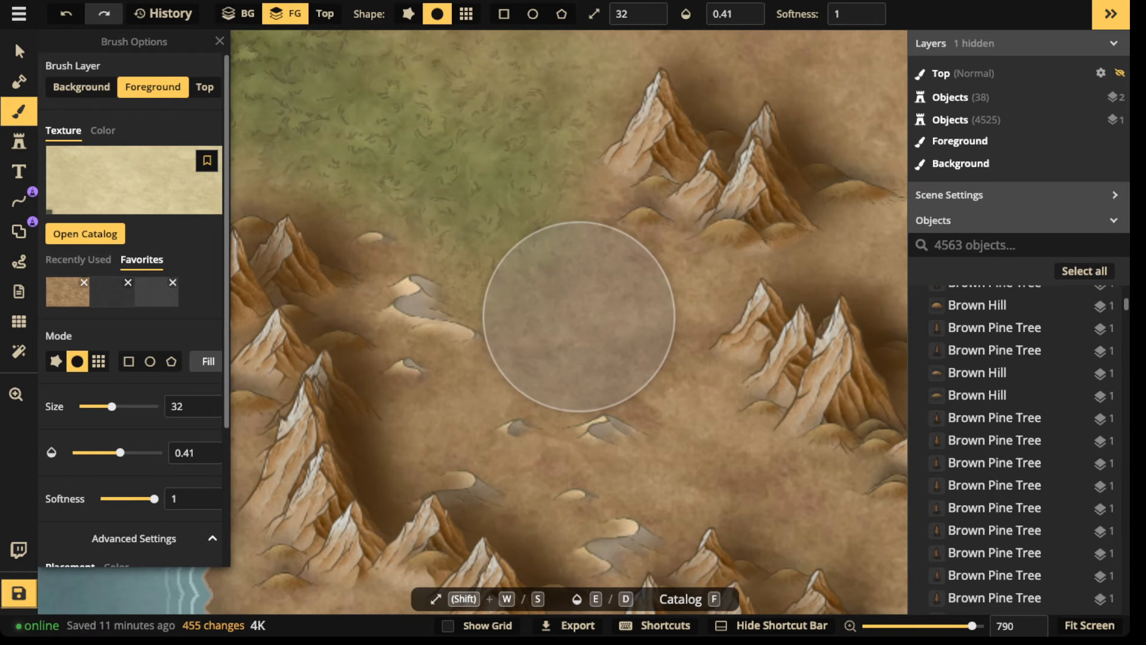
key("shift+s")
mouse_move(389, 216)
left_mouse_down()
mouse_move(384, 258)
mouse_move(485, 298)
mouse_move(385, 287)
mouse_move(523, 342)
mouse_move(476, 372)
mouse_move(465, 429)
mouse_move(435, 453)
mouse_move(449, 452)
mouse_move(452, 473)
mouse_move(508, 490)
mouse_move(510, 503)
mouse_move(592, 518)
mouse_move(616, 535)
left_mouse_up()
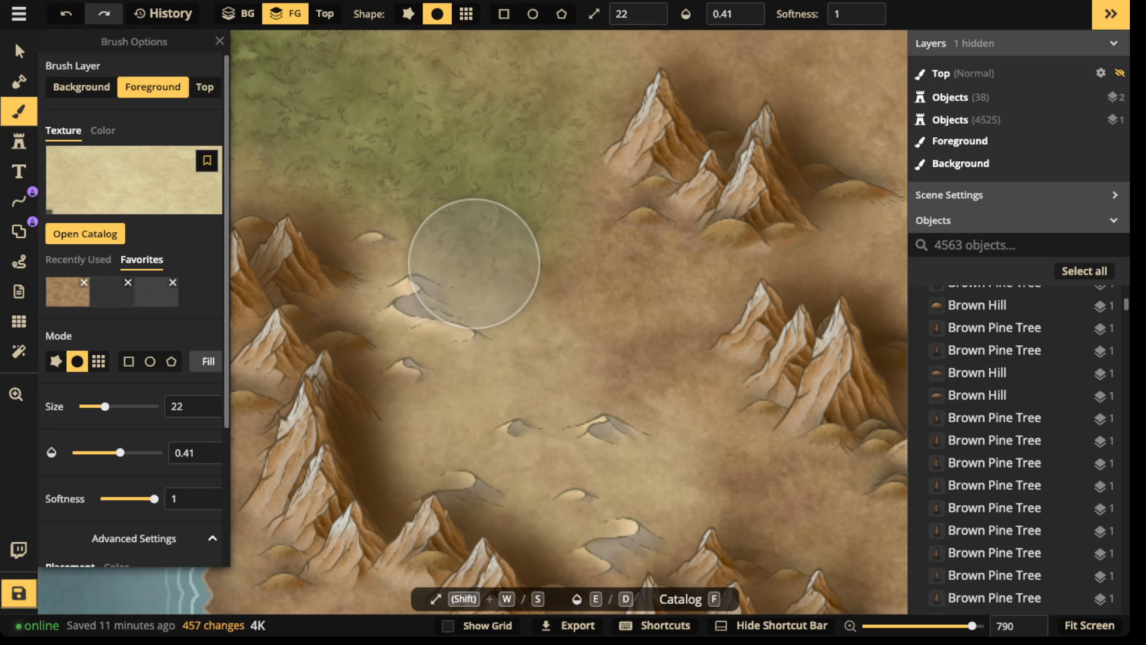
Blend the pale sand north into the grassland and toward the eastern mountains, reducing the brush size to 7.
scroll(495, 292, "down", 2)
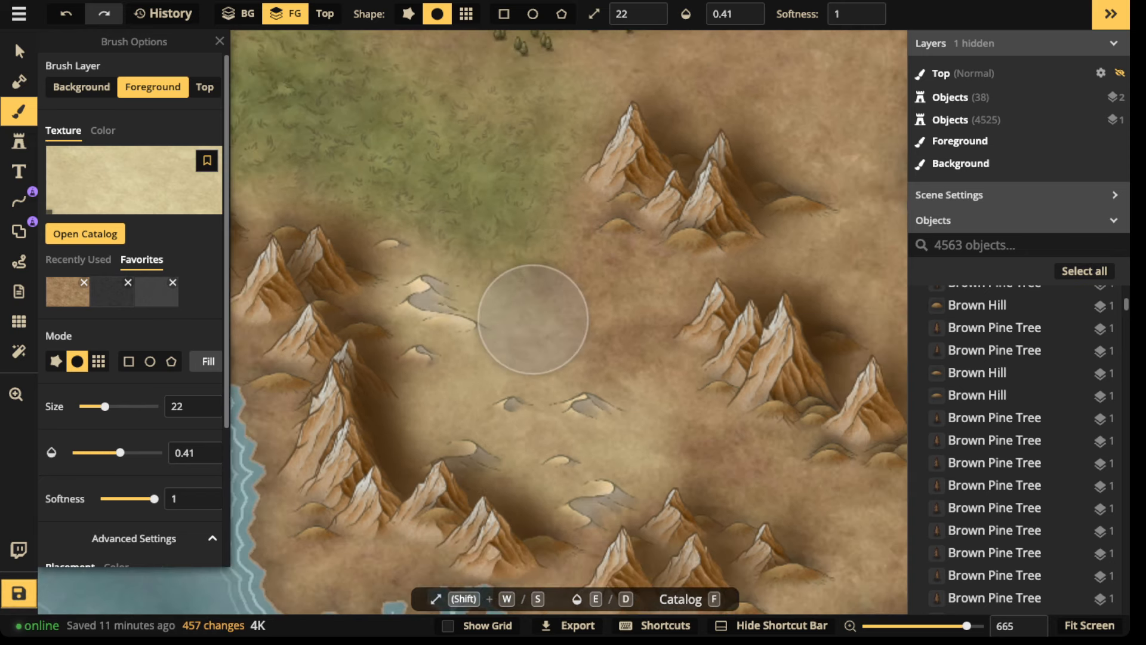
mouse_move(533, 319)
left_mouse_down()
mouse_move(549, 419)
mouse_move(523, 362)
mouse_move(473, 389)
mouse_move(427, 353)
mouse_move(450, 342)
mouse_move(506, 421)
mouse_move(592, 437)
mouse_move(479, 354)
mouse_move(451, 298)
mouse_move(481, 284)
mouse_move(468, 306)
mouse_move(539, 281)
mouse_move(471, 364)
mouse_move(487, 261)
mouse_move(491, 384)
mouse_move(500, 245)
mouse_move(485, 294)
mouse_move(516, 298)
mouse_move(495, 319)
mouse_move(462, 211)
mouse_move(435, 226)
mouse_move(495, 178)
mouse_move(503, 195)
mouse_move(535, 194)
mouse_move(518, 231)
mouse_move(550, 227)
mouse_move(553, 184)
mouse_move(523, 159)
mouse_move(491, 210)
mouse_move(543, 206)
mouse_move(510, 211)
mouse_move(473, 185)
mouse_move(427, 187)
mouse_move(444, 197)
mouse_move(406, 180)
mouse_move(379, 197)
mouse_move(333, 197)
mouse_move(358, 224)
mouse_move(378, 174)
mouse_move(470, 161)
mouse_move(560, 166)
mouse_move(508, 209)
mouse_move(553, 243)
mouse_move(586, 318)
mouse_move(525, 344)
mouse_move(585, 365)
mouse_move(579, 373)
mouse_move(623, 334)
mouse_move(665, 334)
mouse_move(686, 357)
mouse_move(582, 344)
mouse_move(571, 281)
mouse_move(587, 264)
mouse_move(582, 219)
mouse_move(724, 491)
mouse_move(673, 486)
mouse_move(701, 468)
mouse_move(617, 334)
mouse_move(609, 263)
mouse_move(578, 205)
mouse_move(595, 149)
mouse_move(476, 149)
left_mouse_up()
left_click(633, 14)
type("7")
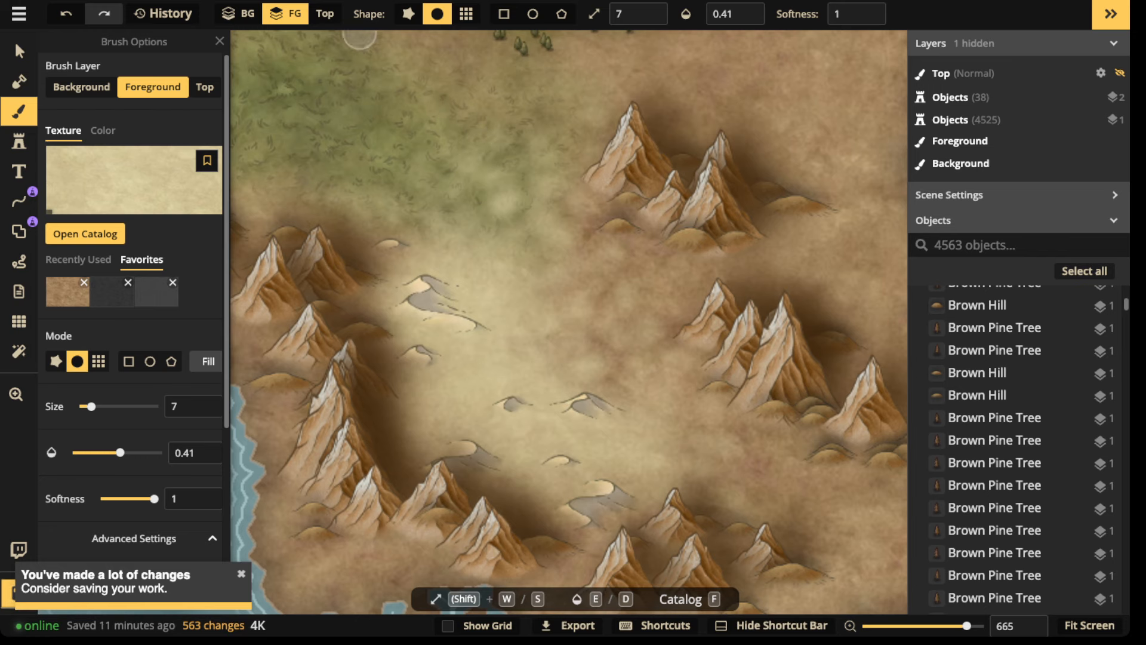
left_click(220, 41)
left_click(18, 49)
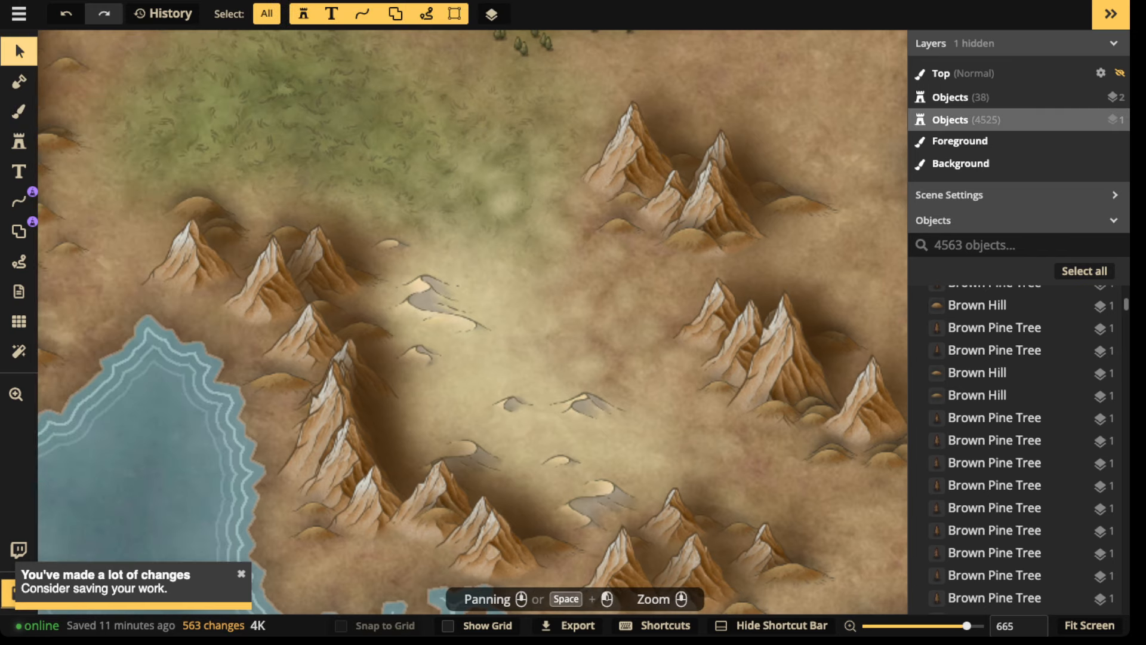
Examine how the pale southern desert blends with the surrounding terrain and review the overall look of all the continents.
scroll(383, 245, "down", 4)
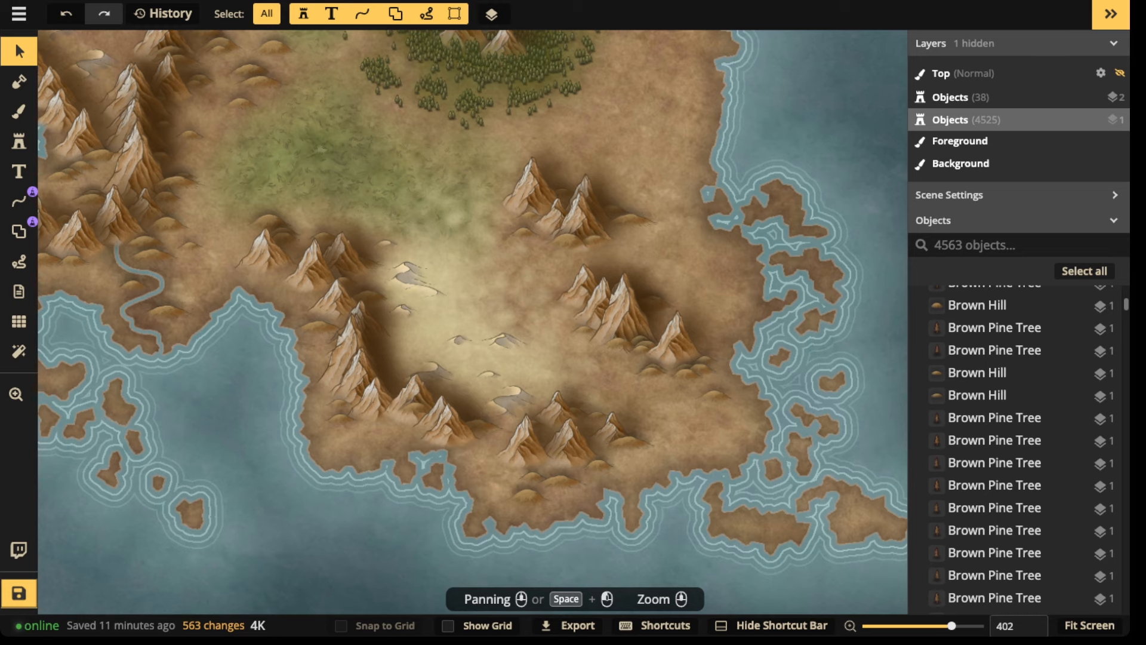
scroll(310, 265, "down", 3)
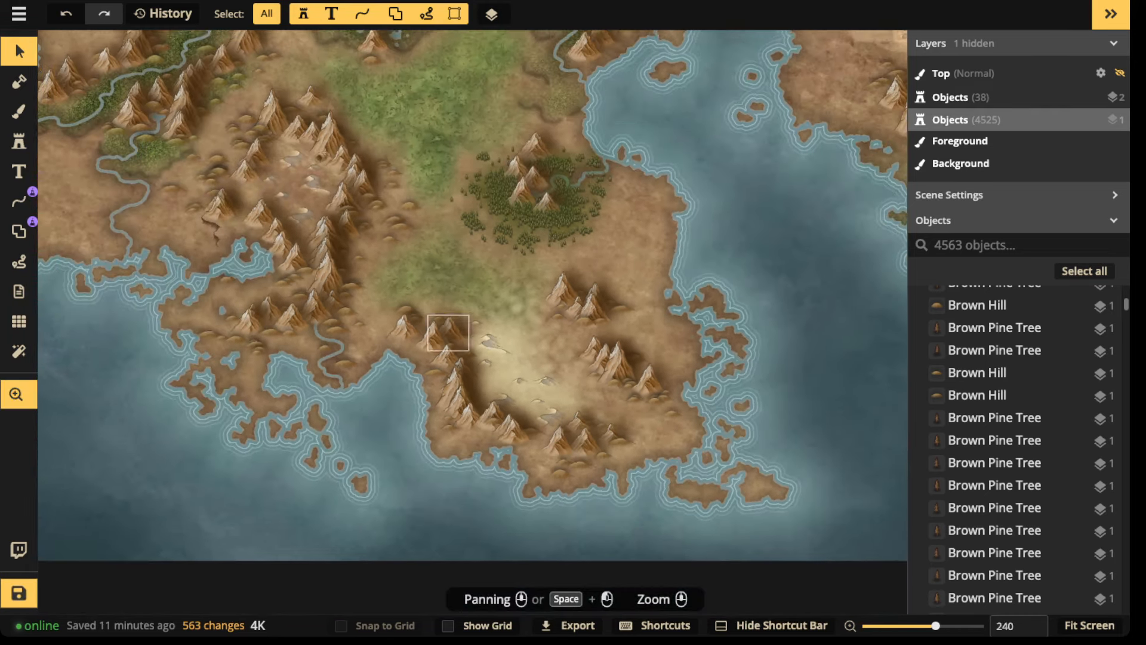
left_click_drag(449, 332, 379, 556)
left_click_drag(473, 255, 480, 298)
left_click_drag(481, 378, 562, 165)
scroll(530, 382, "up", 3)
scroll(477, 382, "up", 10)
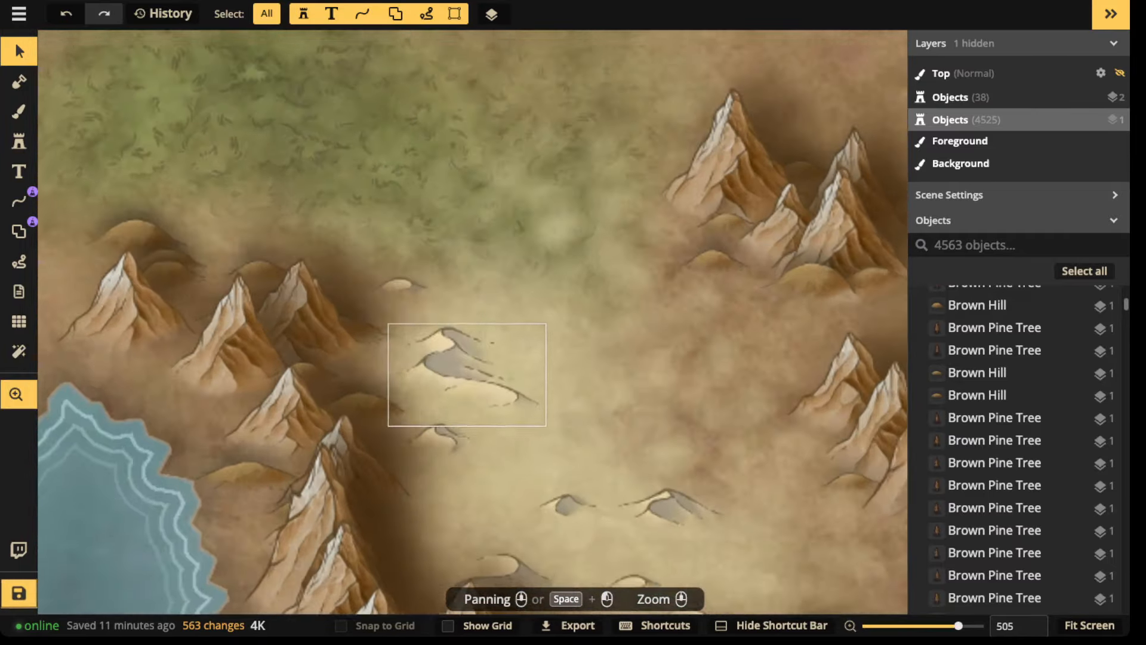
scroll(519, 290, "down", 5)
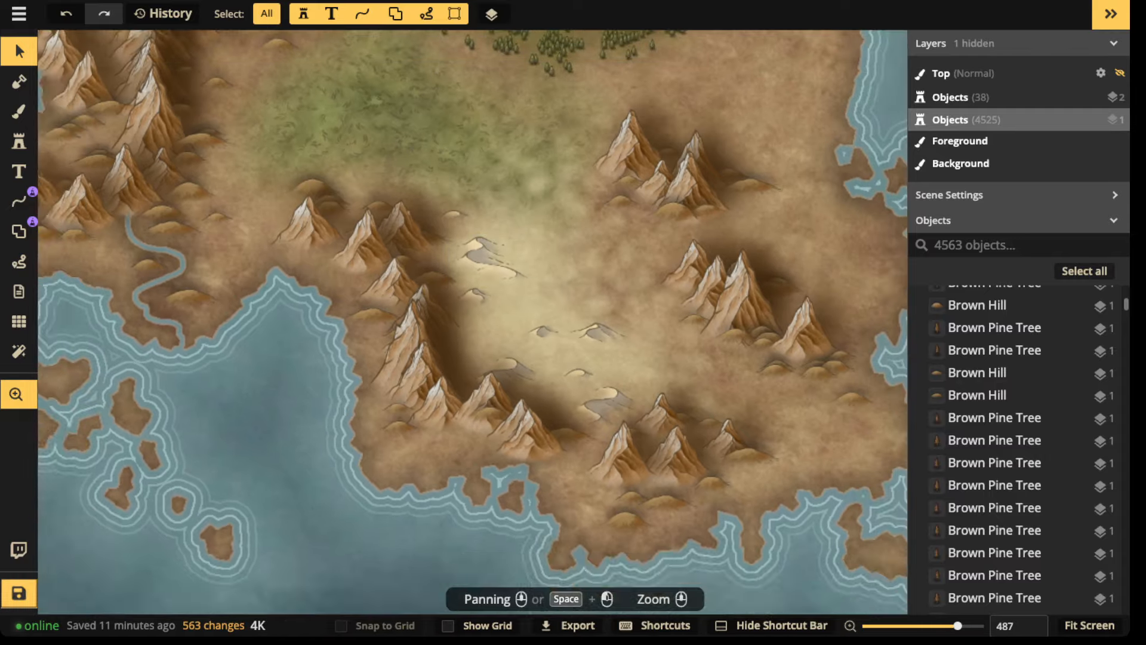
left_click_drag(518, 287, 501, 360)
scroll(502, 338, "down", 8)
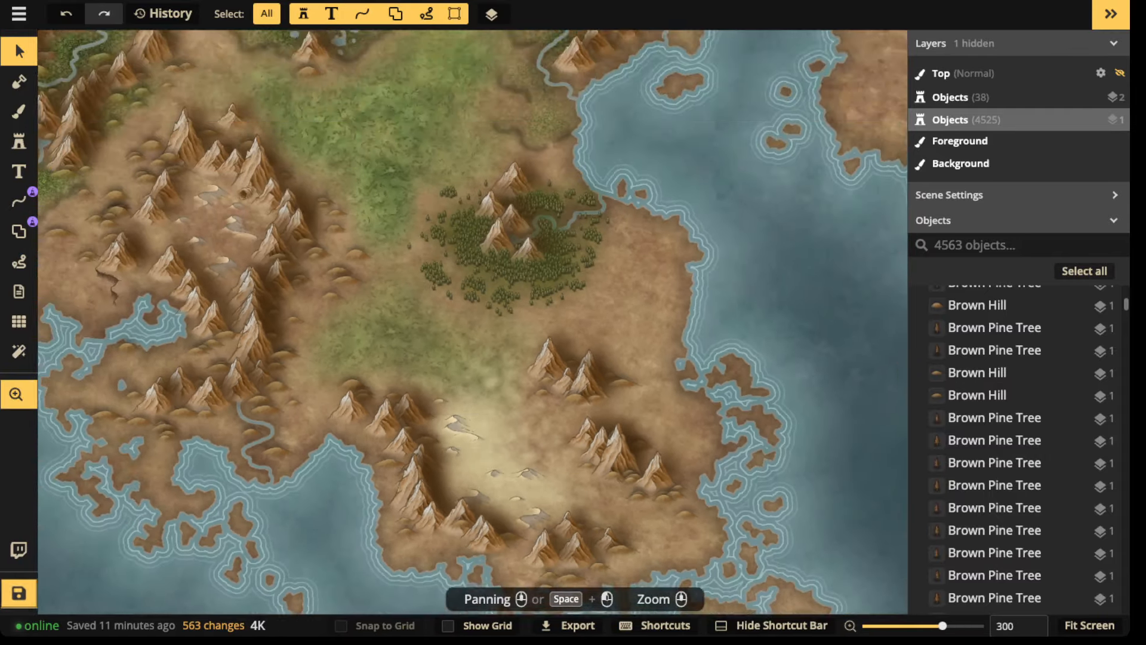
scroll(502, 338, "down", 4)
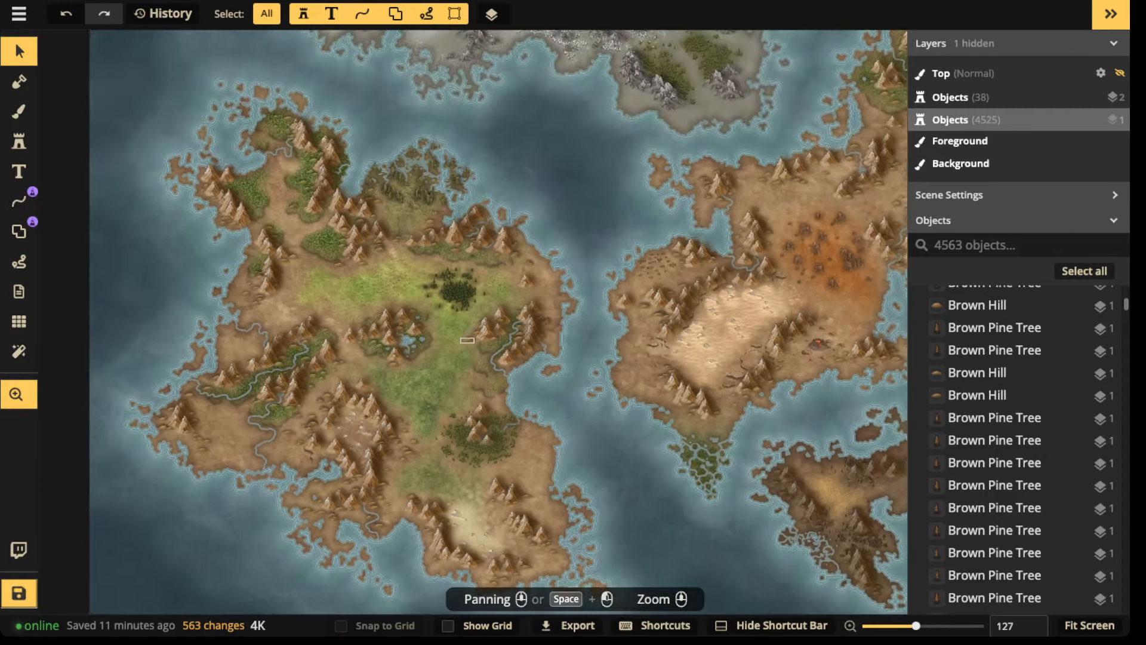
scroll(502, 337, "down", 2)
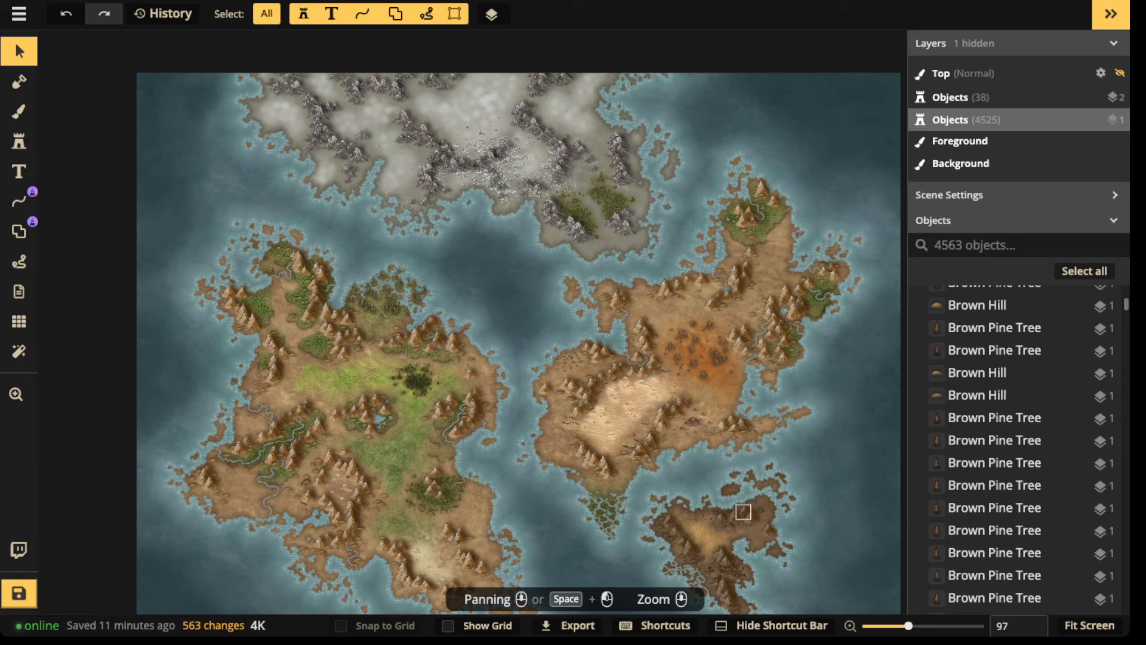
scroll(469, 206, "up", 3)
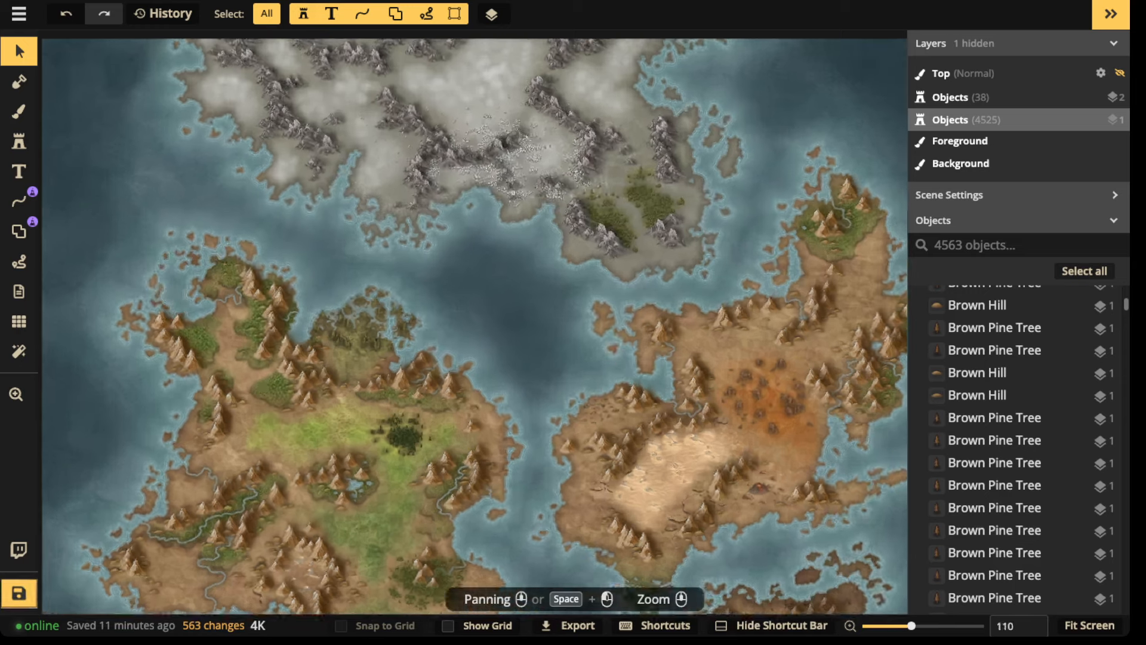
scroll(358, 197, "down", 3)
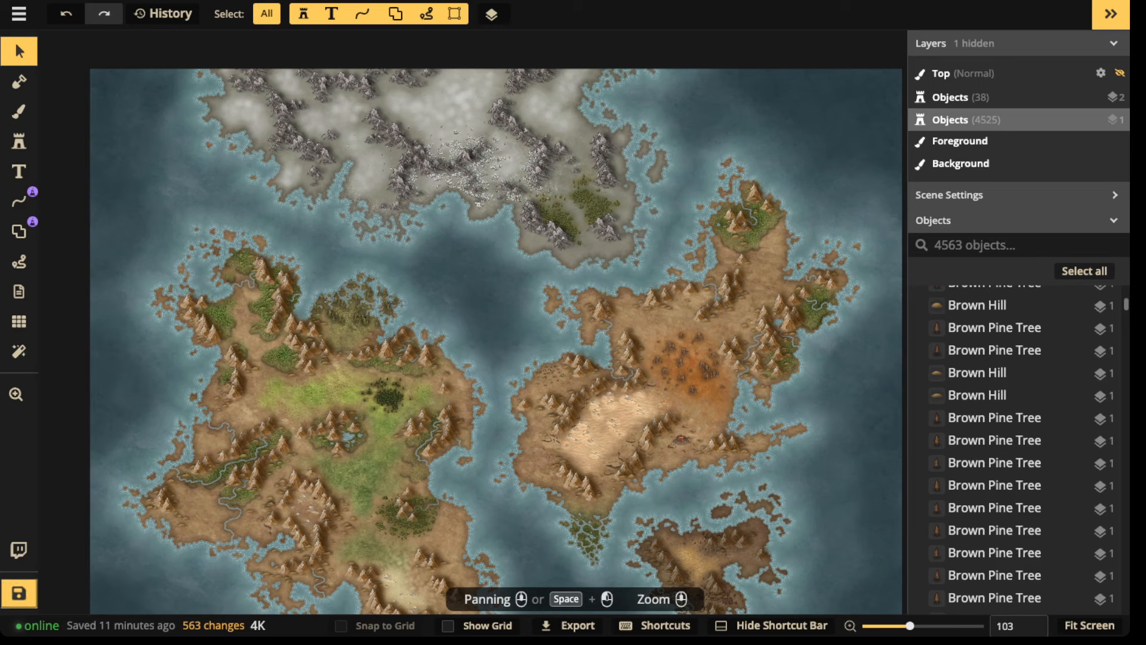
scroll(482, 230, "down", 3)
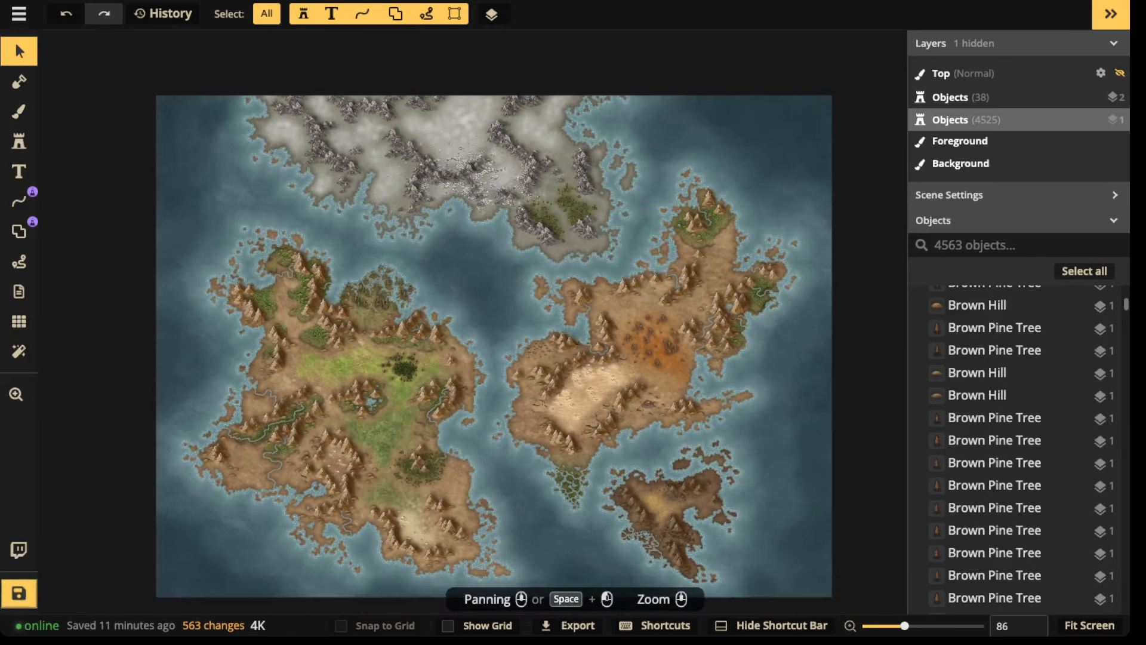